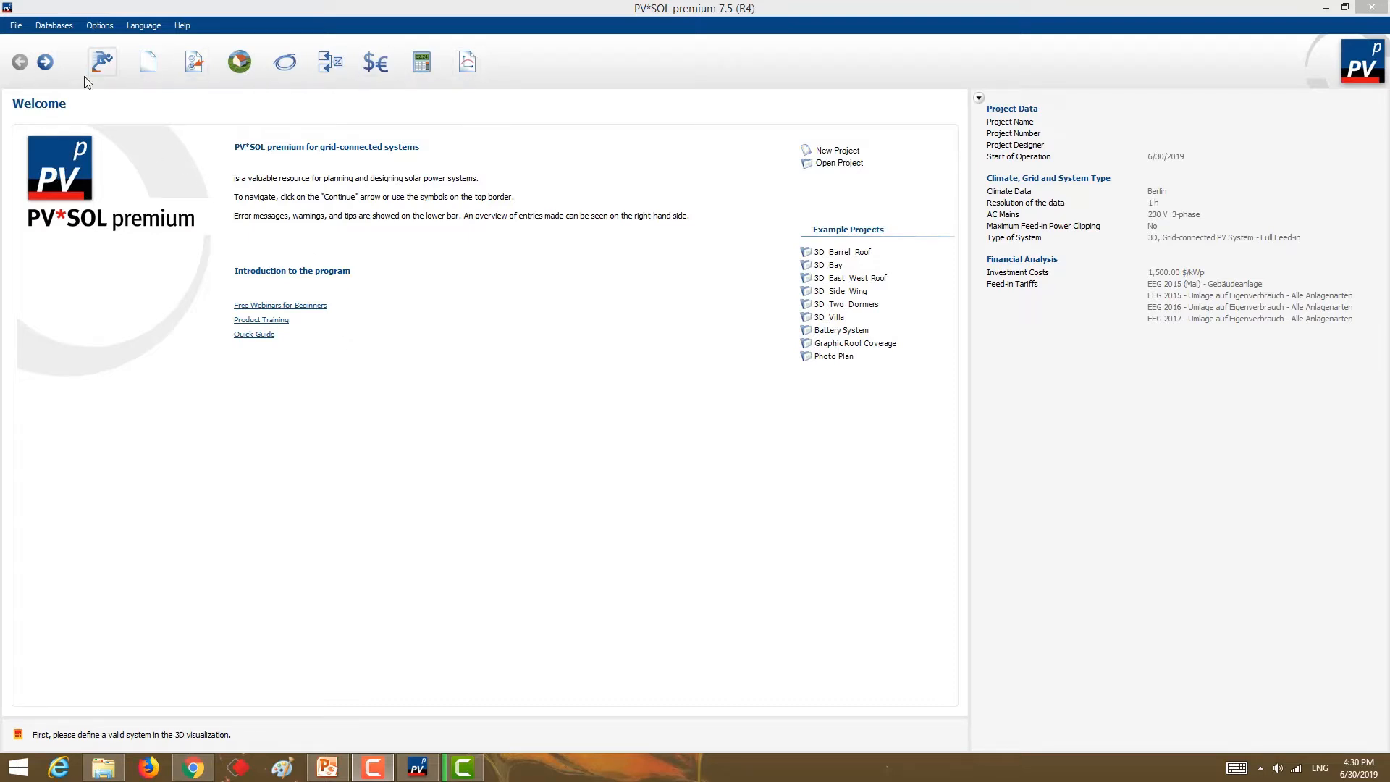
- Open the project data page and enter project number PR008 and the project designer's name
click(103, 66)
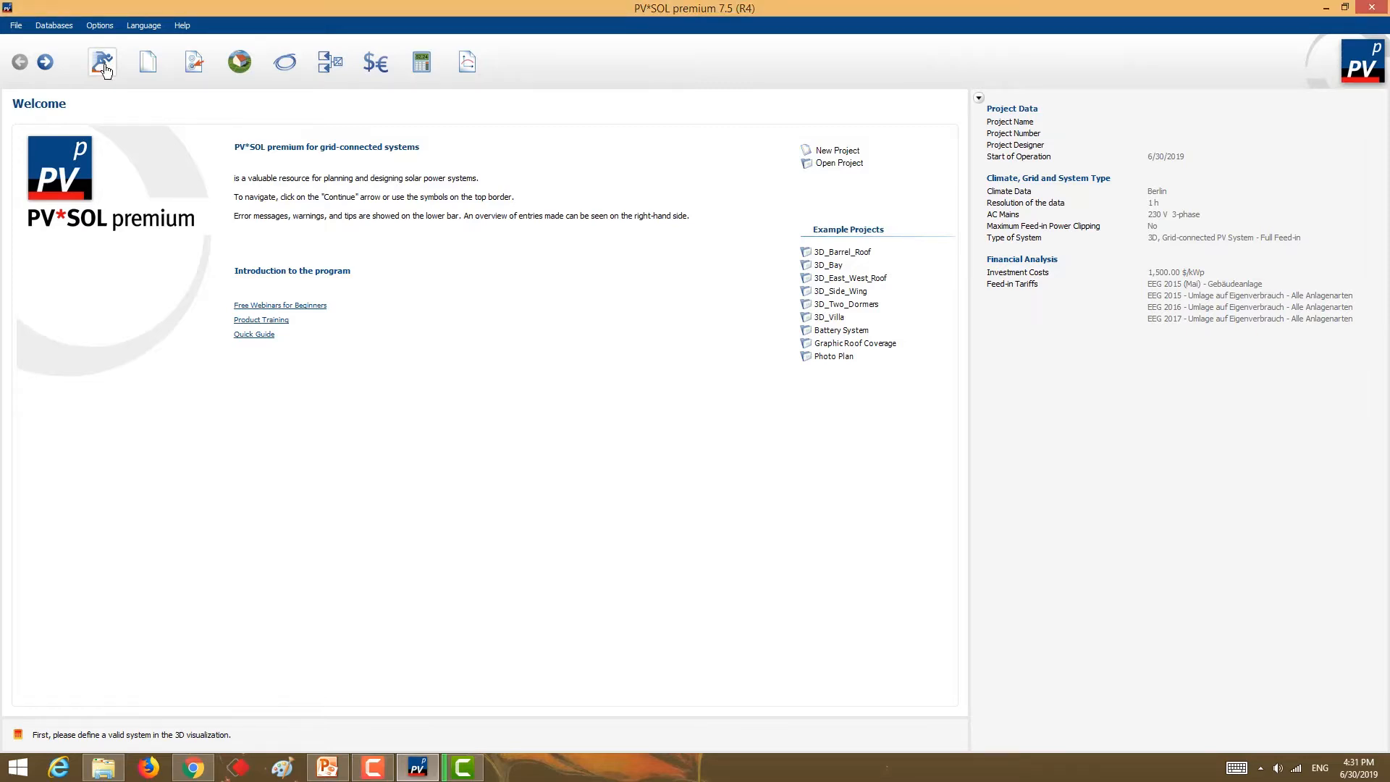
click(145, 70)
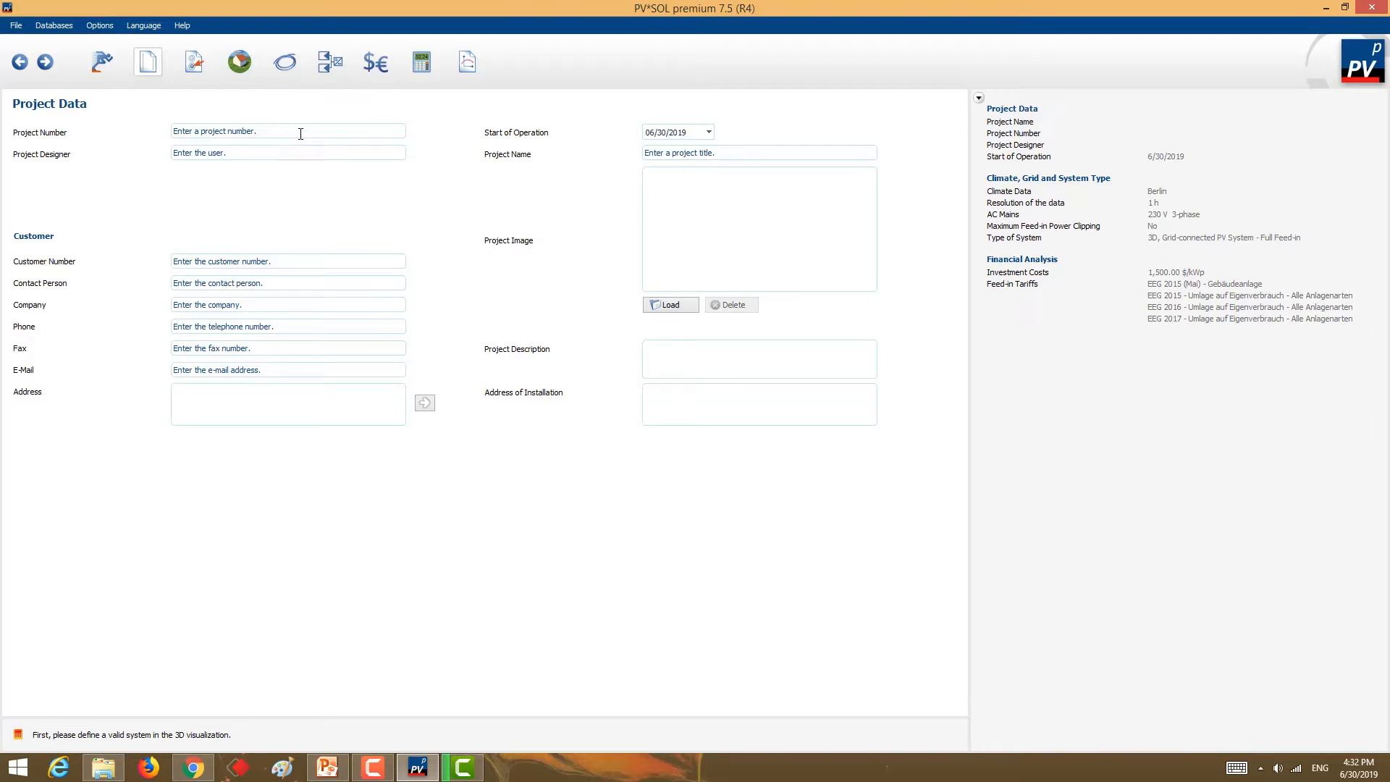
click(289, 132)
text(PR008)
click(201, 154)
text(Shayan Razaghy)
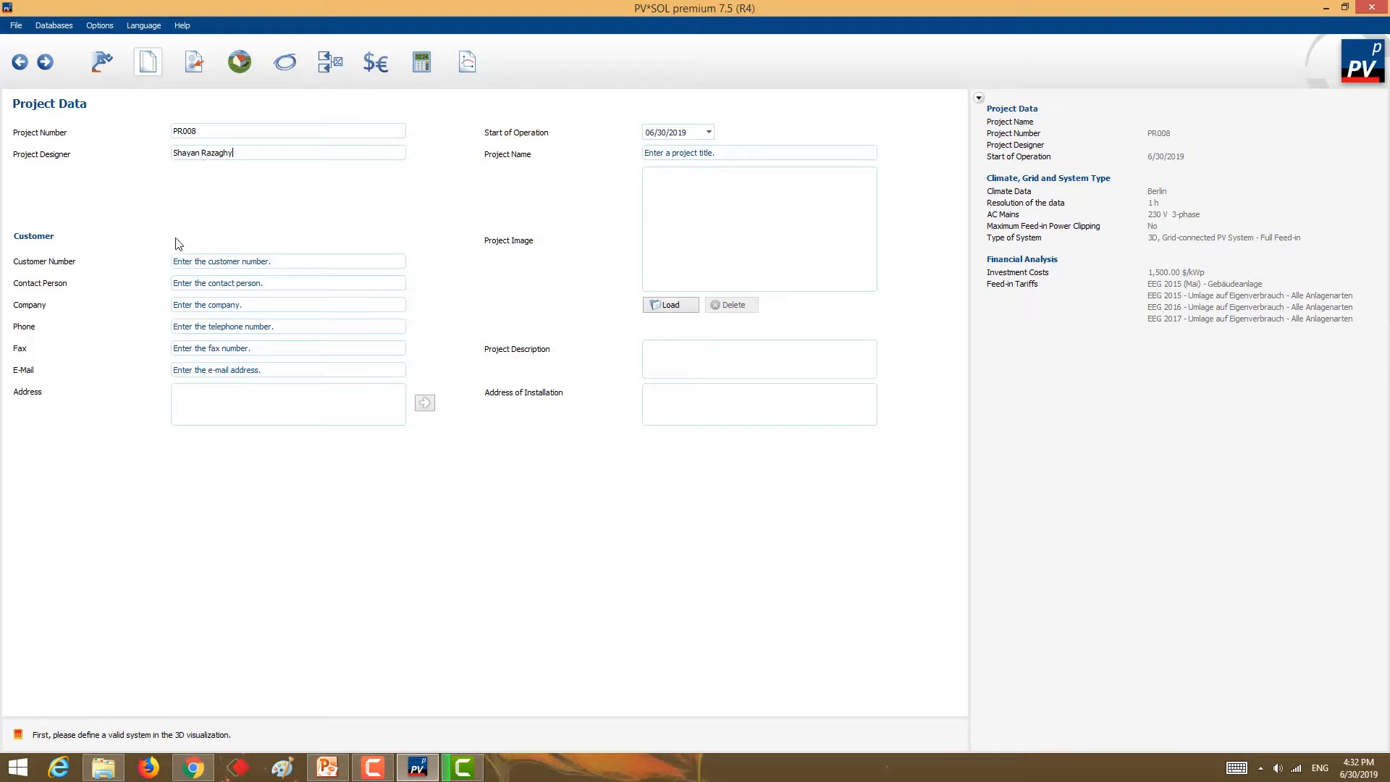
- Fill in the customer number and the contact person's name in the customer data
click(195, 261)
text(C00)
click(232, 282)
text(Mr. Jaes)
key(BackSpace)
key(BackSpace)
text(mes)
click(193, 304)
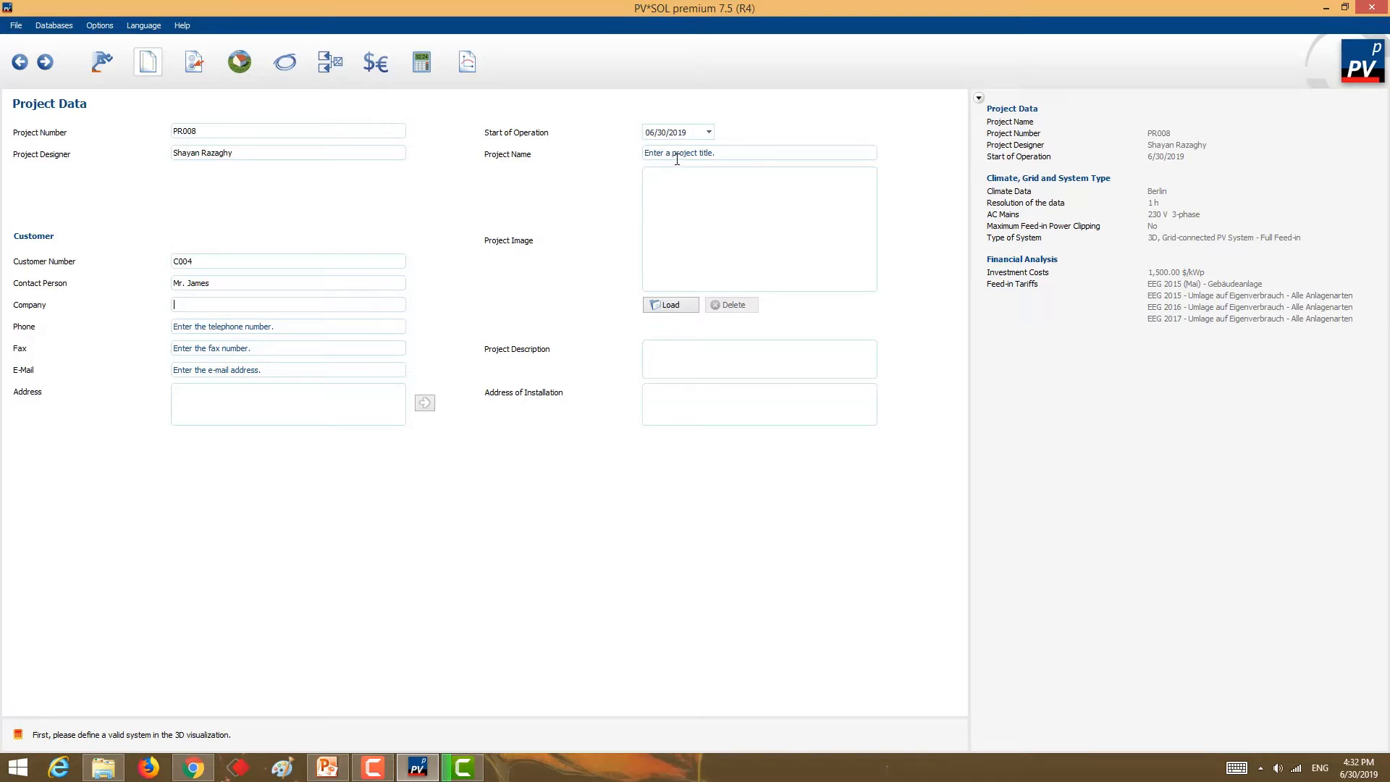
- Name the project "Test Project In Our Class"
click(680, 153)
text(Test Project In o)
key(BackSpace)
text(Our Class)
- Go to the climate, grid and system type settings and set the climate data country to United States
click(193, 64)
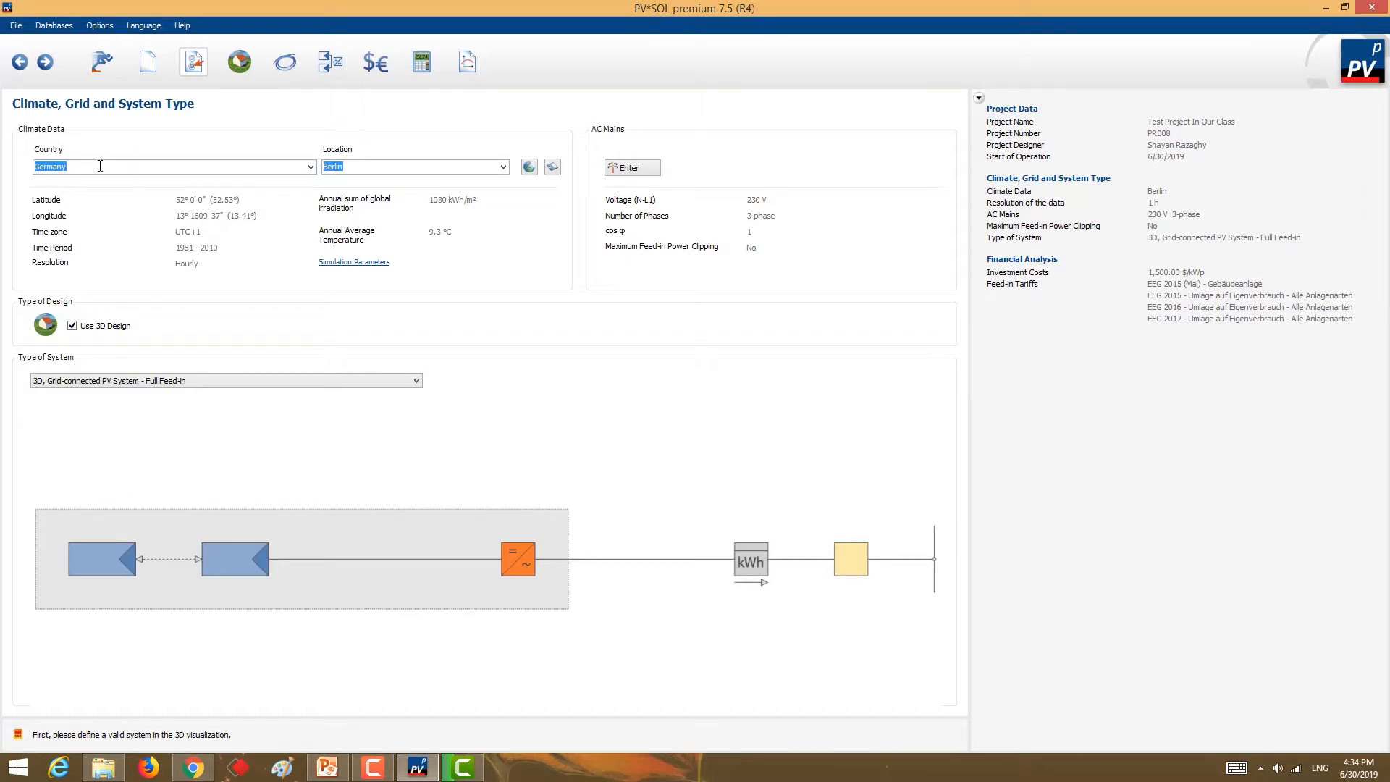
click(311, 167)
text(united)
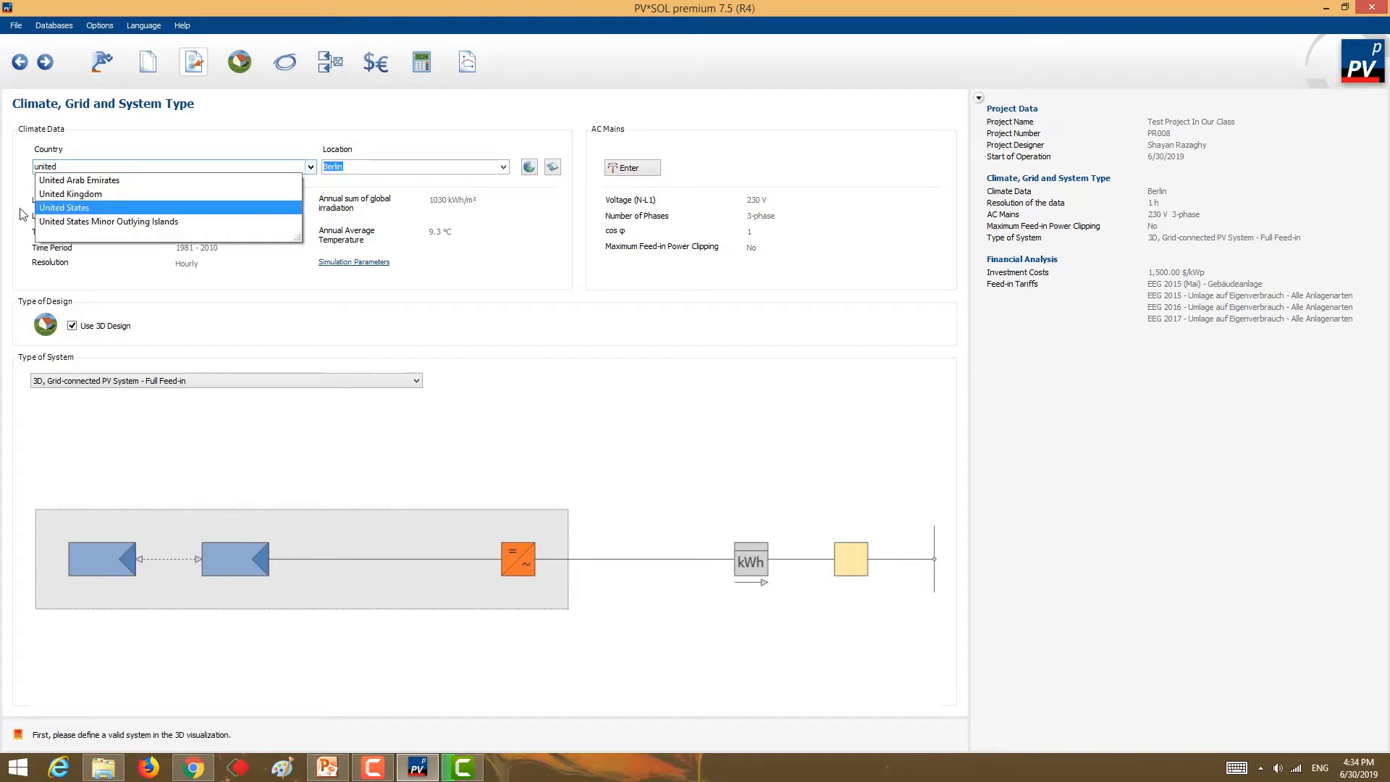
click(63, 208)
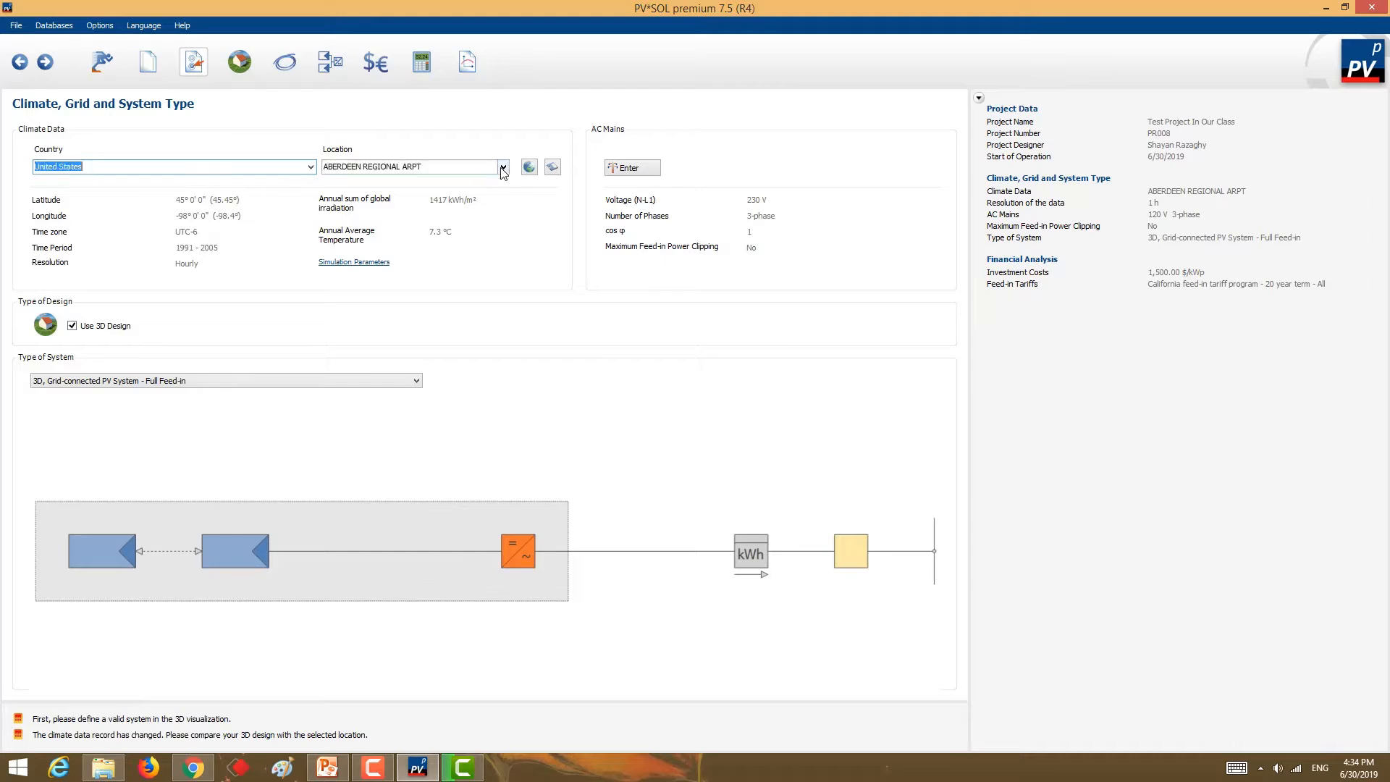
- Browse the United States climate locations and search them for "los"
click(502, 167)
scroll(466, 265, down, 15)
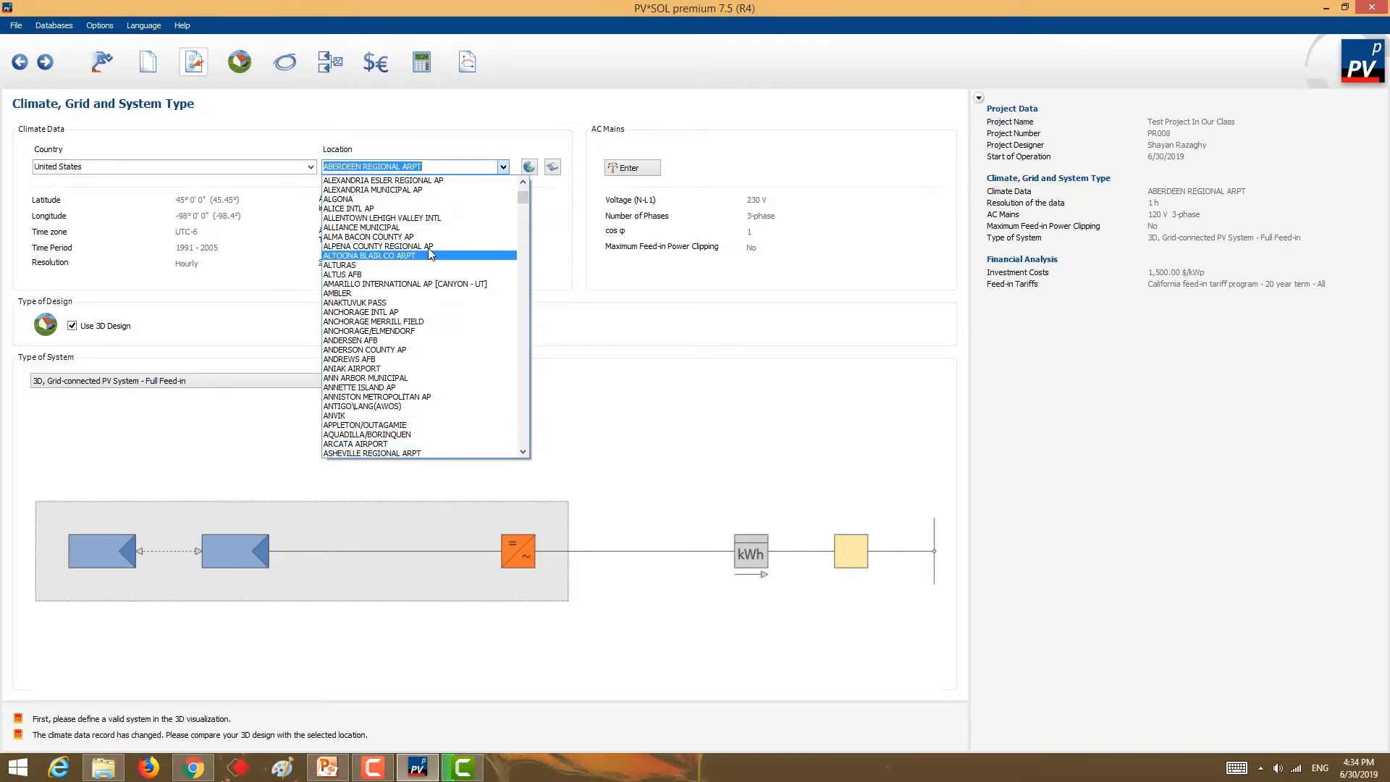
drag(524, 210, 520, 246)
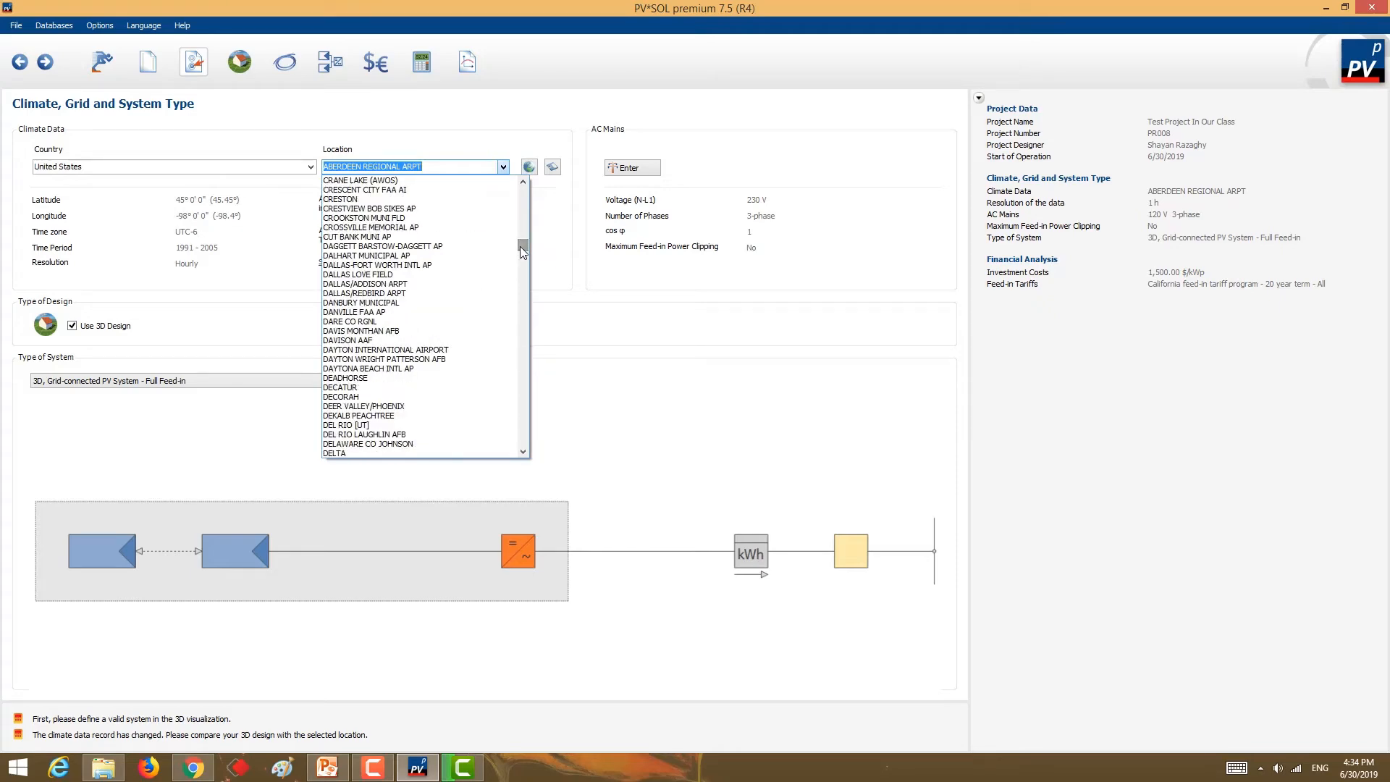
text(los)
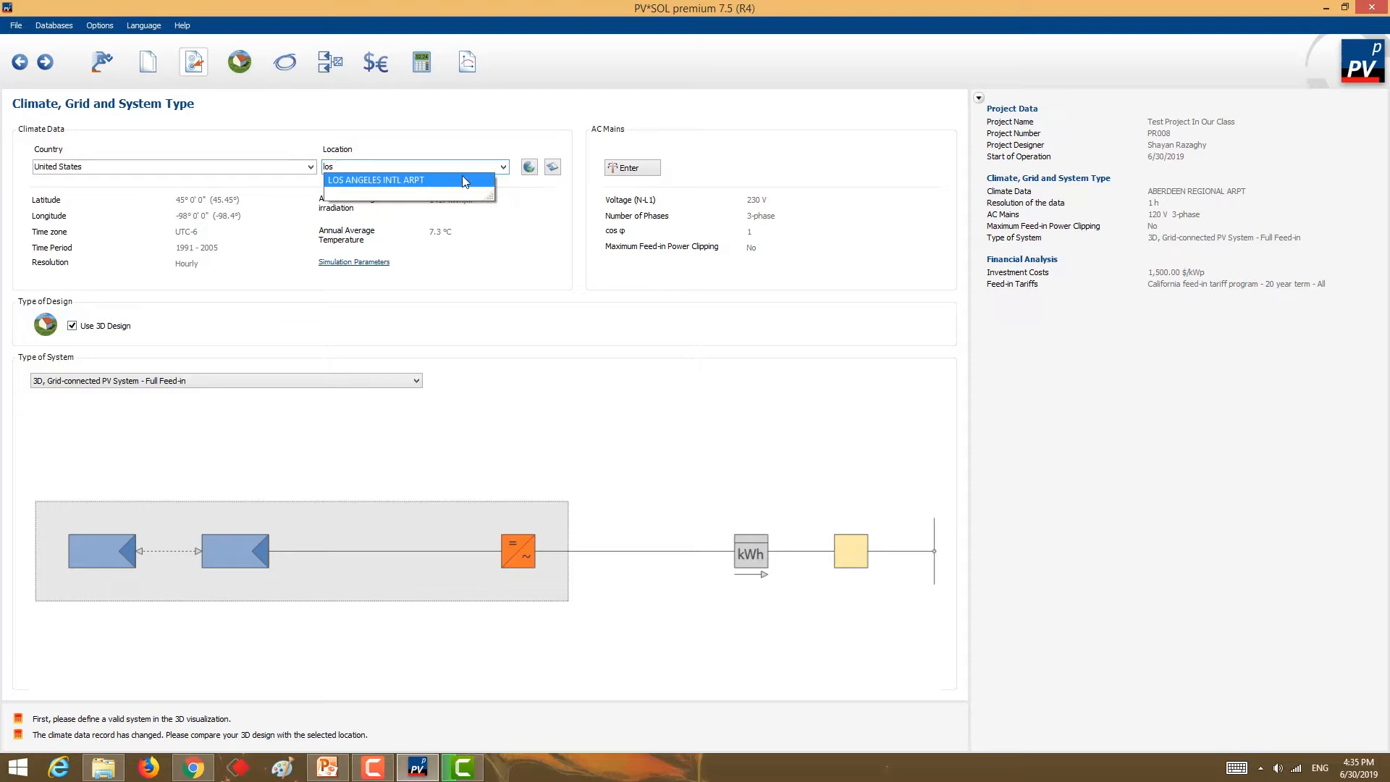
- Open the MeteoSyn climate data map and set its country to United States
click(526, 168)
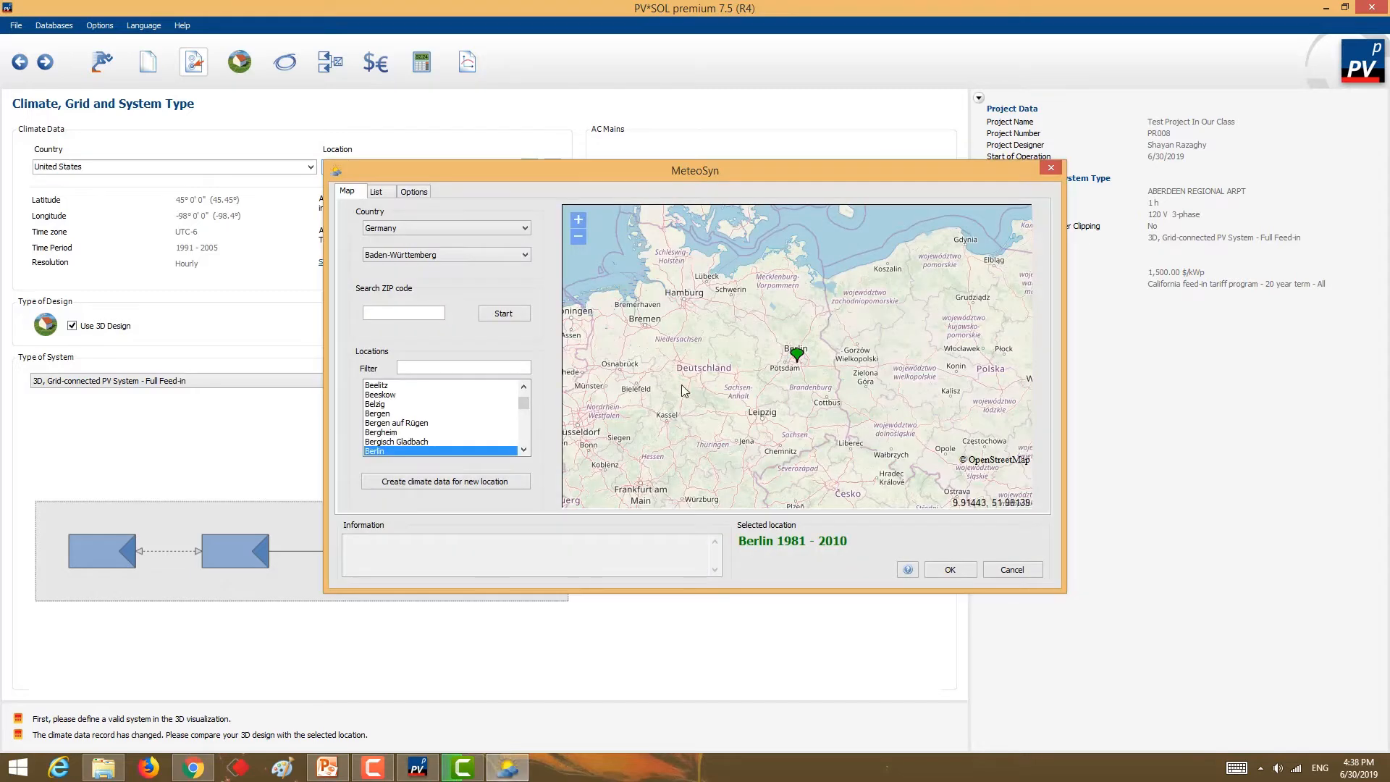
click(444, 229)
scroll(444, 228, up, 6)
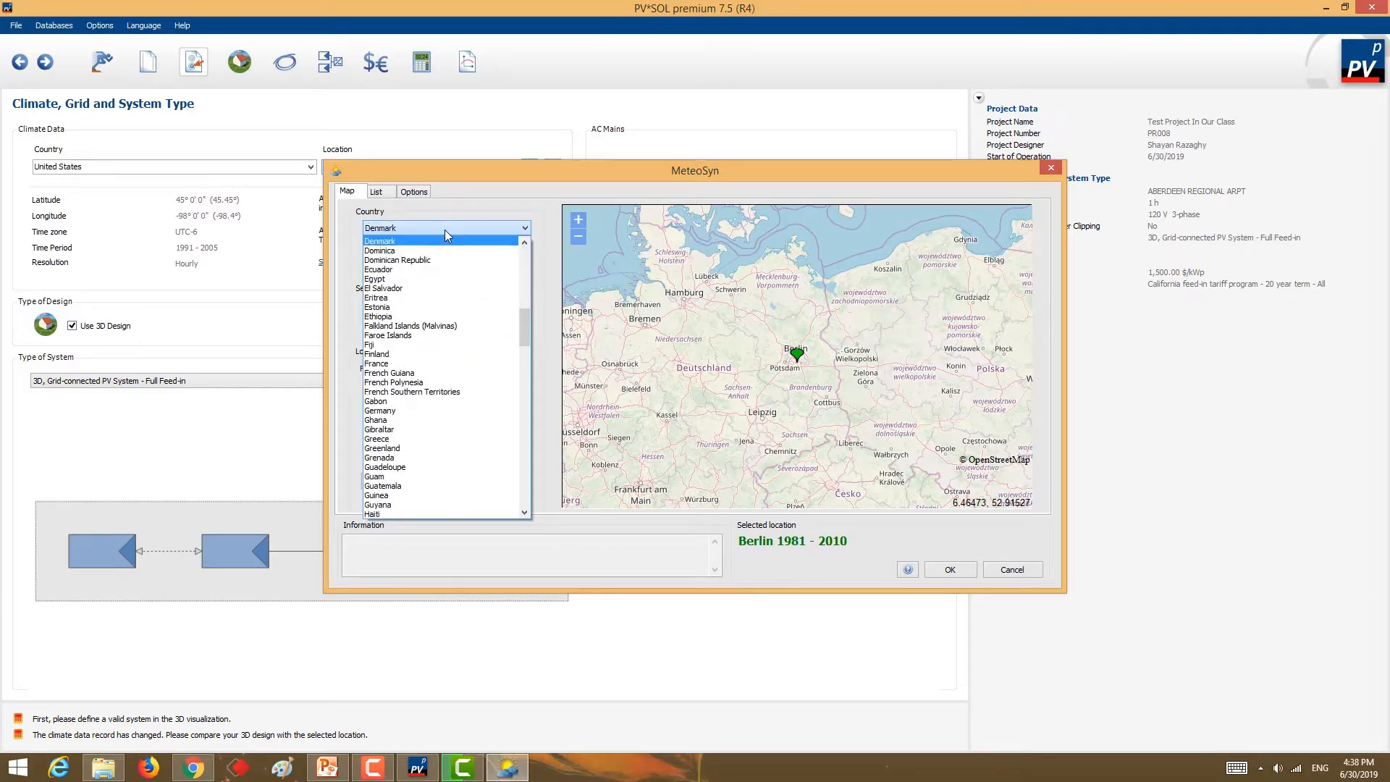
key(u)
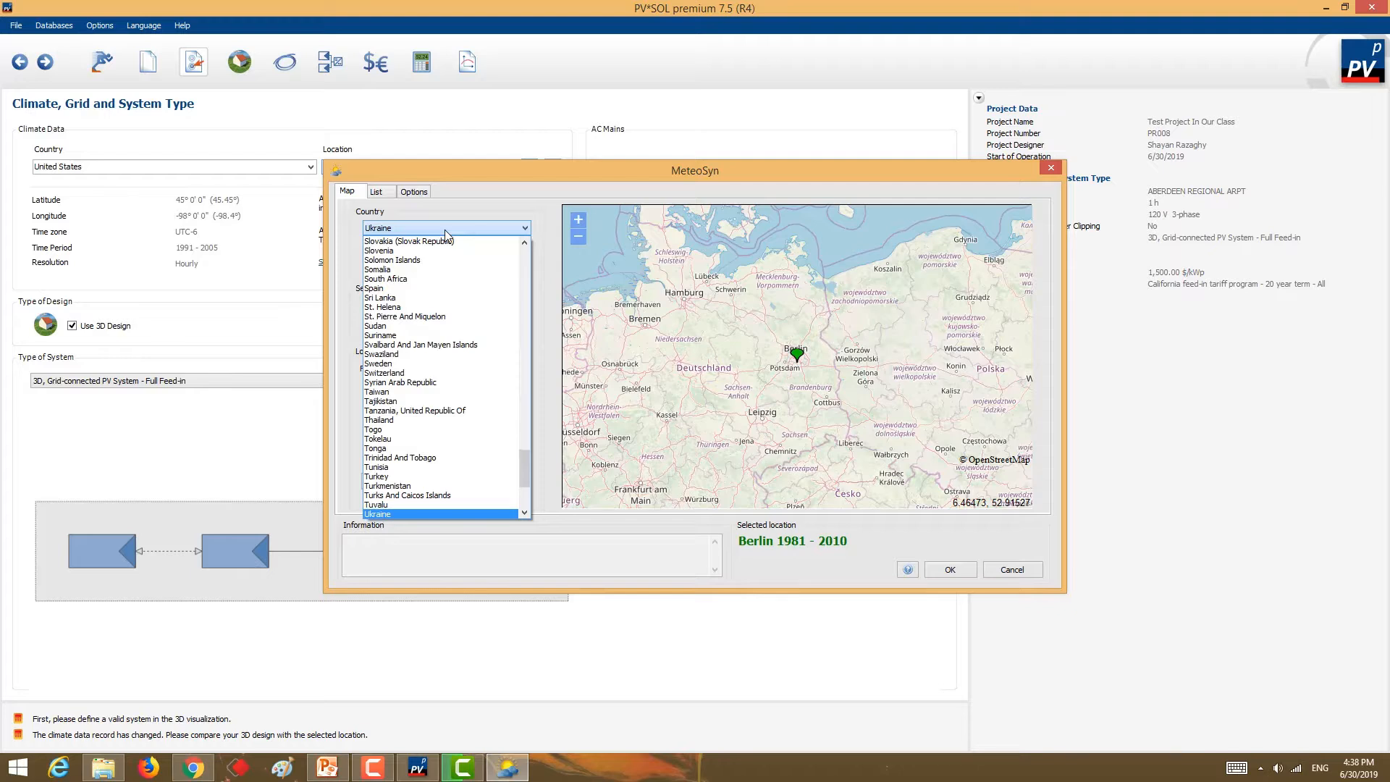
scroll(526, 509, down, 2)
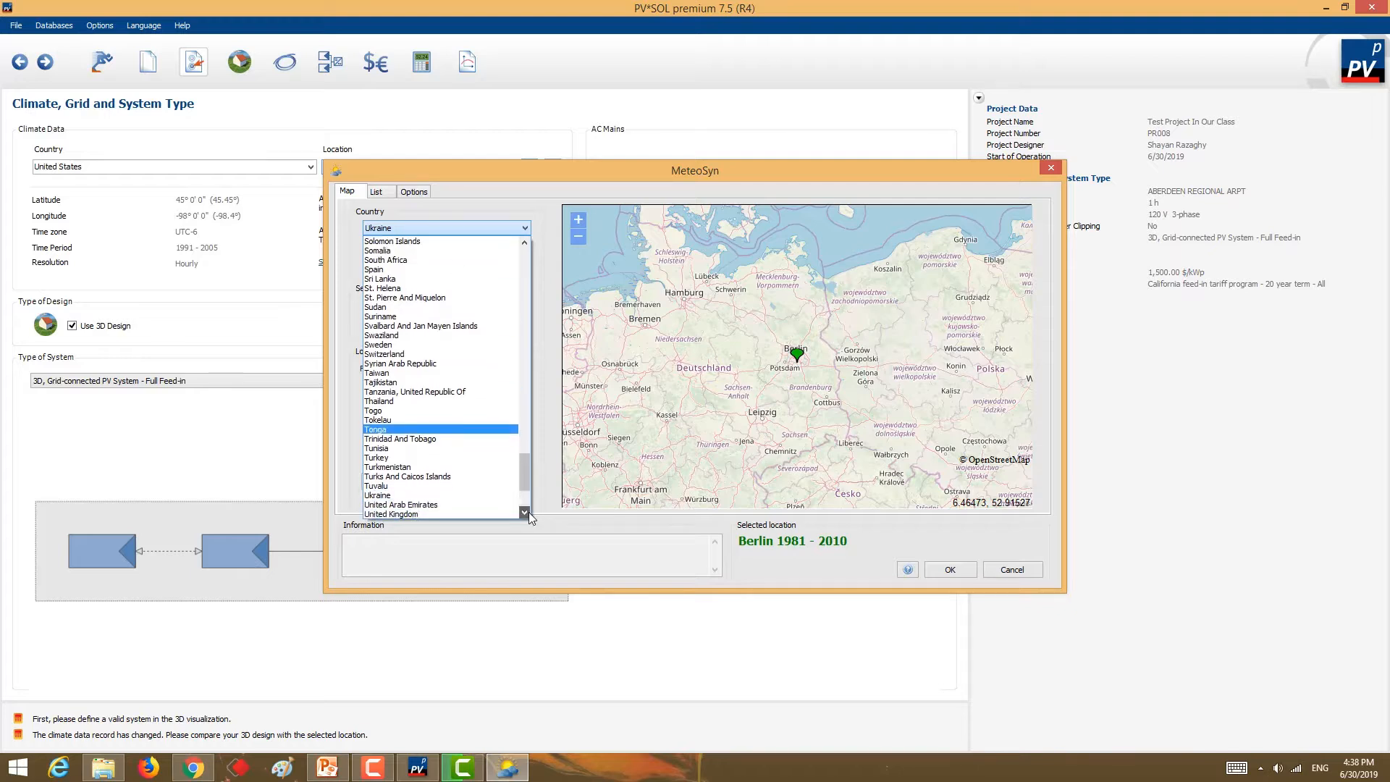
click(418, 498)
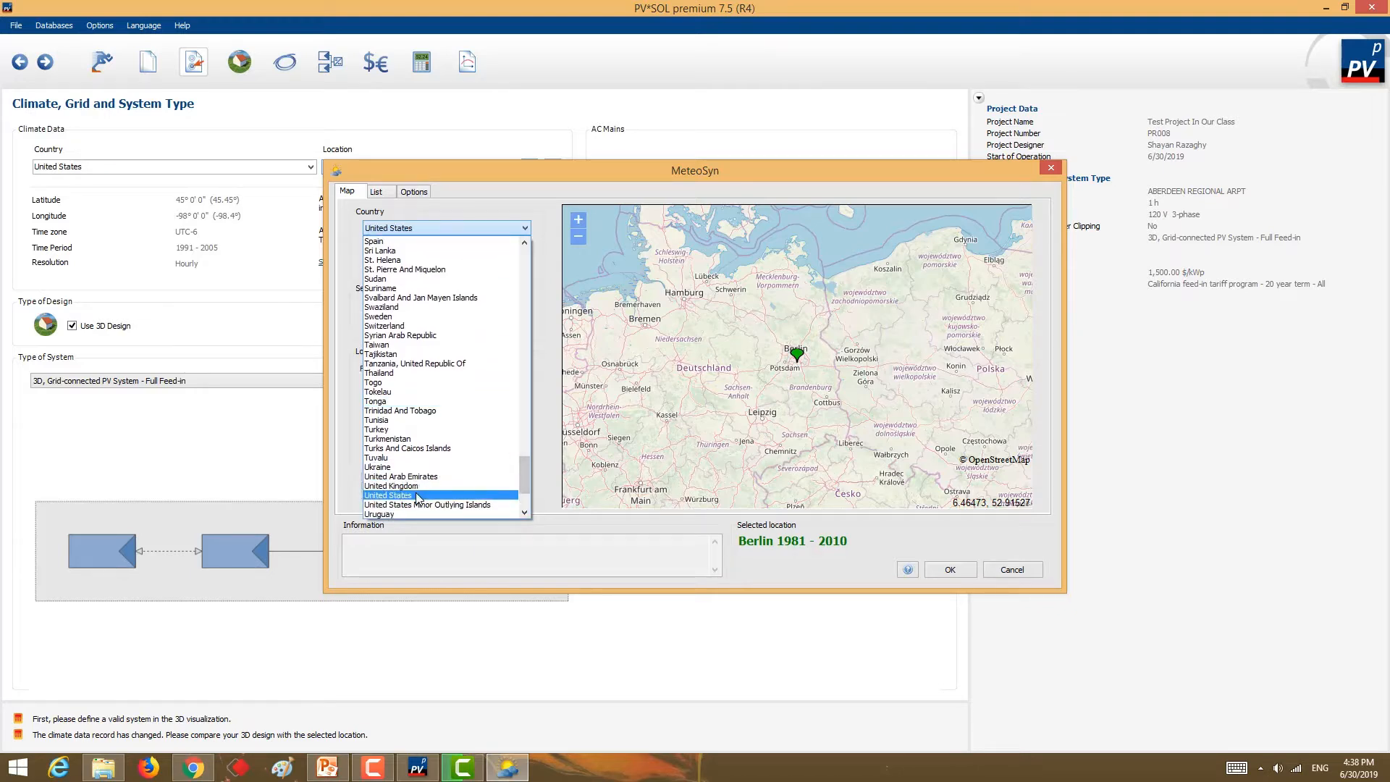
- Set the MeteoSyn state to CA
click(400, 258)
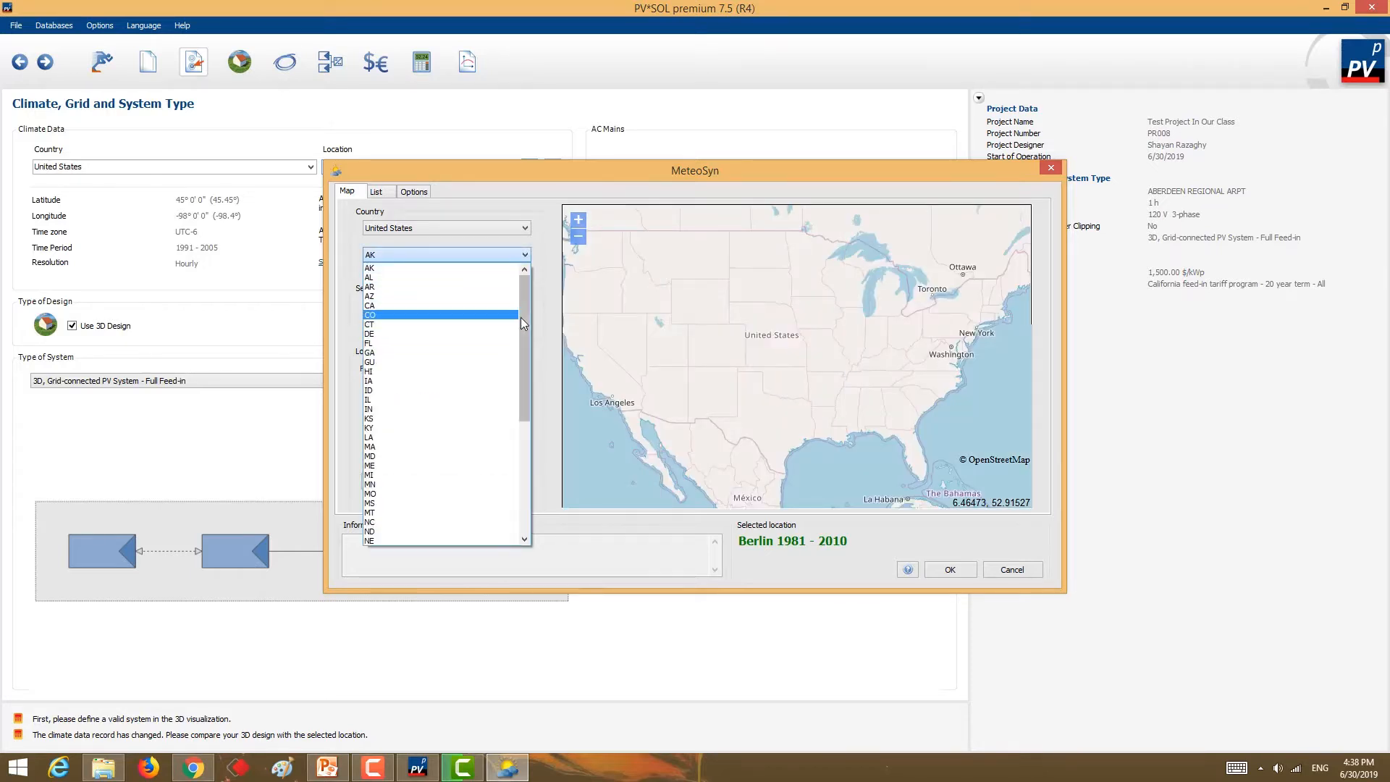
mouse_move(524, 330)
mouse_down()
mouse_move(527, 438)
mouse_move(529, 304)
mouse_up()
click(384, 306)
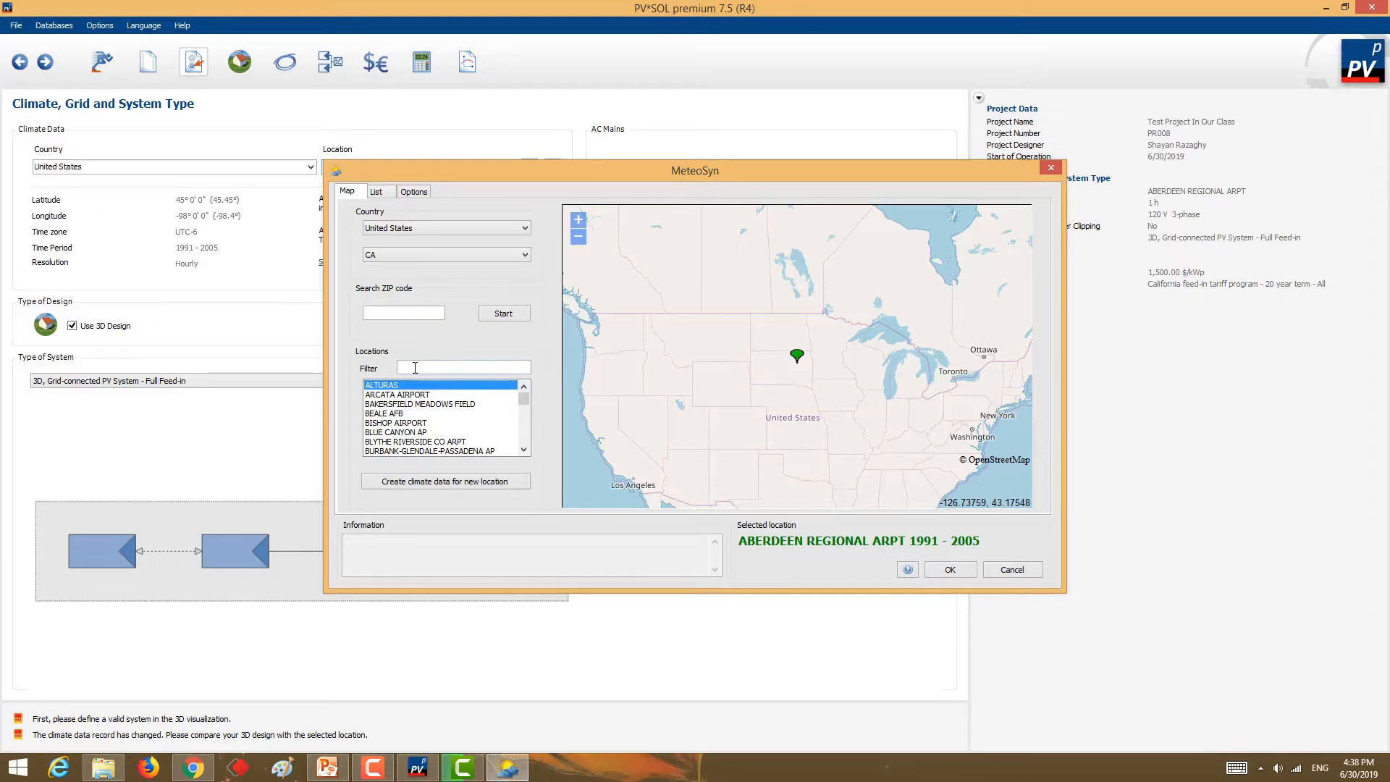
- Change the MeteoSyn state to AZ and select the location GRAND CANYON NATL P
scroll(796, 372, up, 3)
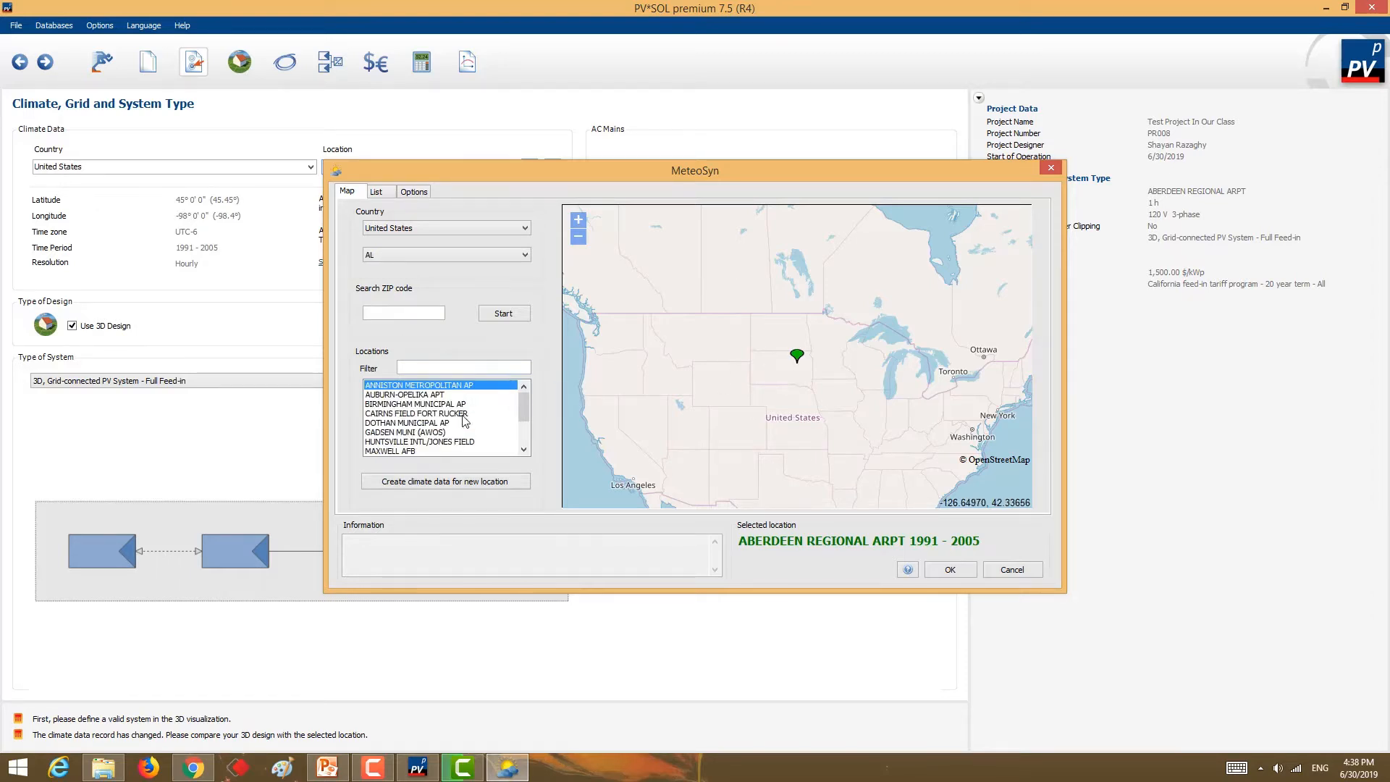
scroll(522, 406, down, 2)
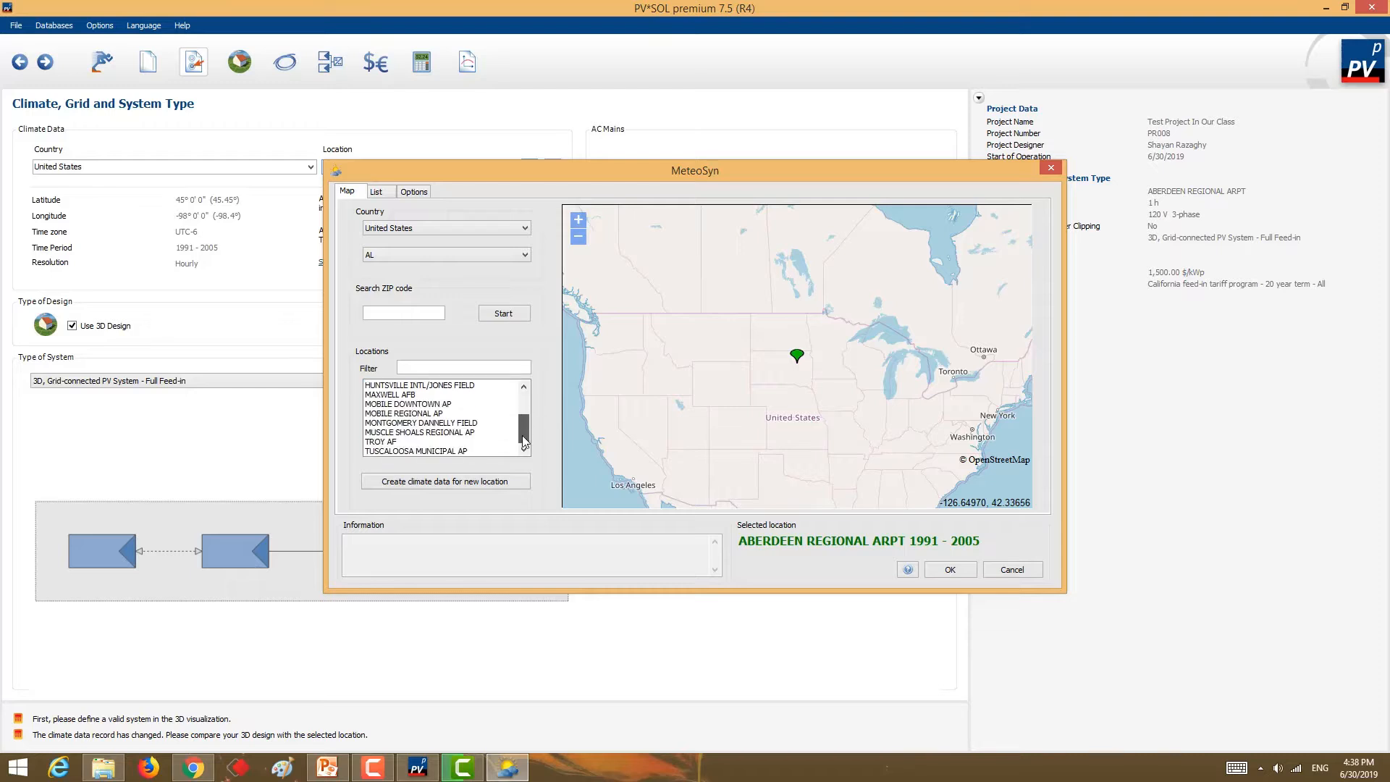
drag(524, 446, 524, 393)
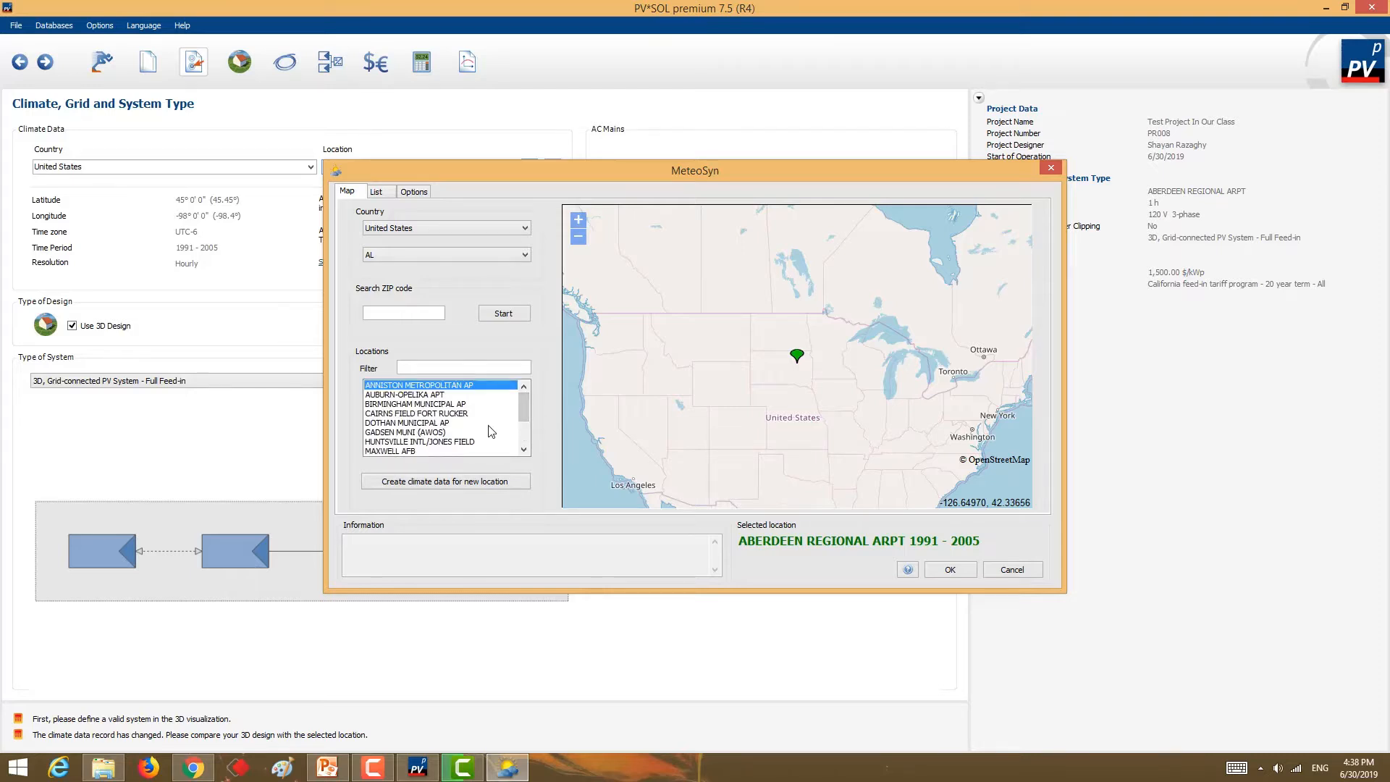
scroll(492, 430, down, 2)
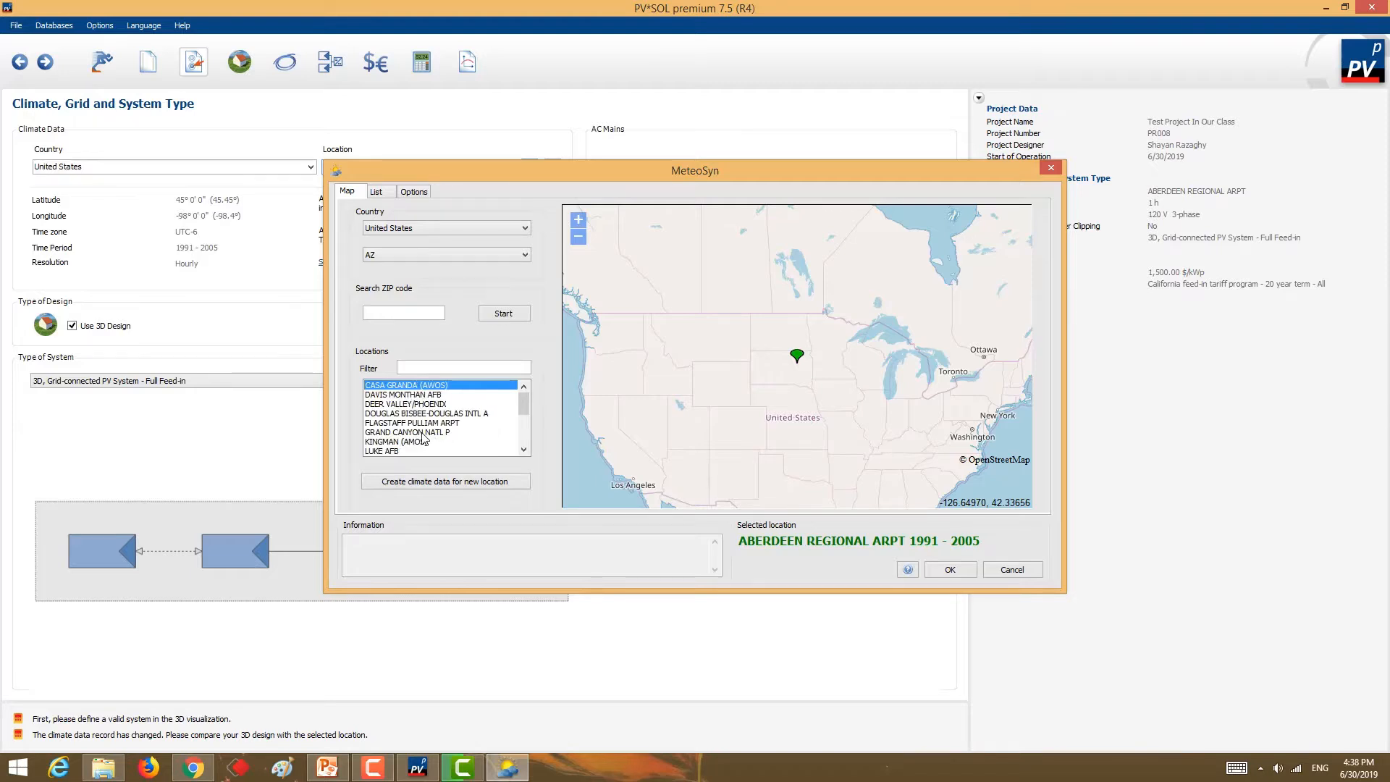
click(423, 433)
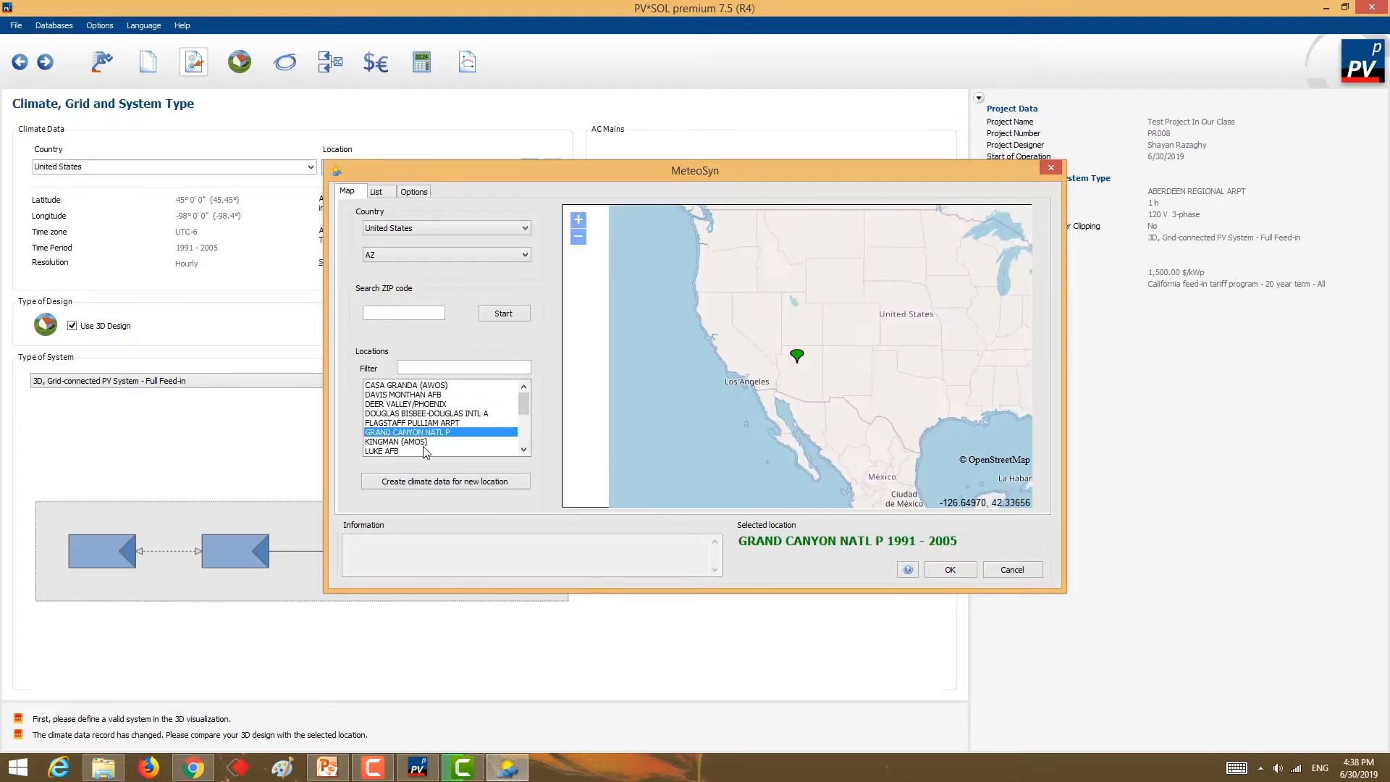
- Compare the map positions of other Arizona locations, such as DEER VALLEY/PHOENIX and KINGMAN (AMOS), and reselect GRAND CANYON NATL P
click(417, 413)
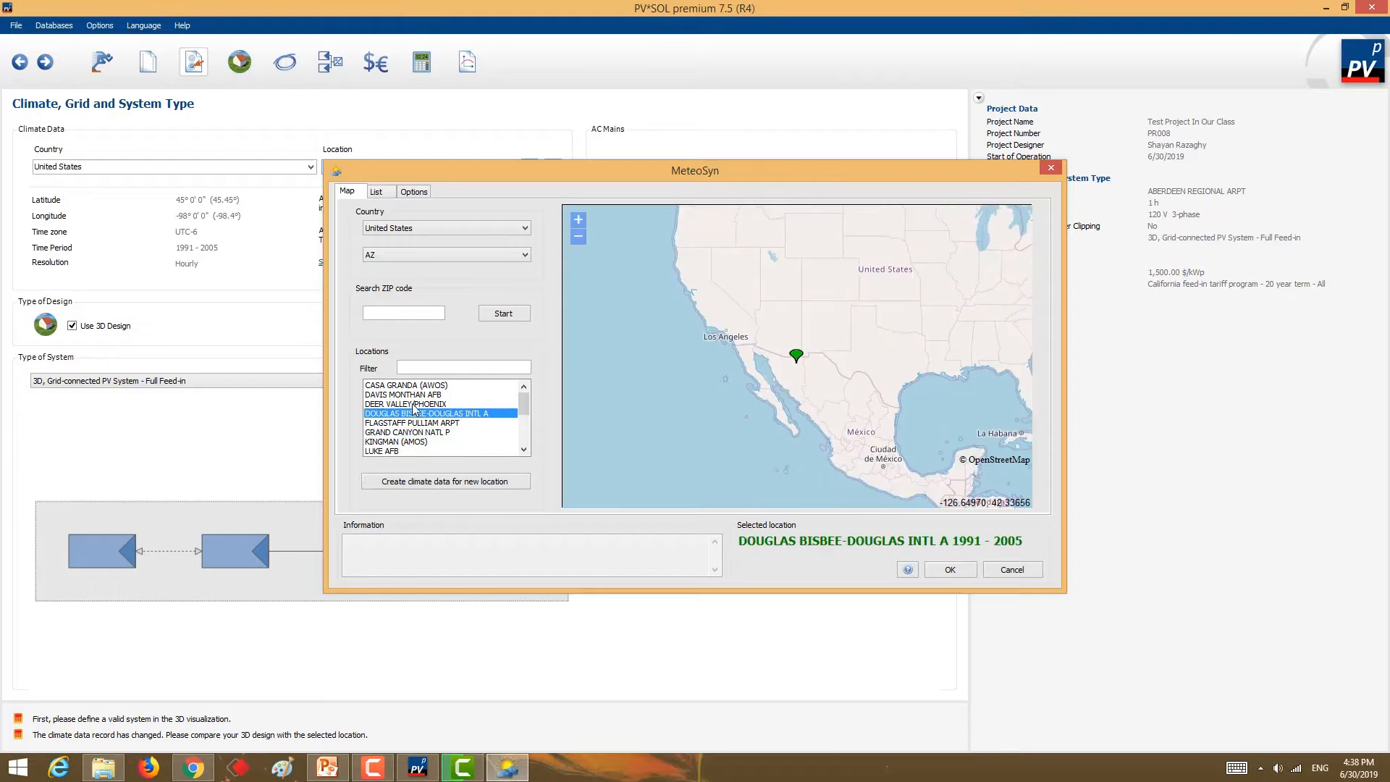
click(410, 395)
click(405, 405)
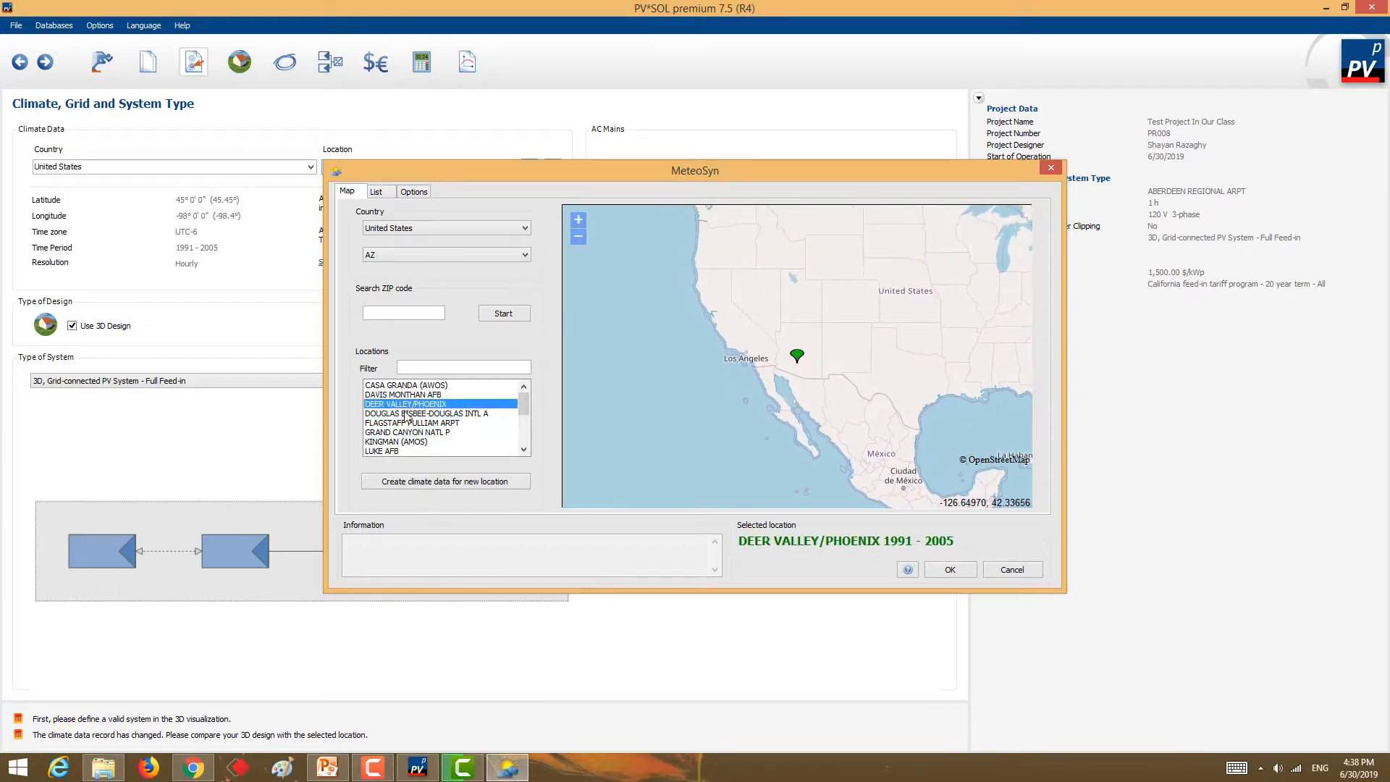
click(408, 414)
click(406, 424)
click(402, 441)
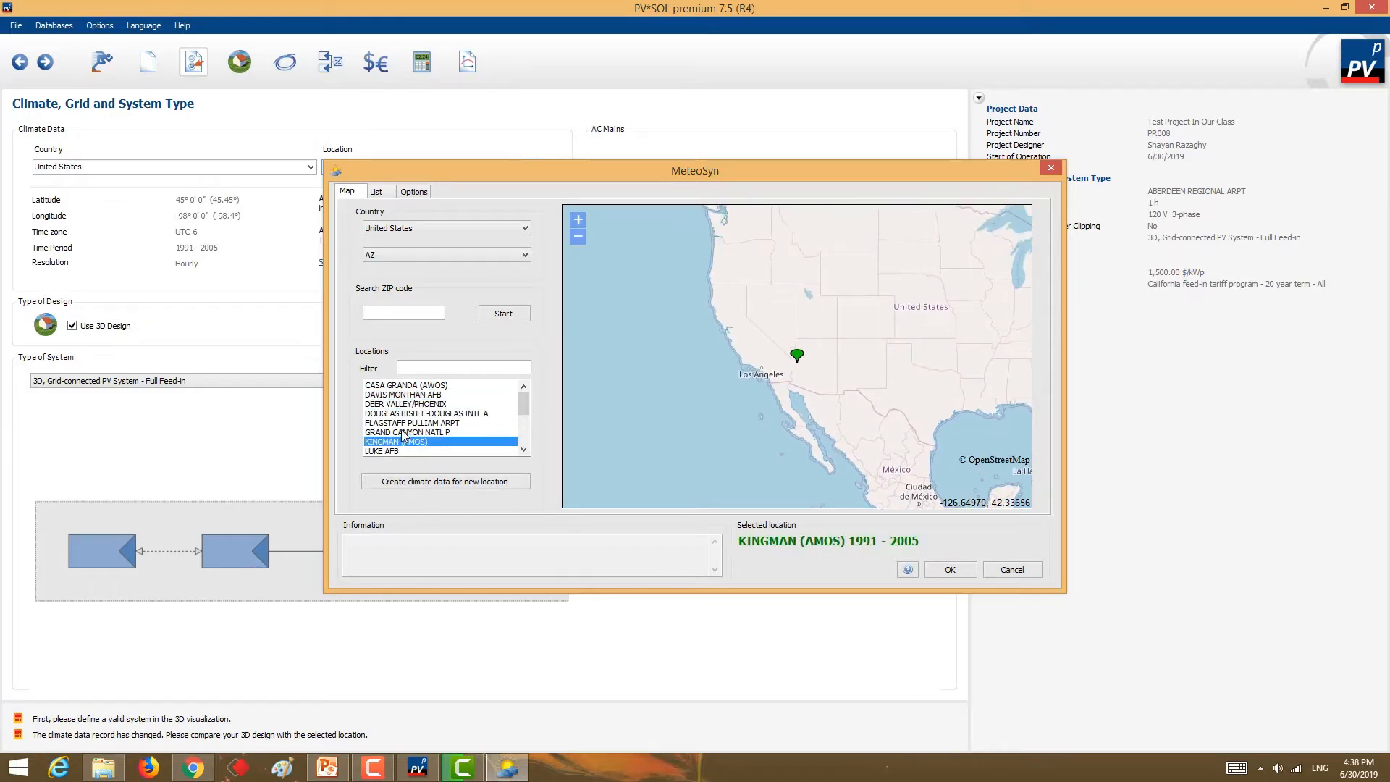
click(405, 432)
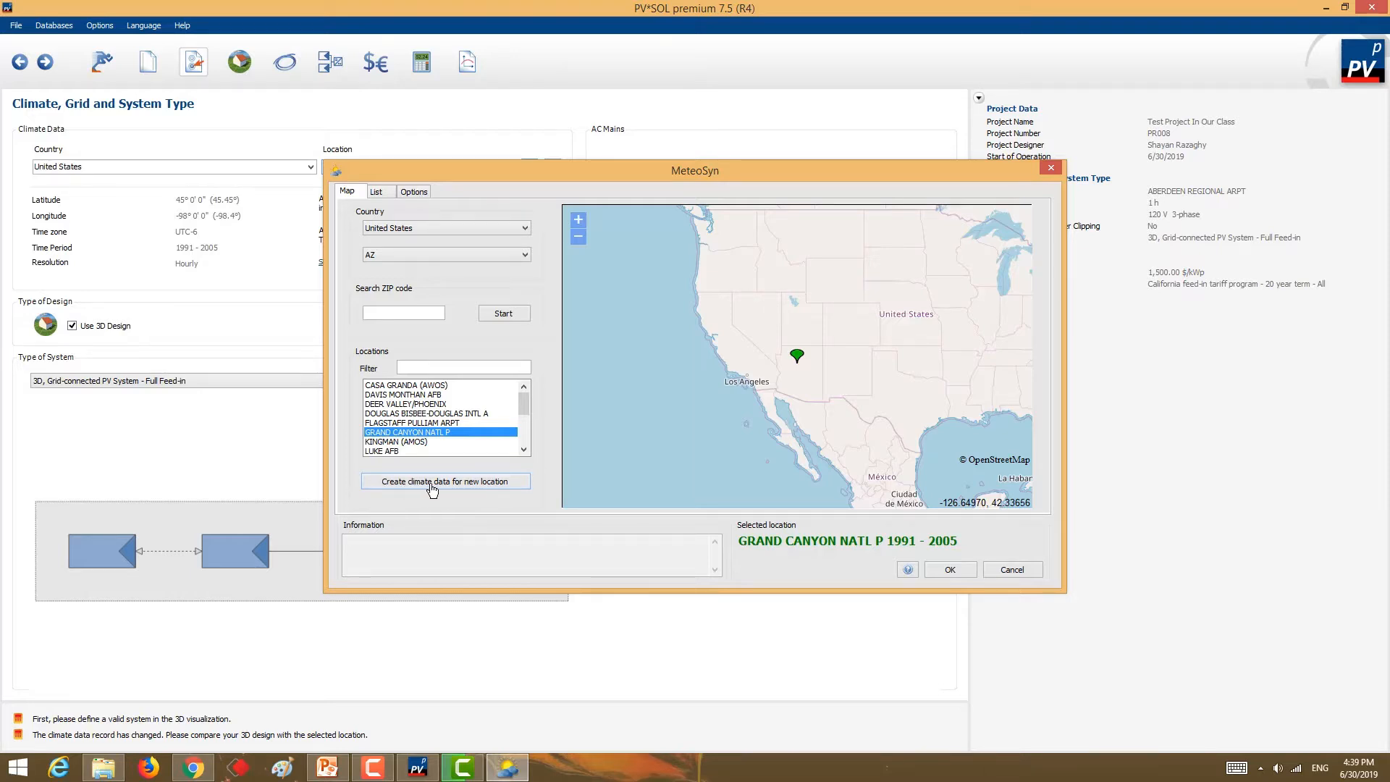
- Start creating climate data for a new location with the country set to United States
click(460, 487)
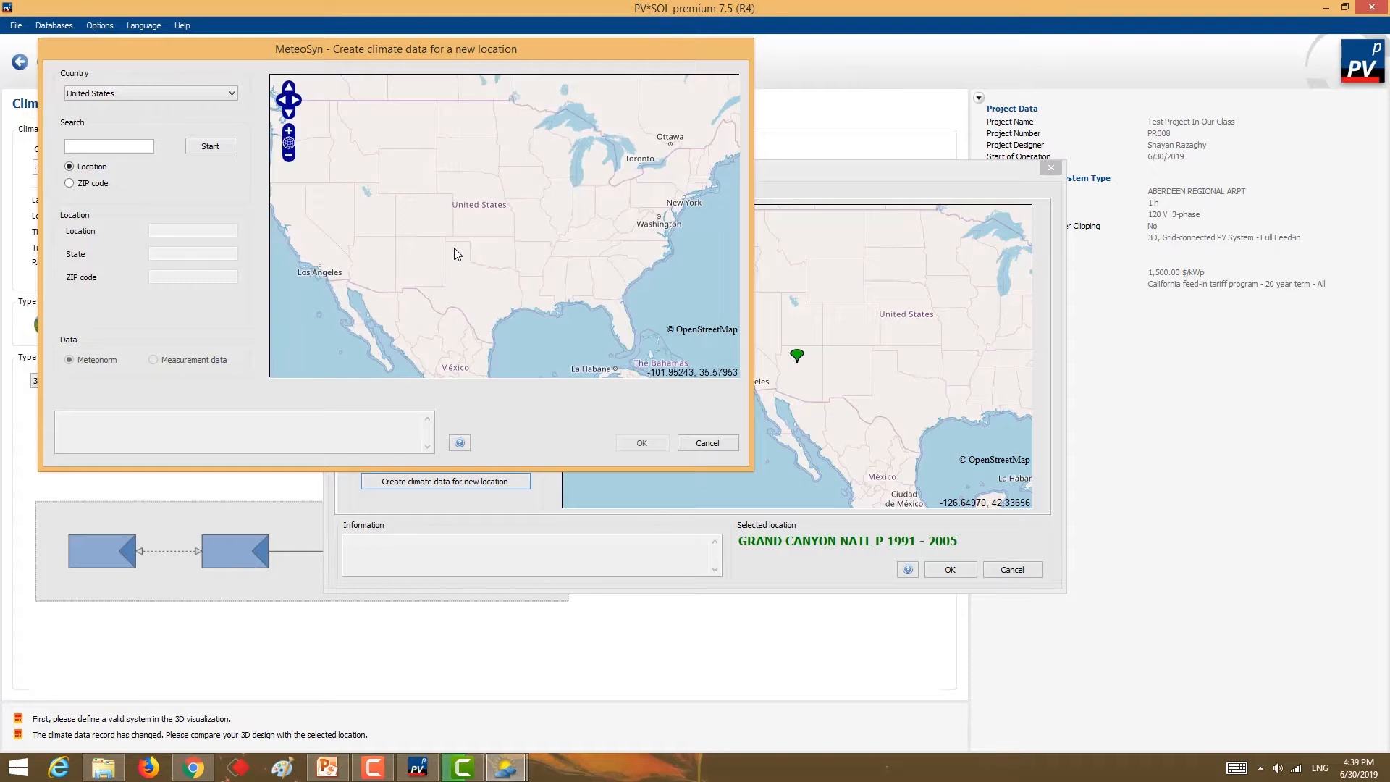
scroll(474, 227, up, 1)
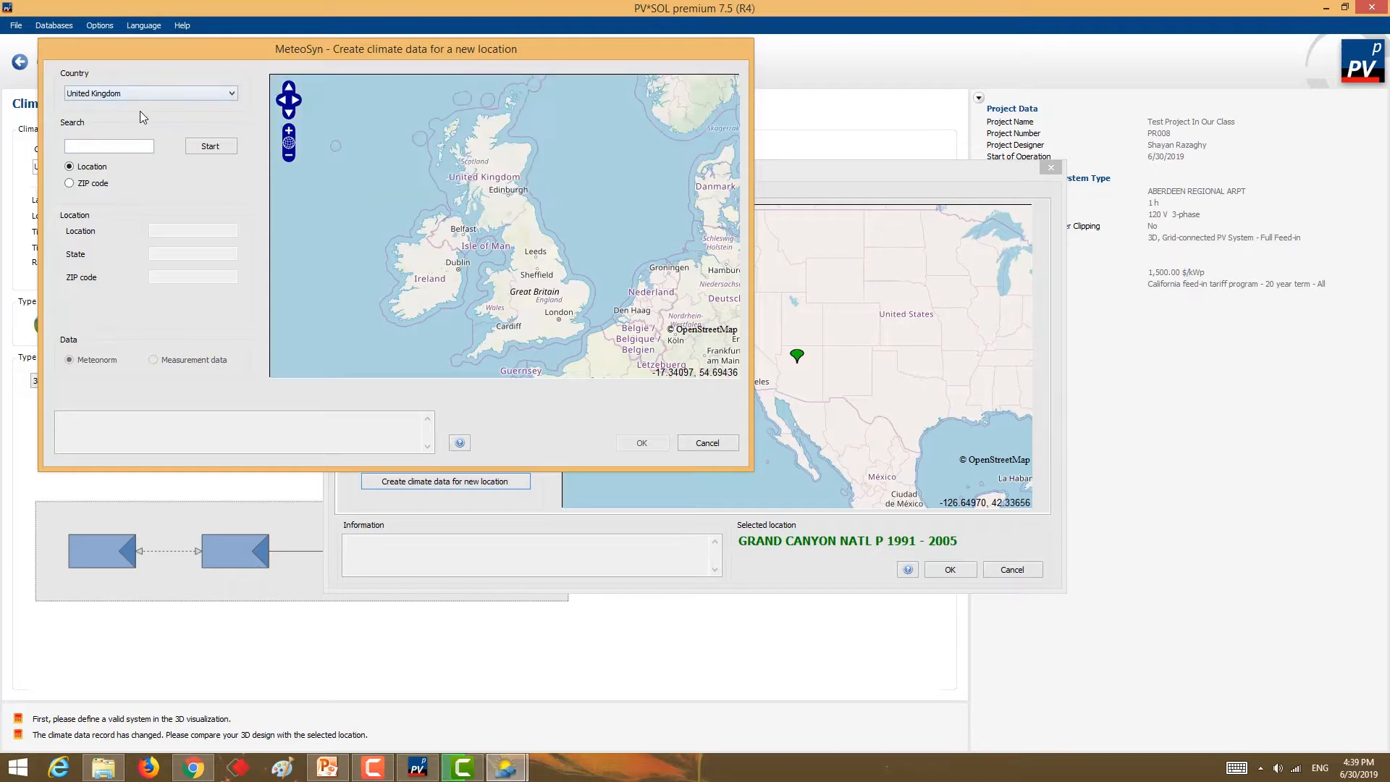
click(134, 90)
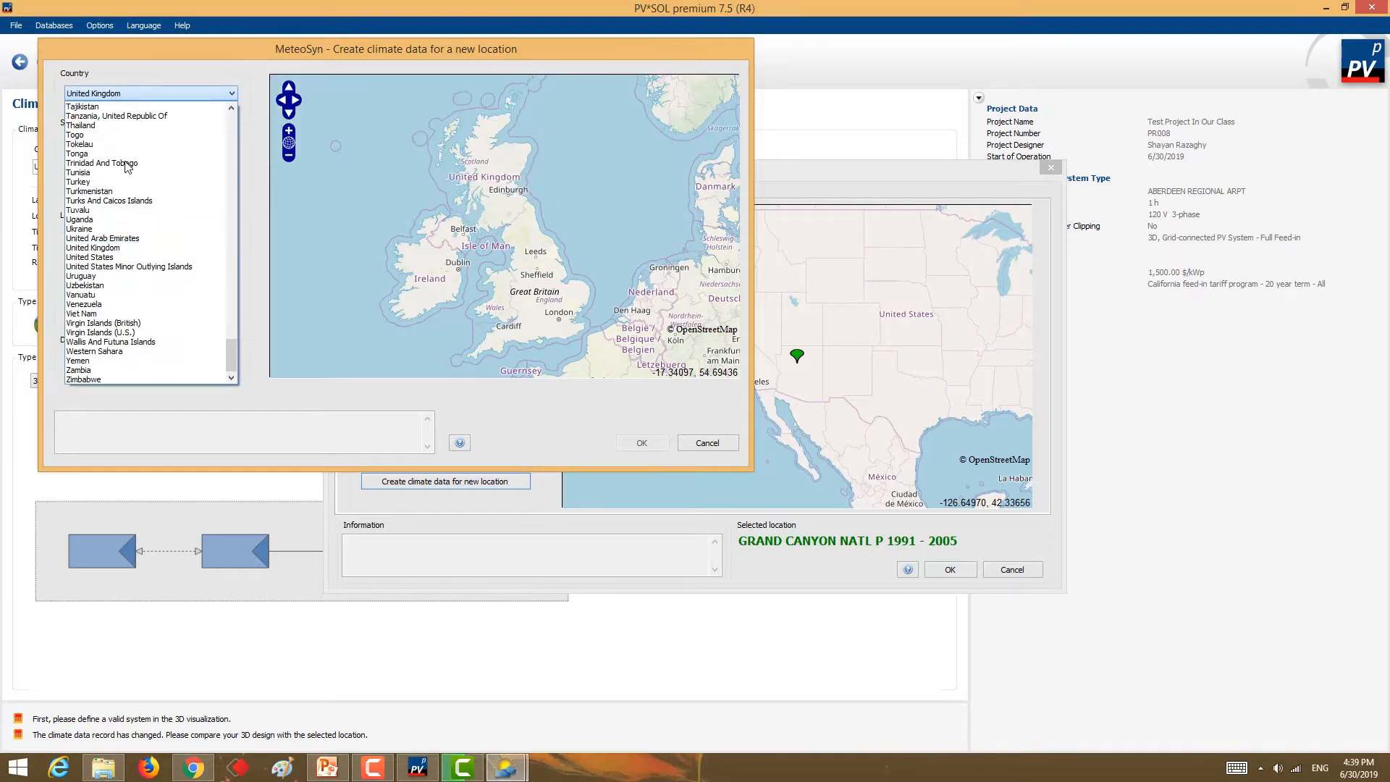
click(106, 257)
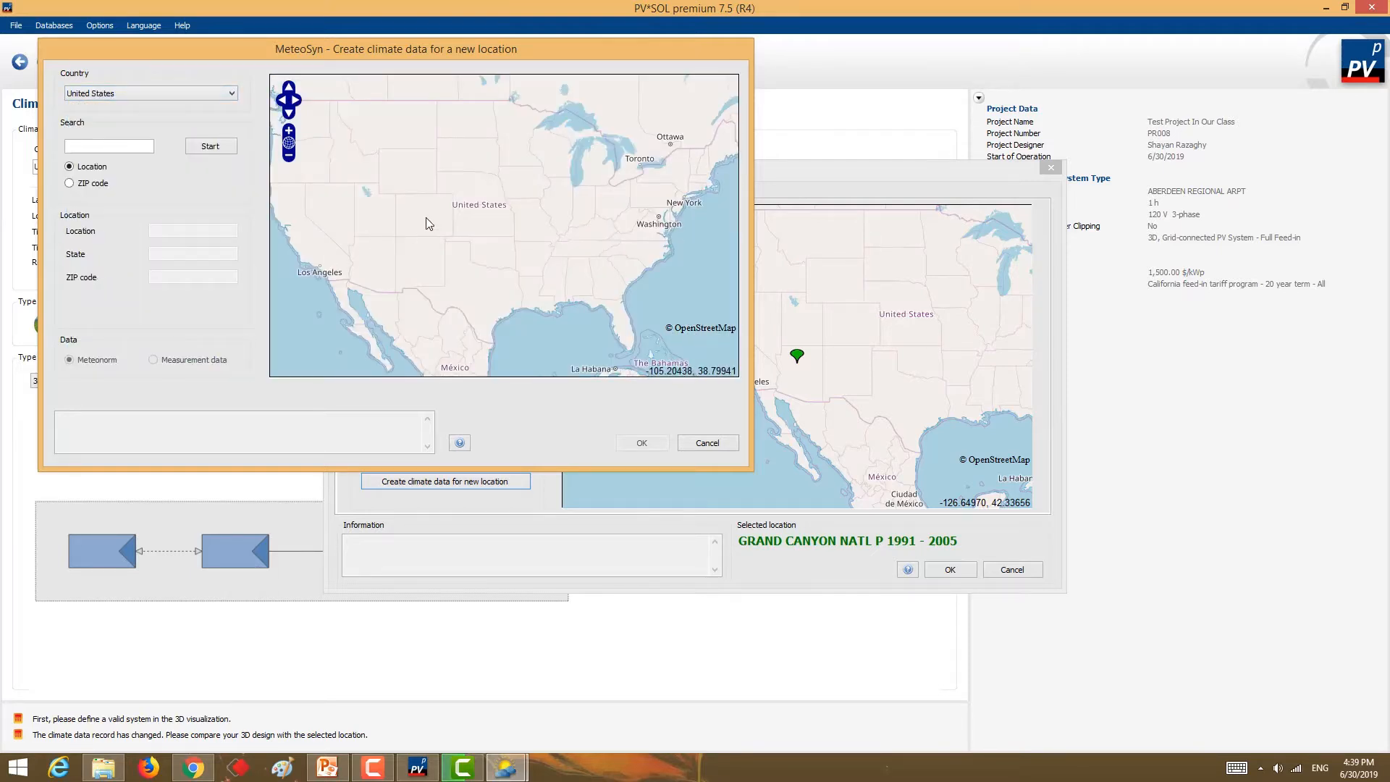
- Place a new climate data location on the map in the Los Angeles area, between Glendale and El Monte
scroll(405, 251, up, 1)
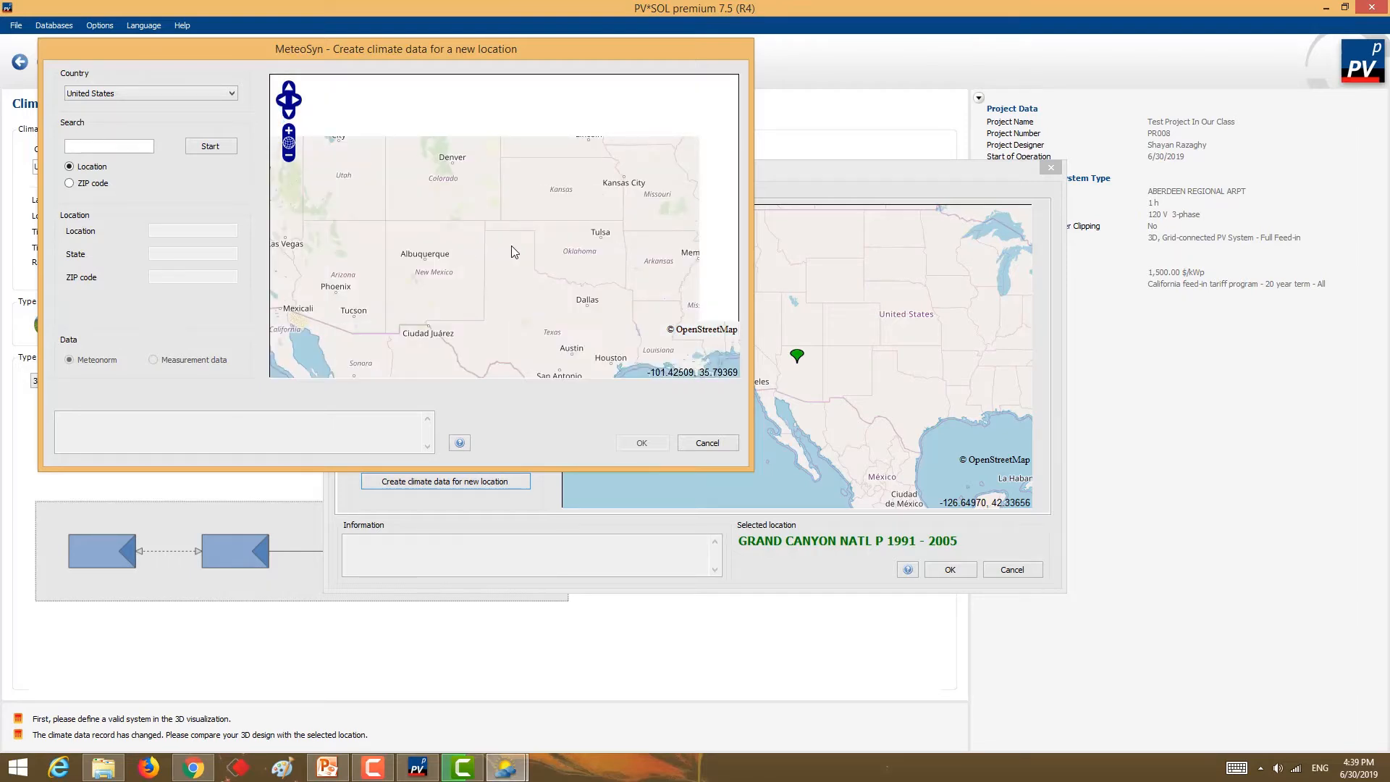
scroll(513, 251, up, 1)
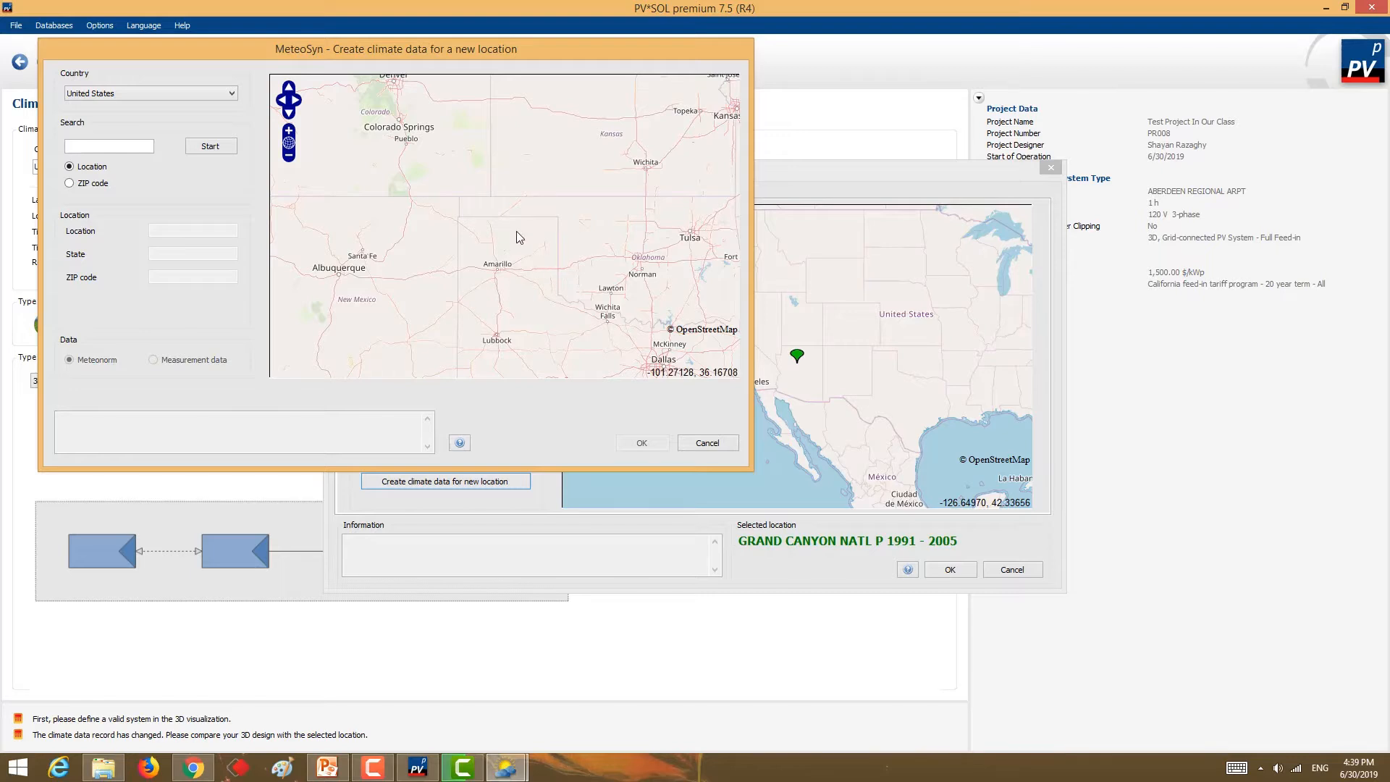
scroll(517, 232, down, 1)
scroll(529, 286, down, 1)
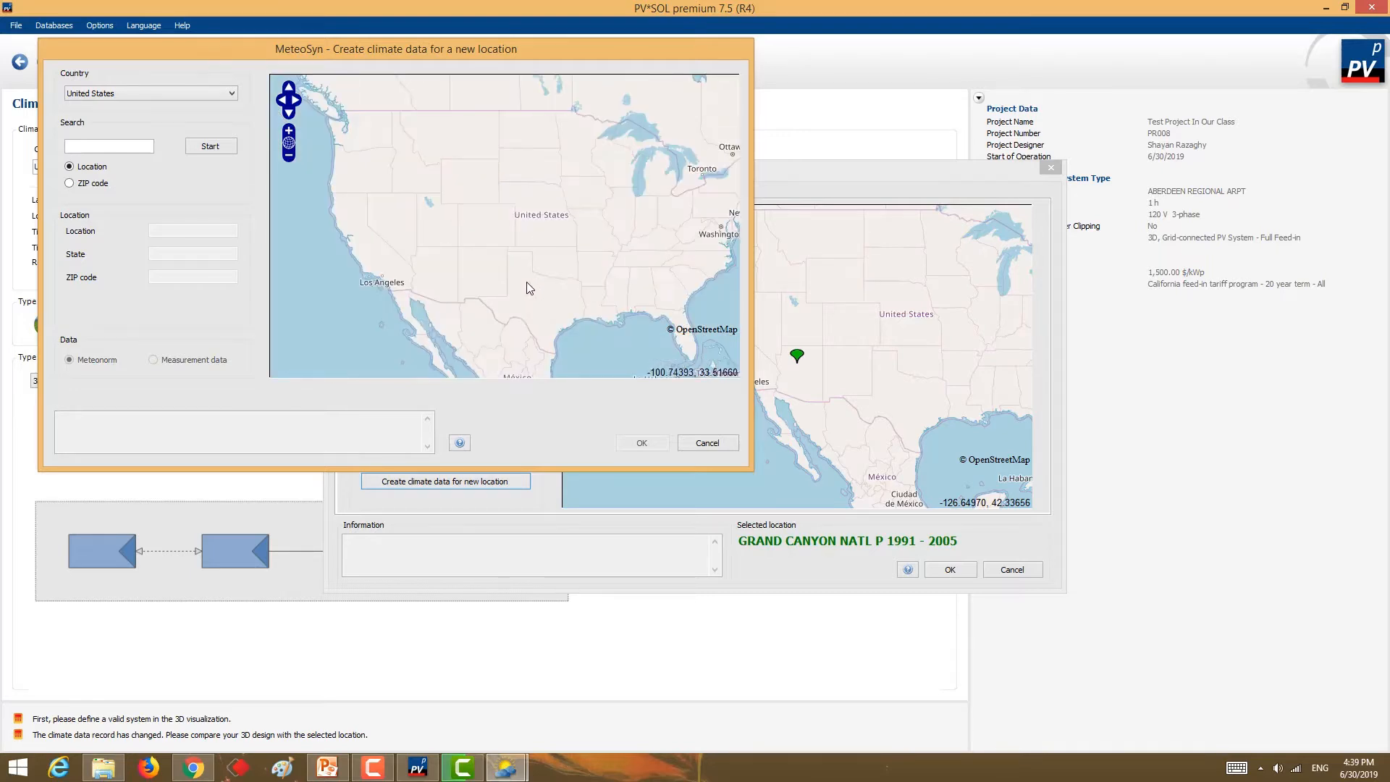
scroll(377, 282, up, 1)
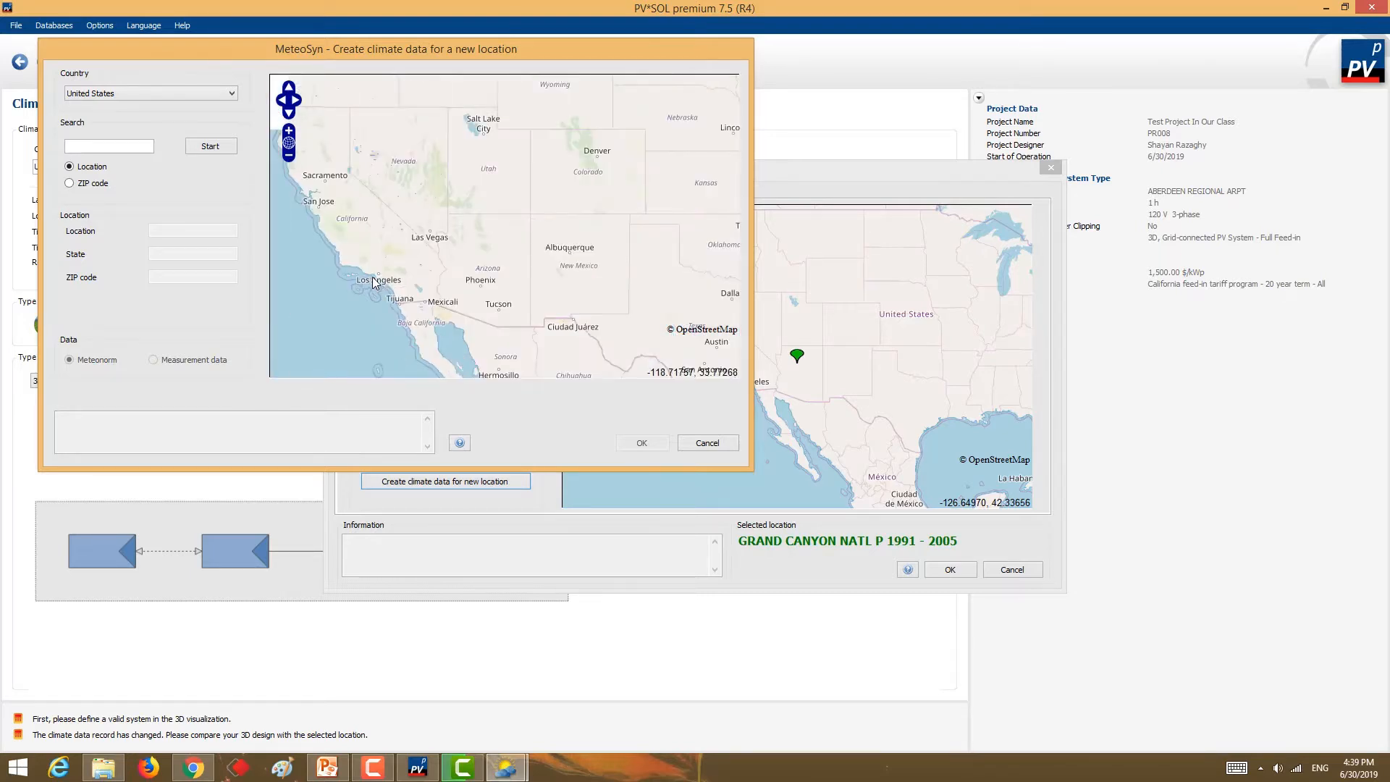
scroll(377, 282, up, 2)
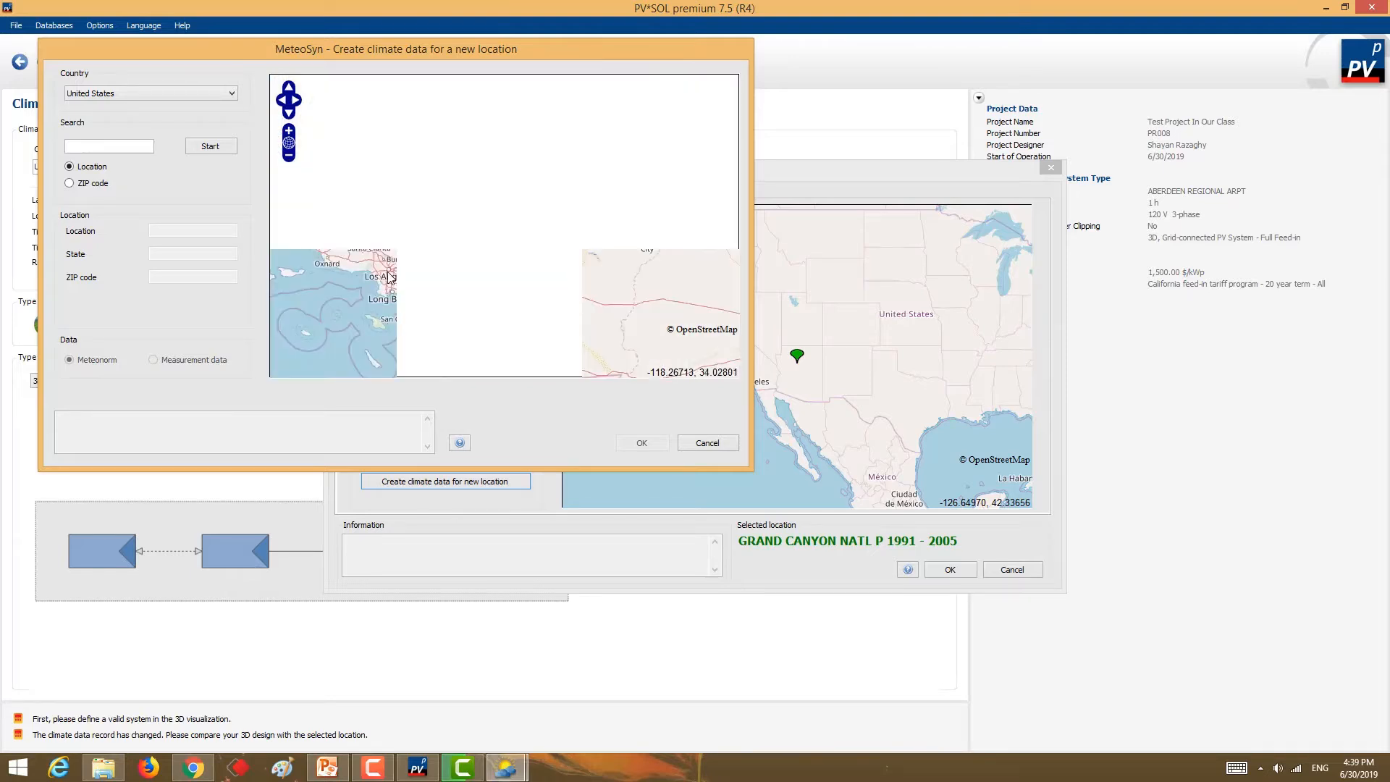
scroll(387, 271, up, 1)
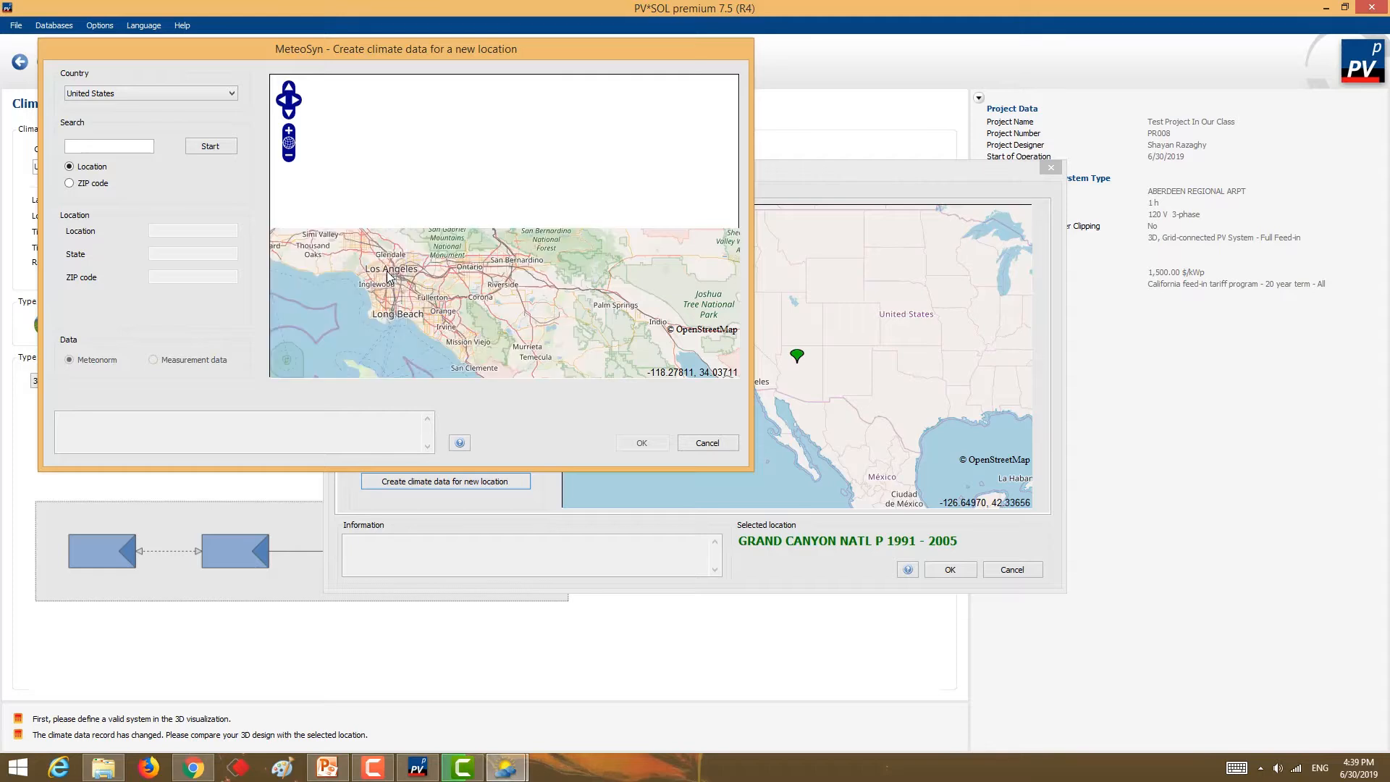
scroll(385, 280, up, 1)
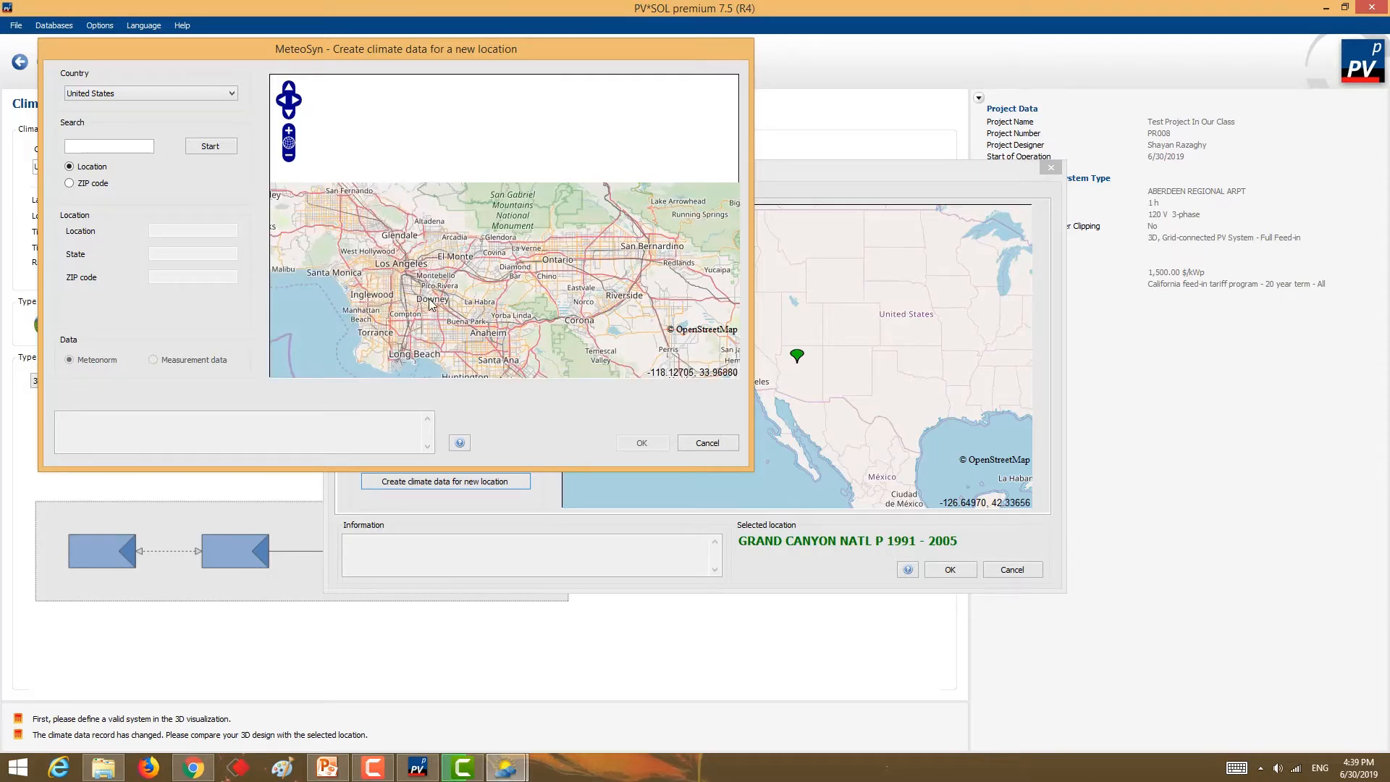
right_click(428, 249)
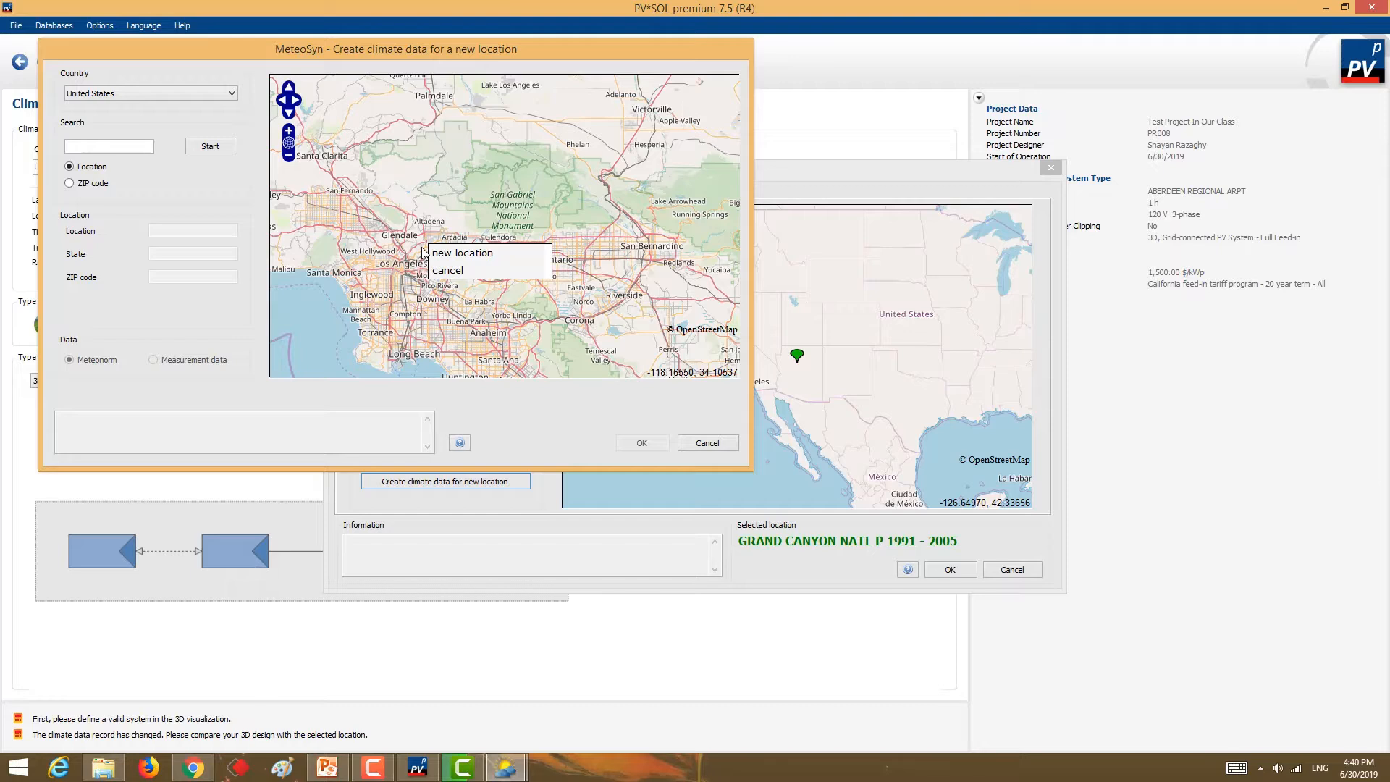
click(452, 254)
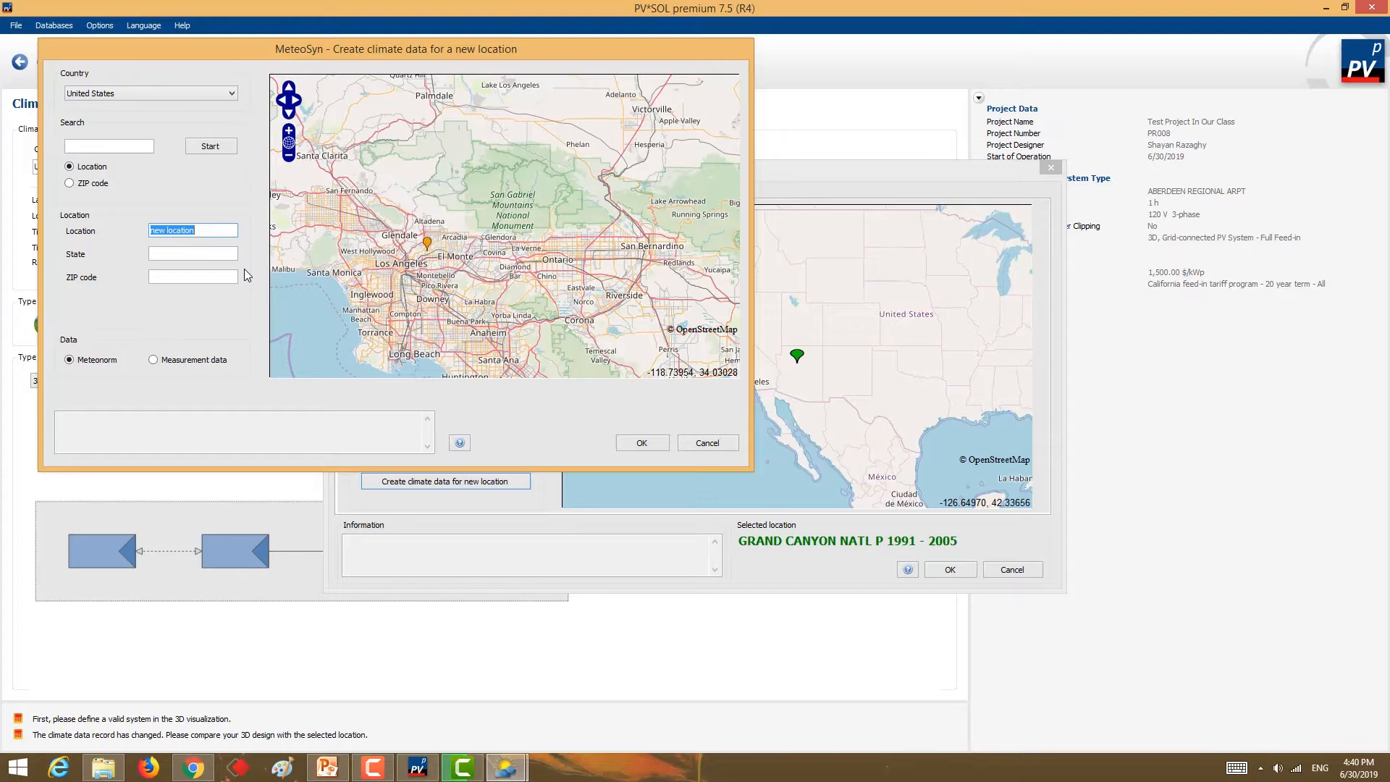
- Name the new location My Plant At Class, create its Meteonorm climate data and apply it to the project
text(My Plant T)
key(BackSpace)
text(At Class)
click(366, 776)
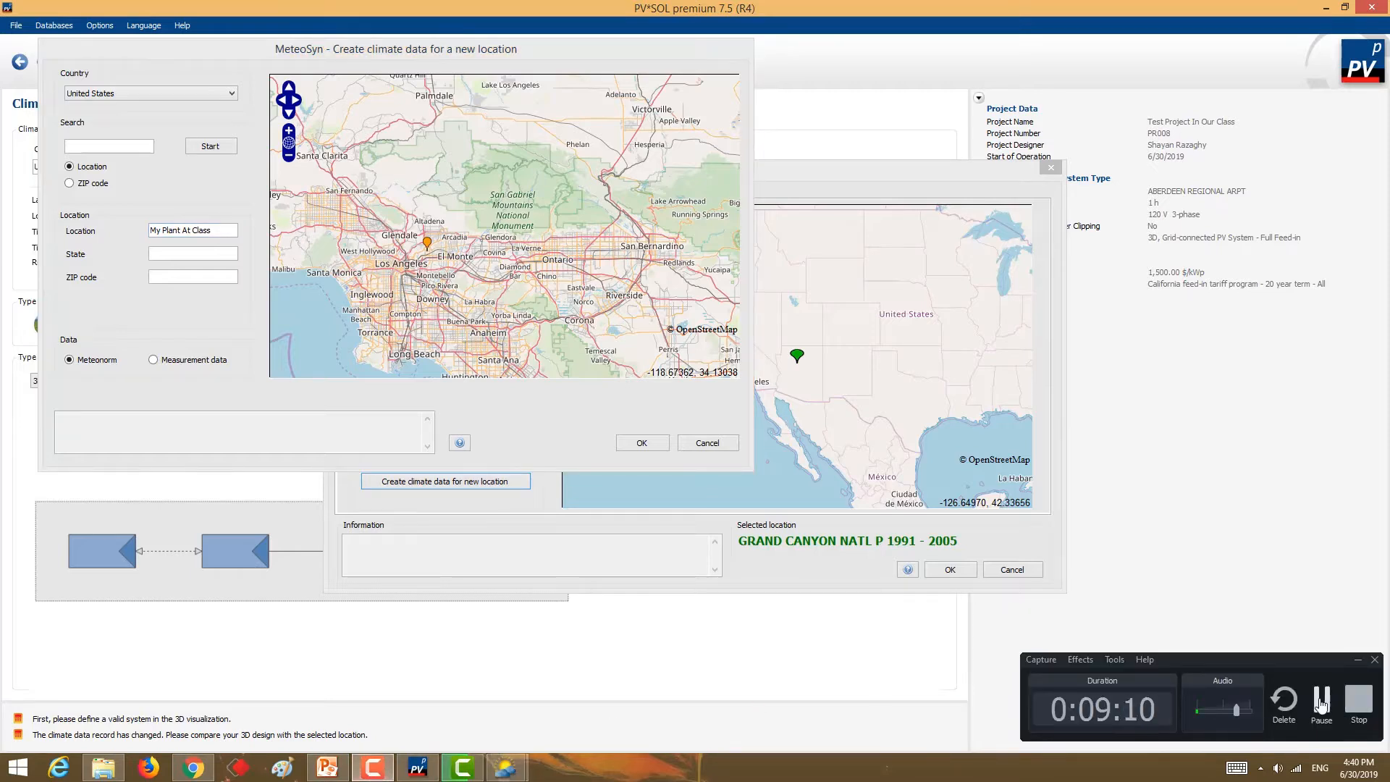
click(1317, 712)
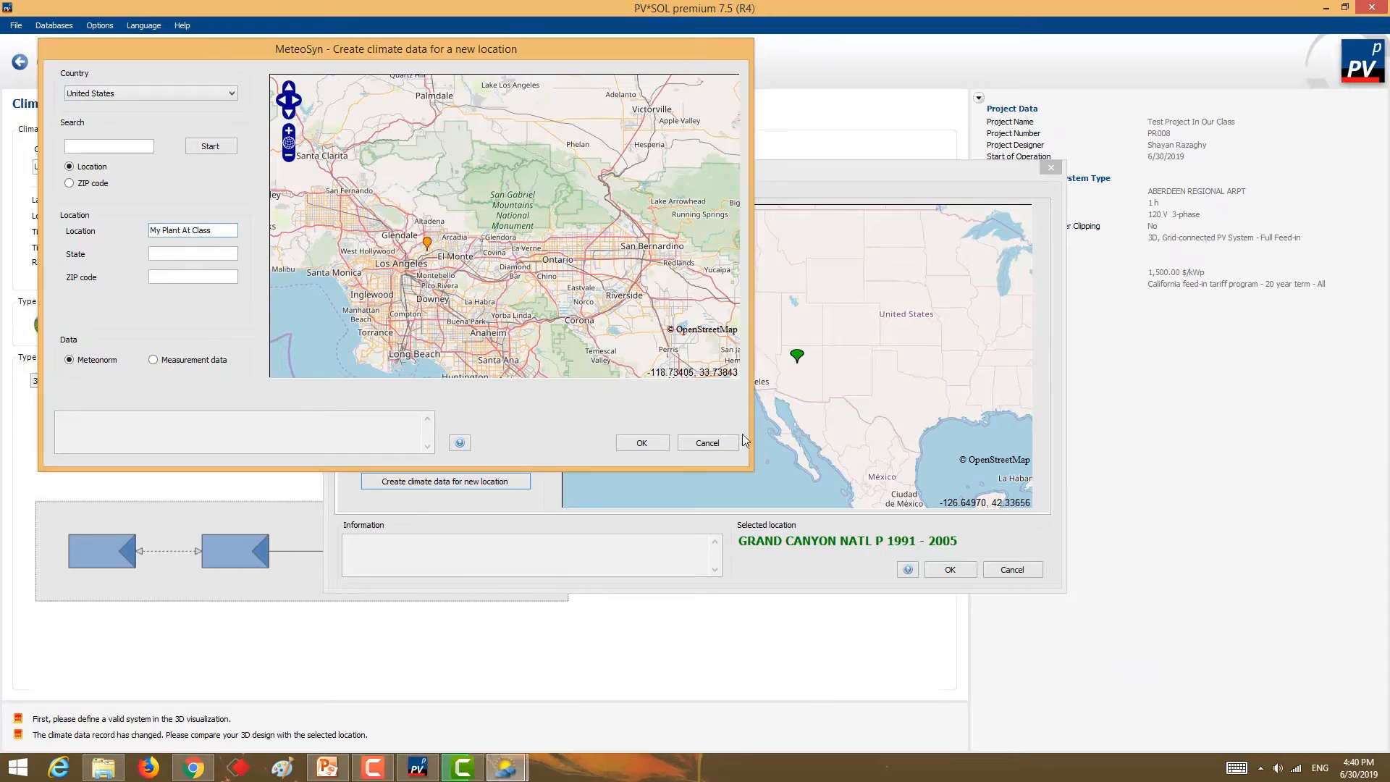
click(644, 444)
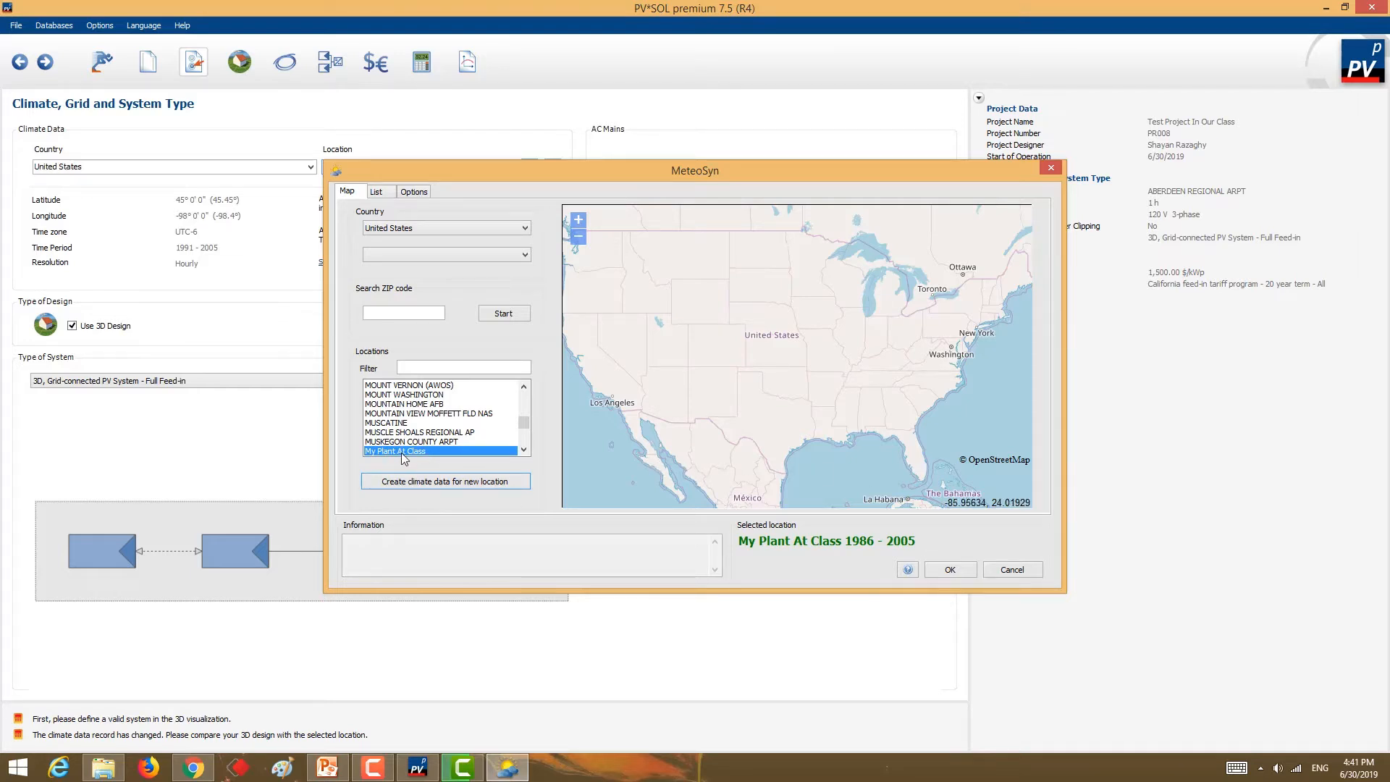
click(523, 449)
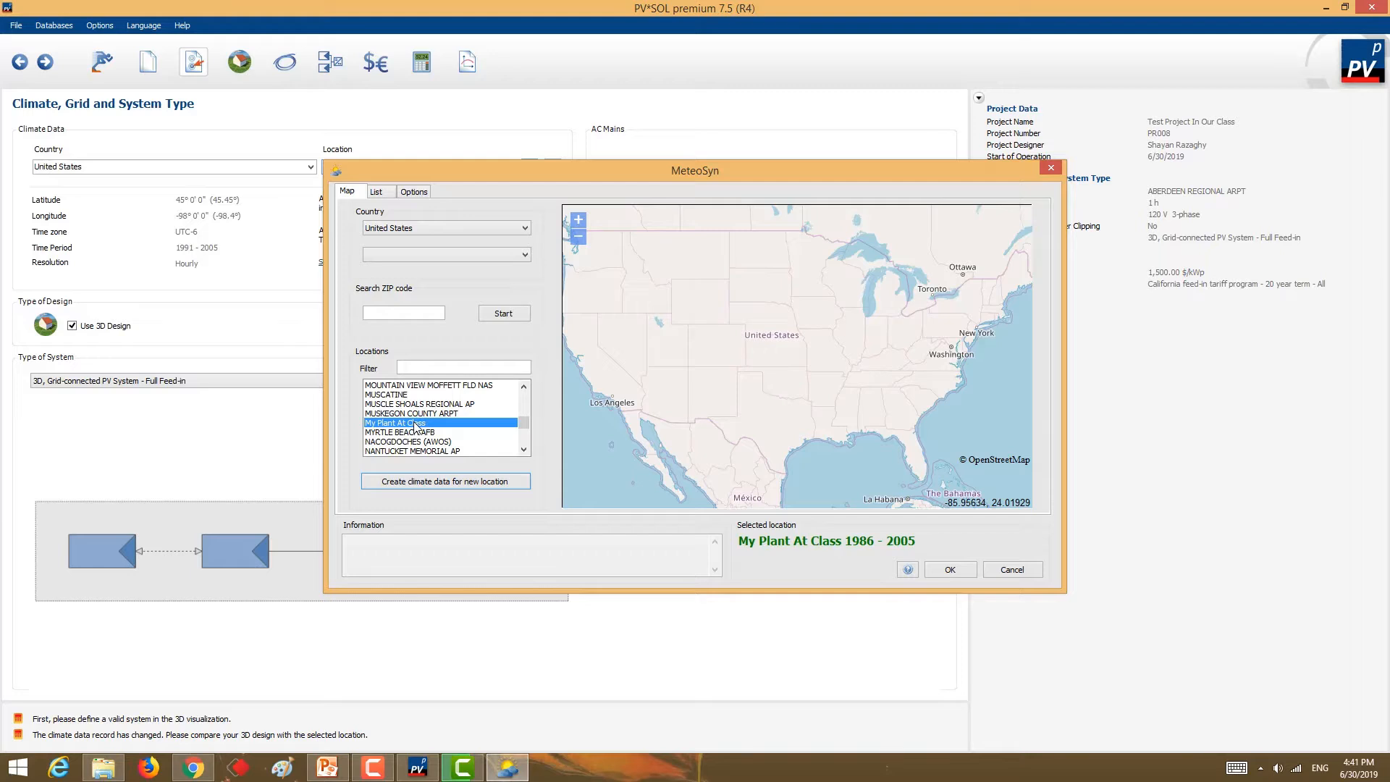
click(950, 570)
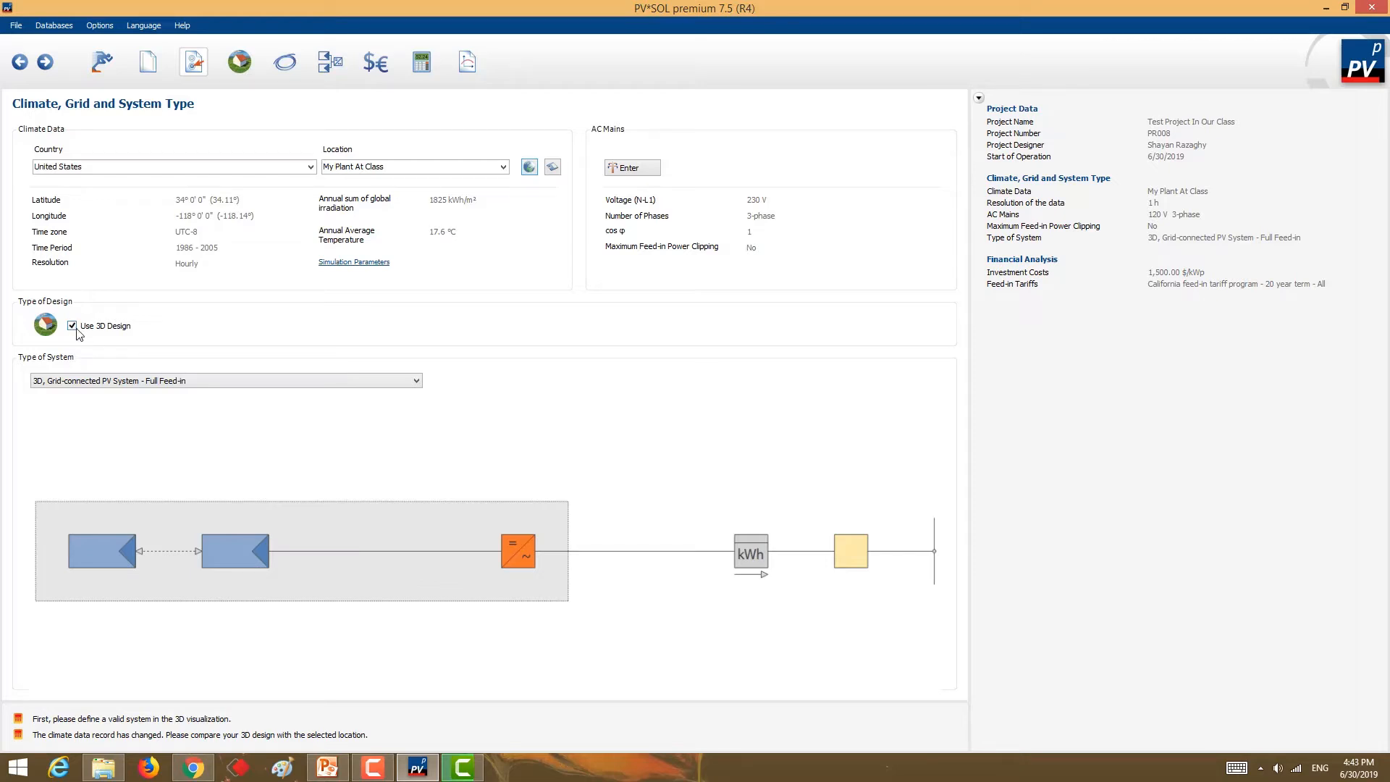
- Choose 3D, Grid-connected PV System - Full Feed-in as the system type and accept the 120 V, 3-phase AC mains settings
click(133, 387)
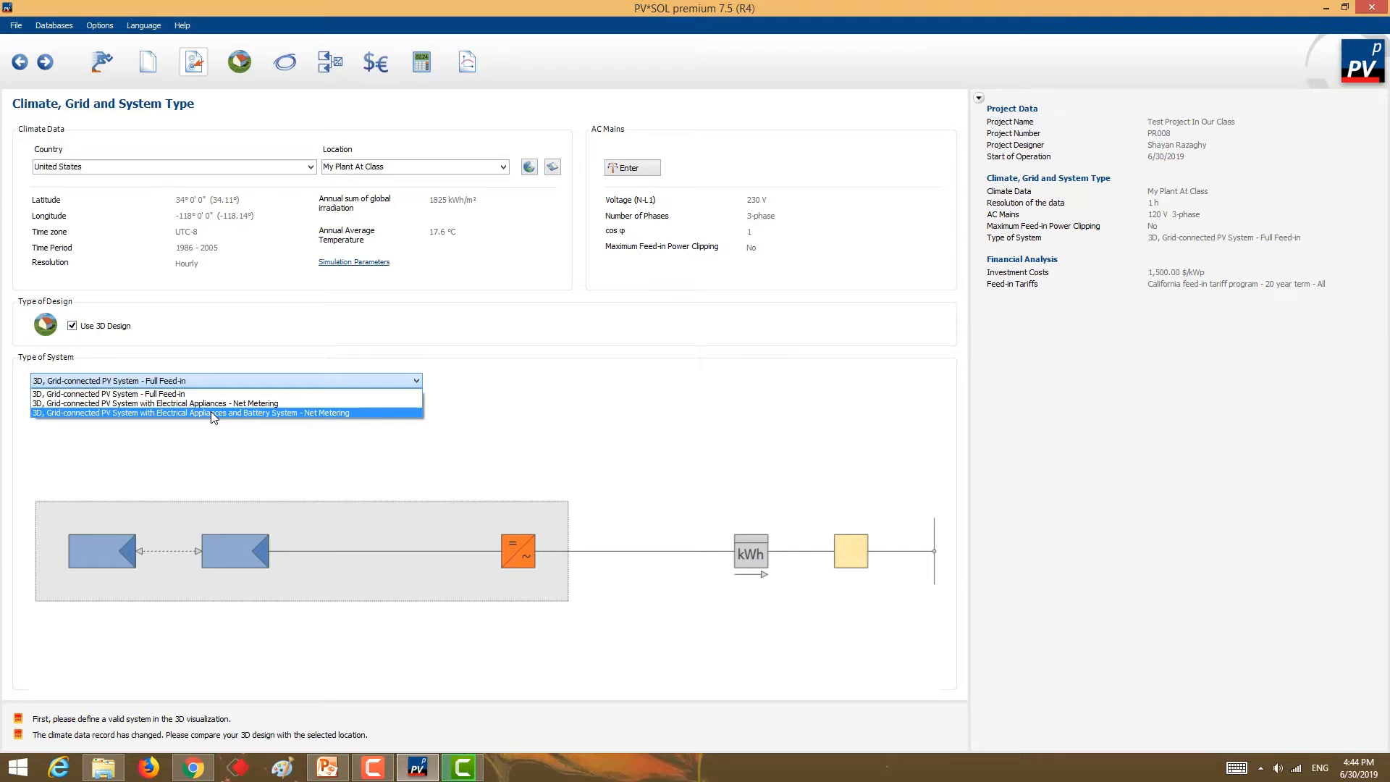
click(193, 395)
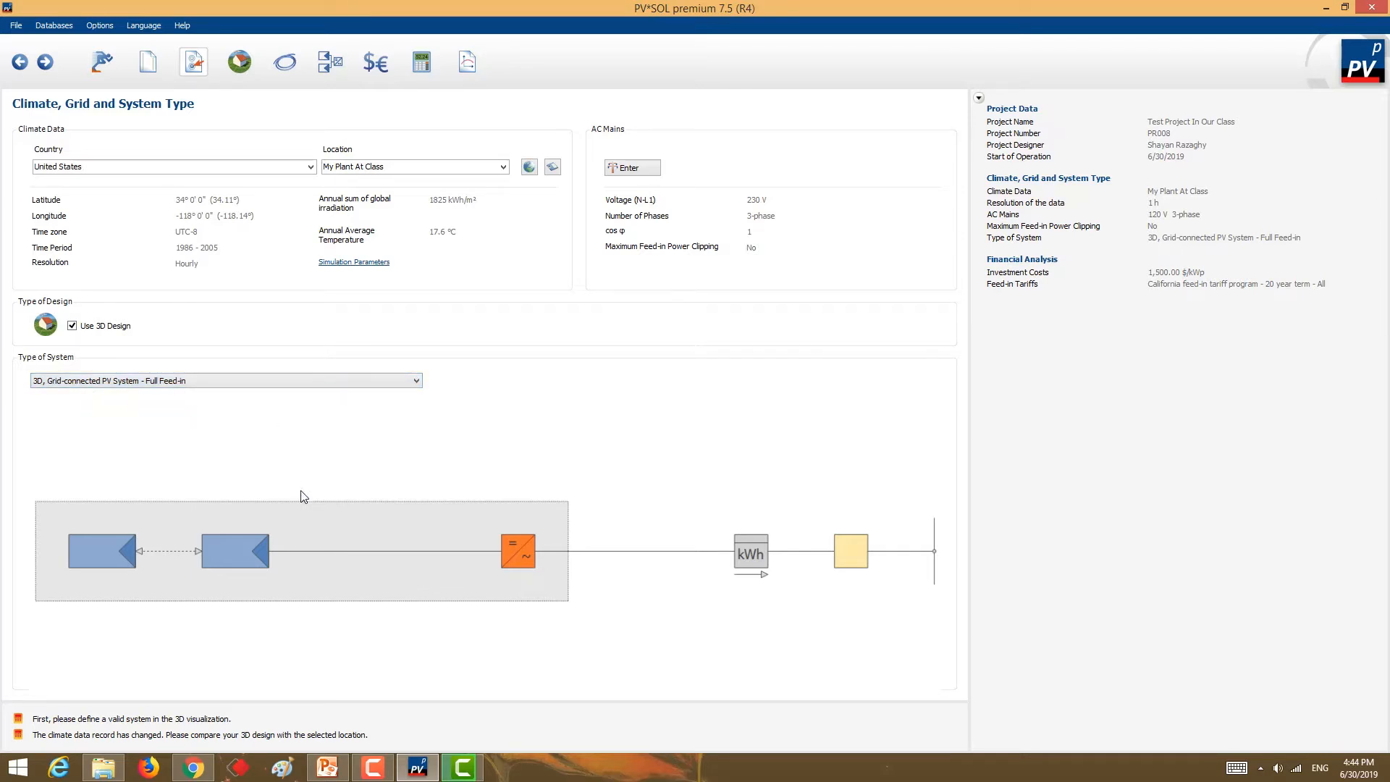
click(239, 69)
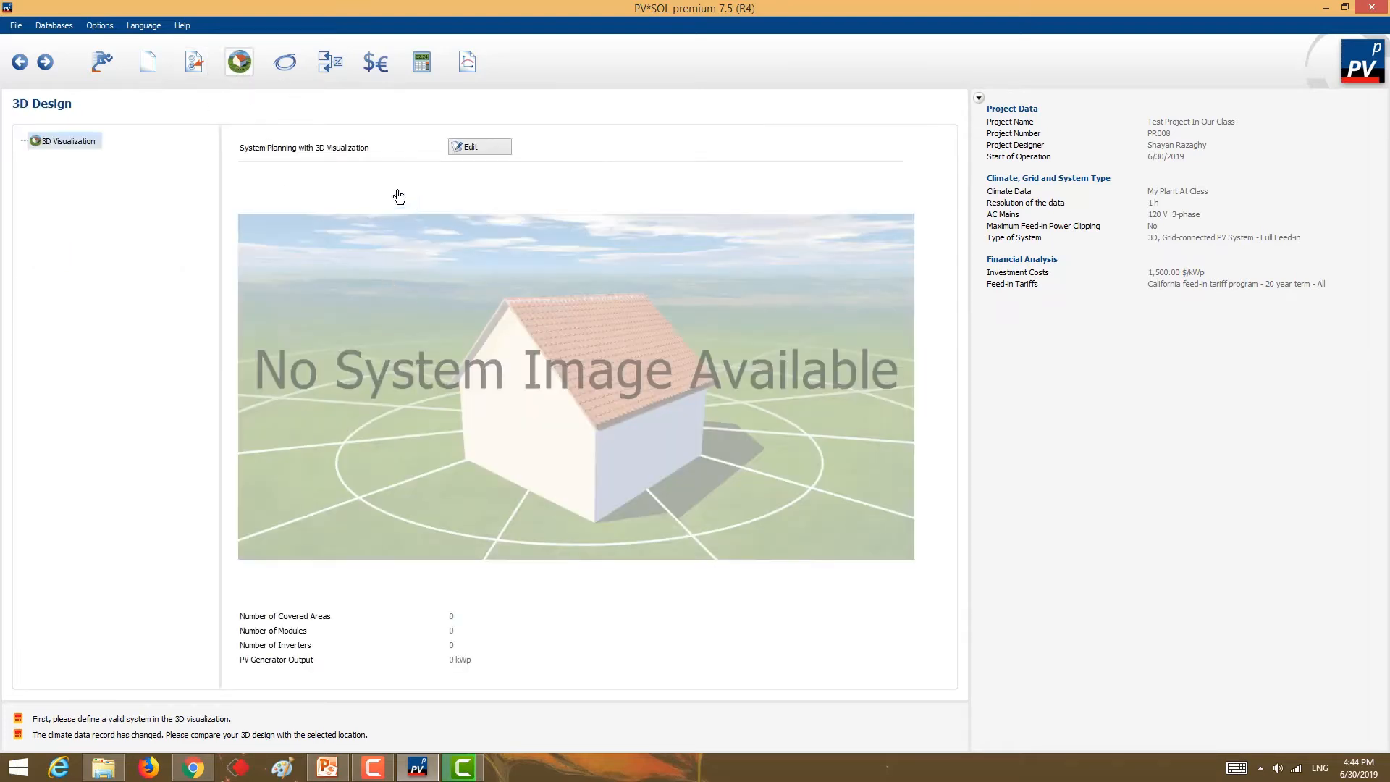
click(192, 69)
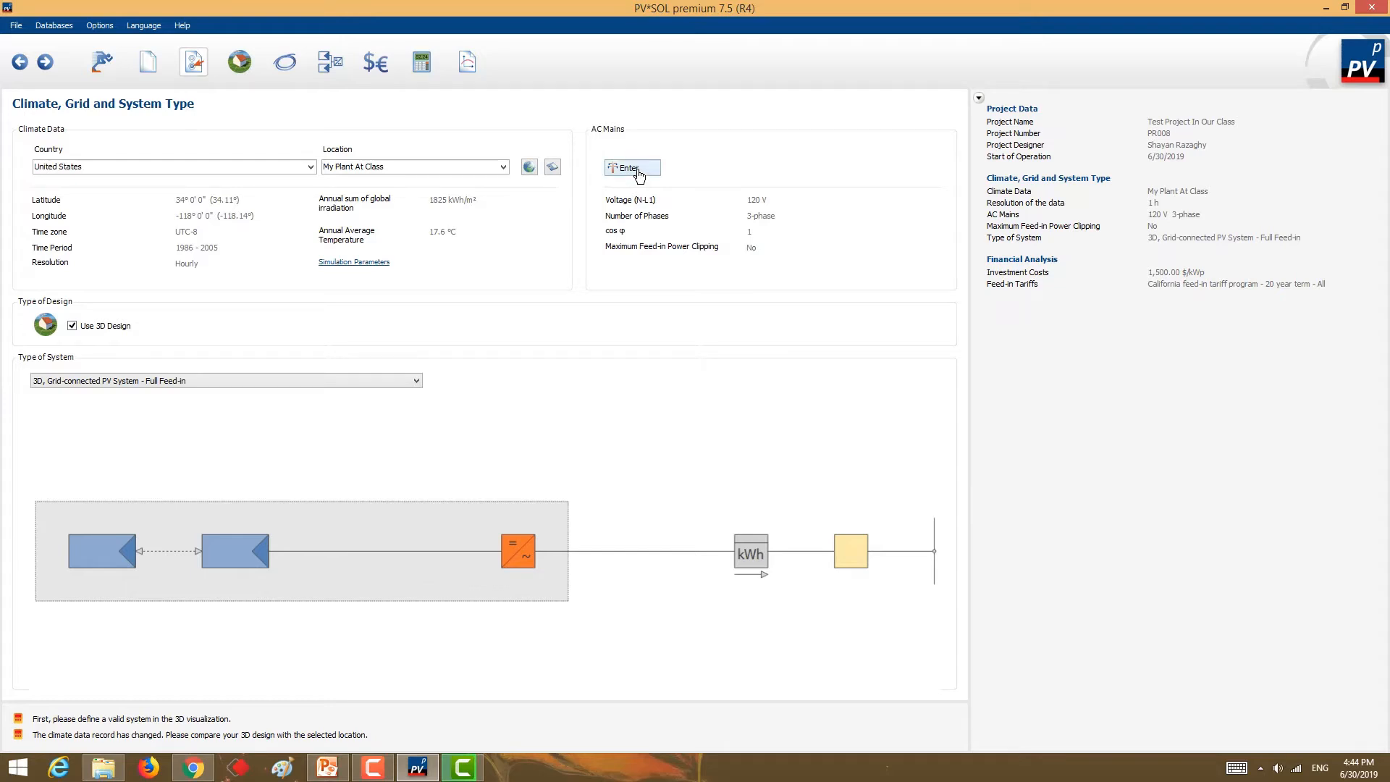
click(639, 174)
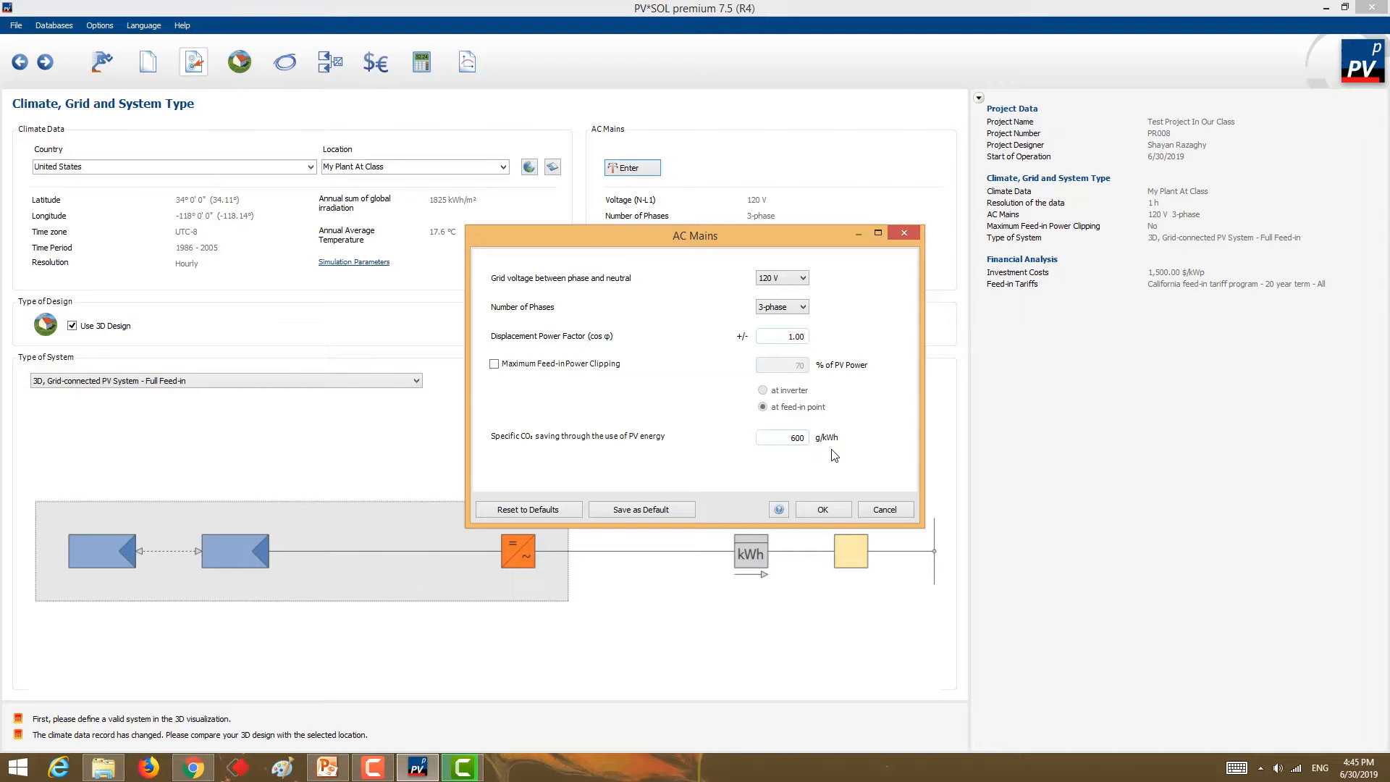
click(821, 510)
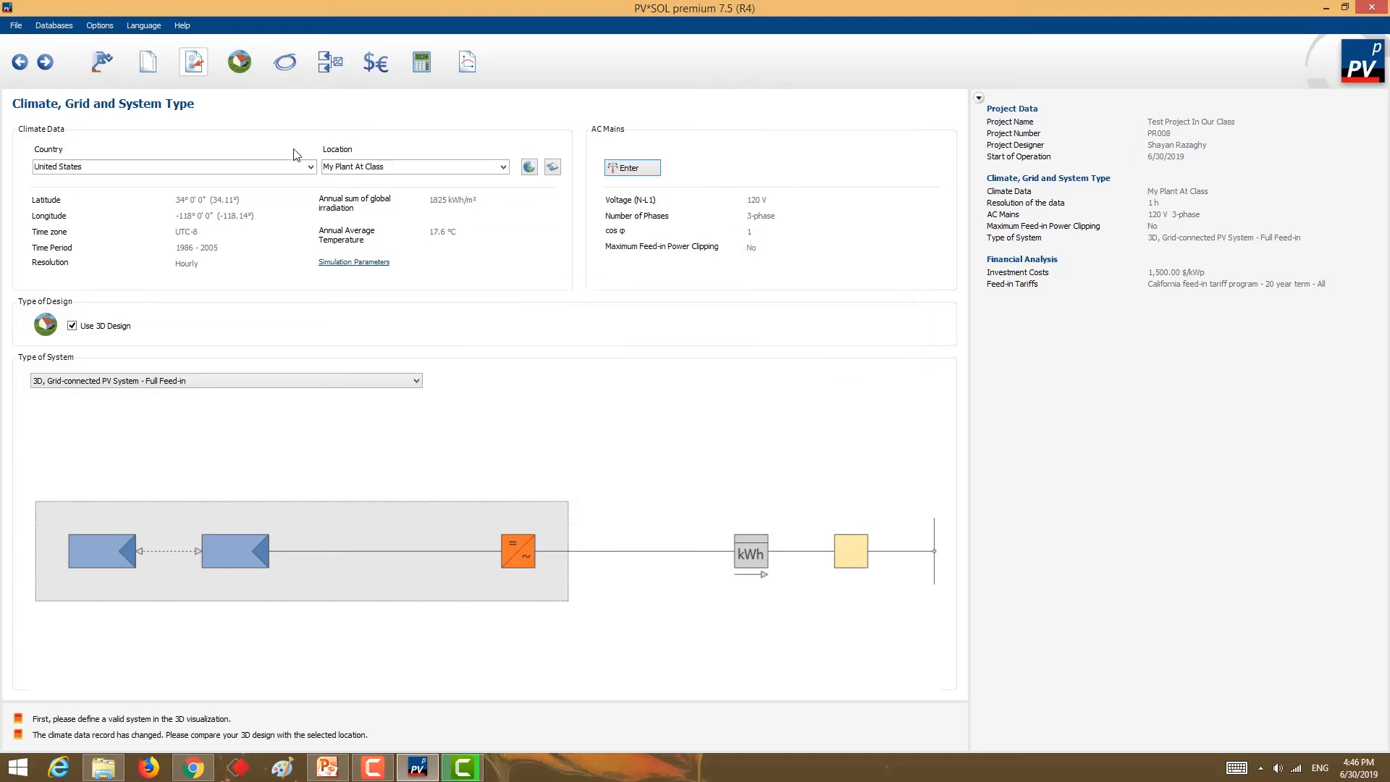
- Open the 3D visualization editor from the project's 3D design page
click(240, 64)
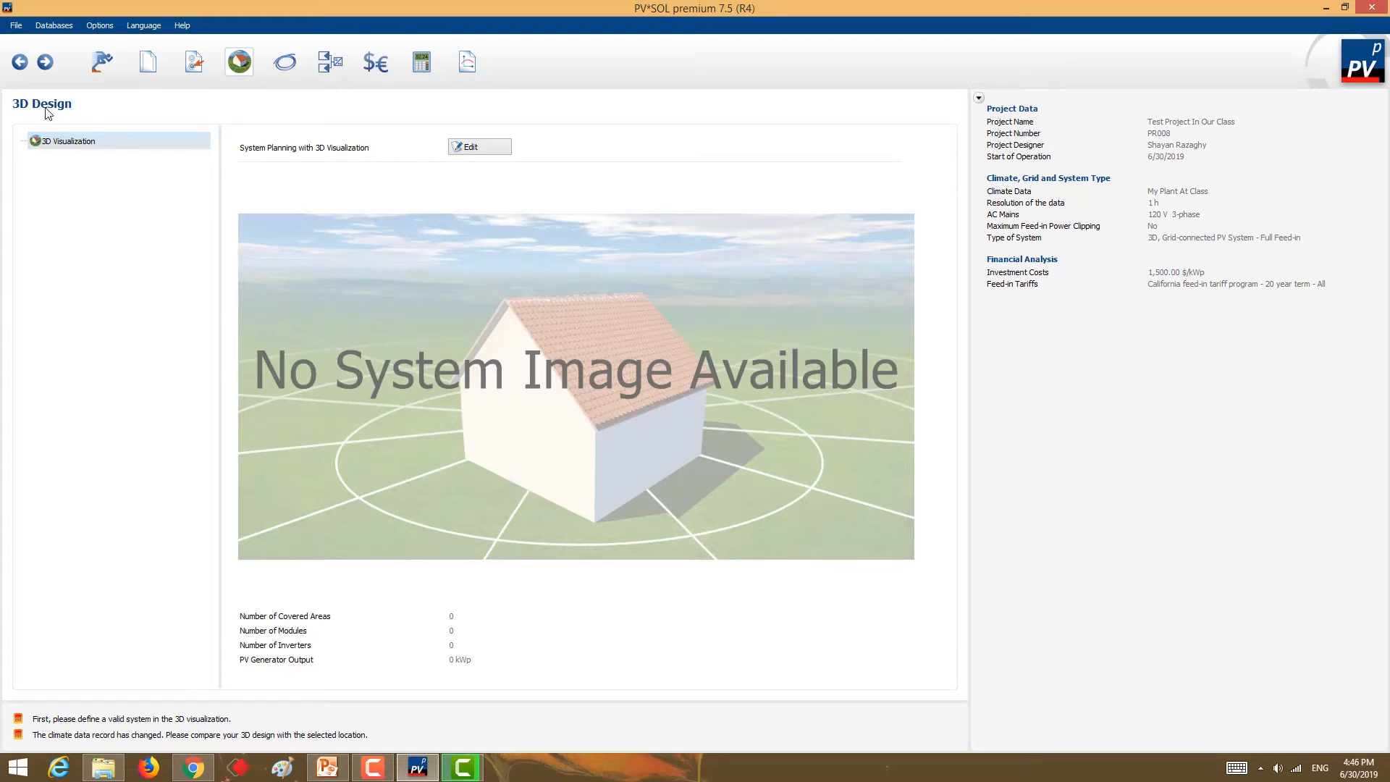
click(471, 150)
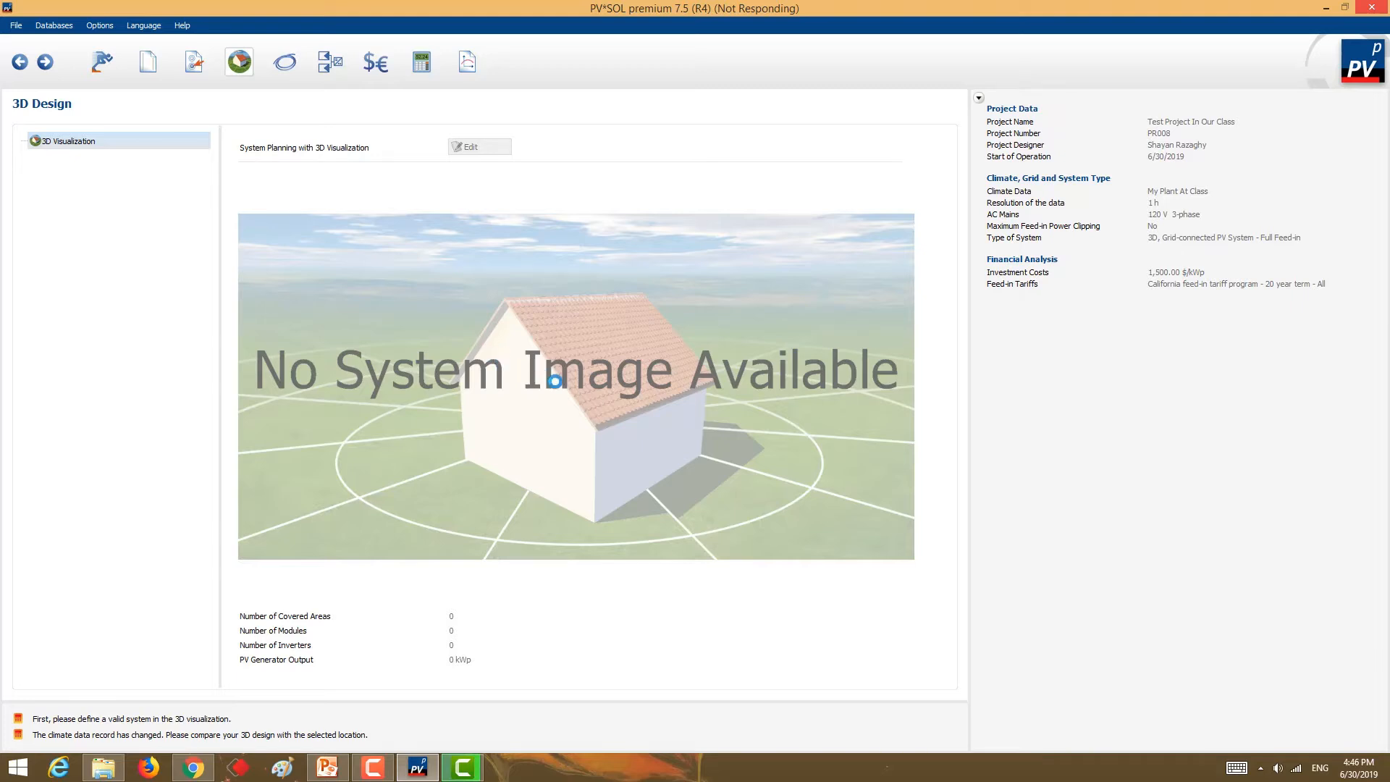
click(373, 767)
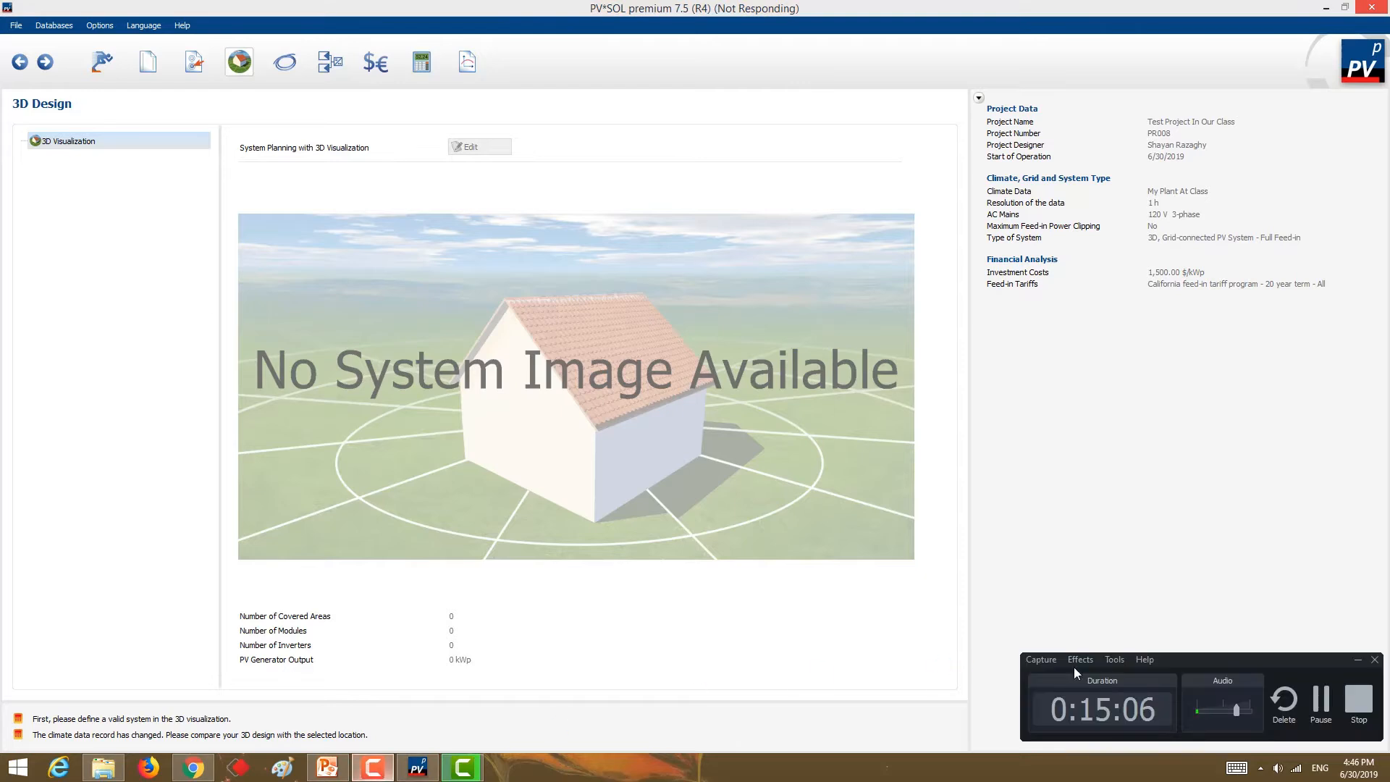
click(1320, 702)
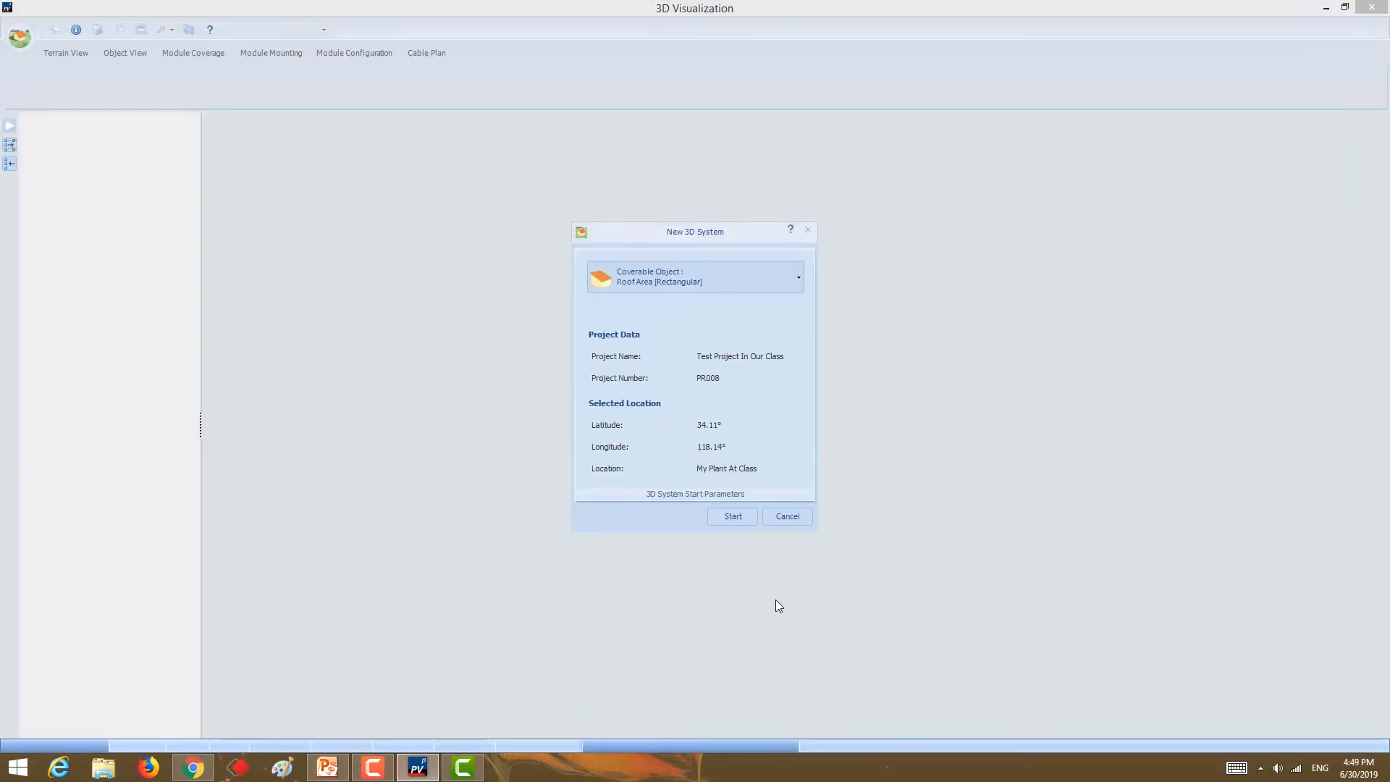
- Start a new 3D system with Building with Pitched Roof as the coverable object
click(692, 277)
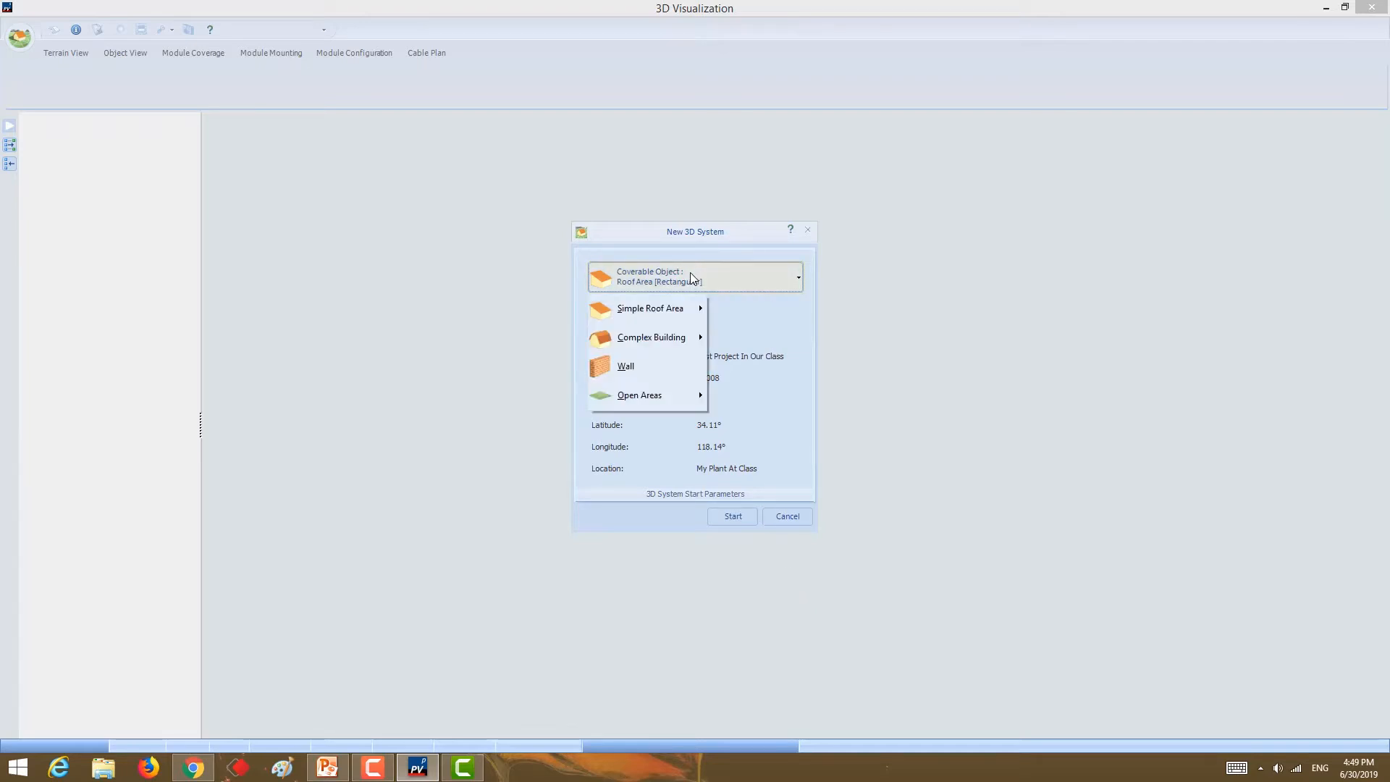
mouse_move(660, 400)
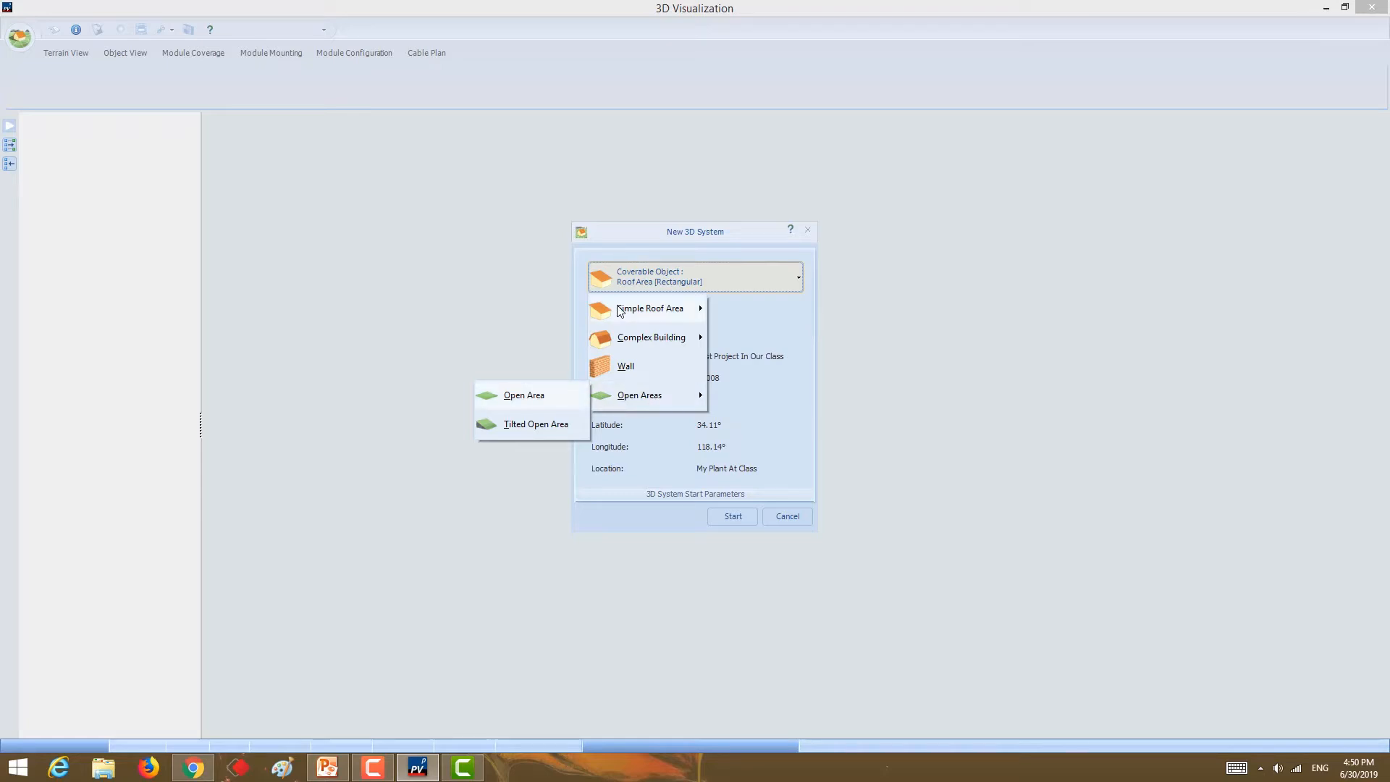
mouse_move(619, 310)
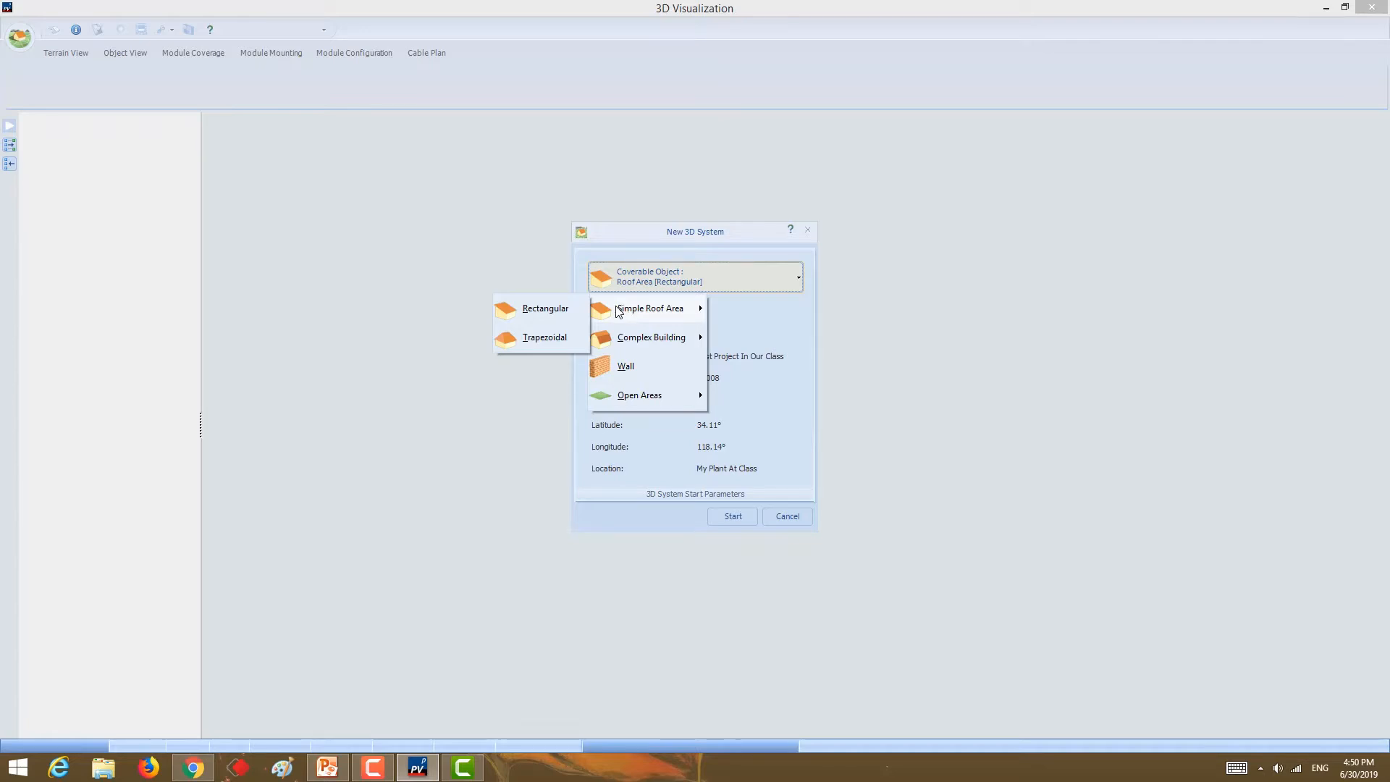
mouse_move(617, 339)
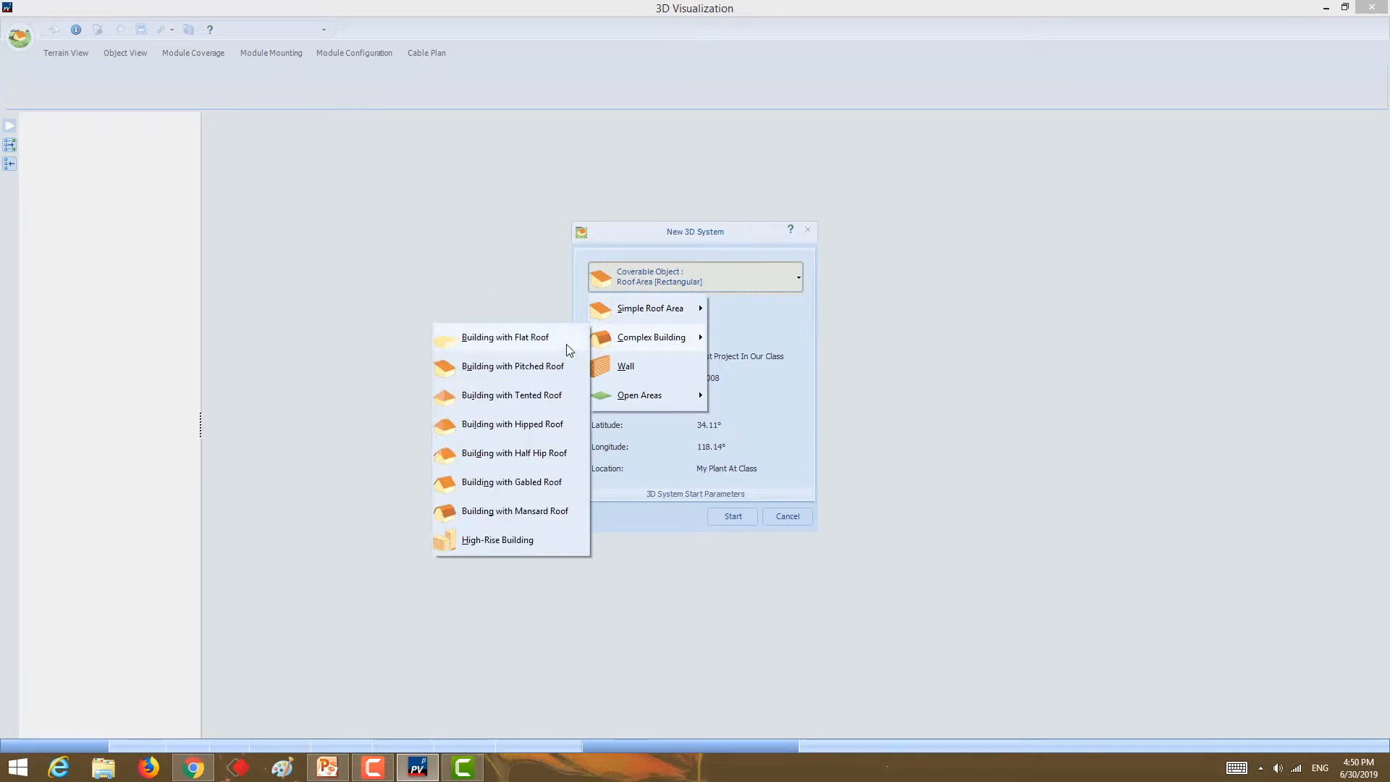
click(513, 367)
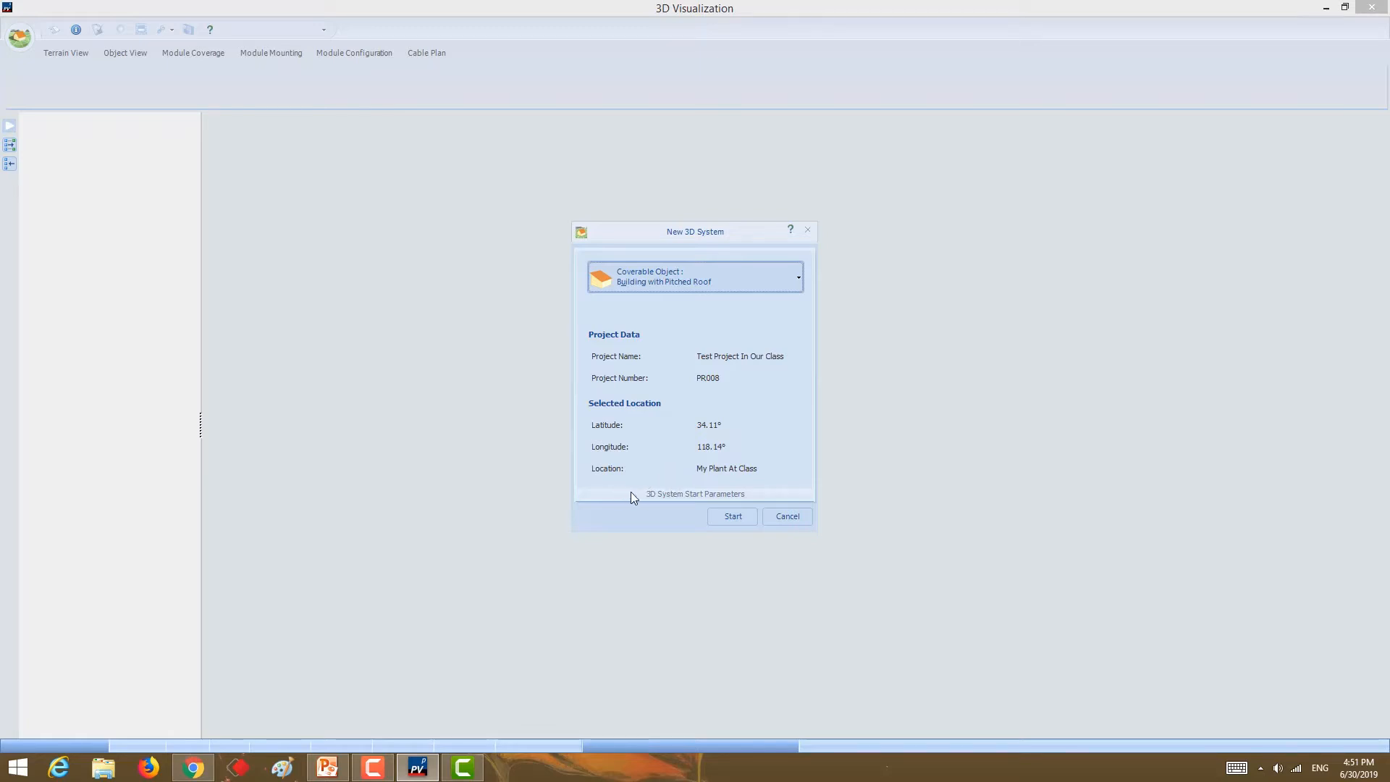
click(732, 512)
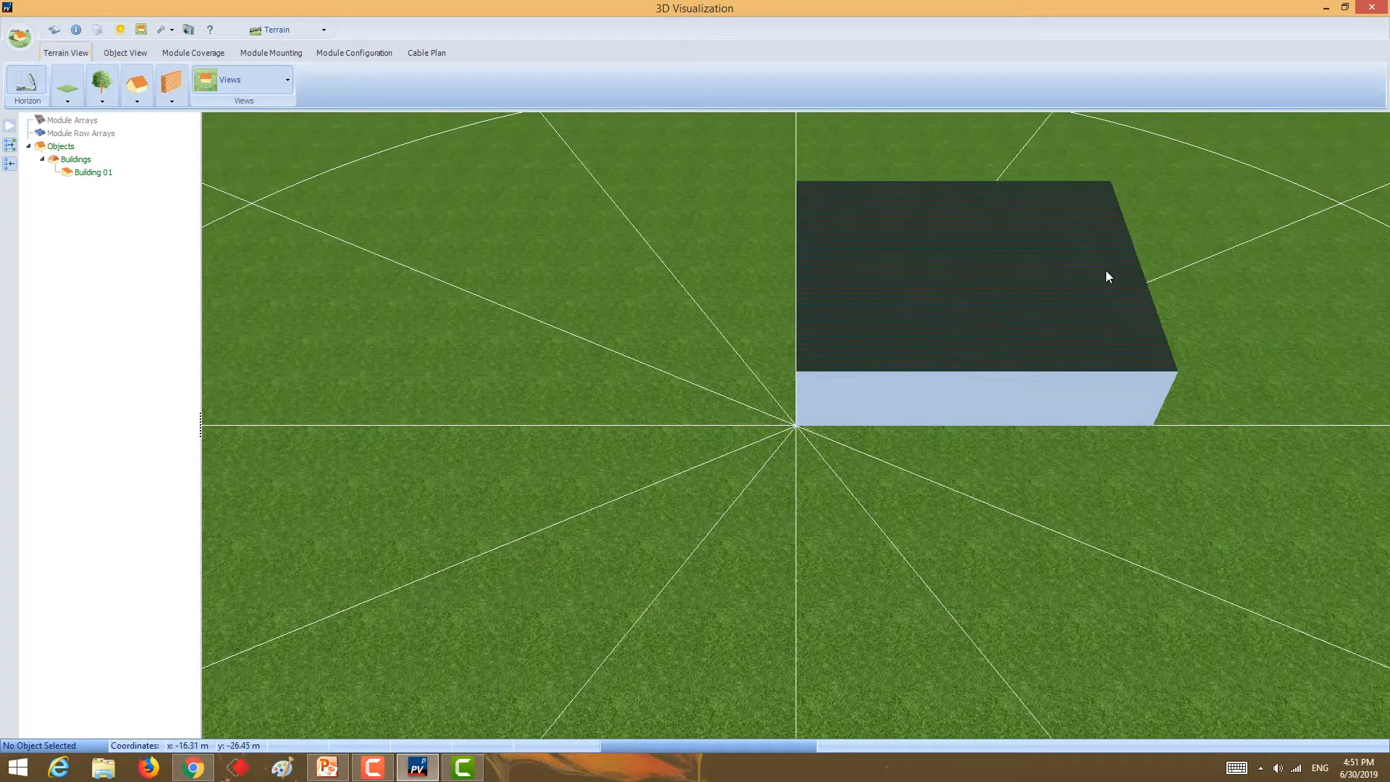
- Examine the building on the terrain up close and from the north, west, overhead and south views
scroll(1057, 301, down, 2)
scroll(1058, 301, down, 3)
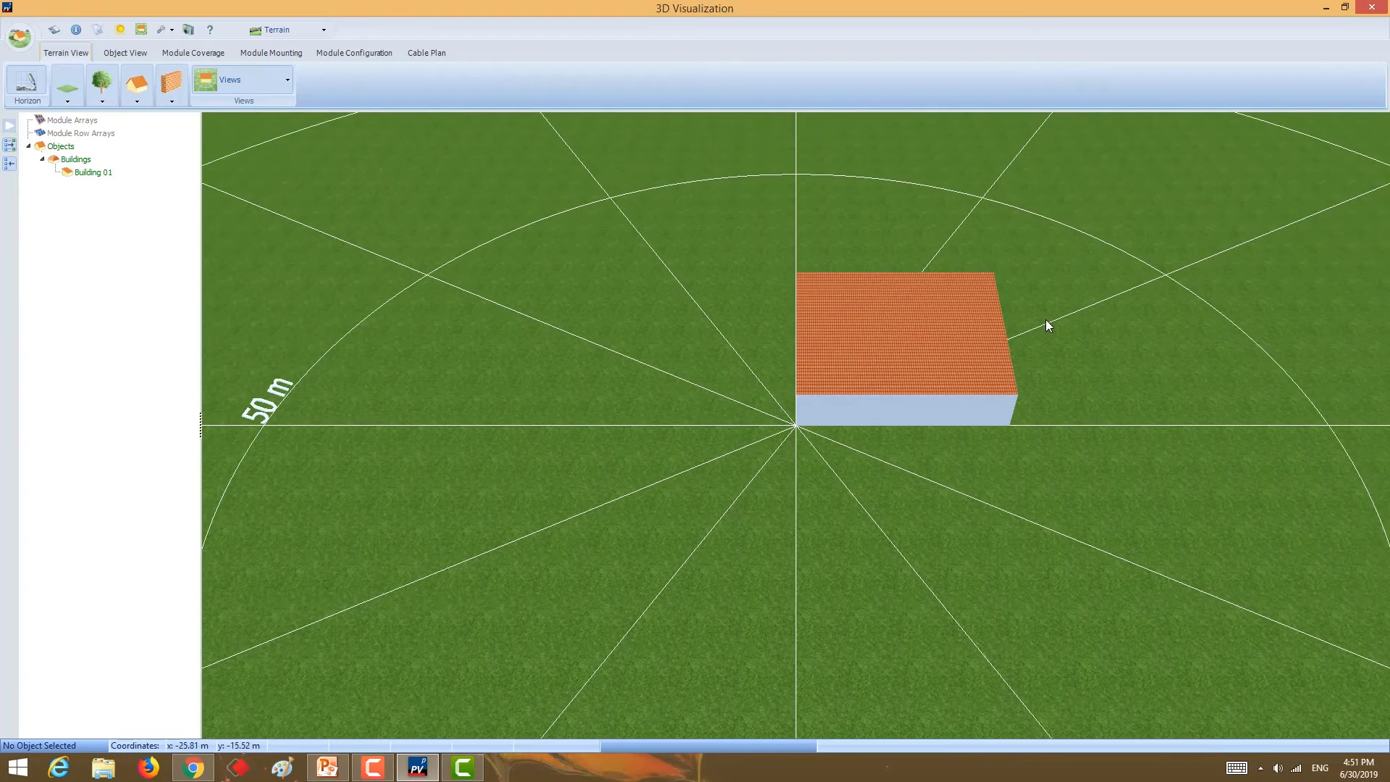
scroll(956, 316, up, 5)
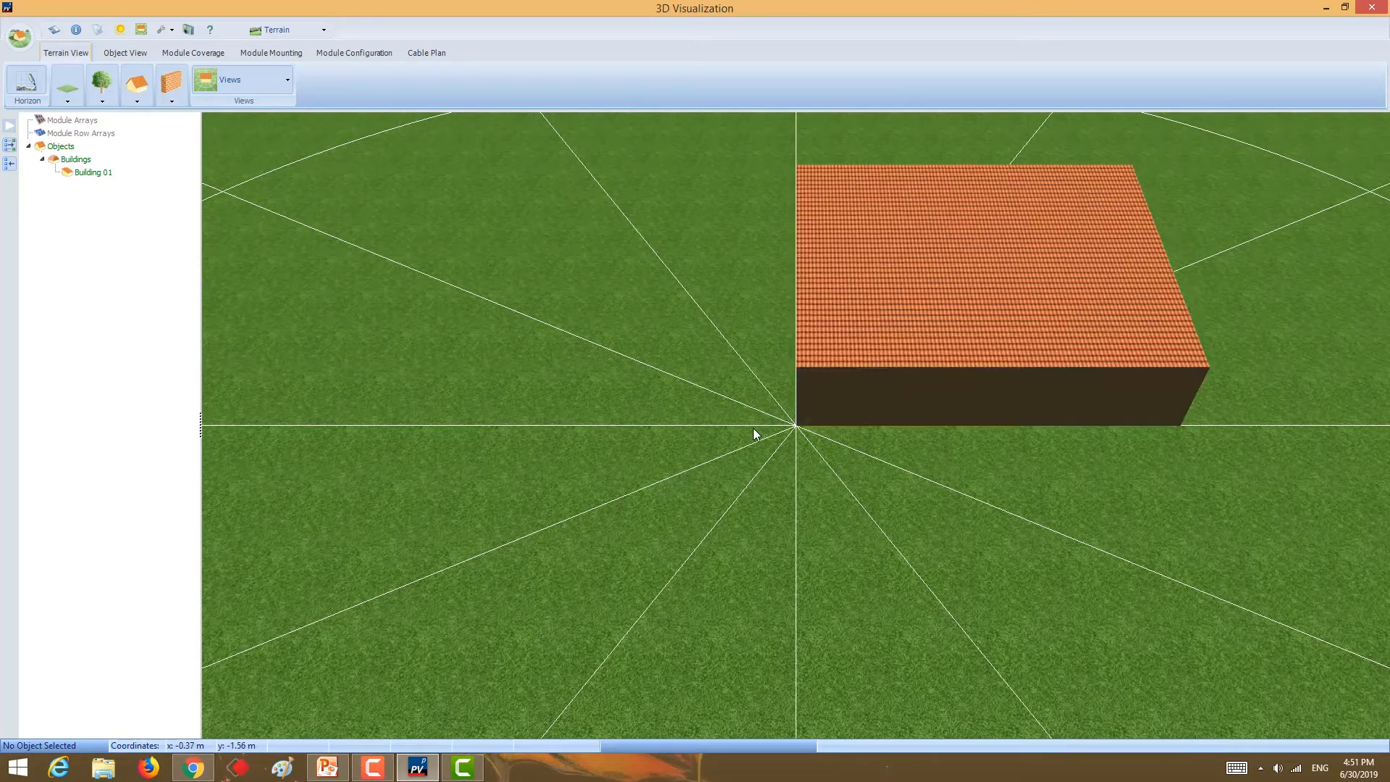
scroll(749, 434, down, 2)
scroll(749, 430, down, 2)
click(231, 81)
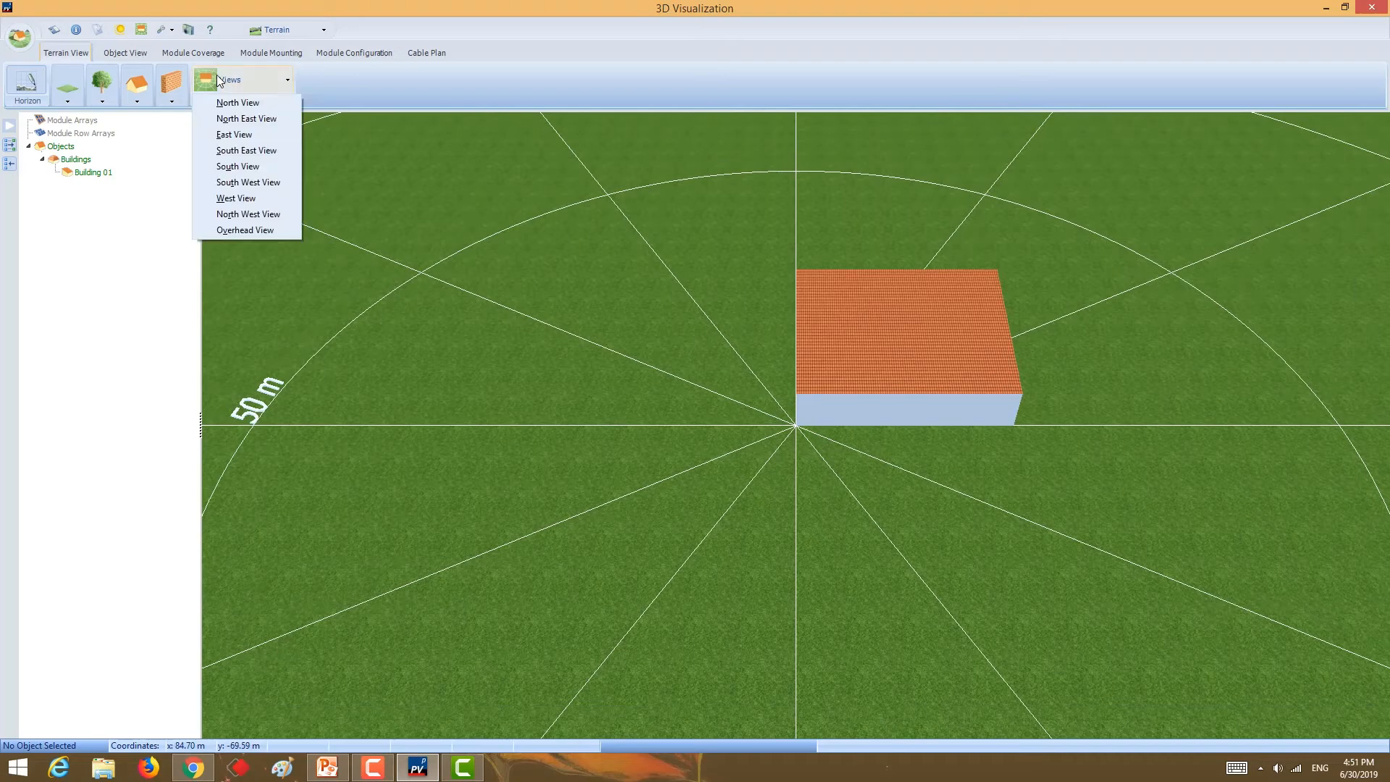
click(242, 104)
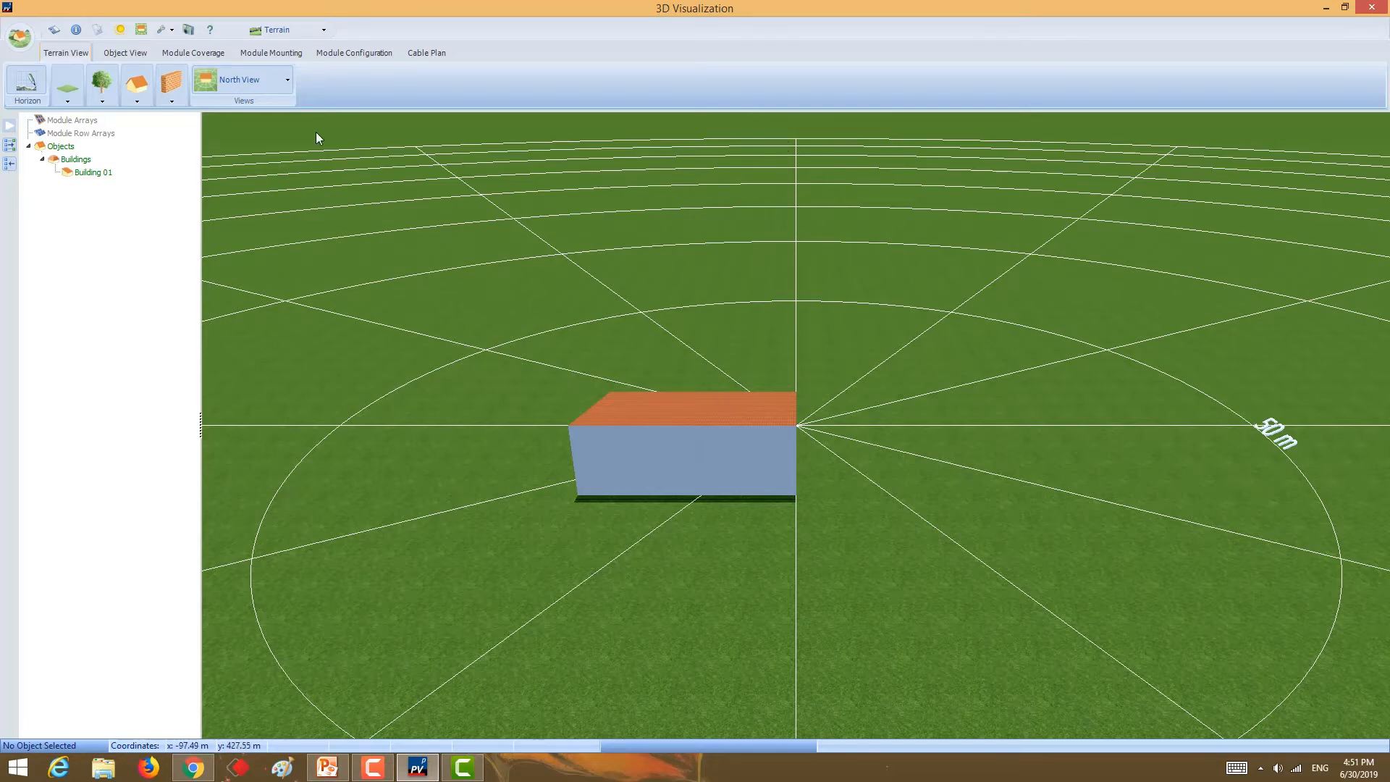
click(239, 79)
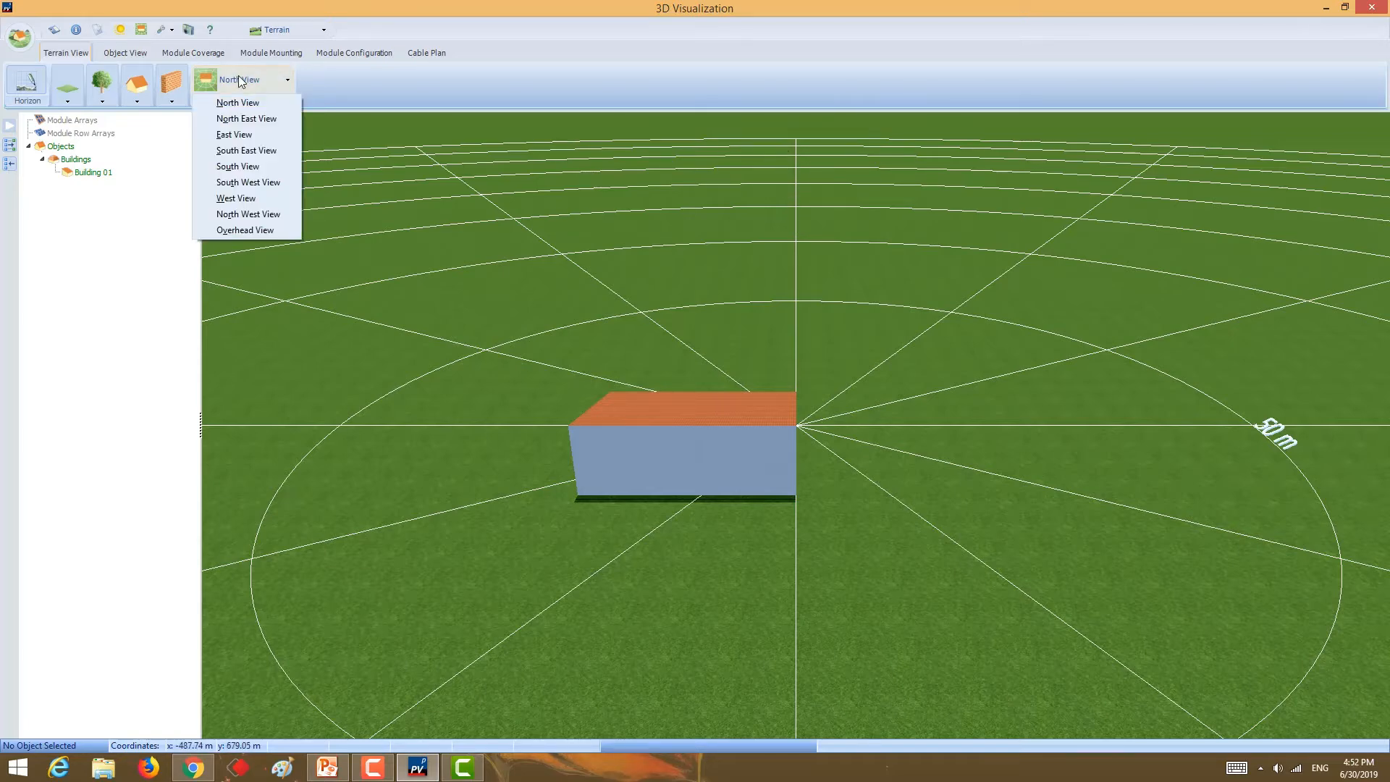
click(244, 200)
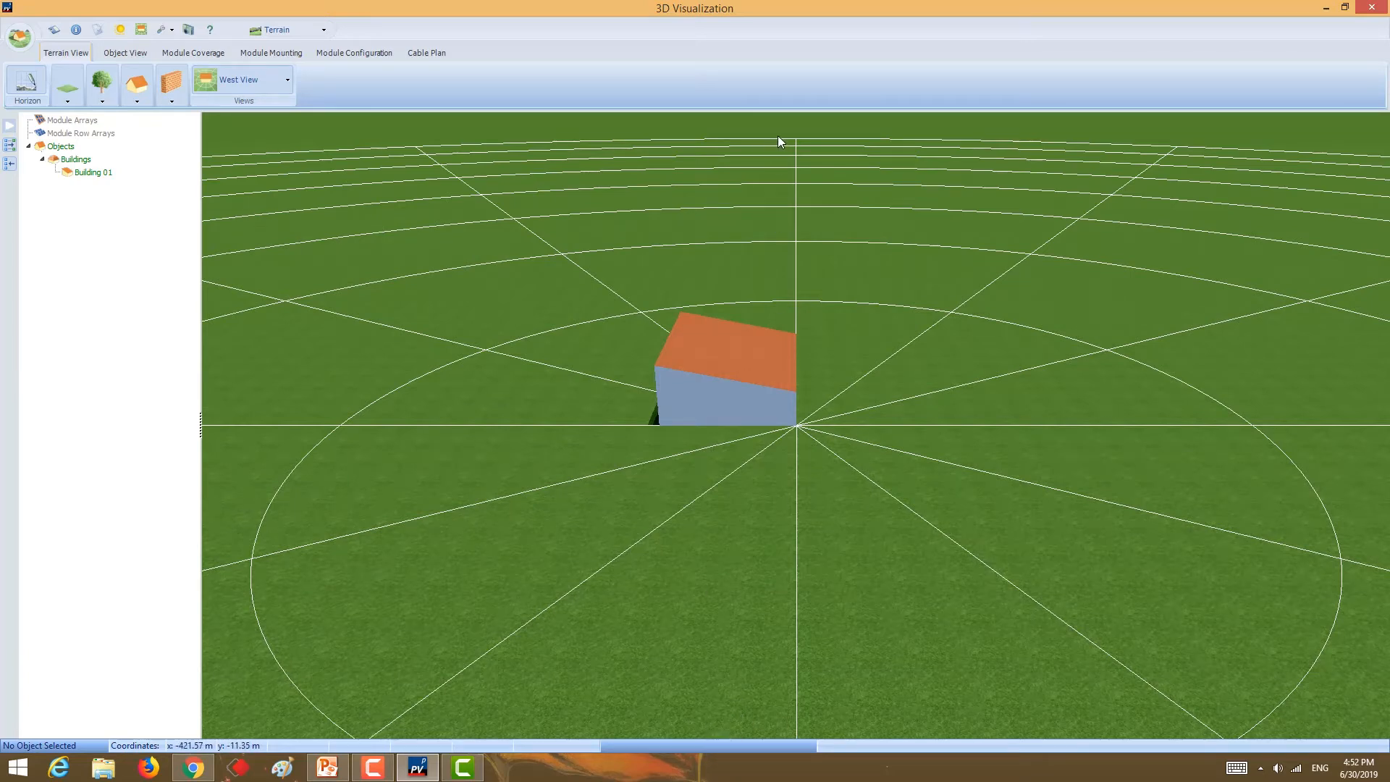
click(224, 79)
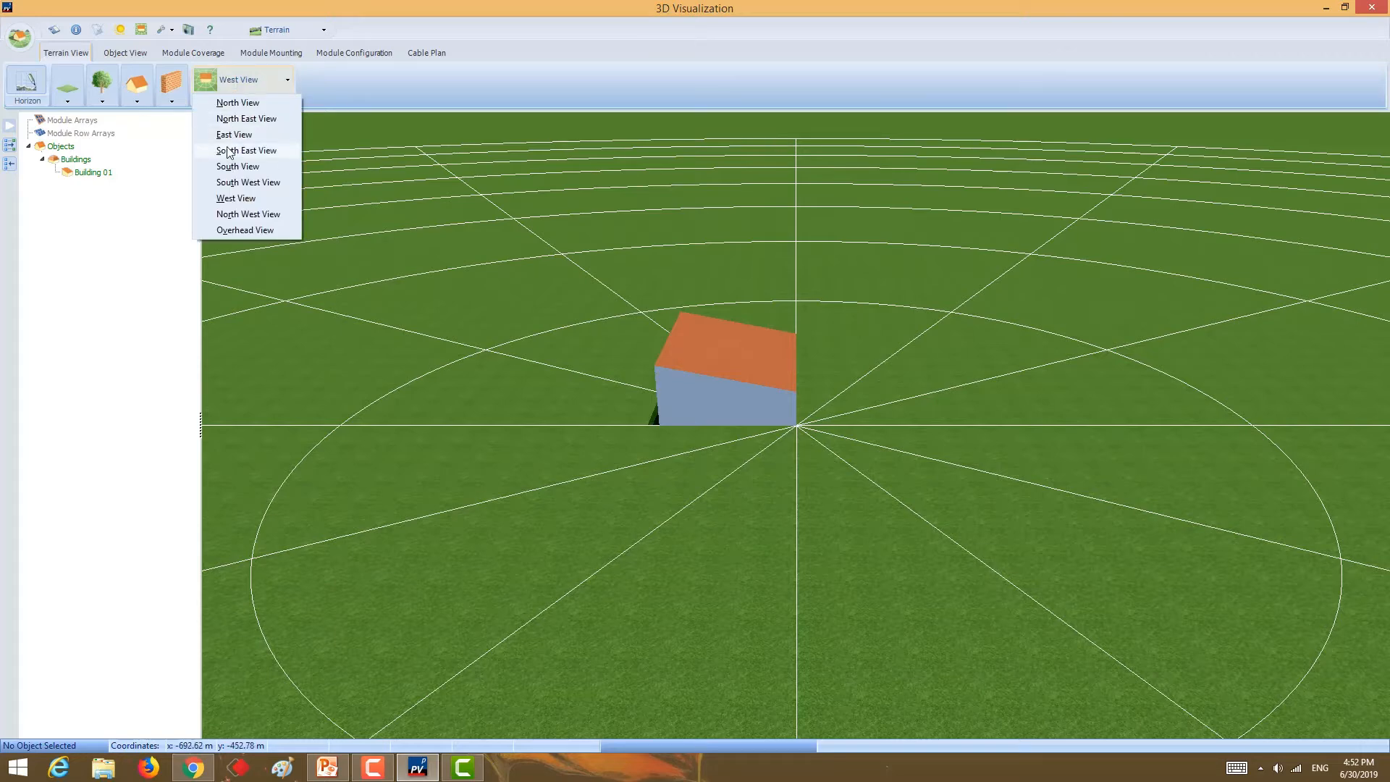
click(243, 231)
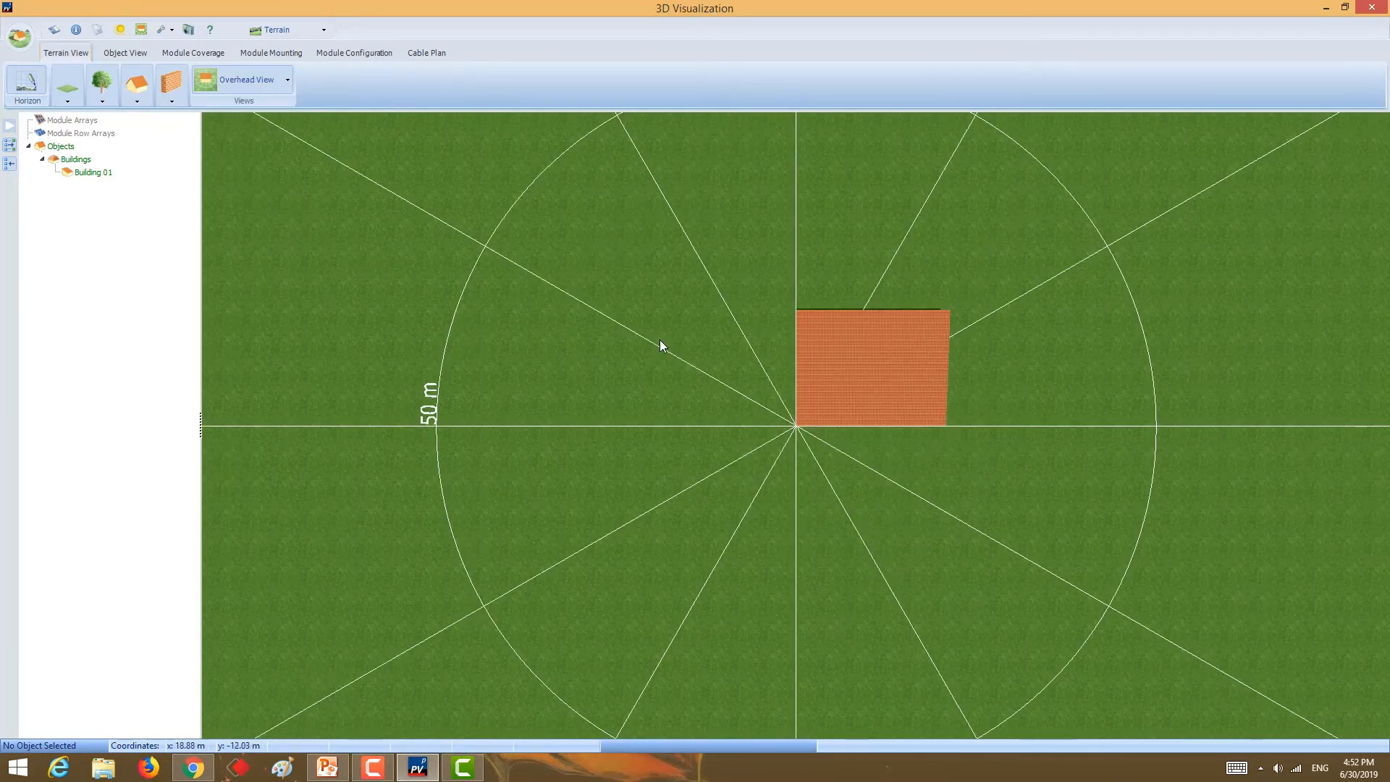
click(214, 85)
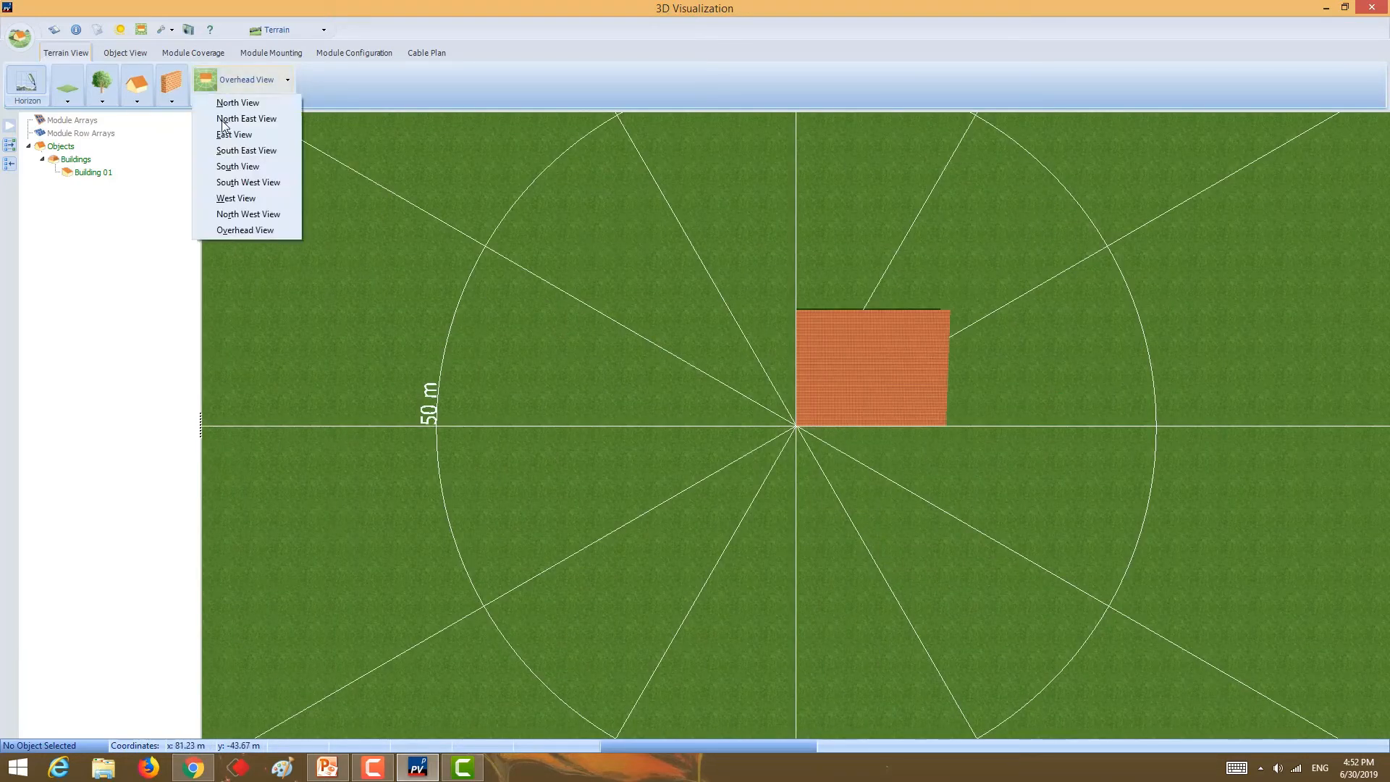
click(239, 165)
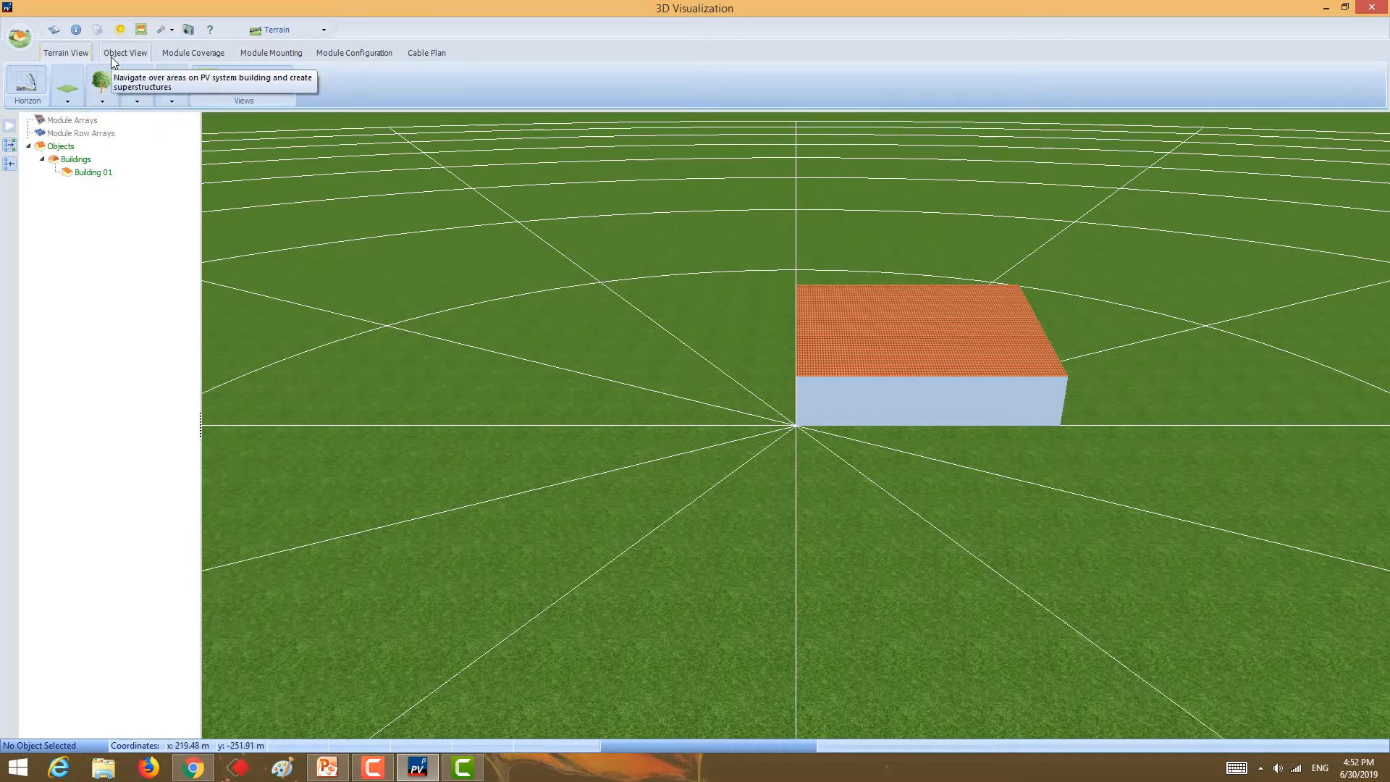
- Place a light-permeable deciduous tree on the terrain in front of the building's south side
click(105, 97)
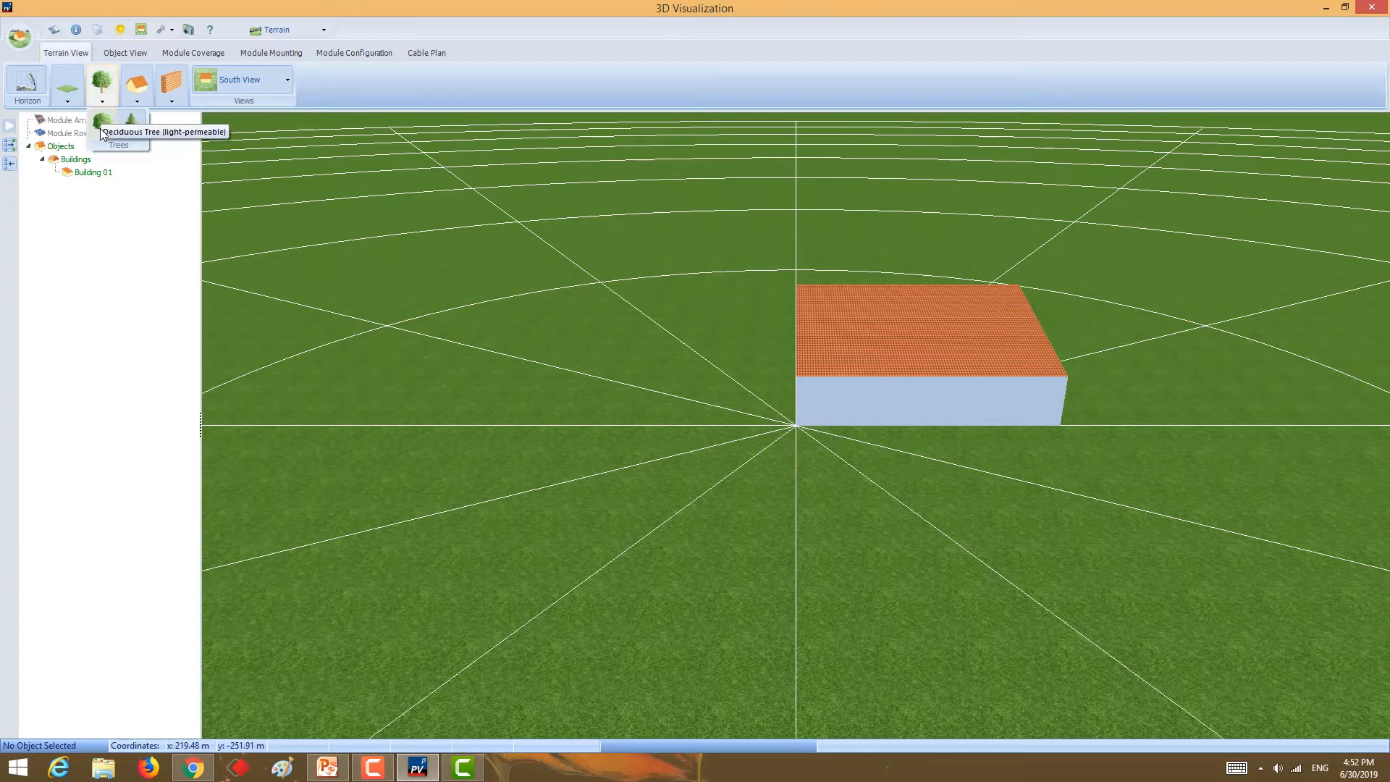
click(121, 159)
click(849, 513)
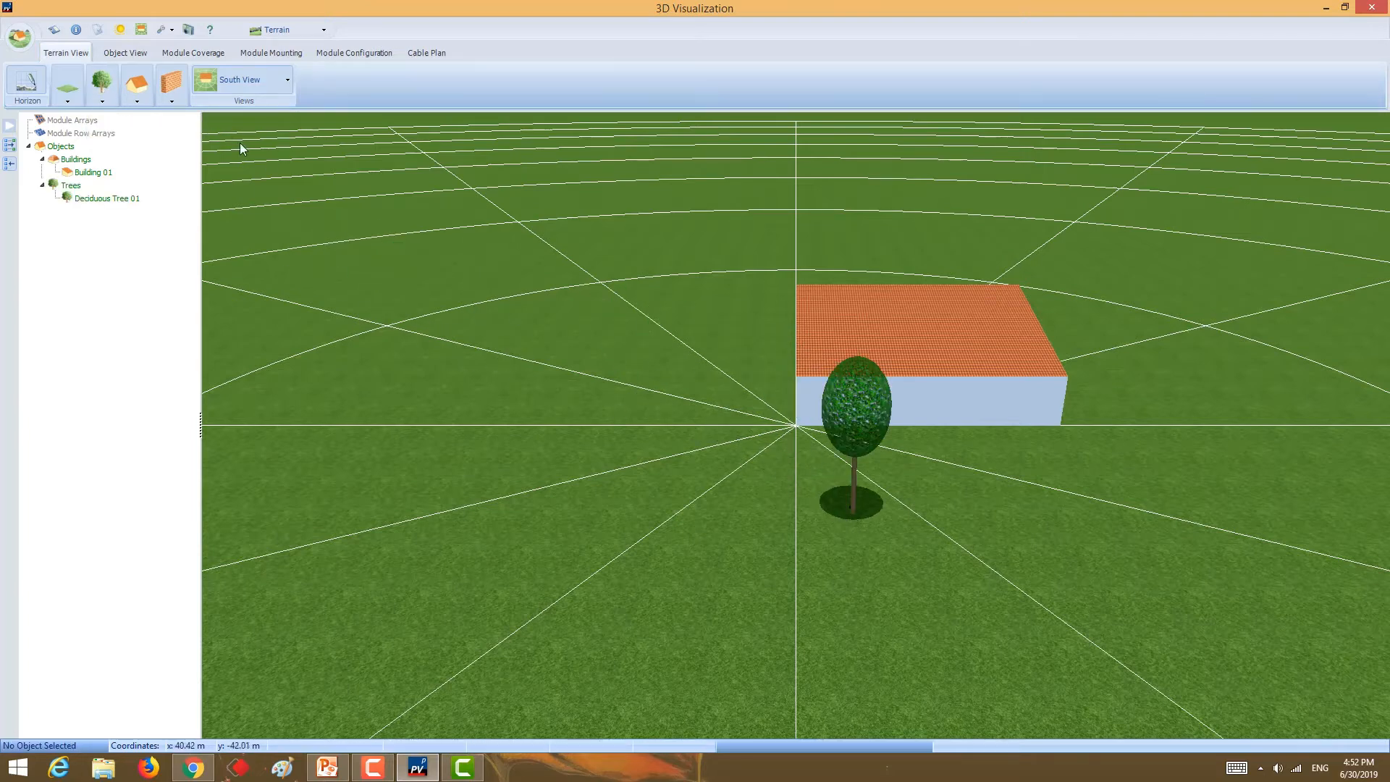
- Place a smokestack and a wall on the terrain in front of the building, beside the deciduous tree
click(171, 102)
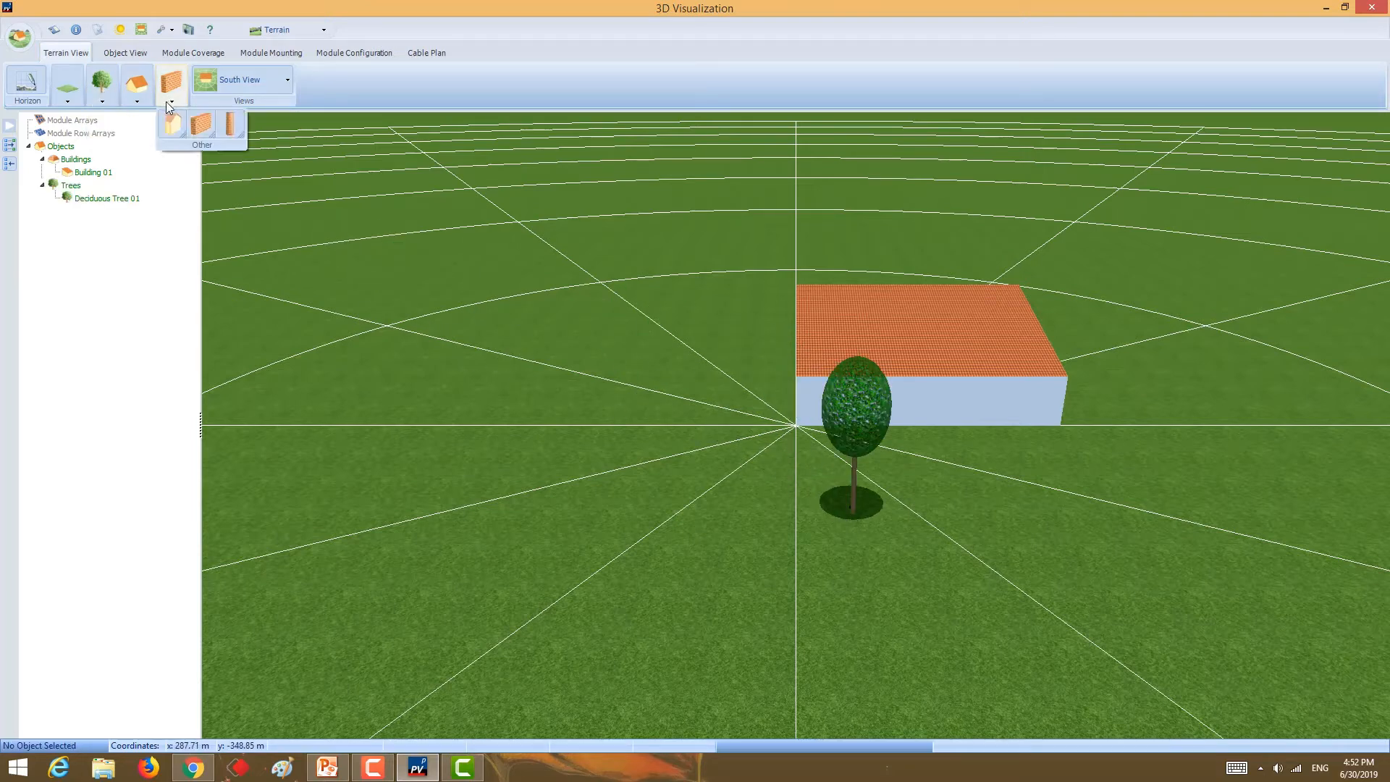
click(229, 131)
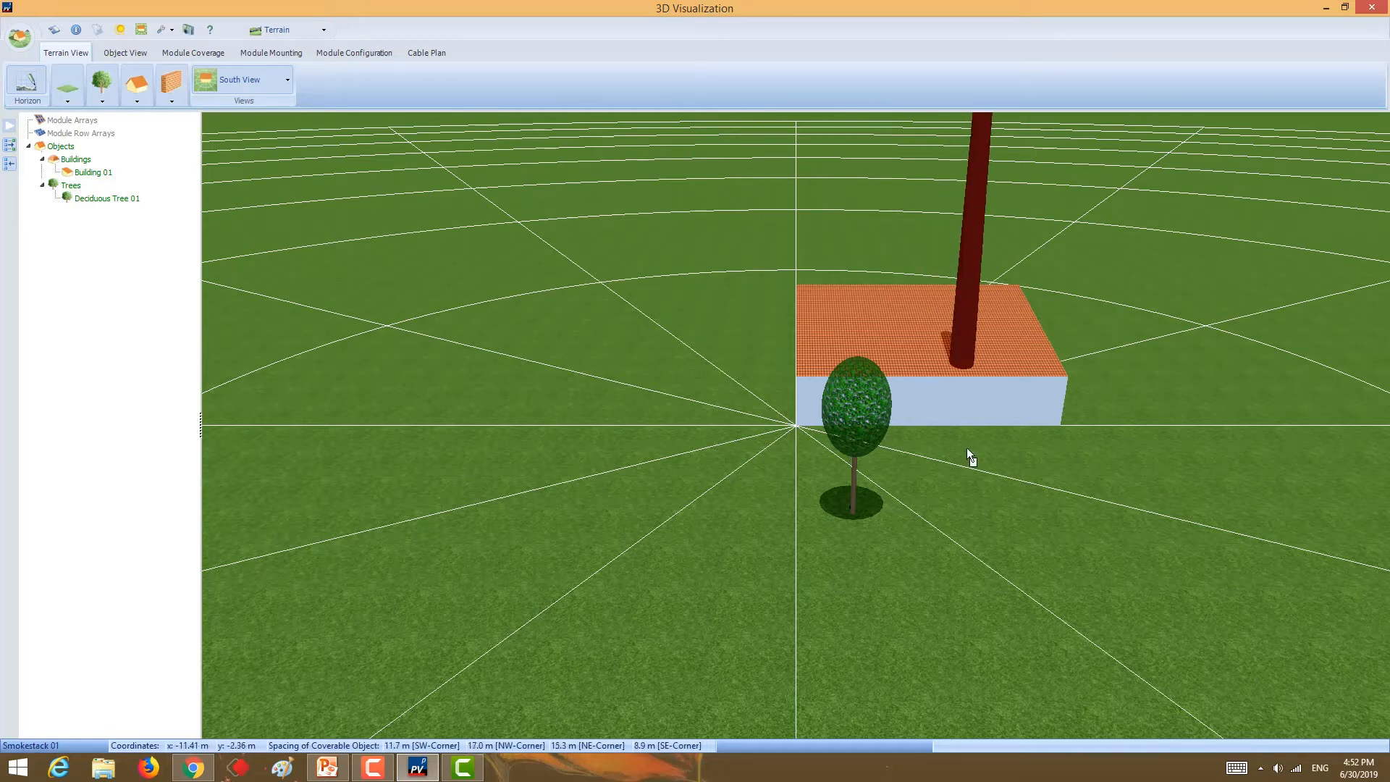
click(991, 553)
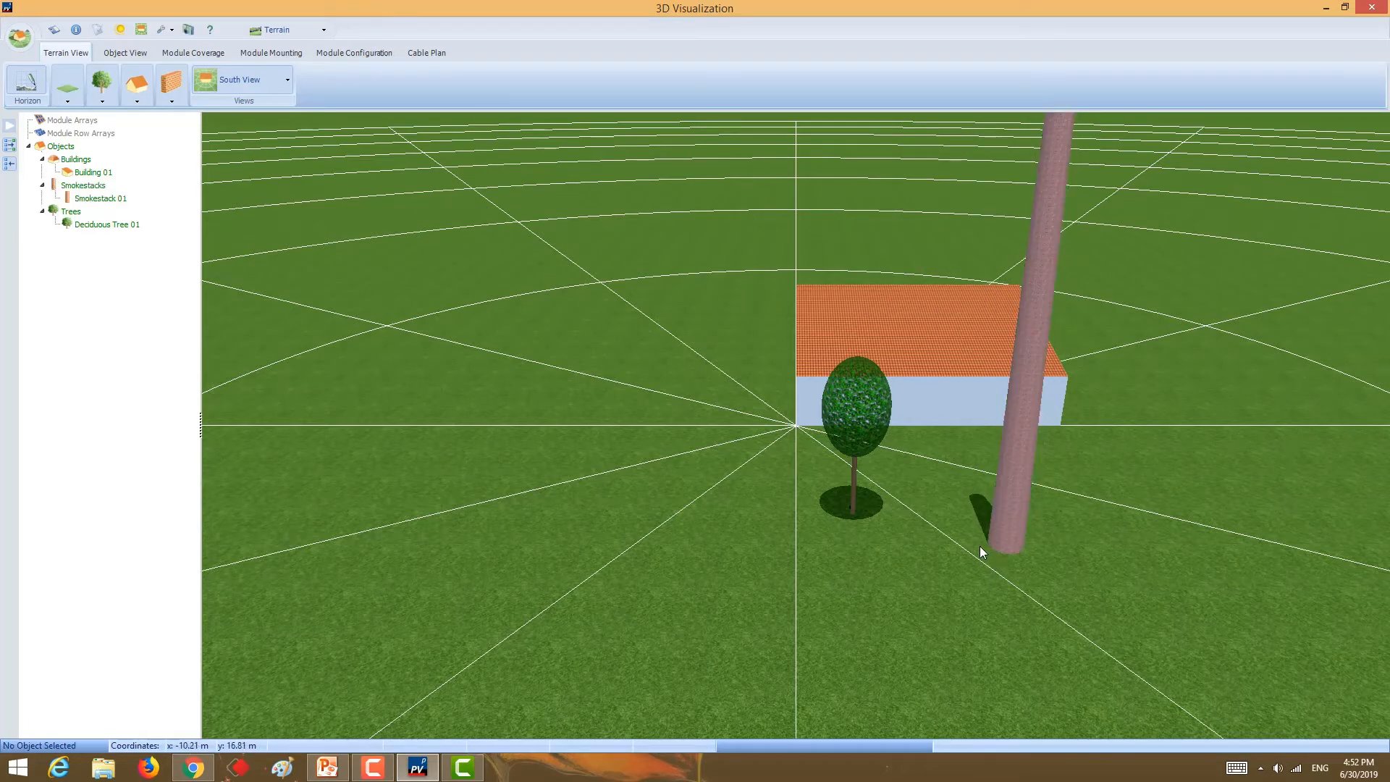
click(174, 92)
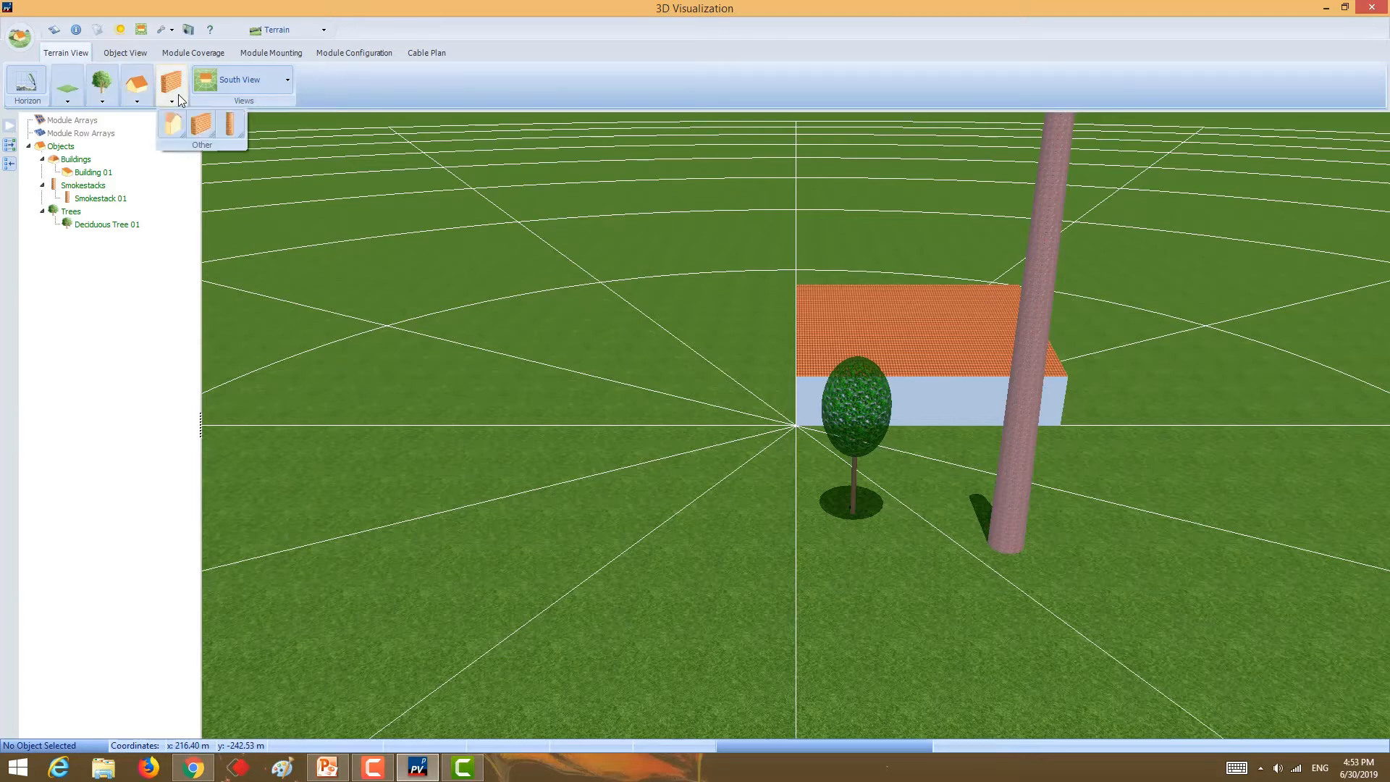
click(197, 127)
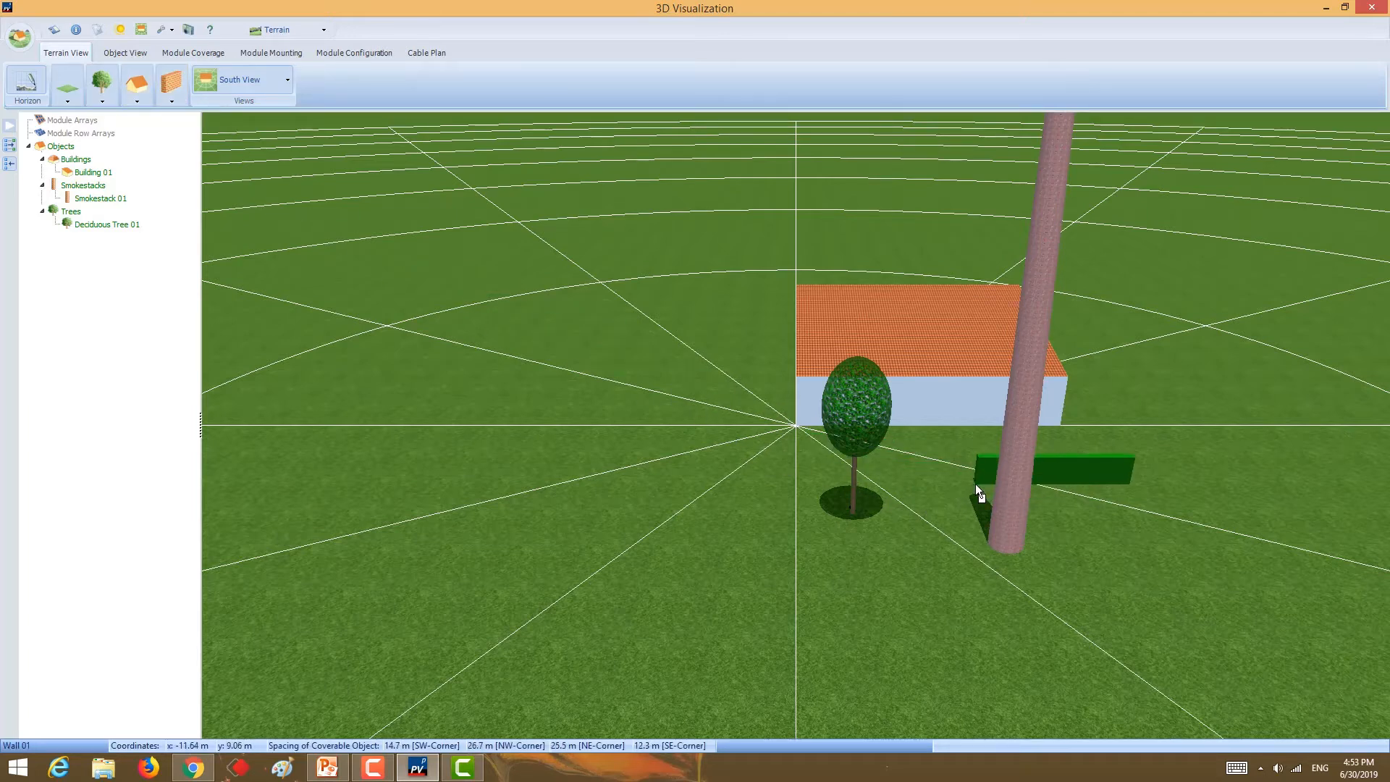
click(916, 466)
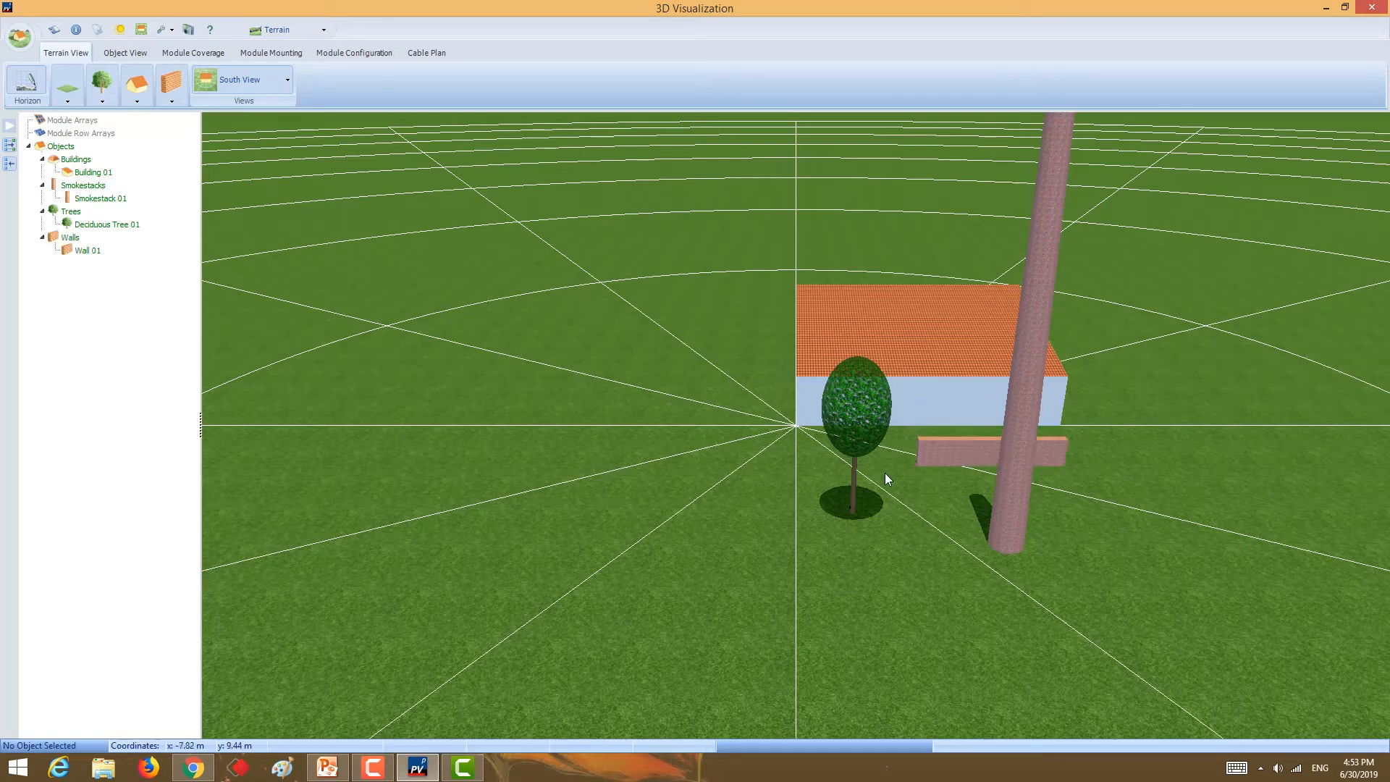
- Delete the wall and the smokestack from the terrain
click(857, 419)
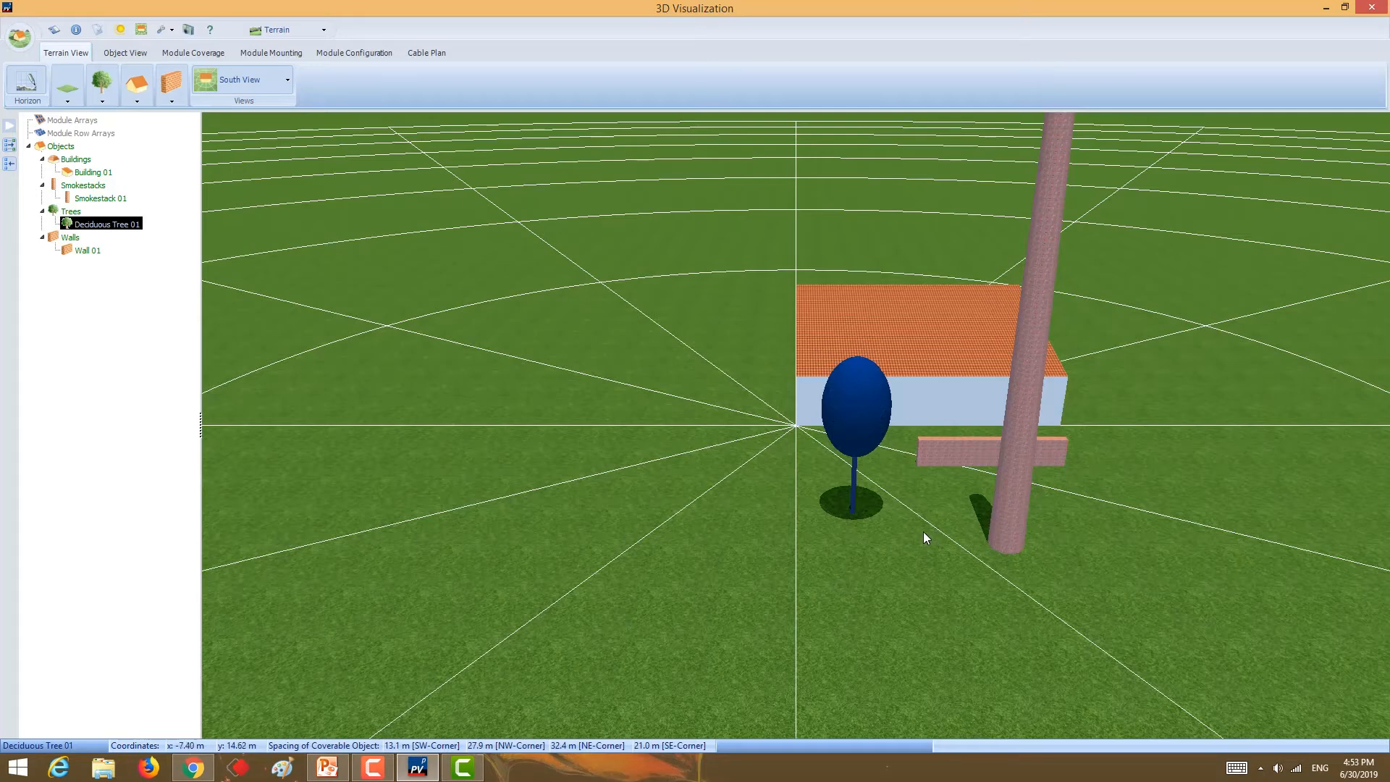
click(975, 452)
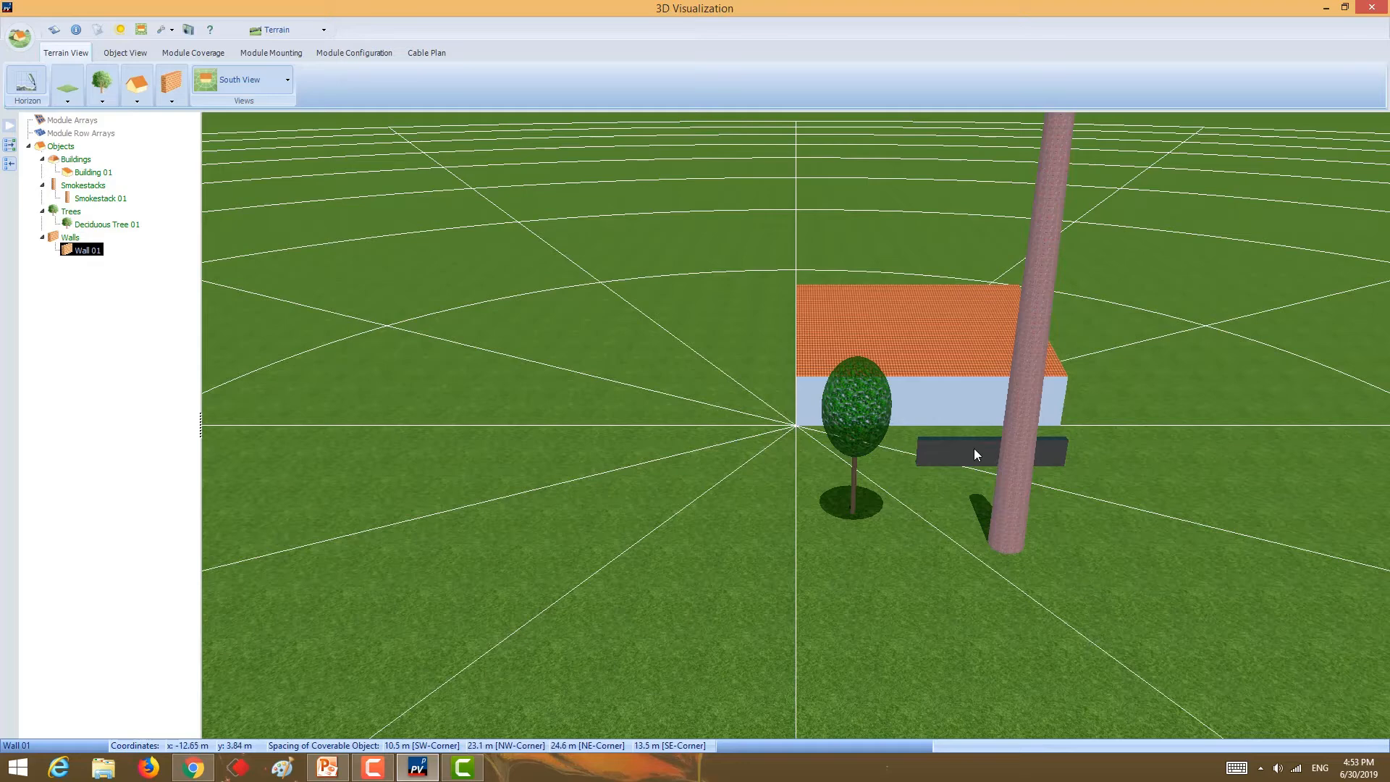
key(Delete)
click(663, 404)
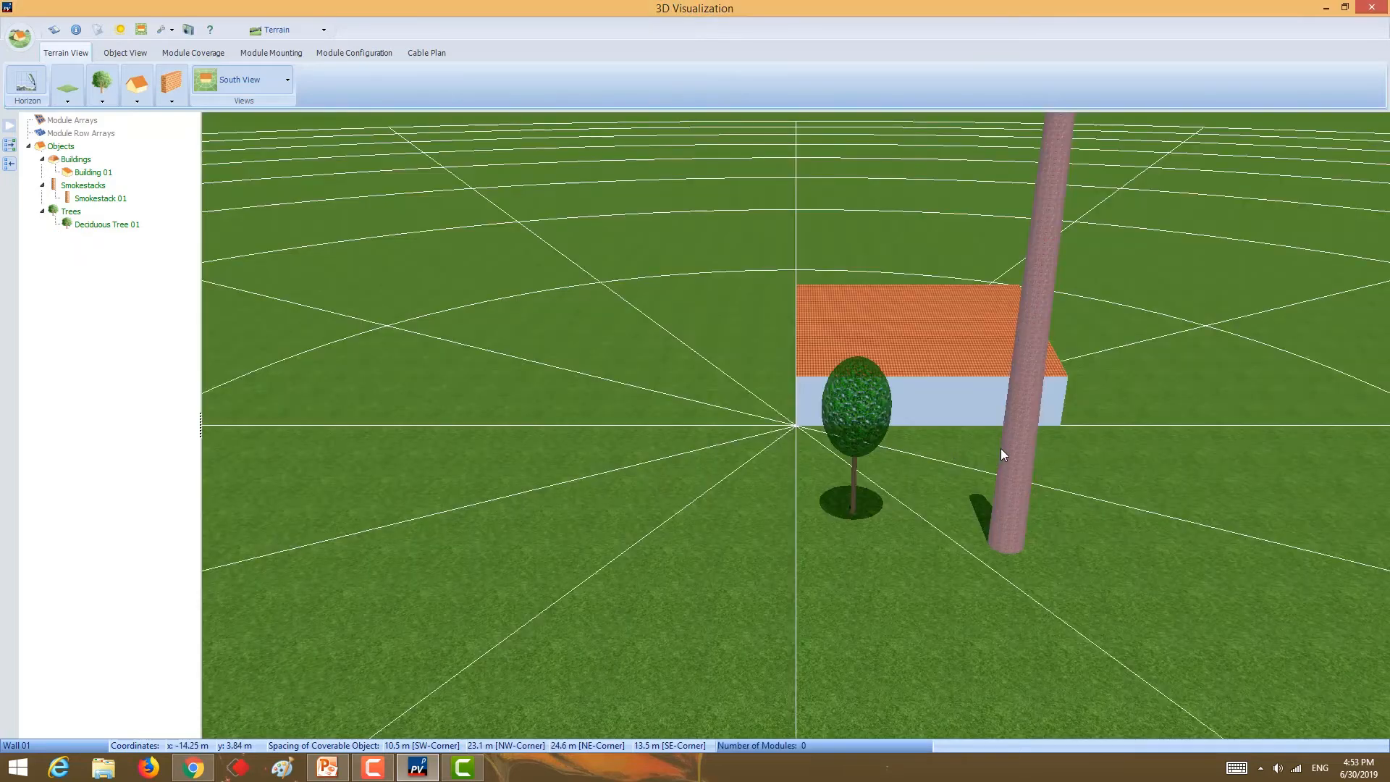
click(1008, 454)
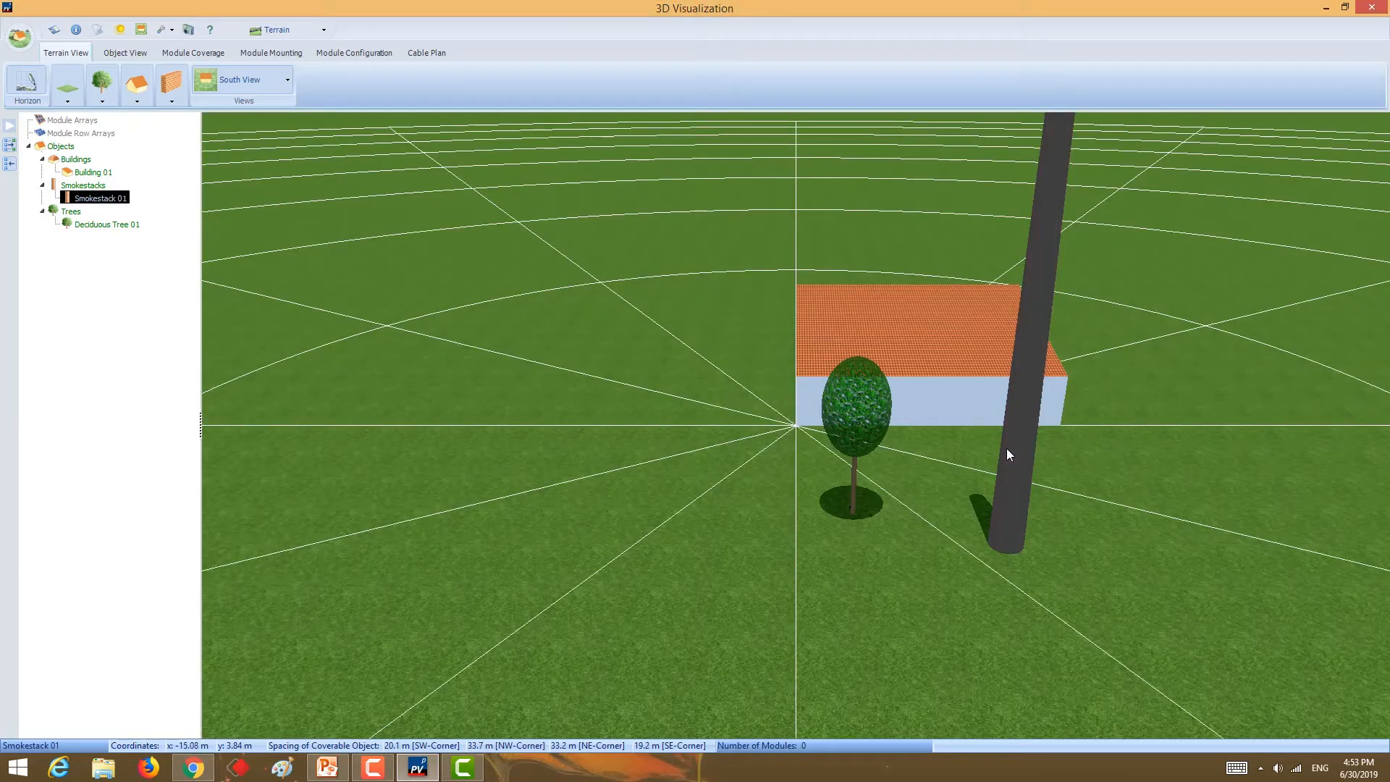
key(Delete)
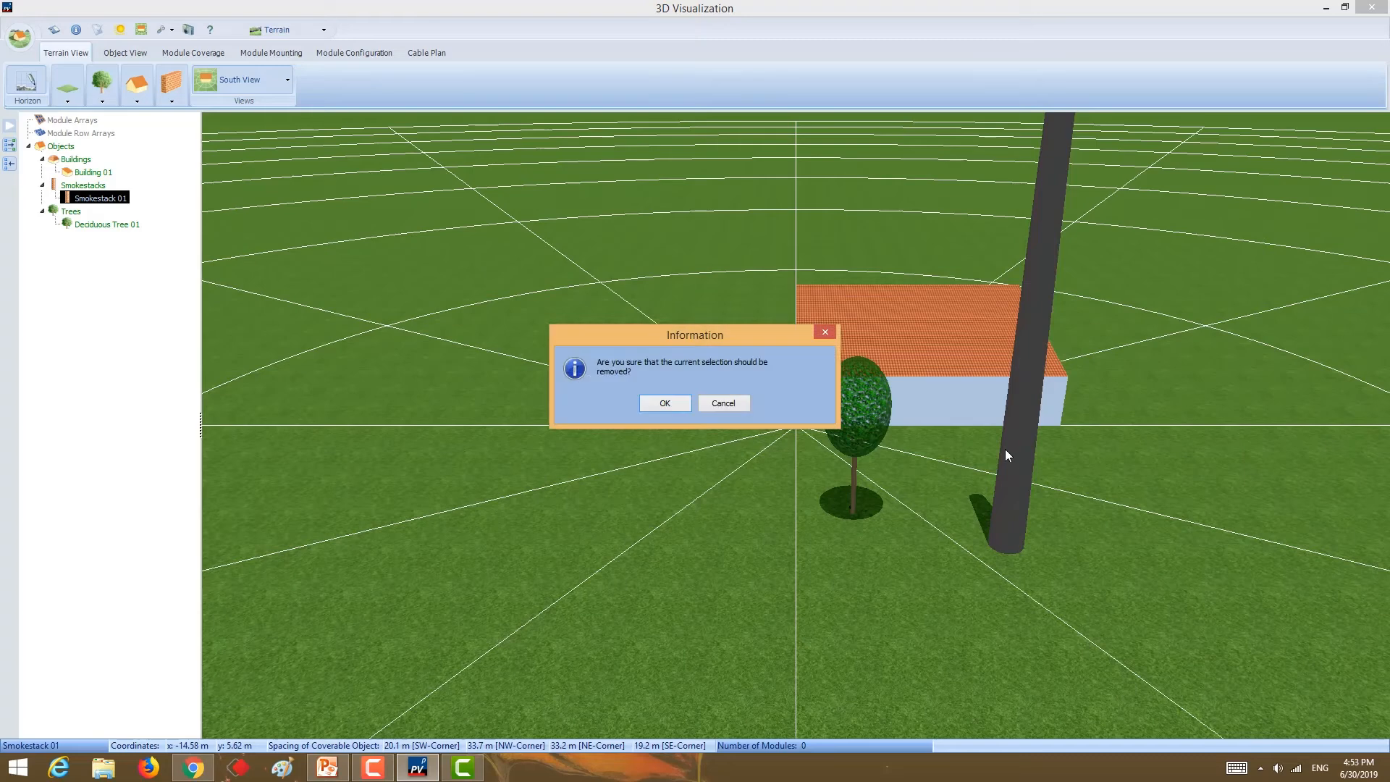
click(673, 403)
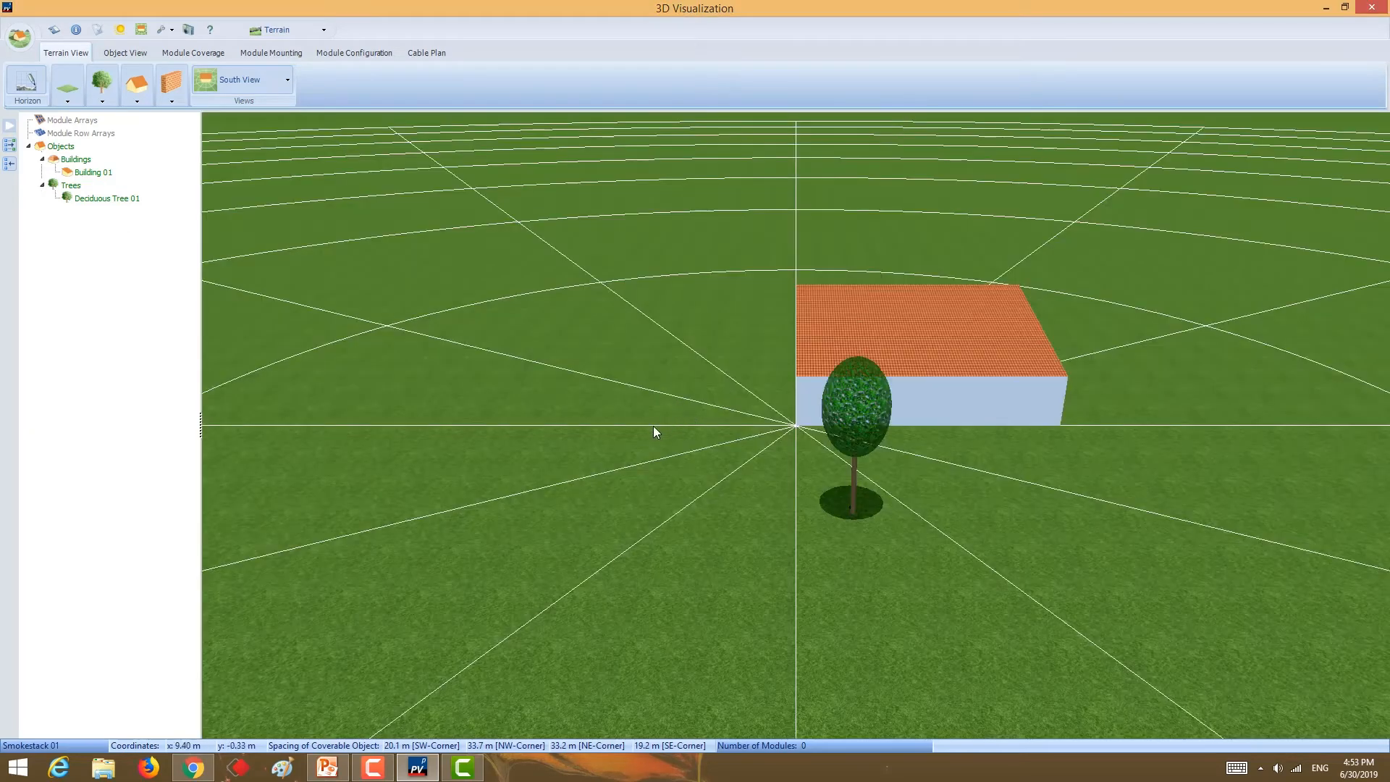
- Move the deciduous tree nearer the building and set its crown diameter to 8.2 m, centre of gravity 0.46, trunk diameter 1.2 m and height 12.7 m
click(870, 414)
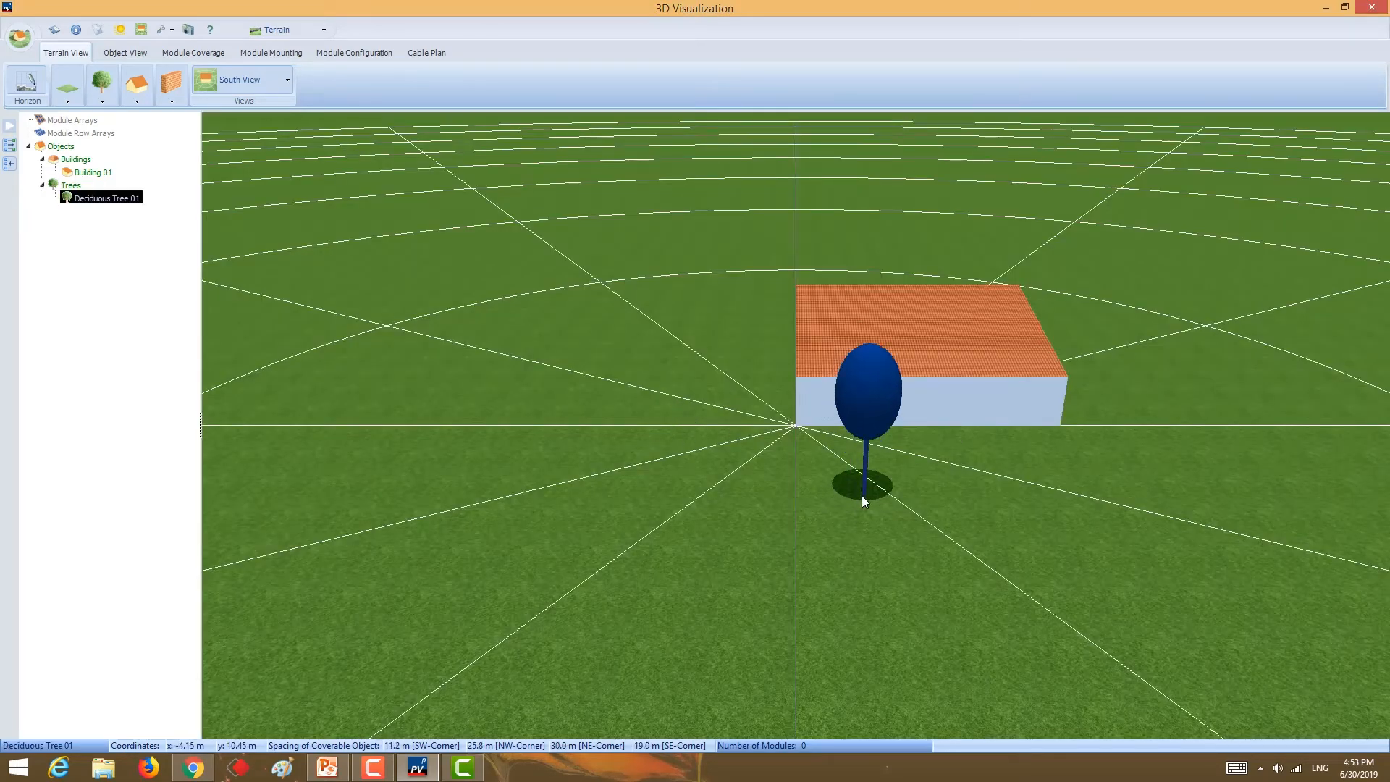
drag(881, 414, 856, 489)
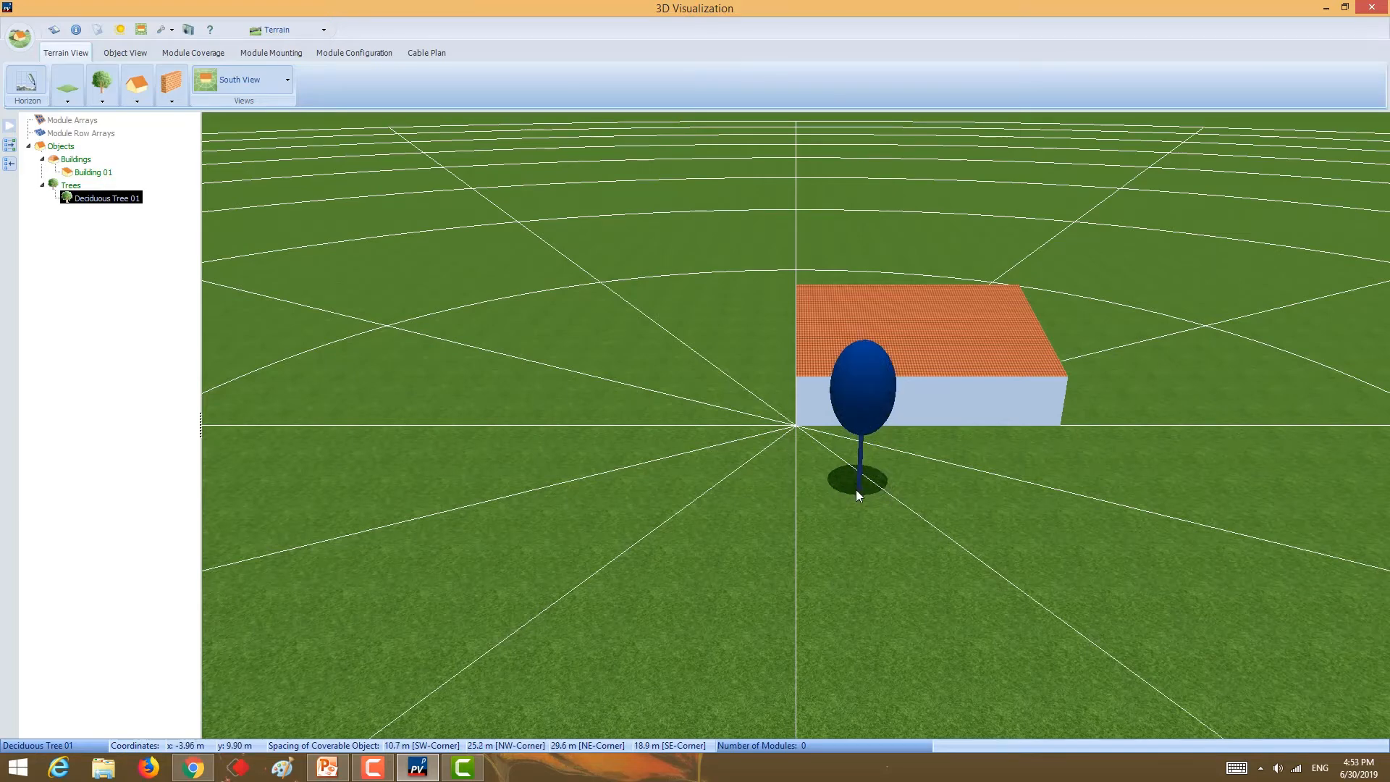
double_click(867, 385)
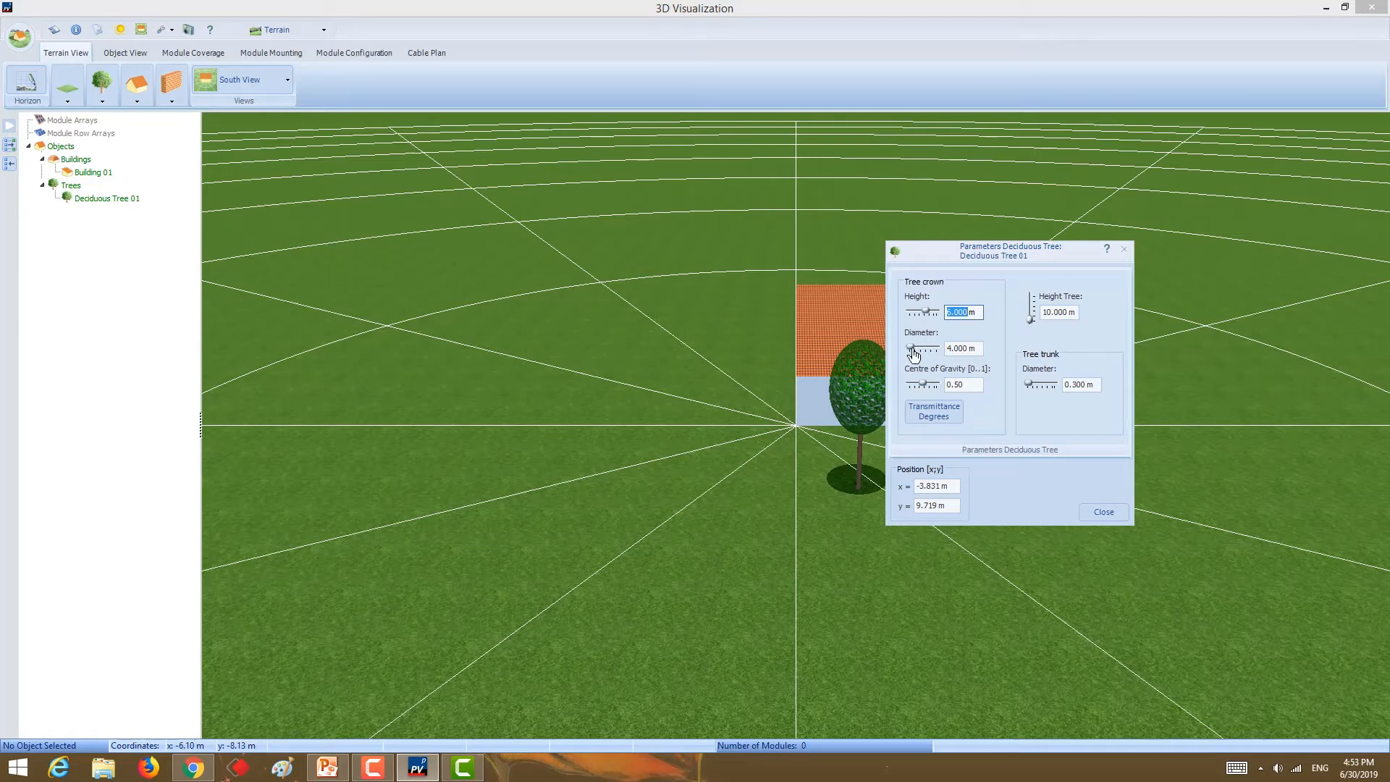
drag(913, 353, 924, 388)
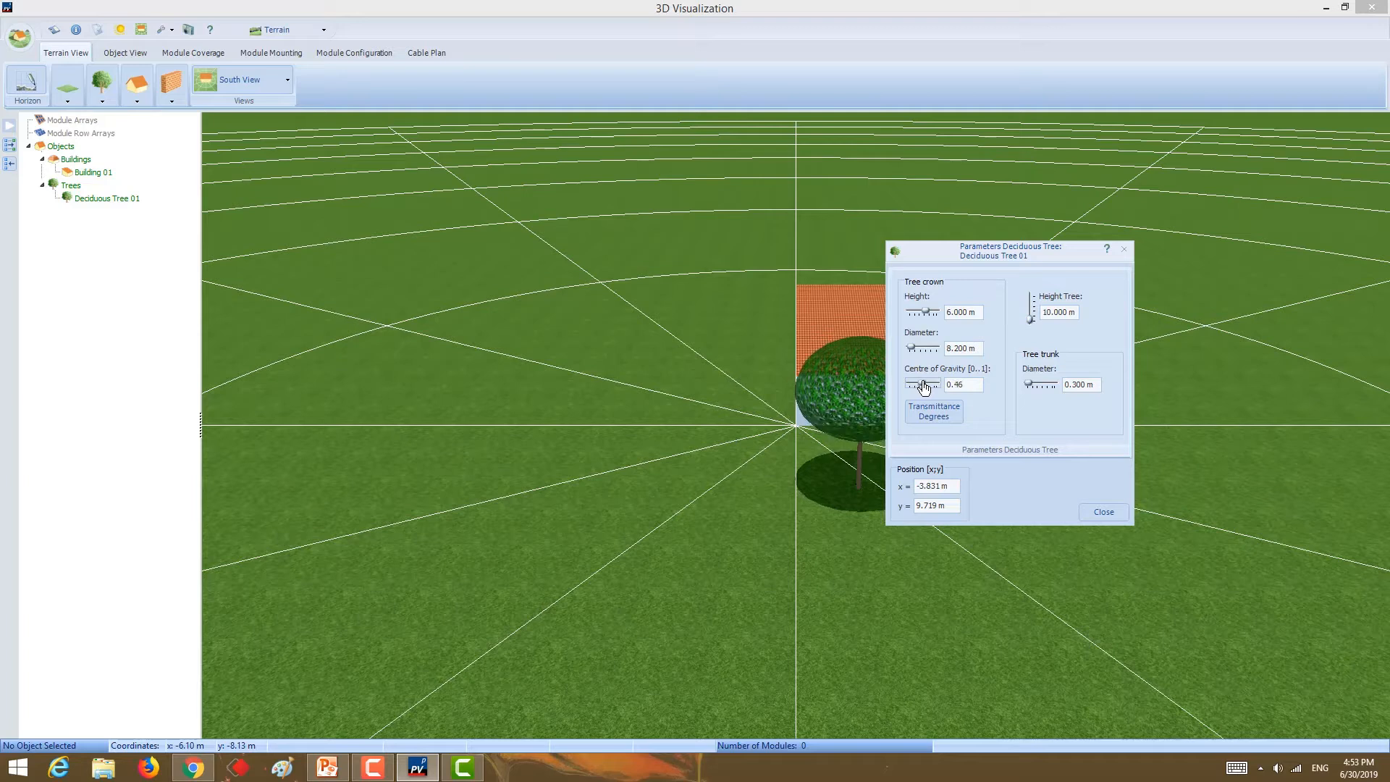
click(1035, 389)
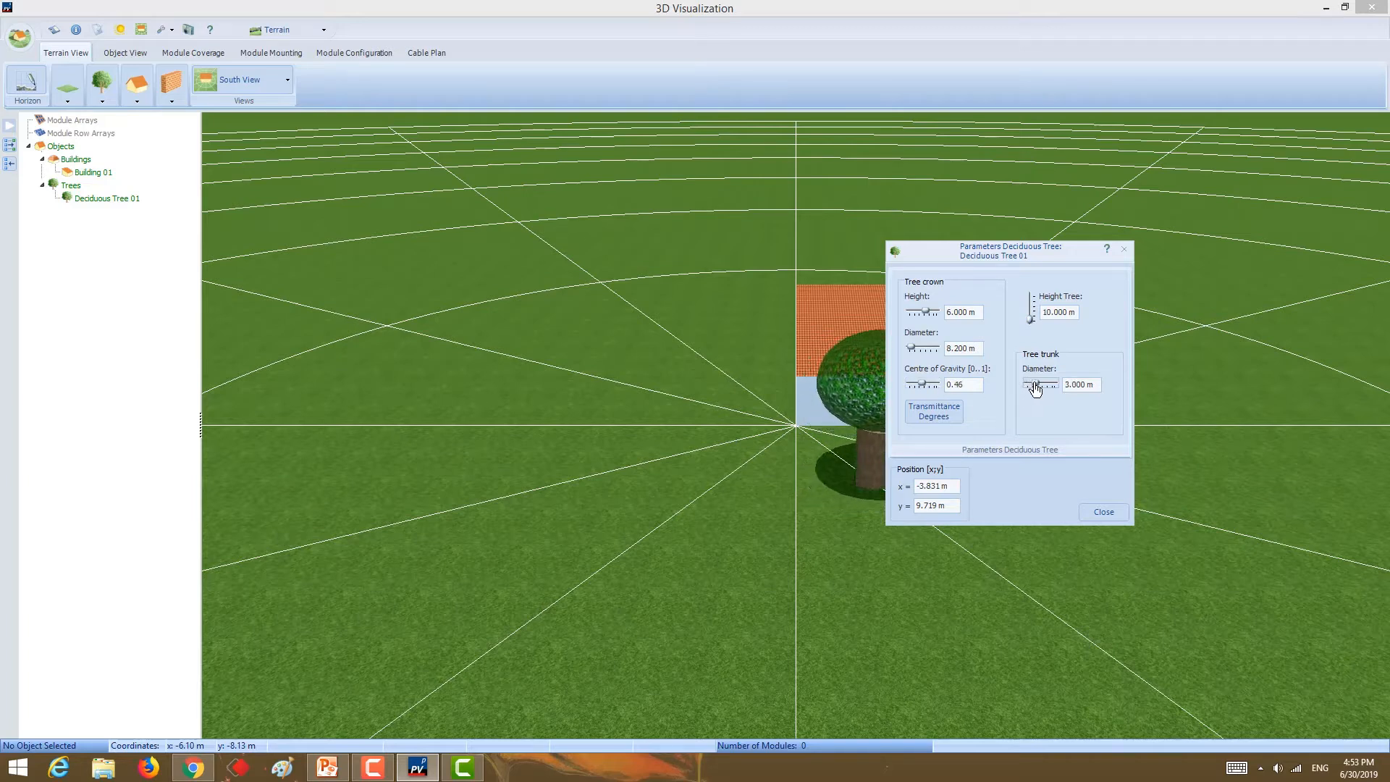
drag(1035, 389, 1029, 386)
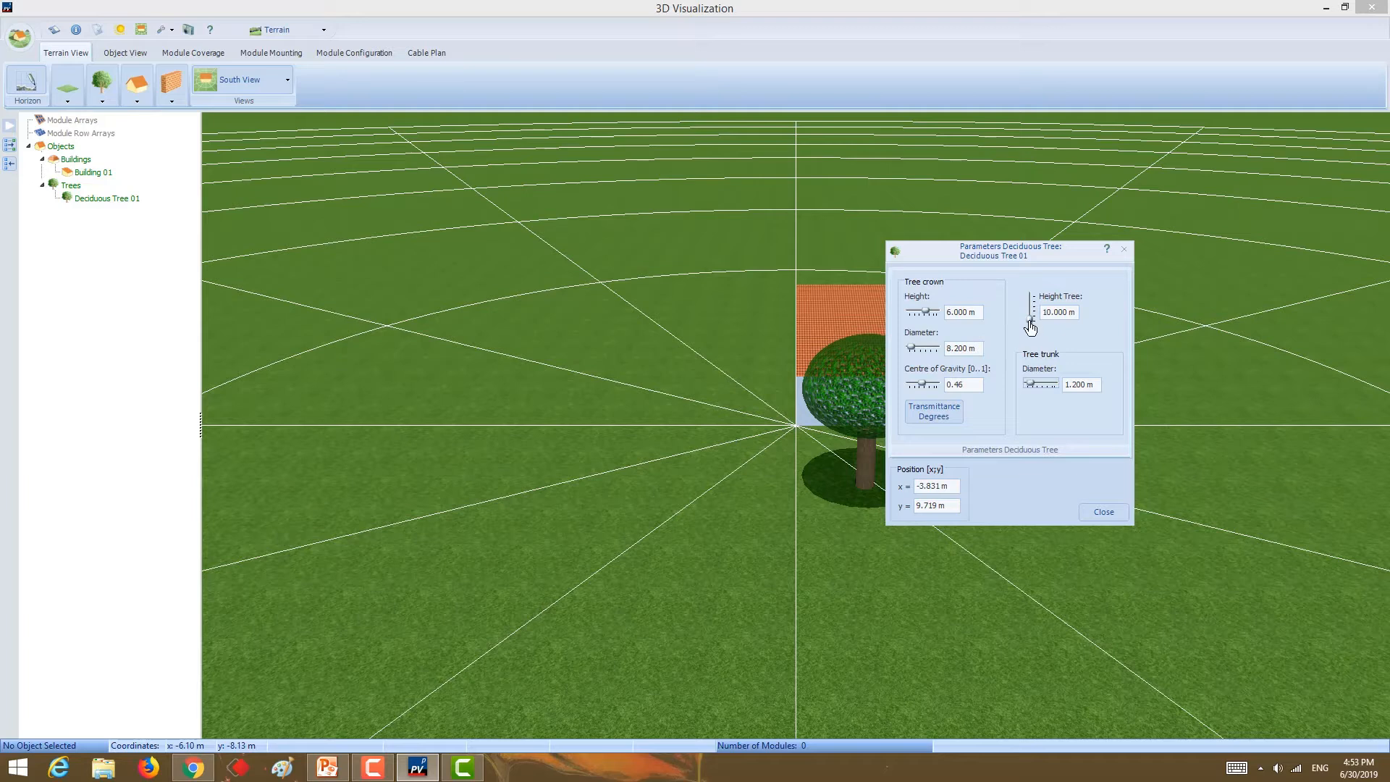
drag(1030, 327, 1033, 328)
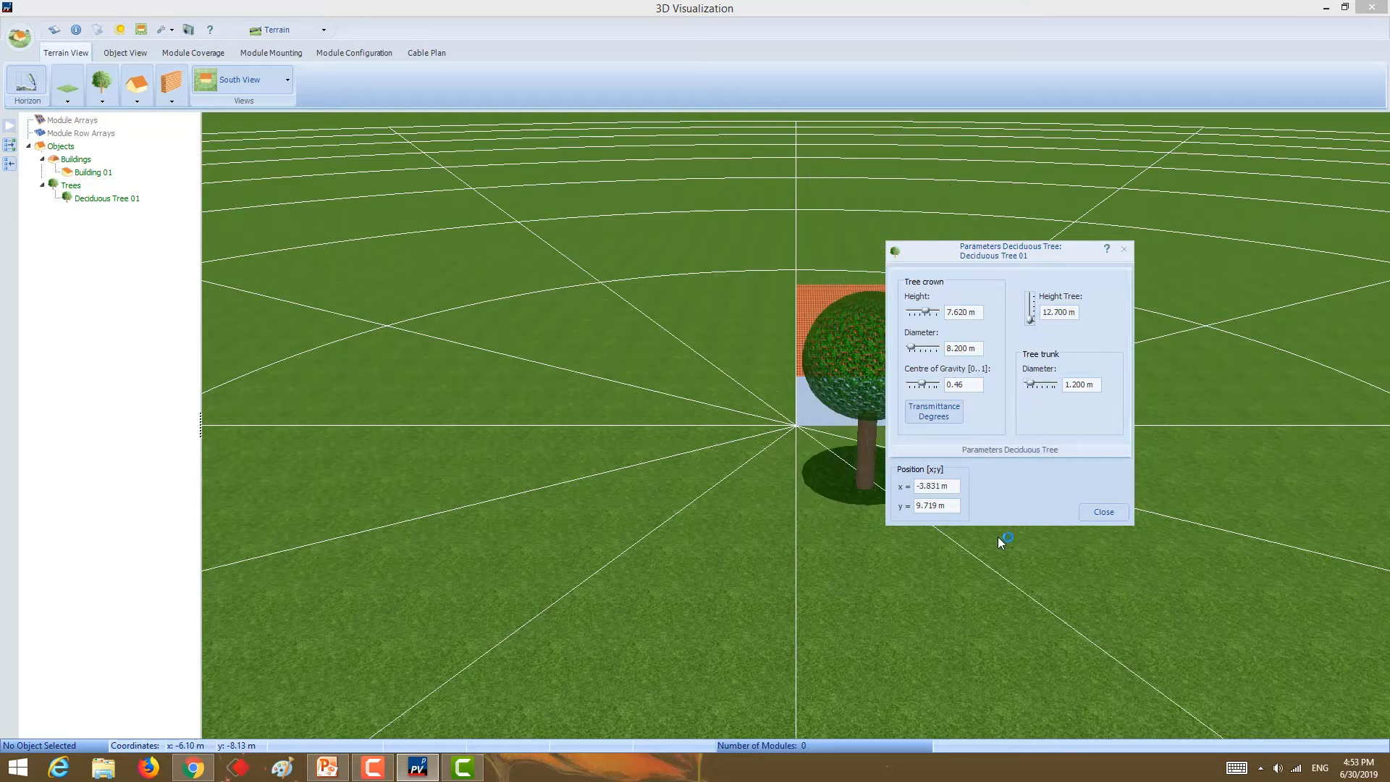
- Set the deciduous tree's position to x = -5 m and y = 6 m
drag(954, 250, 1173, 245)
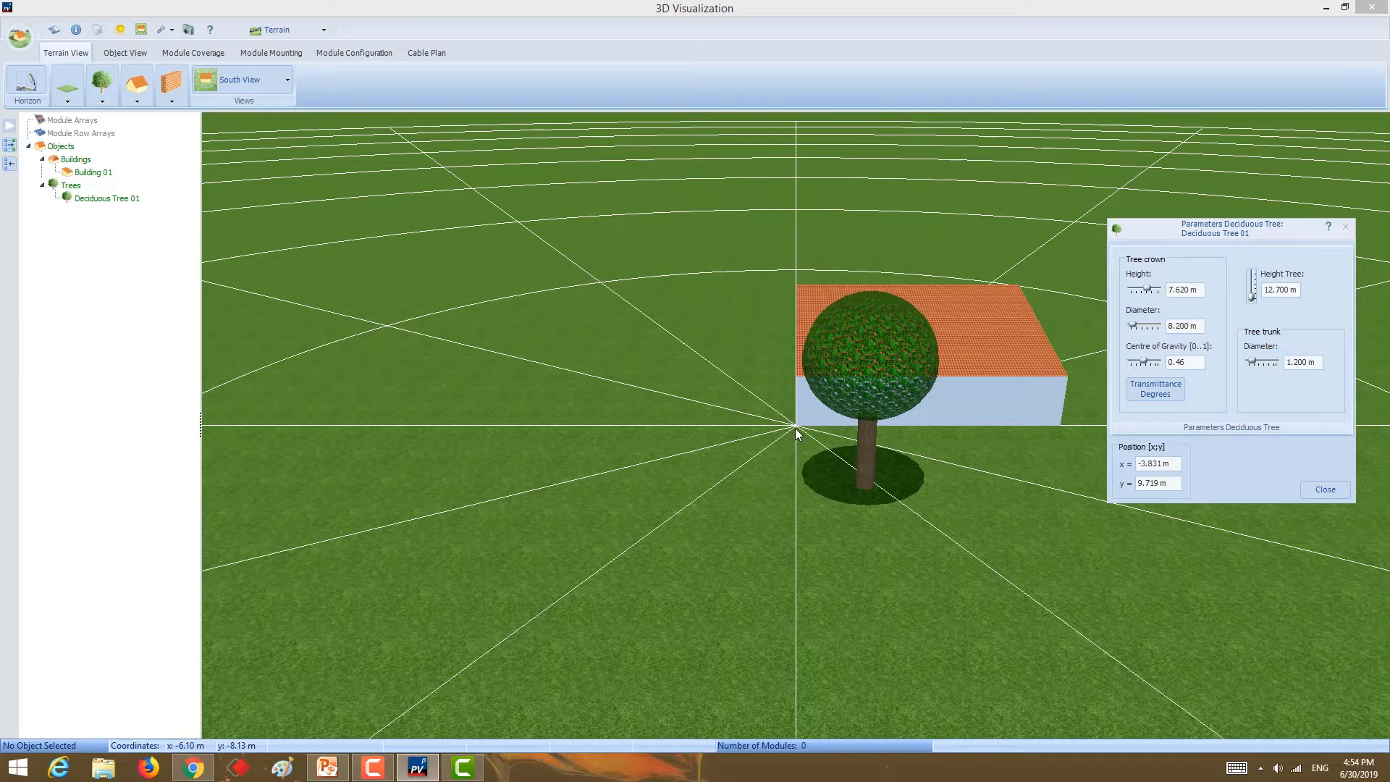
double_click(1161, 465)
text(-5)
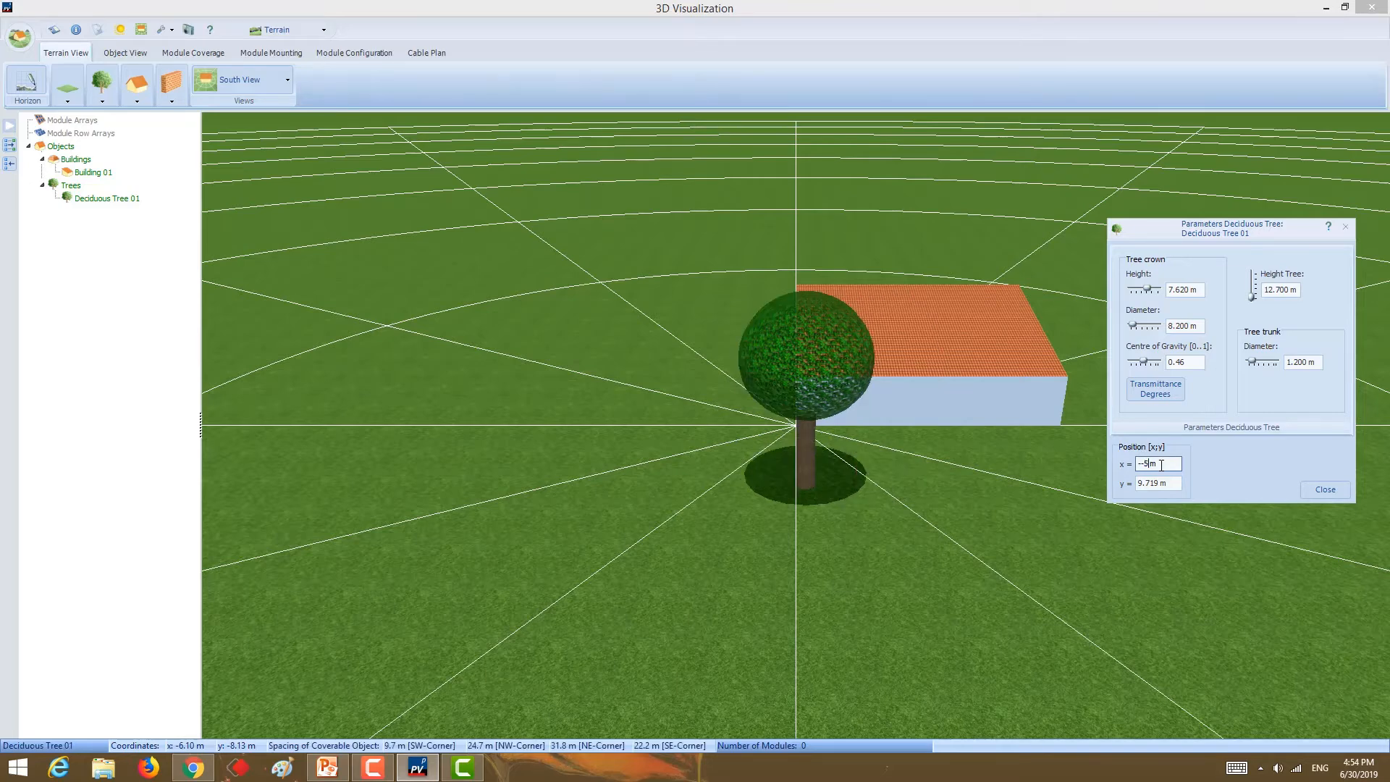
key(BackSpace)
key(BackSpace)
text(5)
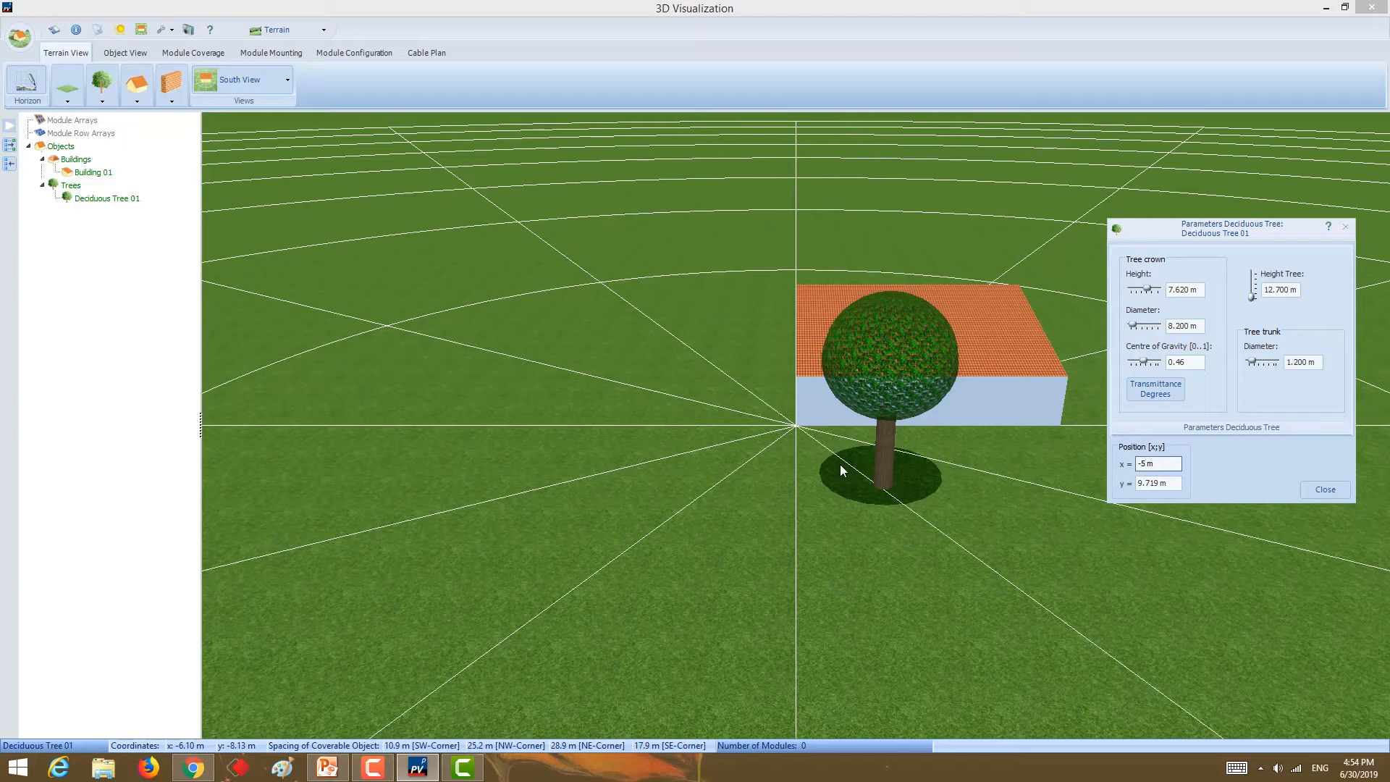
click(1156, 483)
text(6)
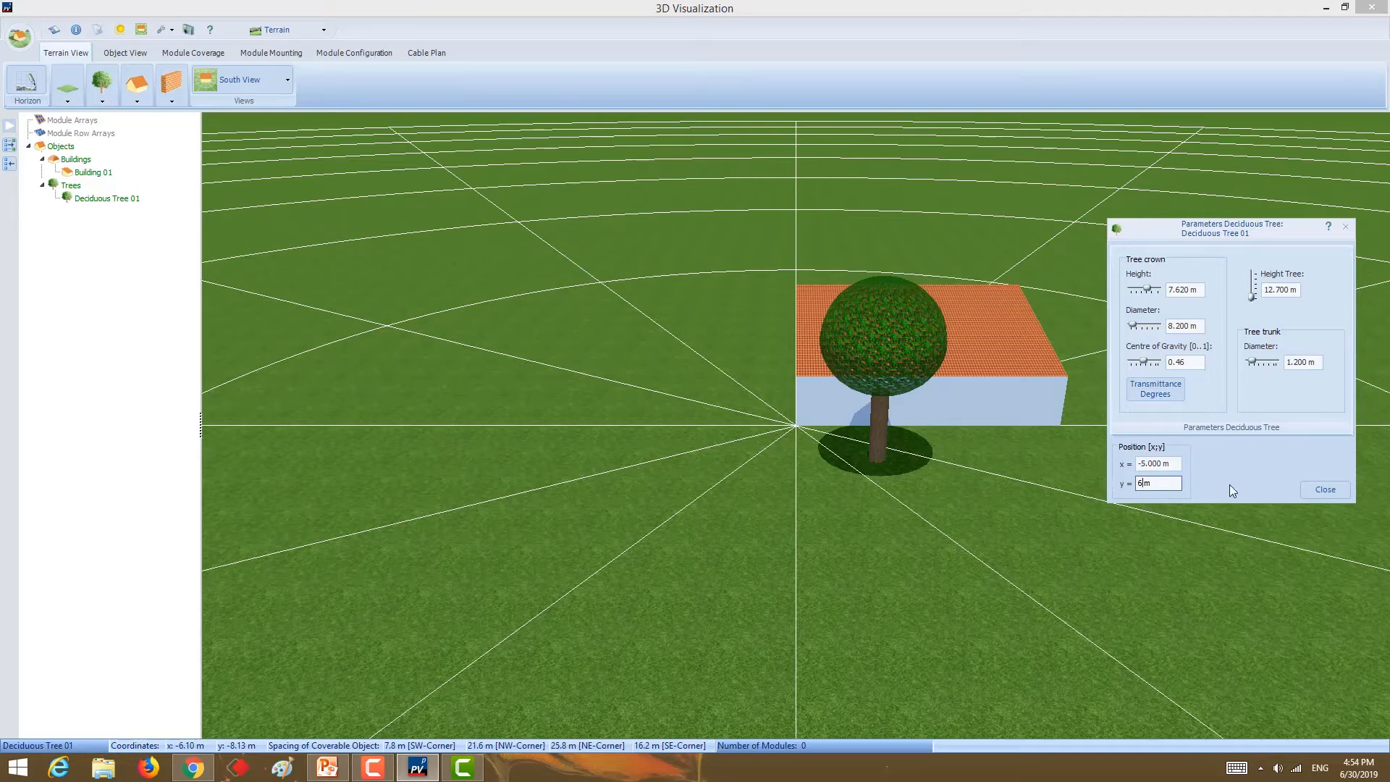
- Set the building's roof pitch to 10° after trying 20°
click(1324, 493)
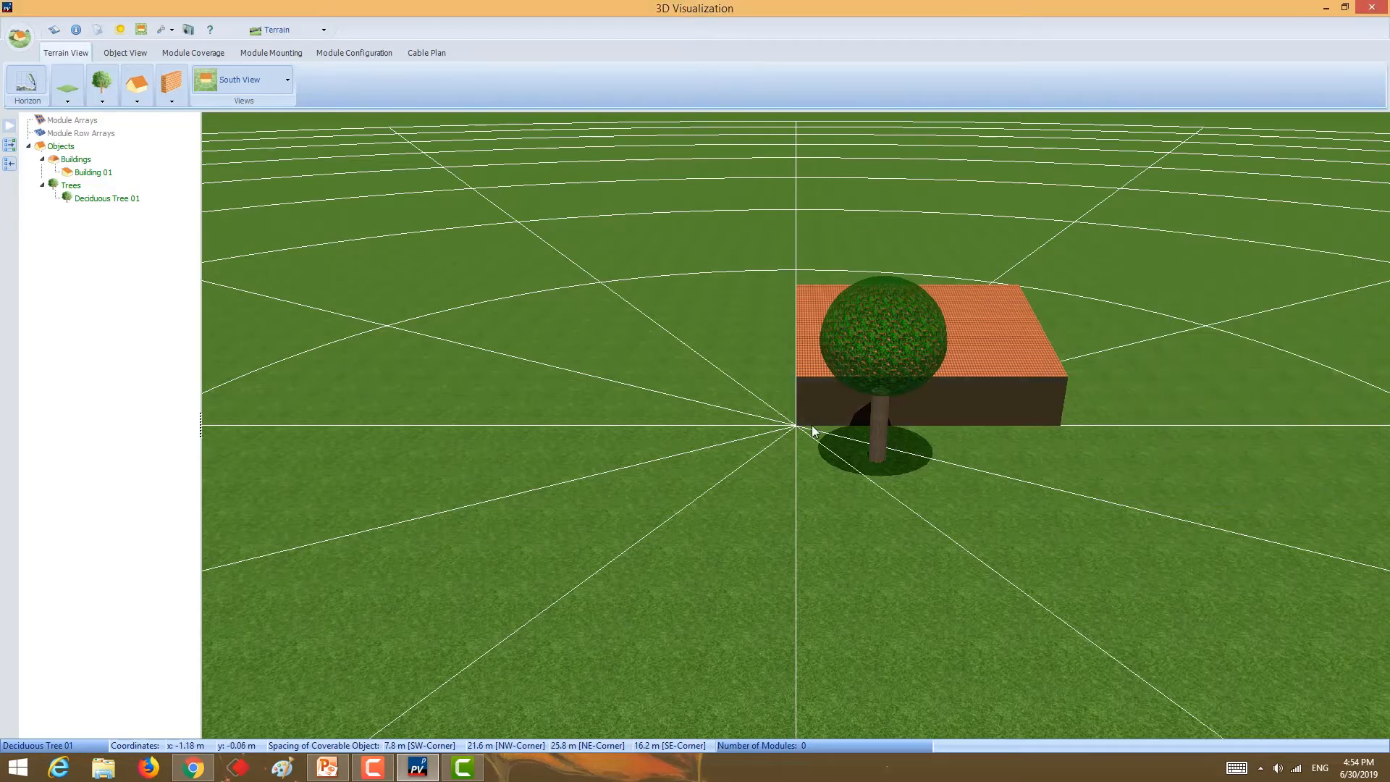
click(987, 364)
double_click(987, 363)
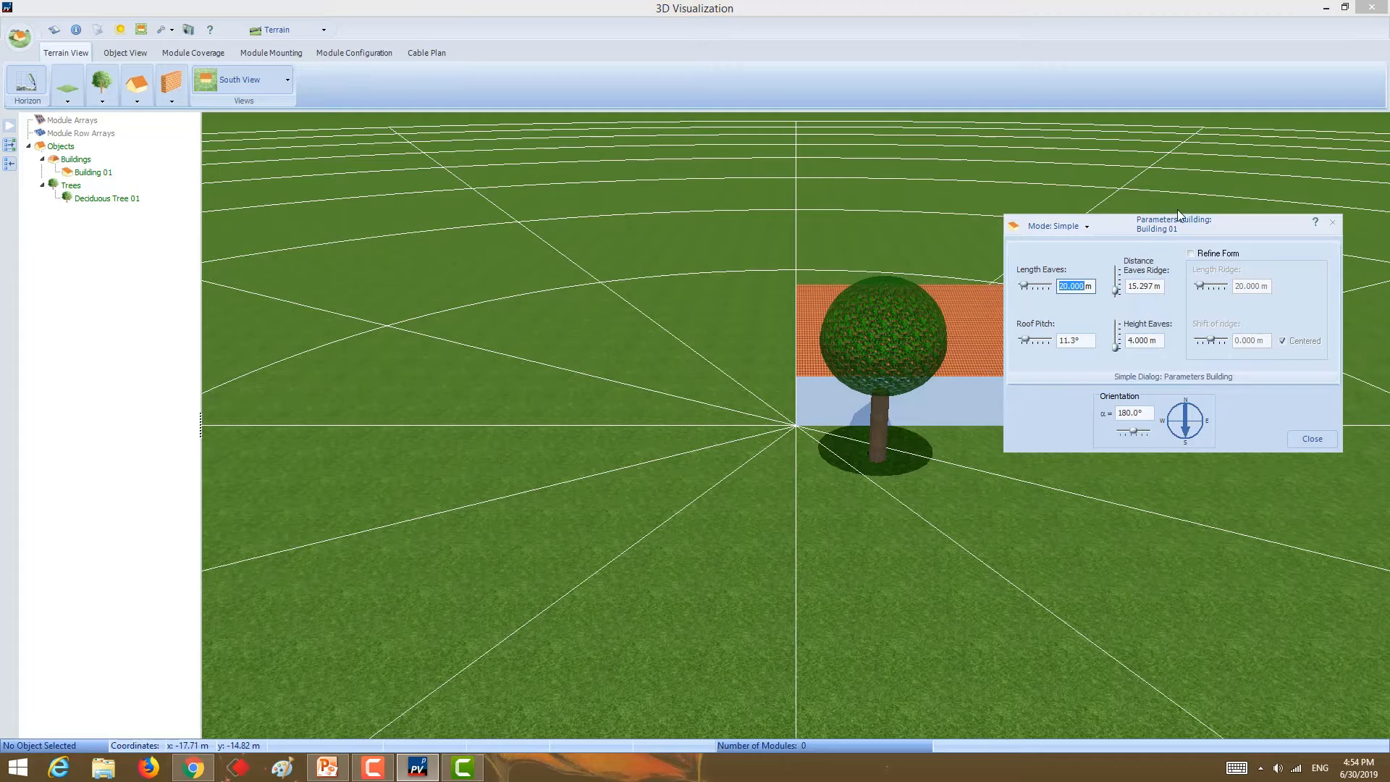
drag(1166, 223, 571, 203)
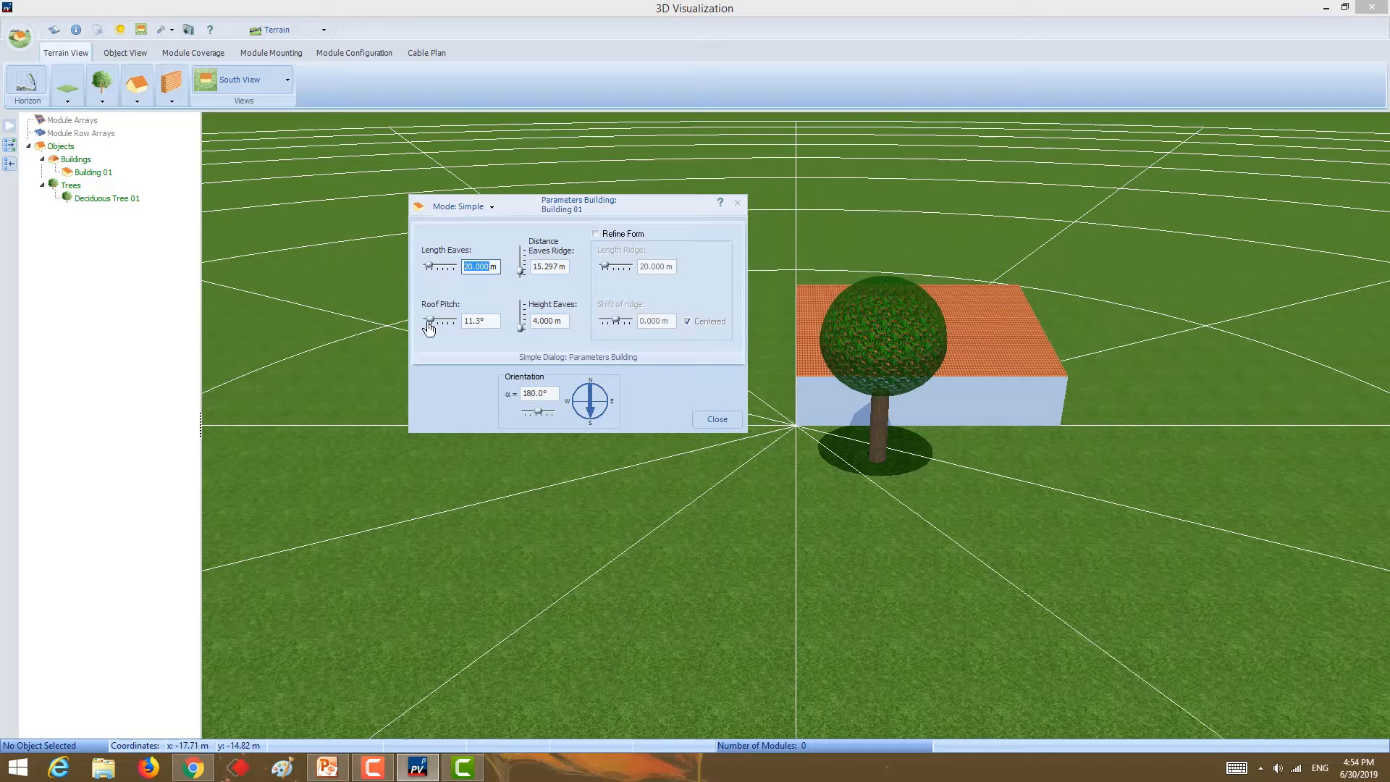
click(482, 320)
text(20)
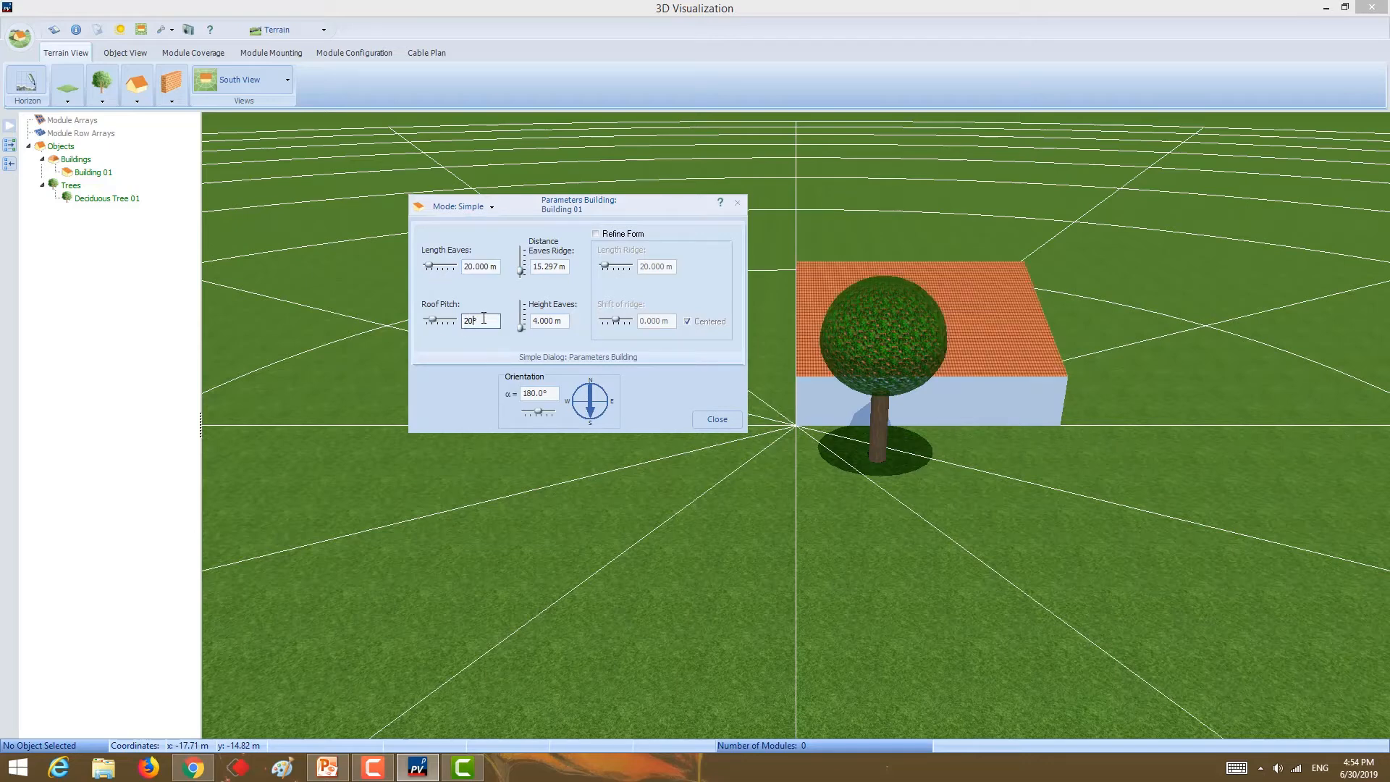
double_click(484, 318)
text(10)
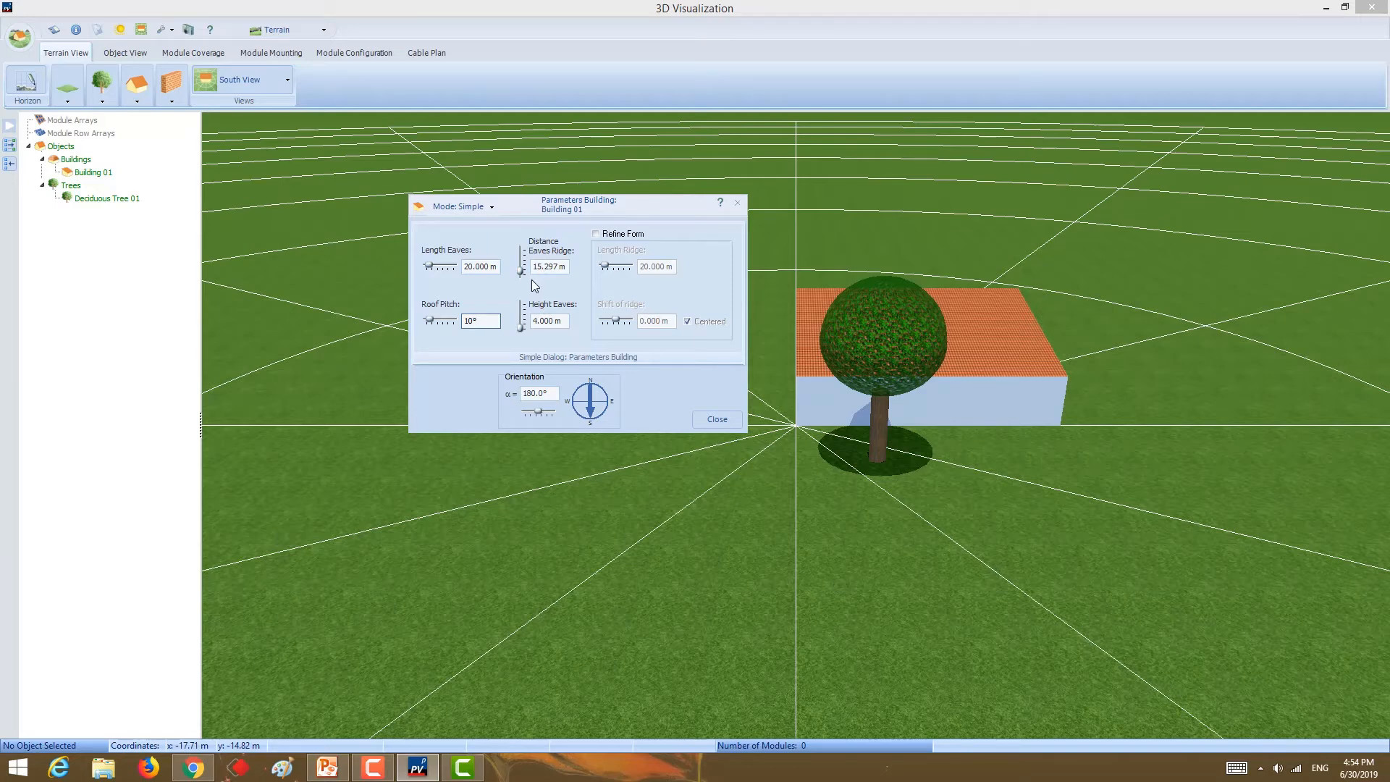
- Set the building's eaves-ridge distance to 38.5 m, eaves height to 17.7 m and orientation to 180°
drag(520, 276, 521, 268)
drag(520, 322, 522, 325)
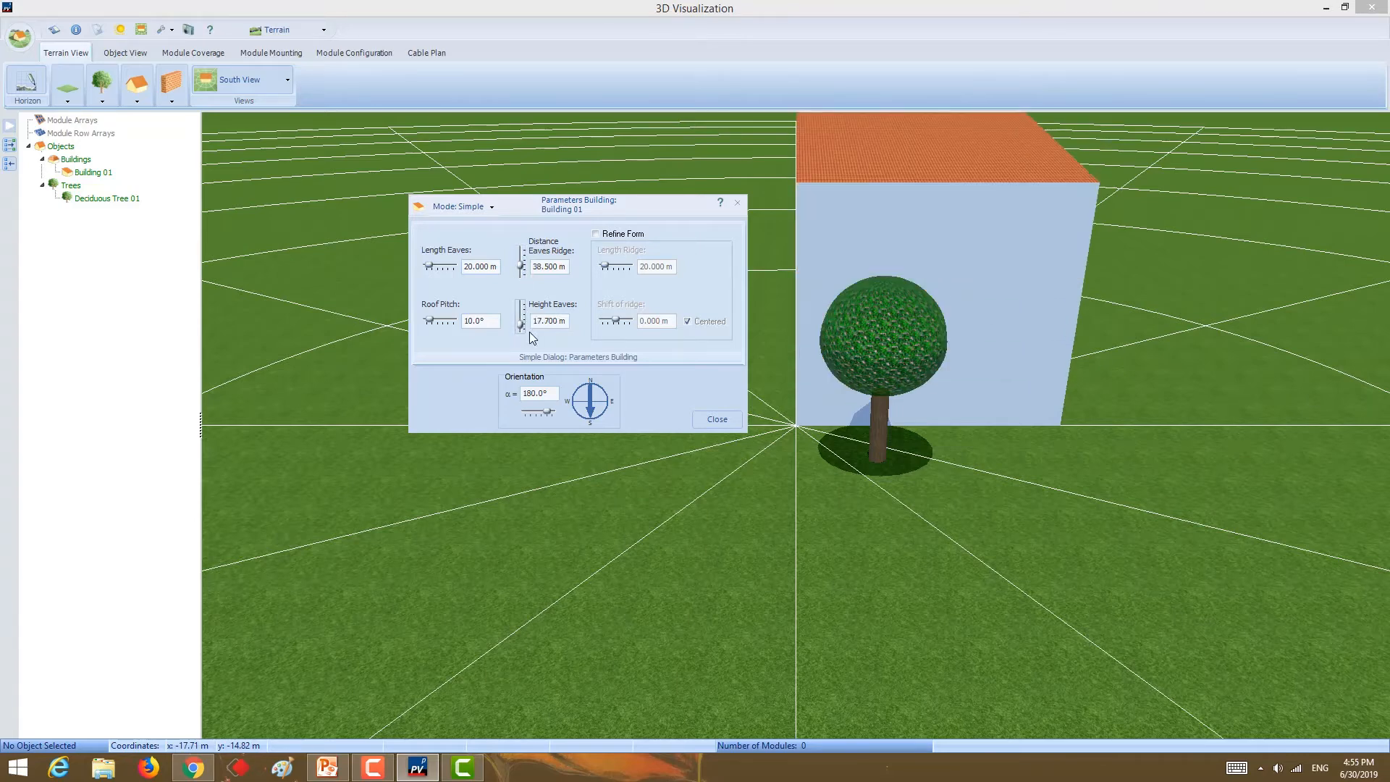
mouse_move(550, 418)
mouse_down()
mouse_move(528, 417)
mouse_move(549, 418)
mouse_up()
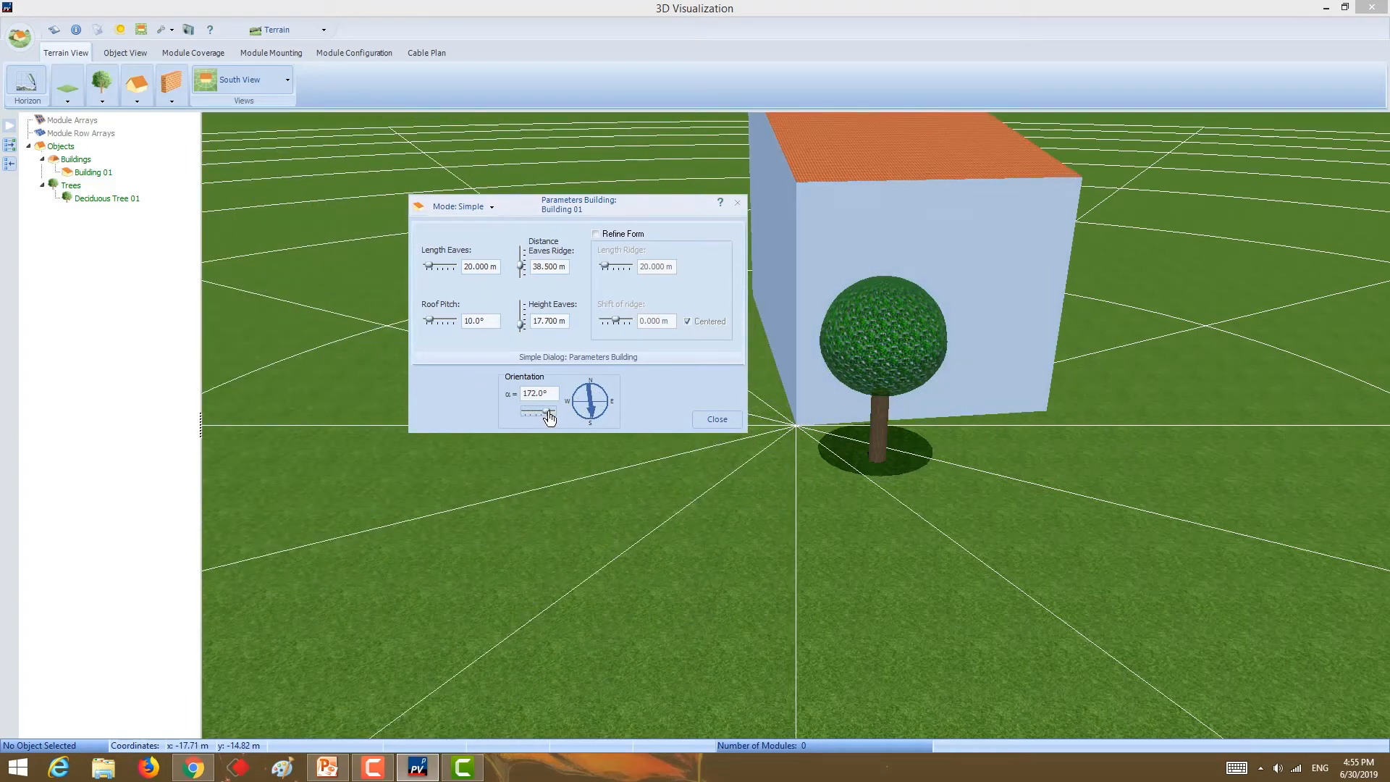
drag(550, 417, 551, 418)
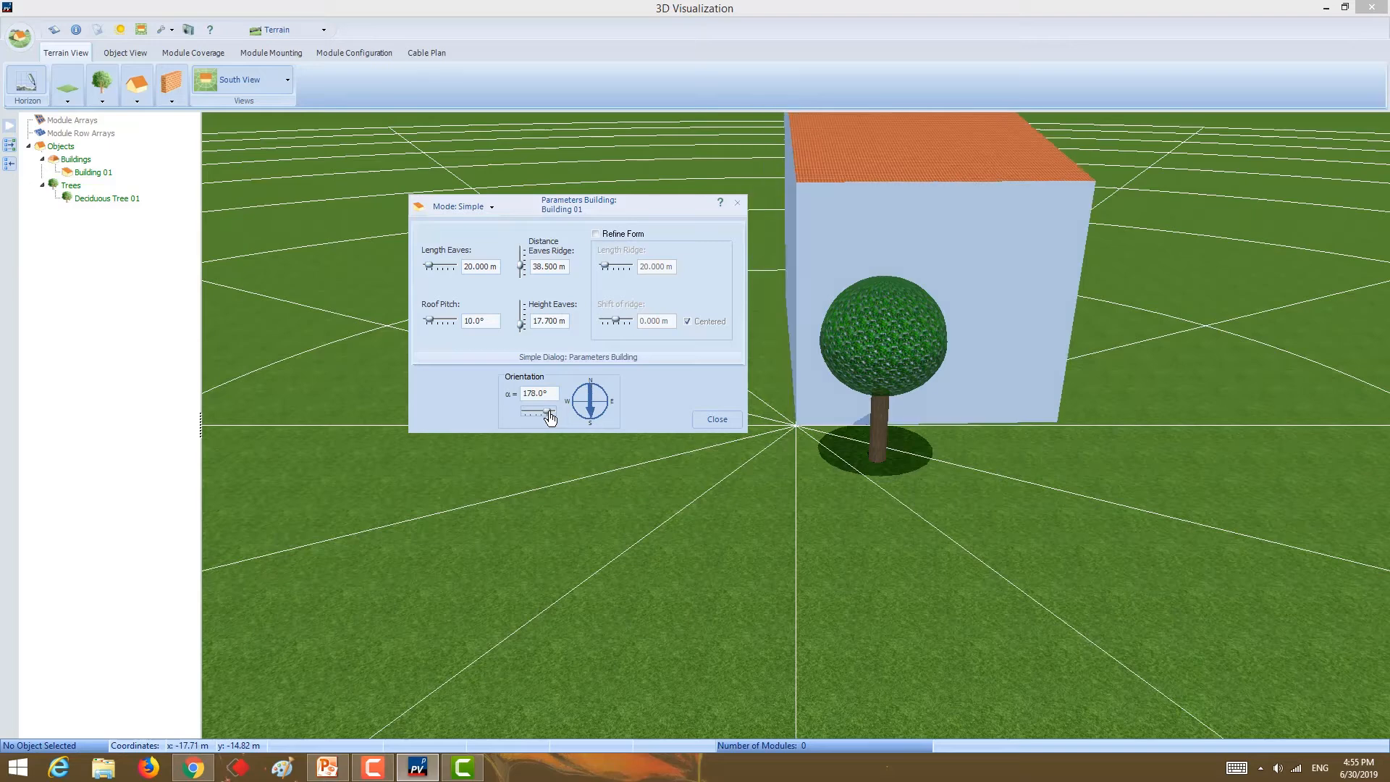
double_click(540, 394)
text(180)
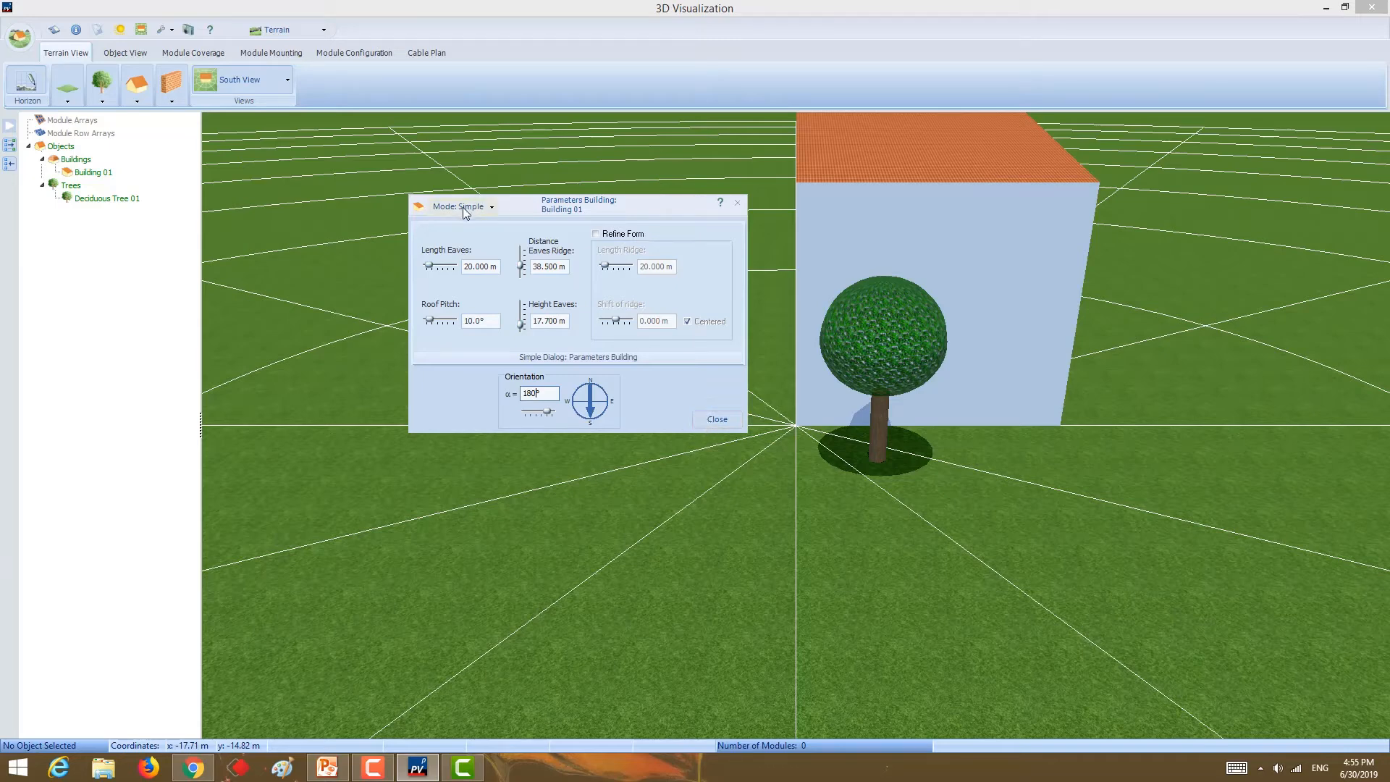
click(482, 209)
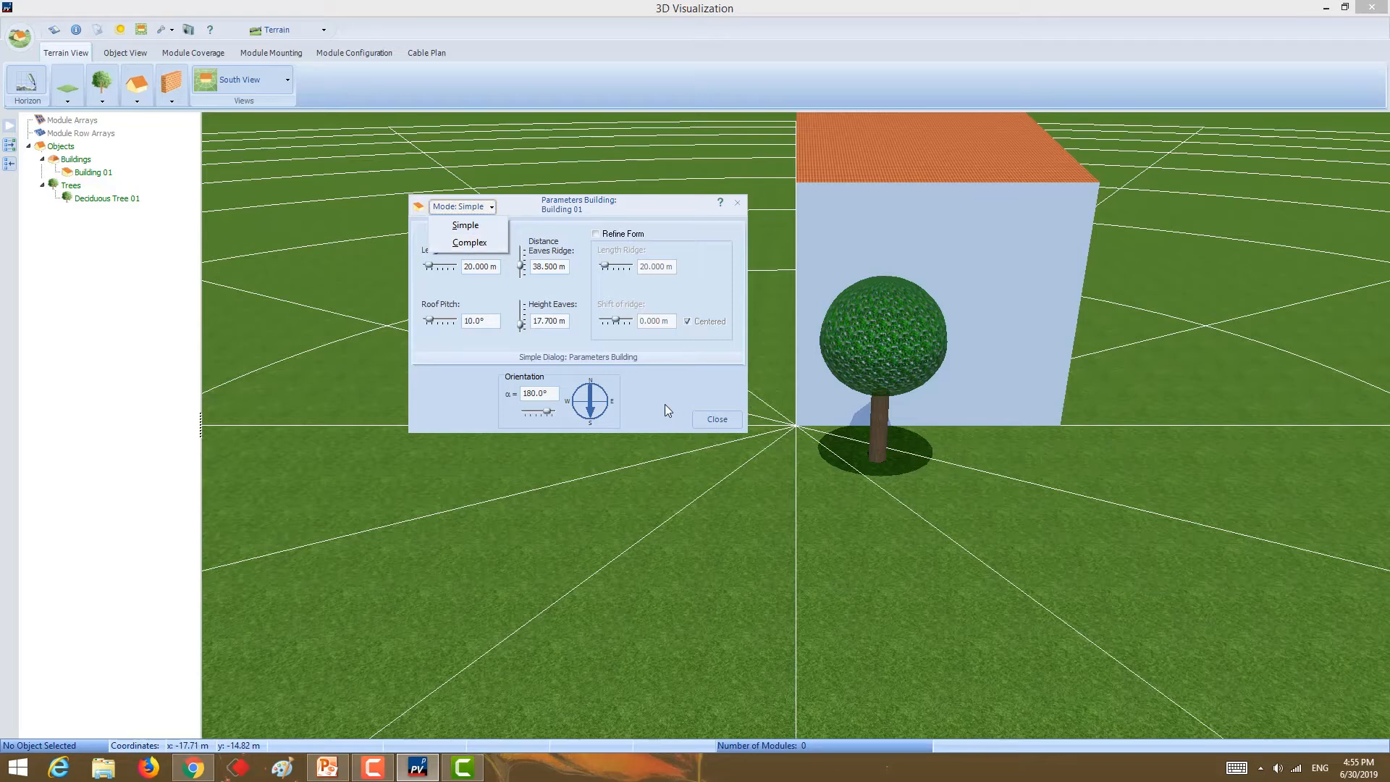
click(712, 420)
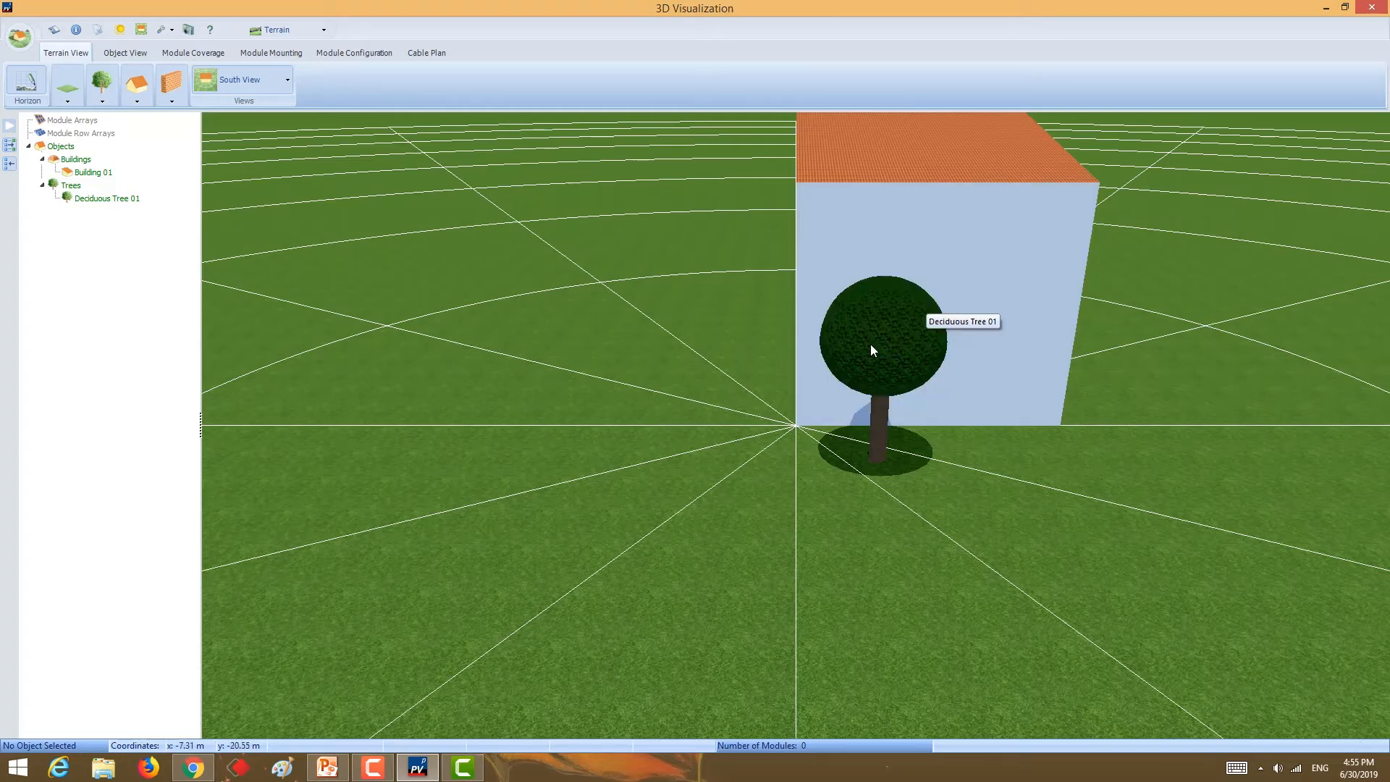
- Move the deciduous tree farther out in front of the building
drag(870, 345, 861, 536)
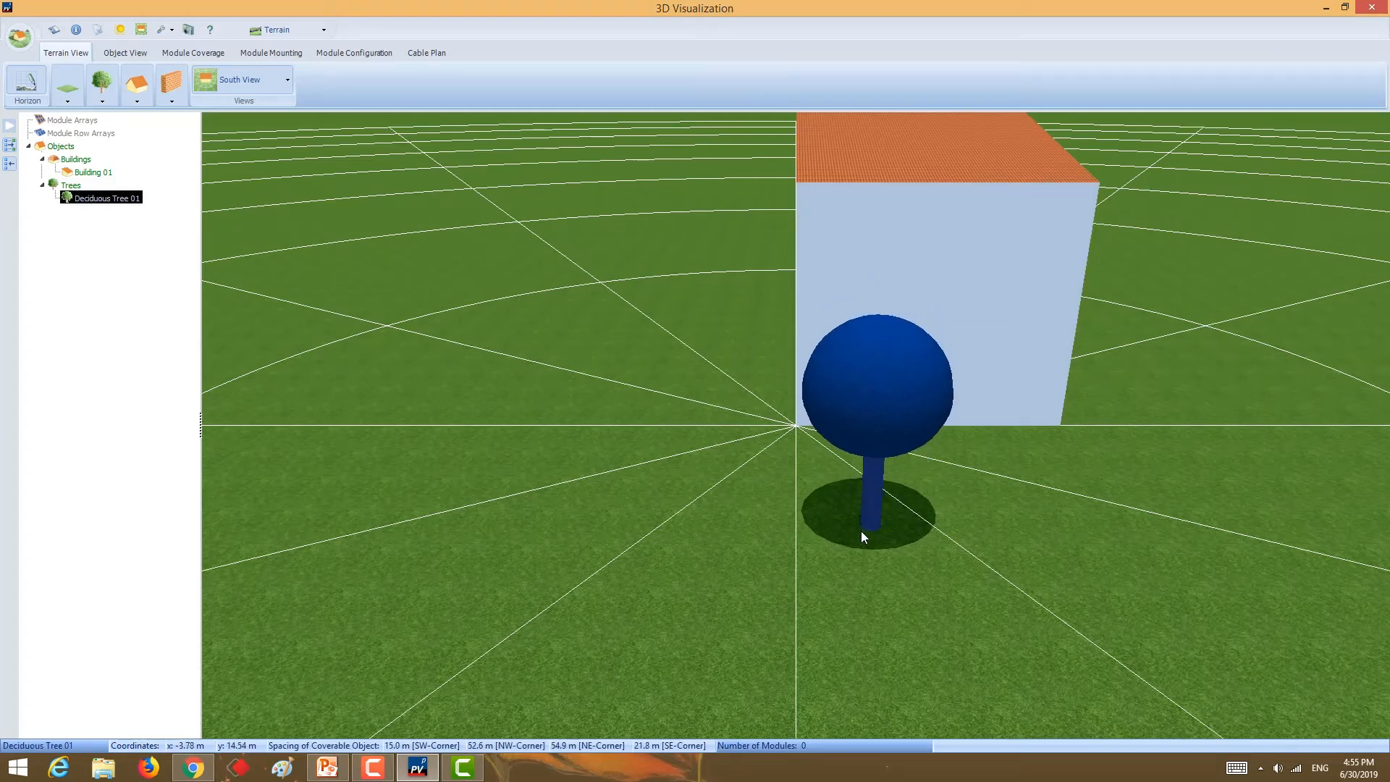
- Set the building's eaves height to 4 m and its eaves-ridge distance to 15 m
double_click(1021, 300)
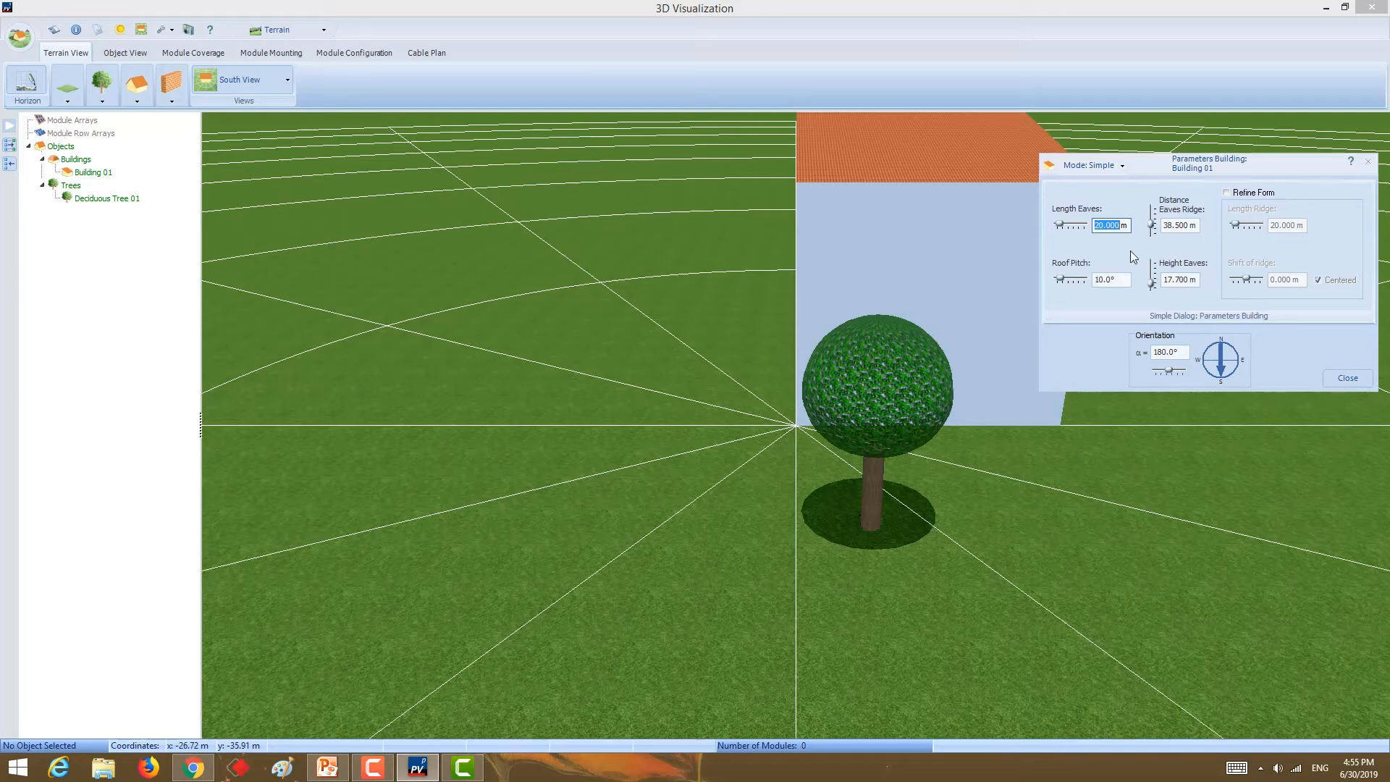
click(1172, 281)
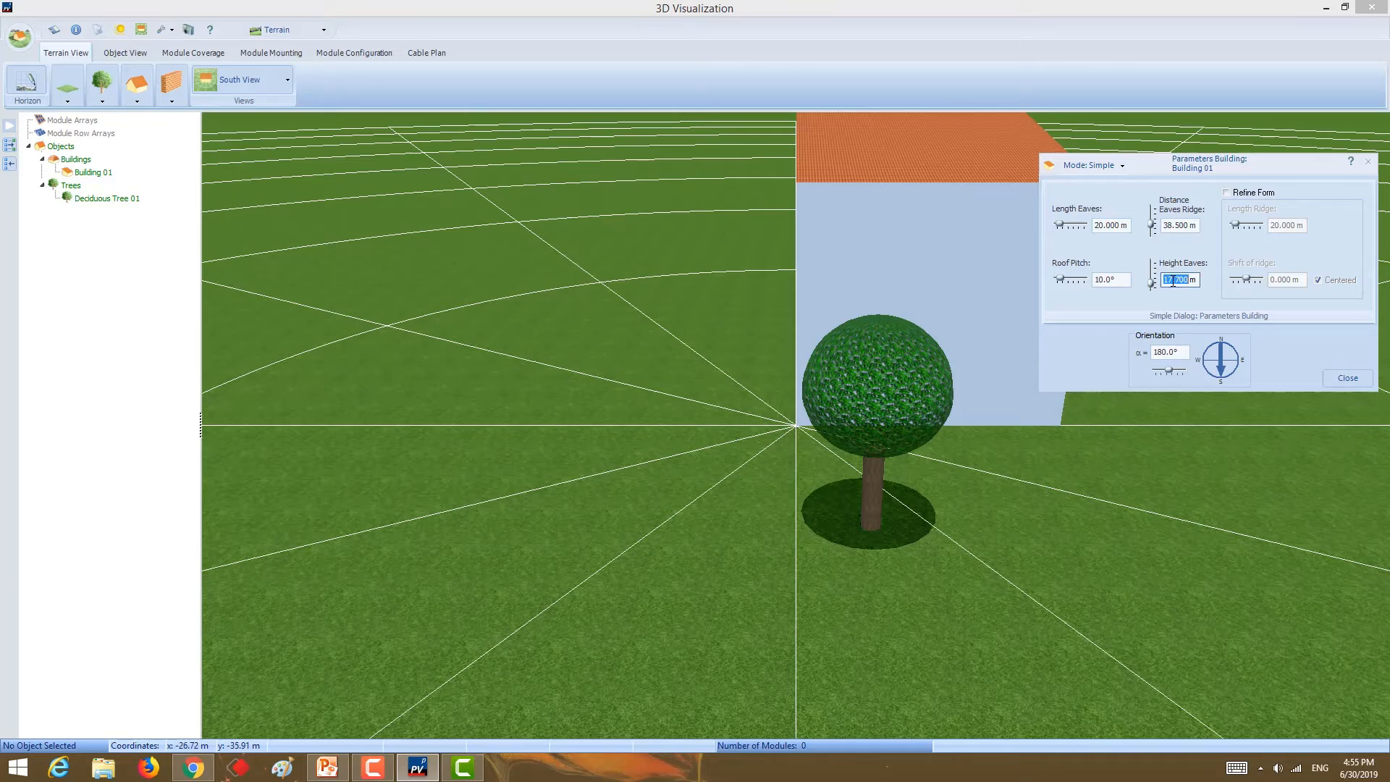
text(4)
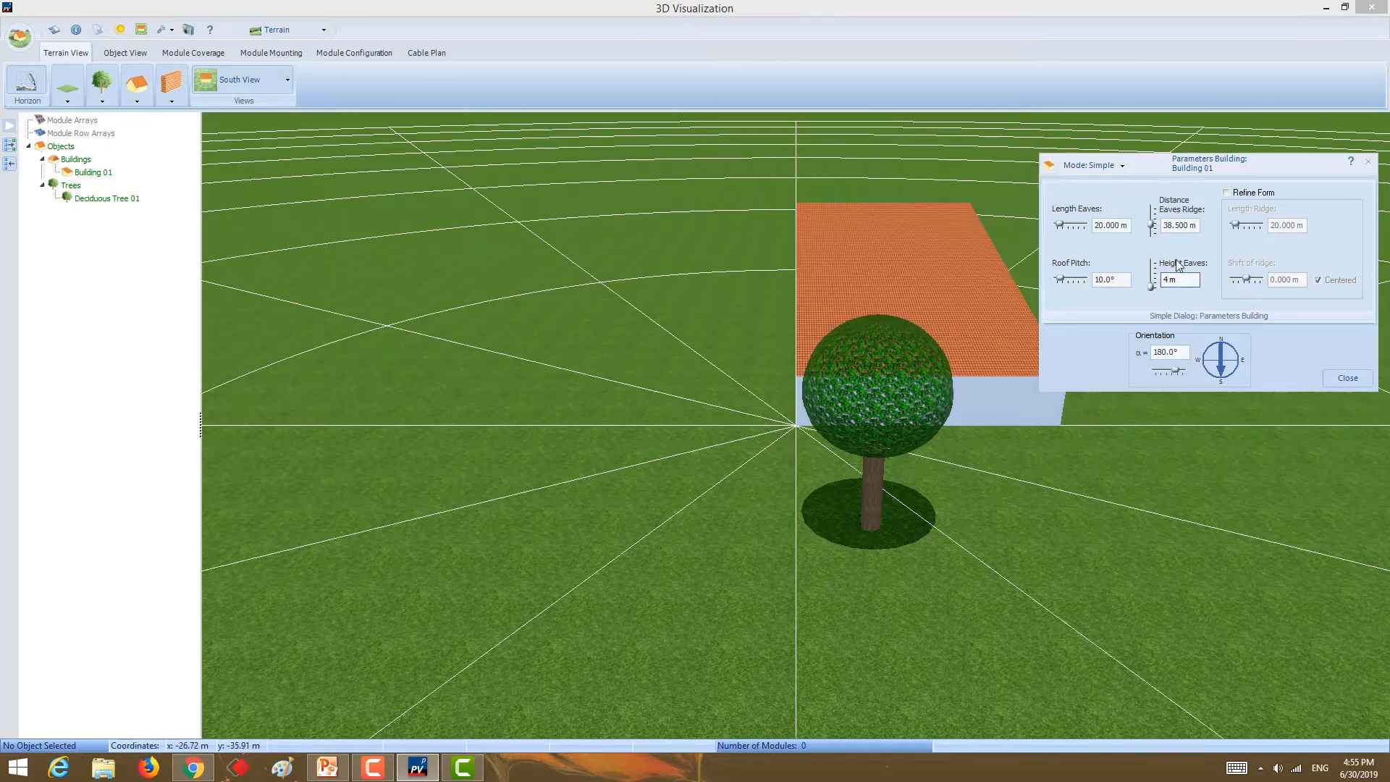
click(1172, 226)
key(BackSpace)
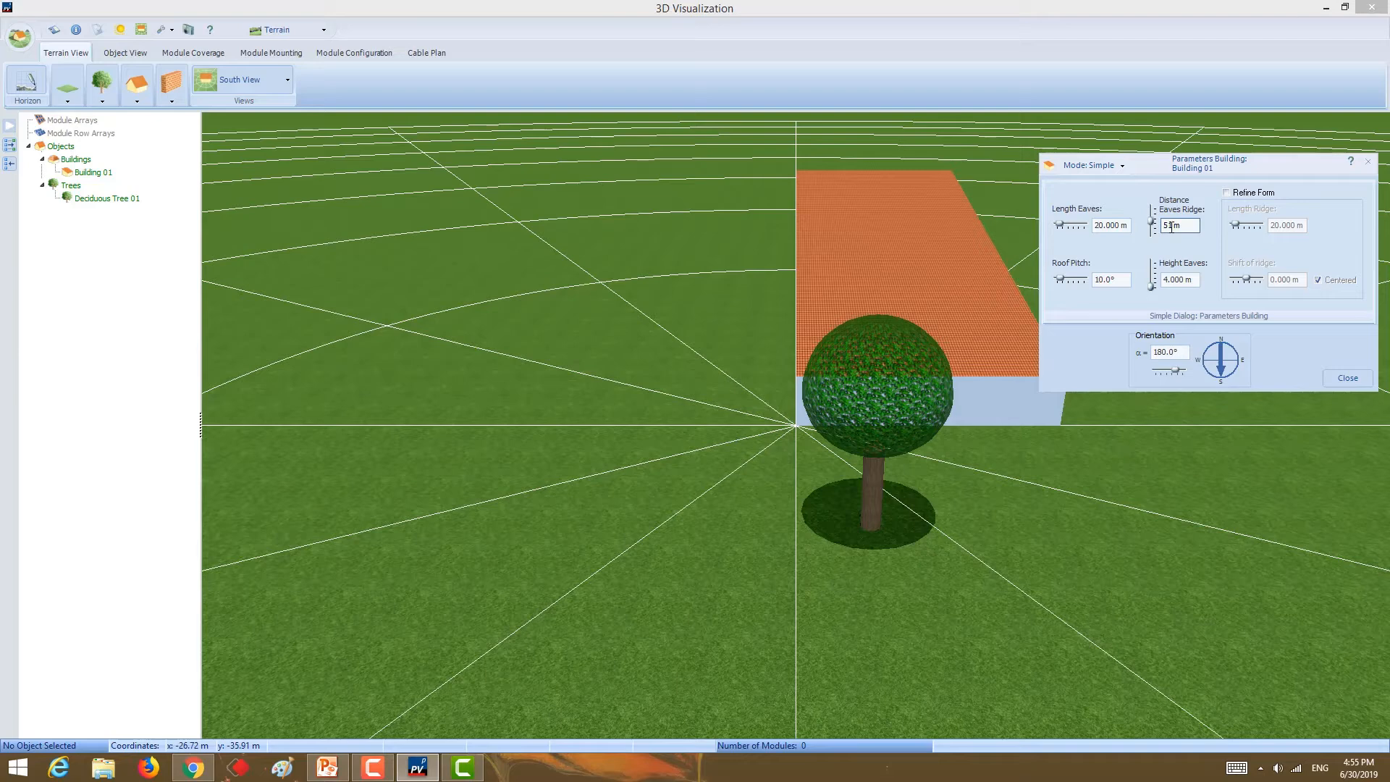
text(15)
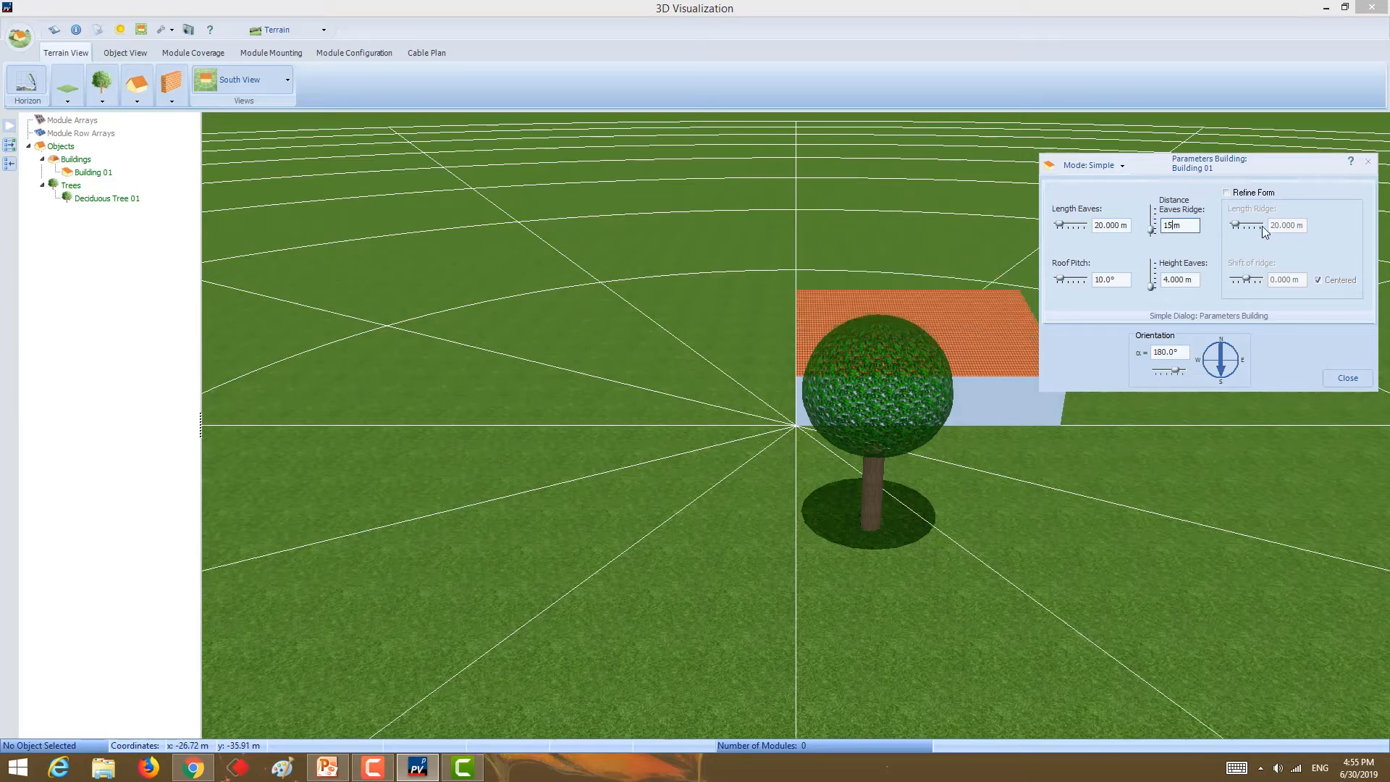
click(1345, 378)
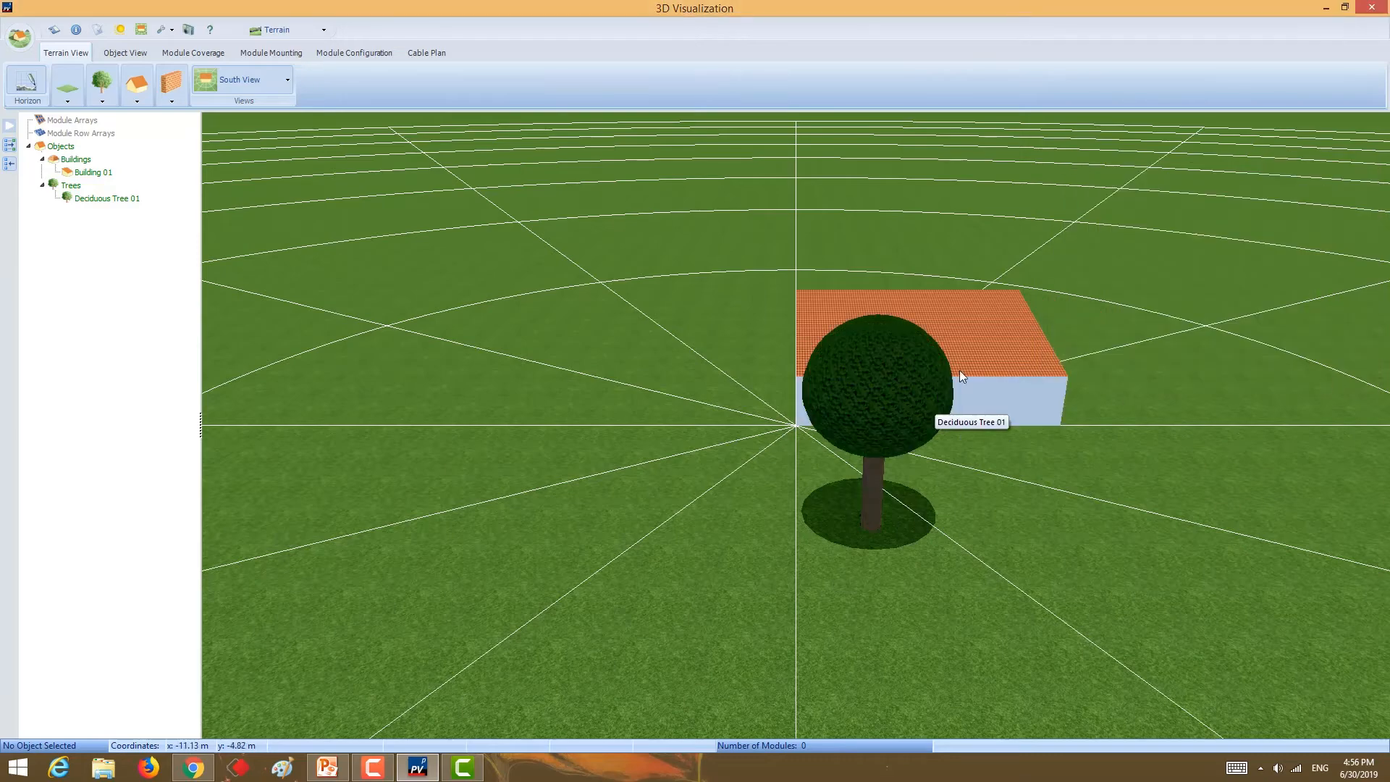
- Show the building's roof in the object view and examine the available chimney, vent and restricted-area objects
click(129, 52)
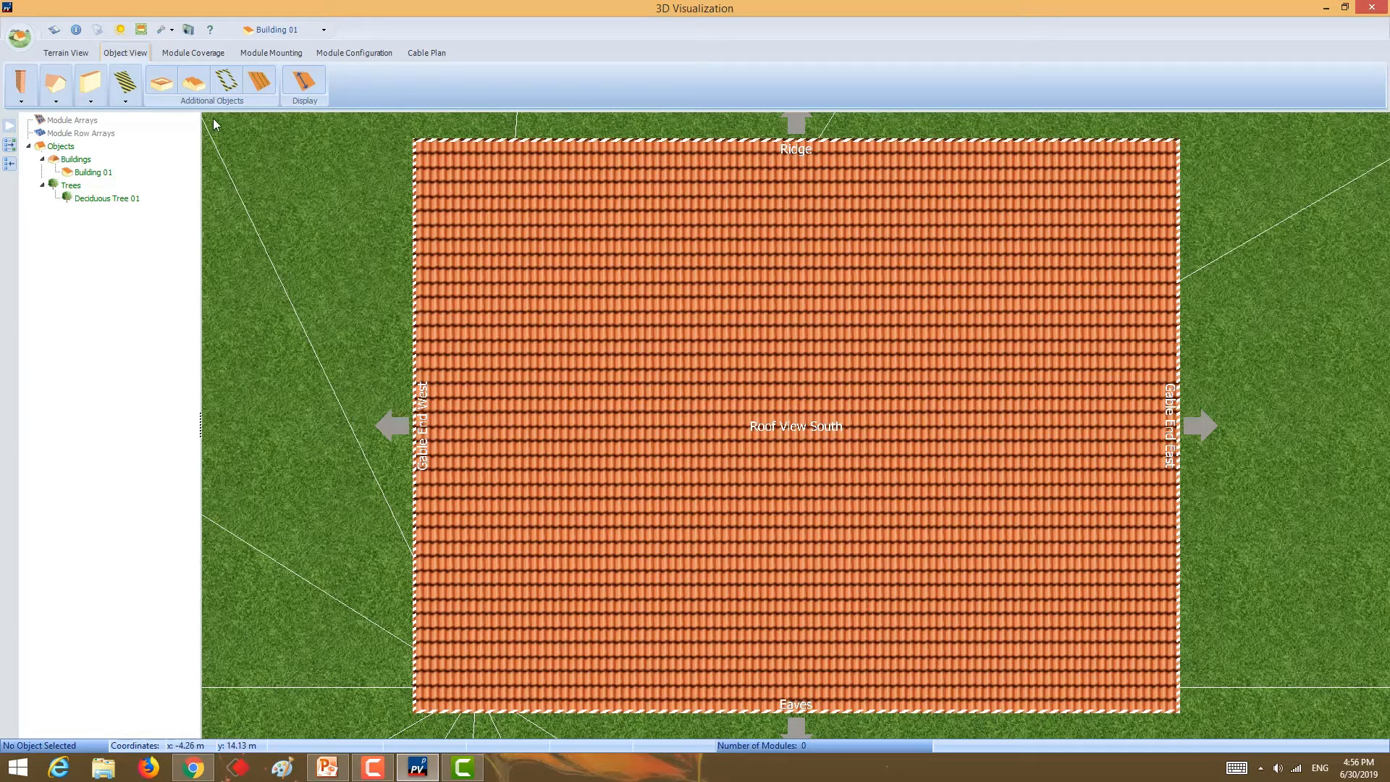
click(125, 82)
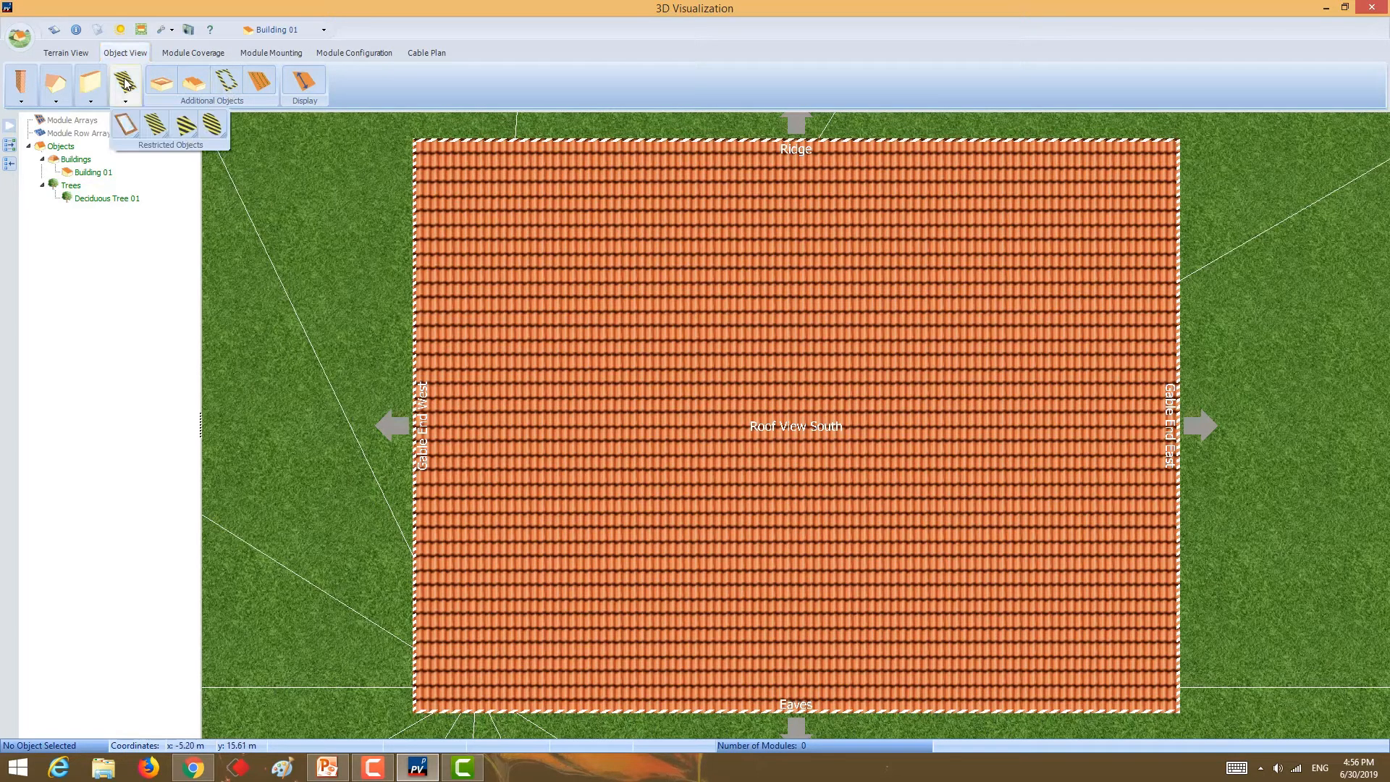
click(21, 92)
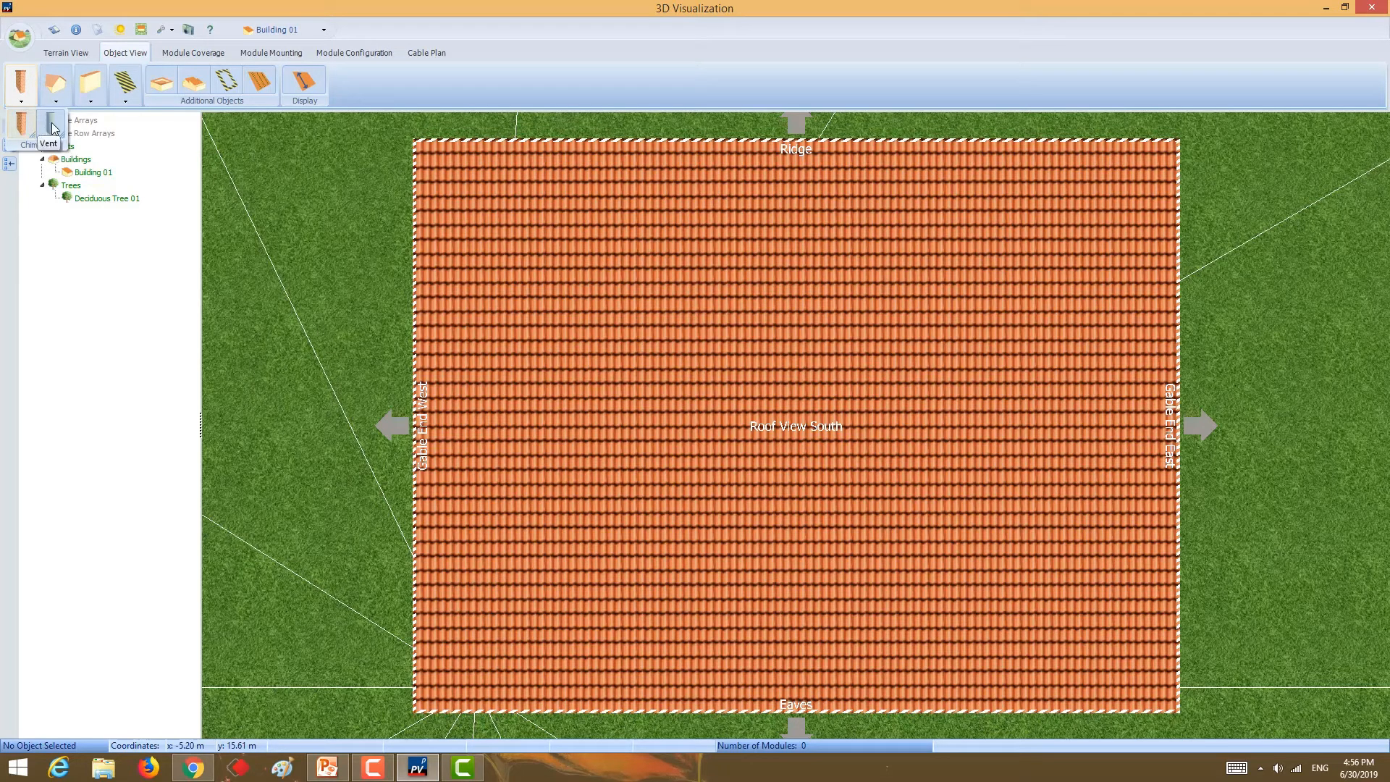
click(227, 87)
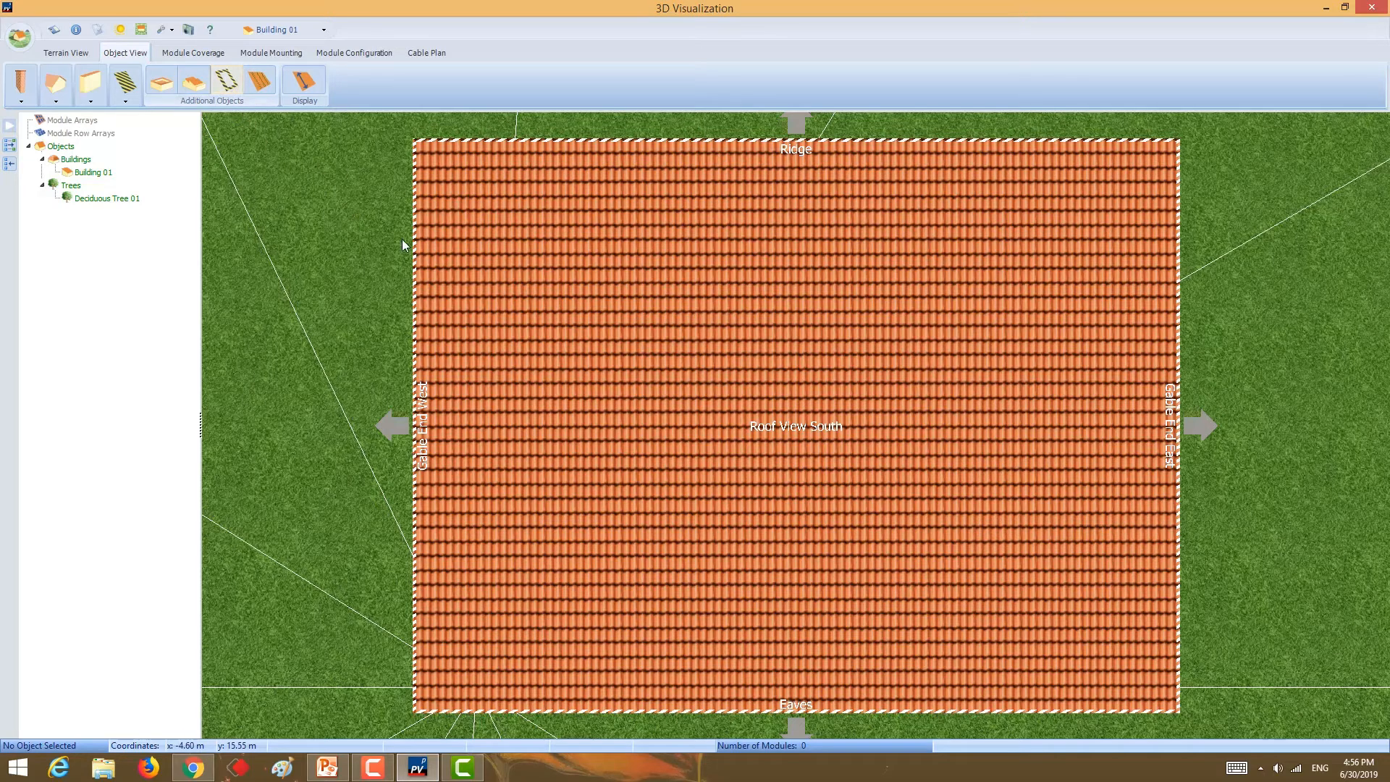
click(232, 77)
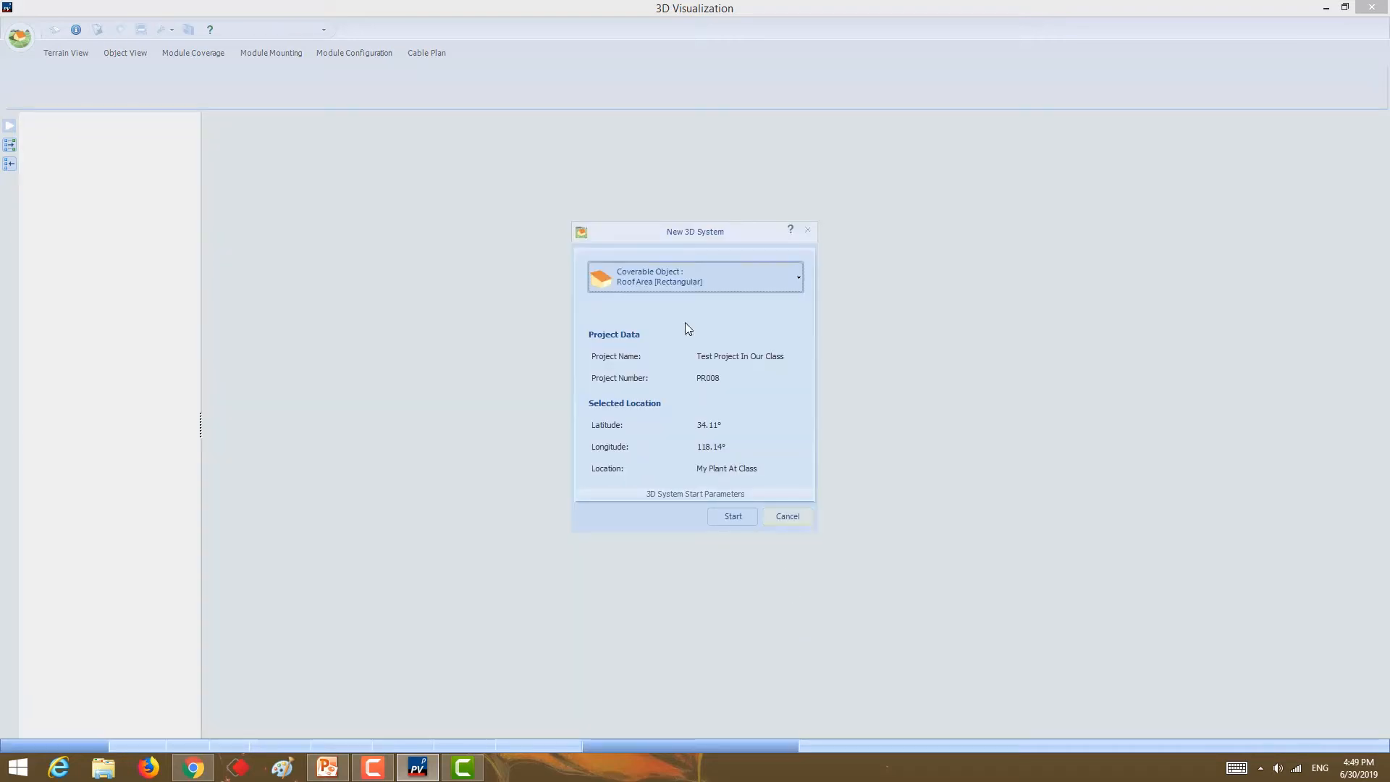
- Start a new 3D system with a complex building with pitched roof as the coverable object
click(690, 279)
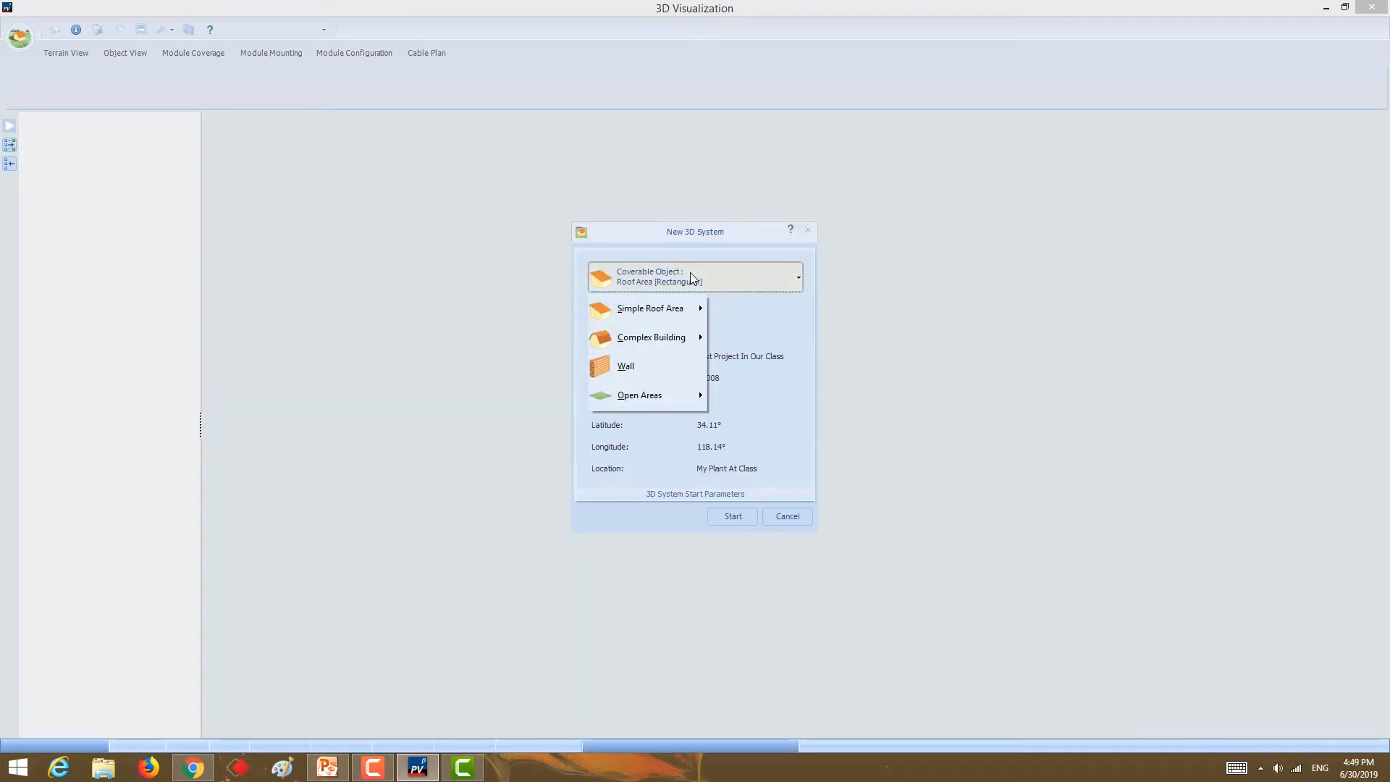
mouse_move(659, 398)
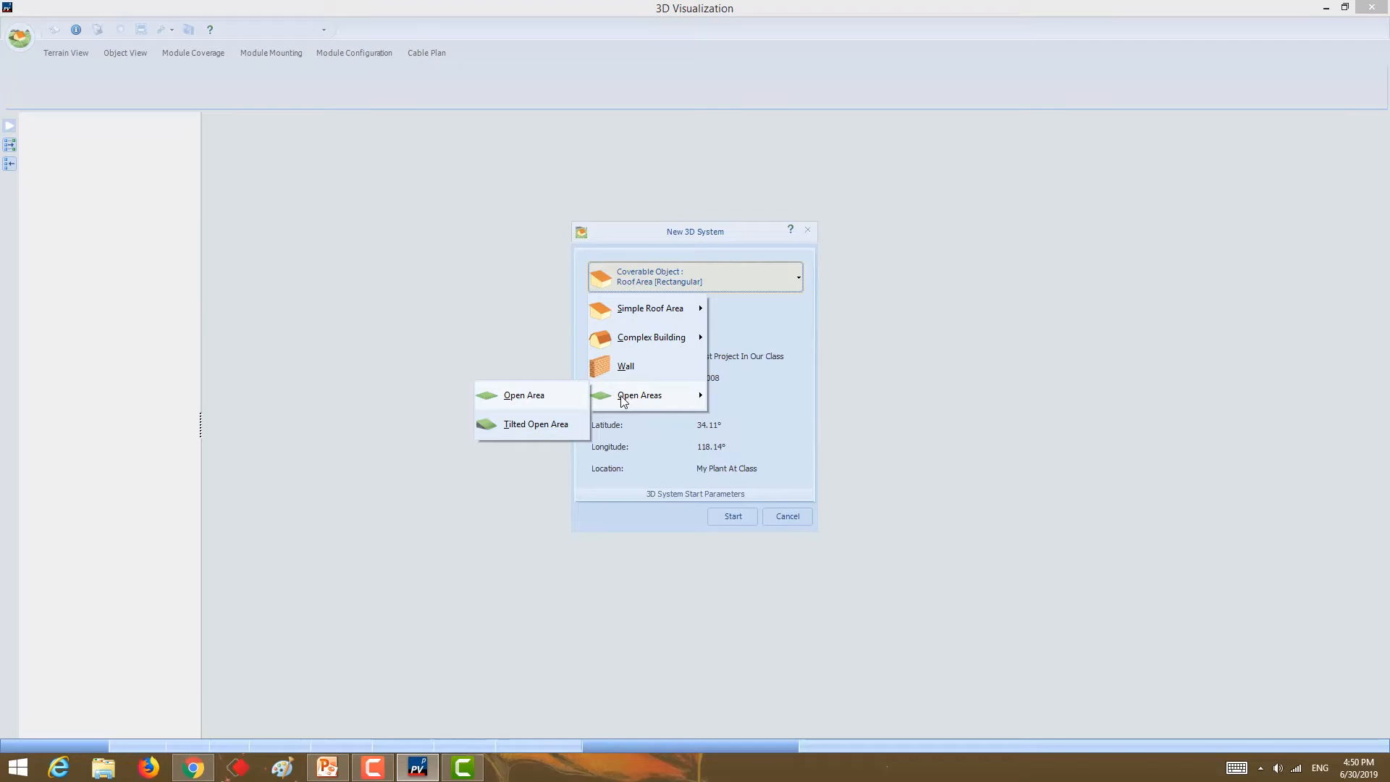
mouse_move(619, 310)
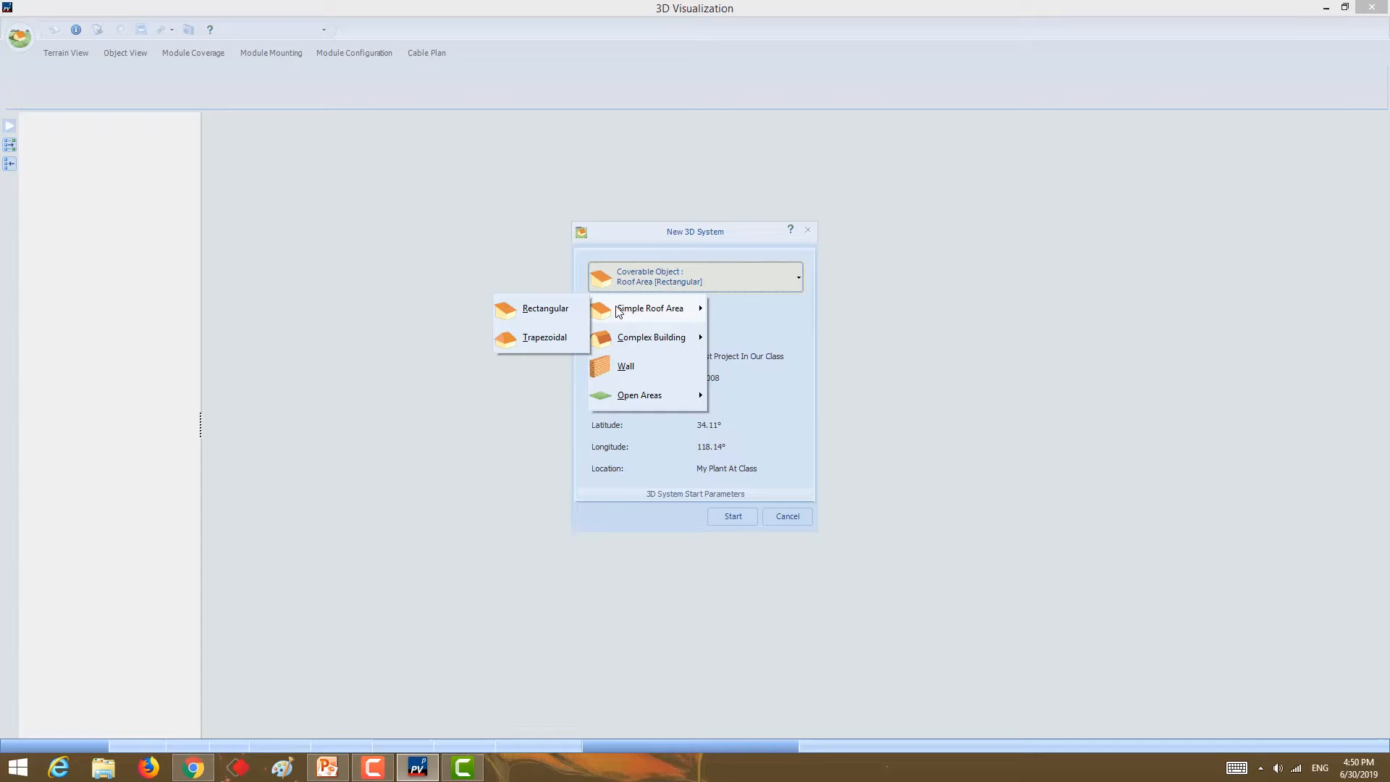
mouse_move(616, 338)
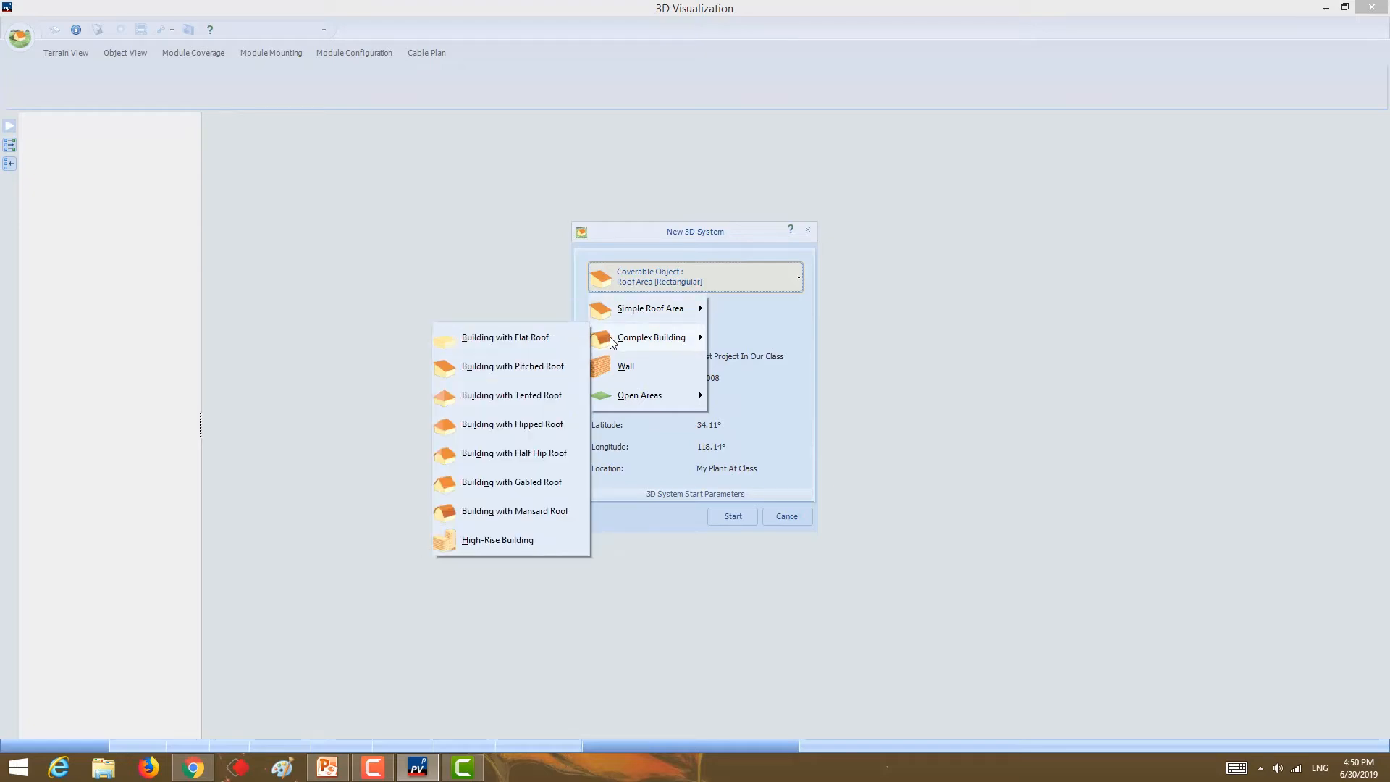
click(514, 366)
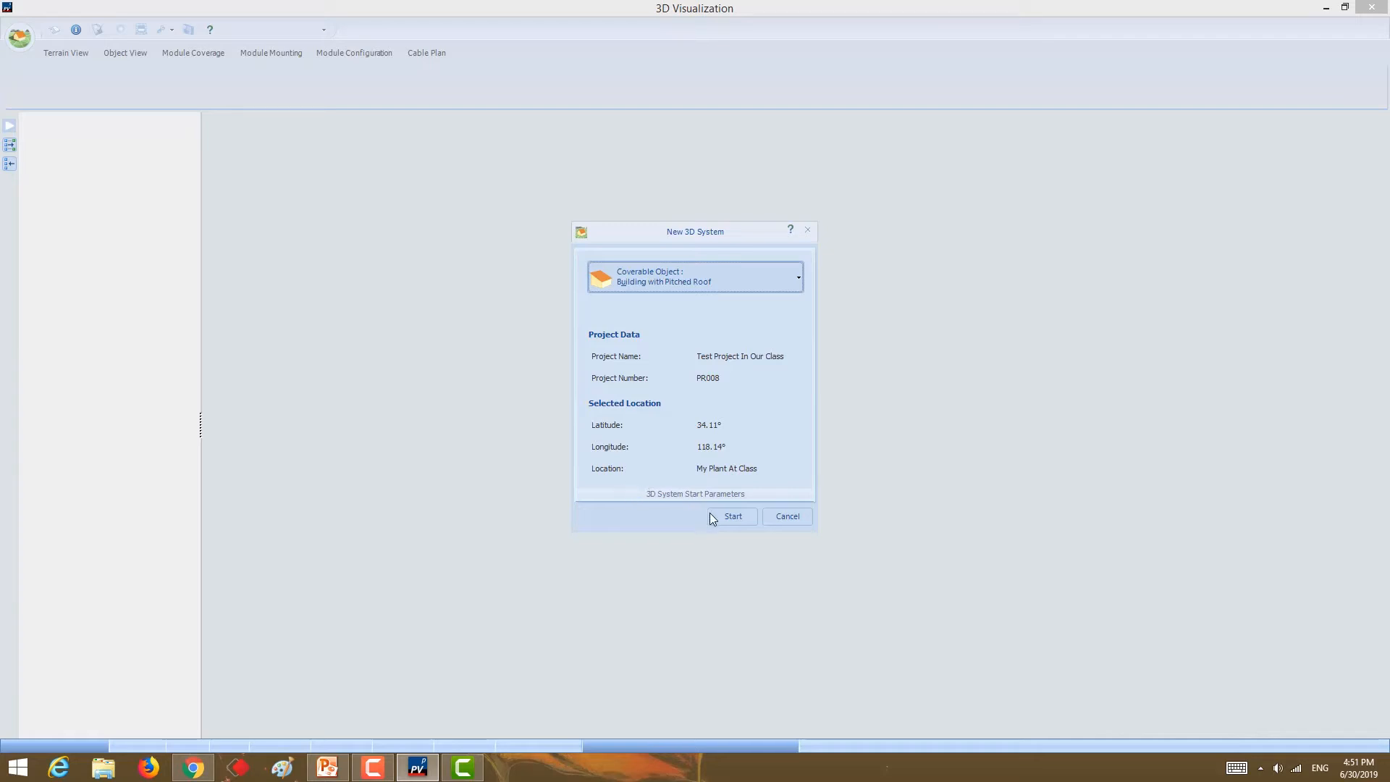
click(732, 516)
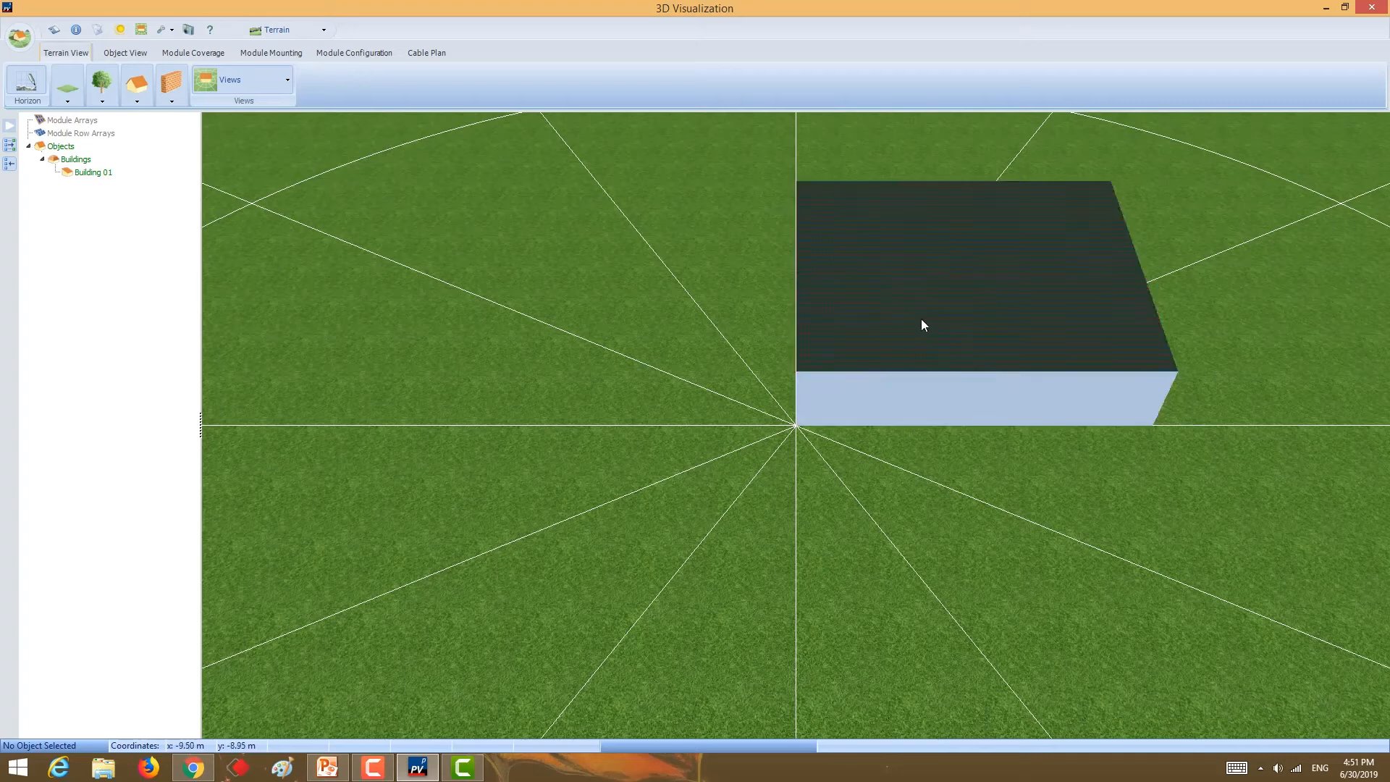
- Examine the building from the north, west and overhead views, ending on the south view
scroll(1057, 301, down, 1)
scroll(1057, 306, down, 3)
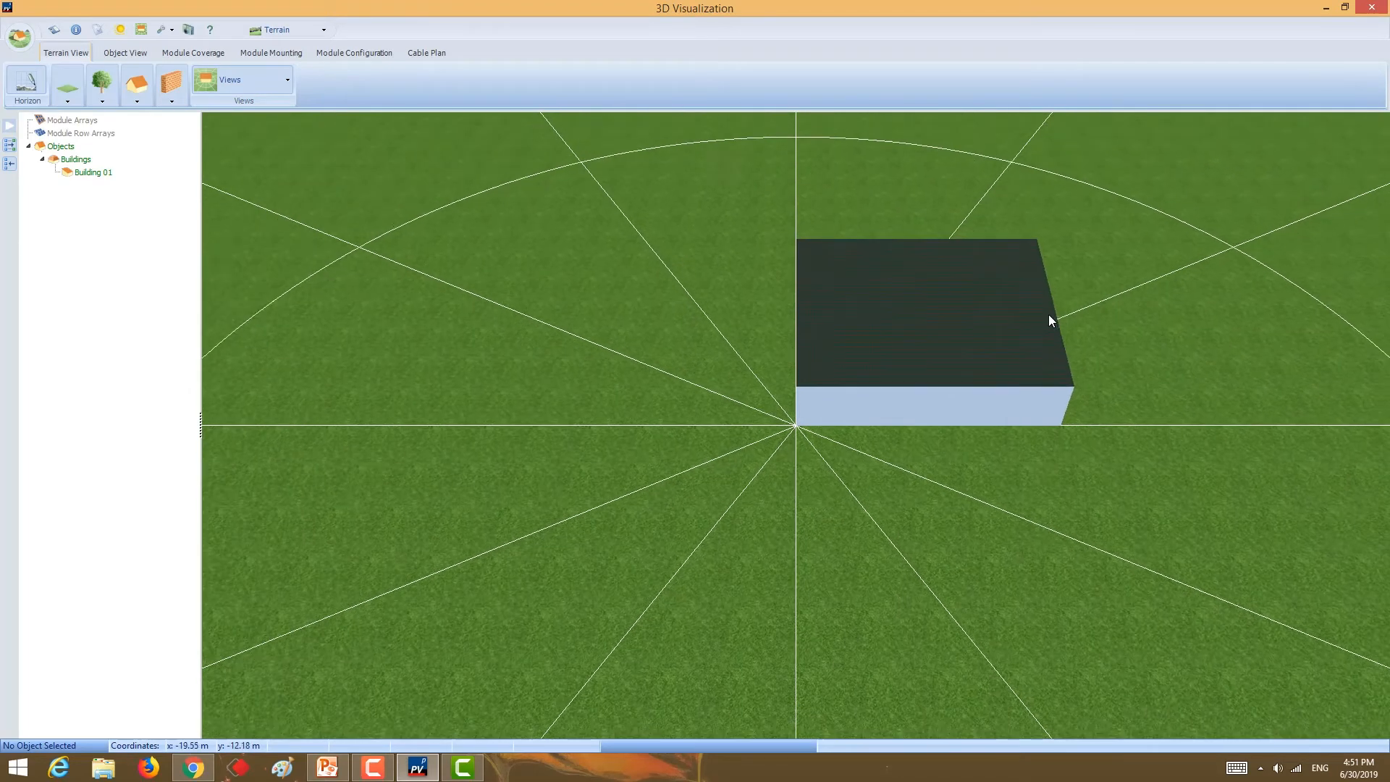
scroll(957, 316, up, 4)
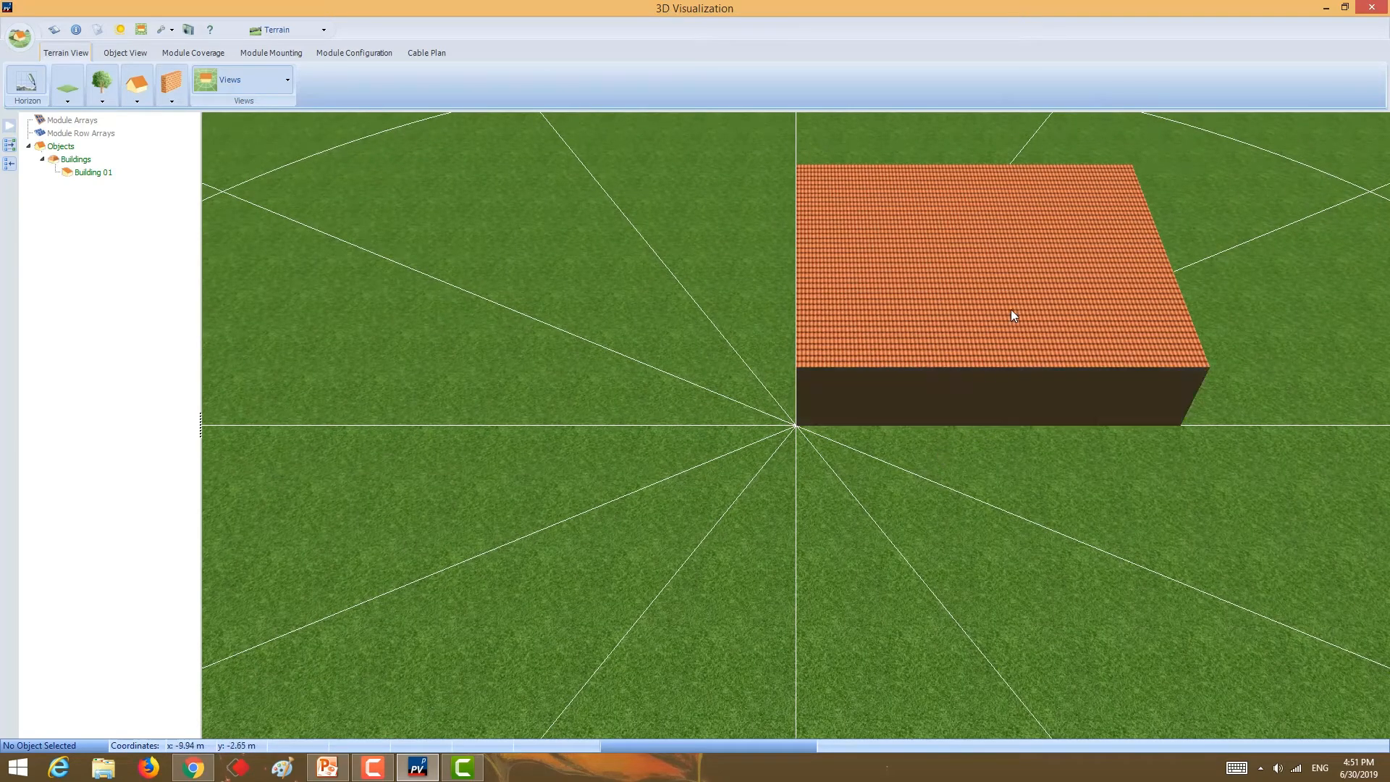
scroll(748, 433, down, 1)
scroll(748, 429, down, 1)
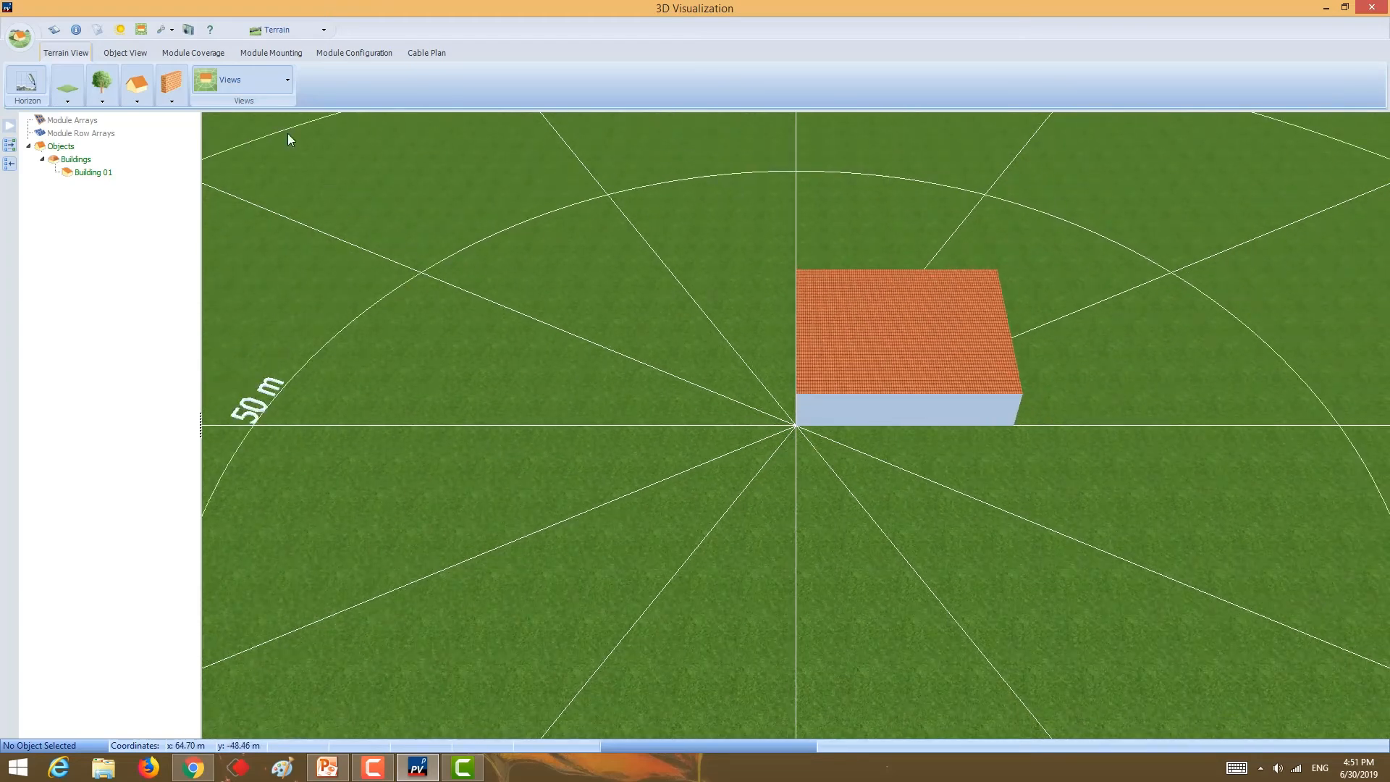
click(216, 77)
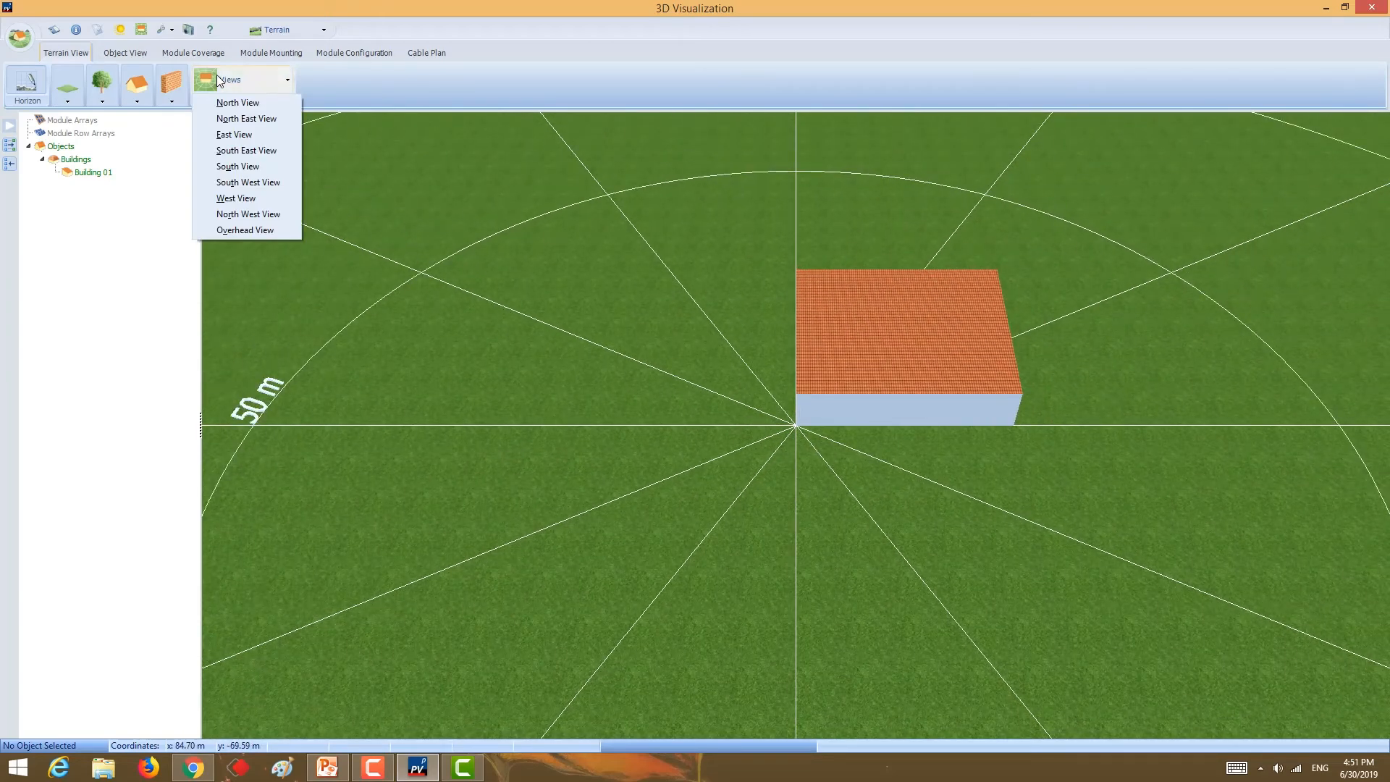
click(241, 103)
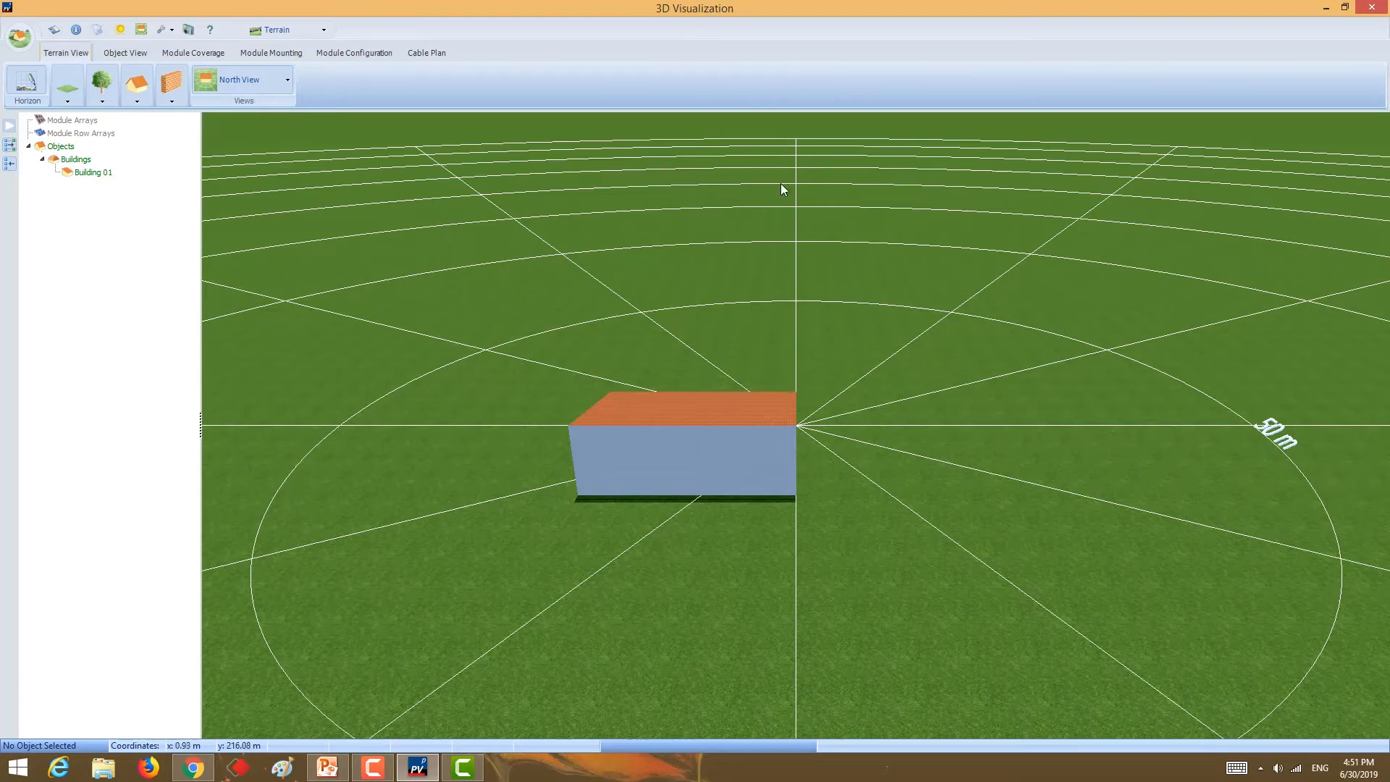
click(240, 80)
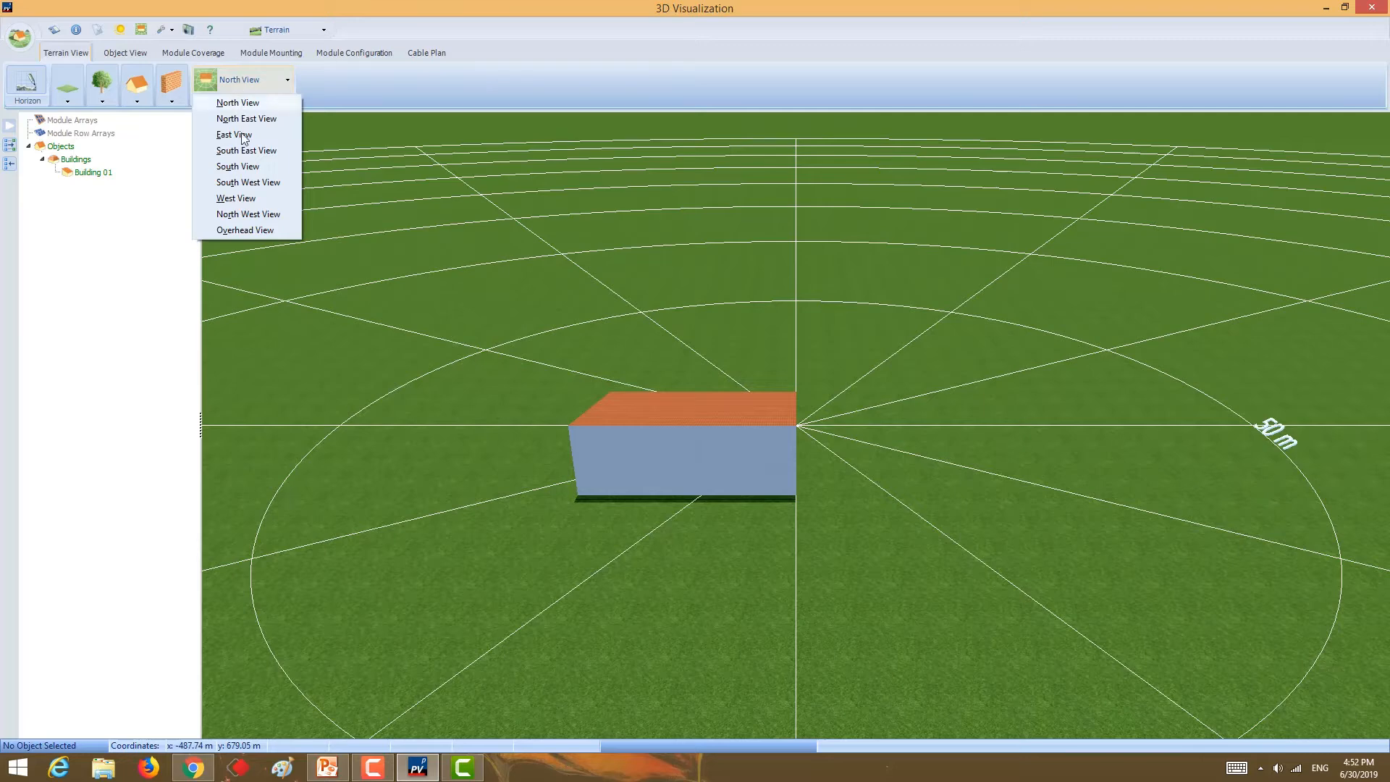
click(243, 198)
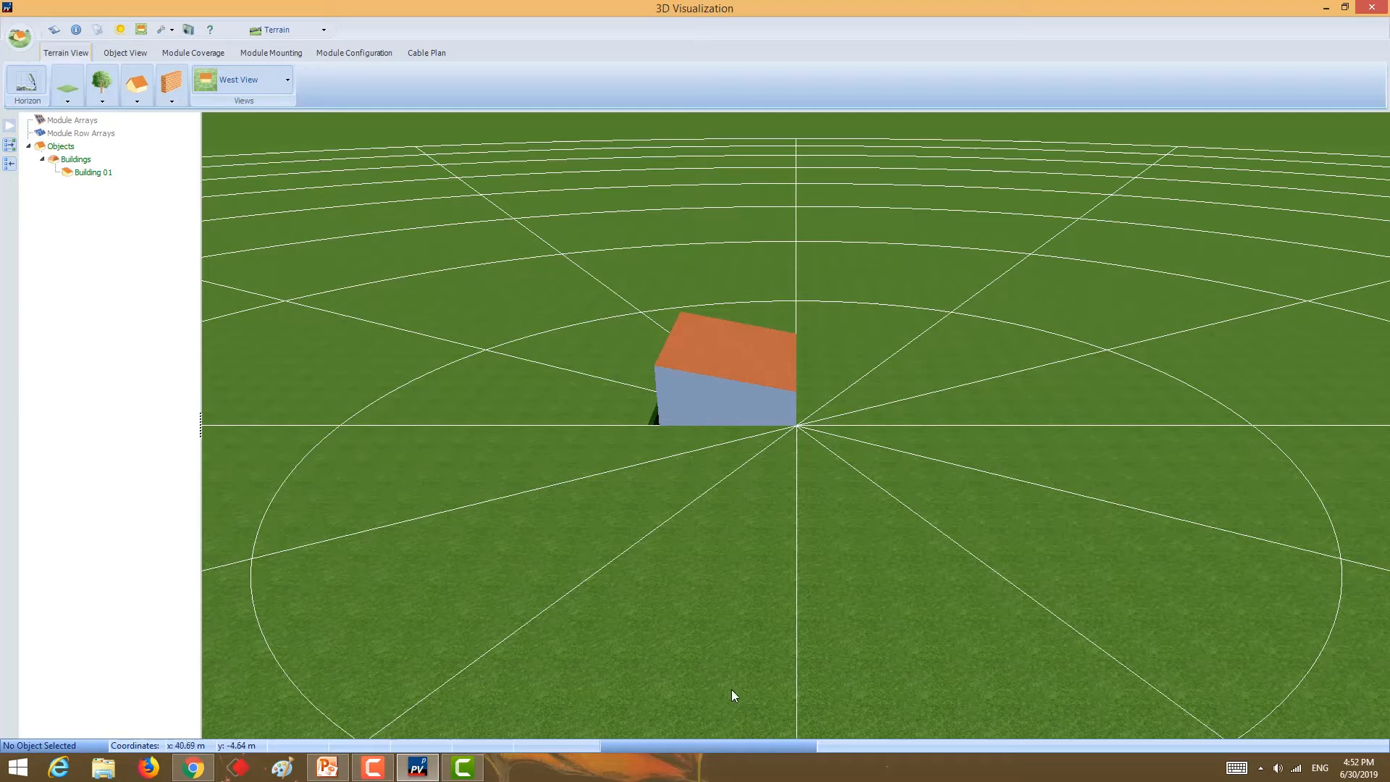
click(239, 80)
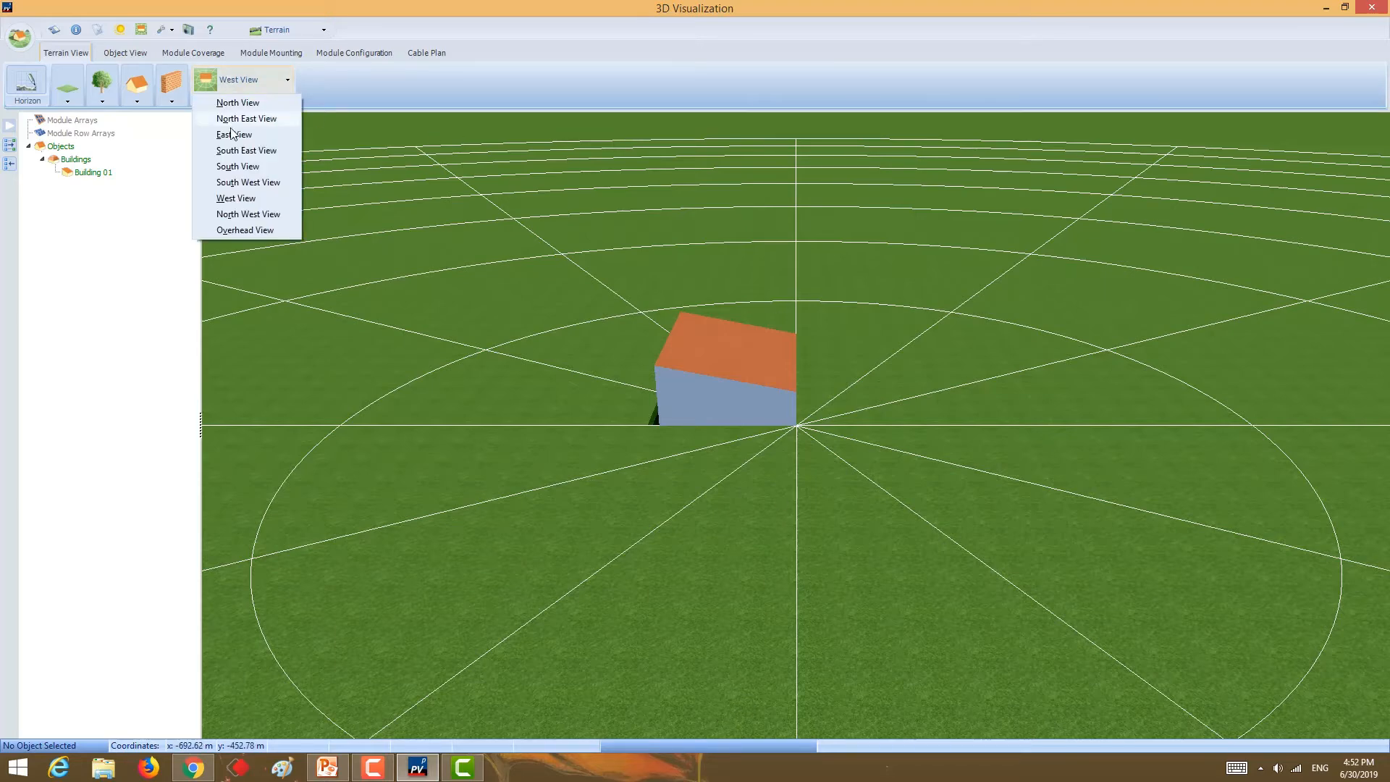
click(244, 230)
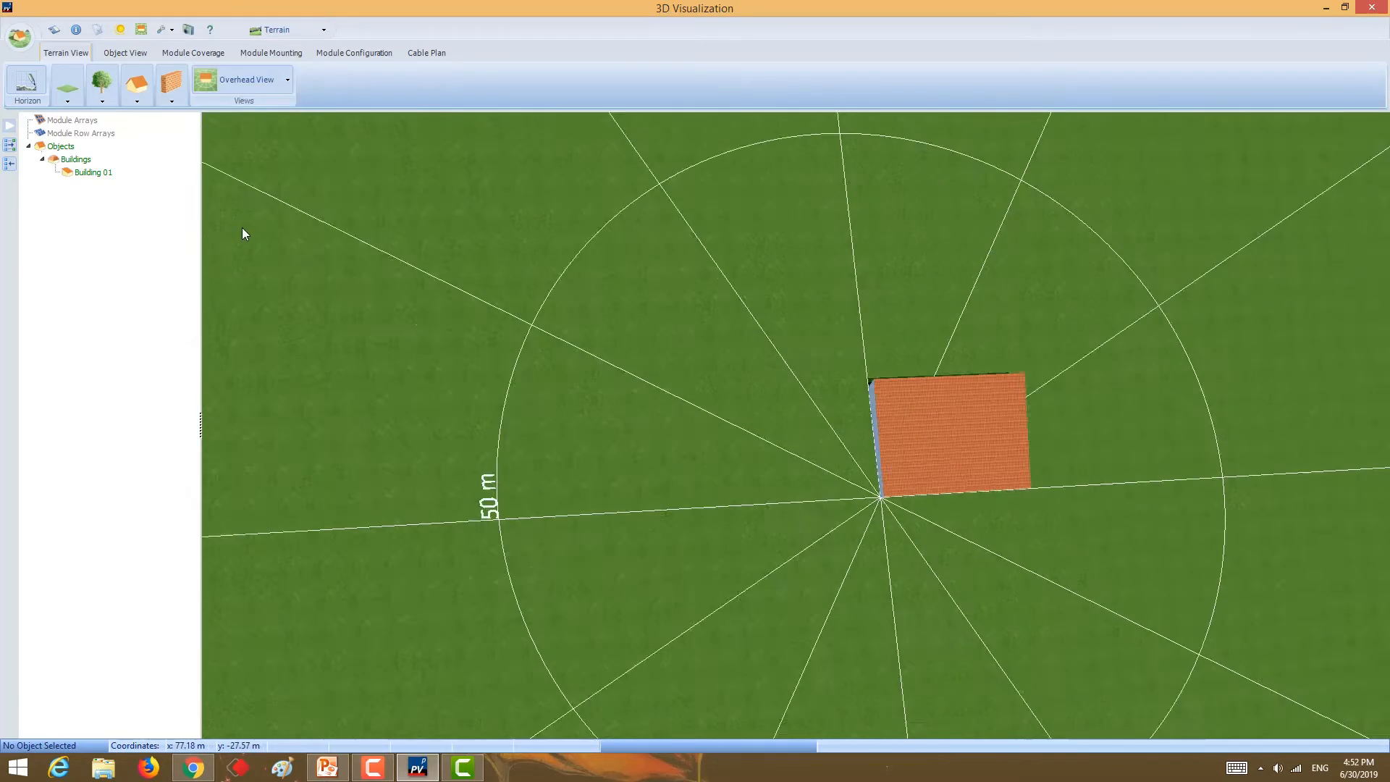
click(271, 81)
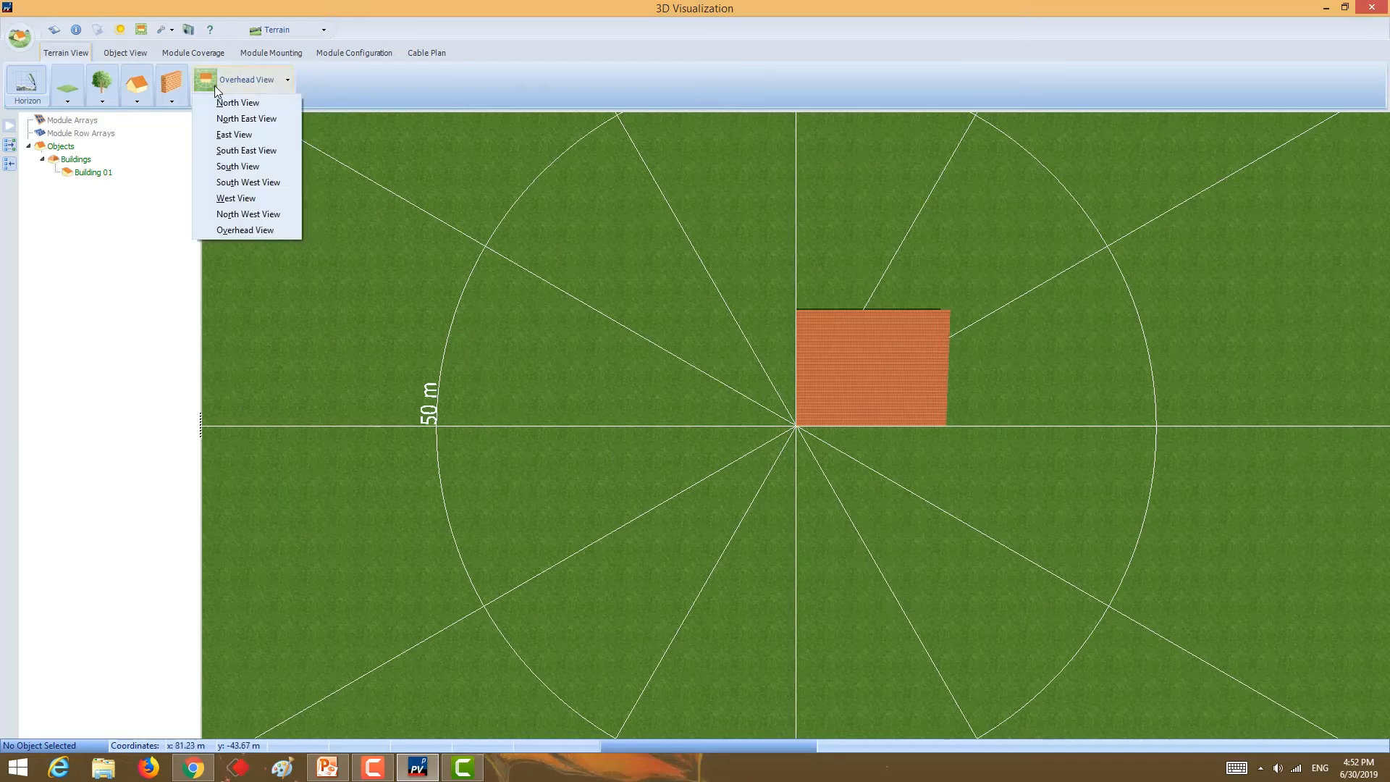
click(240, 166)
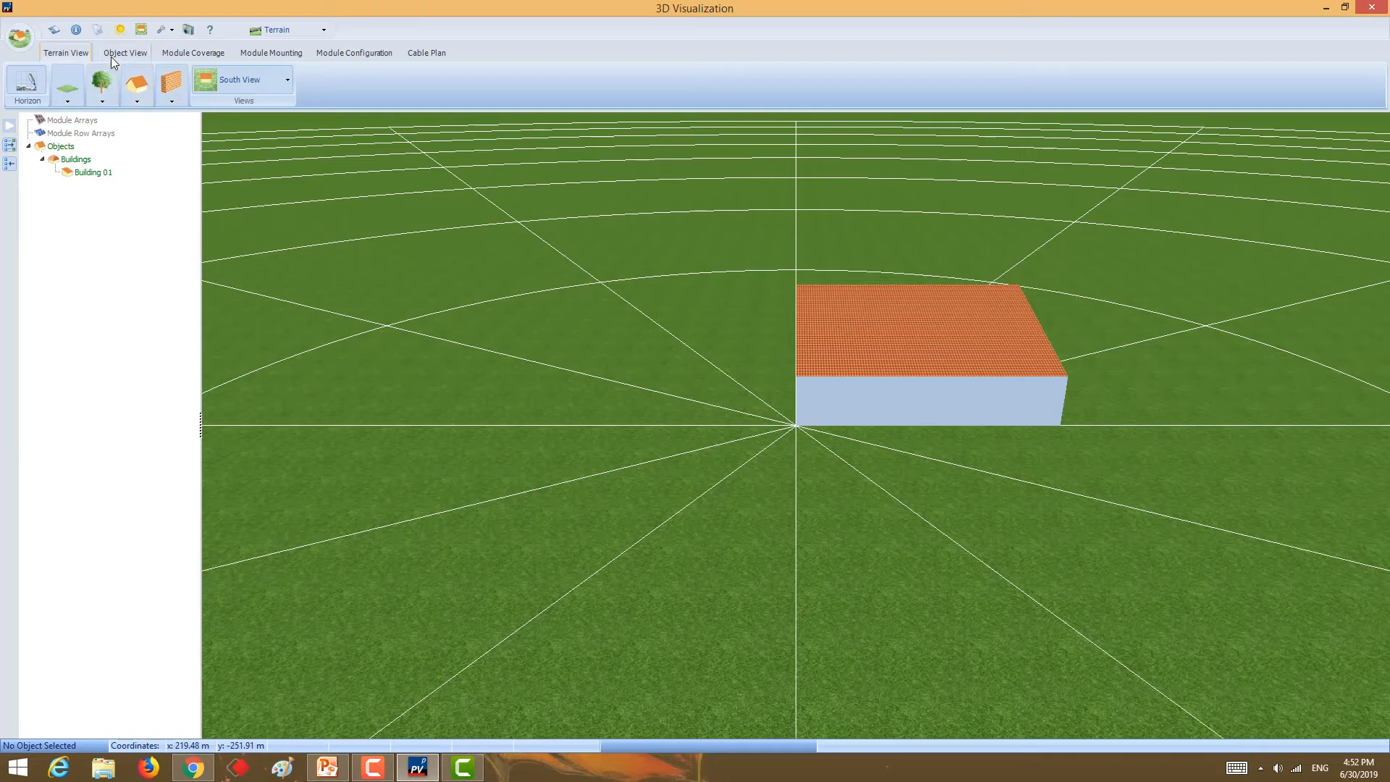
- Place a deciduous tree on the terrain in front of the building, near its southwest corner
click(102, 99)
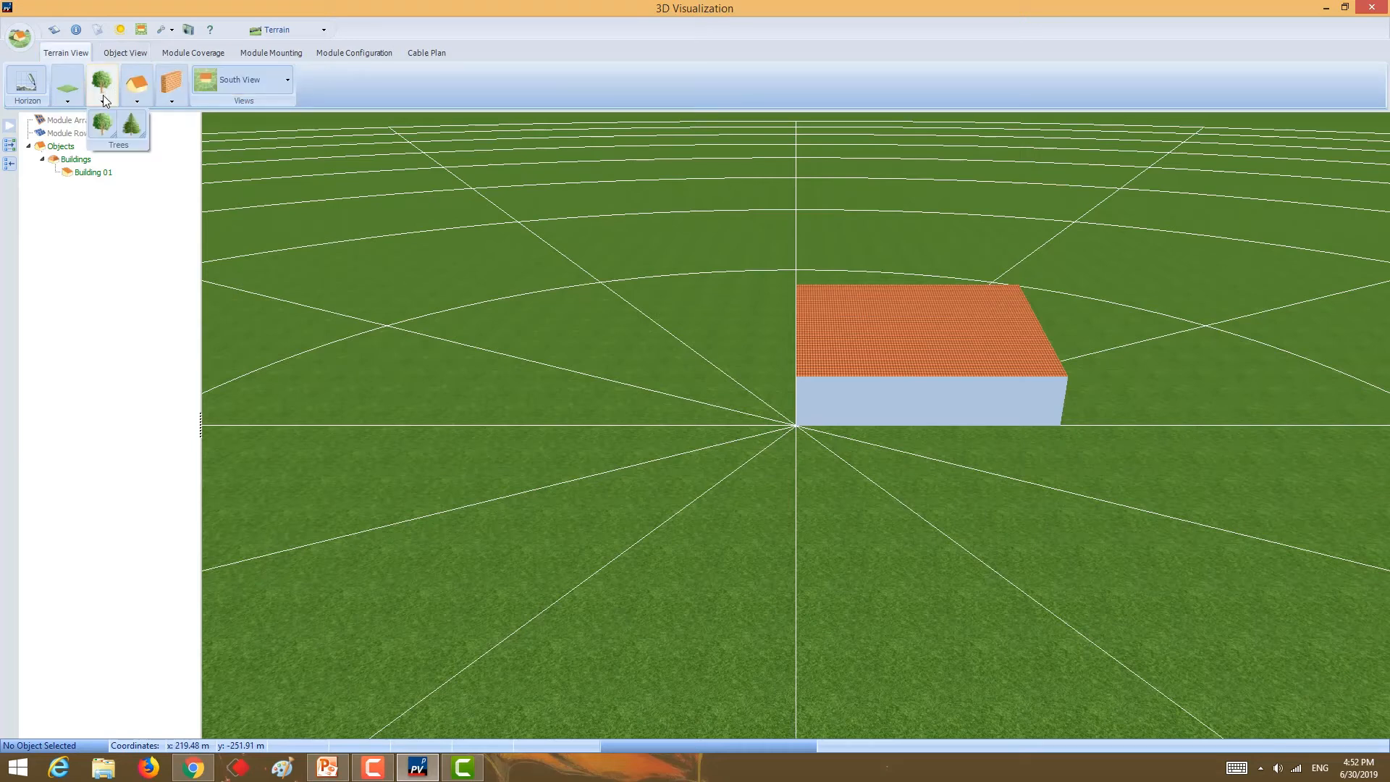
click(102, 124)
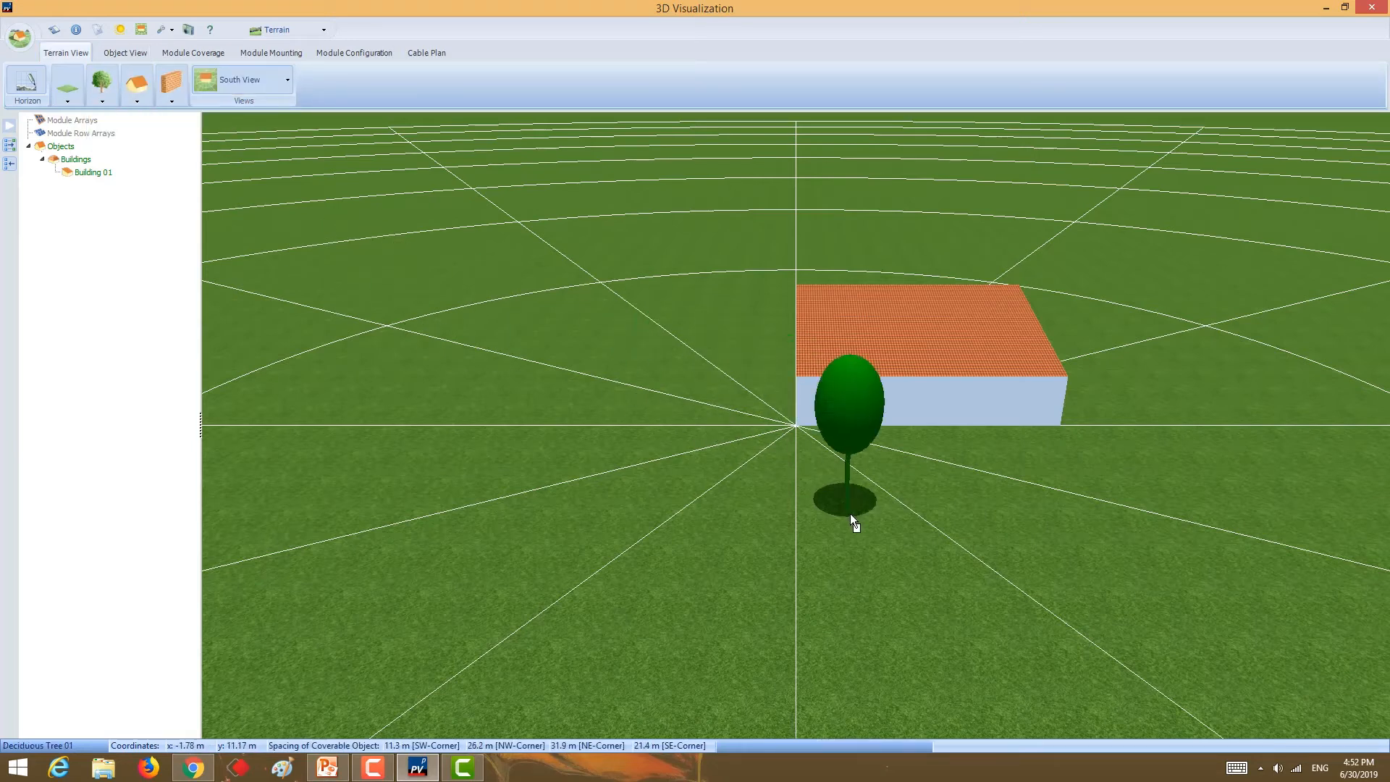
click(851, 515)
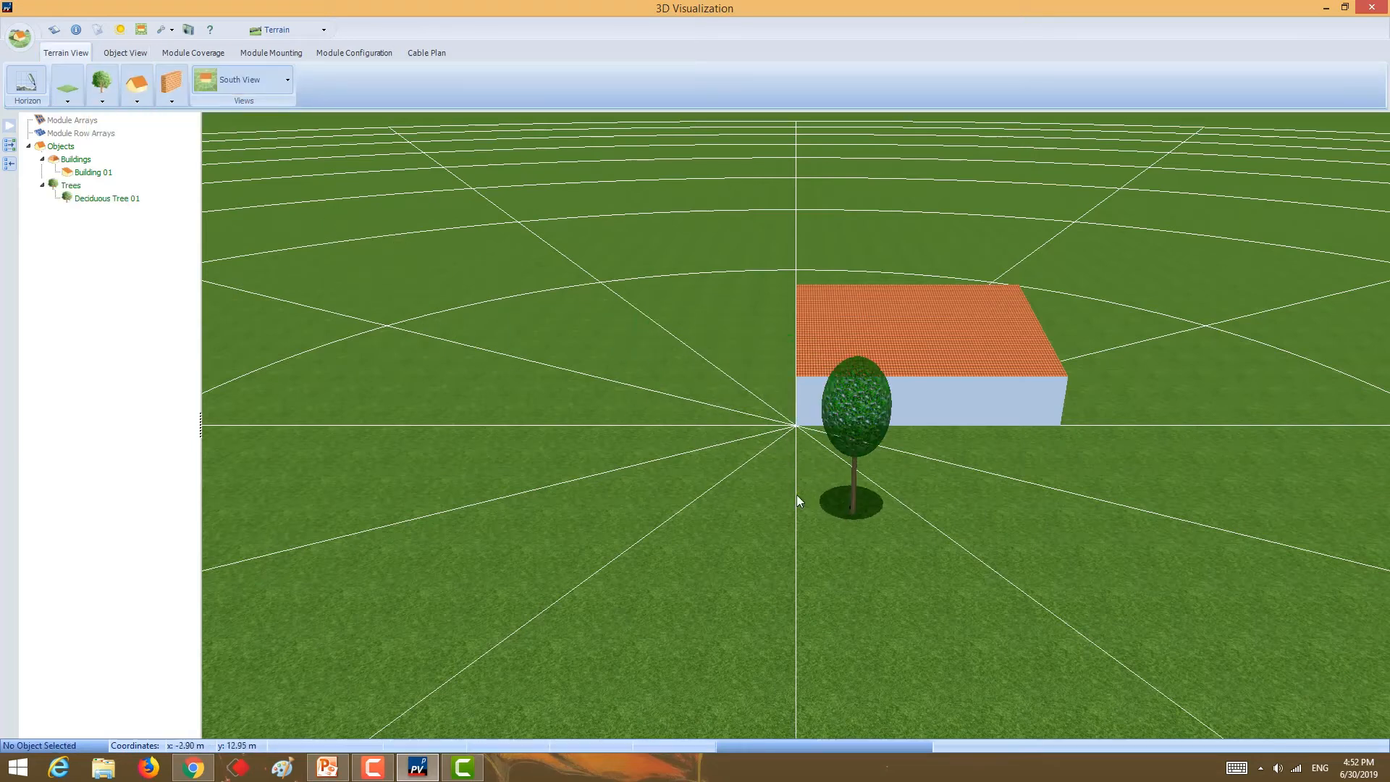
- Place a smokestack and a wall on the terrain in front of the building
click(167, 101)
click(230, 132)
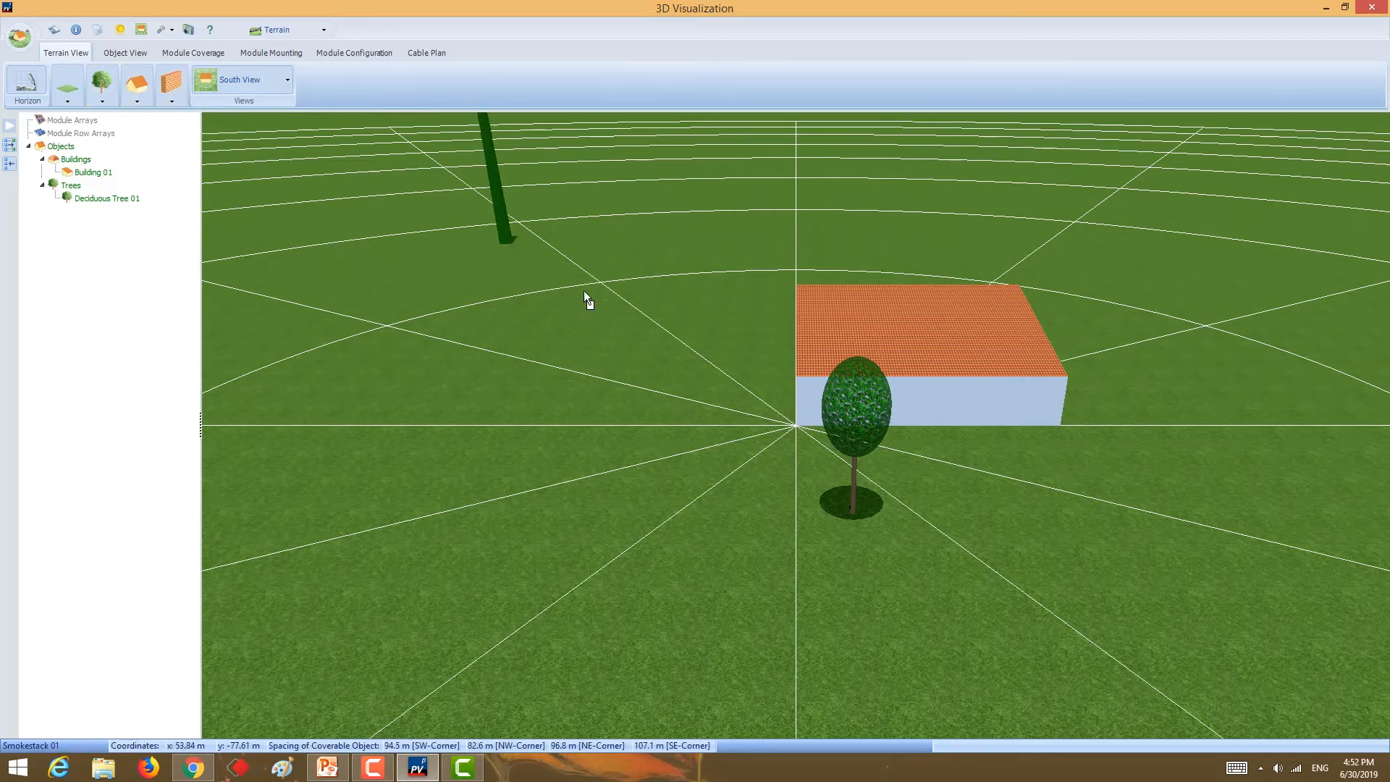
click(993, 553)
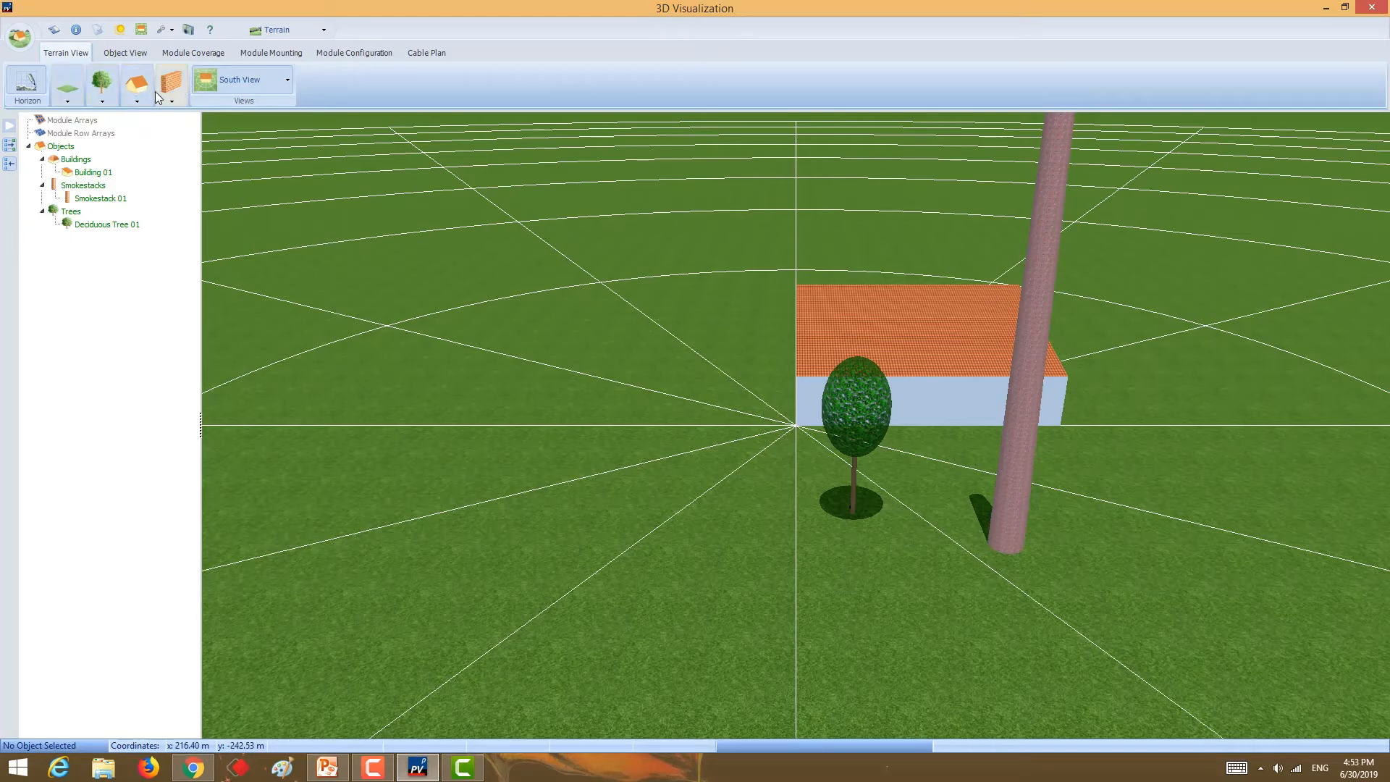
click(178, 94)
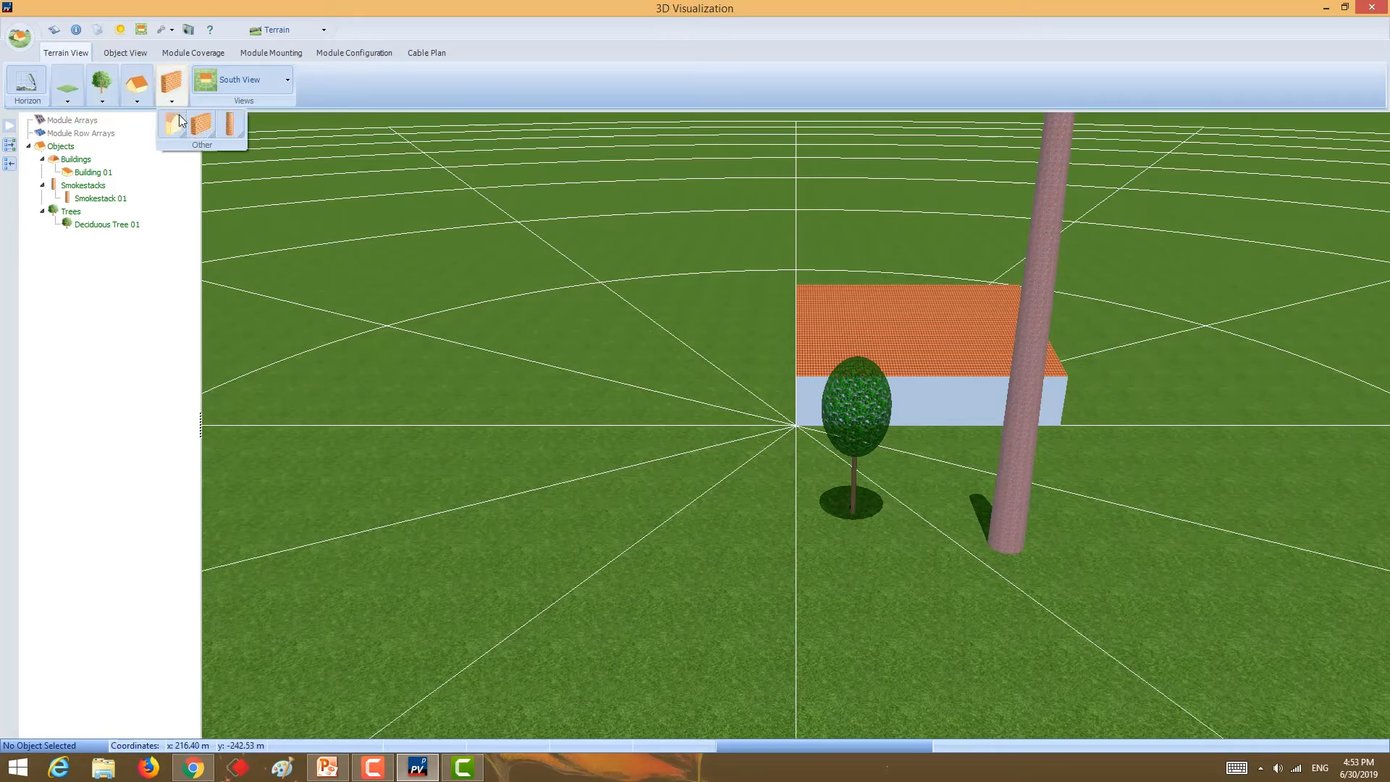
click(196, 129)
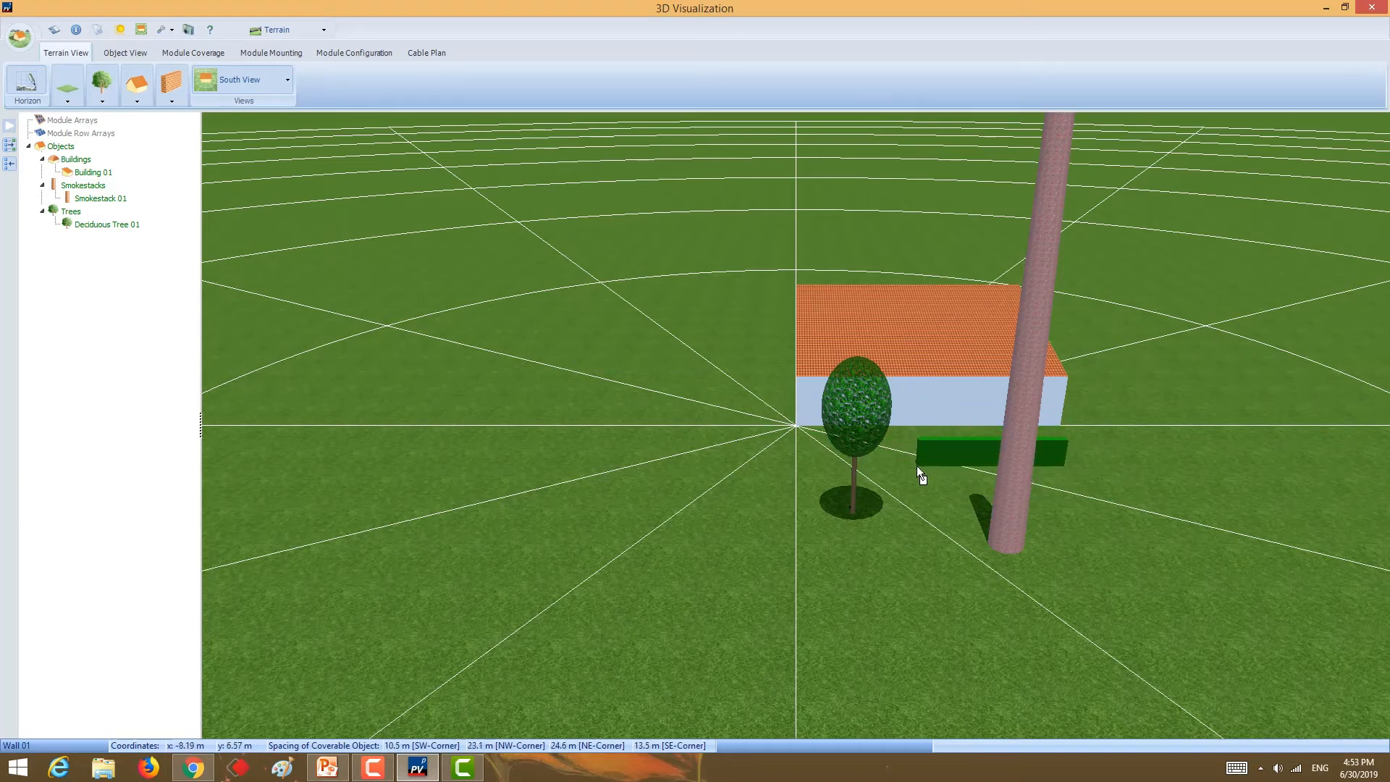
click(918, 470)
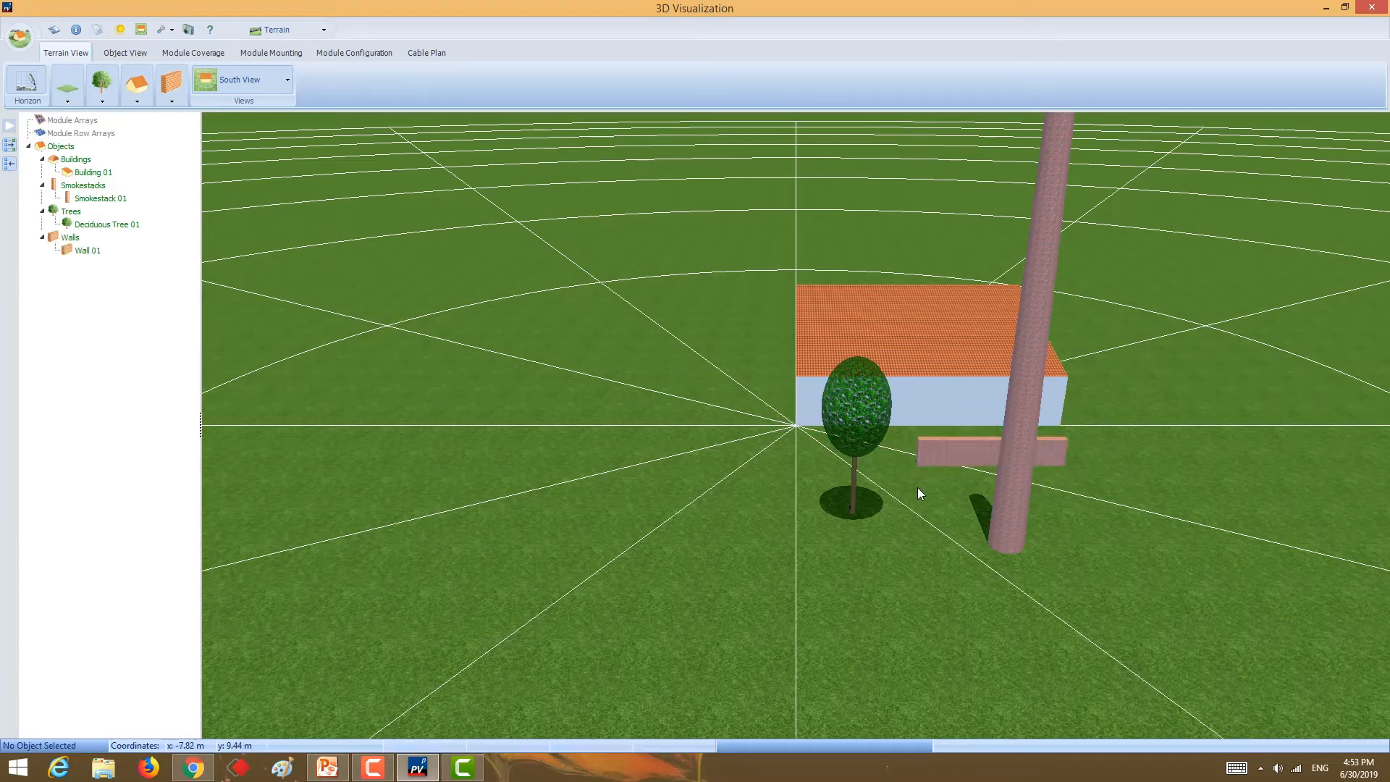
- Delete the wall and the smokestack from the terrain
click(857, 420)
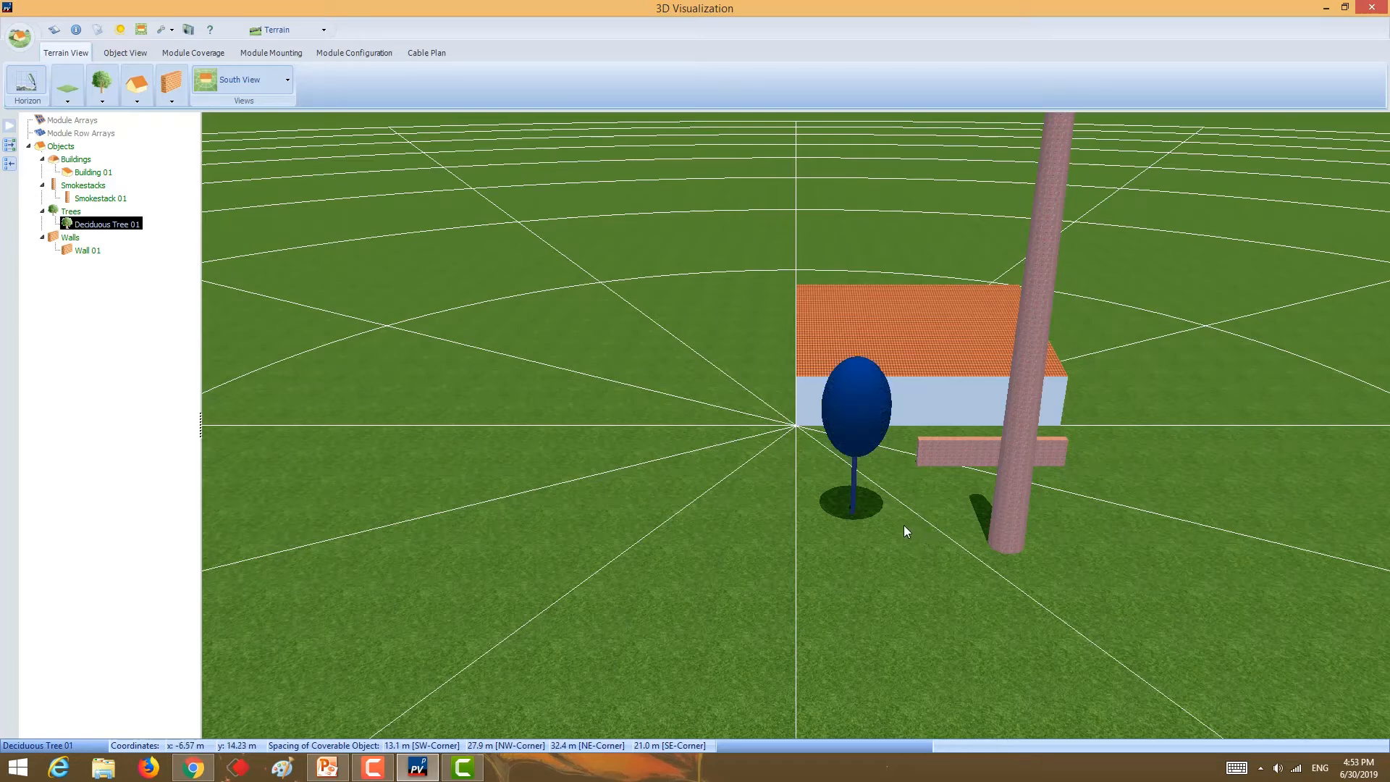
click(977, 449)
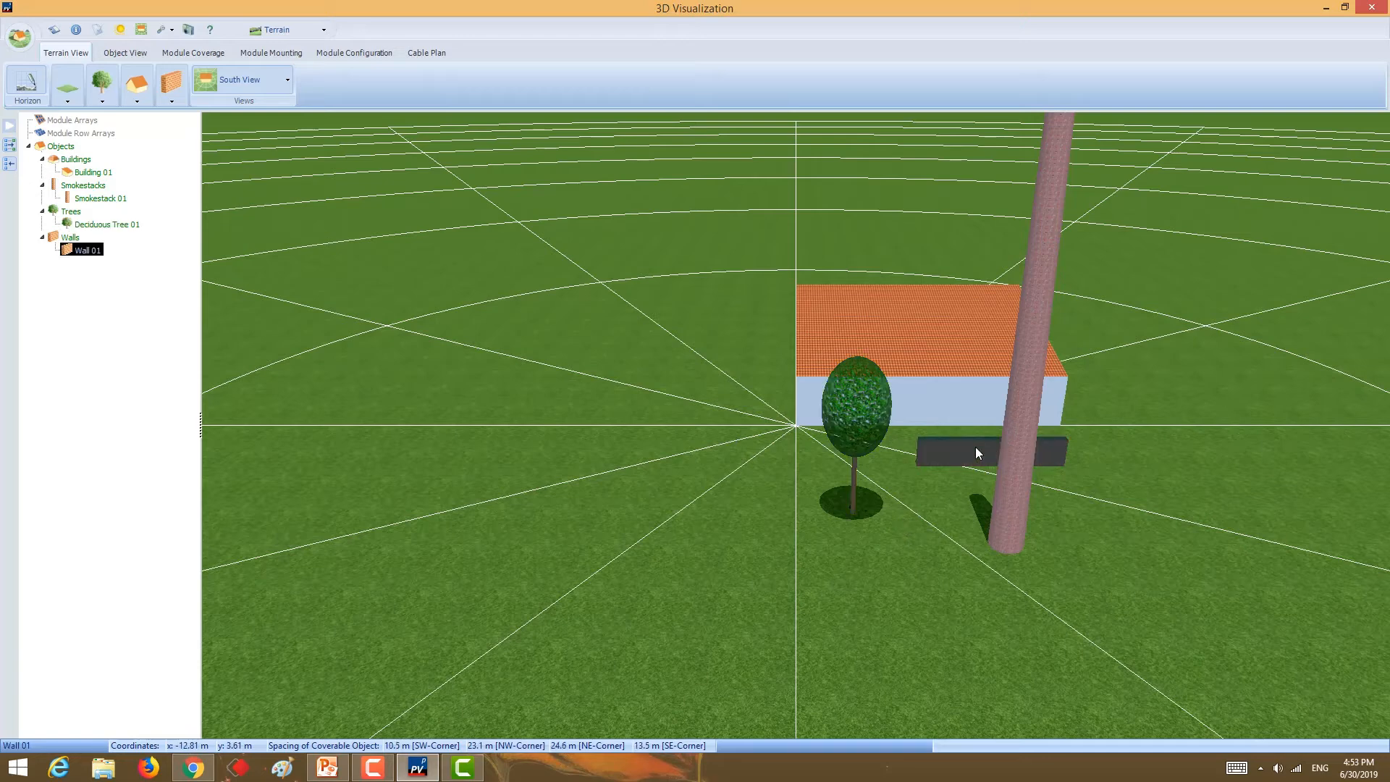
key(Delete)
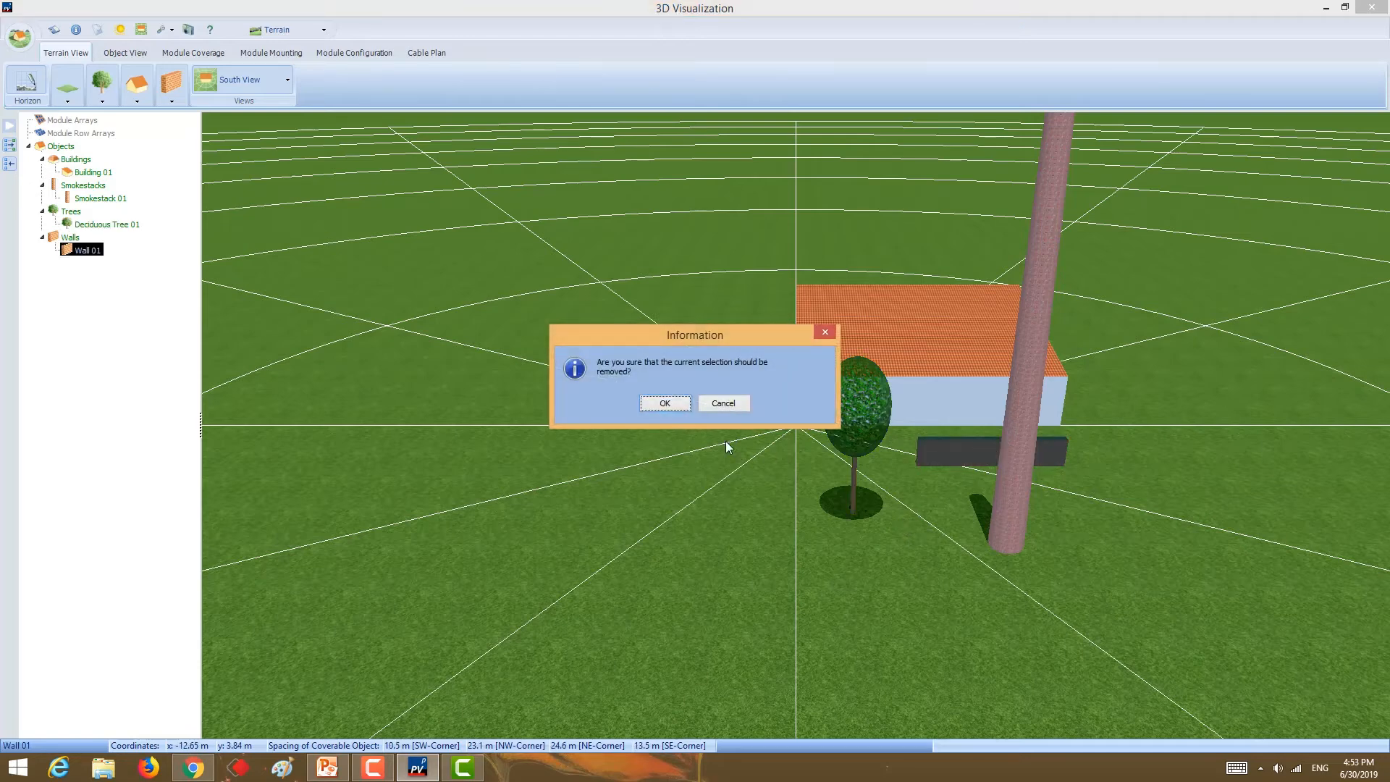
click(665, 404)
click(1011, 450)
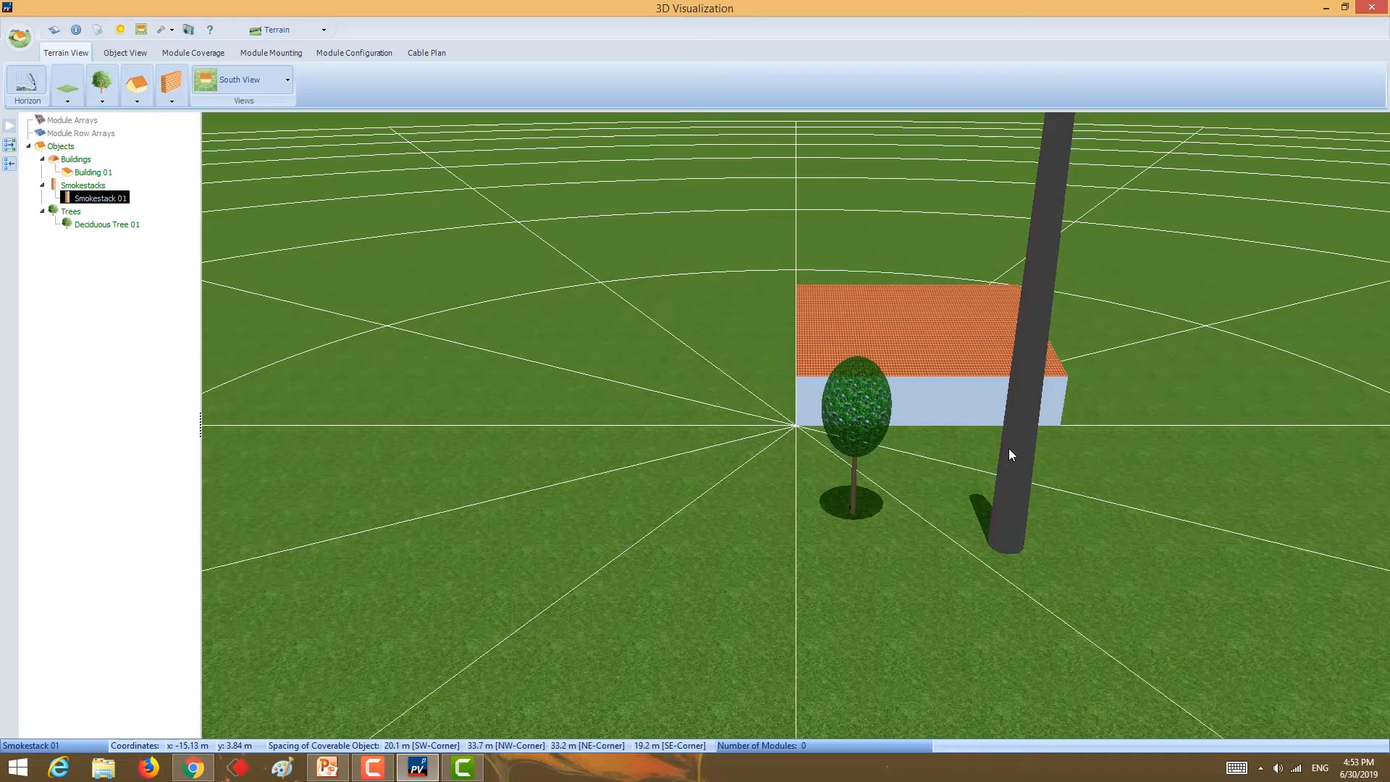
key(Delete)
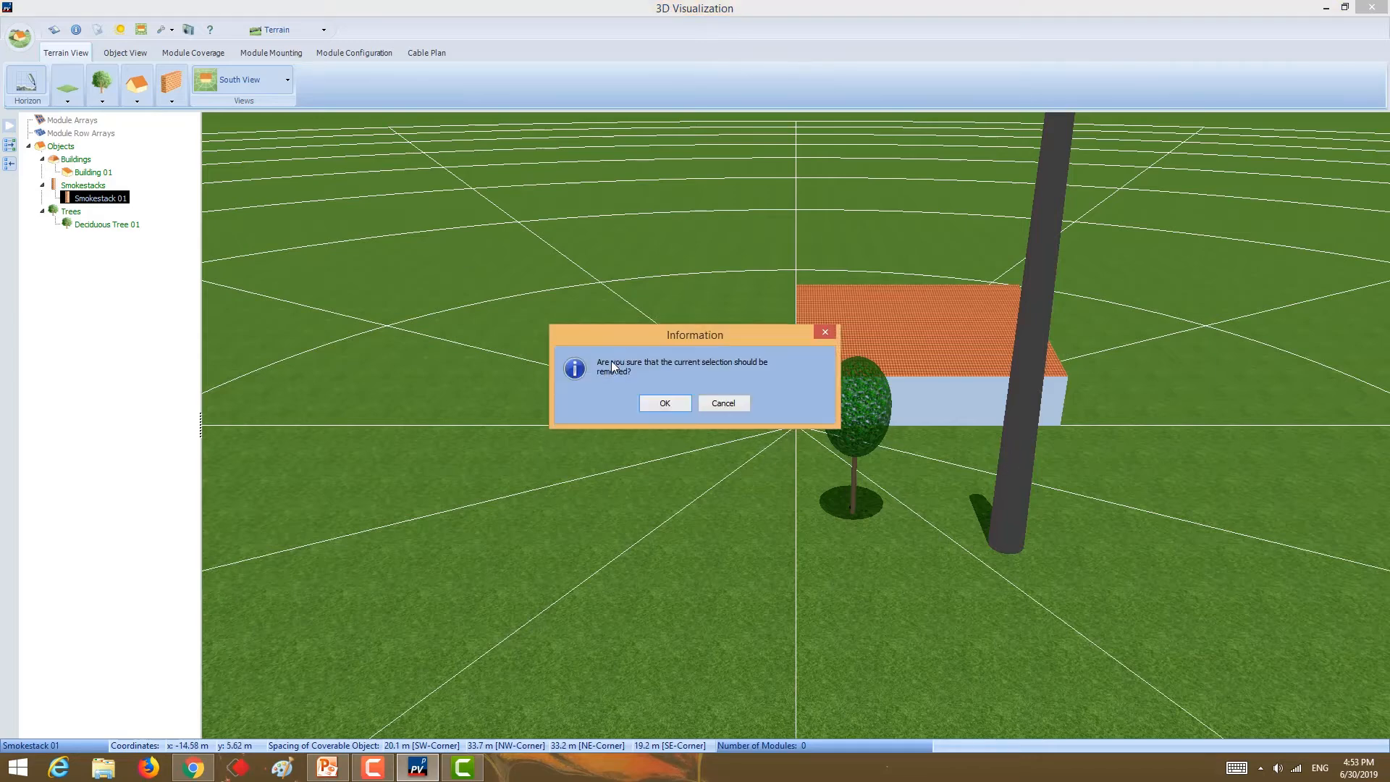
click(666, 403)
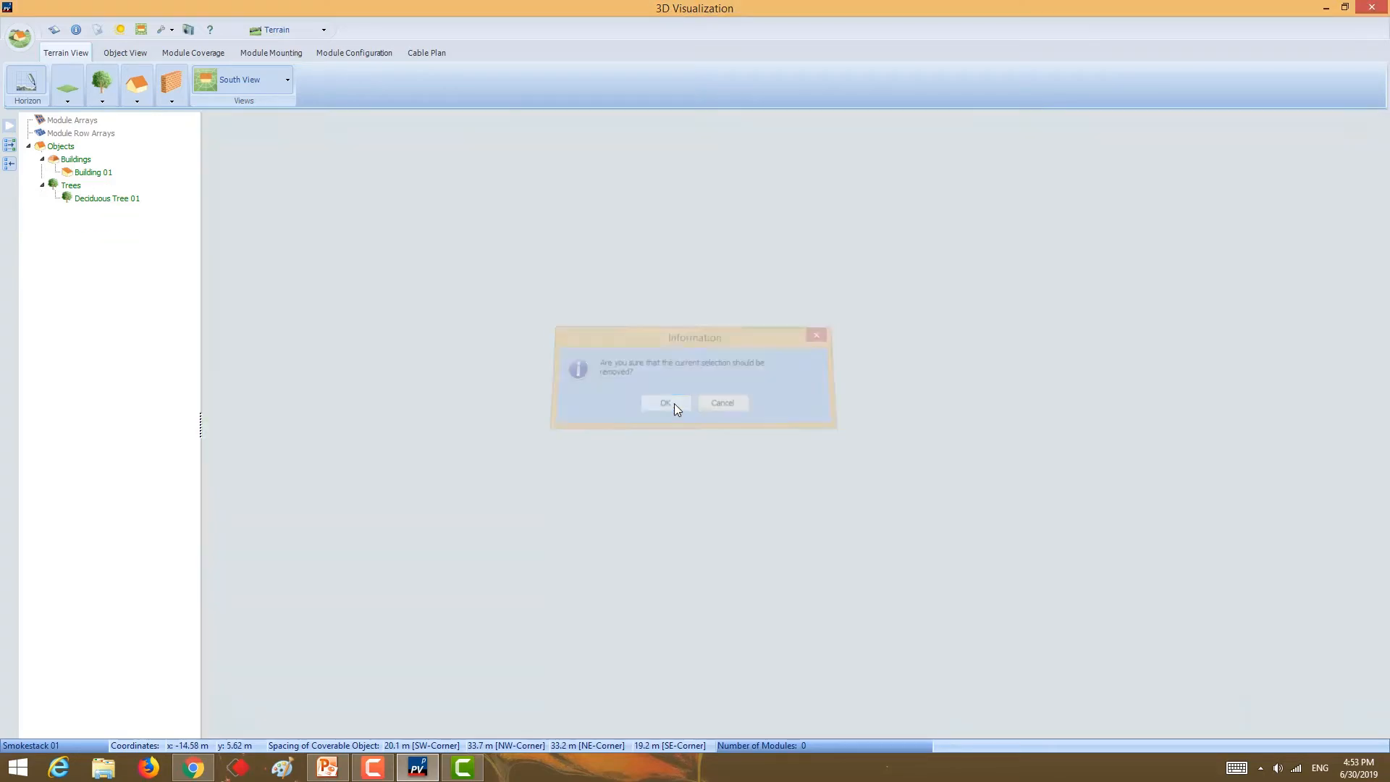
- Move the deciduous tree slightly closer to the building
click(871, 420)
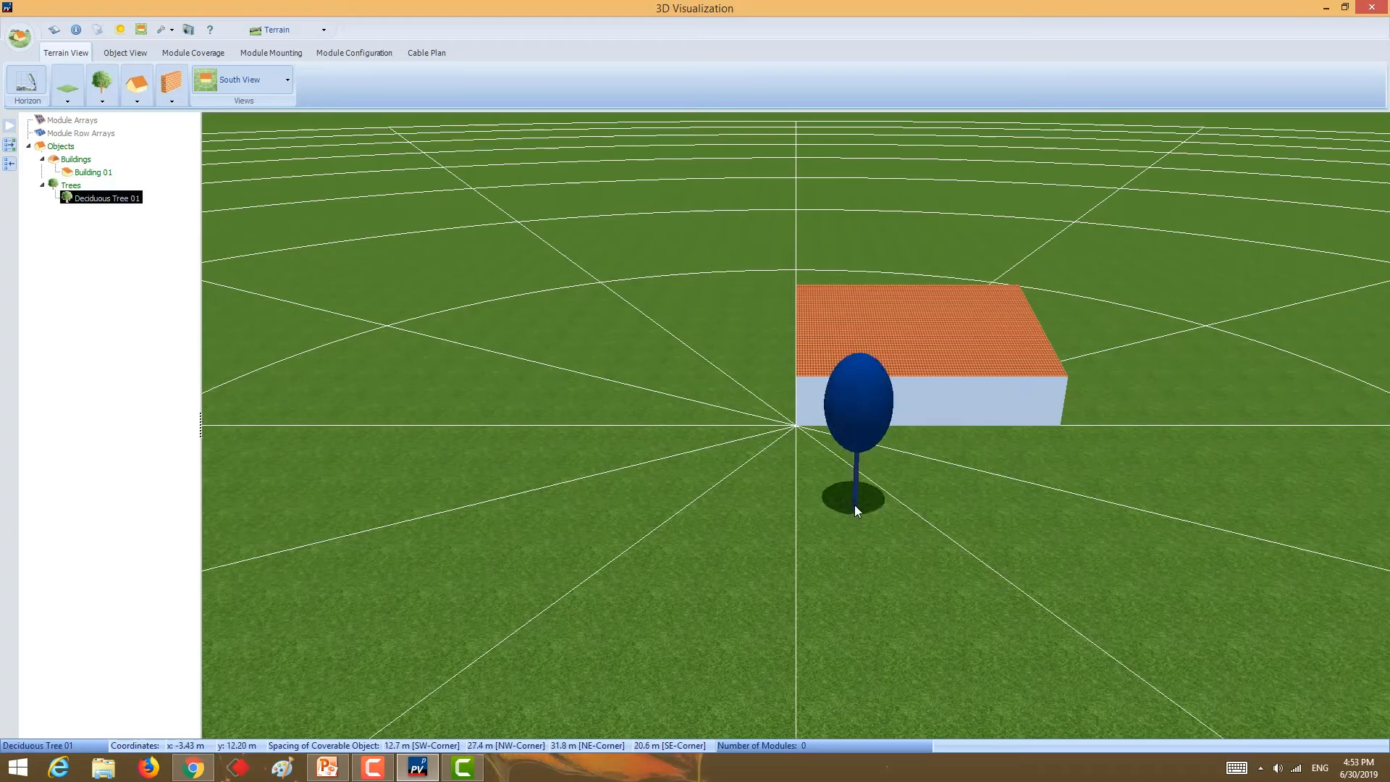
drag(854, 505, 856, 489)
click(883, 417)
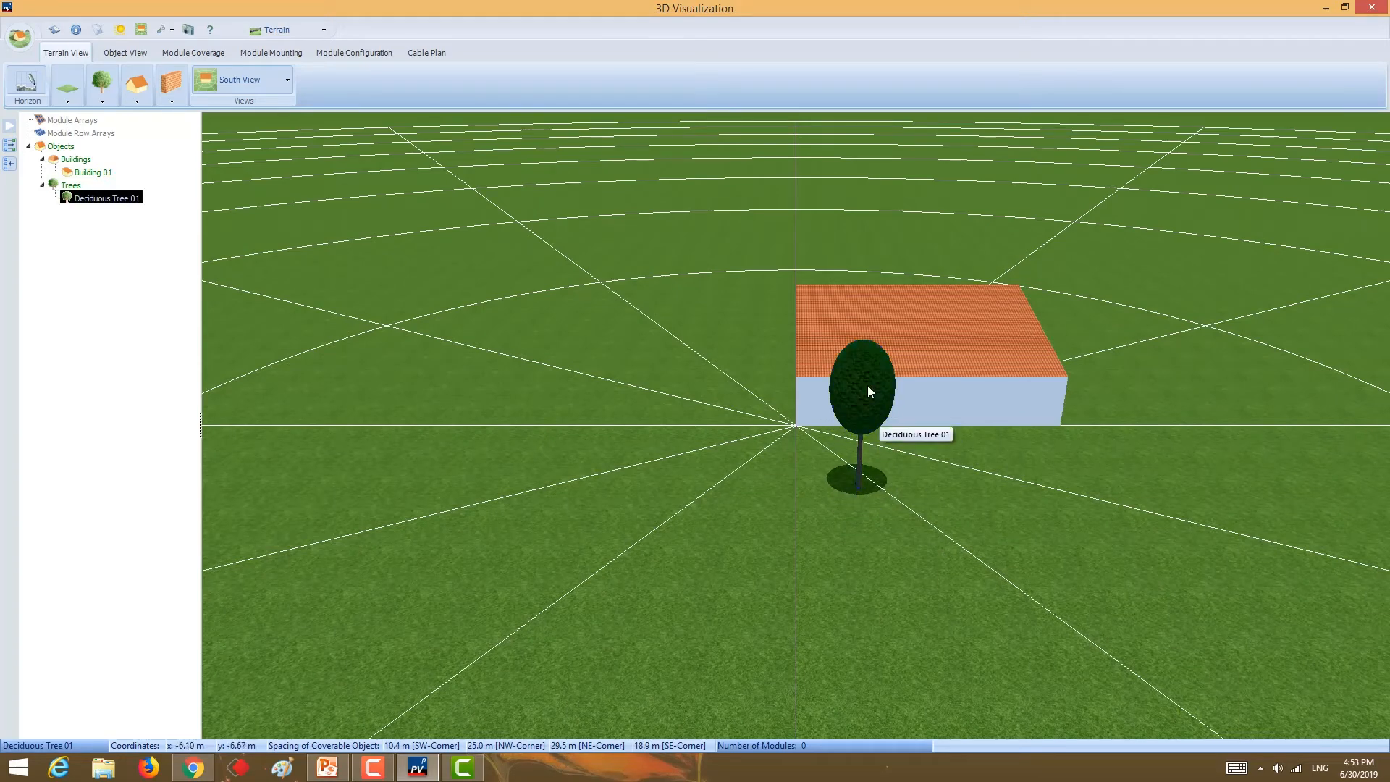
- Set the deciduous tree's crown diameter to 8.2 m, centre of gravity to 0.46, trunk diameter to 1.2 m and tree height to 12.7 m
double_click(867, 385)
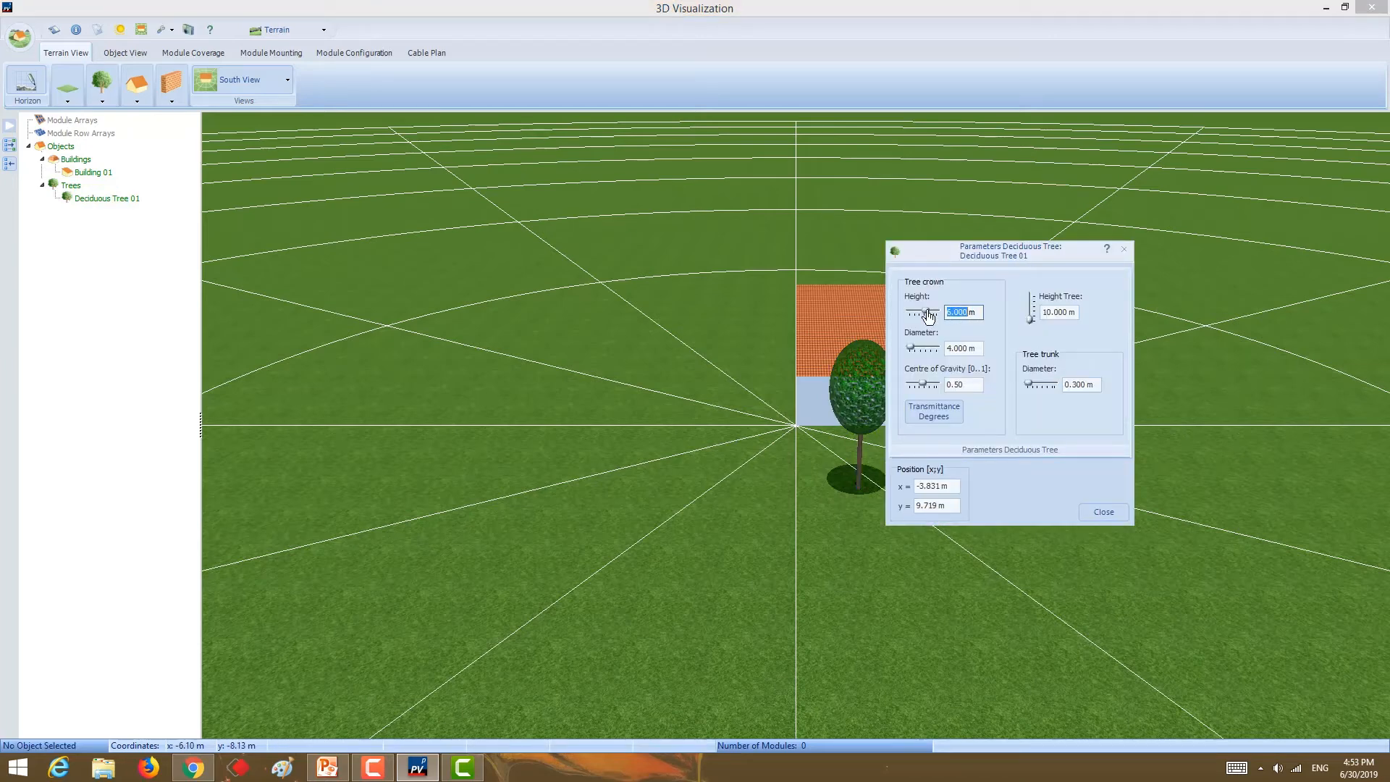
drag(913, 354, 922, 385)
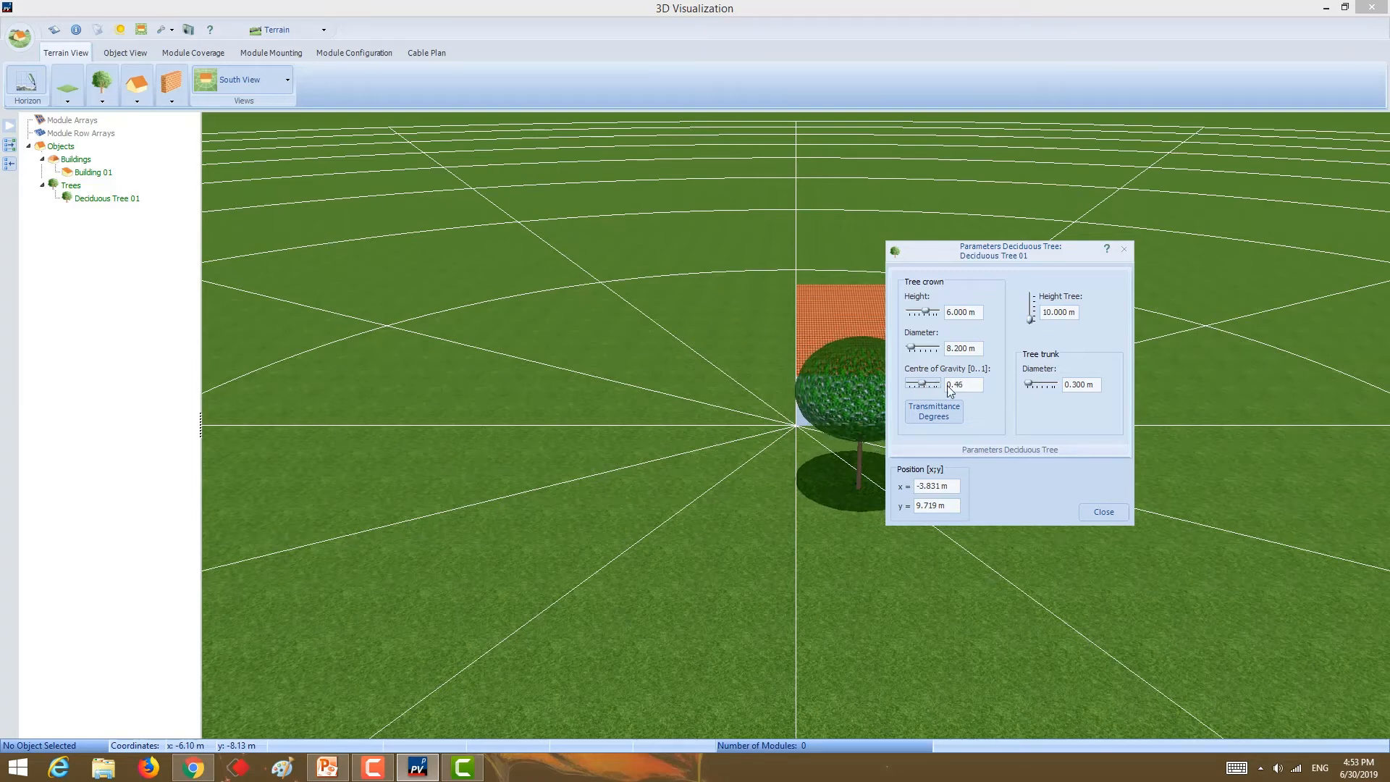
drag(1029, 389, 1029, 389)
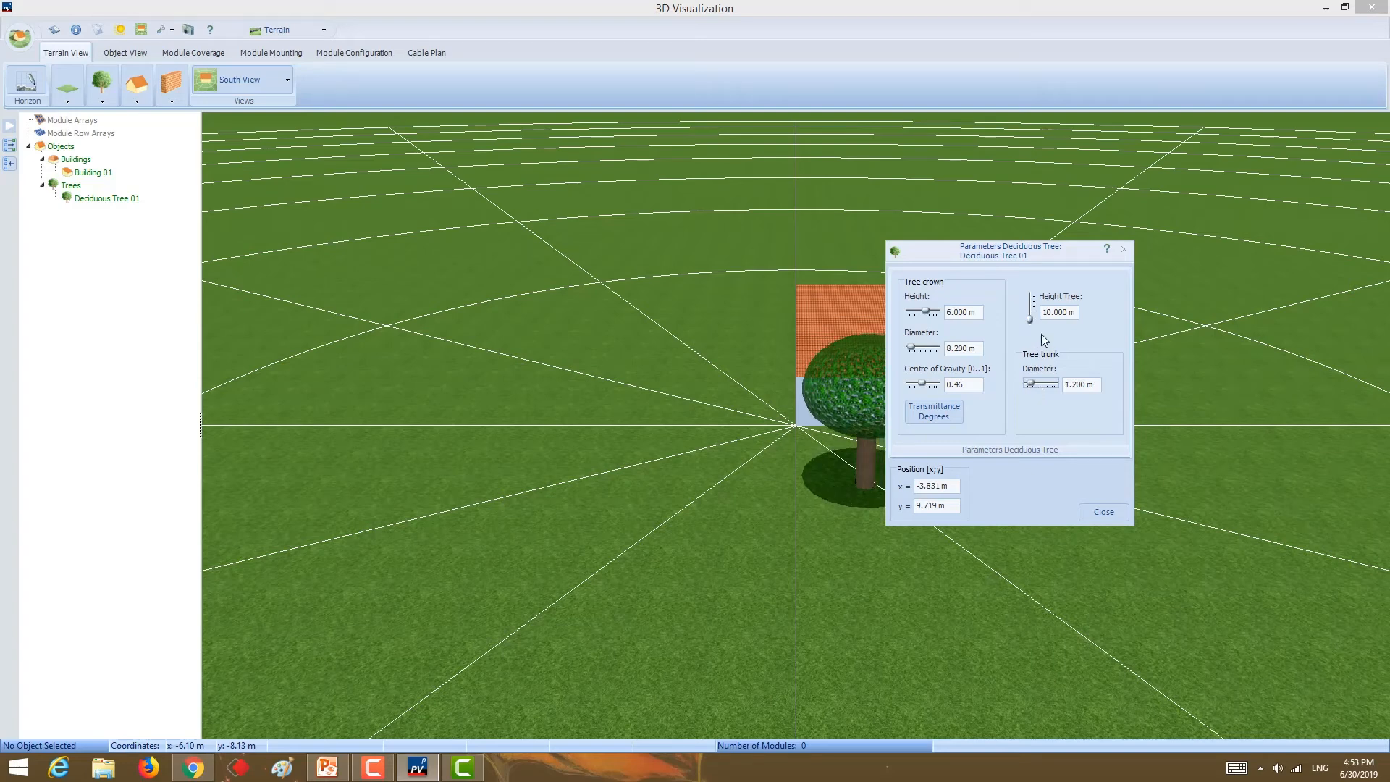
mouse_move(1030, 327)
mouse_down()
mouse_move(1031, 300)
mouse_move(1033, 327)
mouse_up()
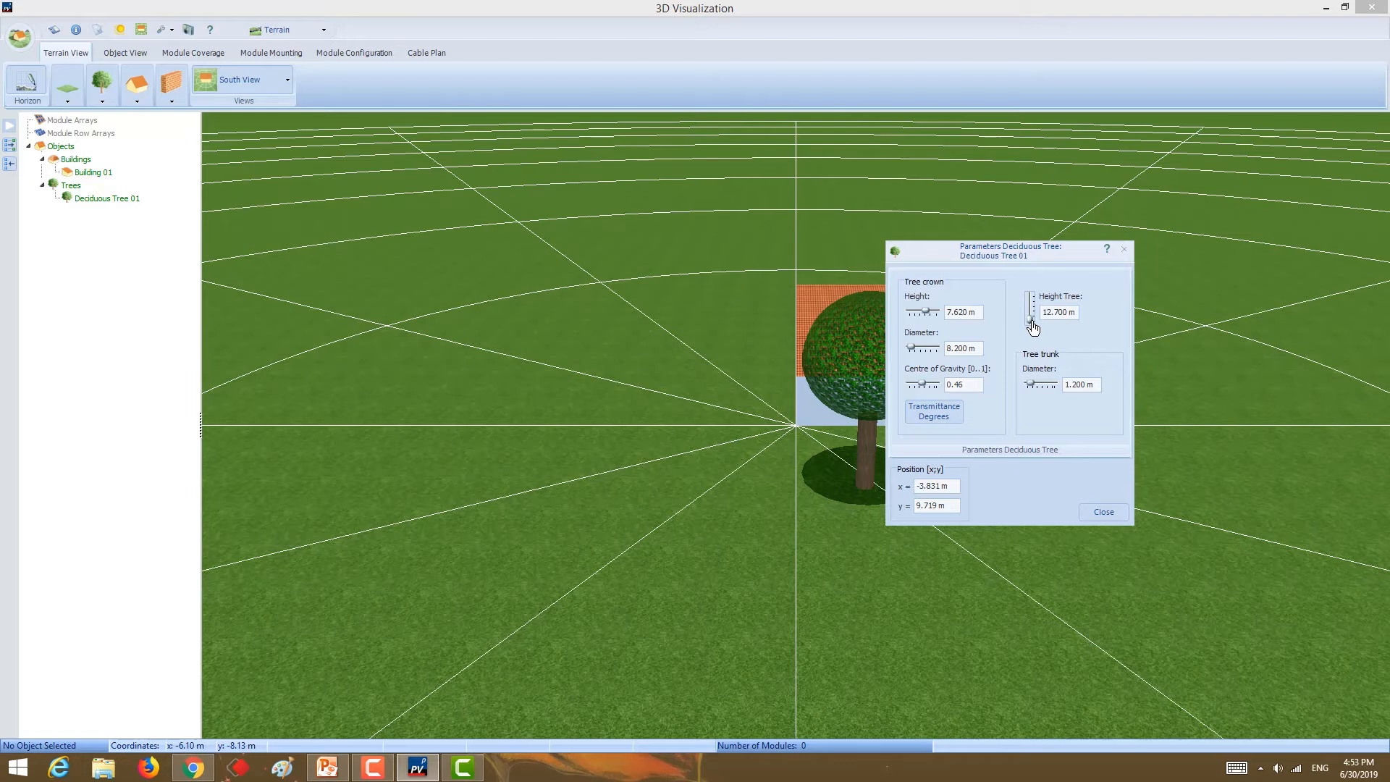
- Set the deciduous tree's position to x = -5 m and y = 6 m
drag(978, 254, 1198, 228)
click(1156, 469)
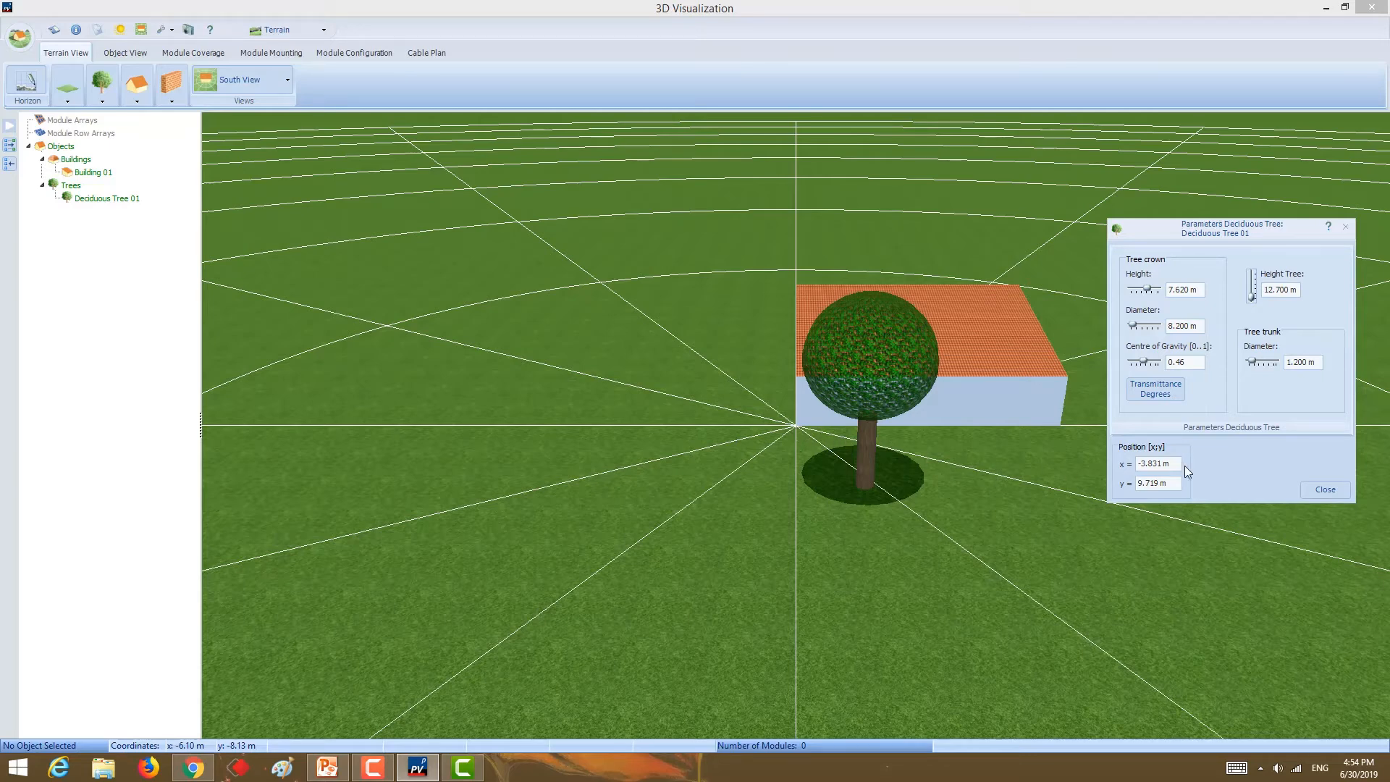
double_click(1160, 465)
text(--5)
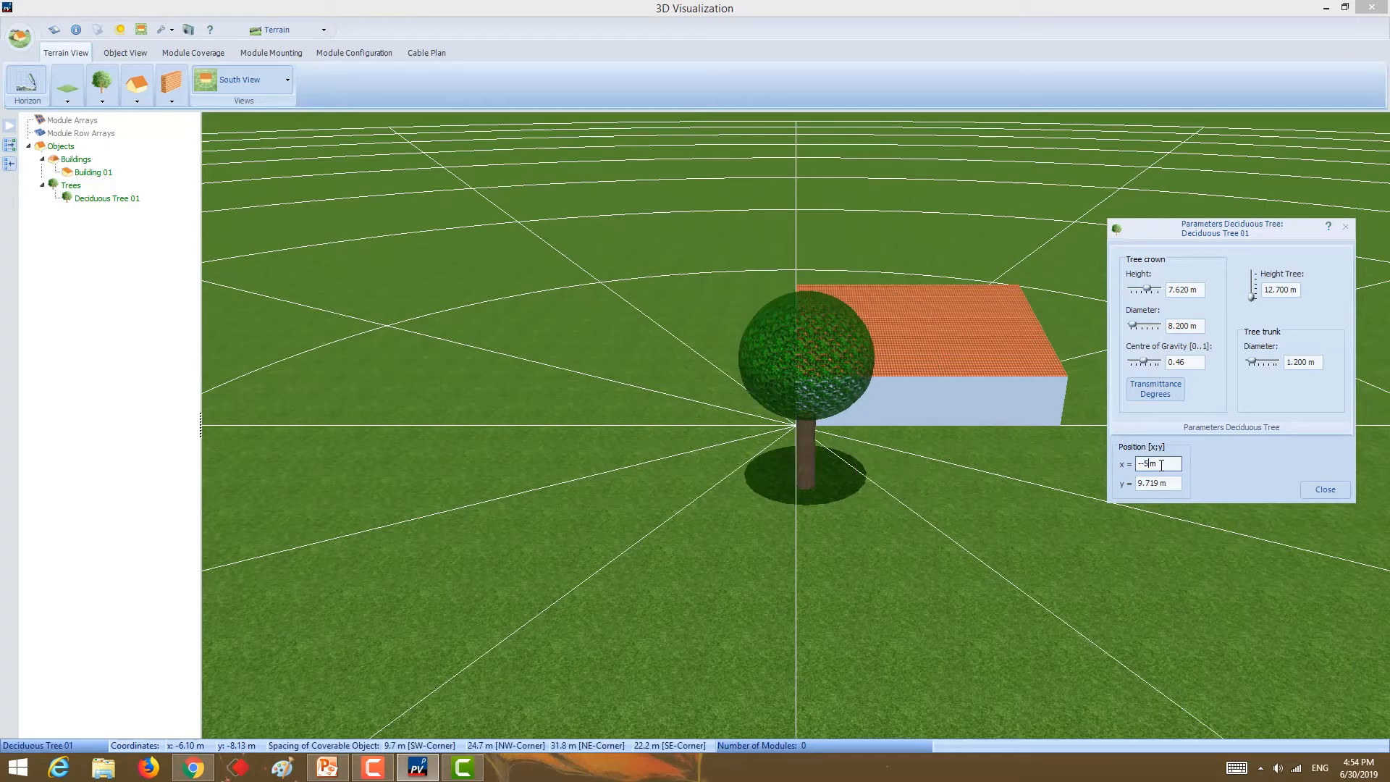
key(BackSpace)
key(BackSpace)
text(5)
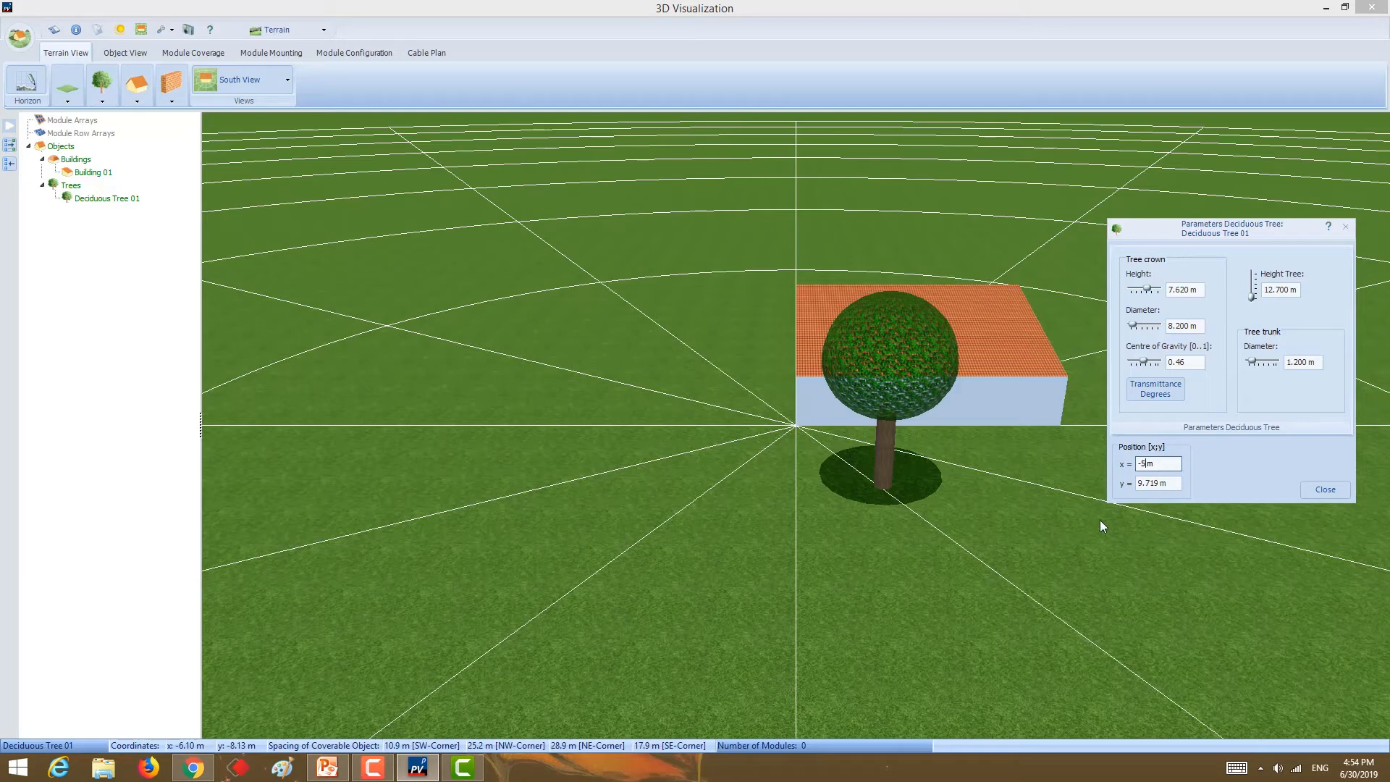
click(1156, 483)
text(6)
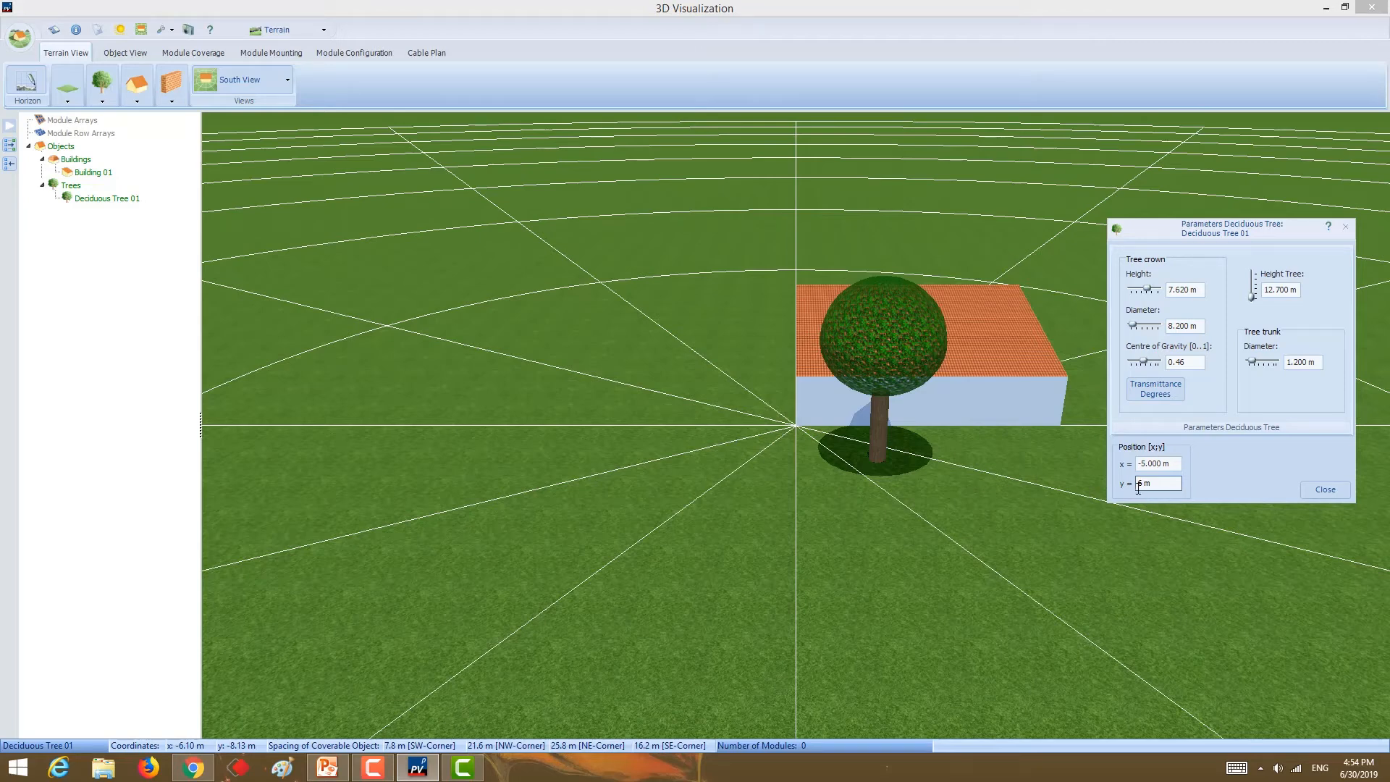
- Set the building's roof pitch to 10°
click(1321, 488)
double_click(987, 362)
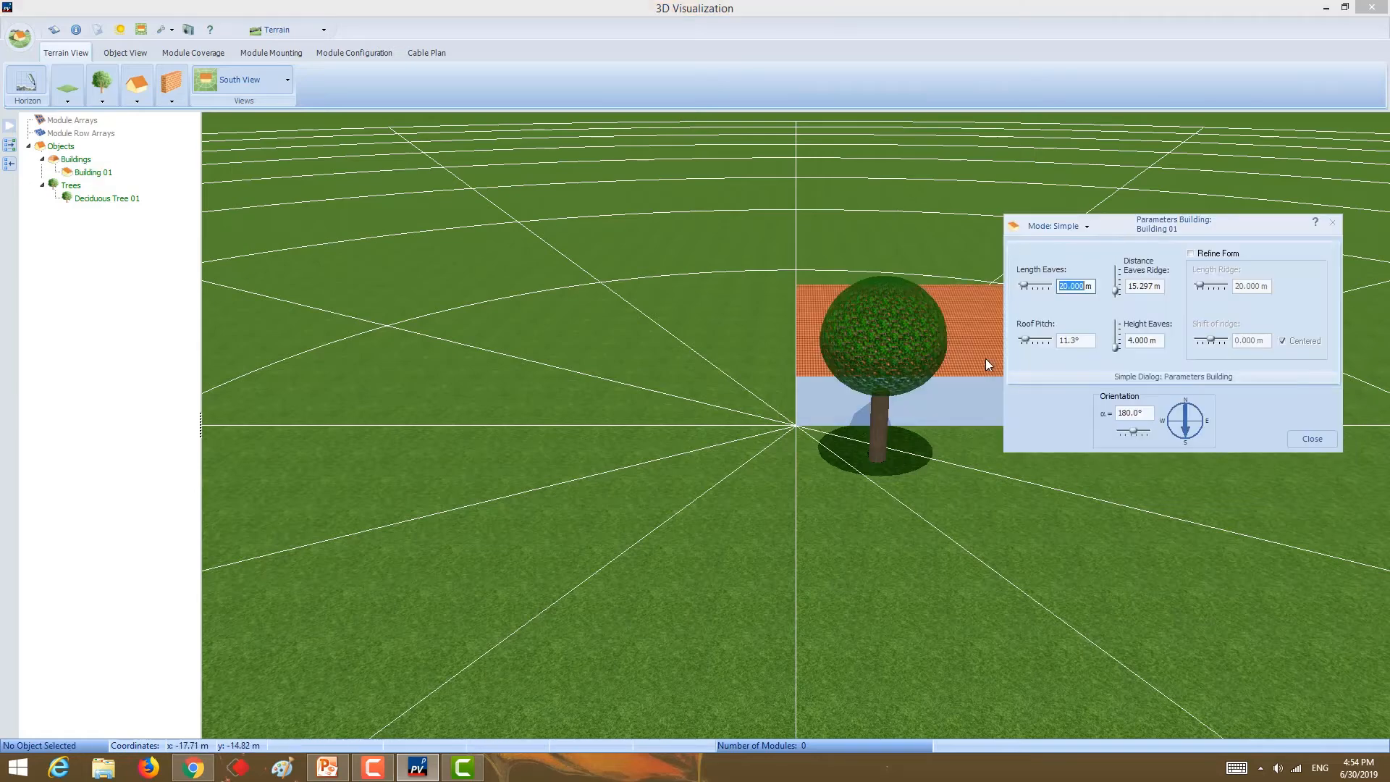
drag(1114, 216, 521, 207)
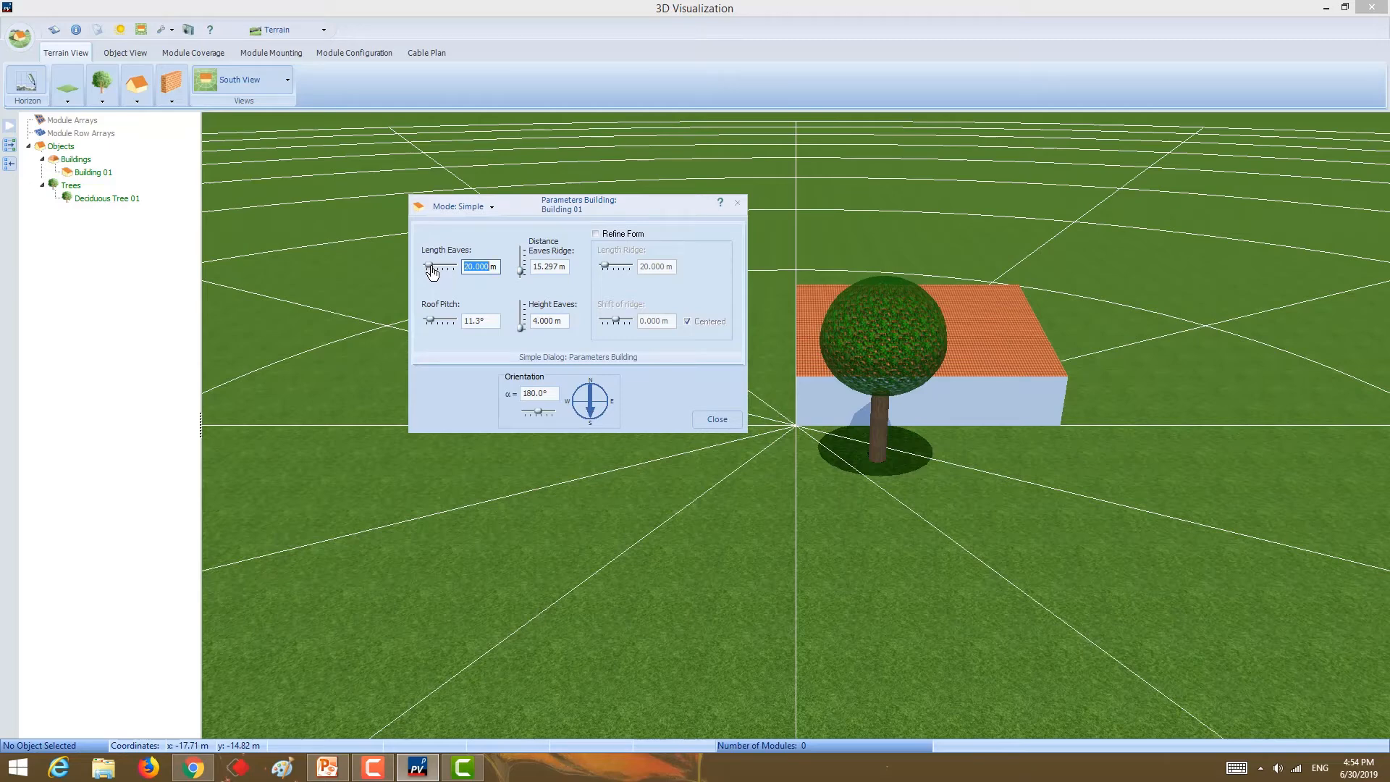
click(480, 320)
text(20)
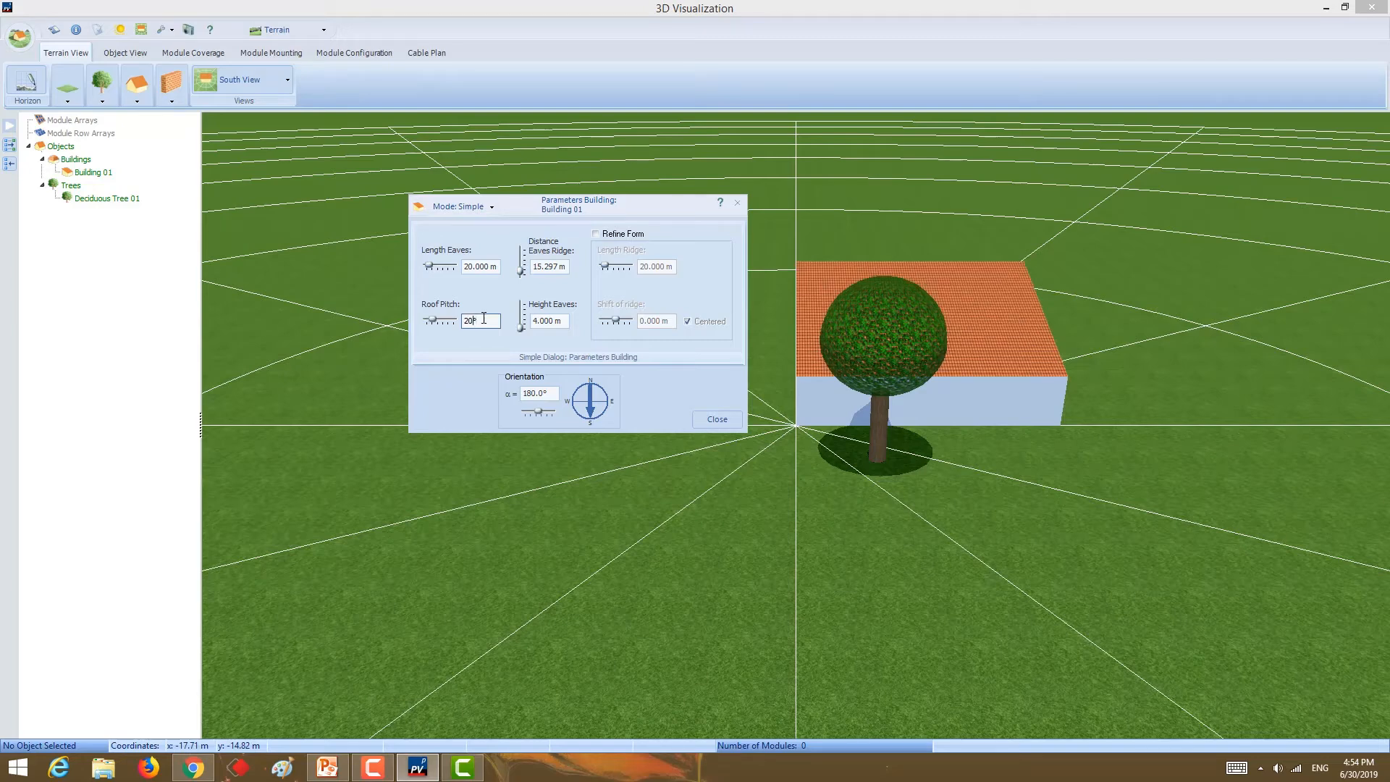
key(BackSpace)
key(BackSpace)
text(10)
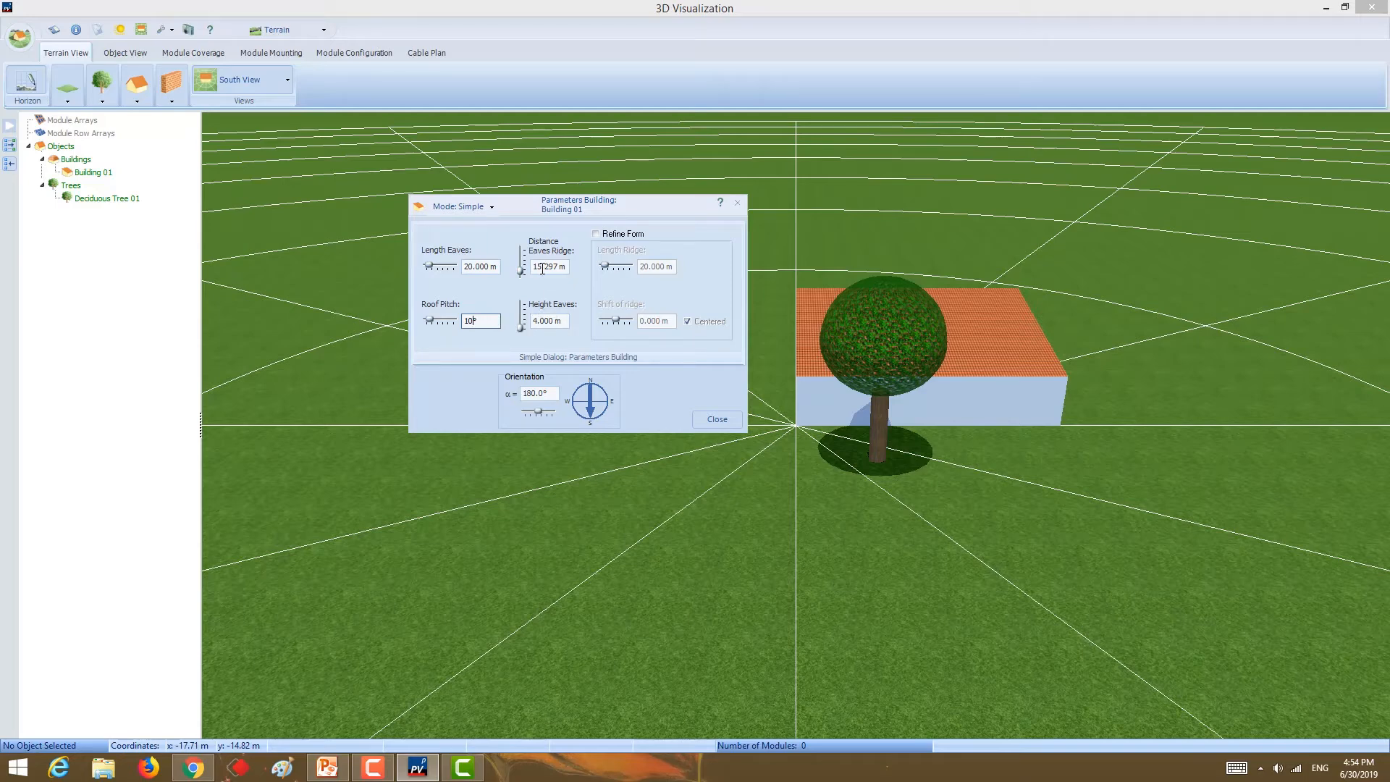
- Increase the building's eaves-to-ridge distance to 38.5 m and its eaves height to 17.7 m
click(521, 272)
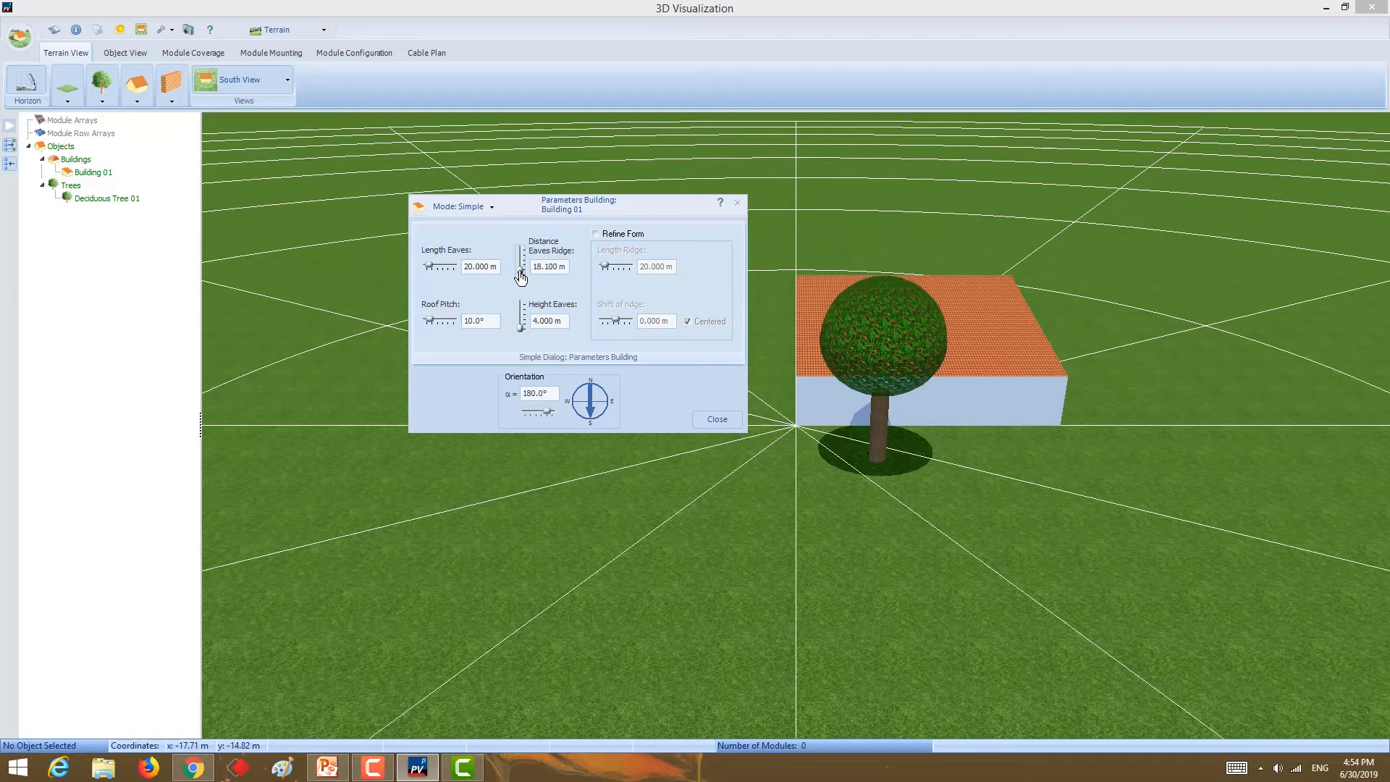
drag(521, 272, 521, 266)
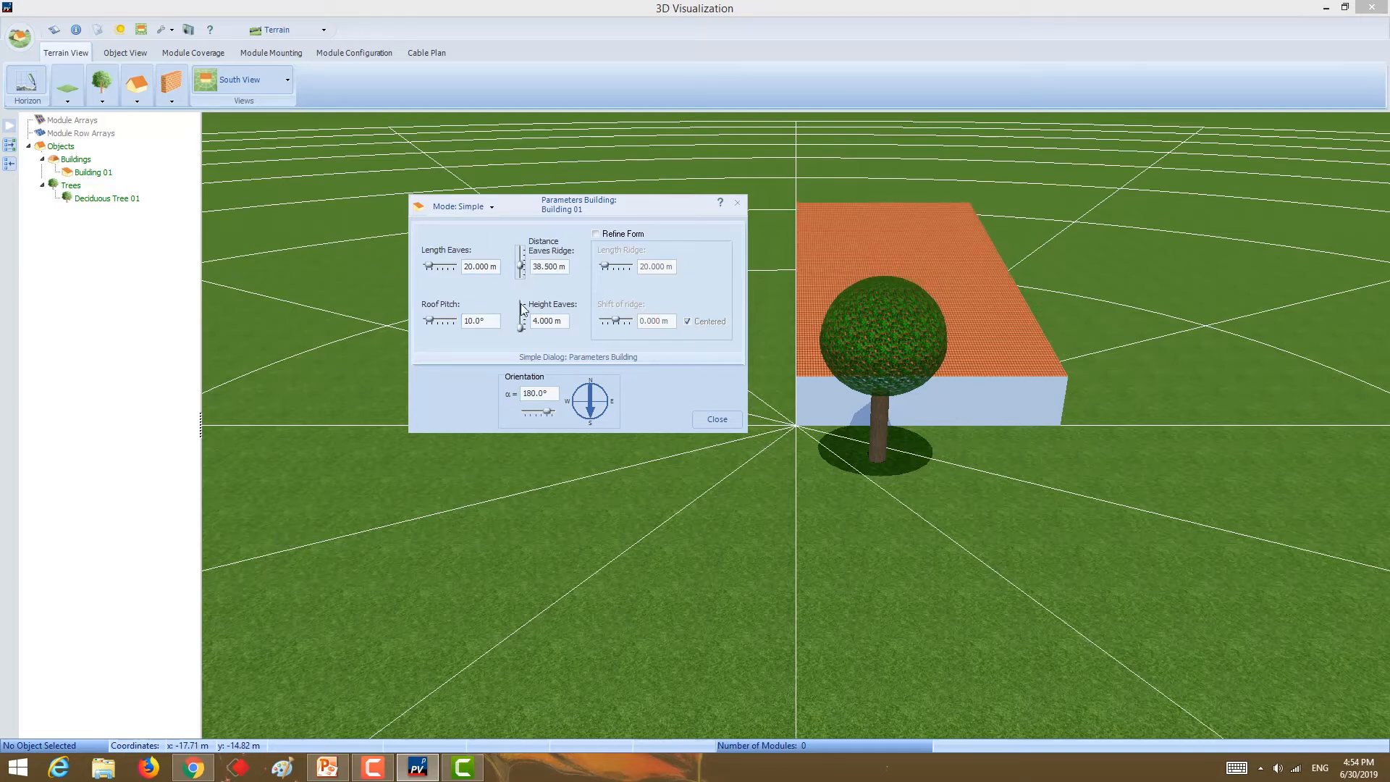
drag(522, 333, 522, 325)
- Try rotating the building to other orientations, then restore its orientation to 180° and close its parameters
mouse_move(550, 418)
mouse_down()
mouse_move(532, 418)
mouse_move(550, 418)
mouse_up()
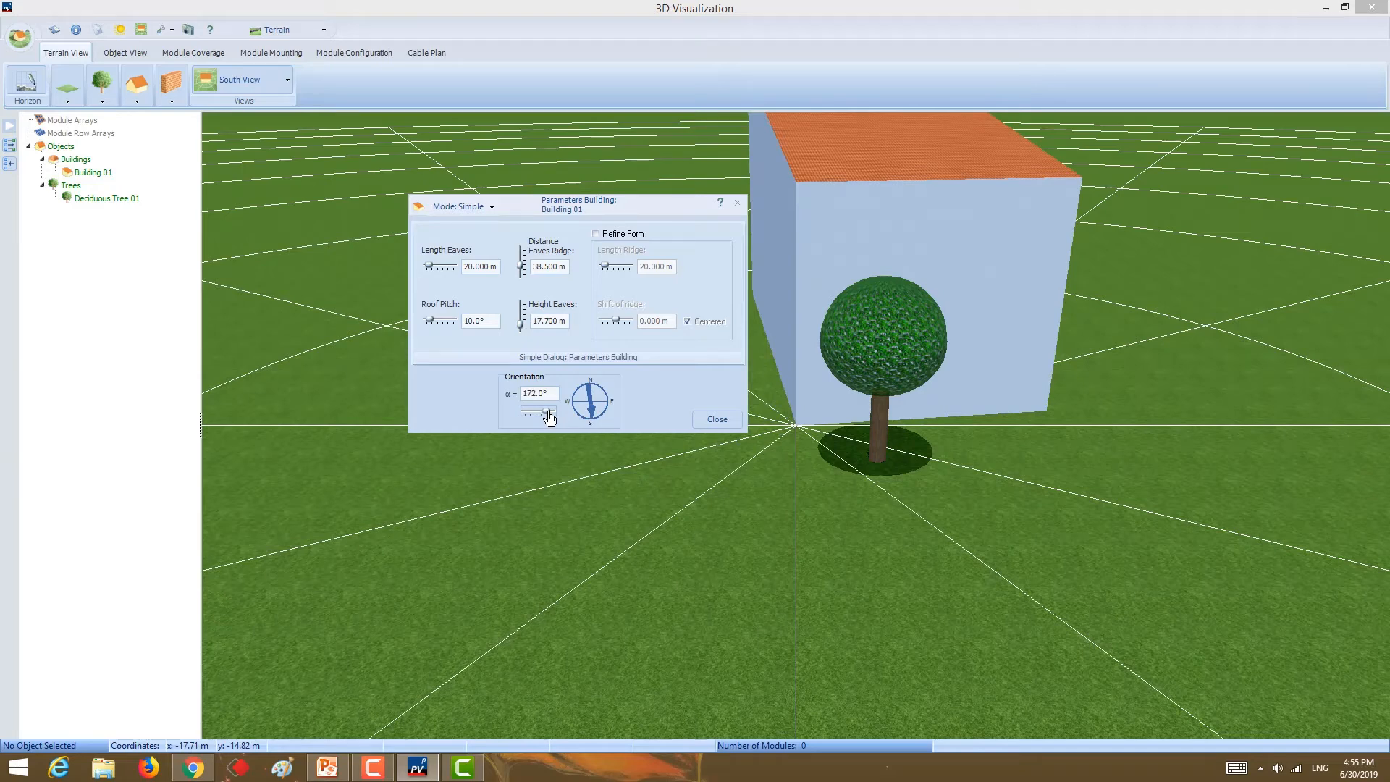
drag(550, 419, 550, 418)
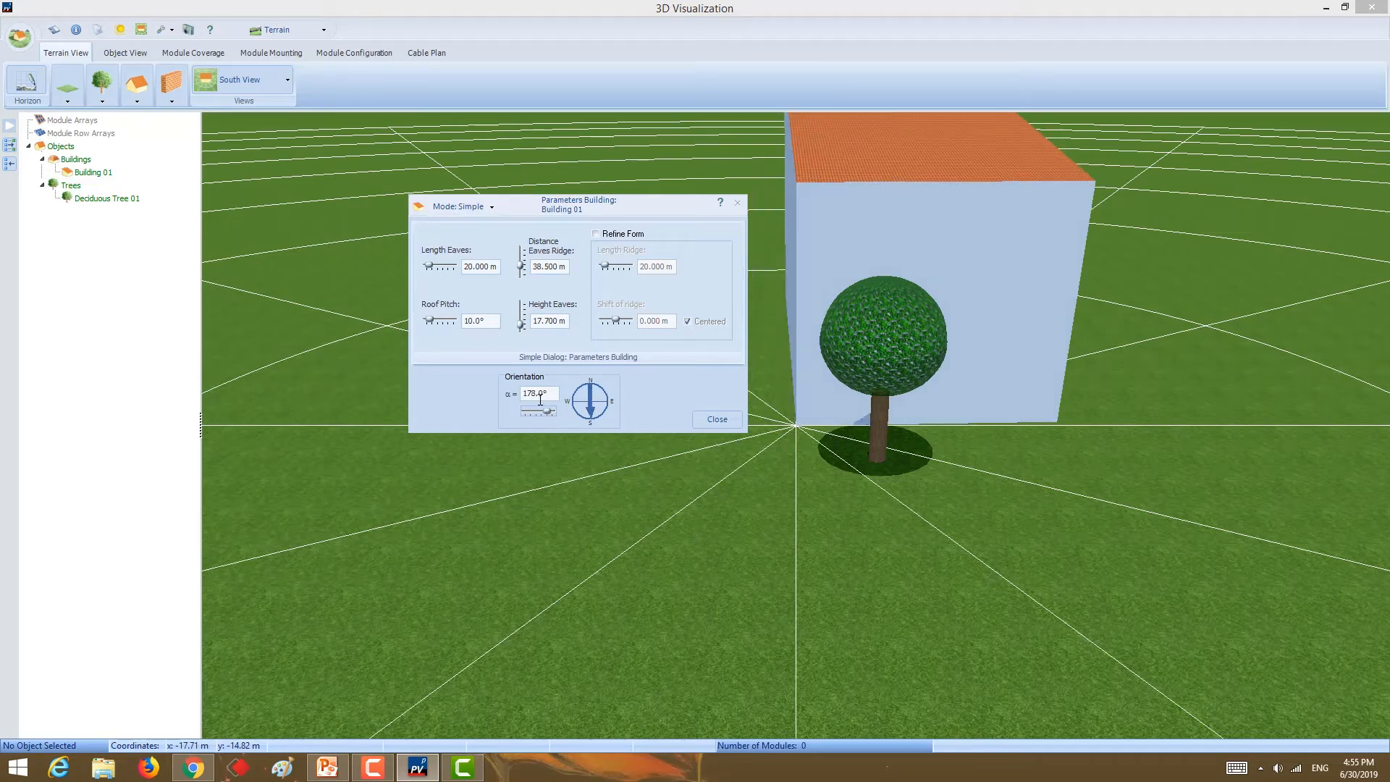
double_click(545, 393)
text(180)
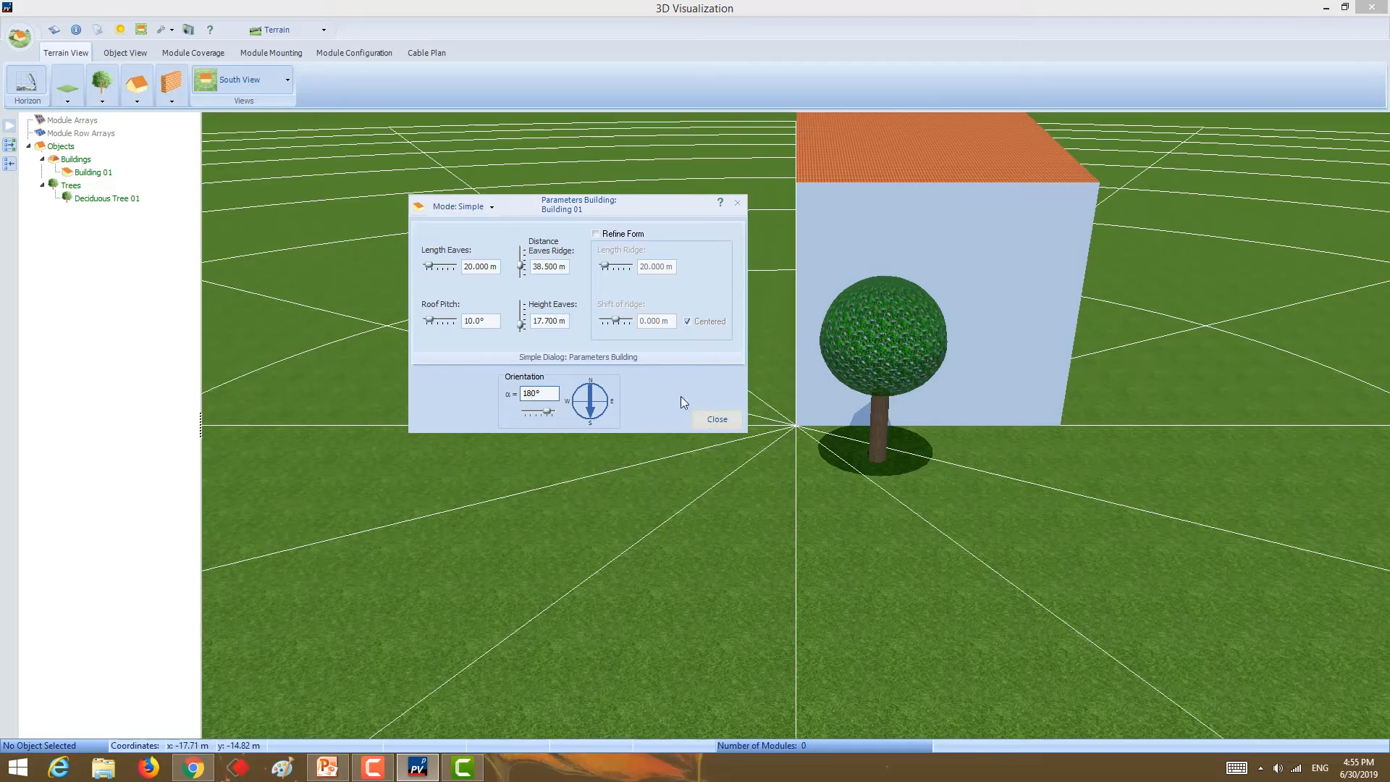
click(482, 208)
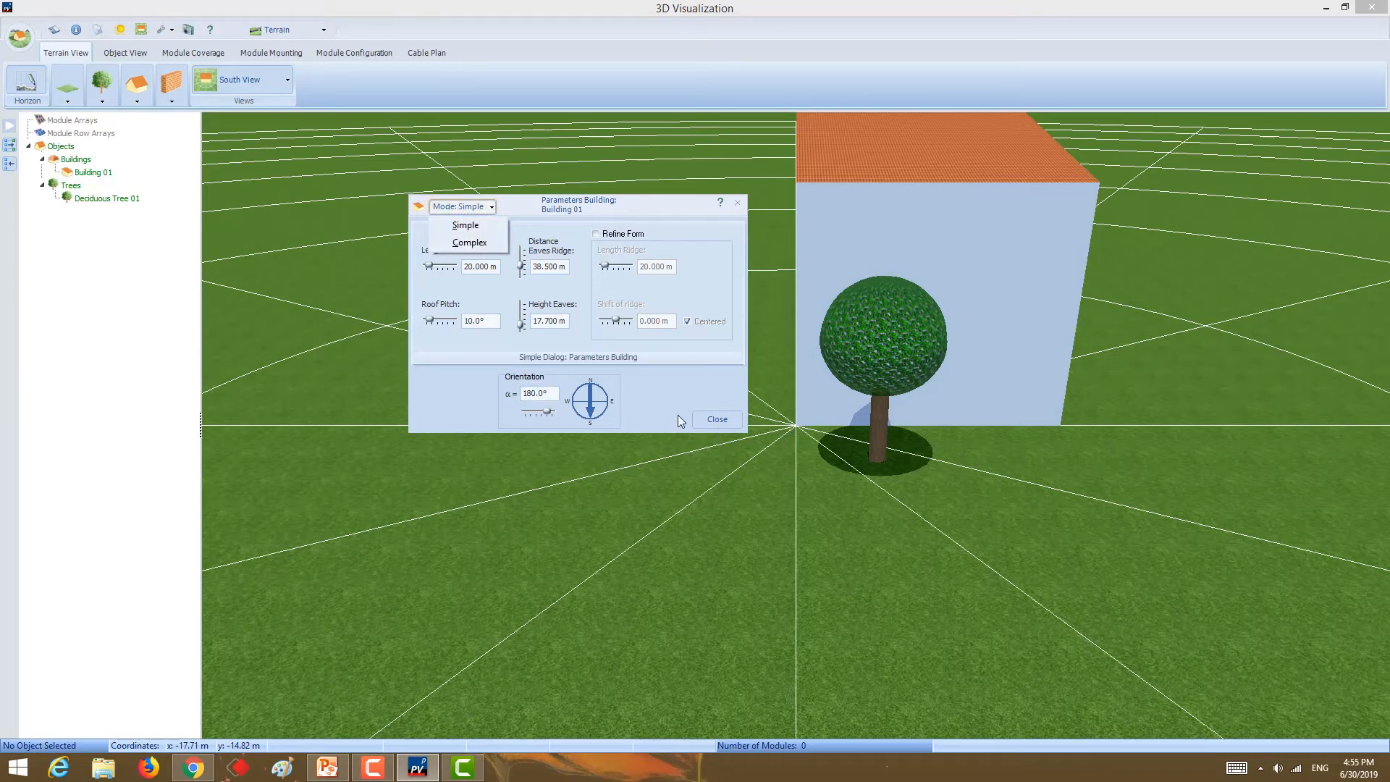
click(715, 419)
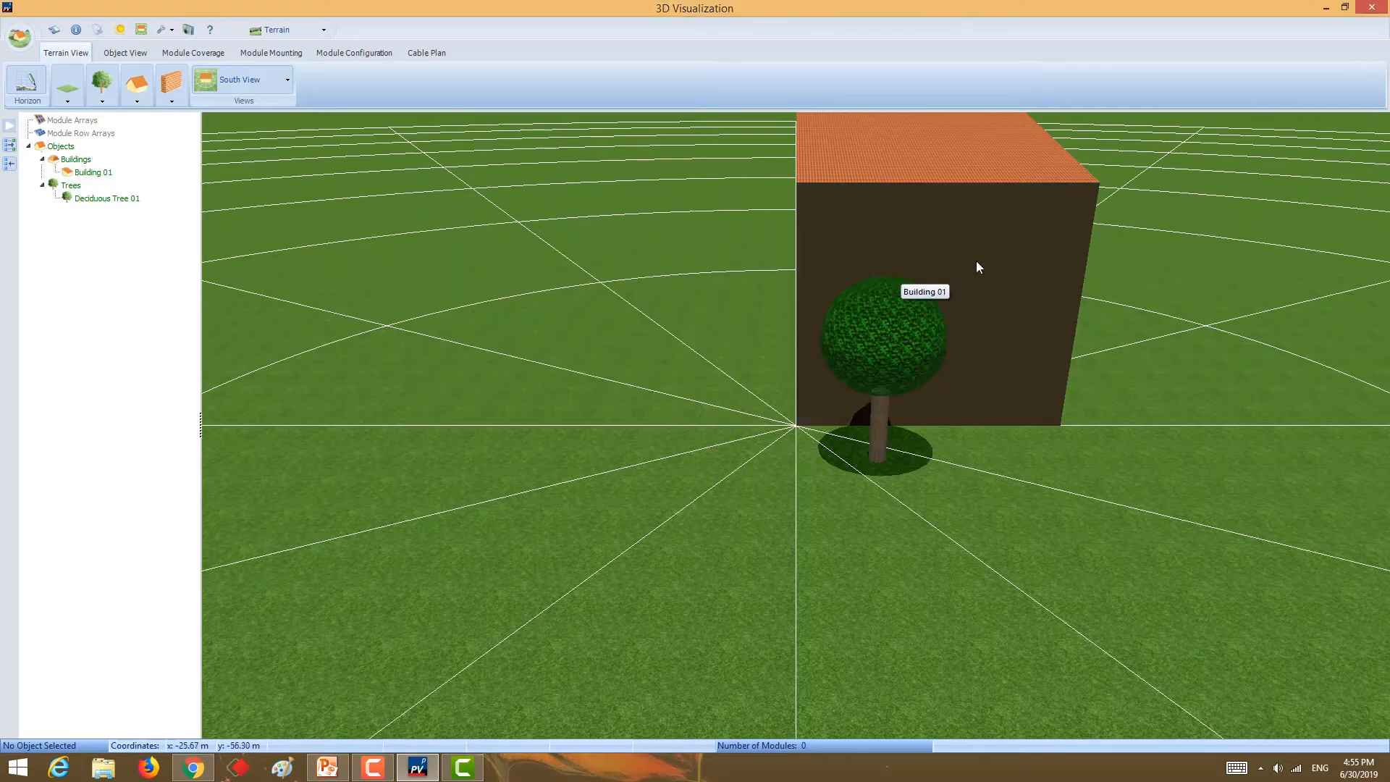
- Move the deciduous tree farther south, away from the building
drag(868, 339, 863, 539)
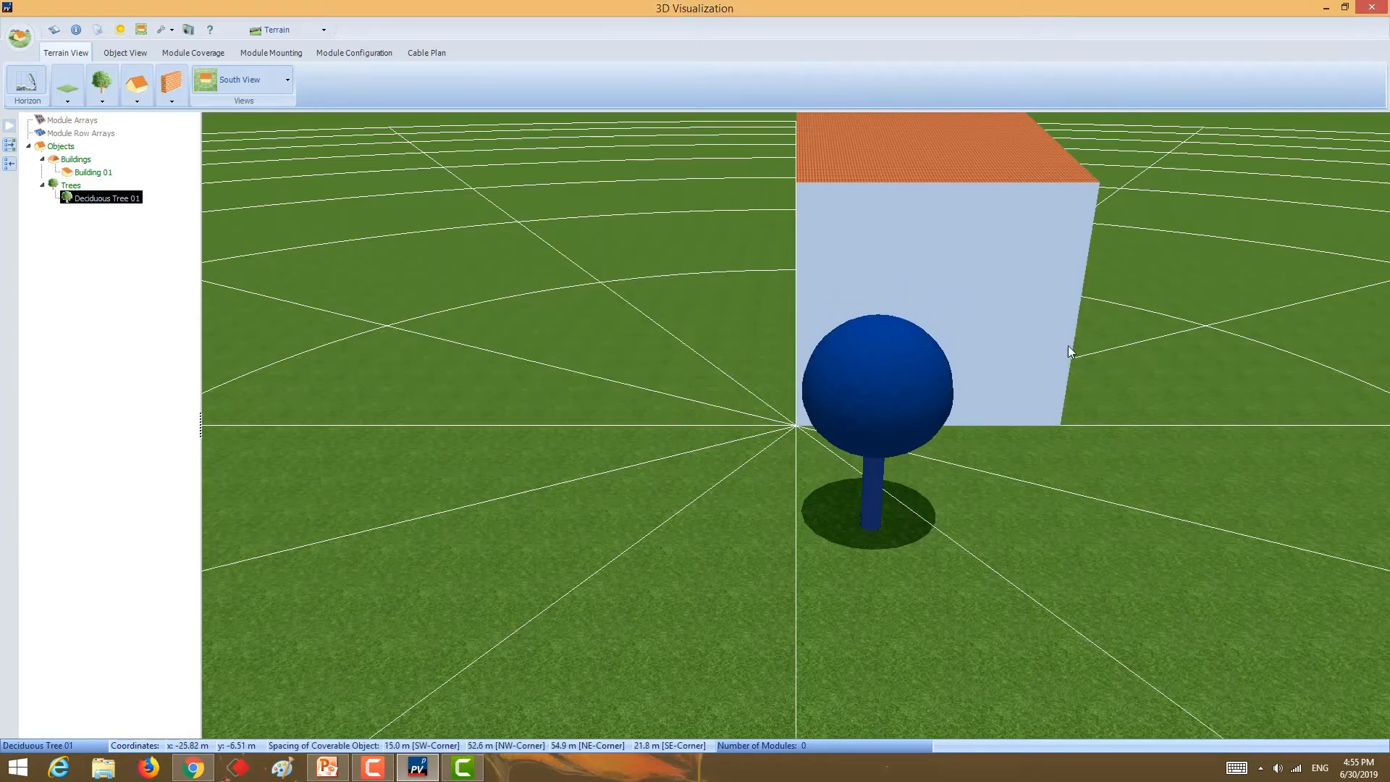
- Set the building's eaves height to 4 m and its eaves-to-ridge distance to 15 m
double_click(1022, 299)
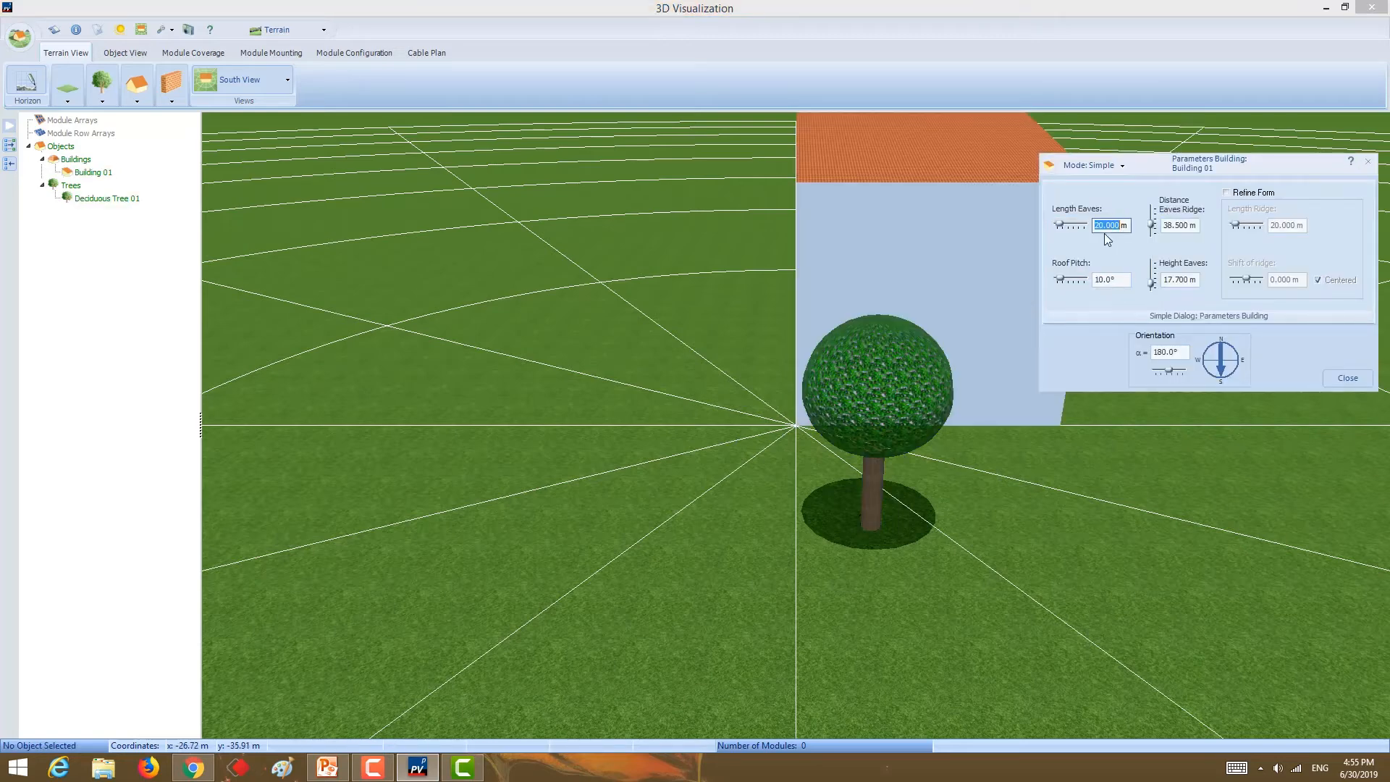
click(1170, 282)
text(4)
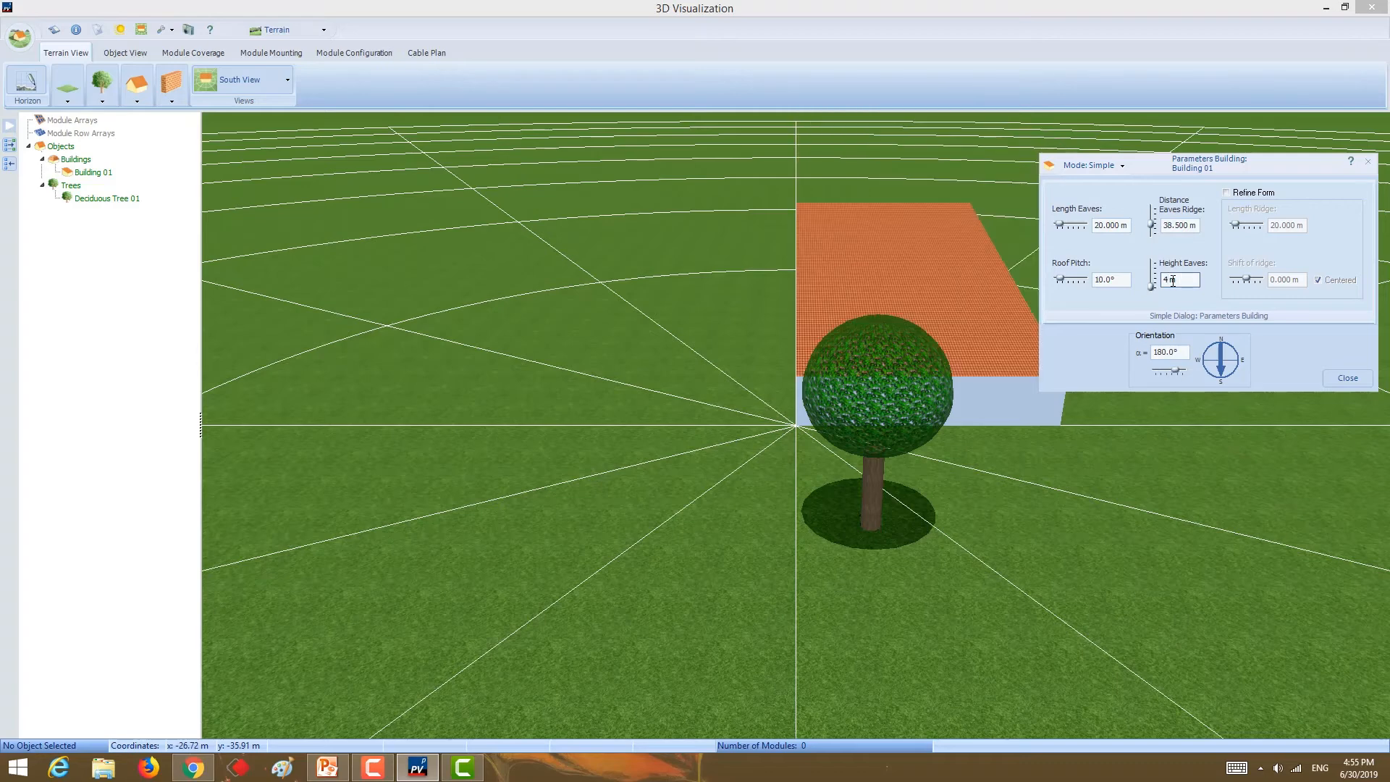
click(1172, 226)
text(51)
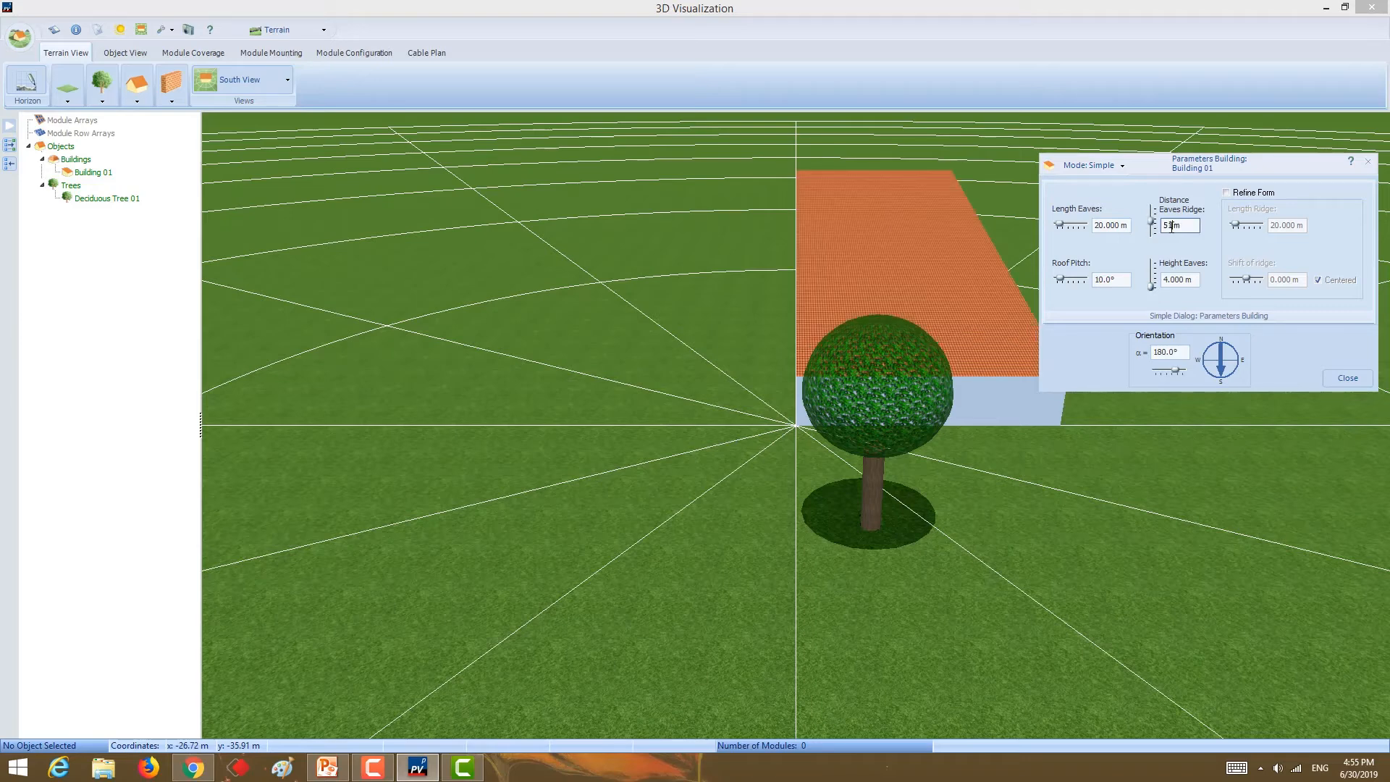
key(BackSpace)
key(BackSpace)
text(15)
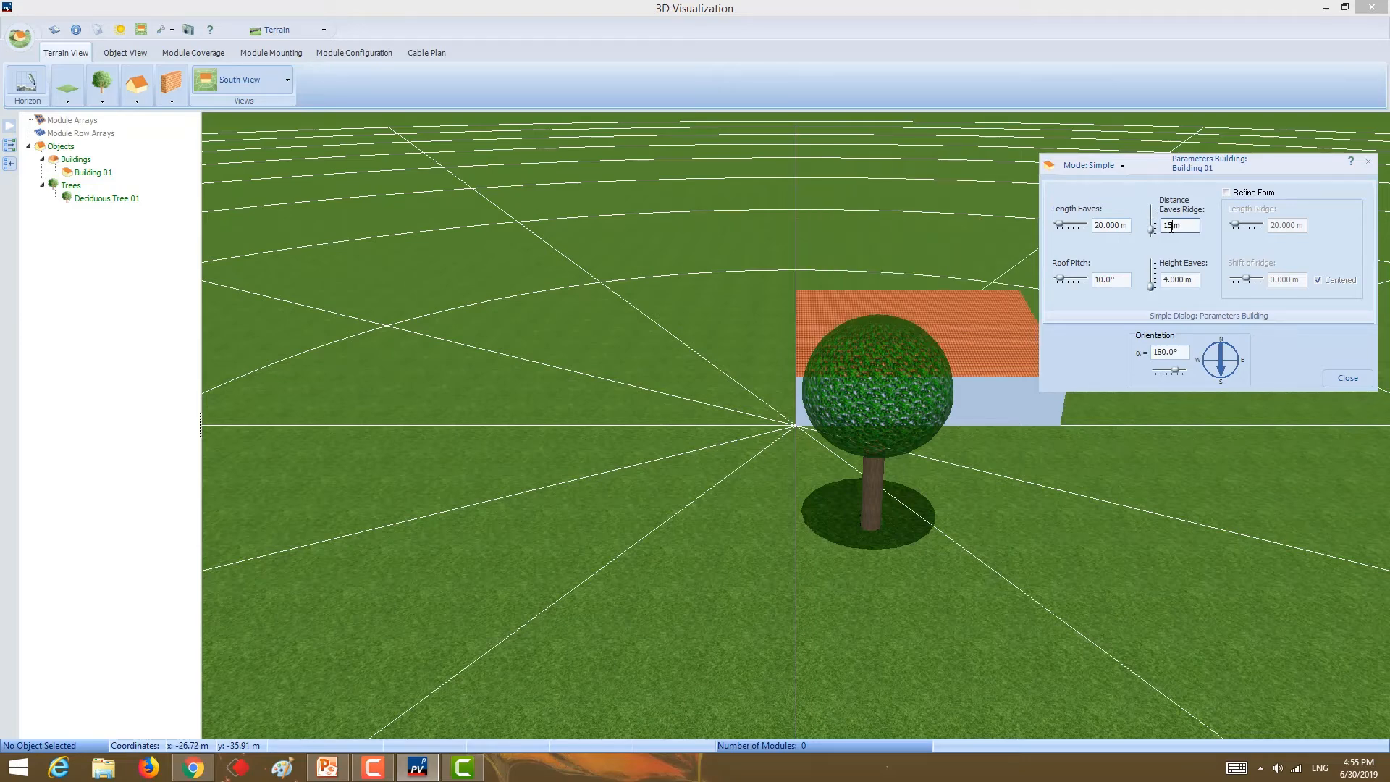
click(1335, 378)
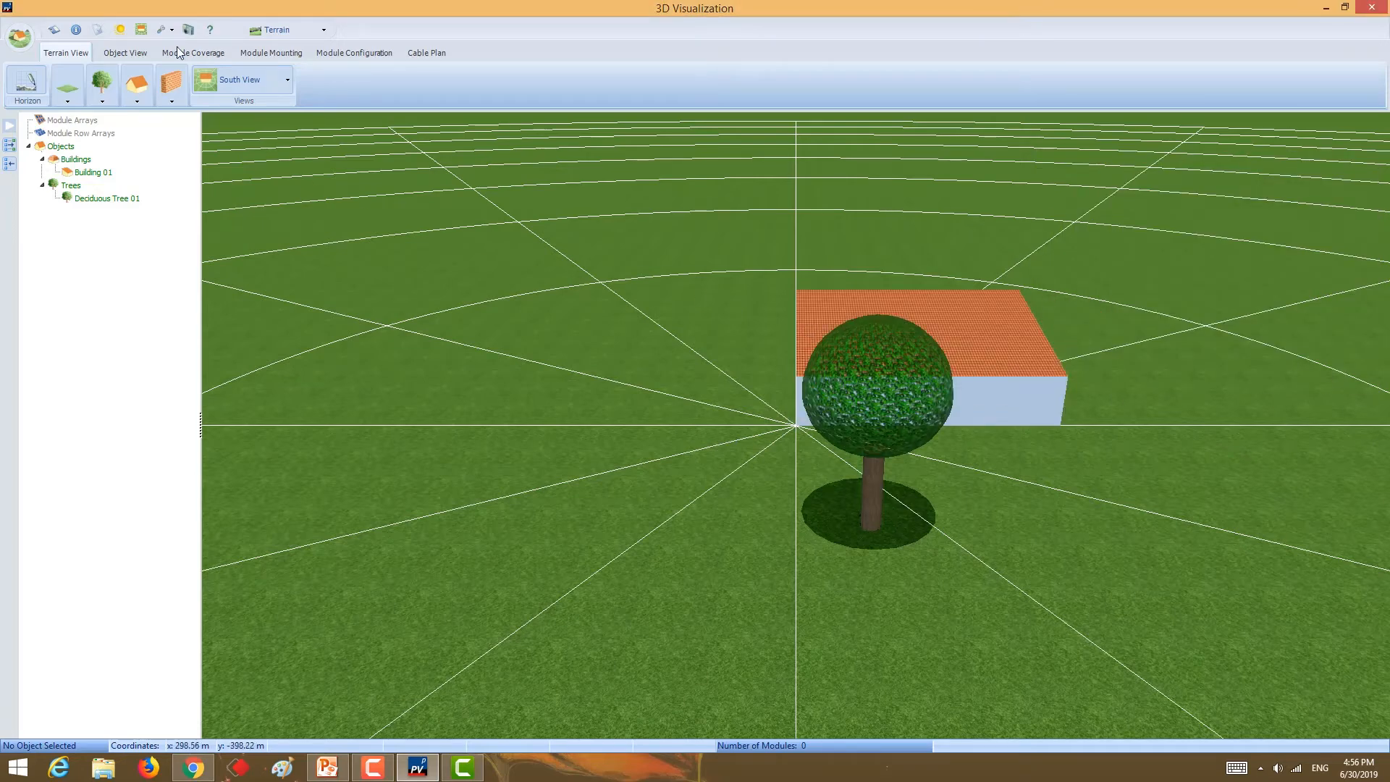
- Open the building's south roof view and set the left, right, top and bottom edge distances to 1 m each
click(129, 53)
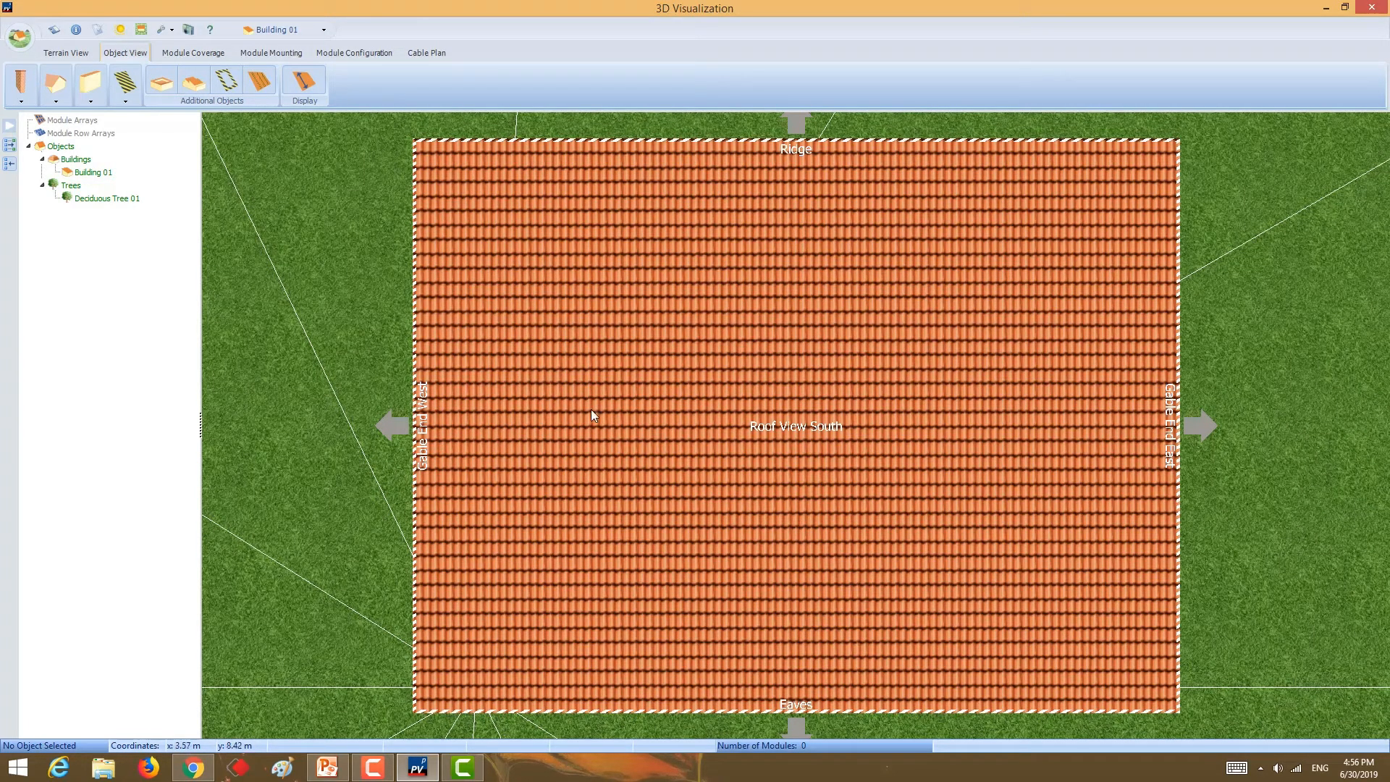
click(126, 91)
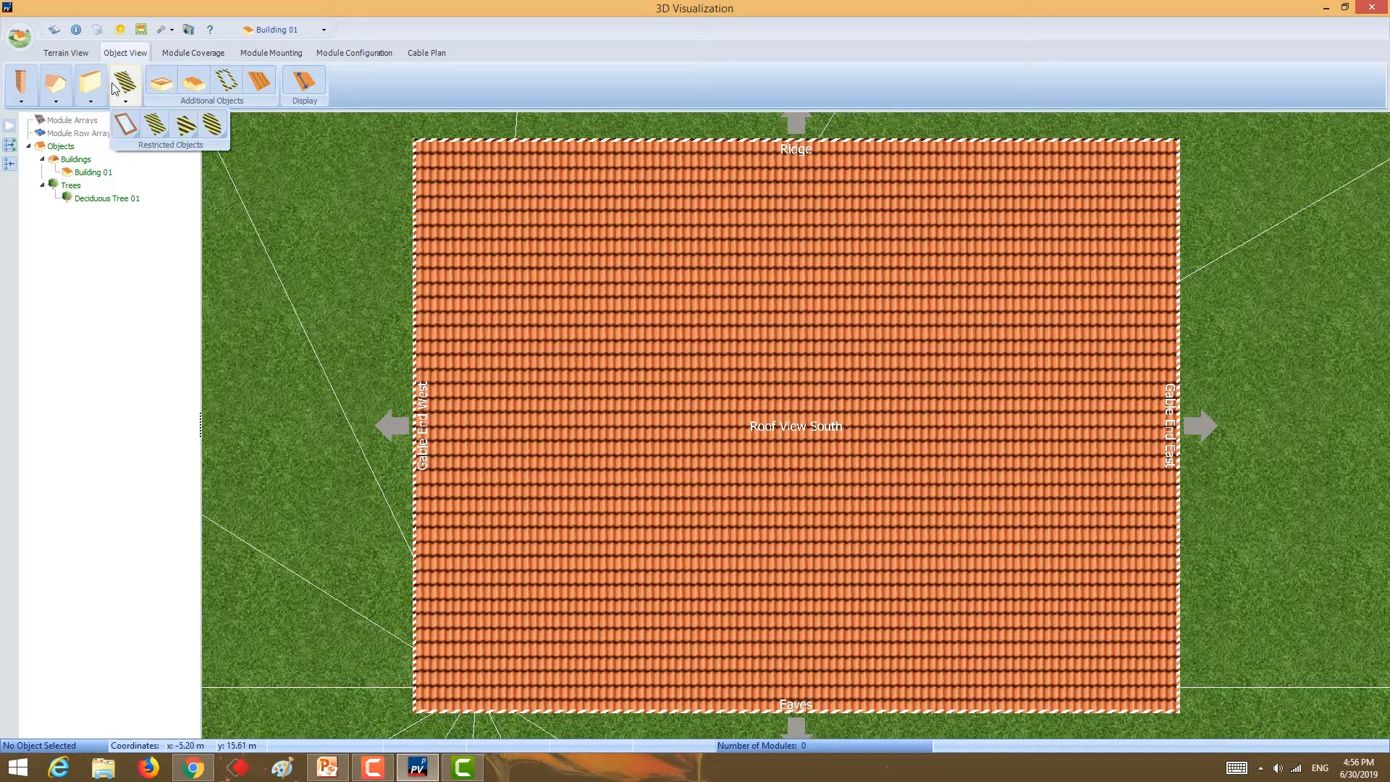
click(22, 94)
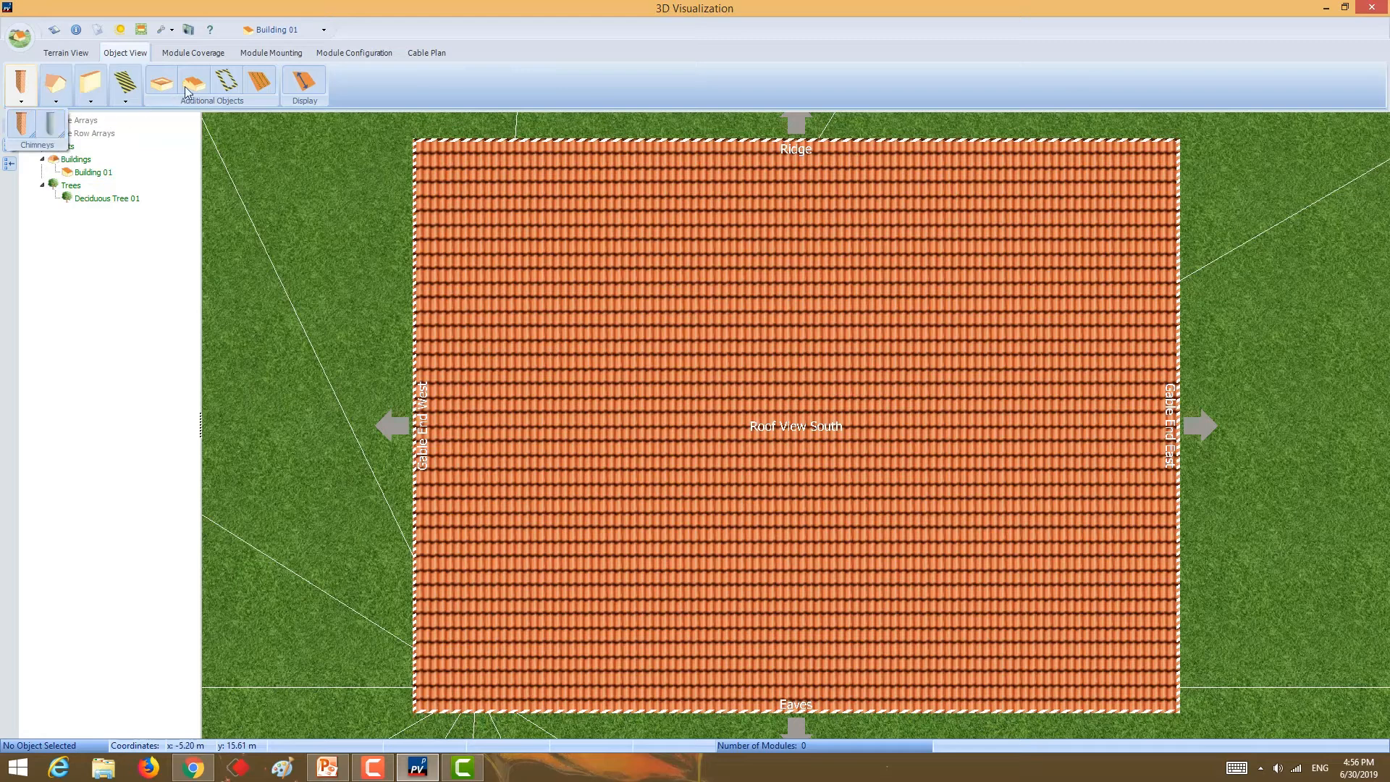
click(226, 88)
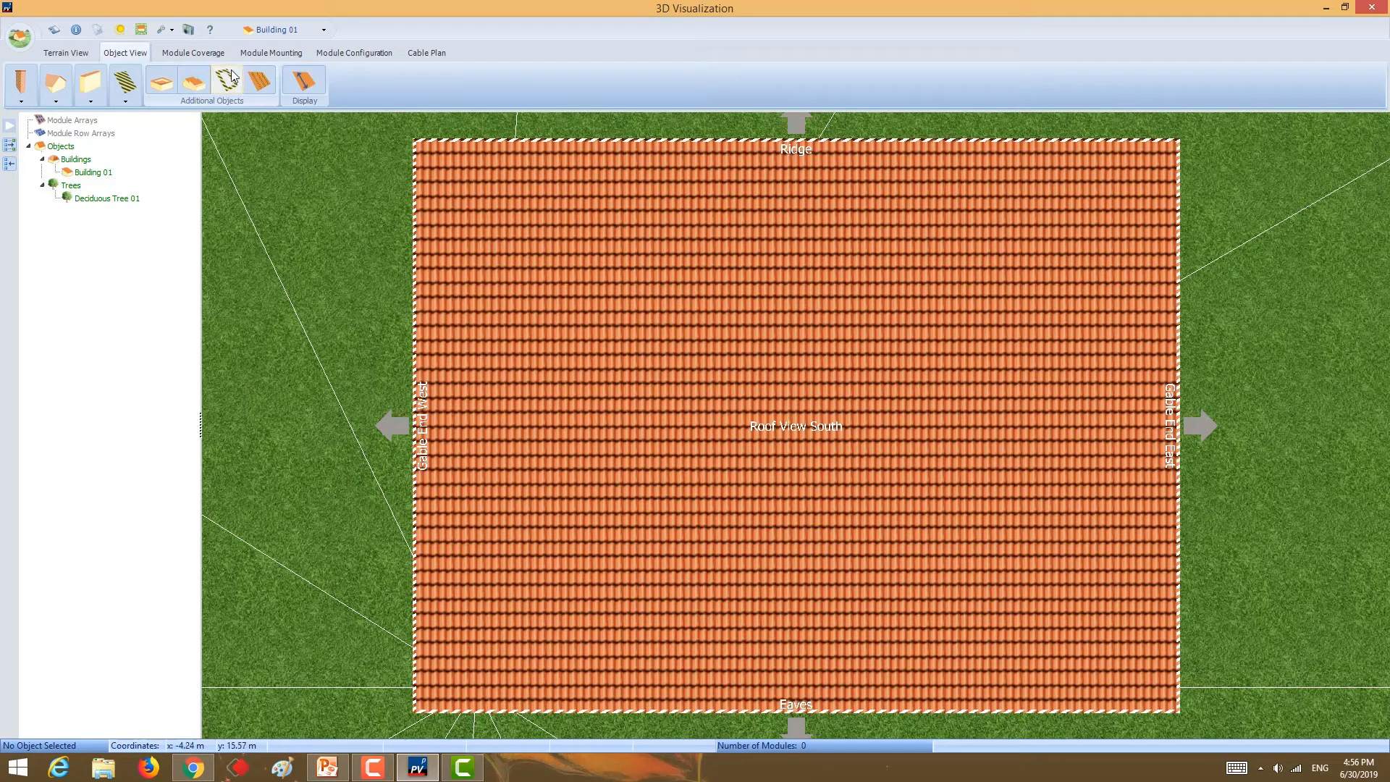
click(231, 78)
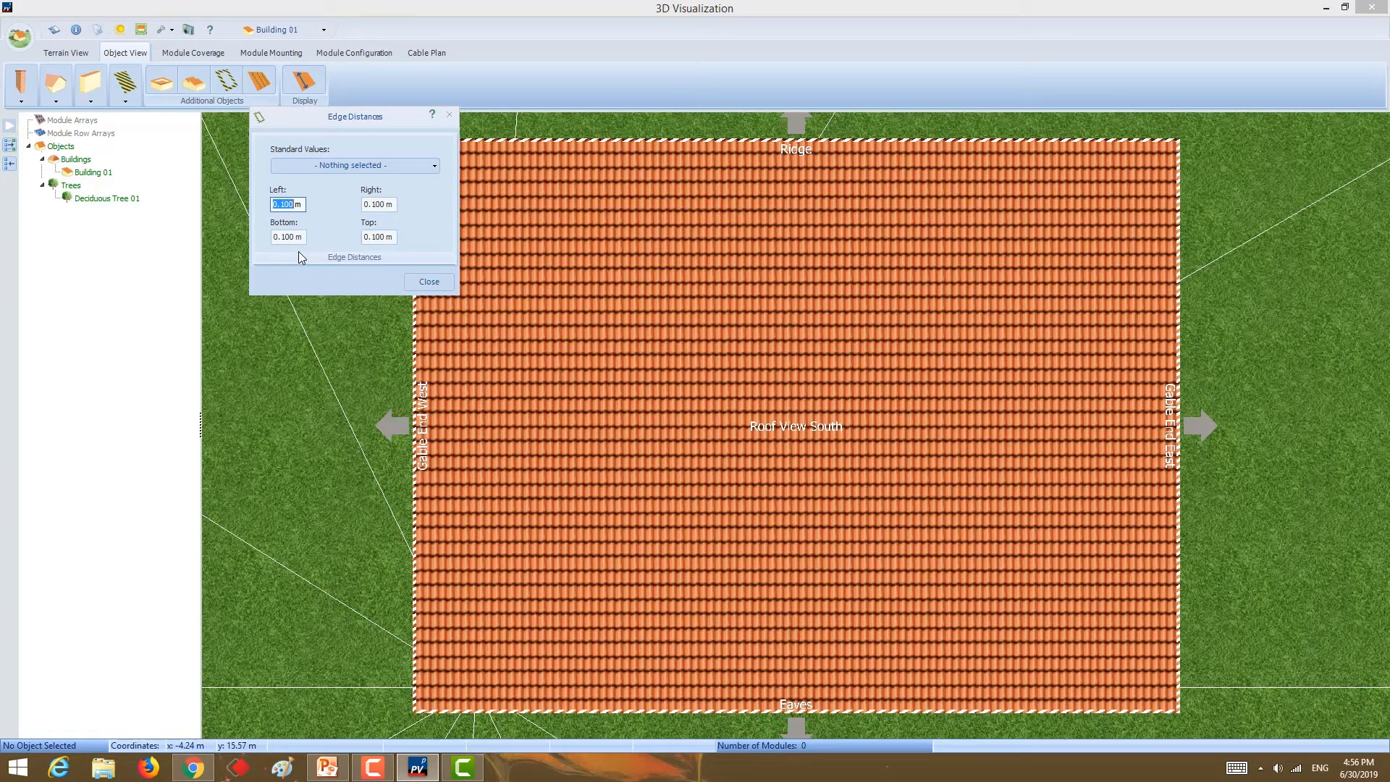
text(1m)
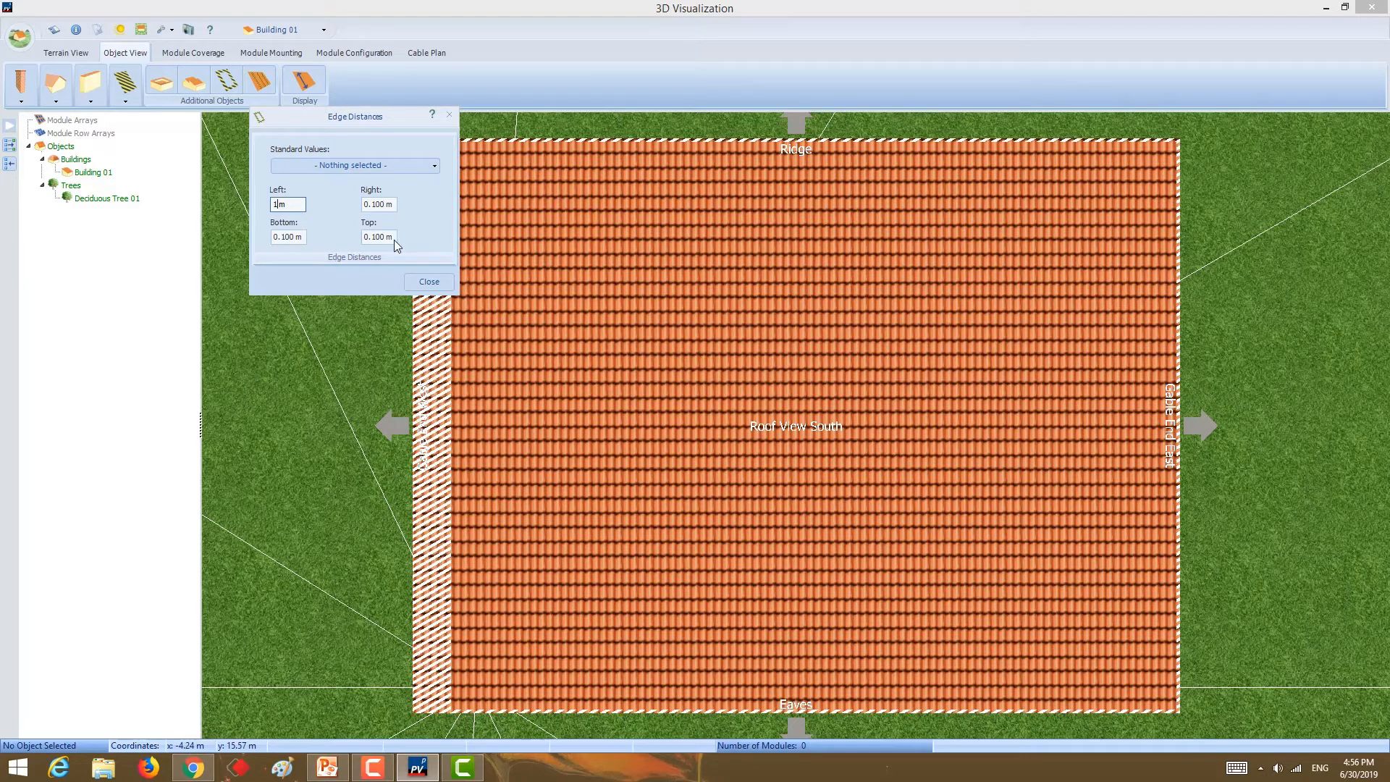
double_click(375, 239)
text(1)
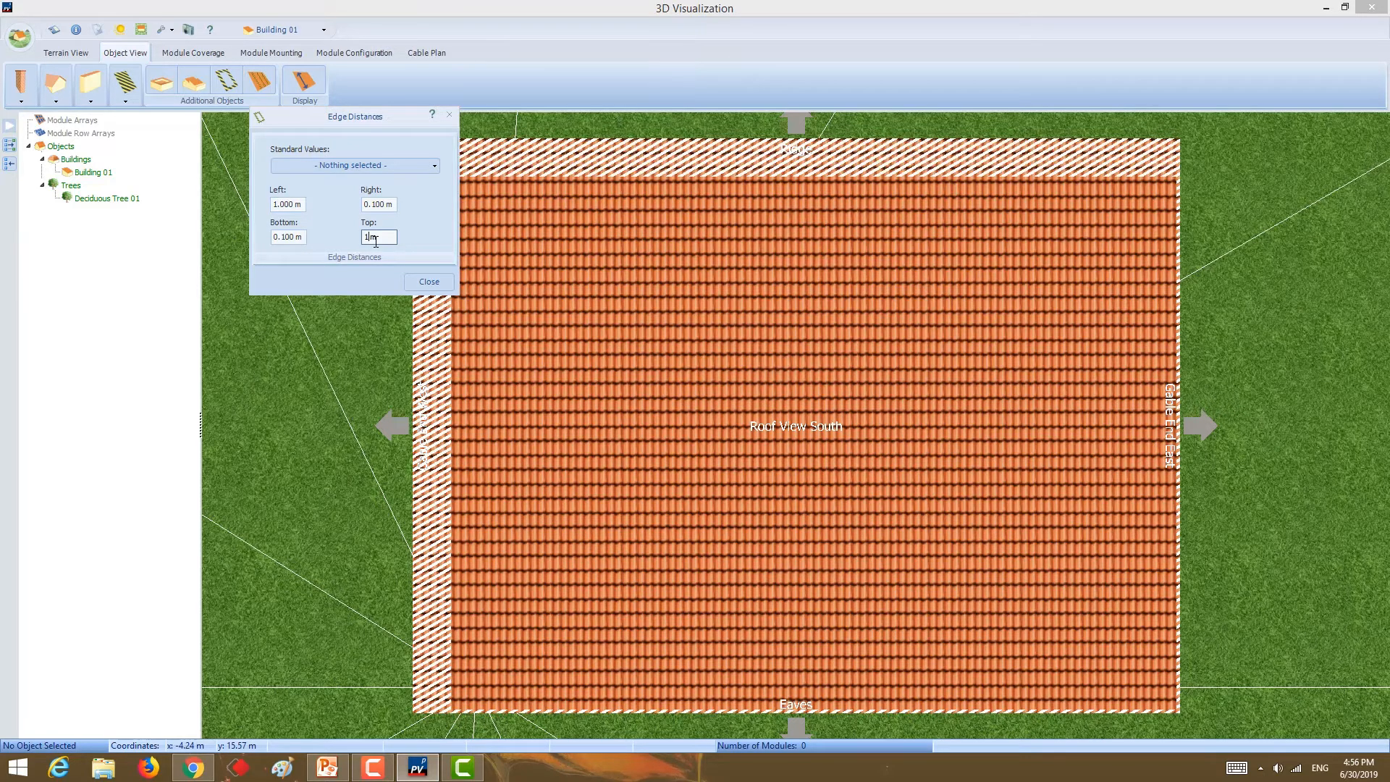
double_click(378, 204)
text(1)
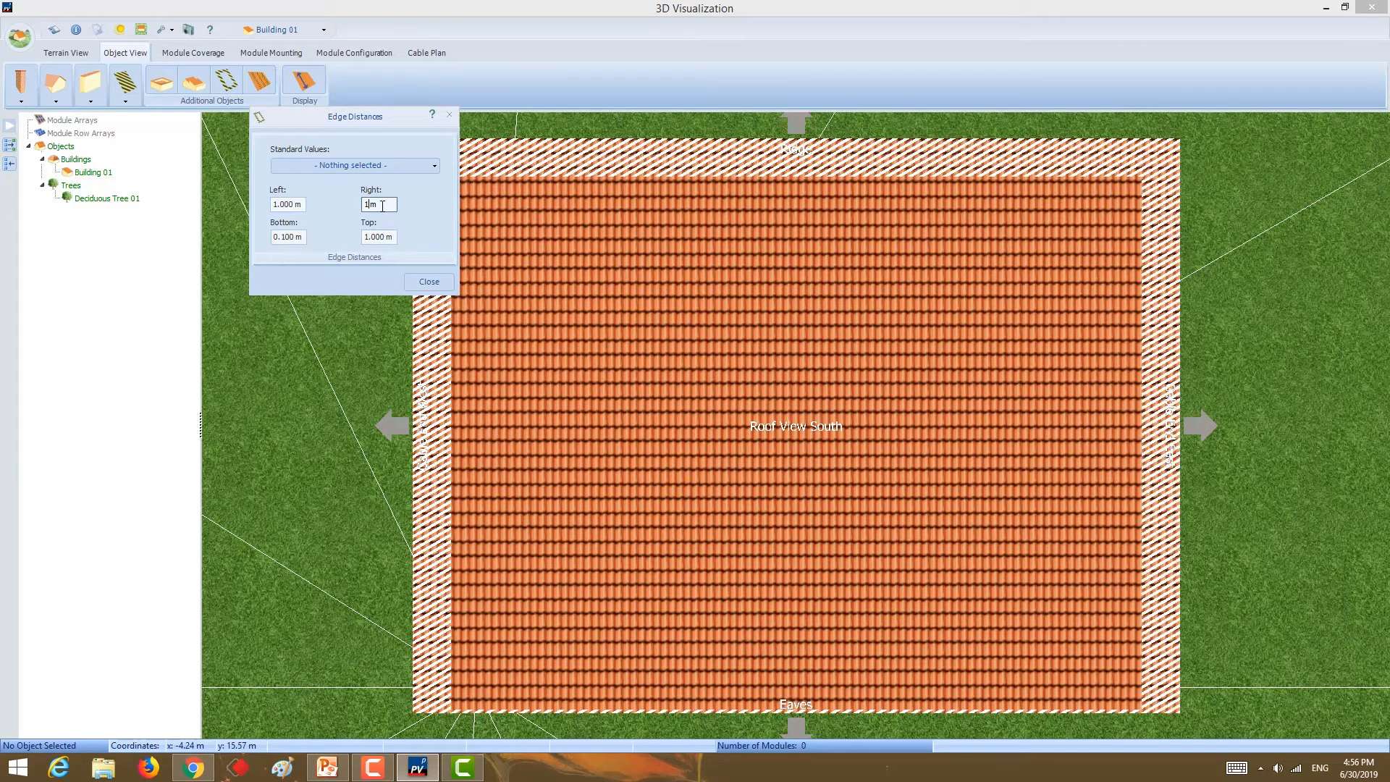
double_click(286, 237)
text(1m)
click(423, 283)
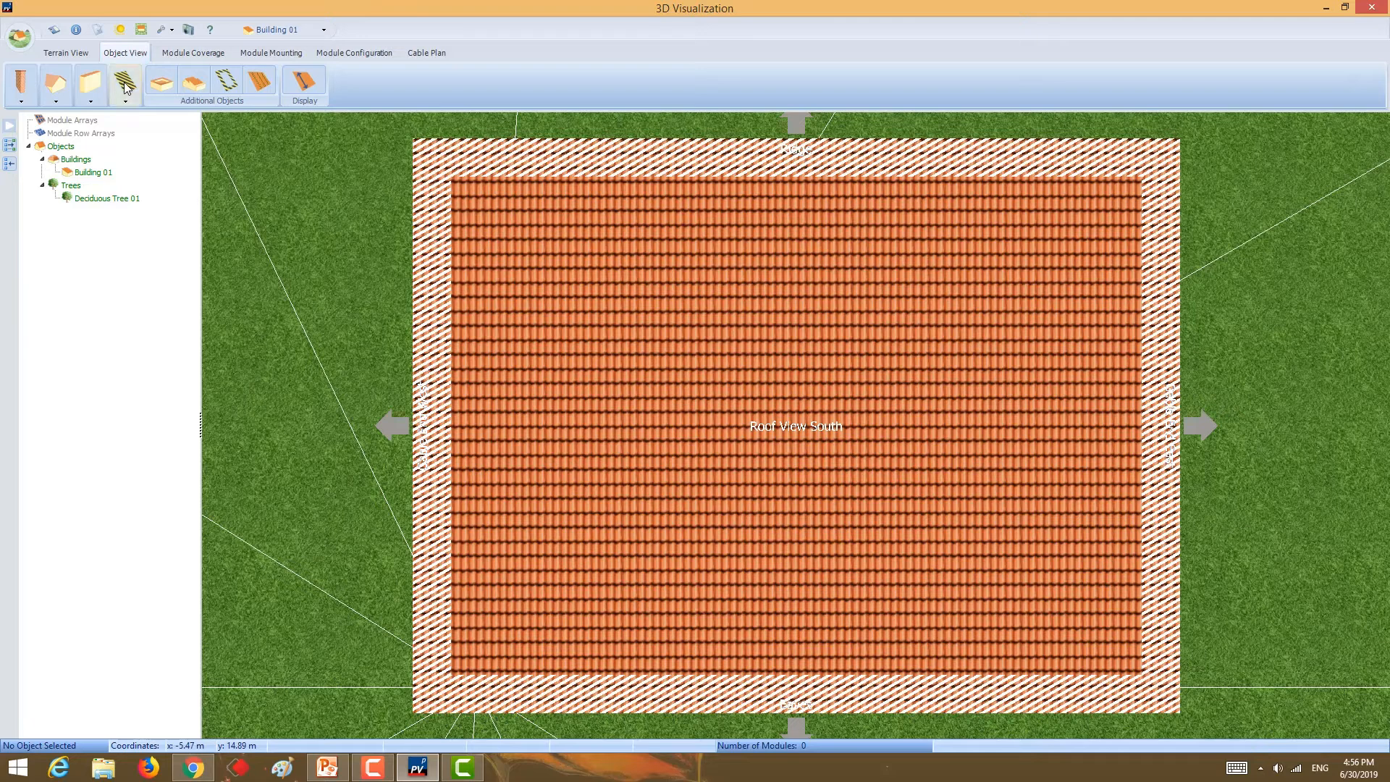
- Place a fireproof wall on the upper western part of the south roof, at about x = 3 m, y = 9.3 m
click(94, 87)
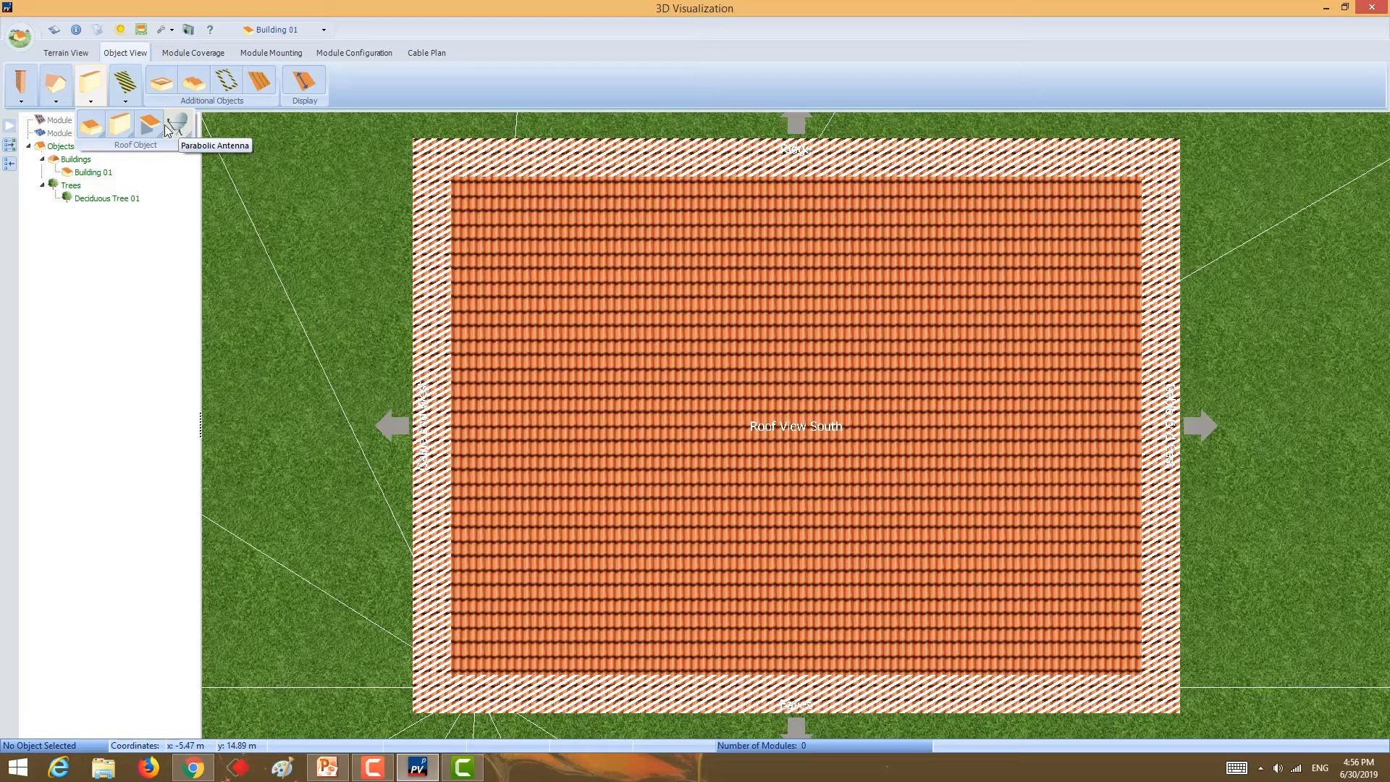
click(122, 126)
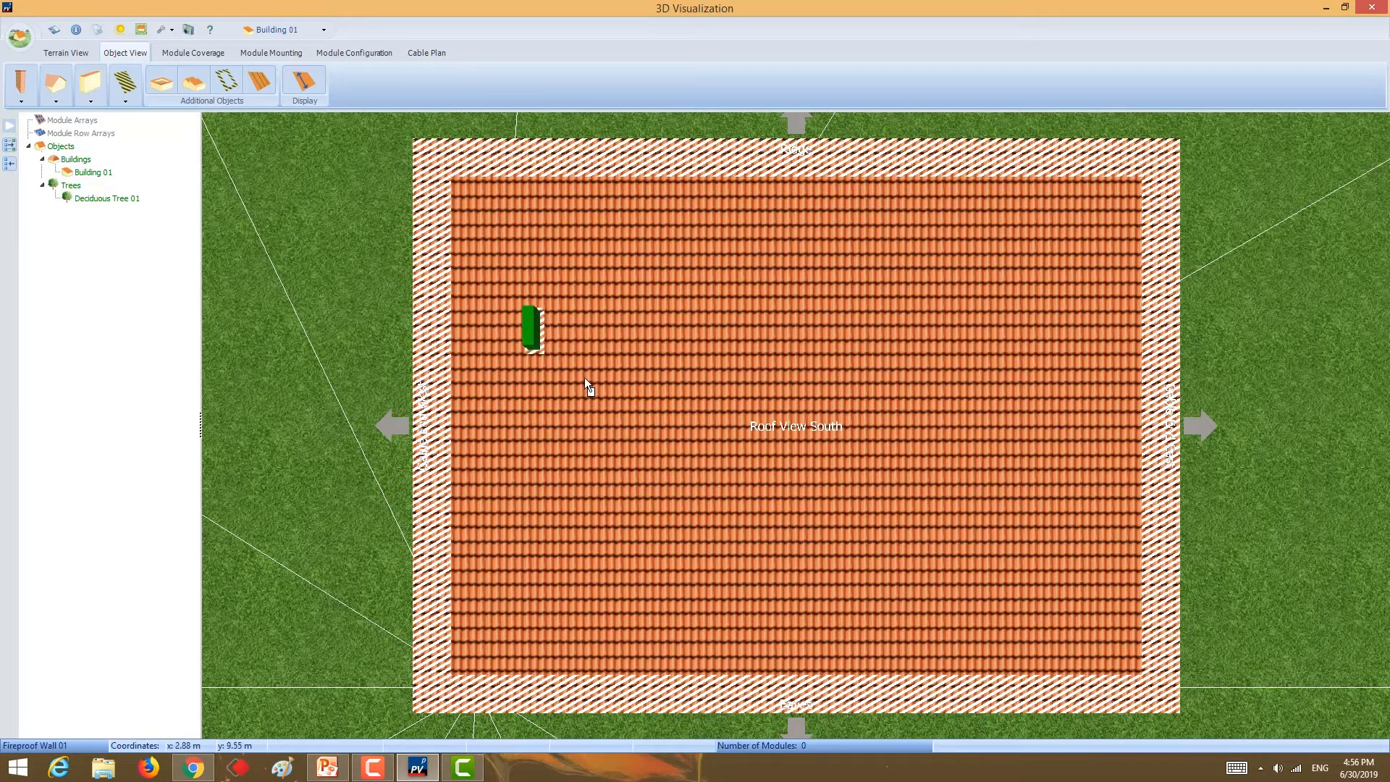
click(608, 389)
click(530, 355)
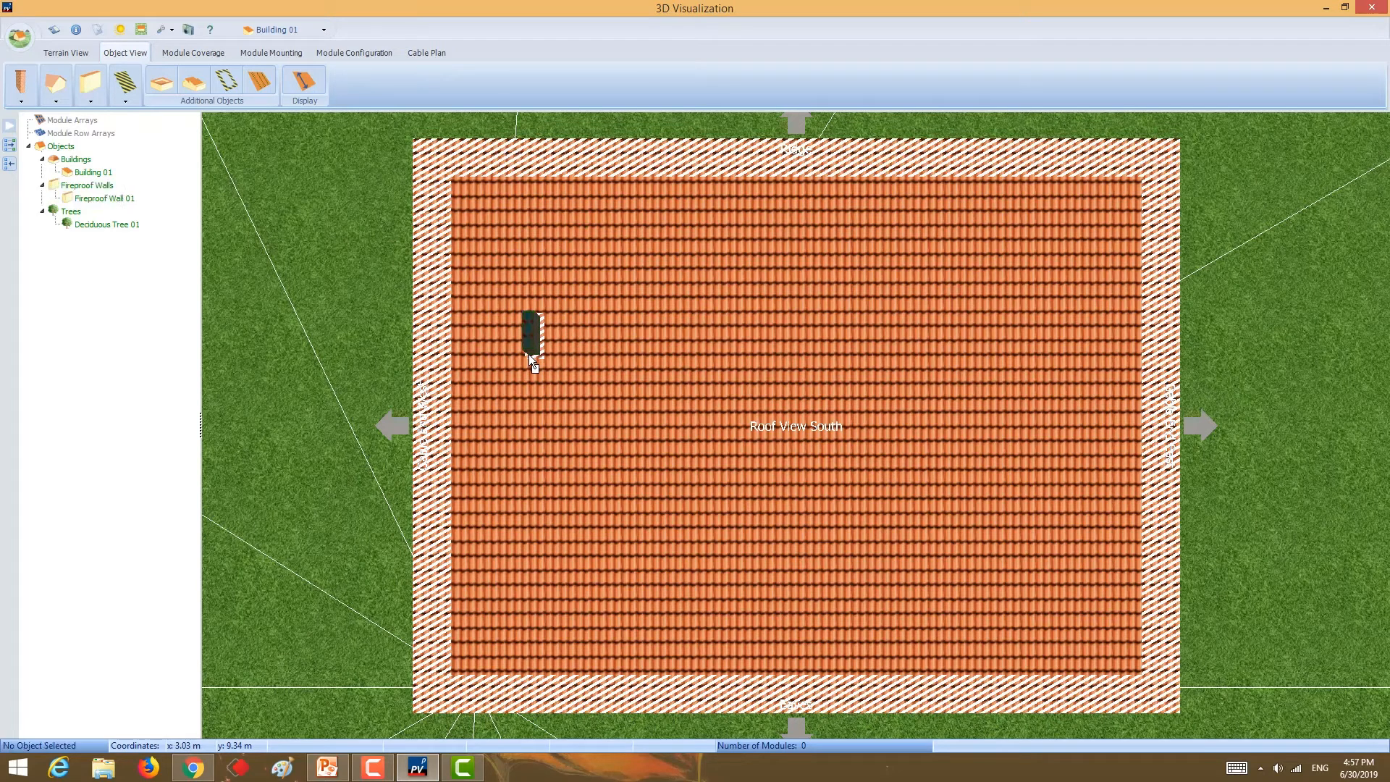
- Place two single saw tooth roofs level with the fireproof wall, one on the eastern side of the roof and one just east of the wall
click(87, 95)
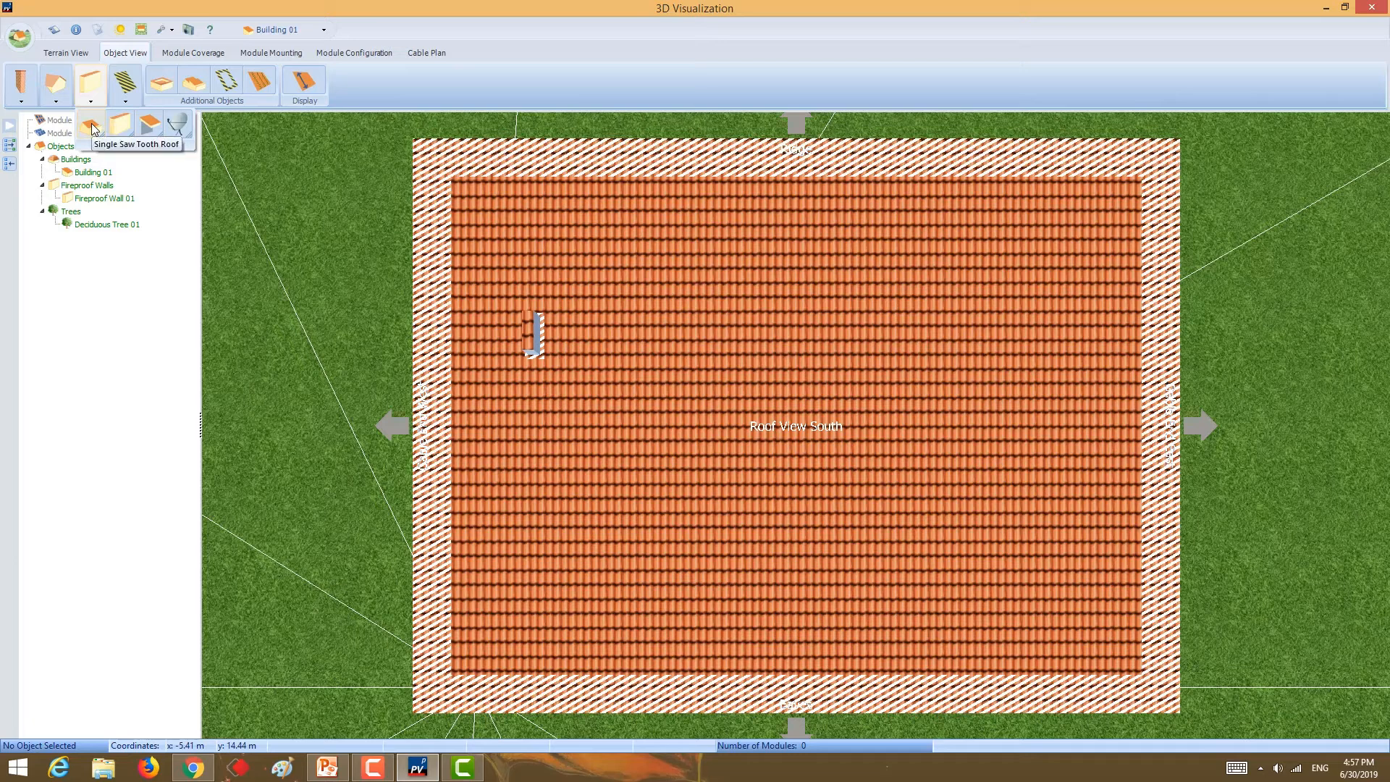
click(92, 129)
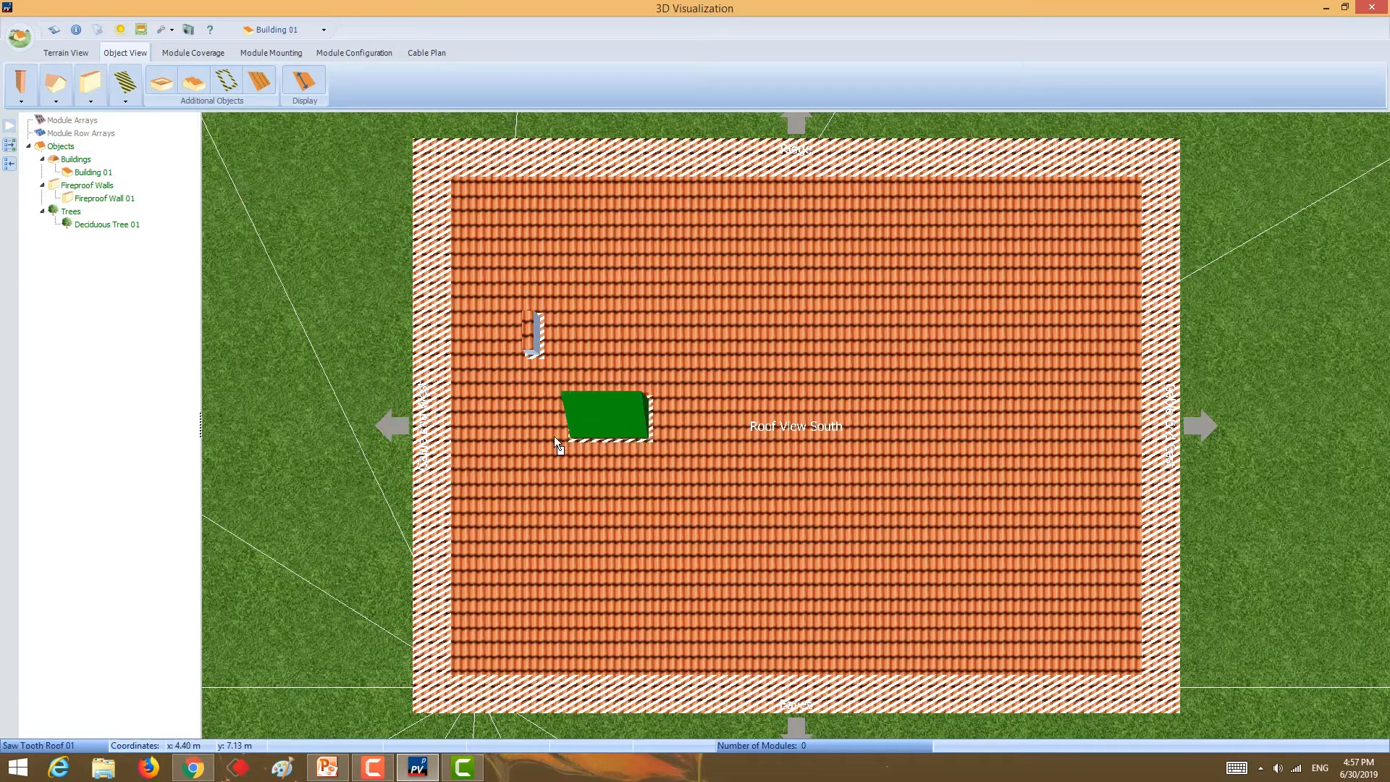
click(897, 353)
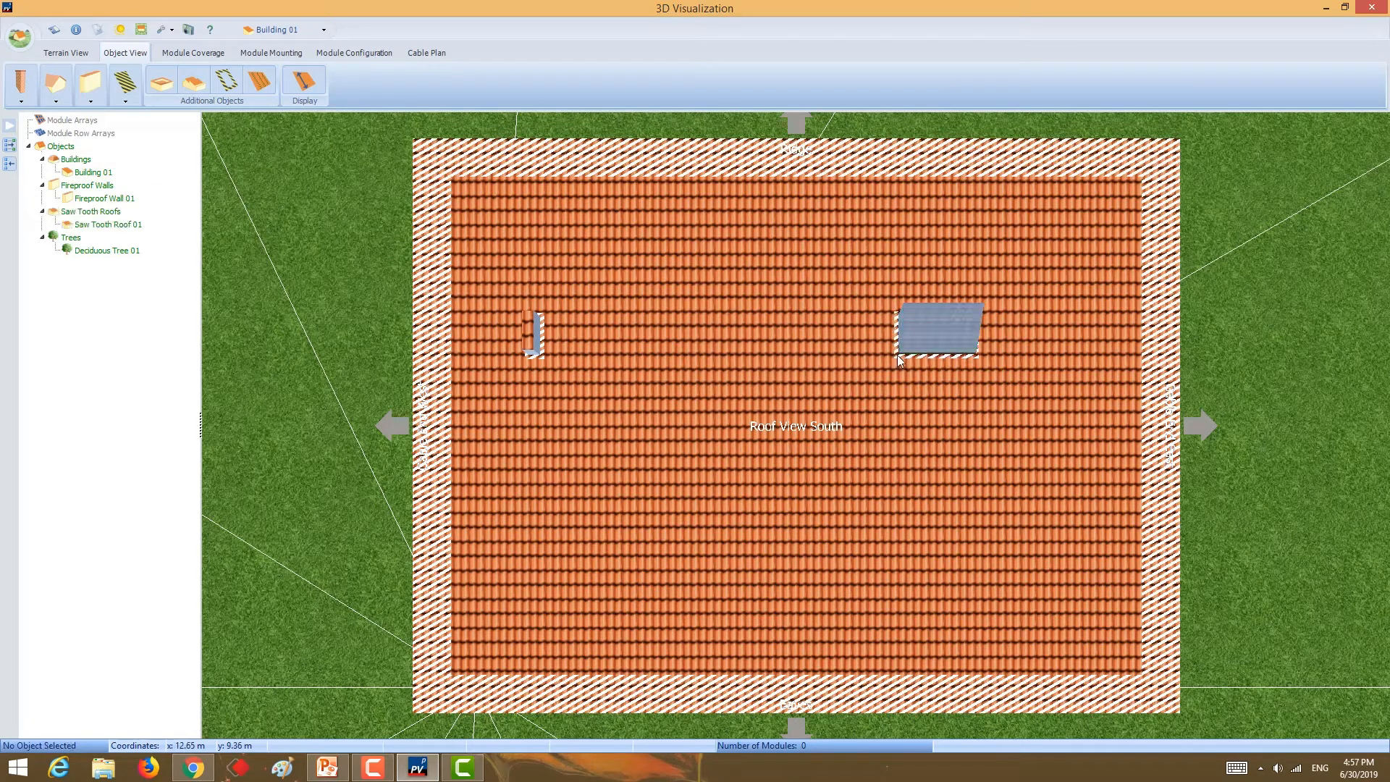
click(94, 100)
click(92, 129)
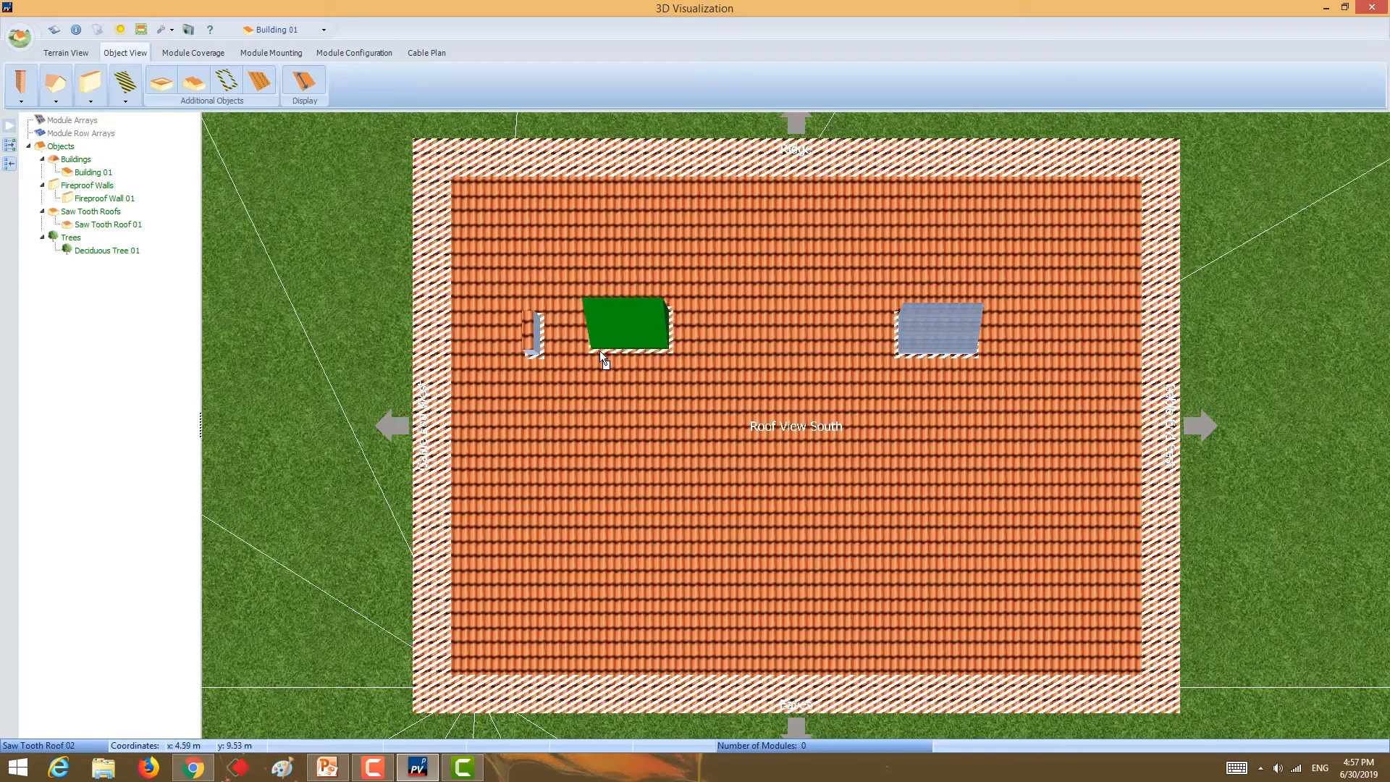
click(596, 354)
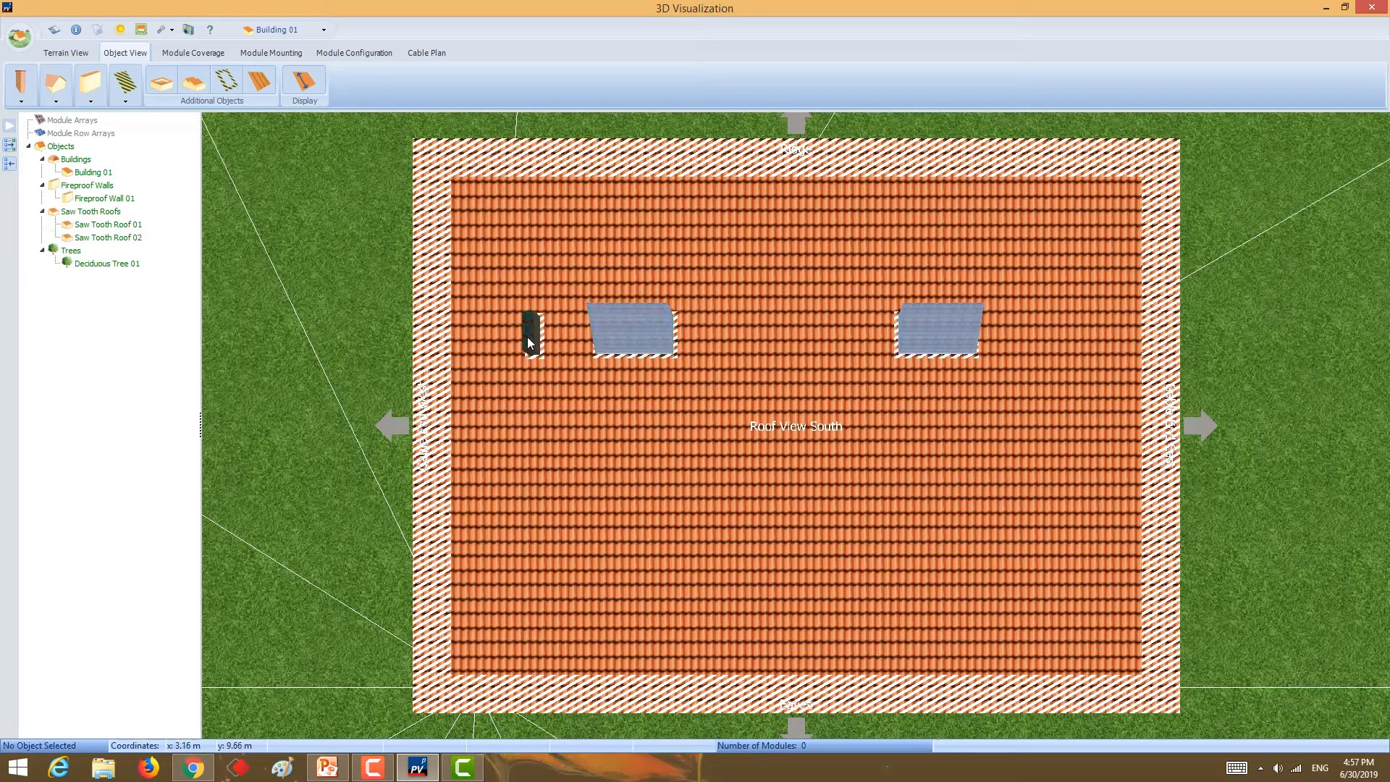
- Move the fireproof wall to the lower middle of the roof, at about x = 7.8 m, y = 4.2 m
drag(528, 337, 710, 550)
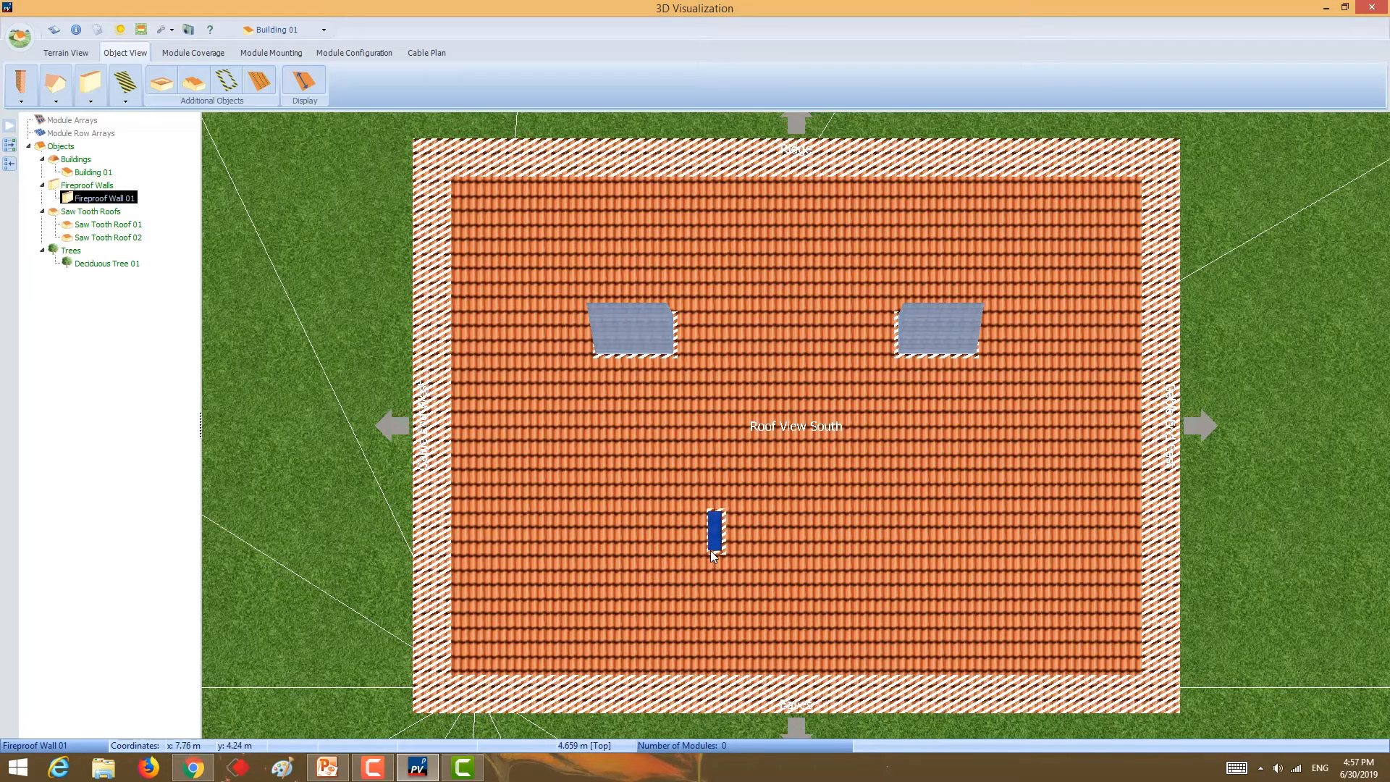
- Try an eaves length of 5 m on the western saw tooth roof and restore it to 2 m
double_click(628, 347)
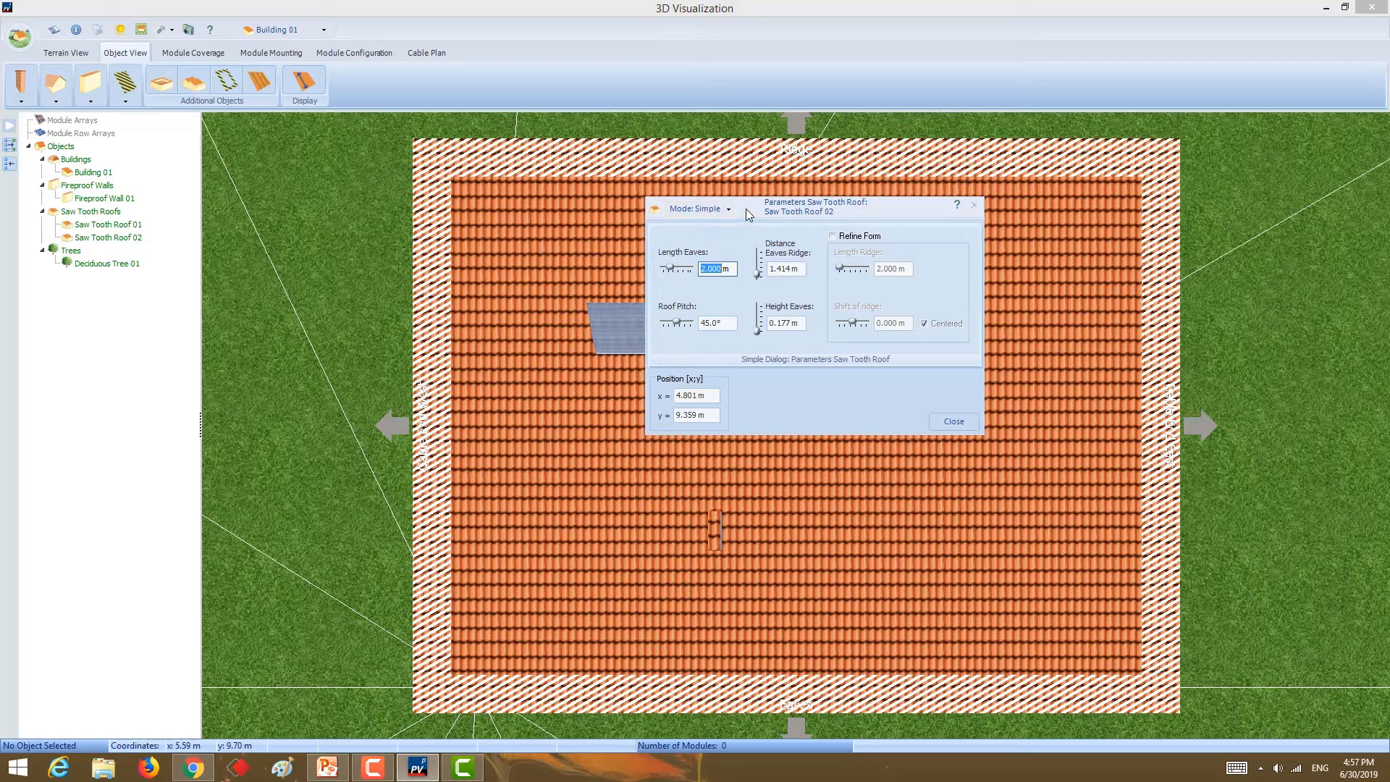
drag(861, 210, 984, 212)
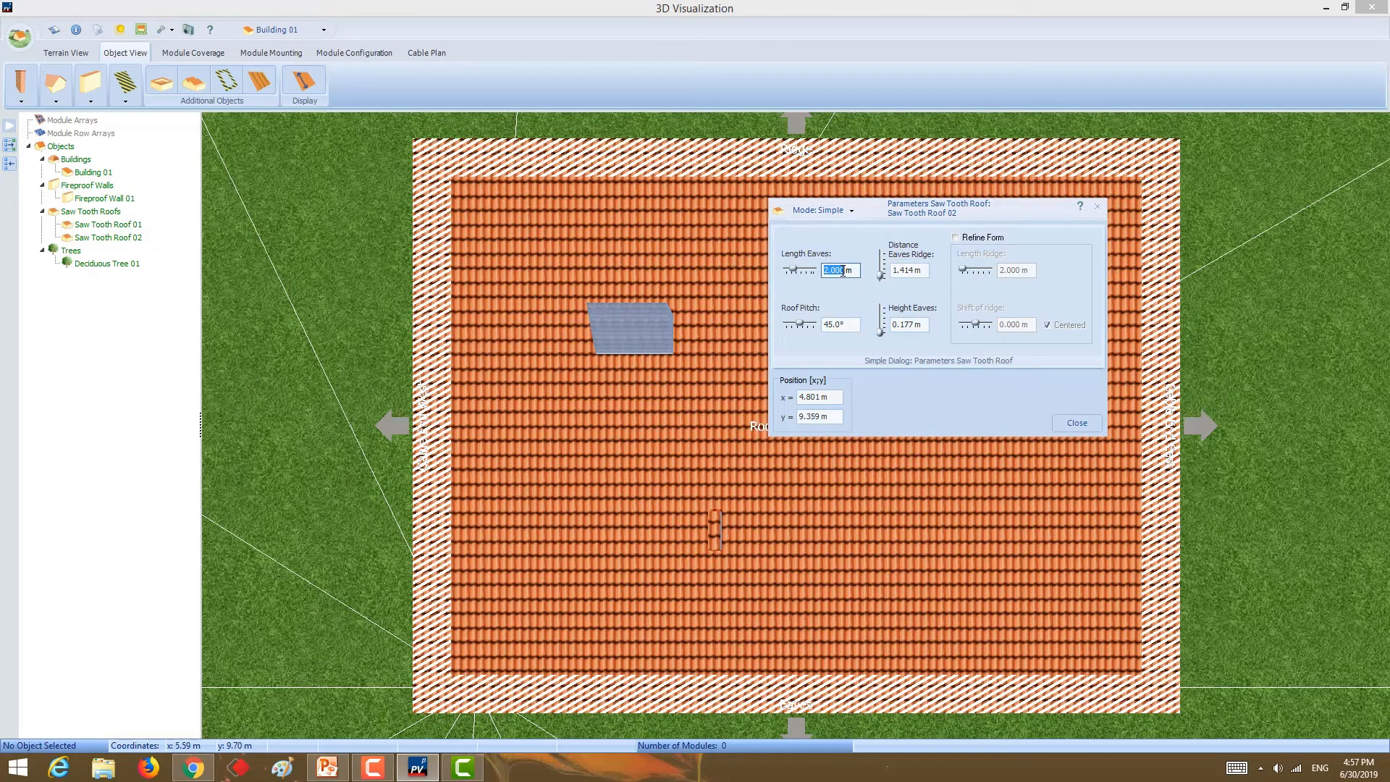
text(5)
key(BackSpace)
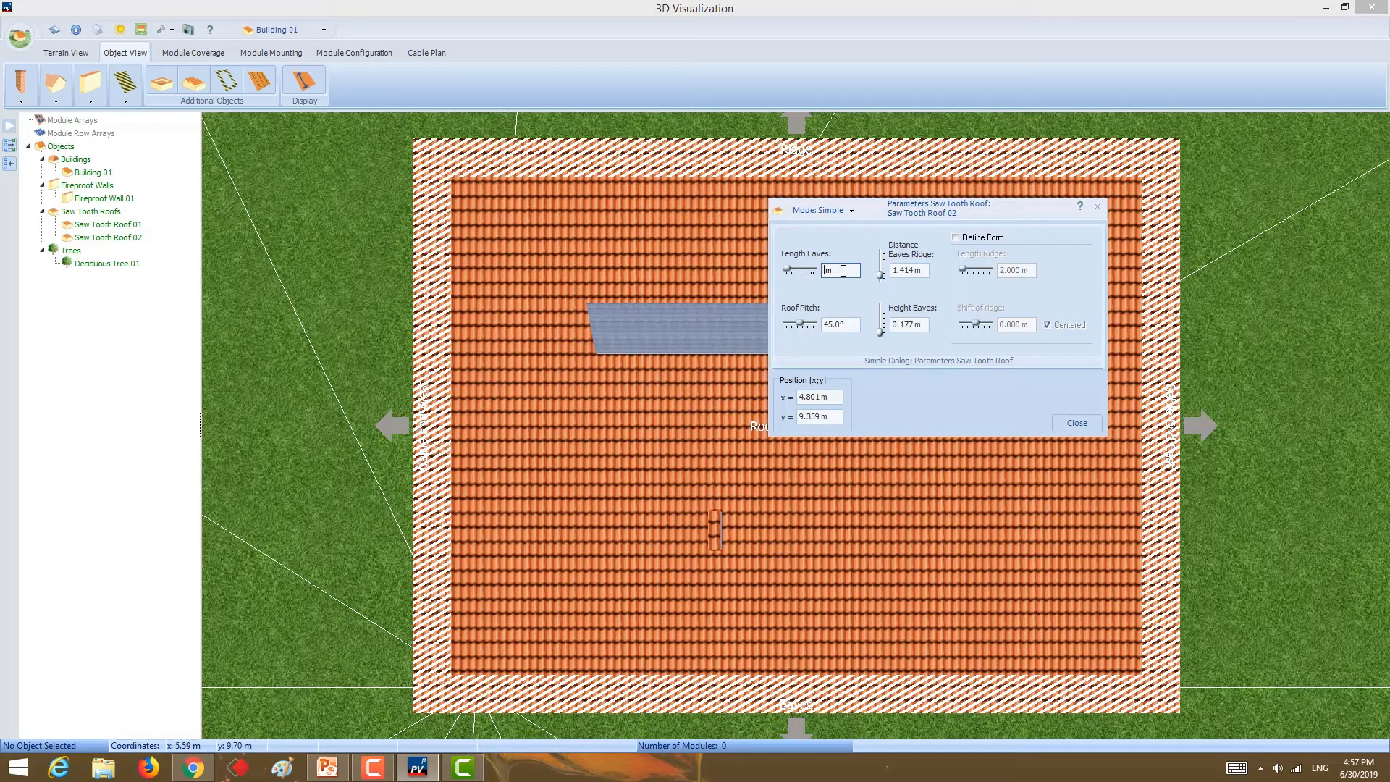
text(2)
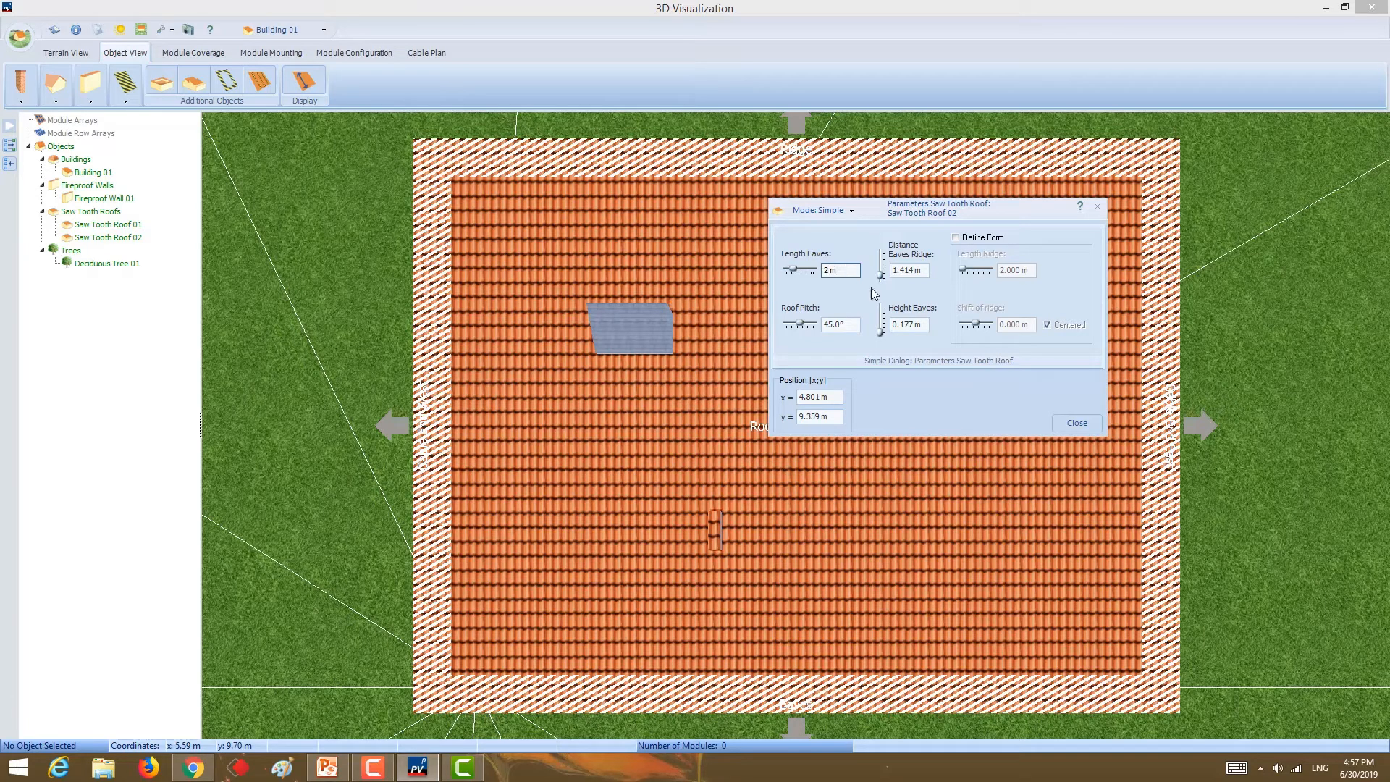
click(1076, 423)
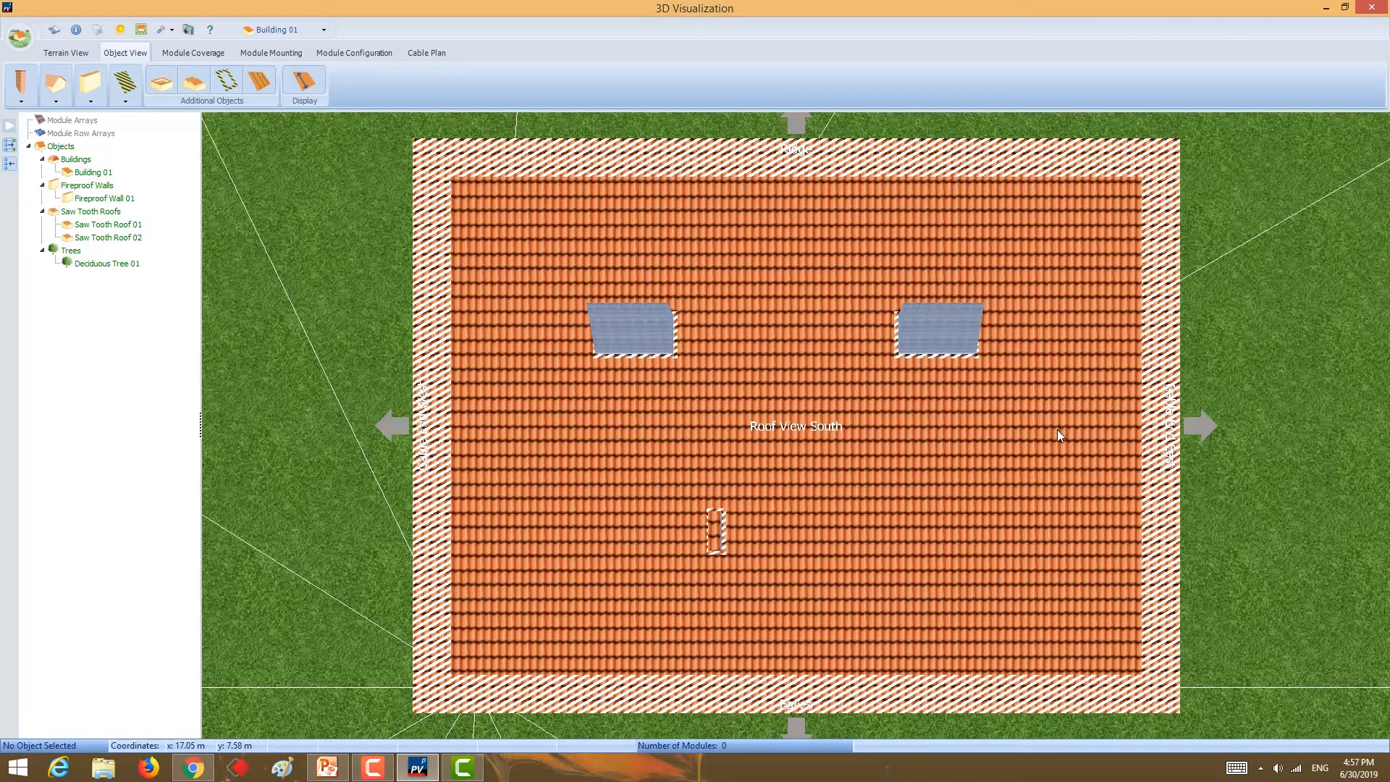
- Set the western saw tooth roof's position to x = 4 m and y = 10 m
click(631, 346)
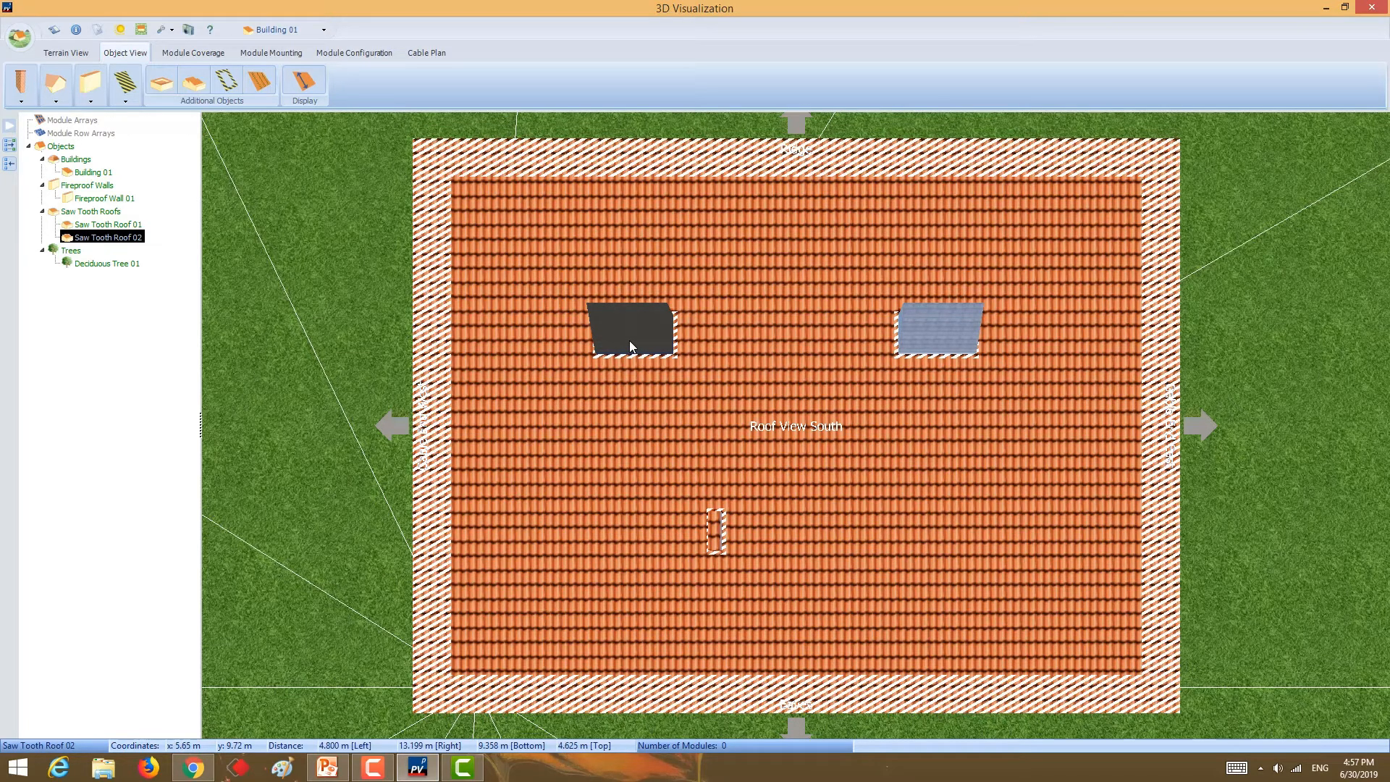
double_click(630, 346)
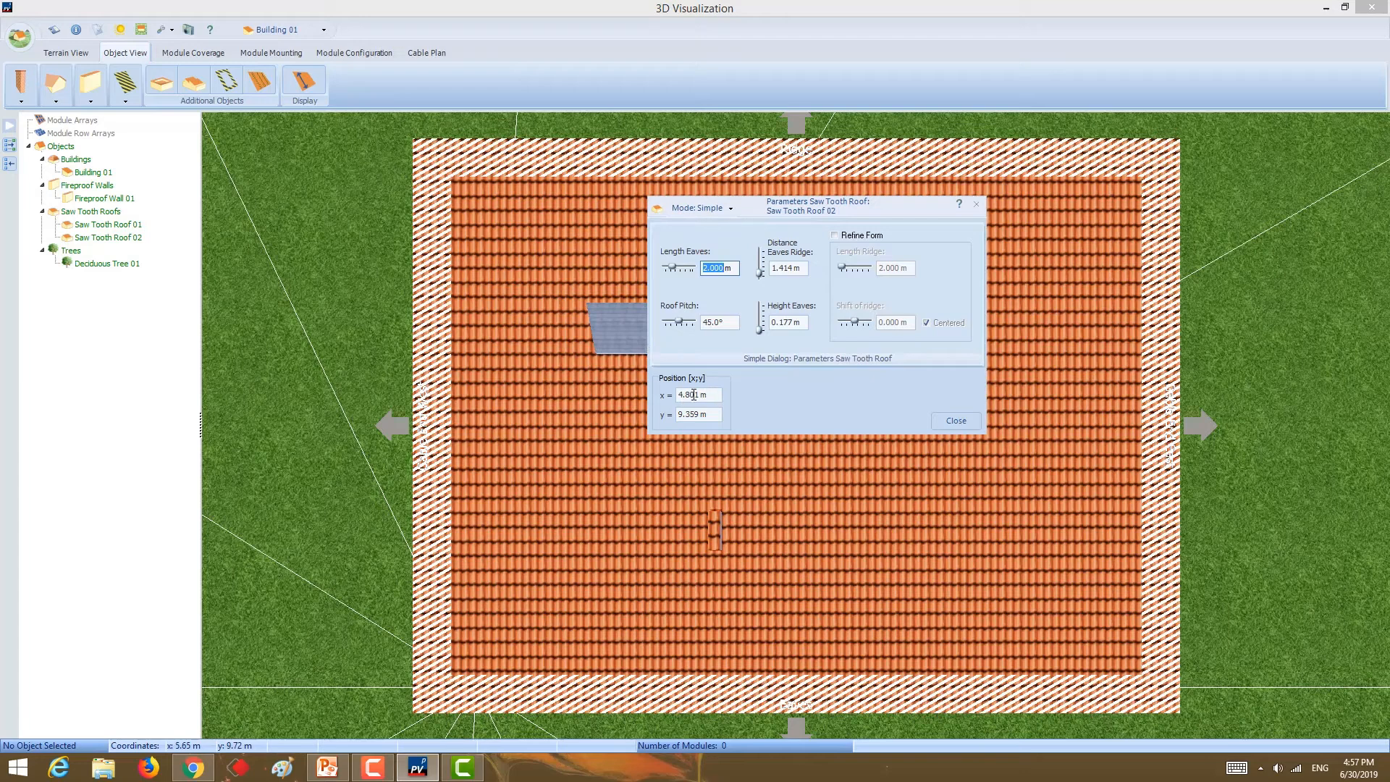
click(693, 395)
text(4)
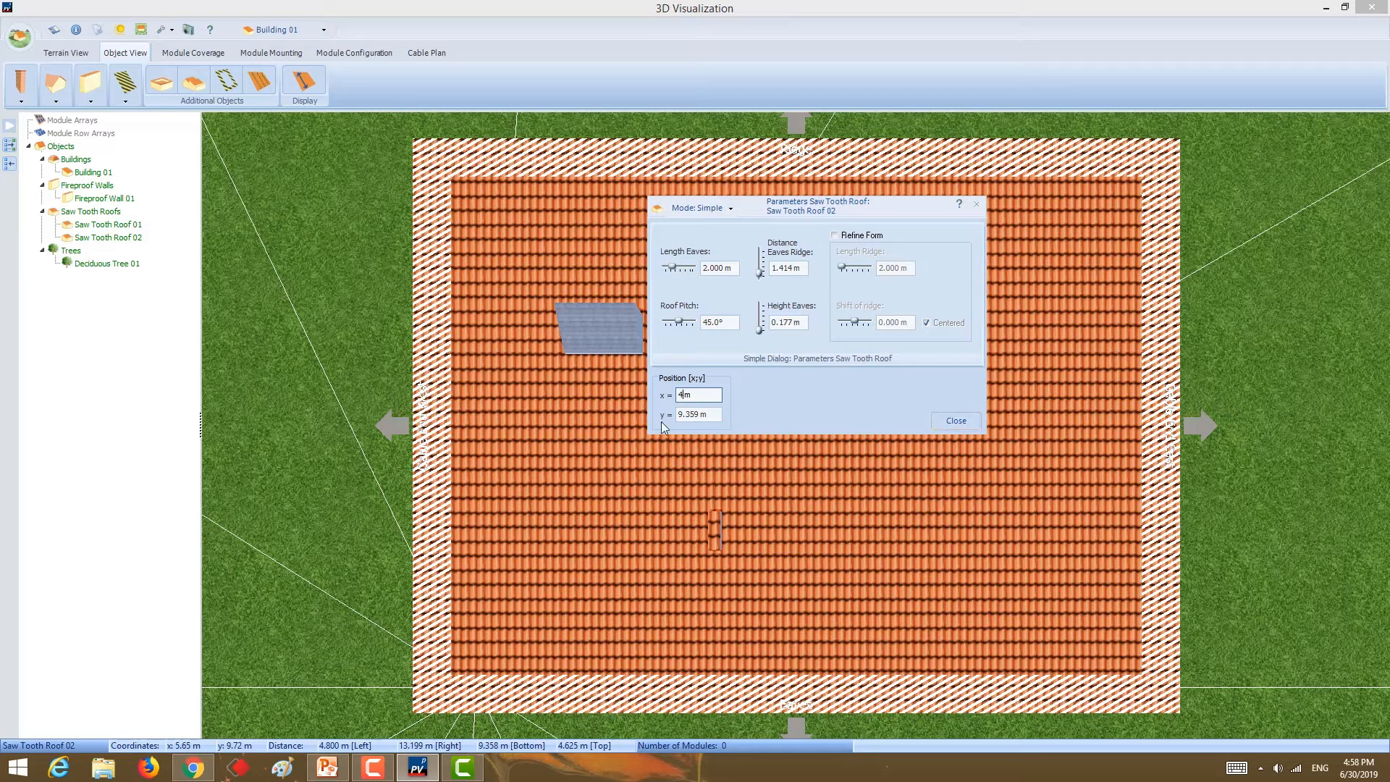
double_click(687, 415)
text(10)
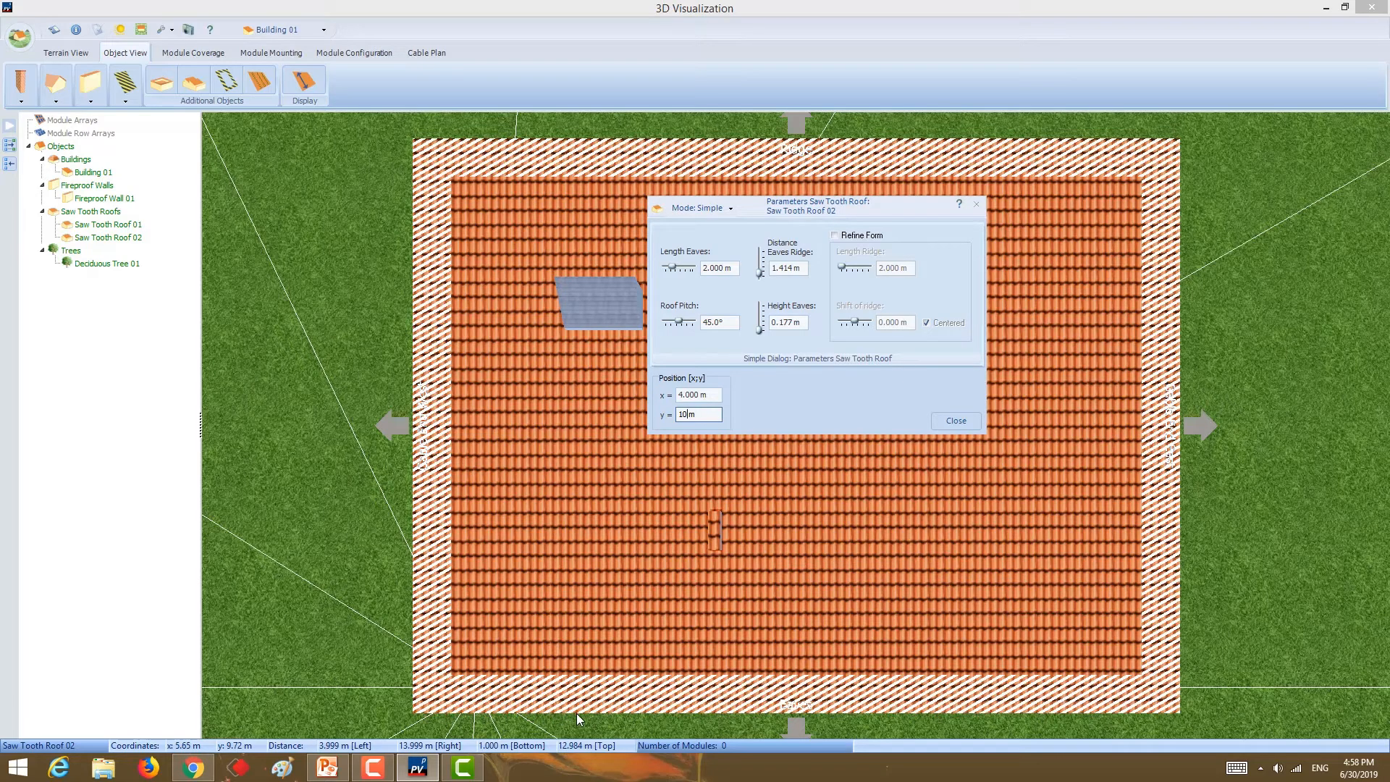
click(956, 419)
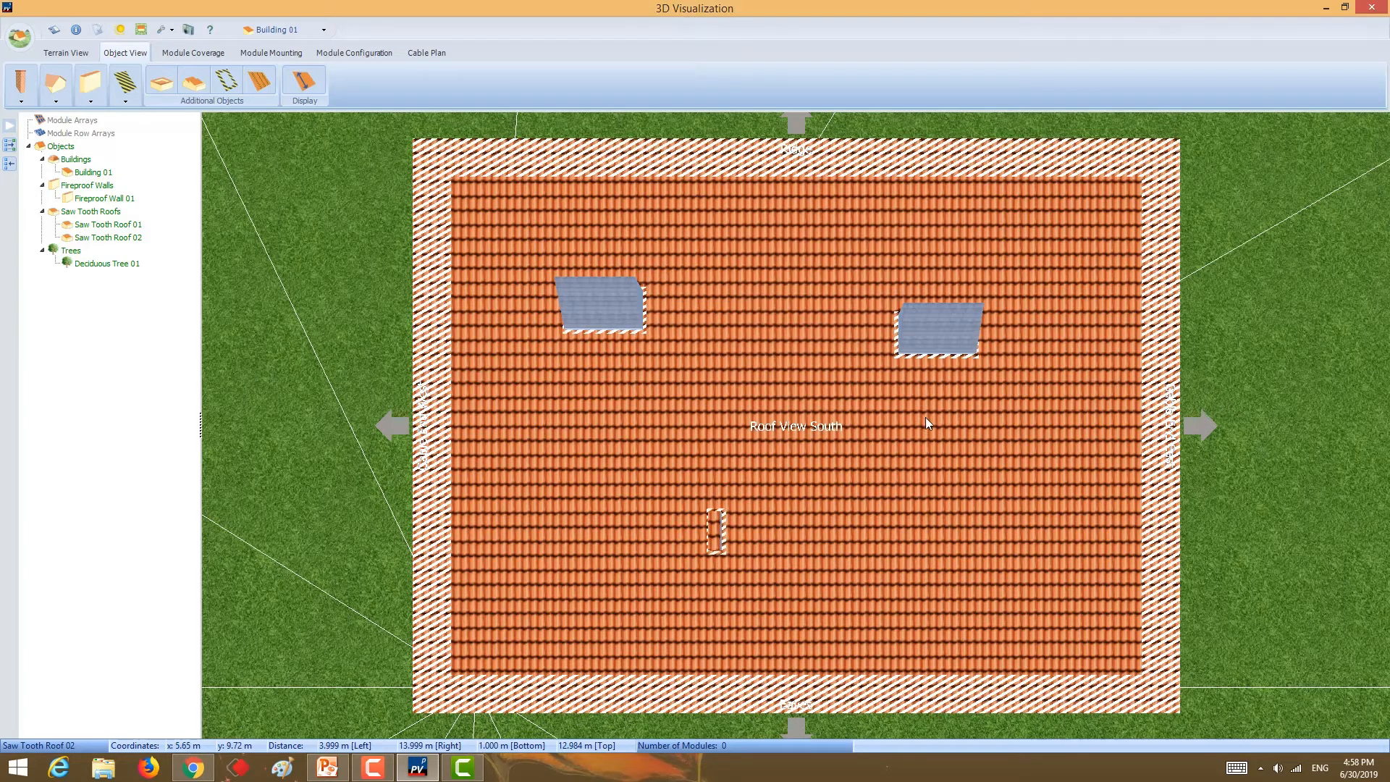
- Set the western saw tooth roof's distances from the Building 01 mounting surface to 4 m left and 10 m in front
right_click(614, 313)
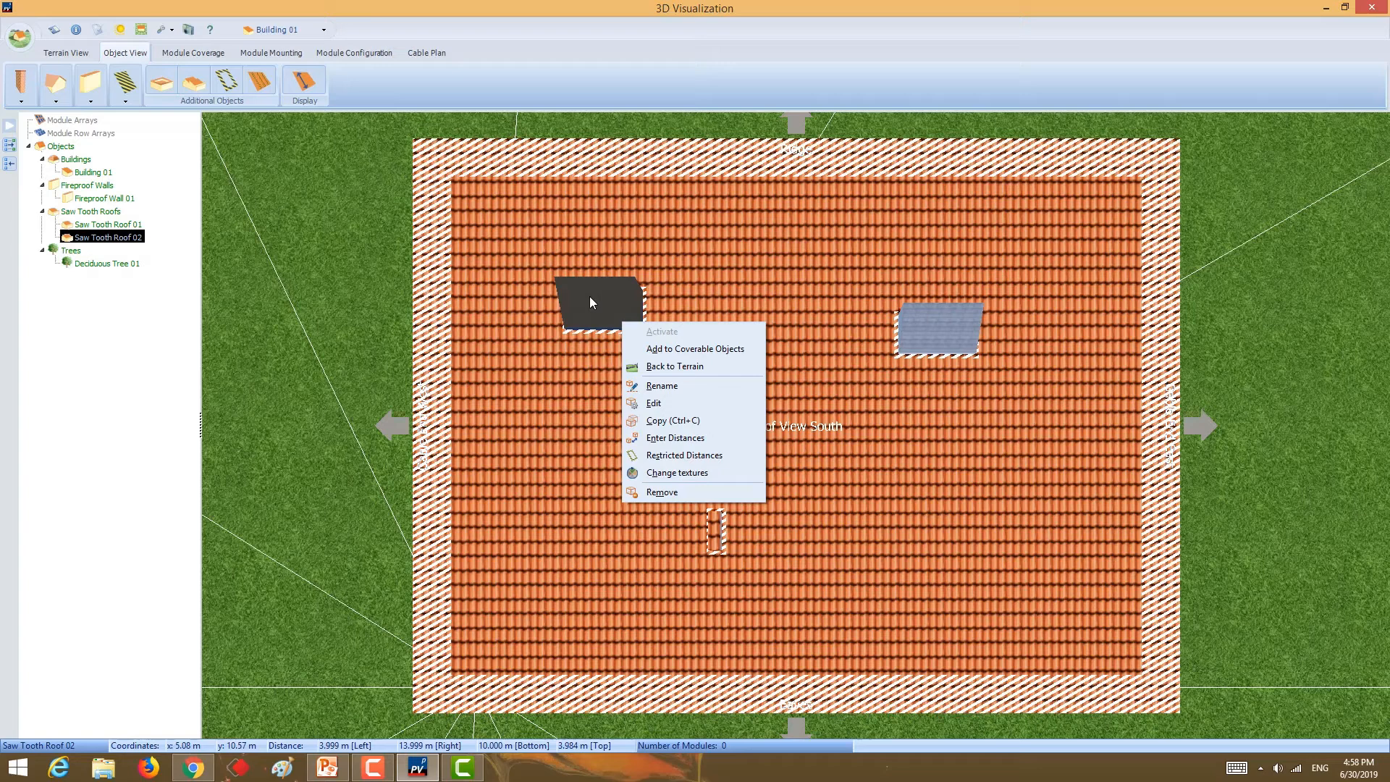
click(676, 437)
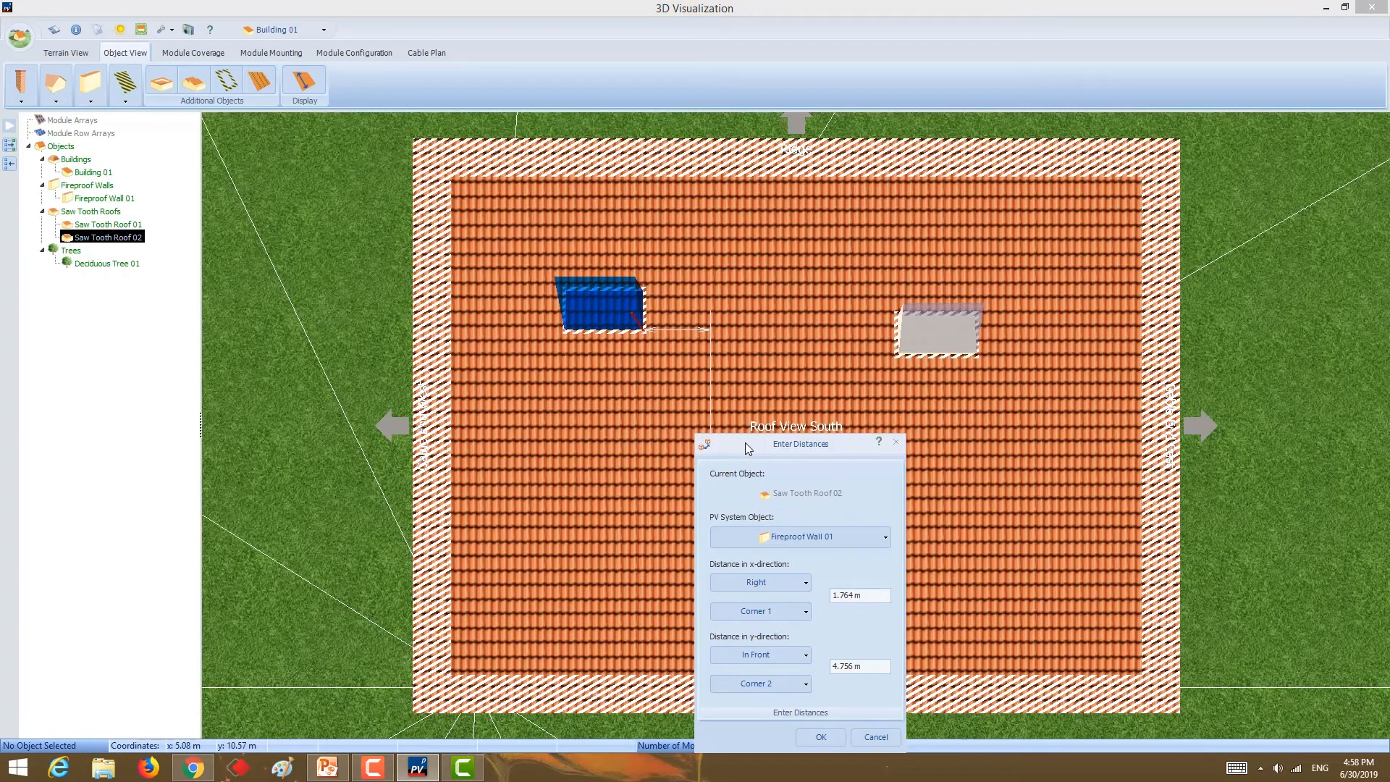
drag(745, 447, 1005, 262)
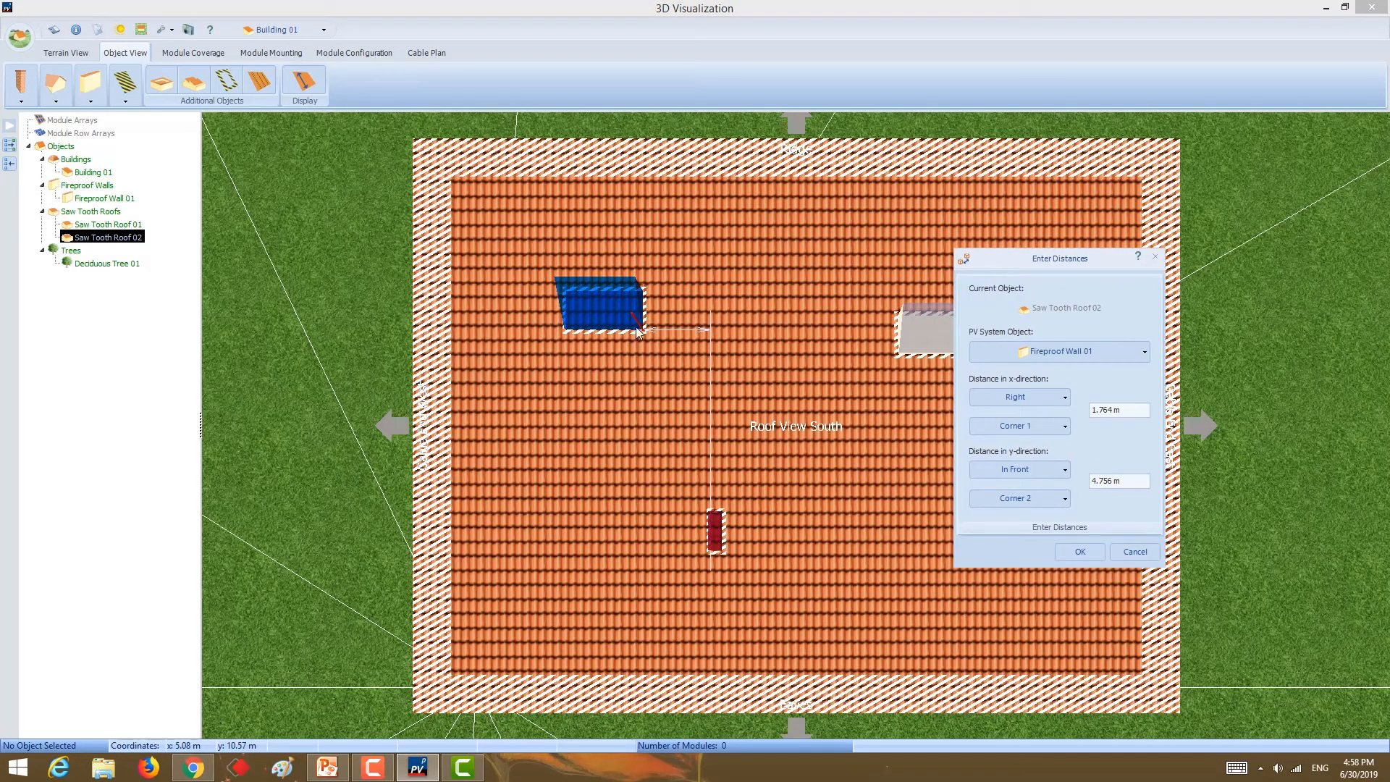
click(1011, 354)
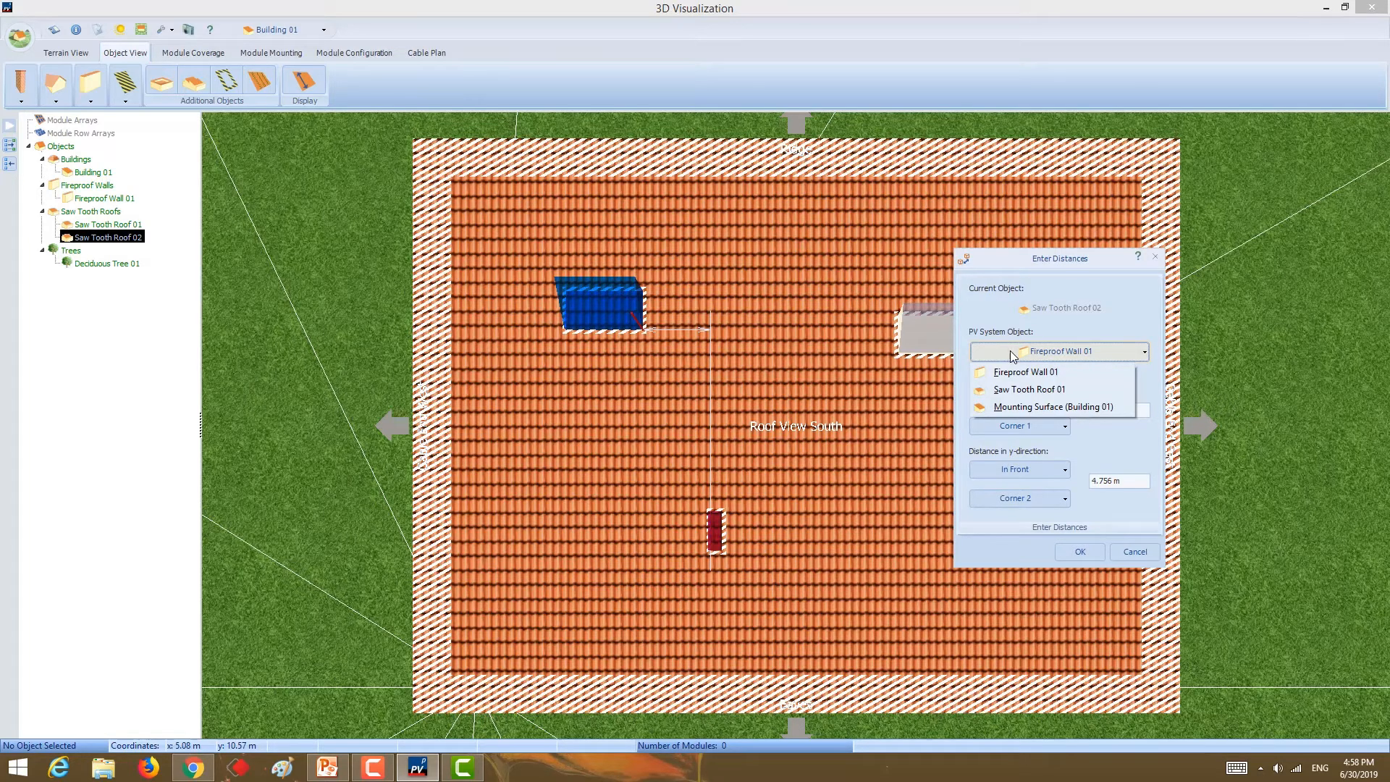
click(1021, 407)
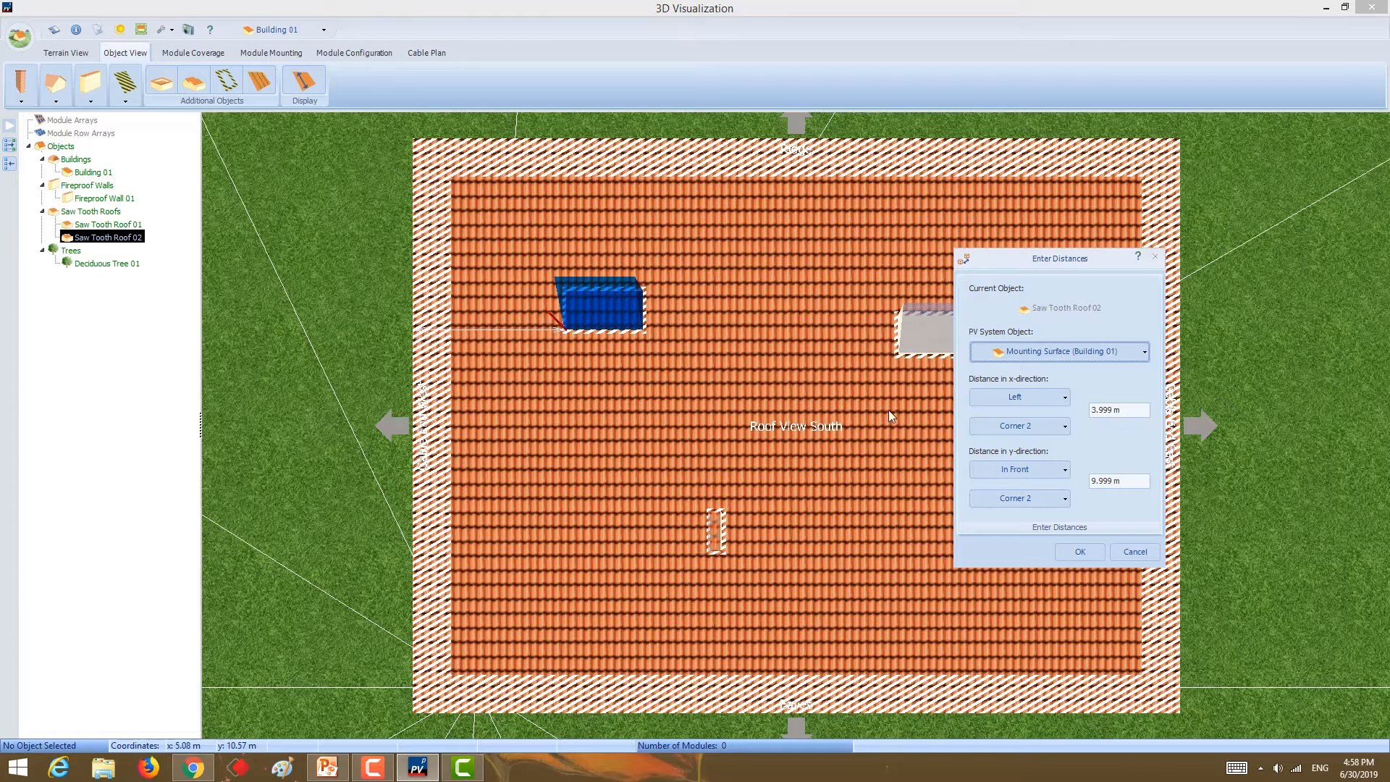
double_click(1116, 410)
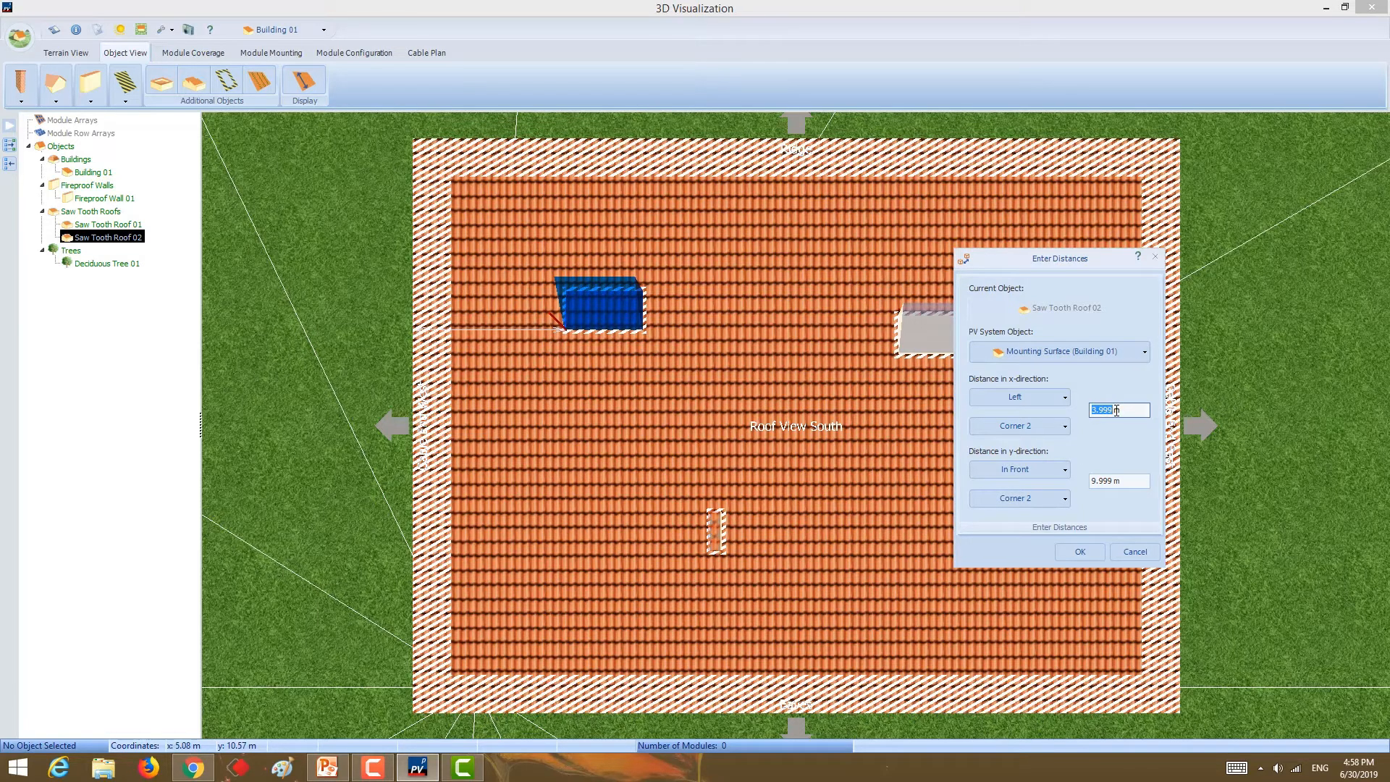
text(4)
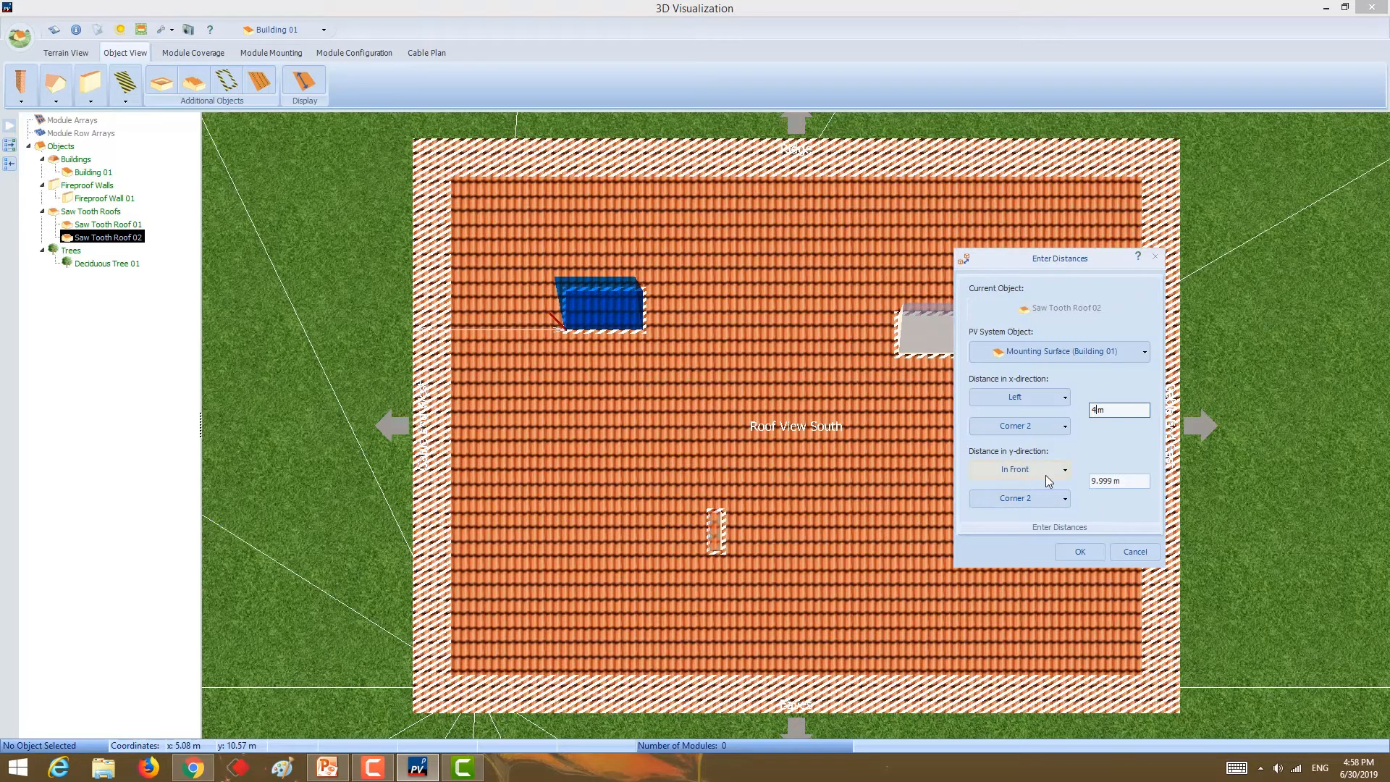
double_click(1113, 481)
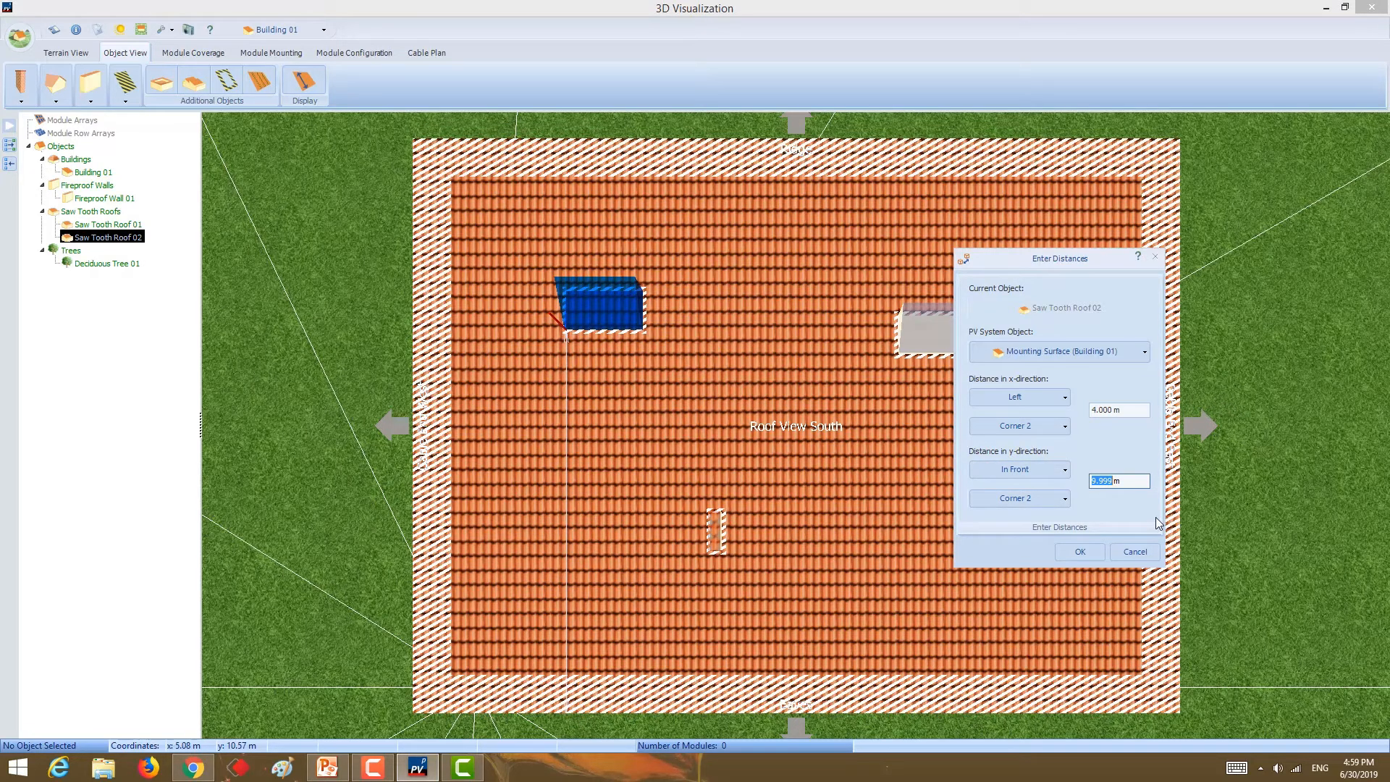
text(10)
click(1079, 551)
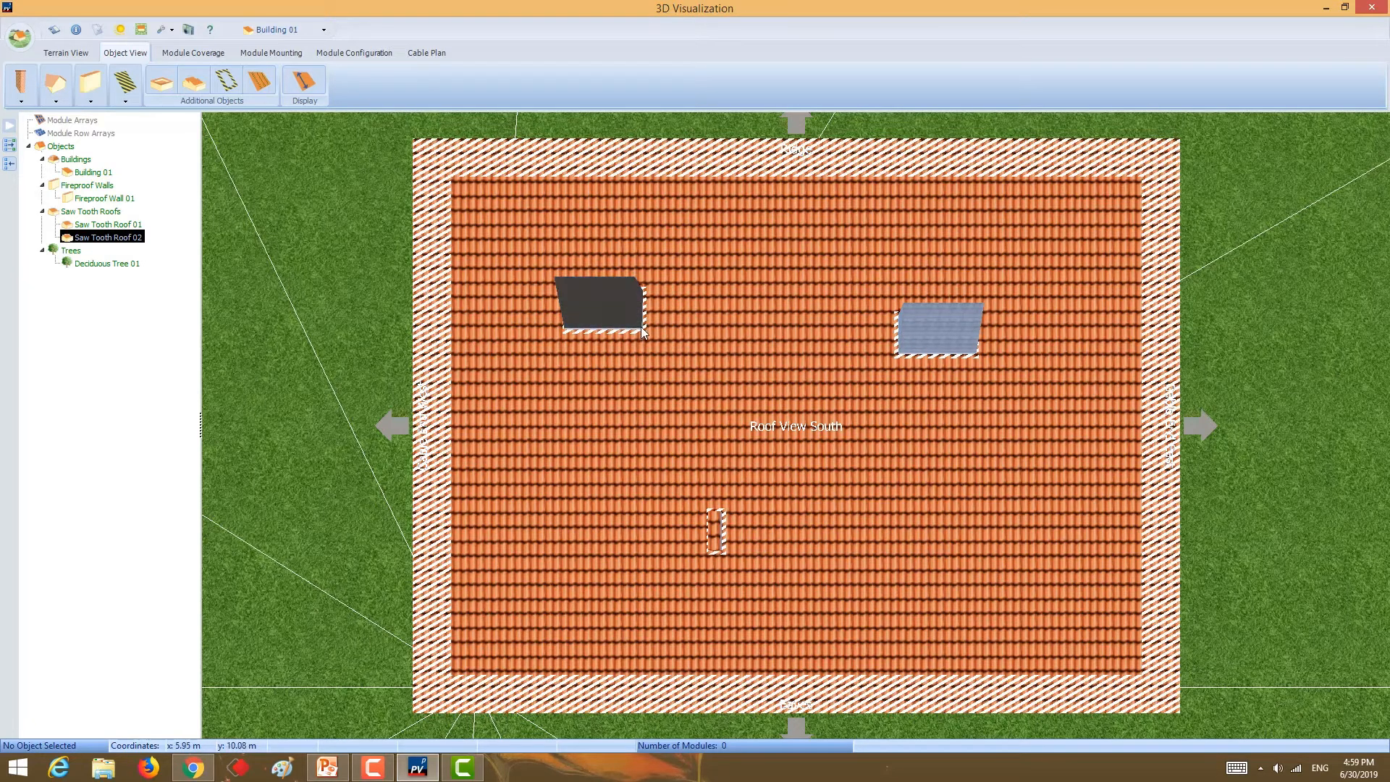
- Reference the eastern saw tooth roof's distances to Saw Tooth Roof 02 and set the left x-distance to 10 m
right_click(907, 338)
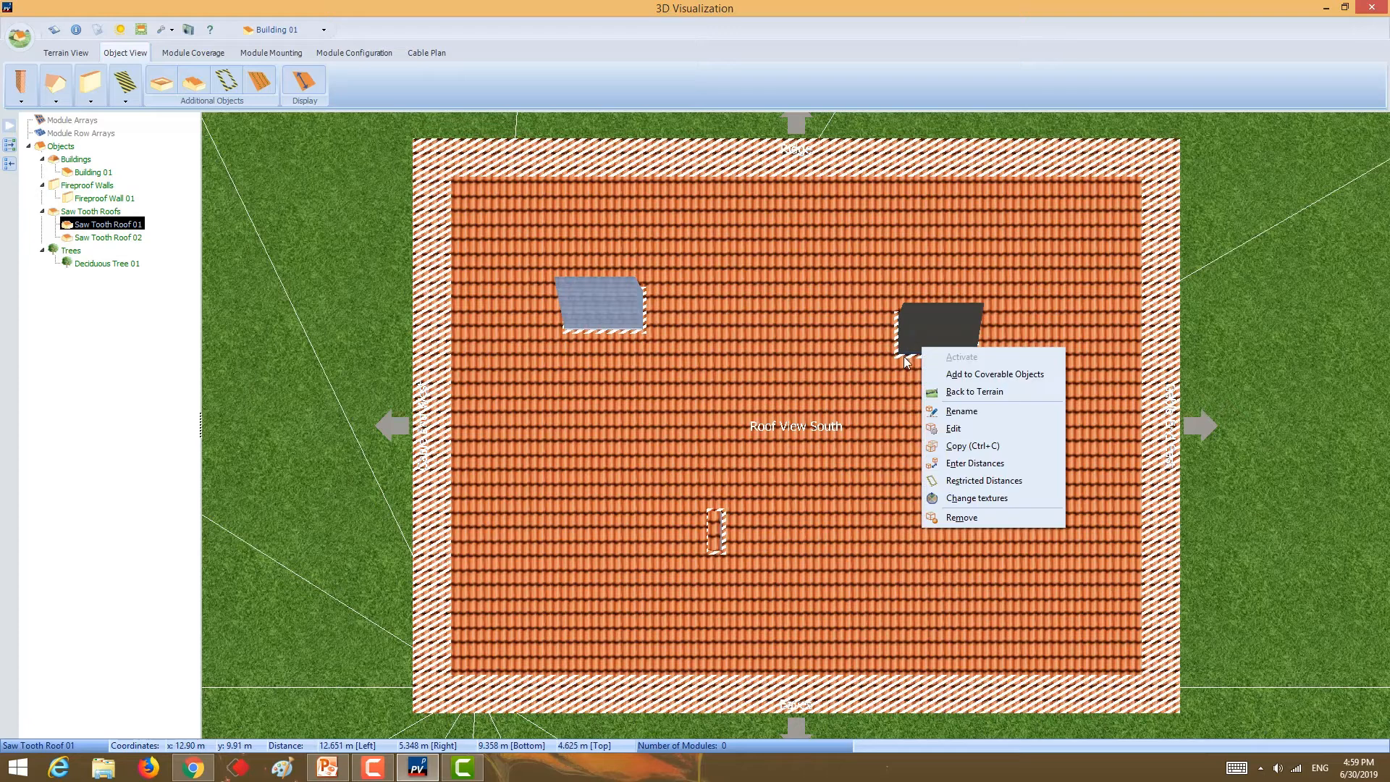
click(964, 463)
drag(1031, 449, 1156, 258)
click(1187, 347)
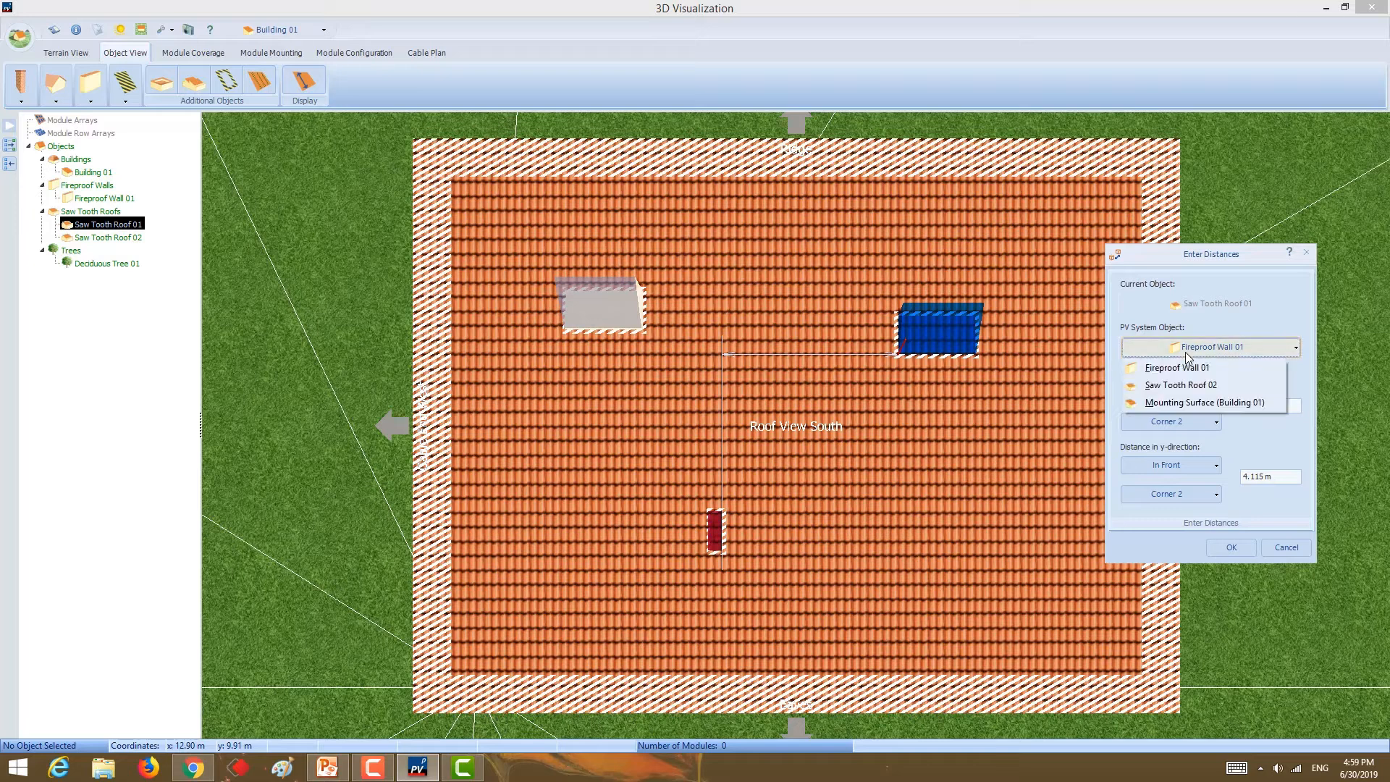
click(1195, 385)
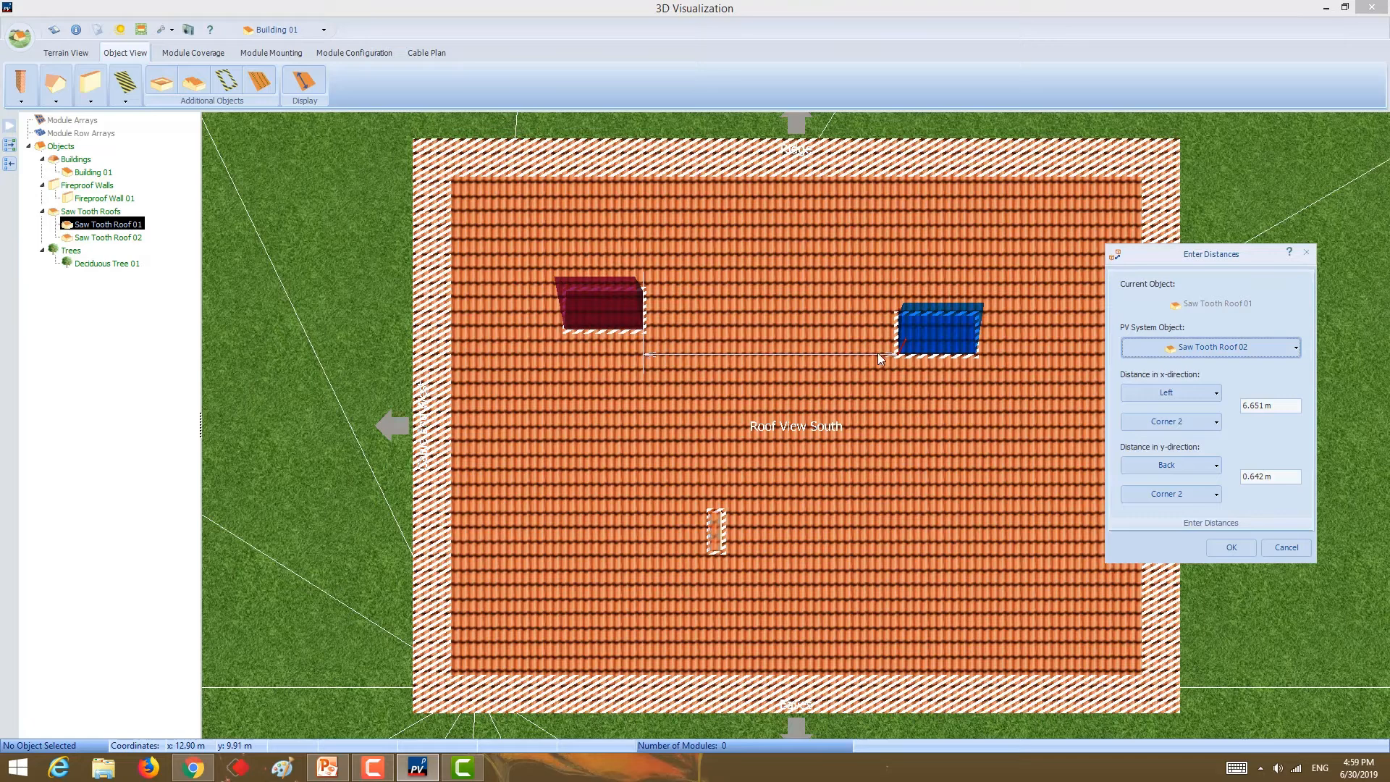
double_click(1261, 406)
text(10)
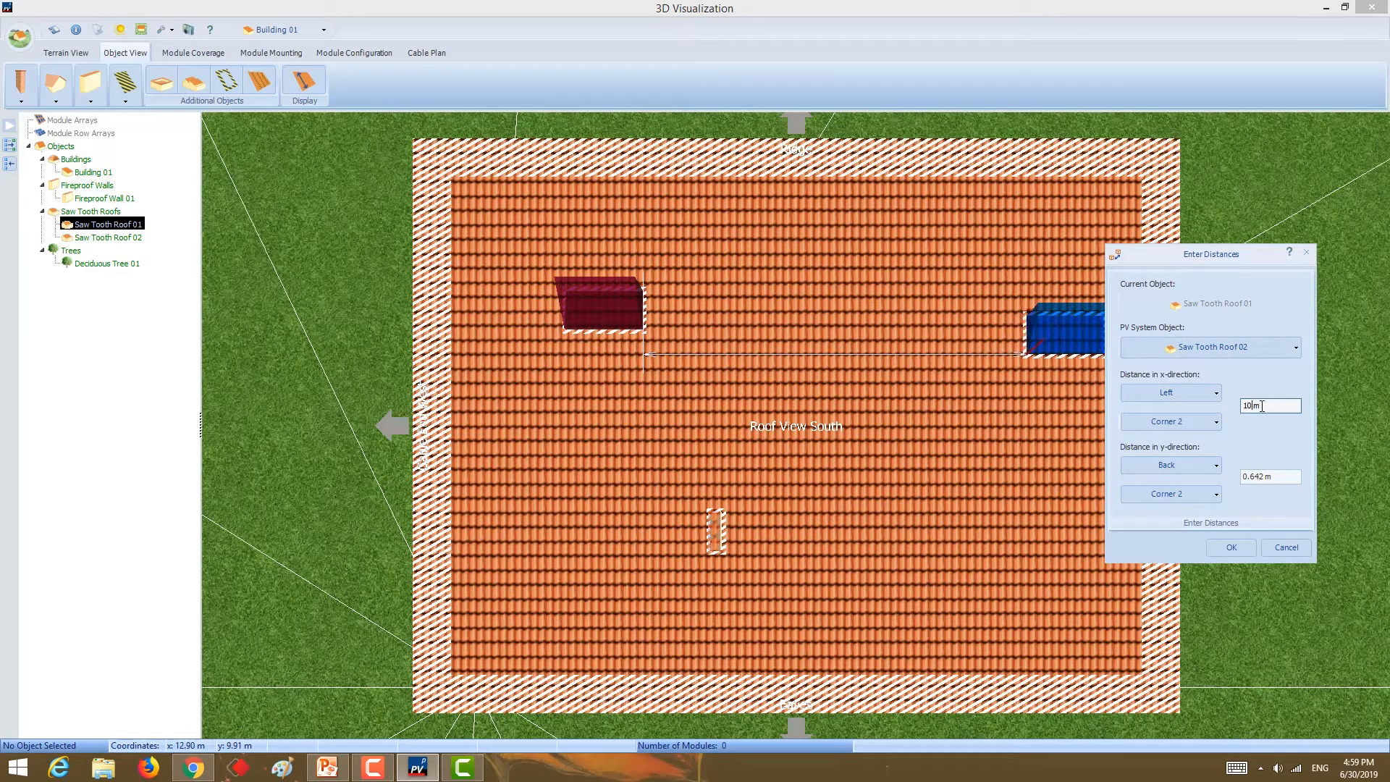
drag(1207, 254, 1162, 215)
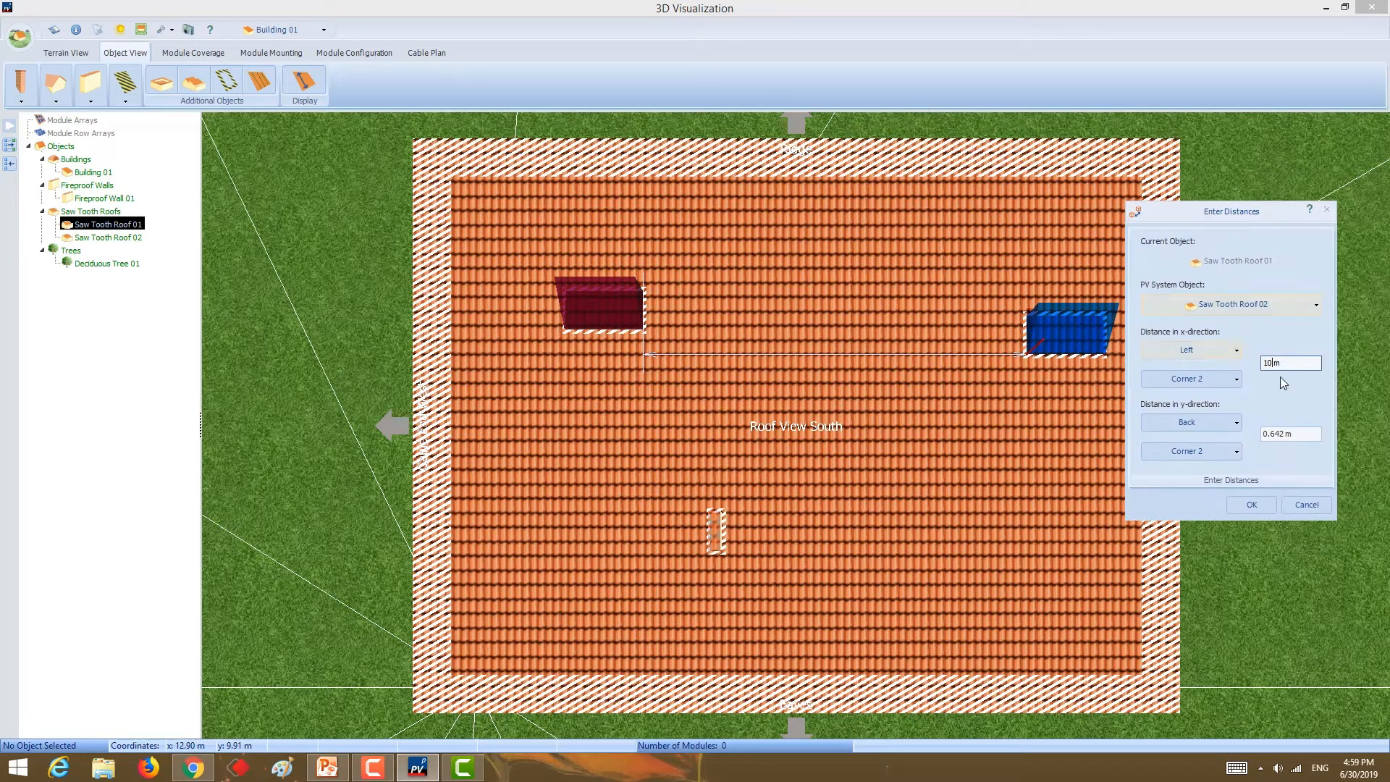
- Set the eastern saw tooth roof's distances from the western one to 8 m in x and 0 m in y
key(BackSpace)
key(BackSpace)
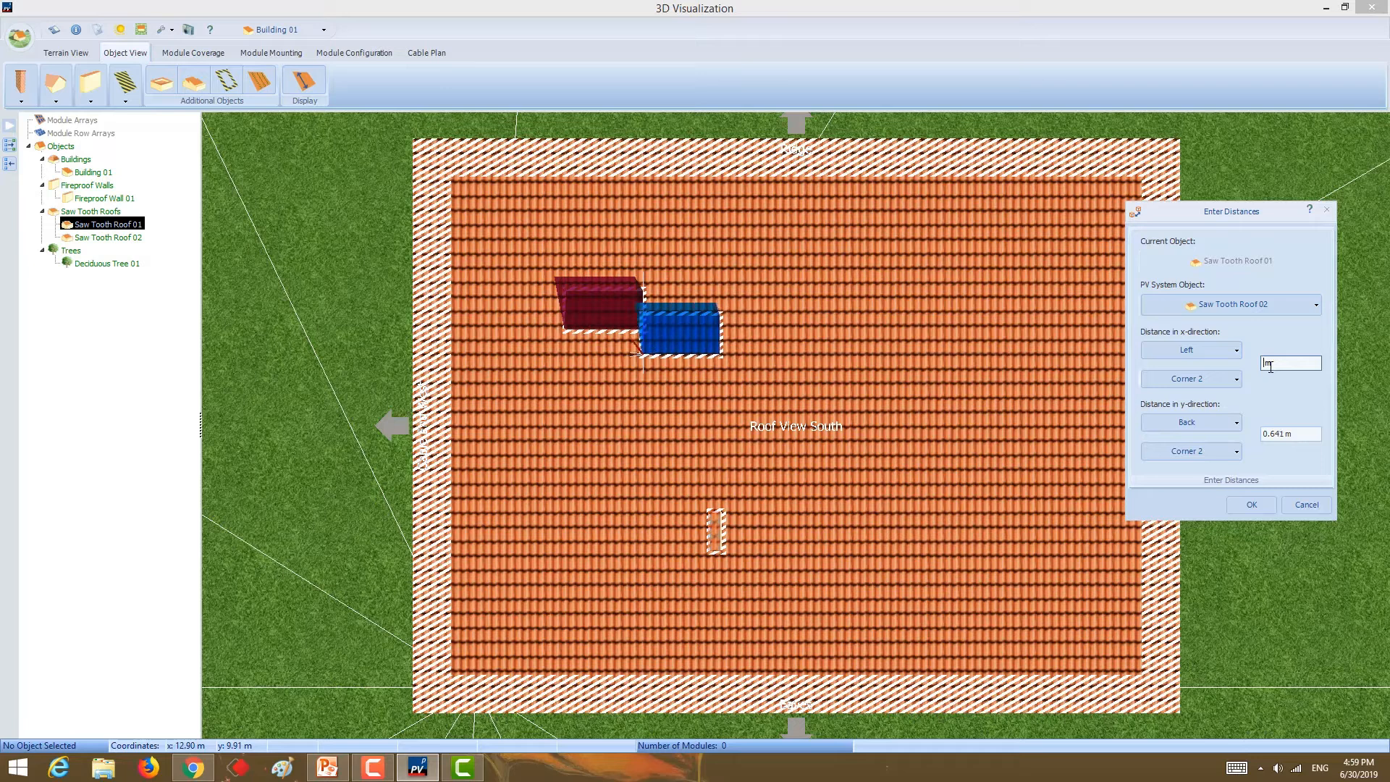
text(8)
key(Tab)
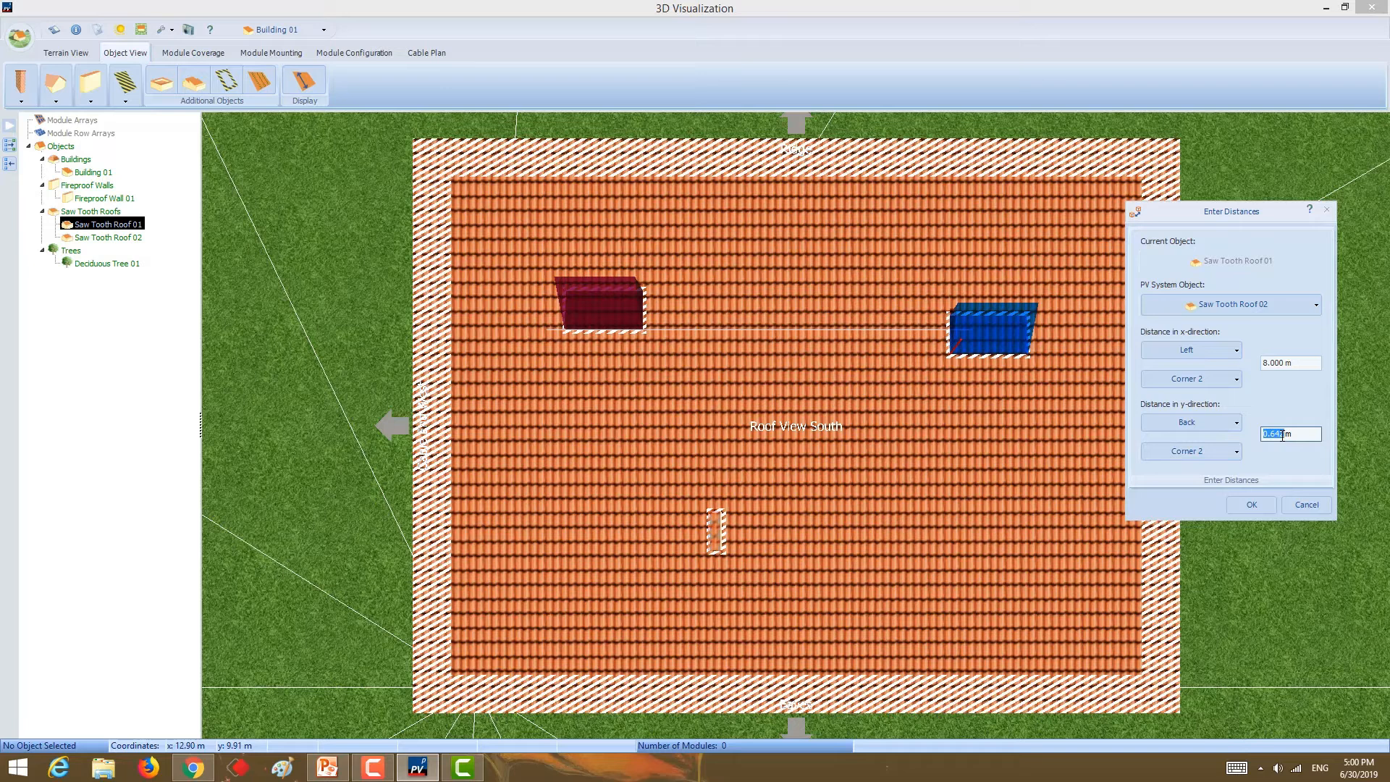
text(0m)
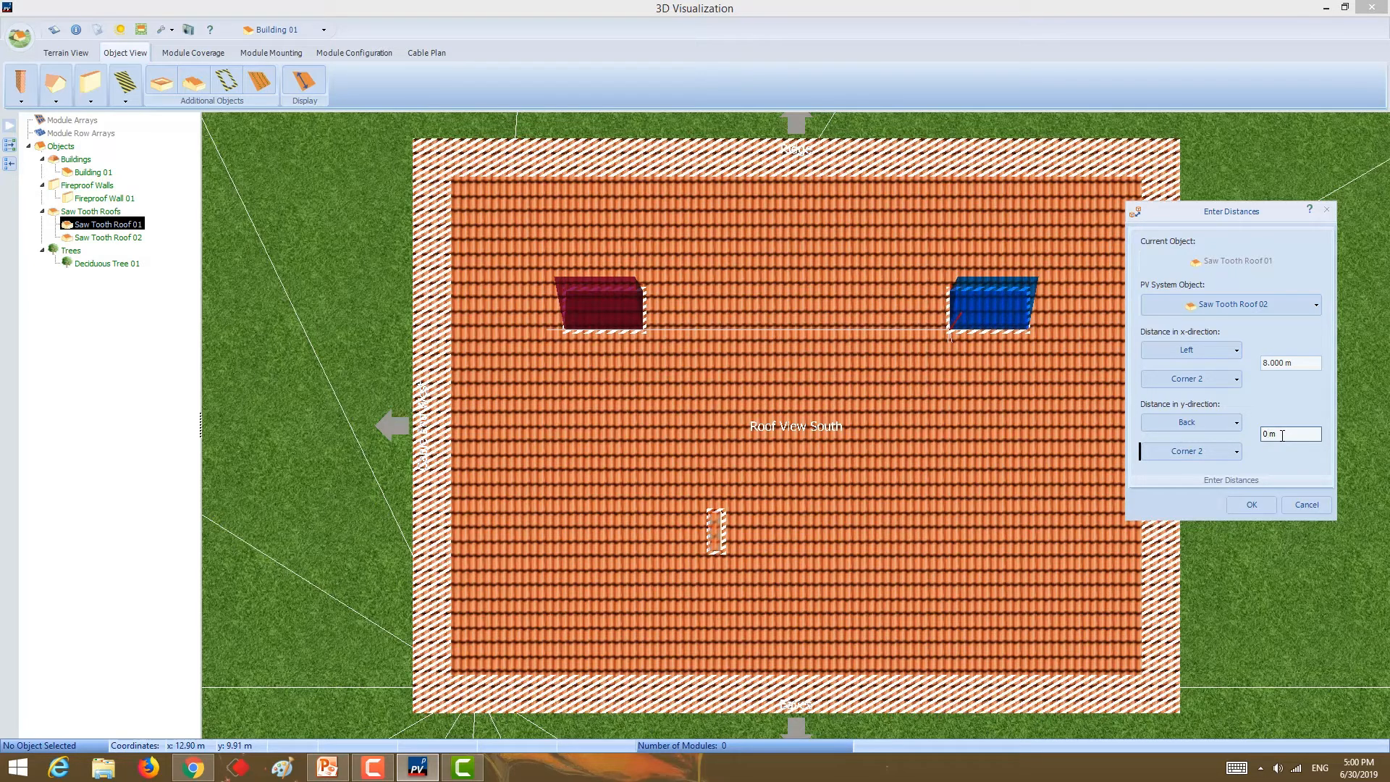
click(1249, 505)
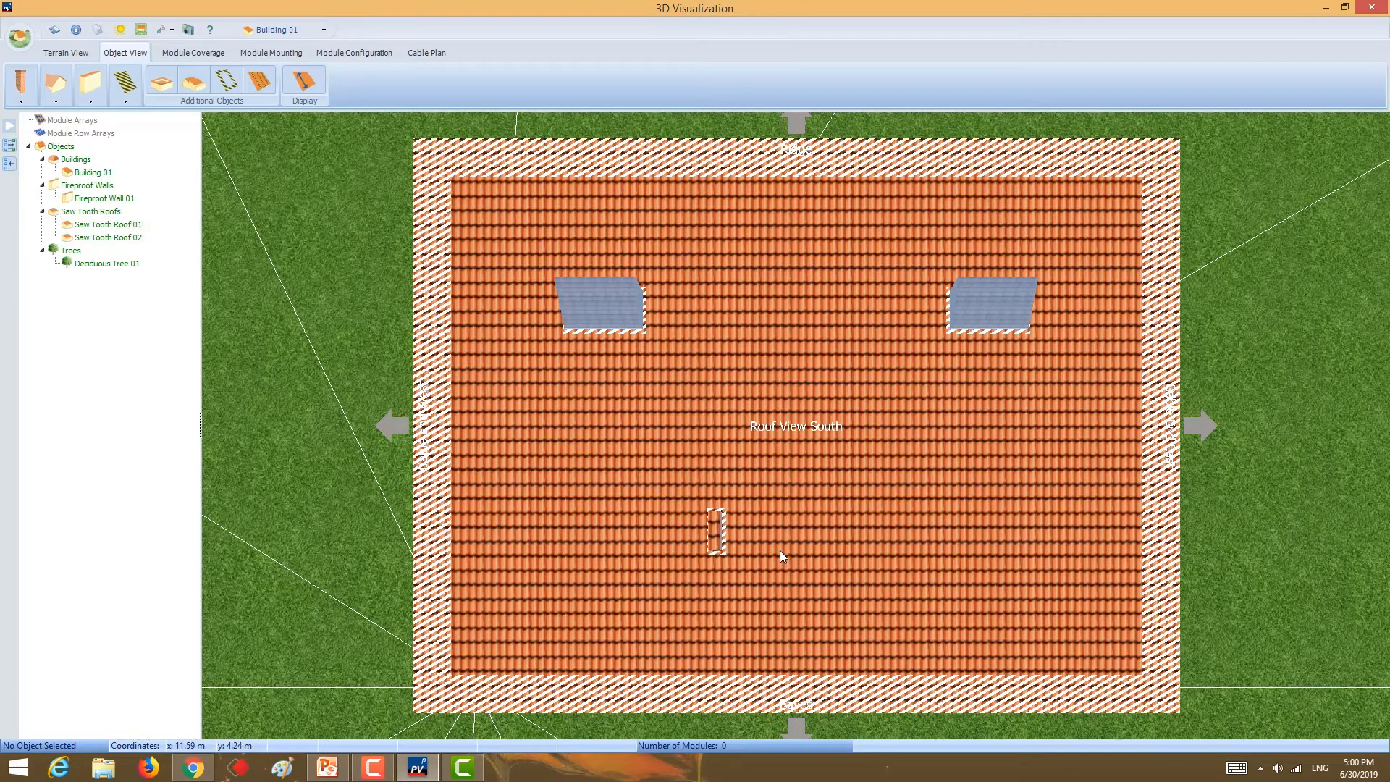
- Remove the fireproof wall from the south roof
click(718, 532)
right_click(717, 535)
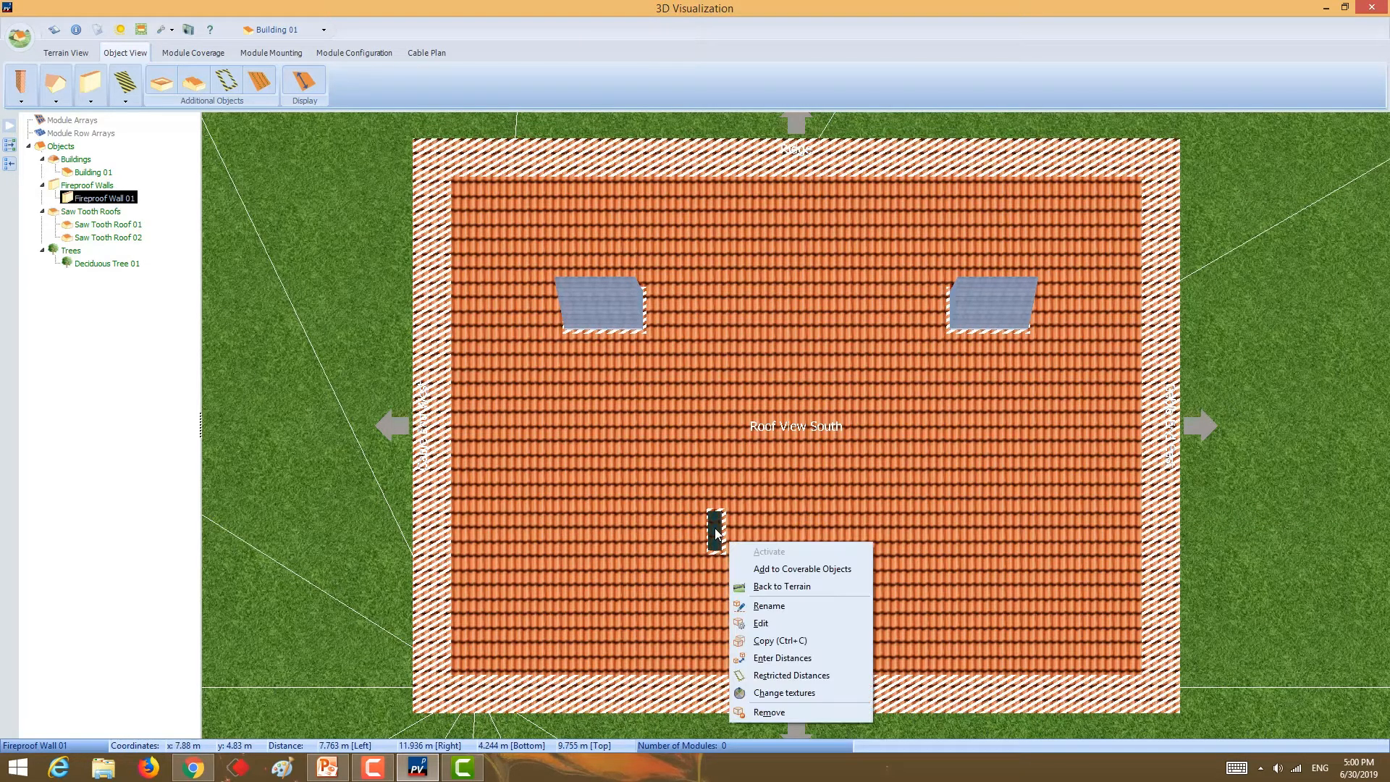
click(770, 713)
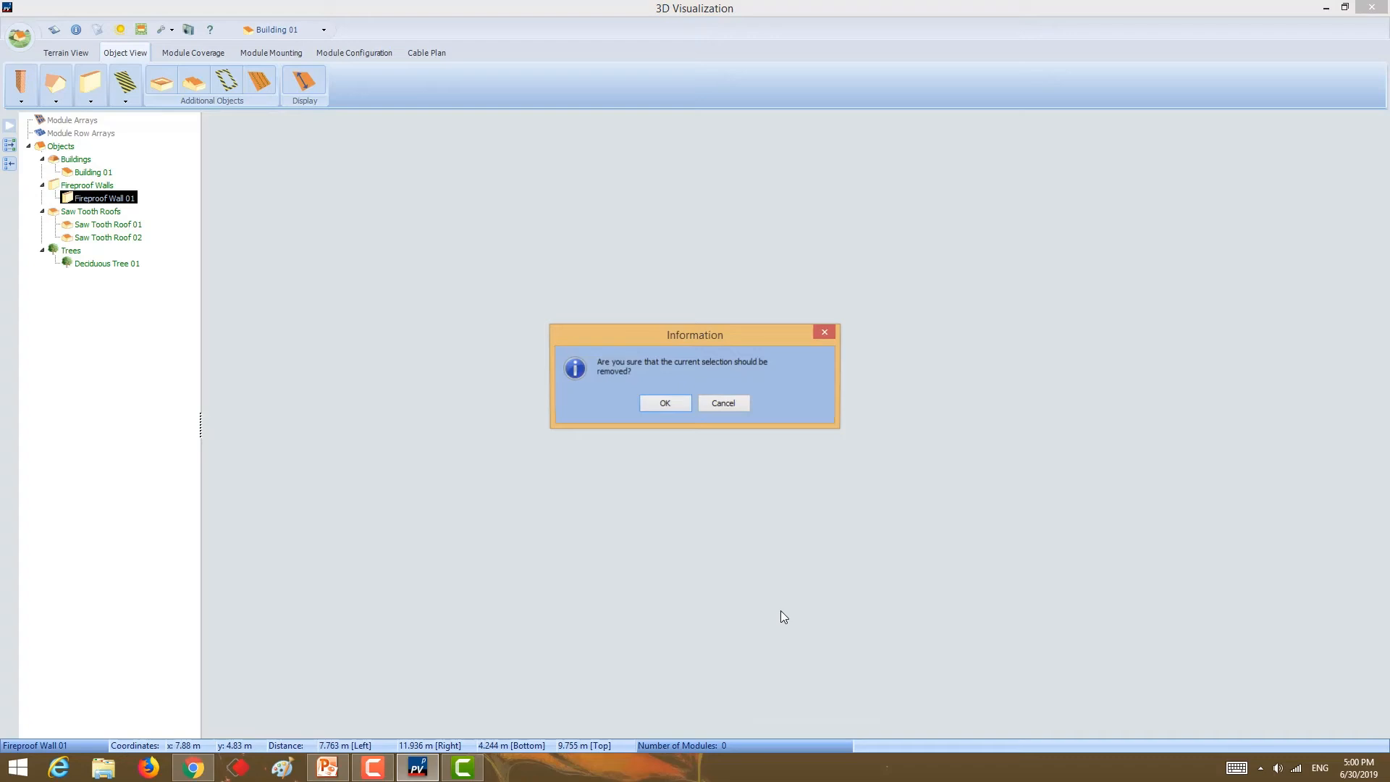
click(665, 403)
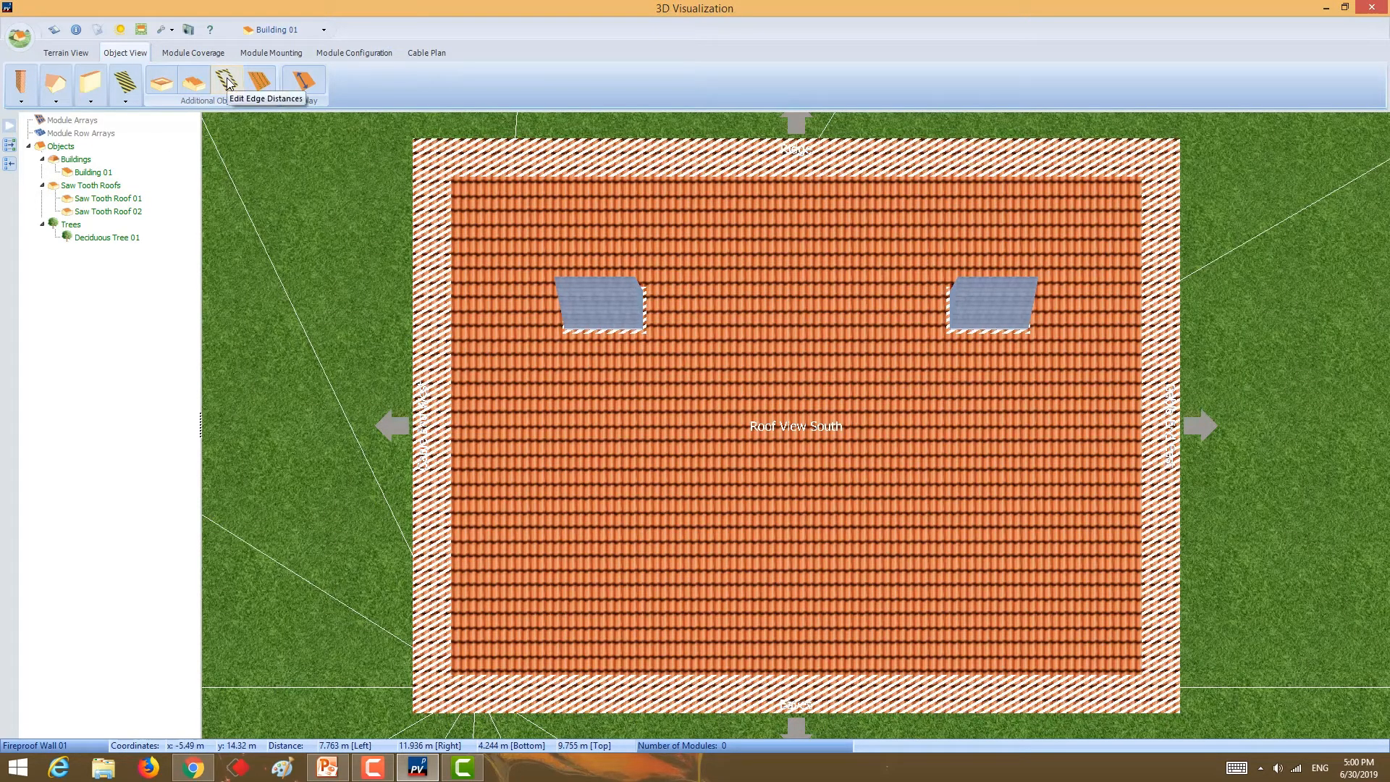
- Place a window restricted object between the two saw tooth roofs, at about x = 8.7 m, y = 9.9 m
click(129, 91)
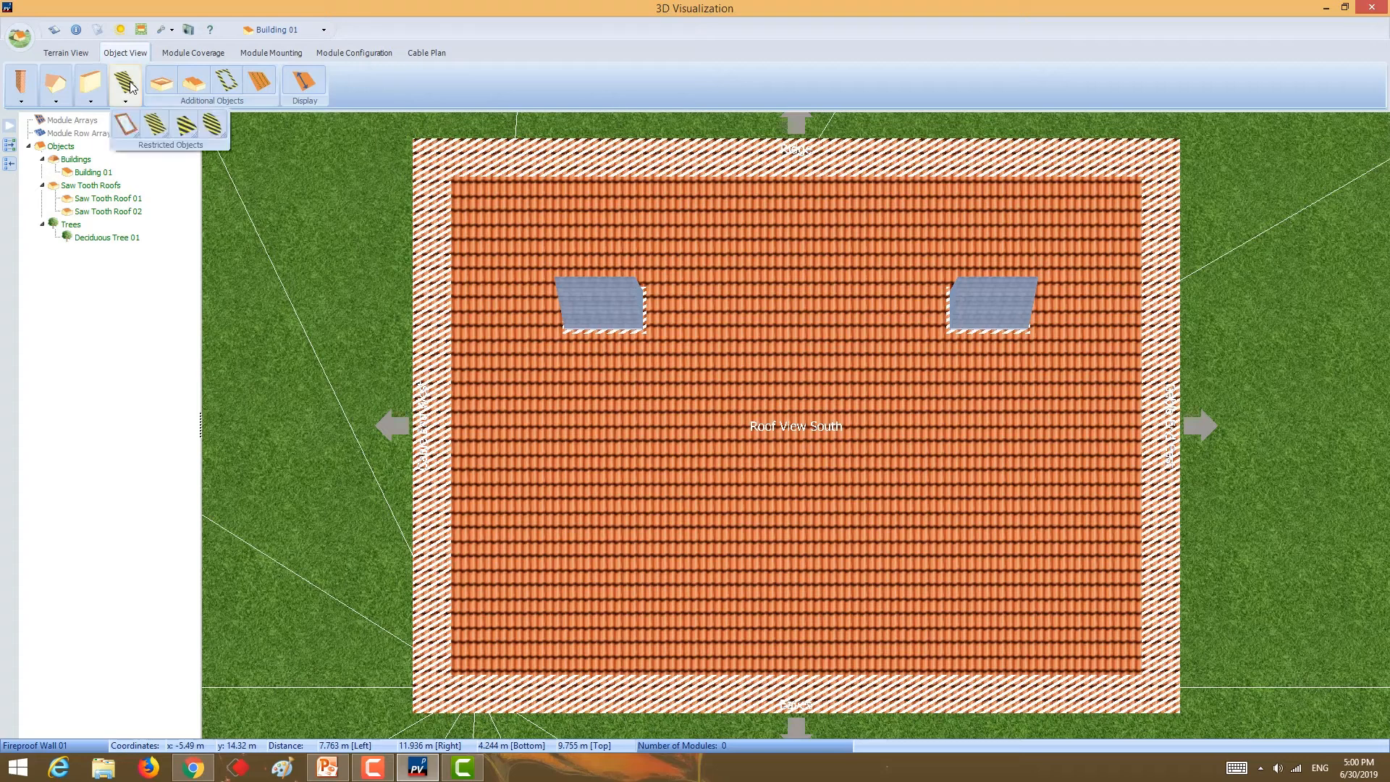
click(129, 128)
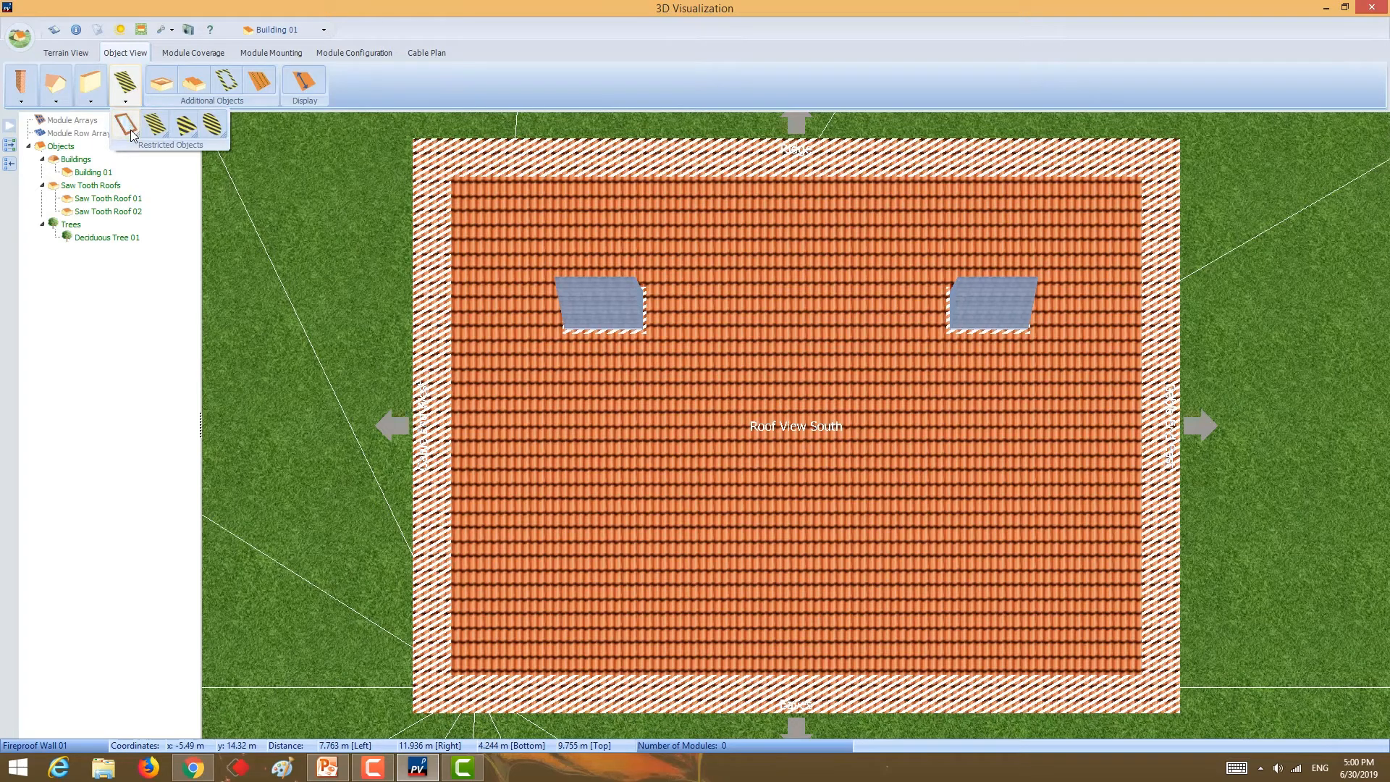
click(734, 312)
drag(741, 314, 753, 329)
- Size the window 1 m wide by 2 m high and move it to the lower western roof area, about x = 4.2 m, y = 3.7 m
double_click(751, 327)
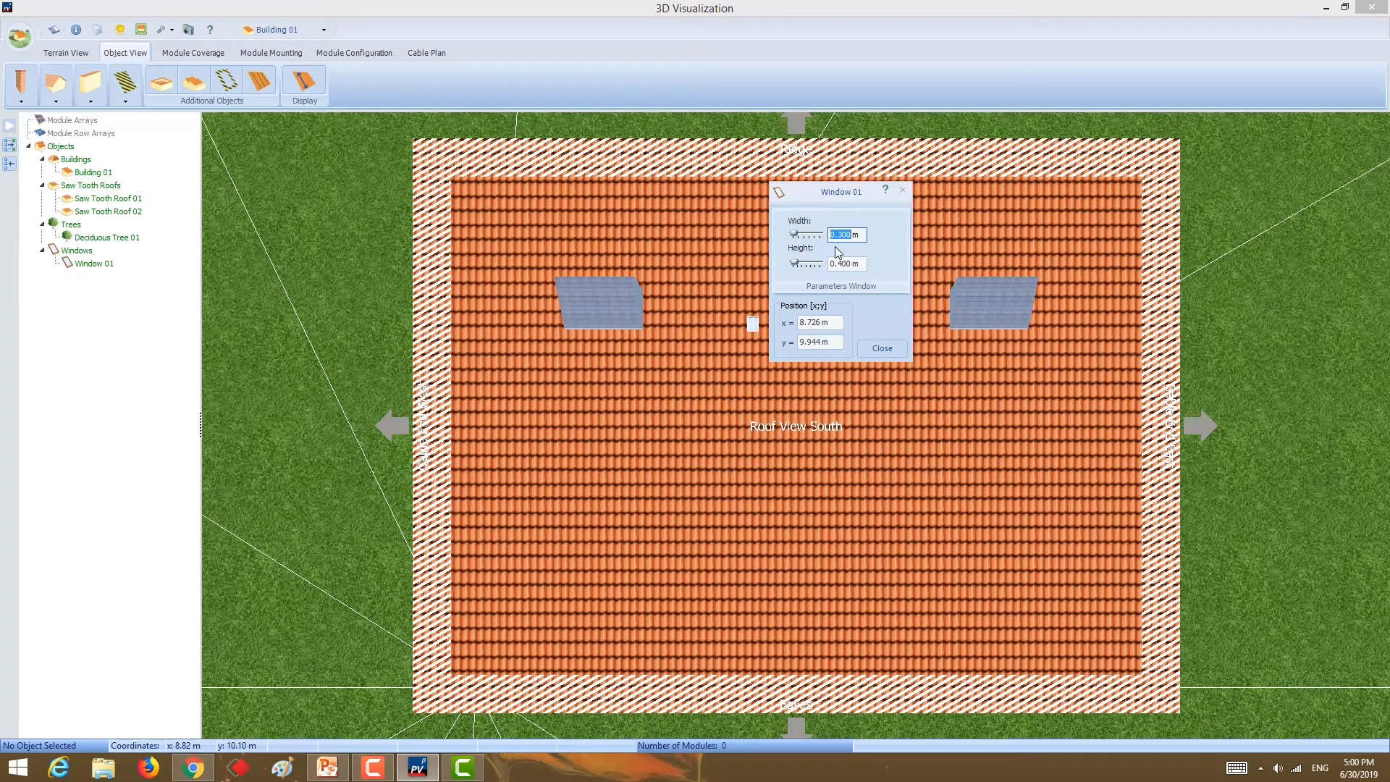
text(1m)
click(839, 268)
text(2m)
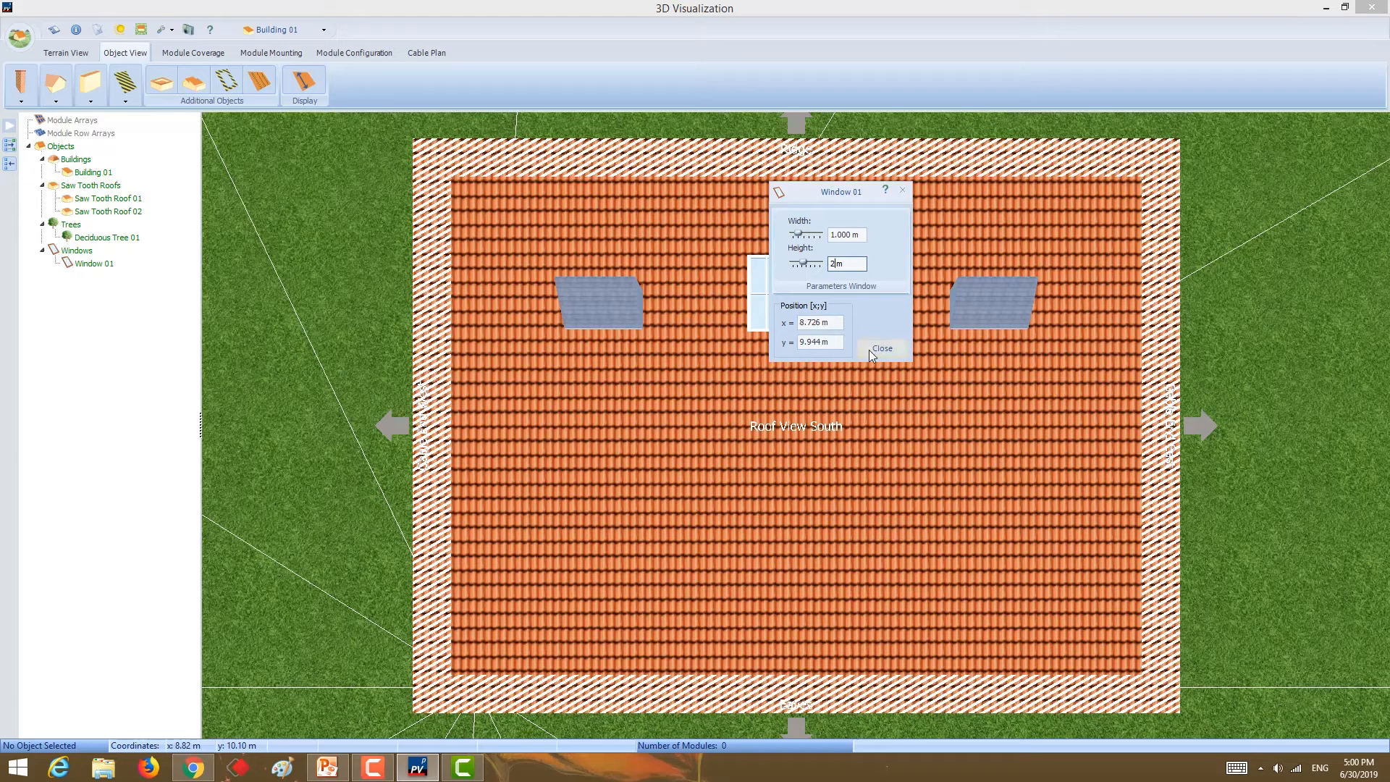
click(868, 349)
click(756, 301)
drag(741, 342, 574, 572)
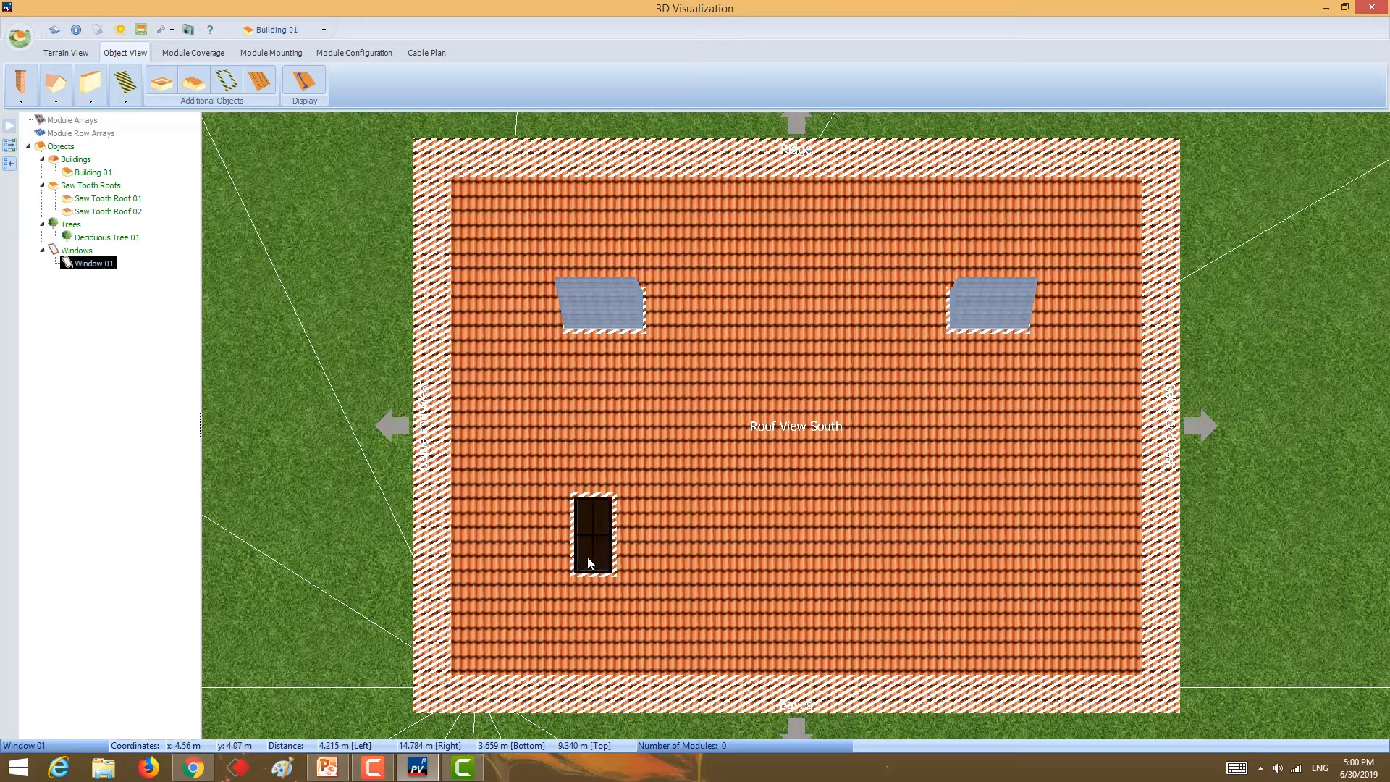
- Position the roof window relative to Building 01's mounting surface, 5 m from its left edge and 4 m from its front edge
click(599, 551)
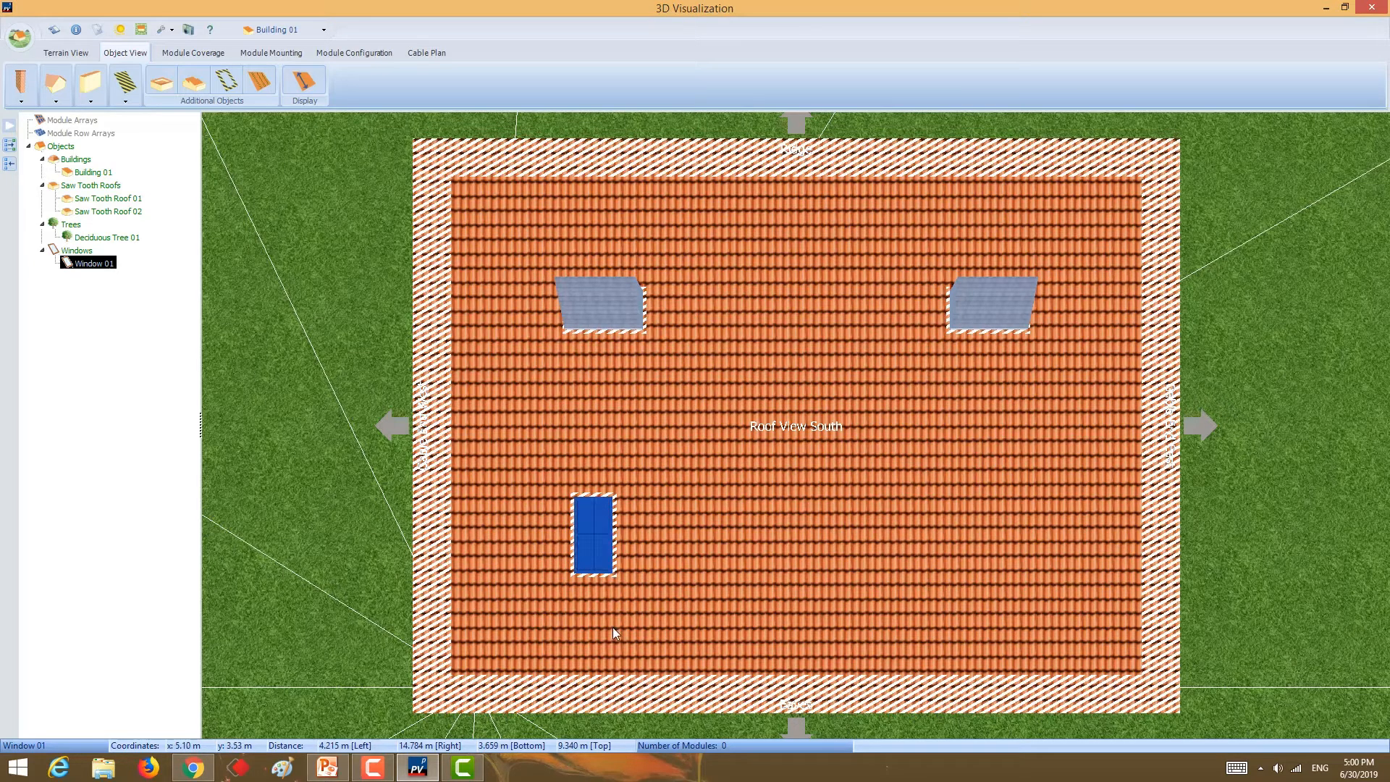
right_click(618, 575)
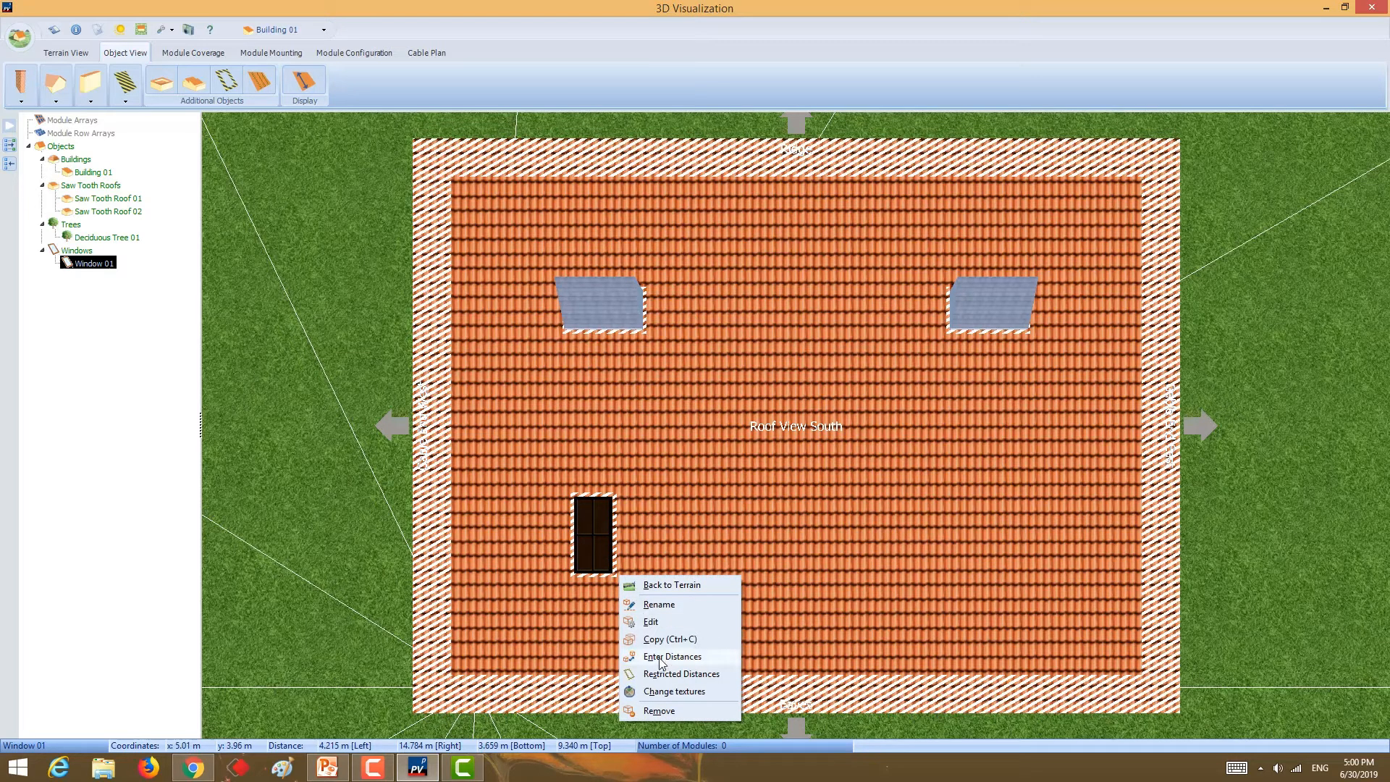
click(660, 657)
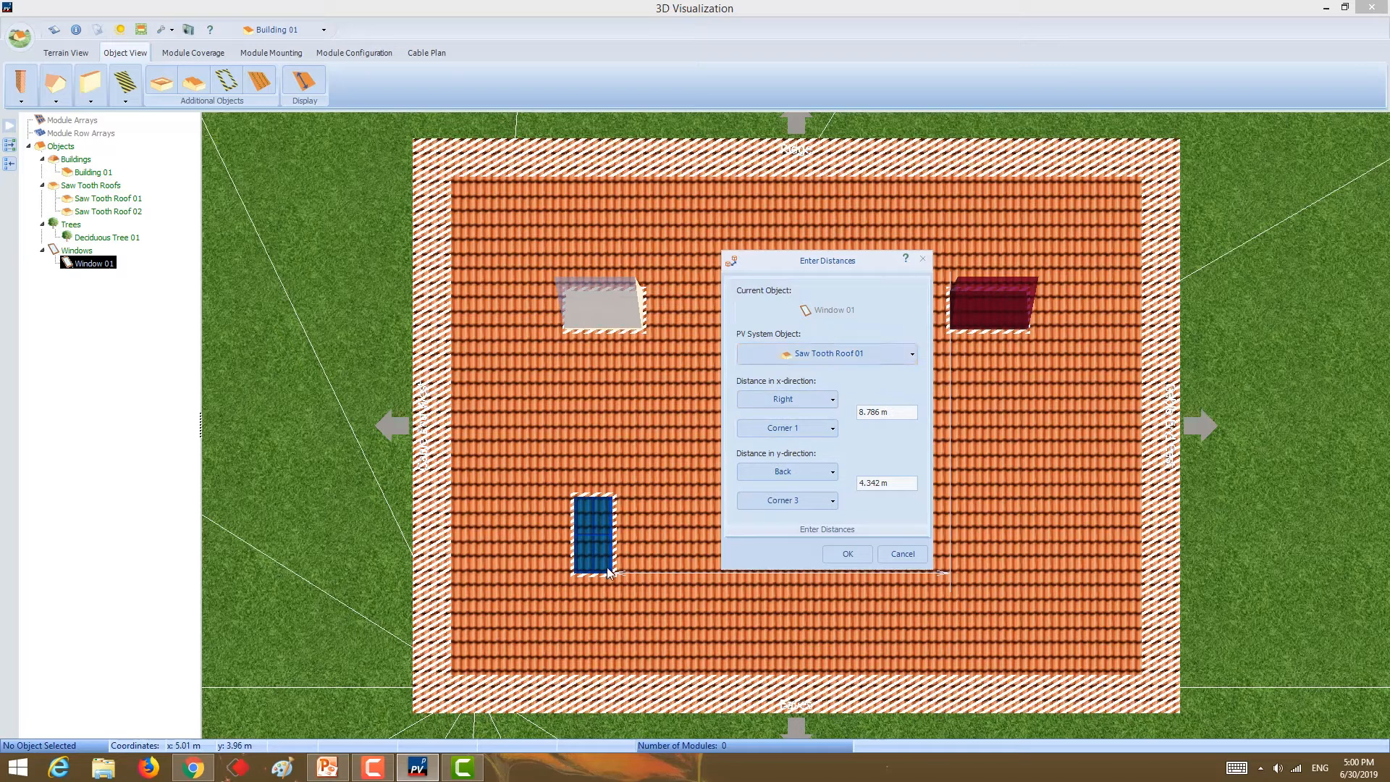
click(791, 359)
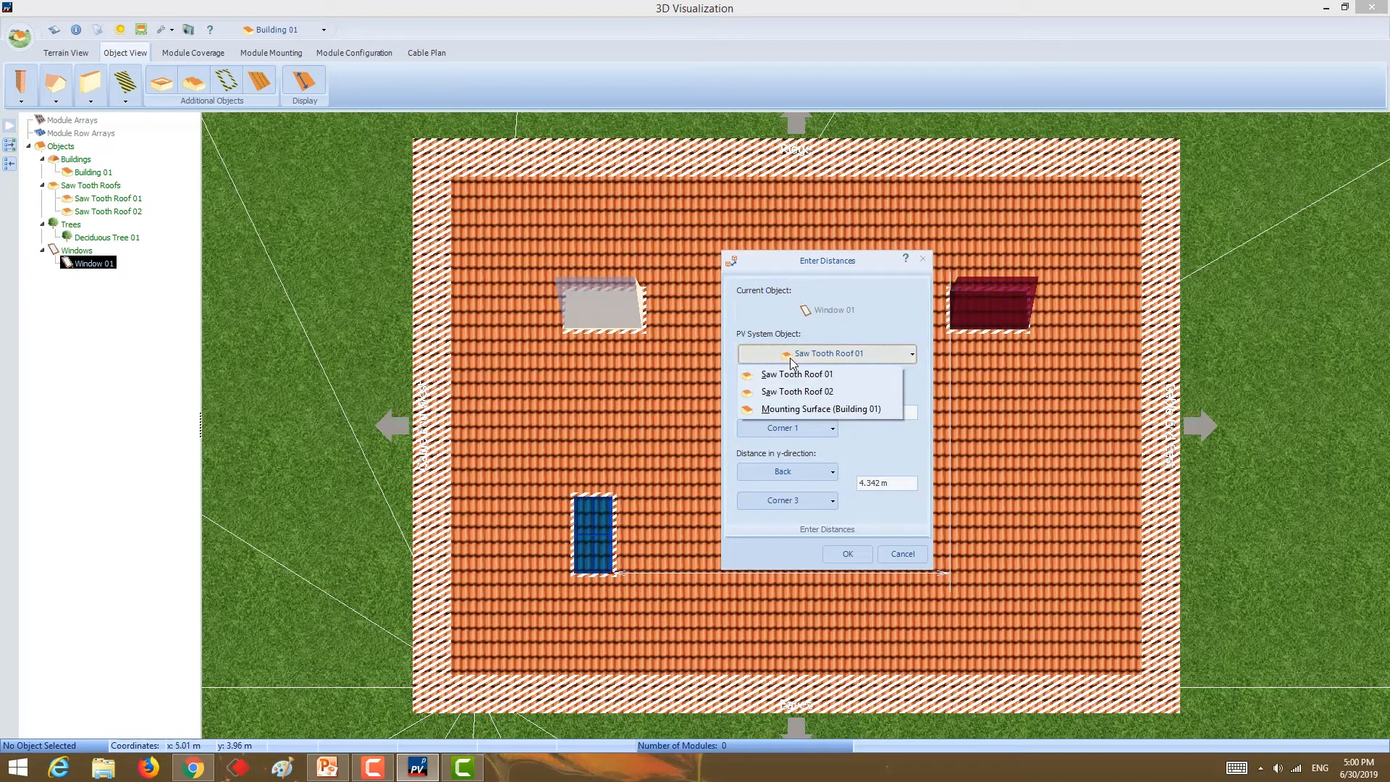
click(844, 409)
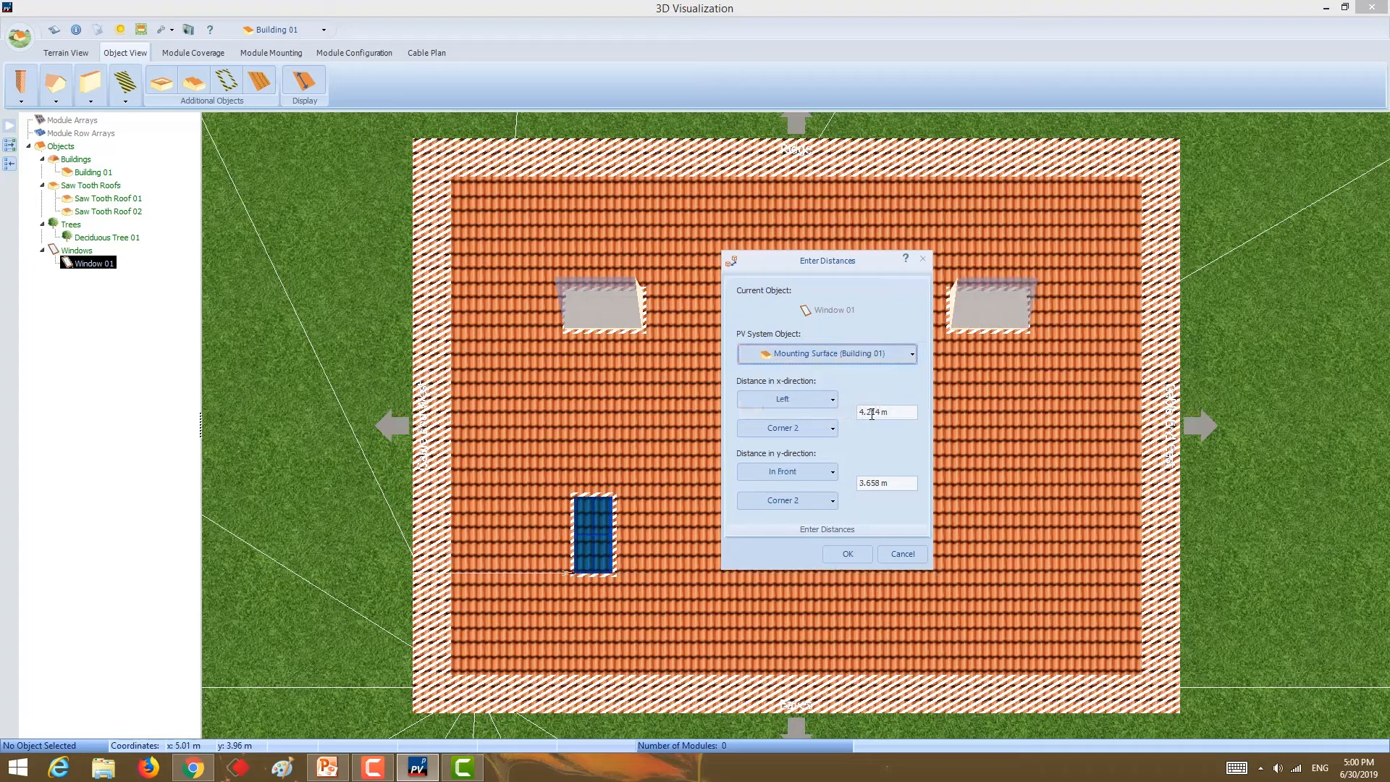
double_click(887, 482)
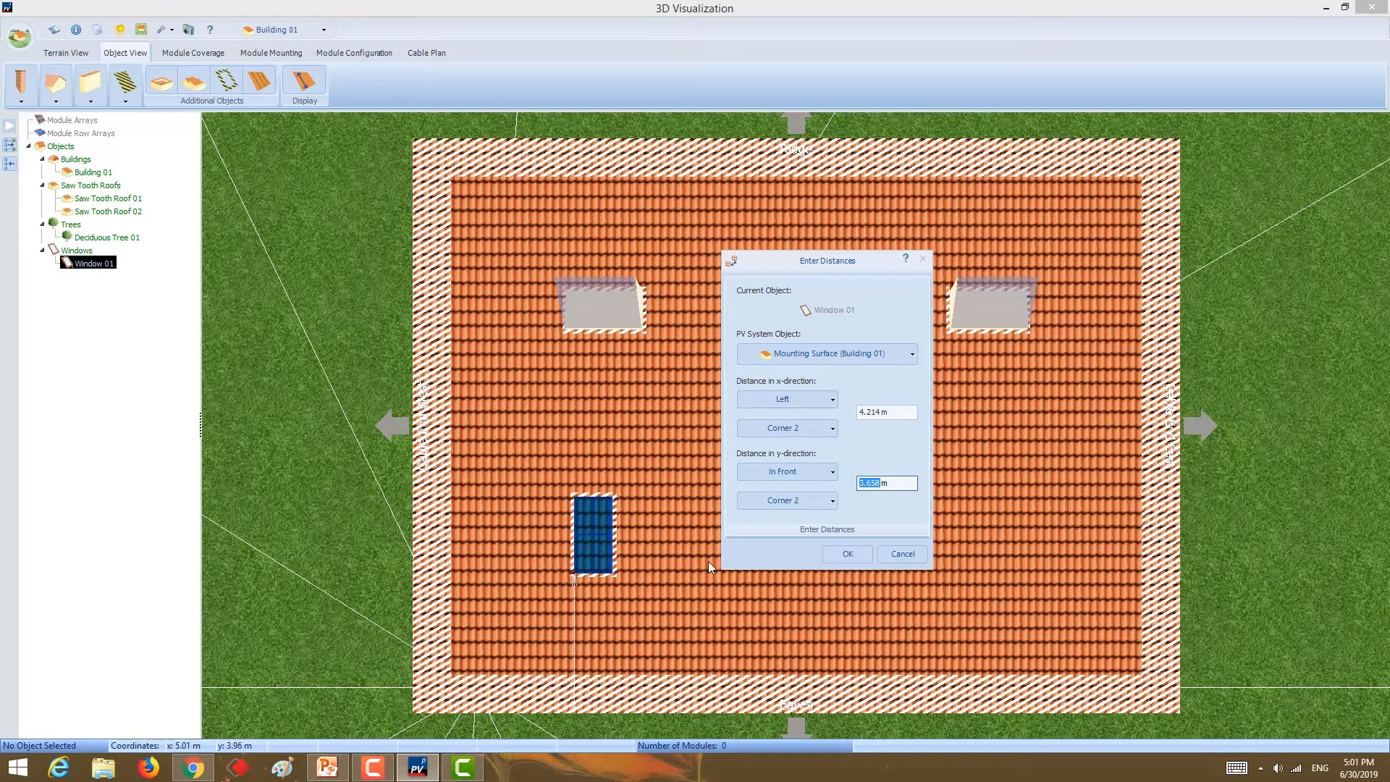
text(4)
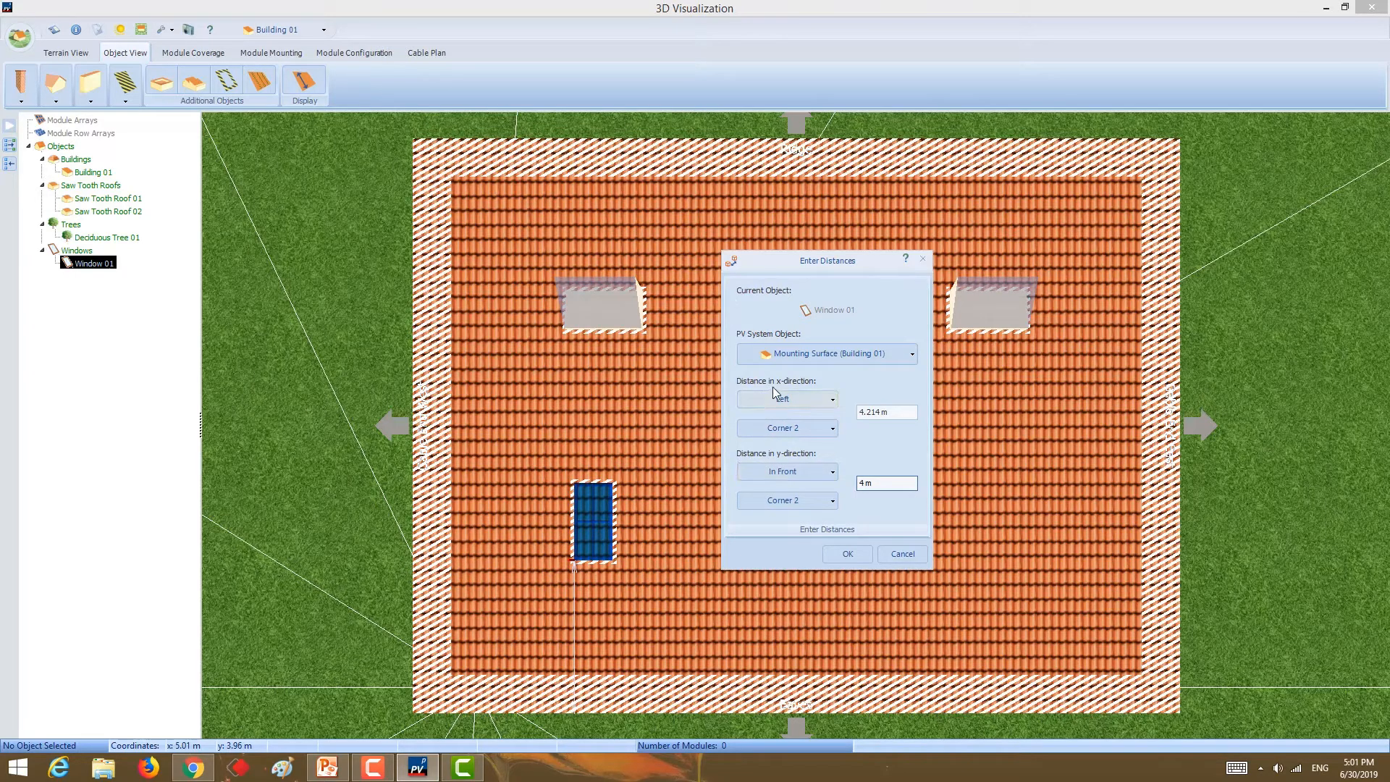
click(879, 412)
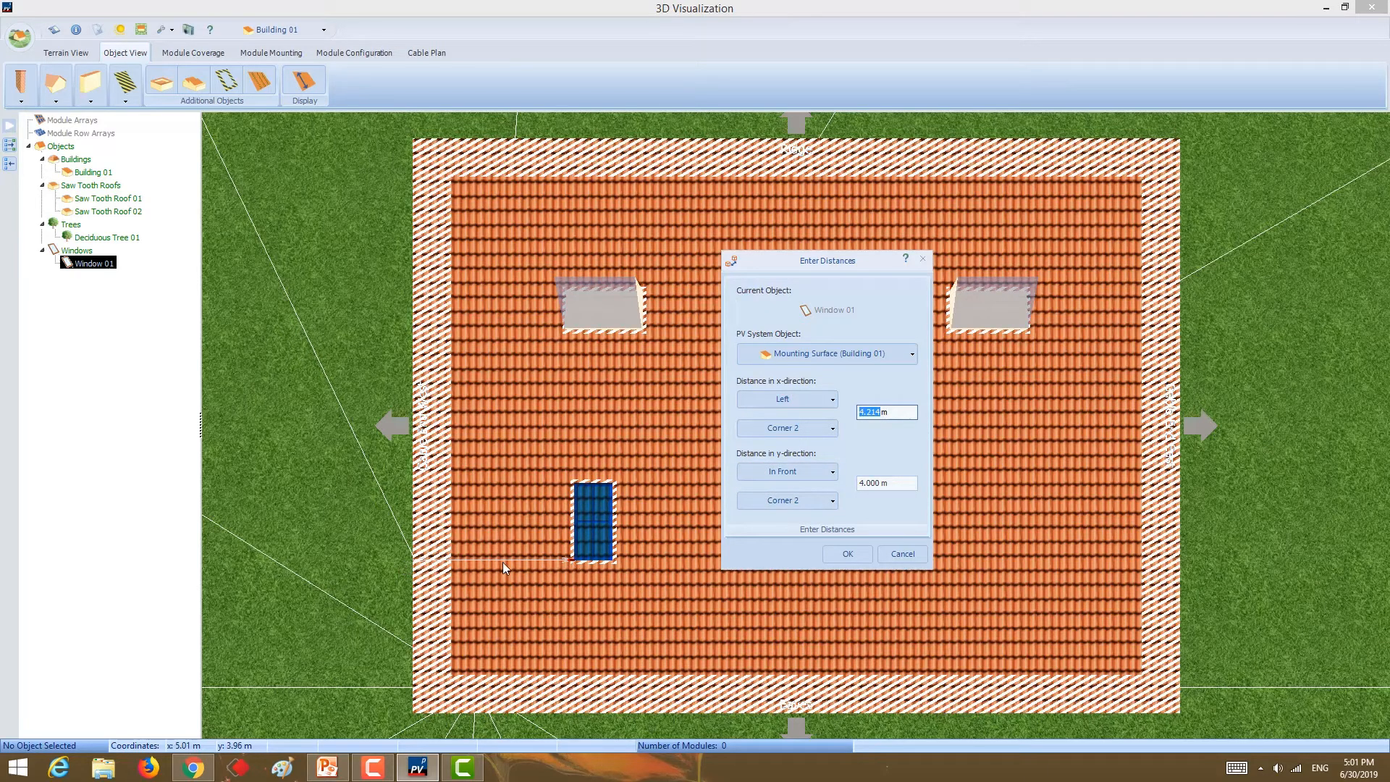
text(5)
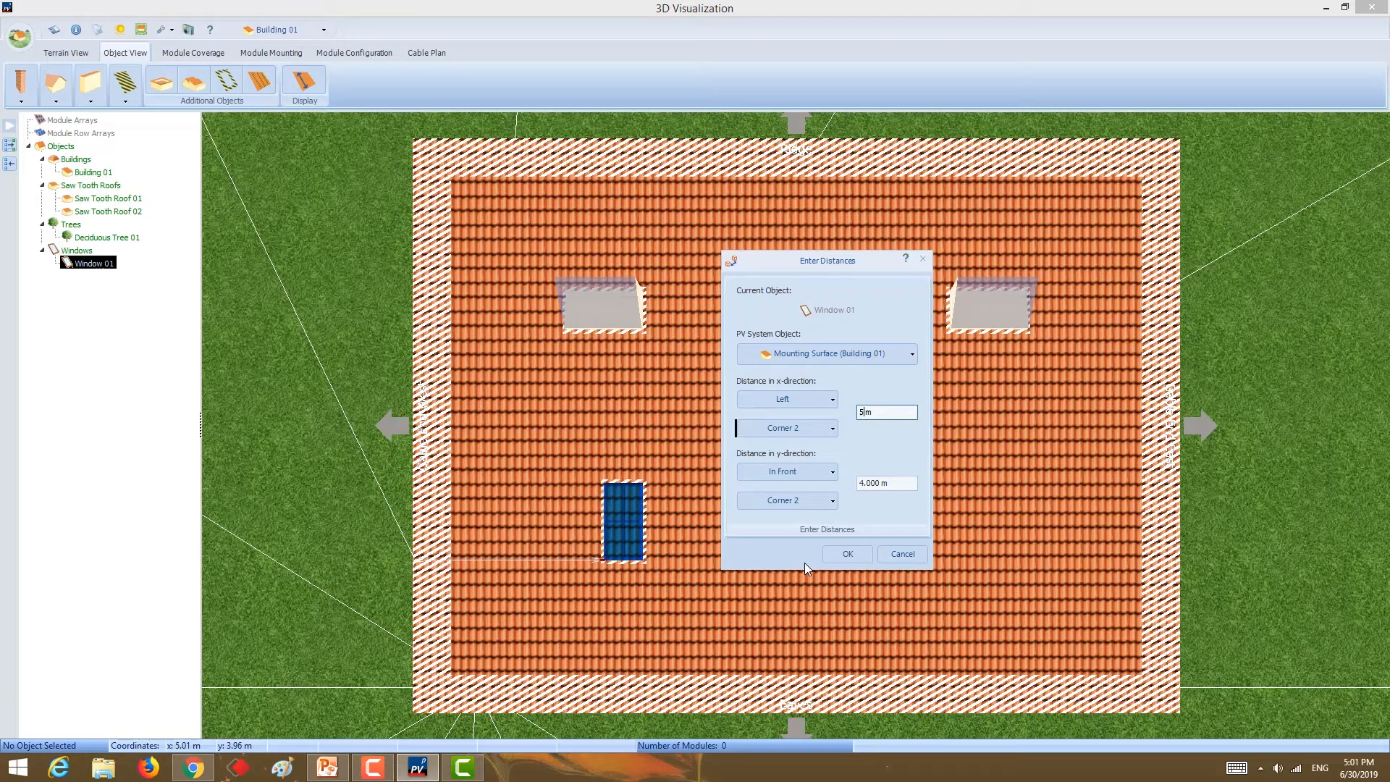
click(854, 548)
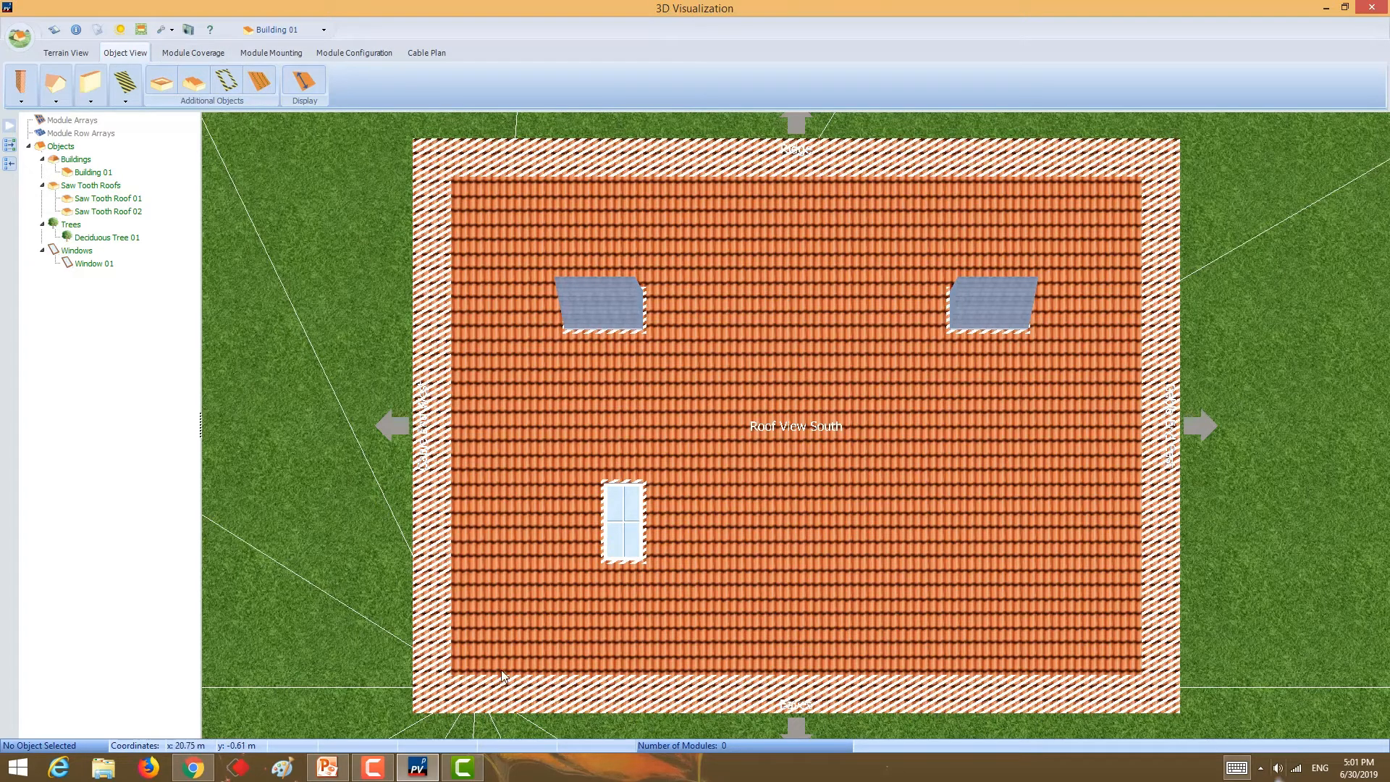
click(461, 767)
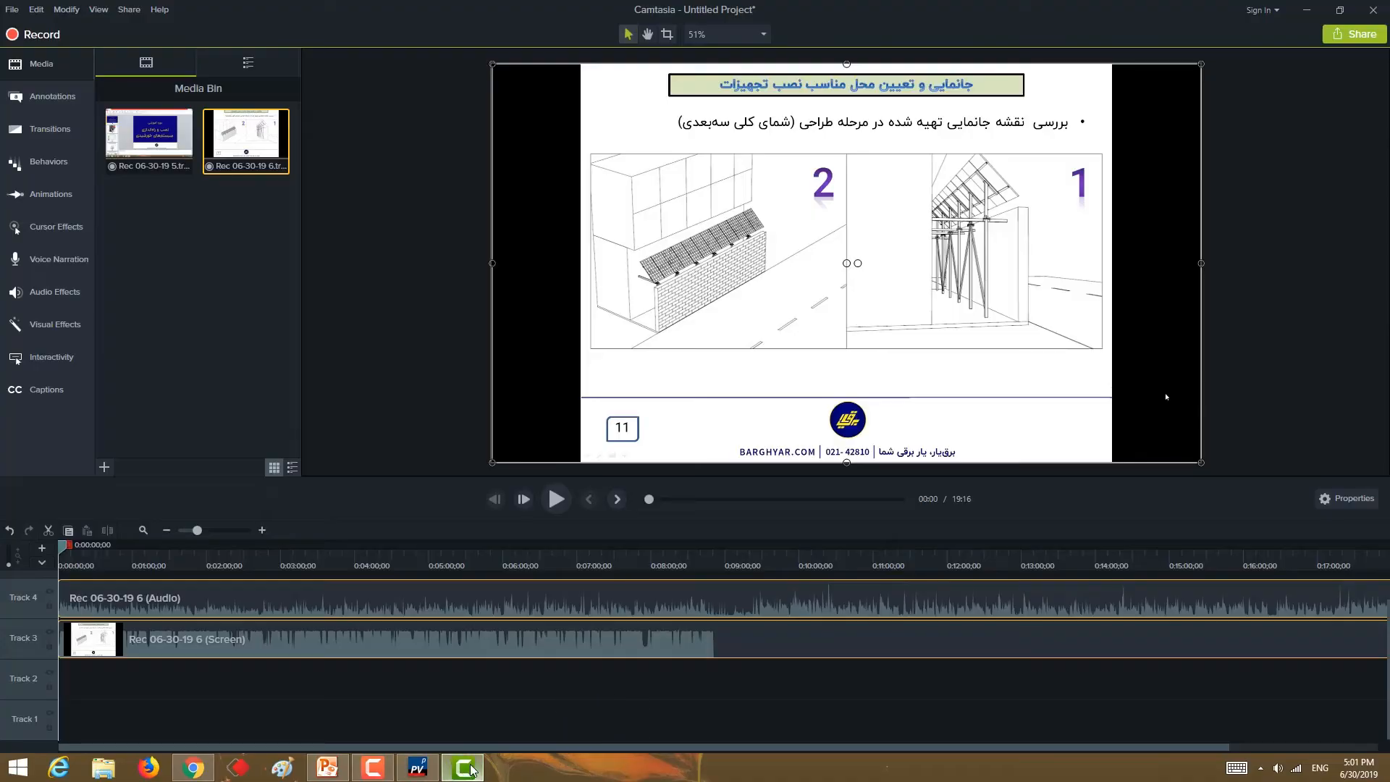
click(414, 769)
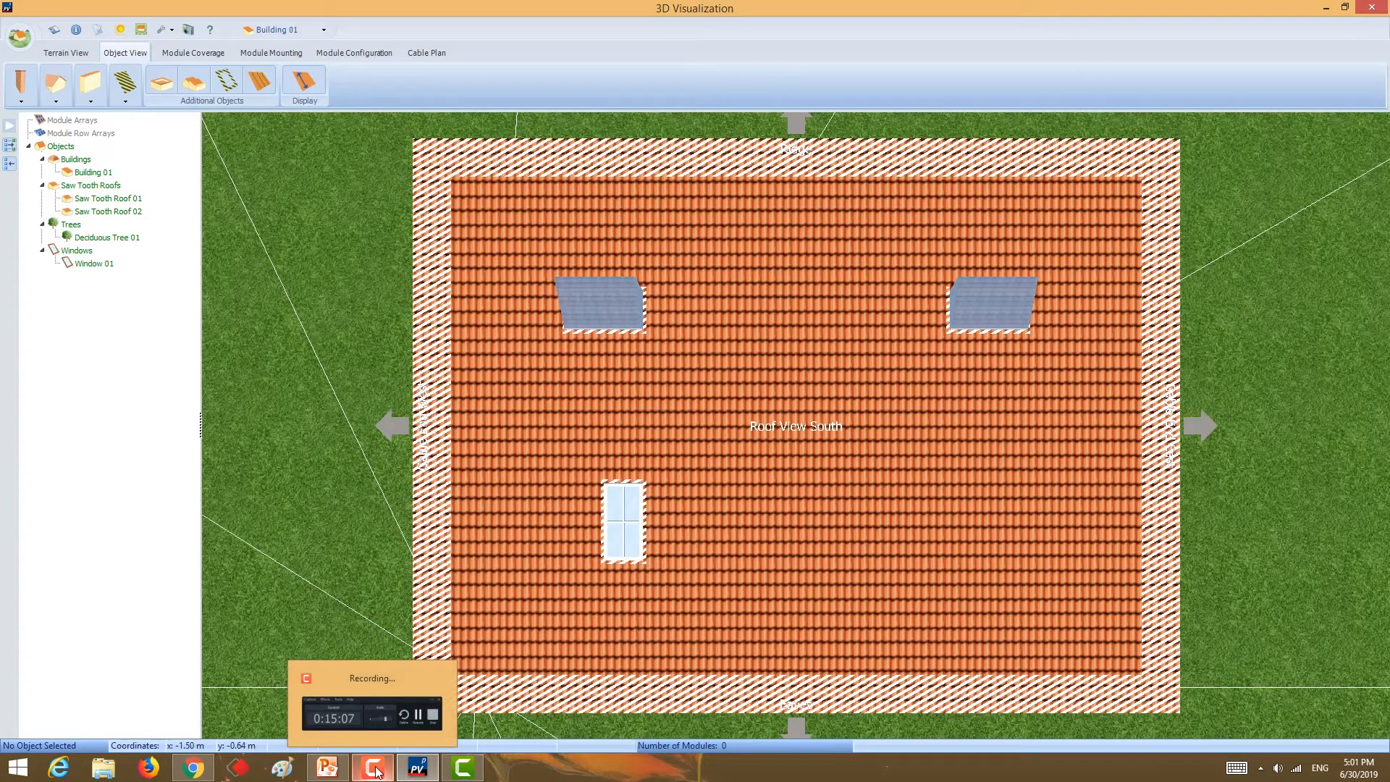
click(376, 771)
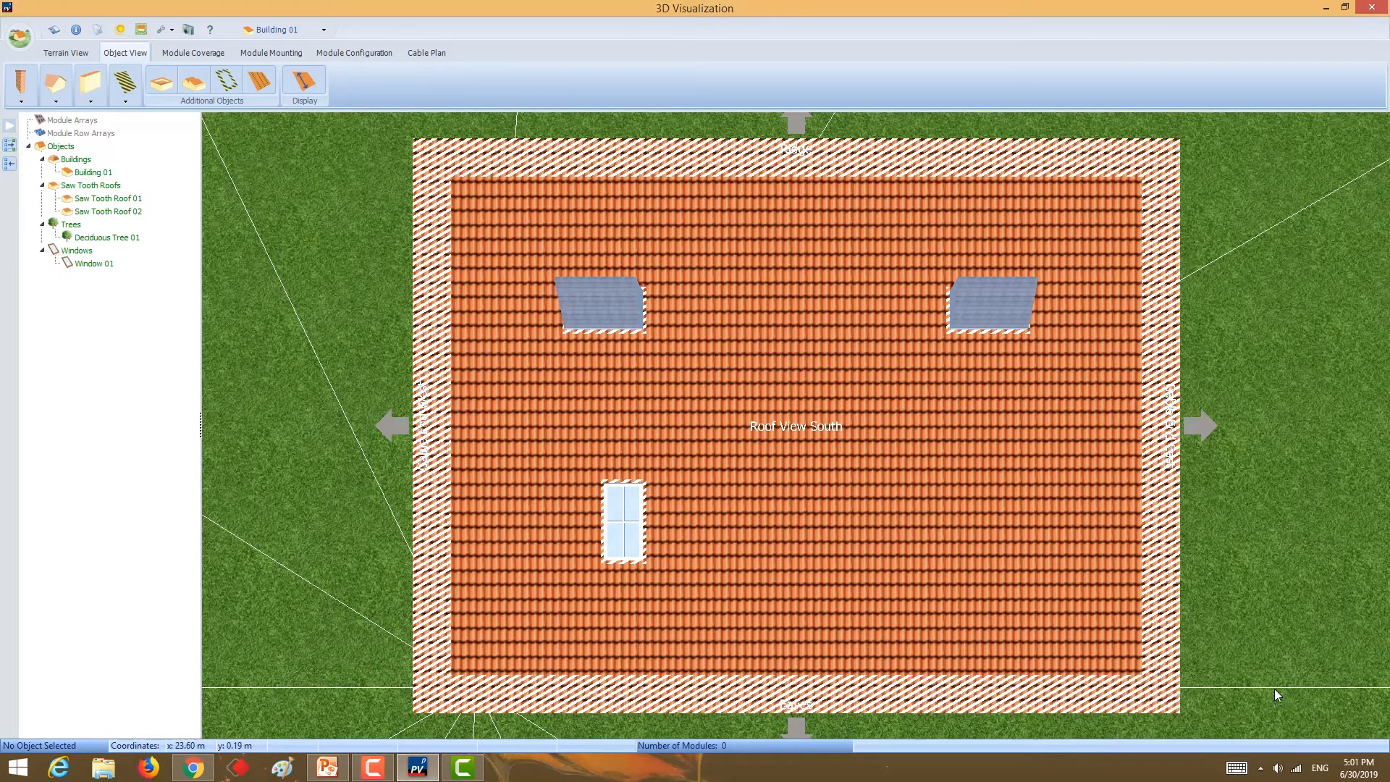
- Add the PV*SOL Example poly 200 W module as the reference module for module coverage
click(184, 55)
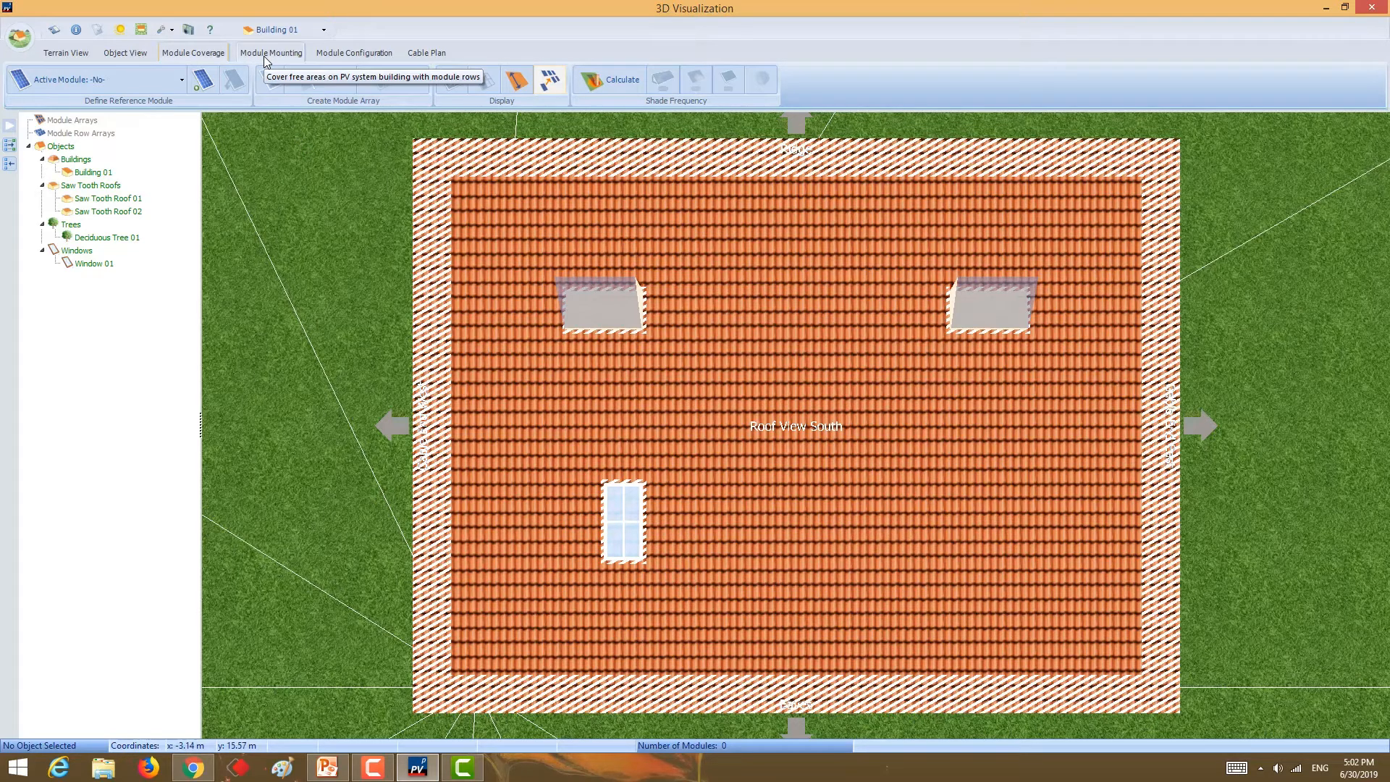
click(134, 80)
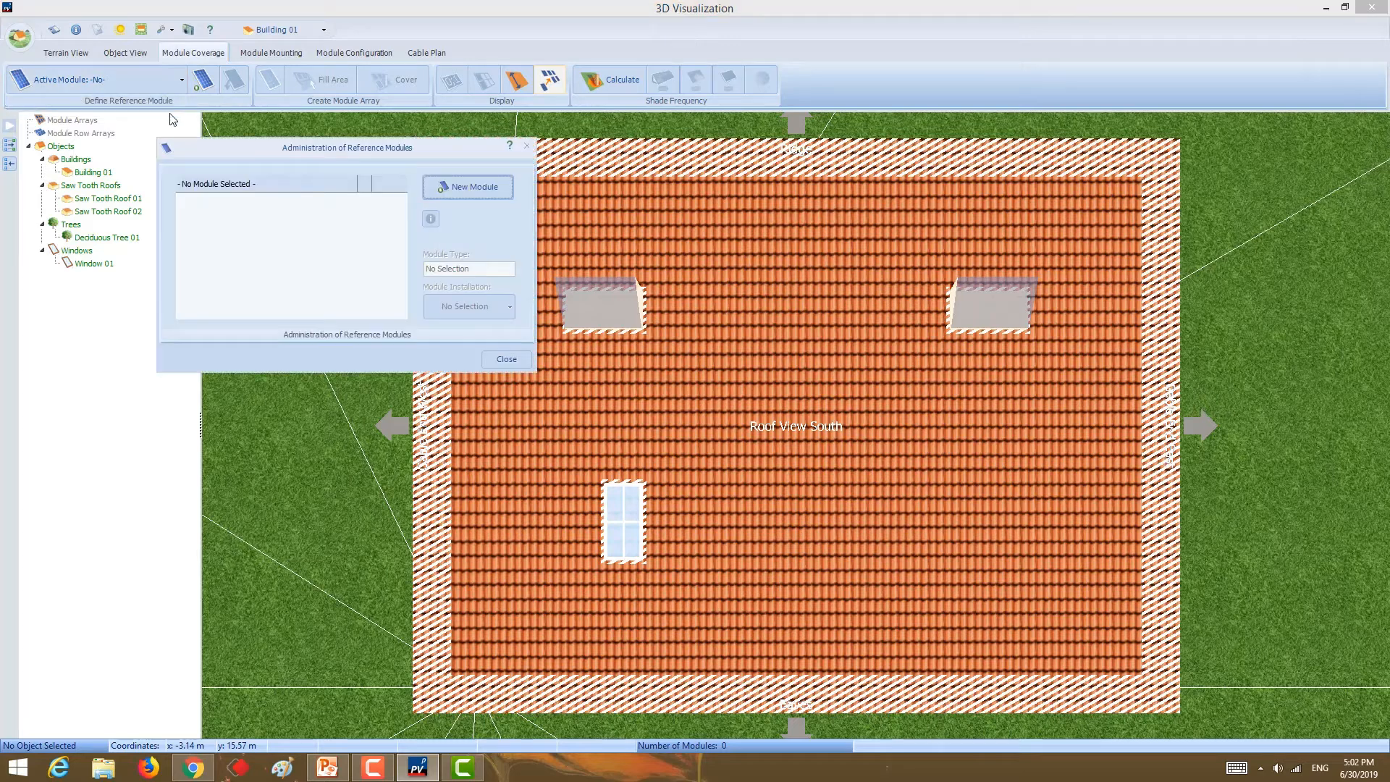
click(463, 189)
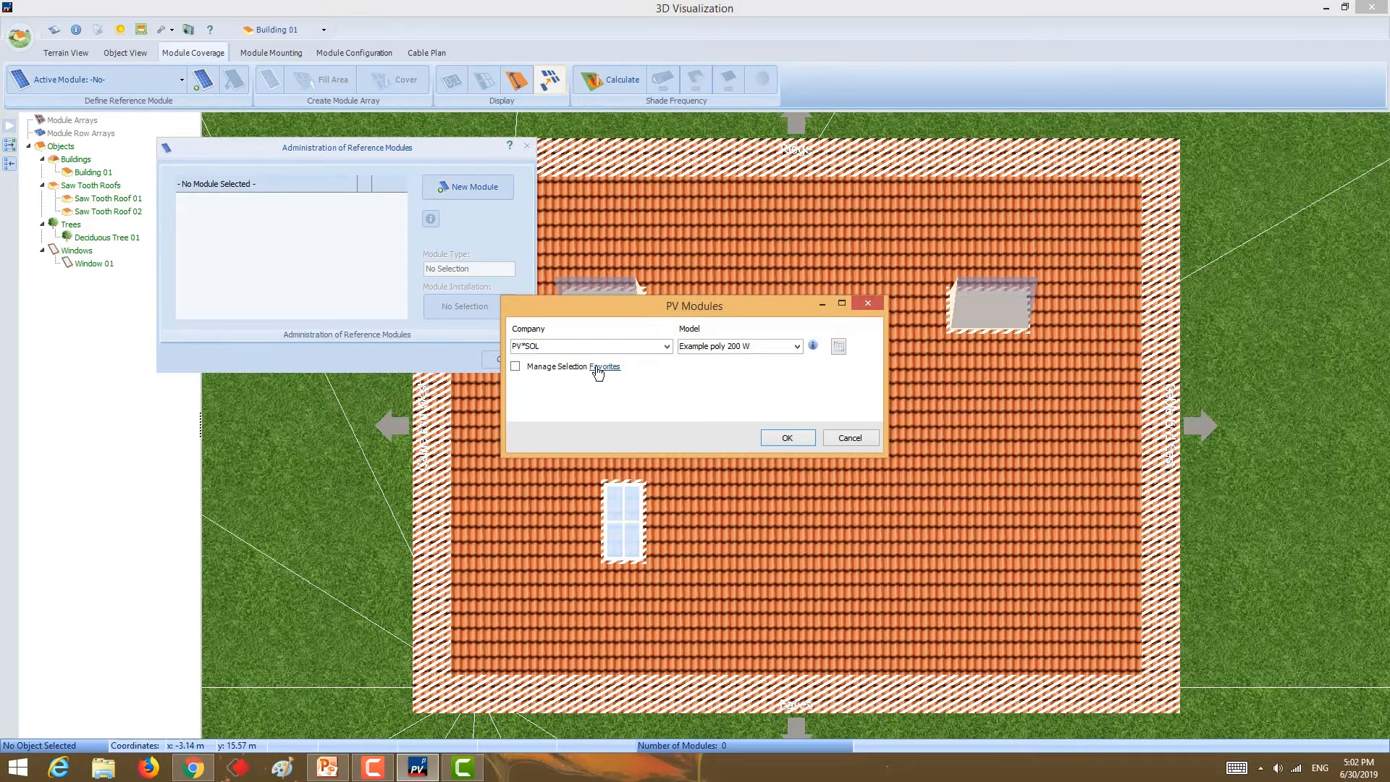
click(796, 346)
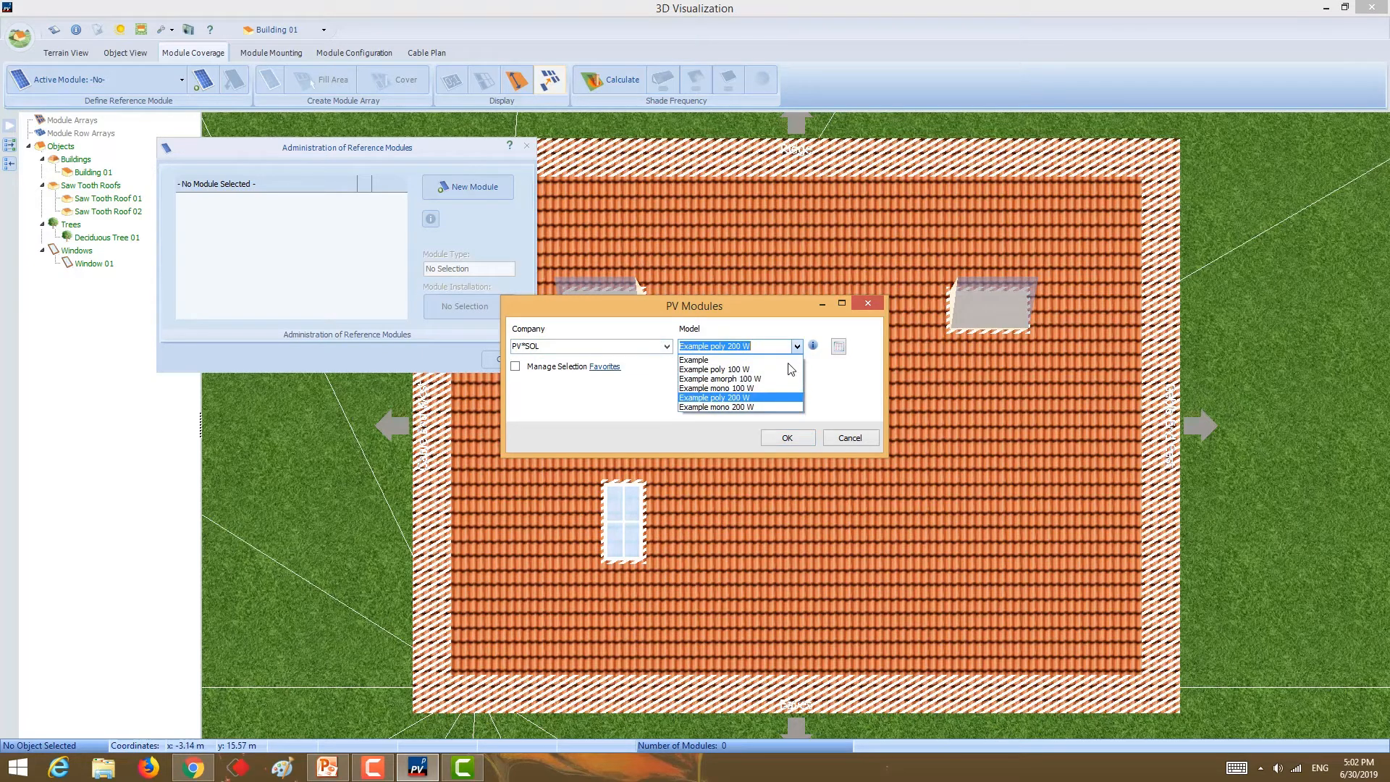
click(750, 398)
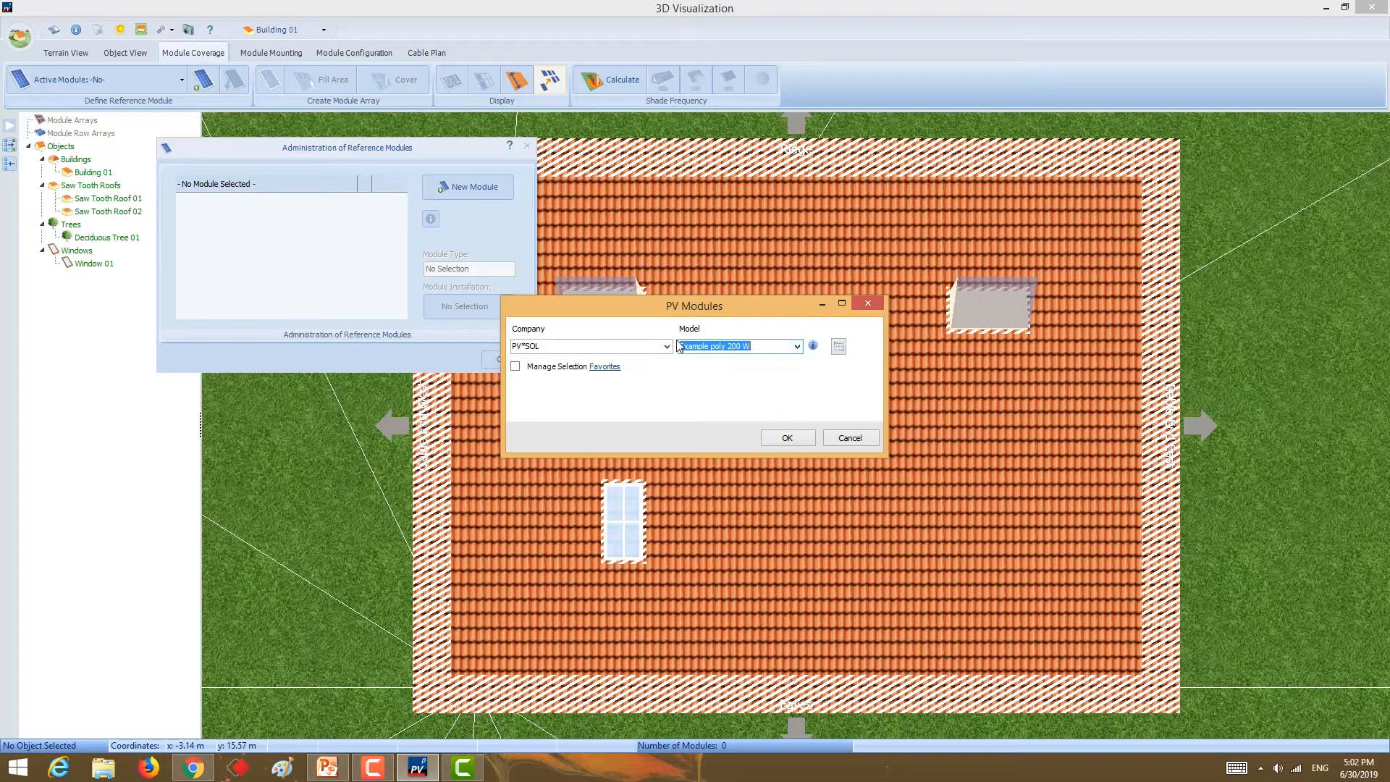
click(785, 438)
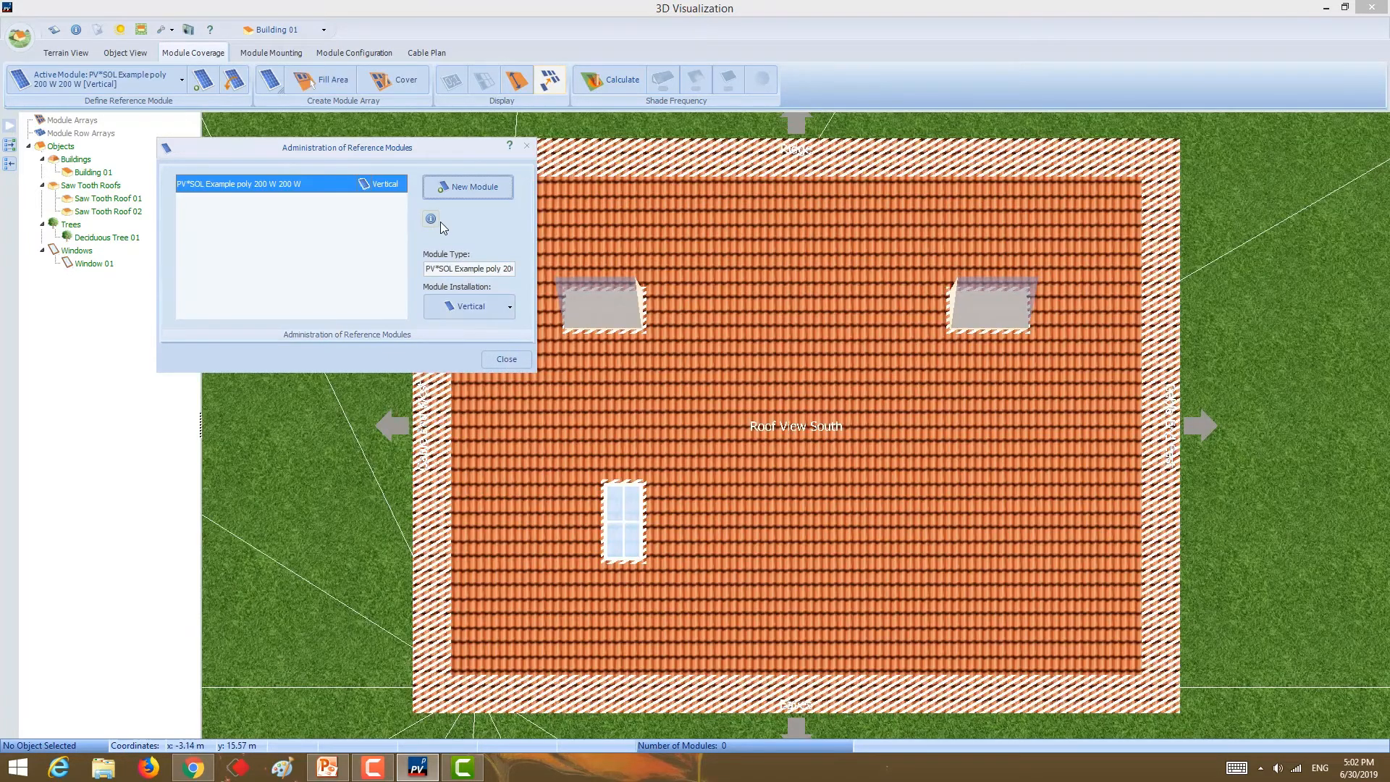
click(504, 360)
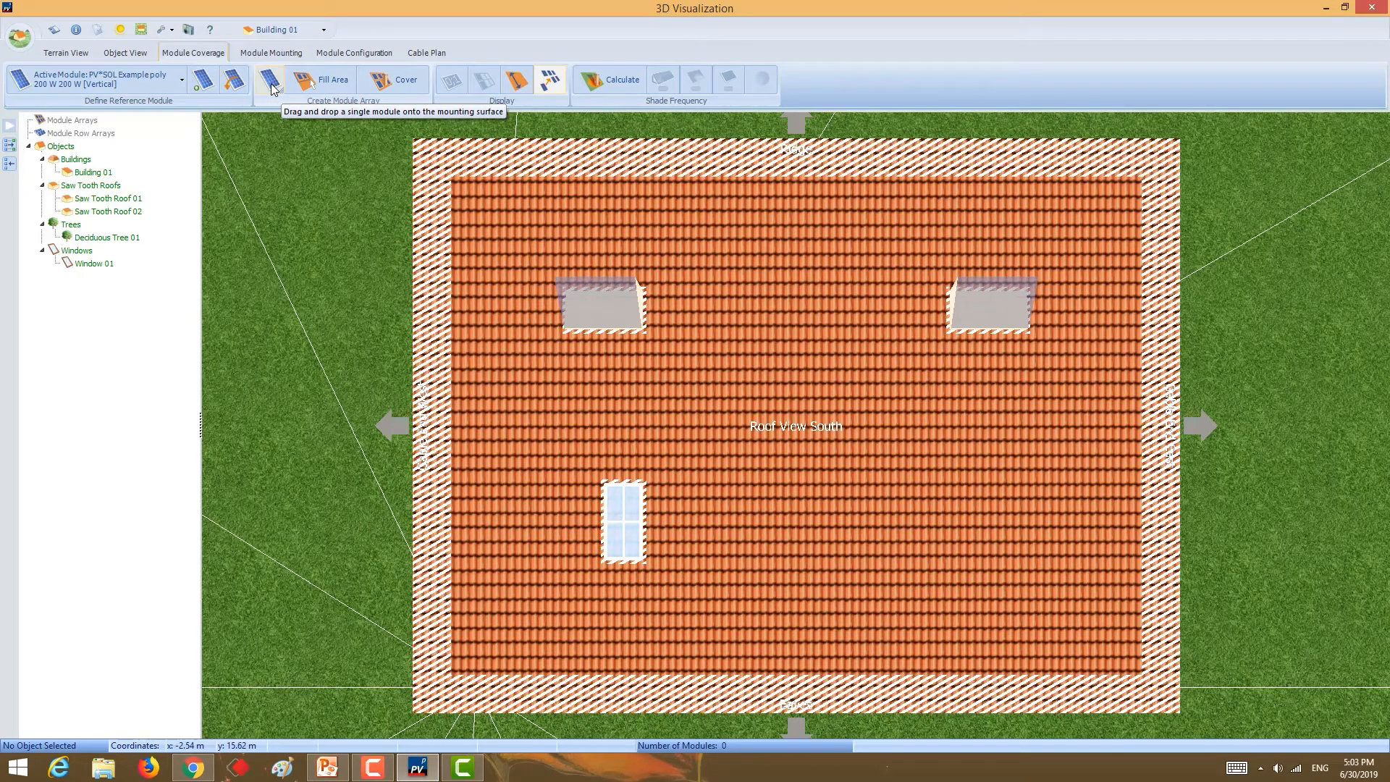
- Place four single reference modules on the south roof, between the two saw tooth roofs and beside the window
drag(271, 88, 794, 337)
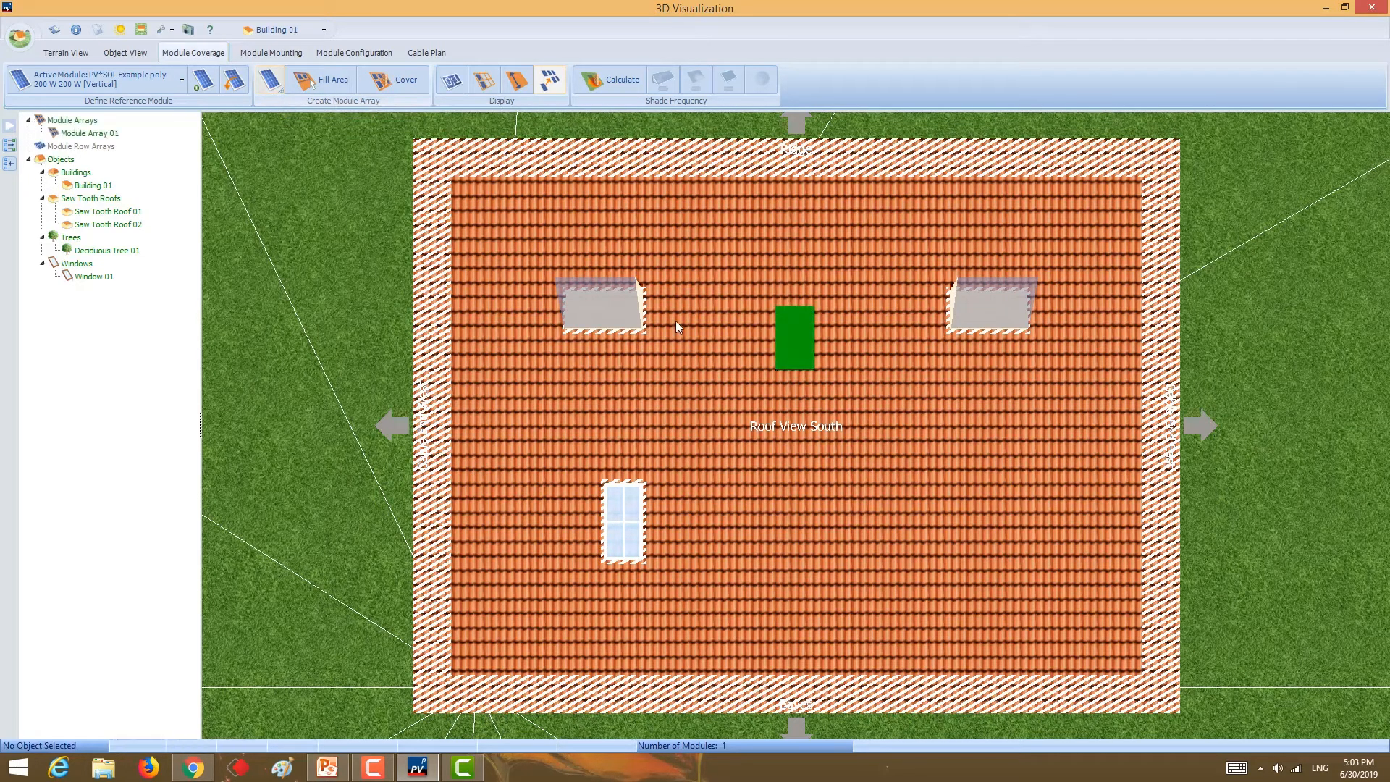
drag(274, 83, 756, 406)
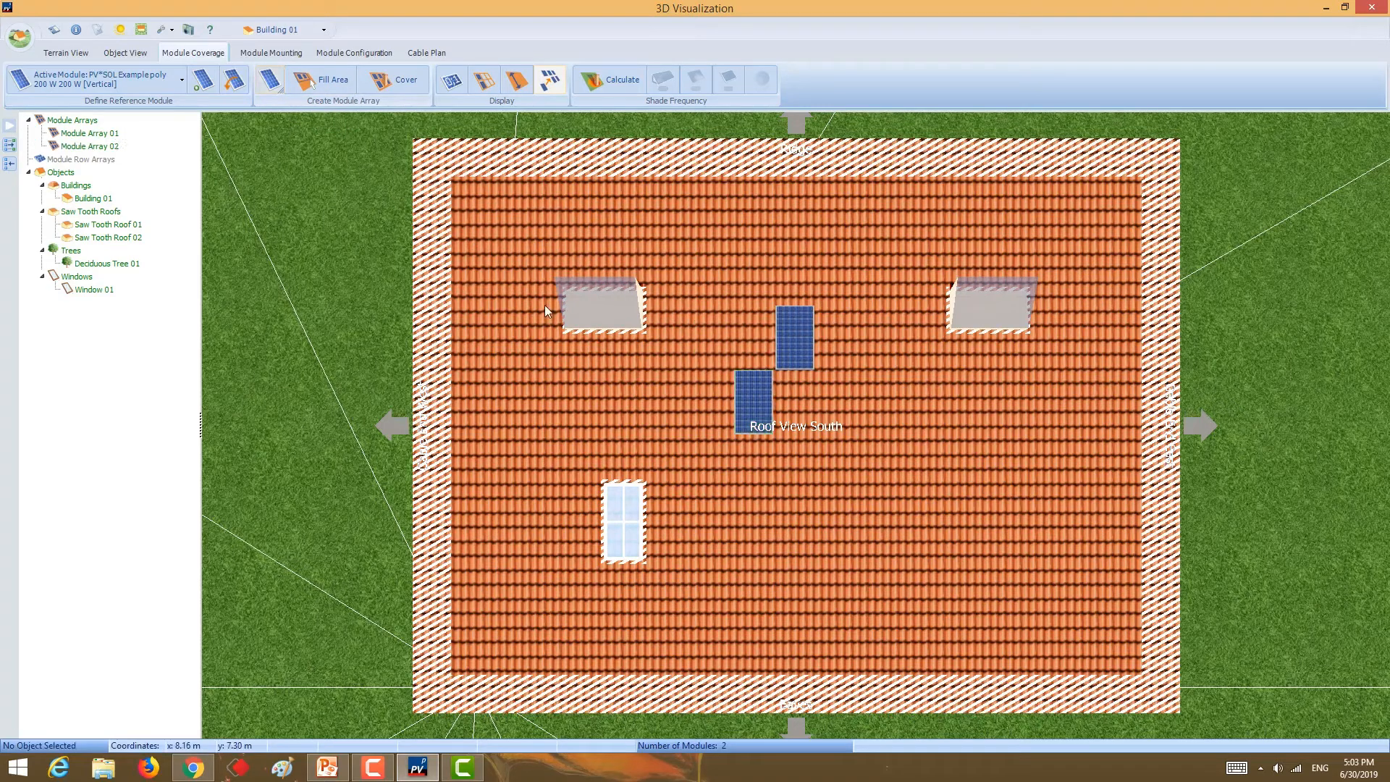
drag(269, 81, 647, 441)
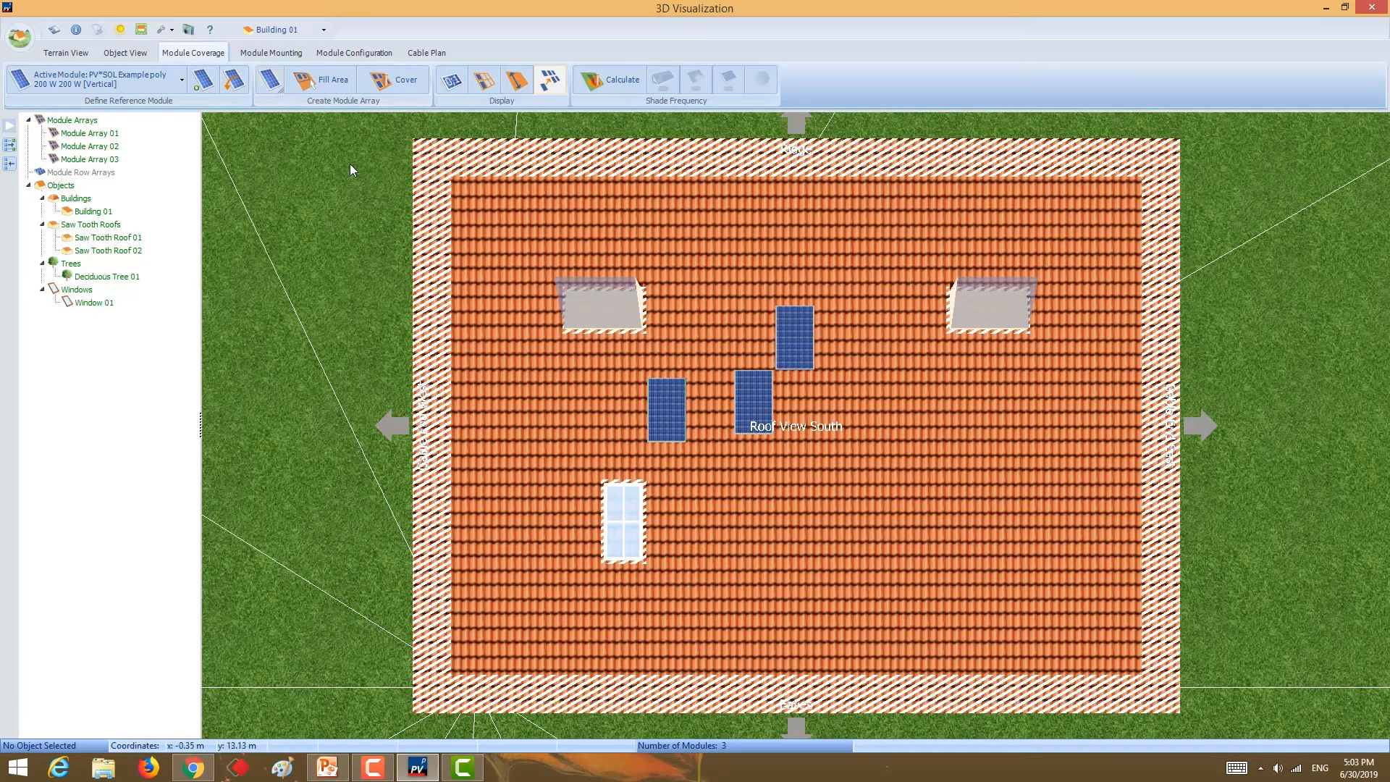
click(728, 515)
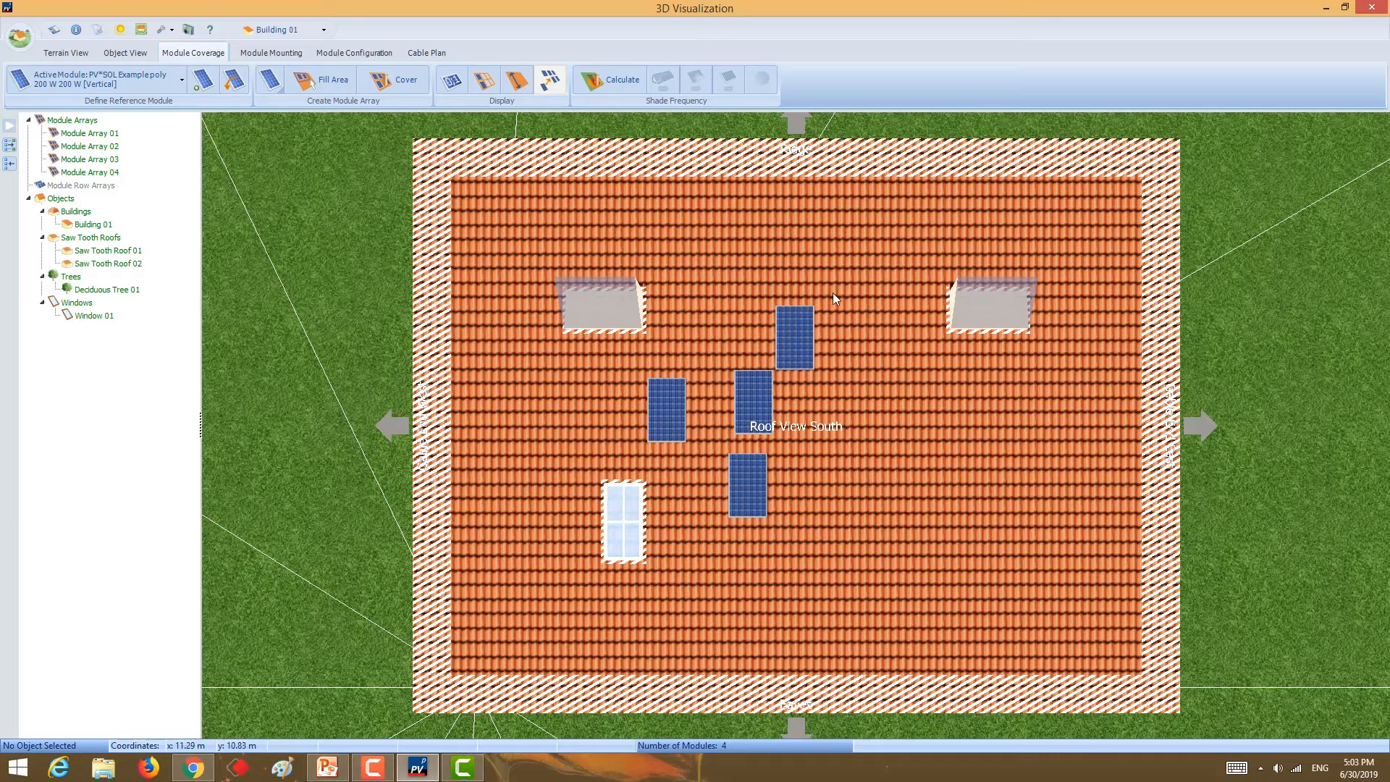
- Remove the four individually placed modules from the south roof
drag(844, 273, 662, 554)
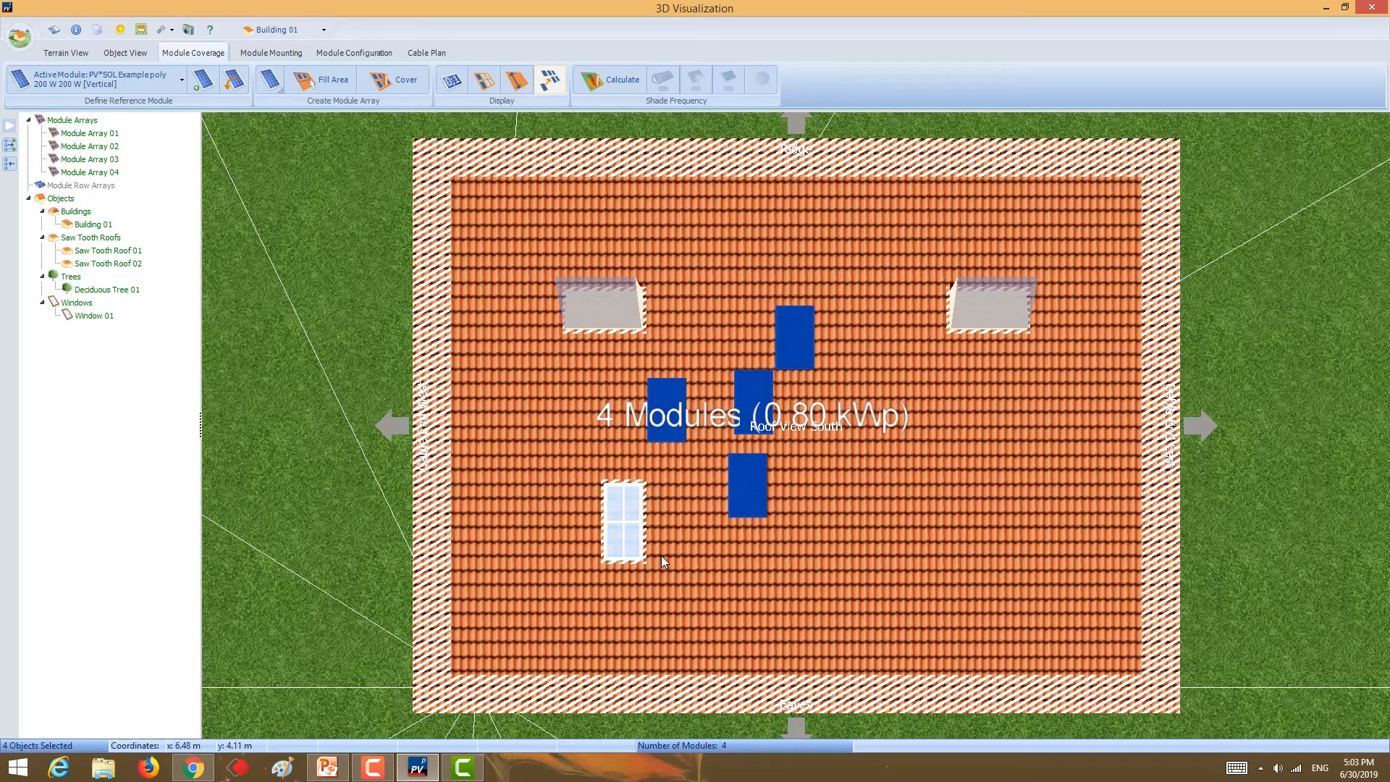
key(Delete)
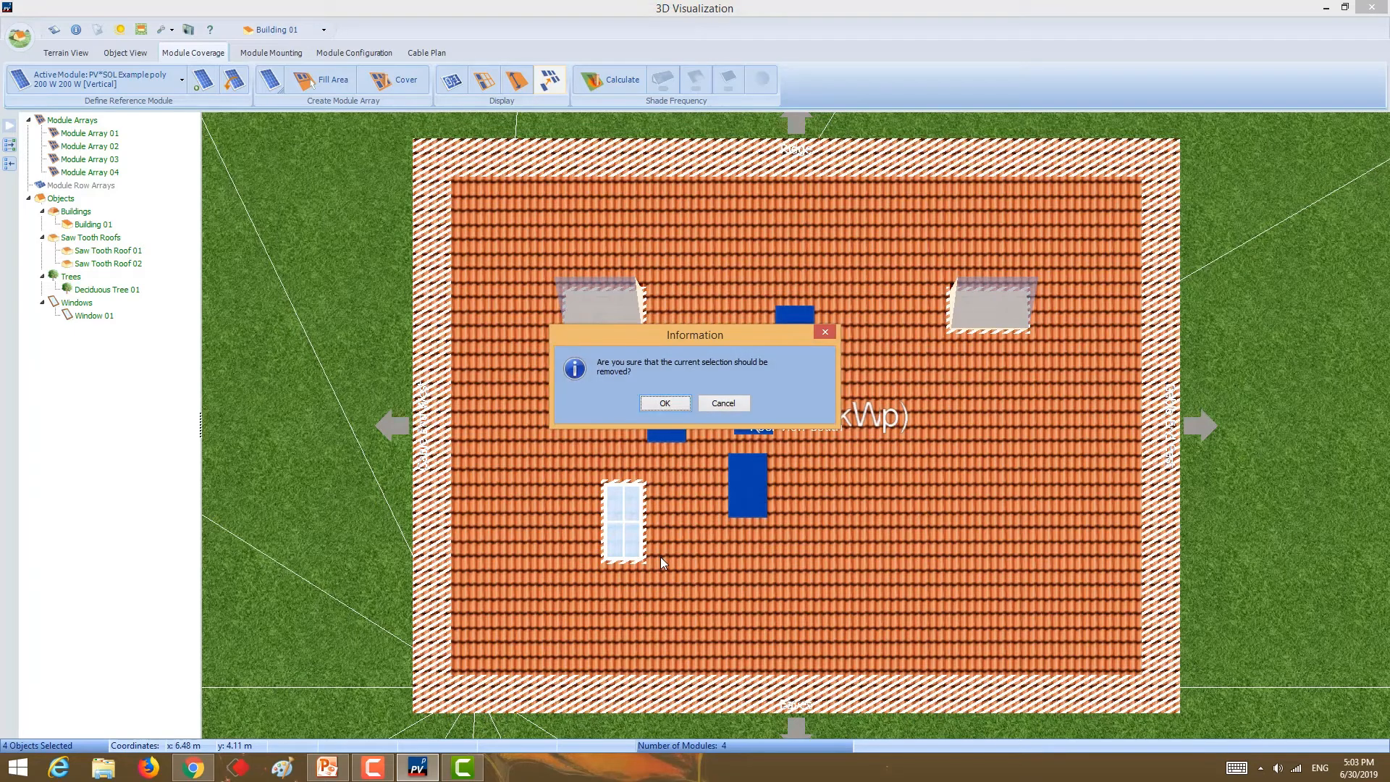
key(Return)
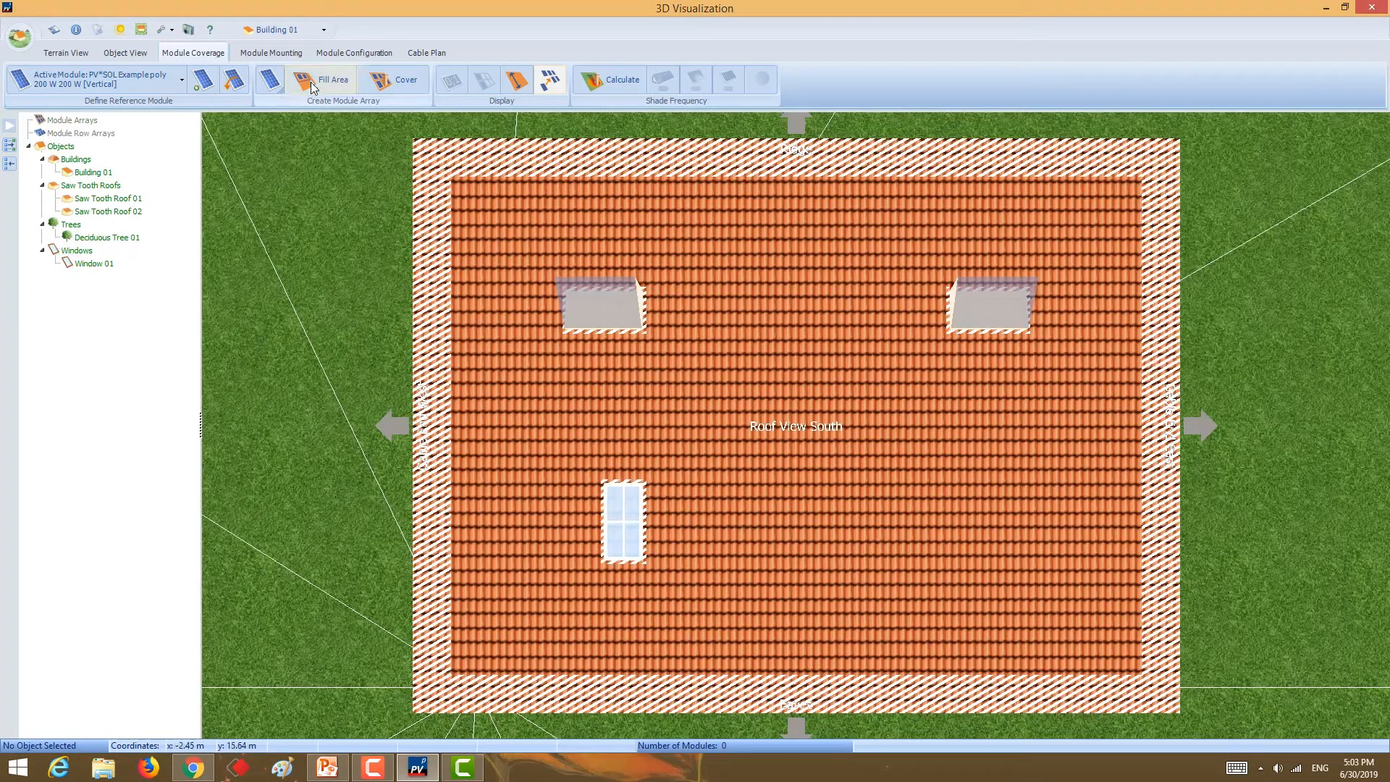
- Set the module distances for filling an area to 0.030 m horizontally and 0.050 m vertically, with flush mounting
click(310, 81)
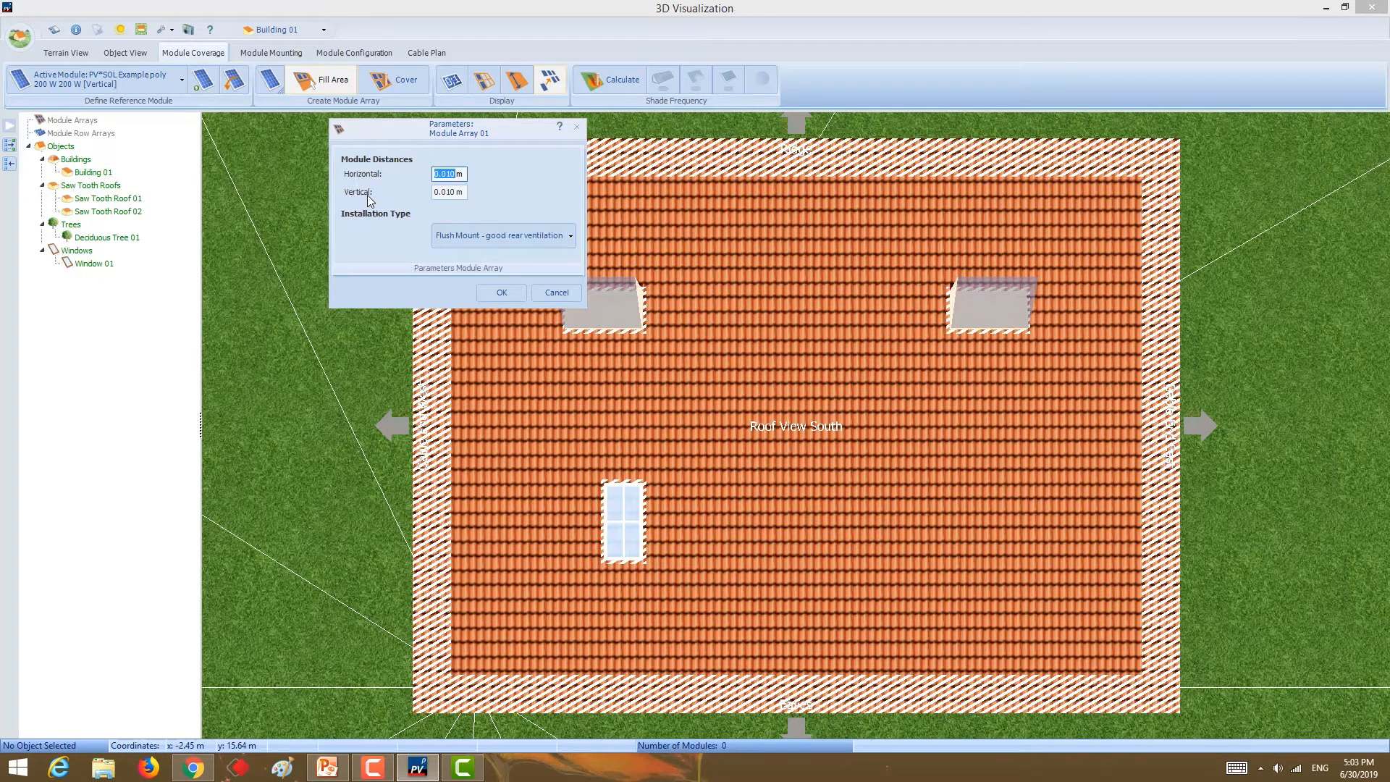
click(451, 177)
click(450, 191)
key(BackSpace)
text(5)
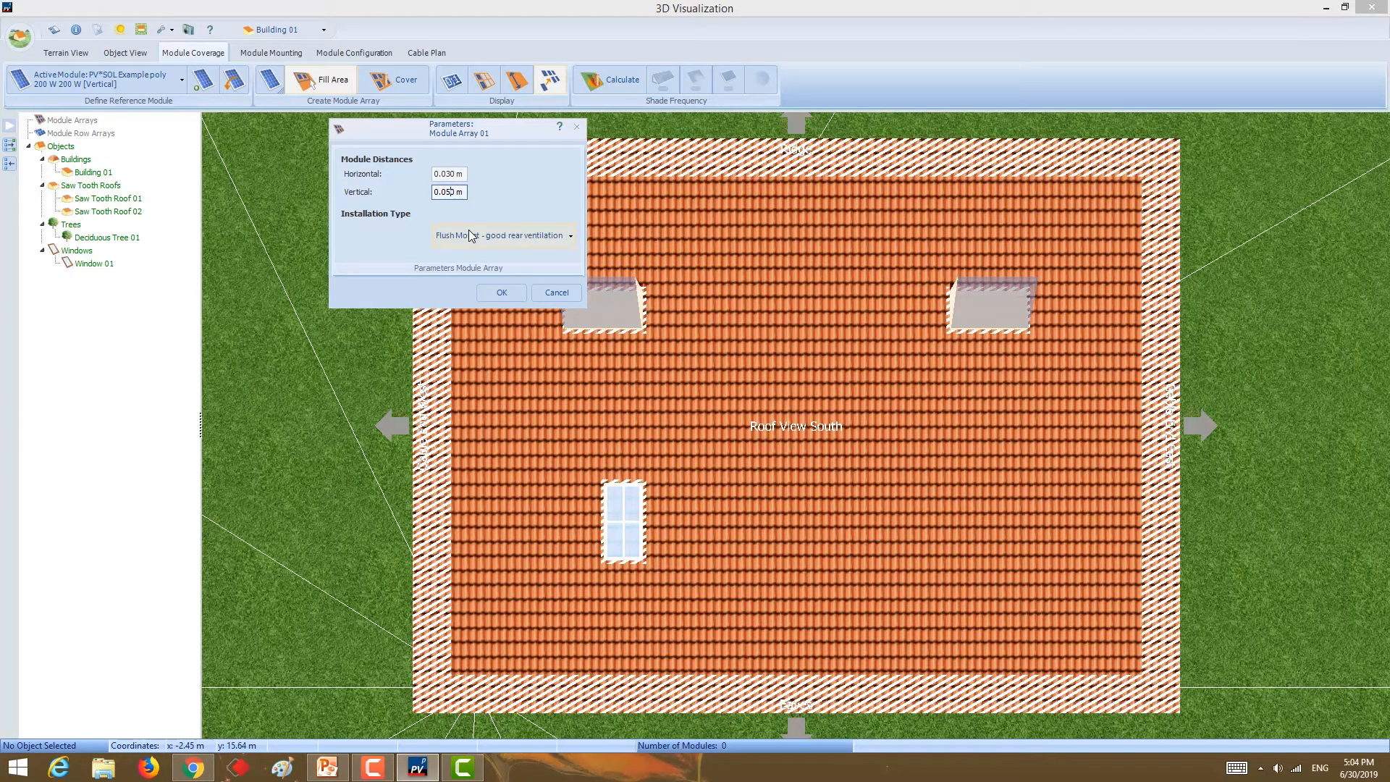
click(509, 294)
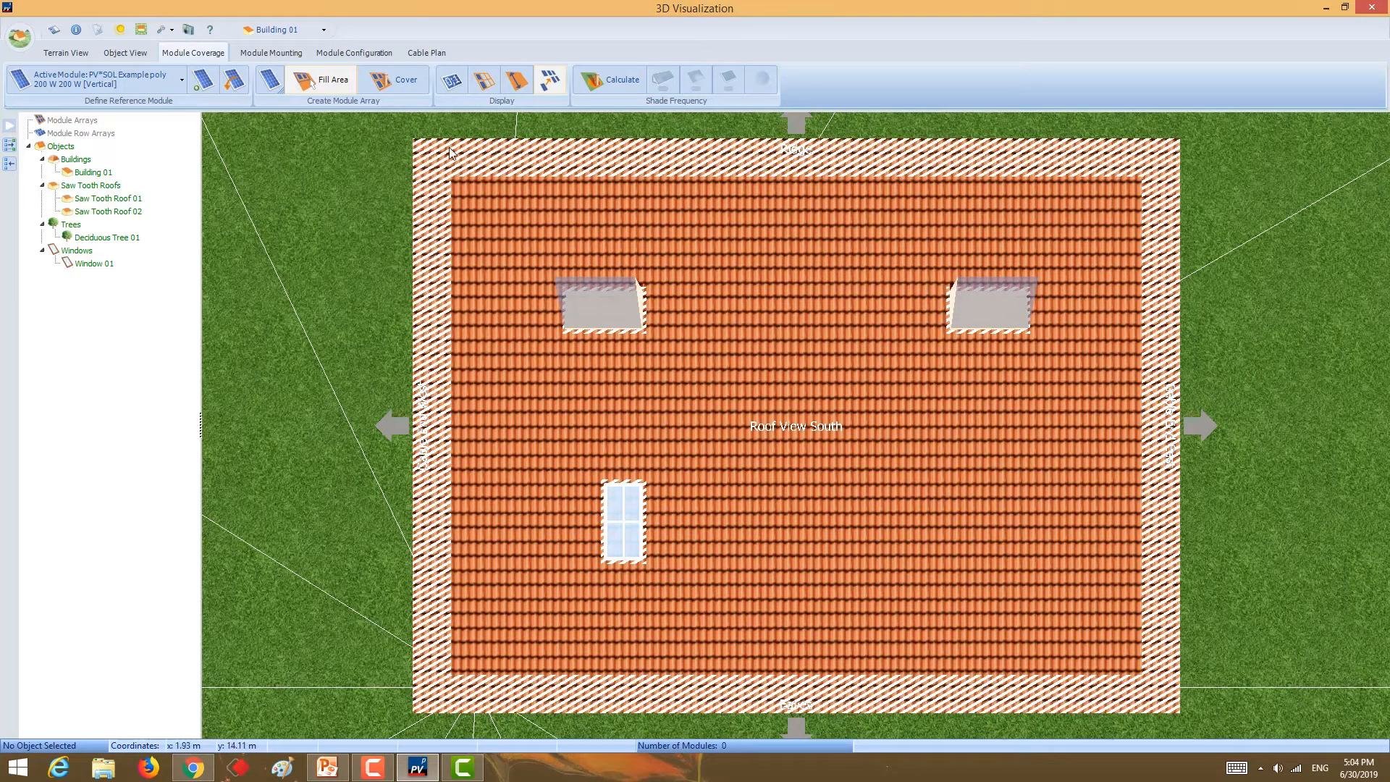
- Fill the lower right area of the south roof, beside the window, with a module array of 4 rows by 11 columns
click(309, 81)
drag(1123, 358, 651, 653)
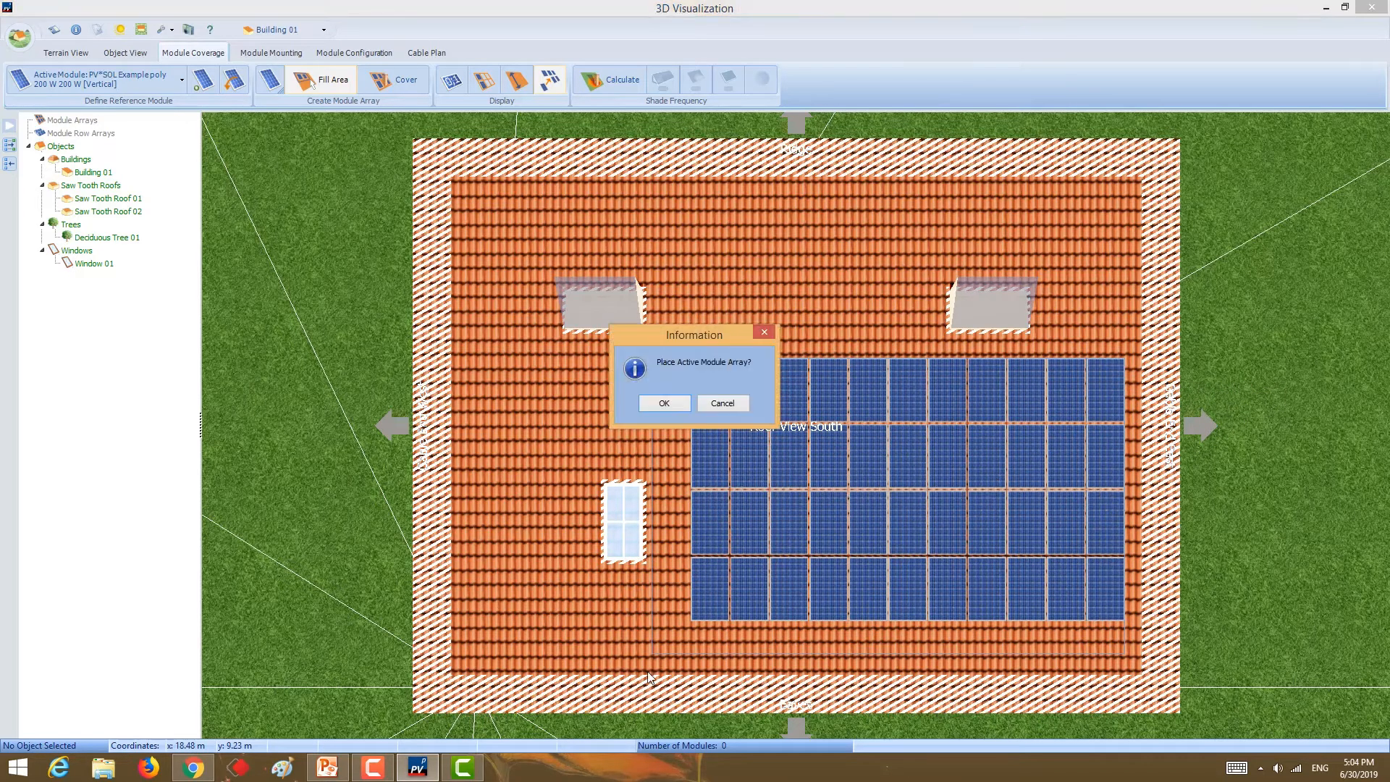
click(675, 402)
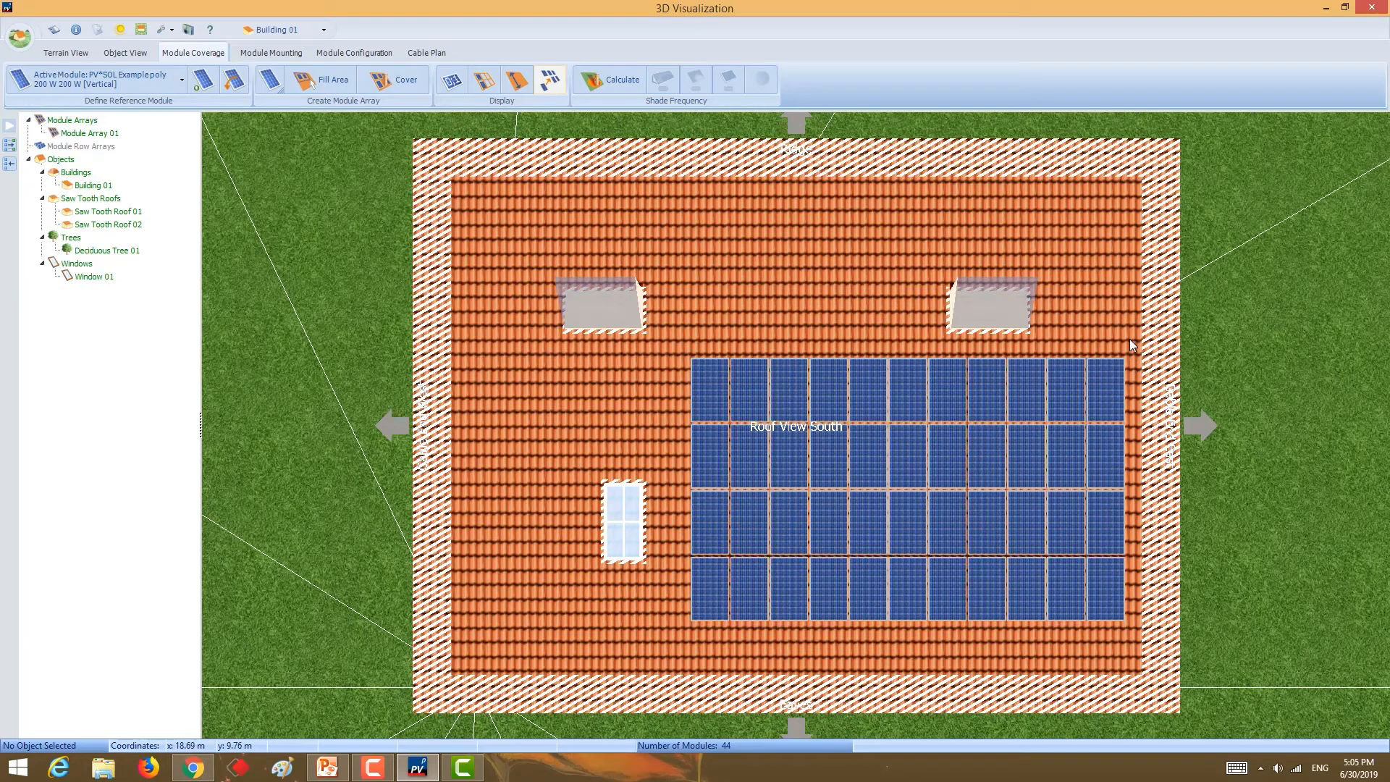
- Remove the whole filled module array from the south roof
drag(1129, 339, 653, 635)
key(Delete)
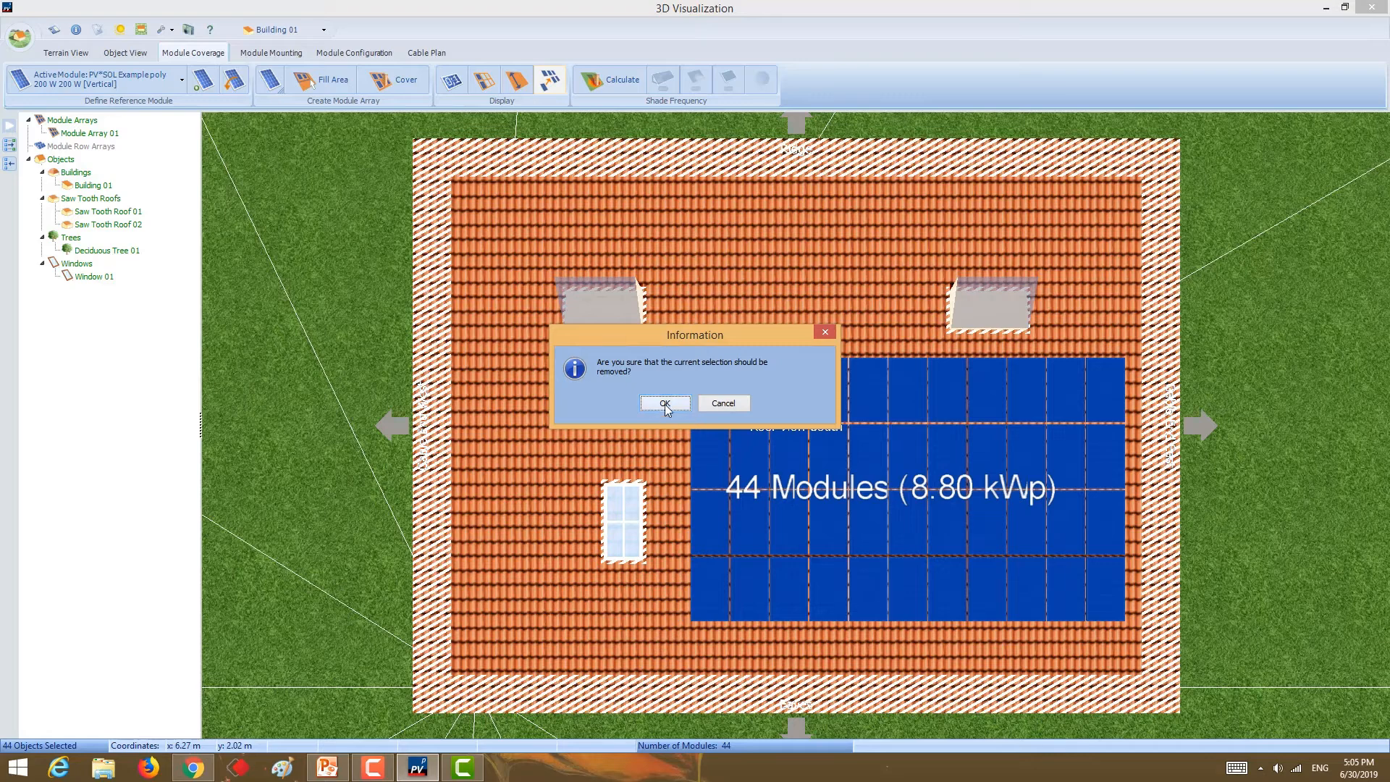
click(665, 403)
- Cover all free areas of the south roof with modules, keeping the 0.030 m horizontal and 0.050 m vertical distances
click(387, 84)
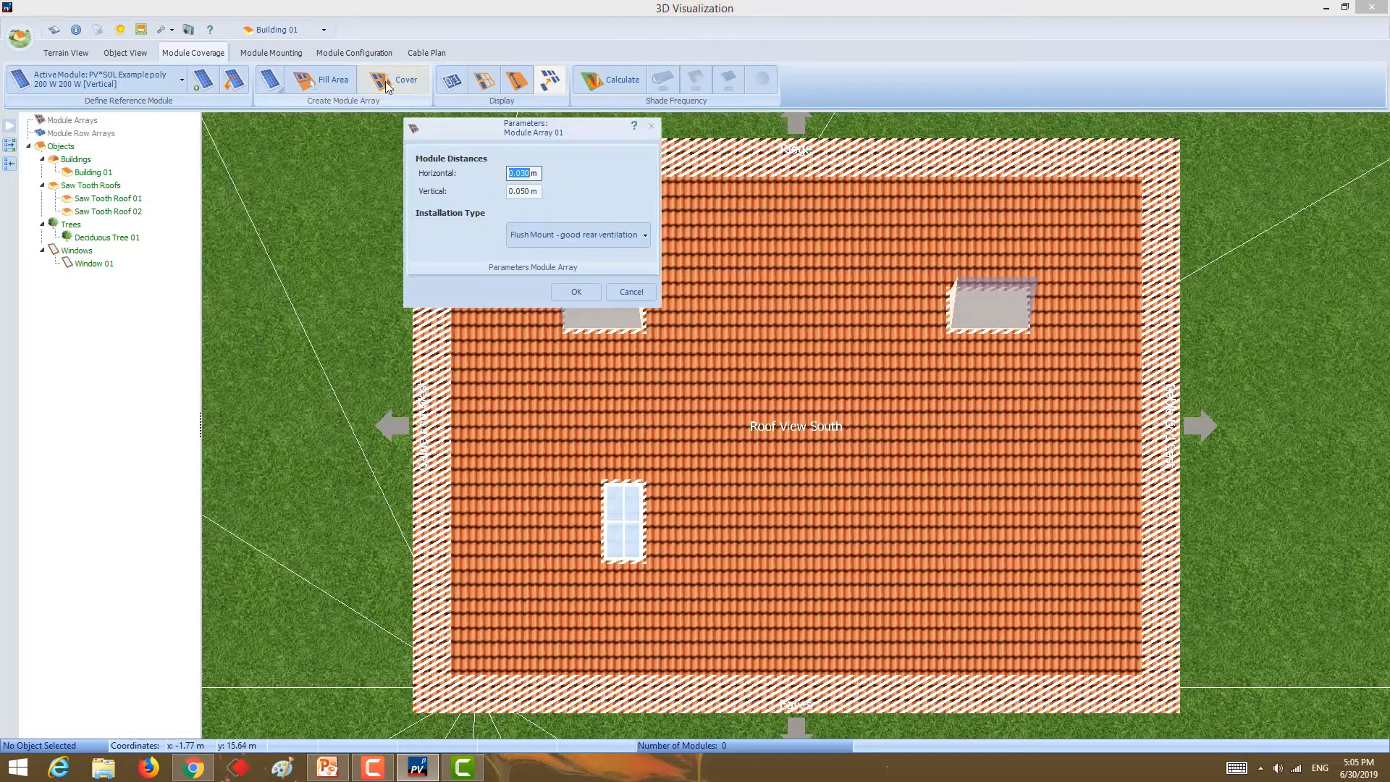
click(565, 289)
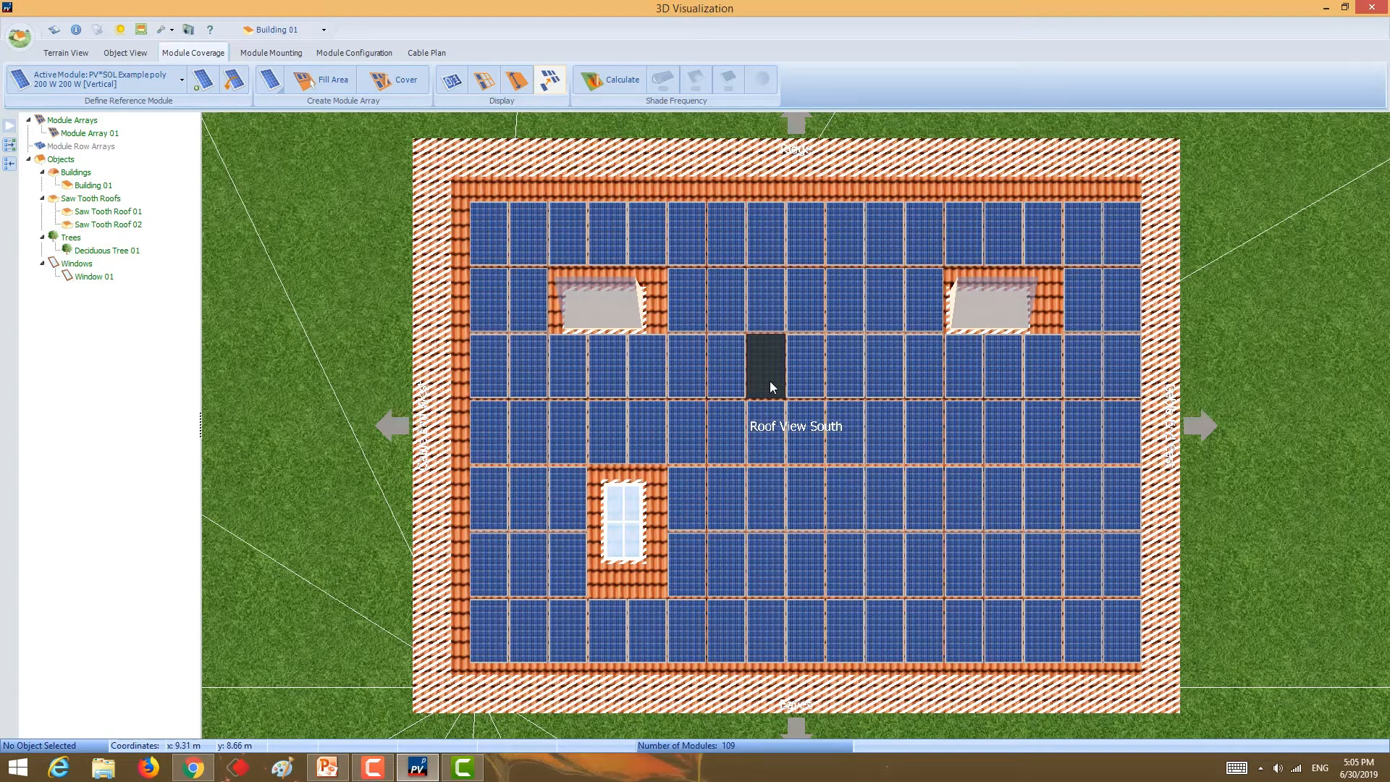
- Calculate the shade frequency for the fully covered south roof and select all modules to check the total system power
drag(1138, 666, 884, 499)
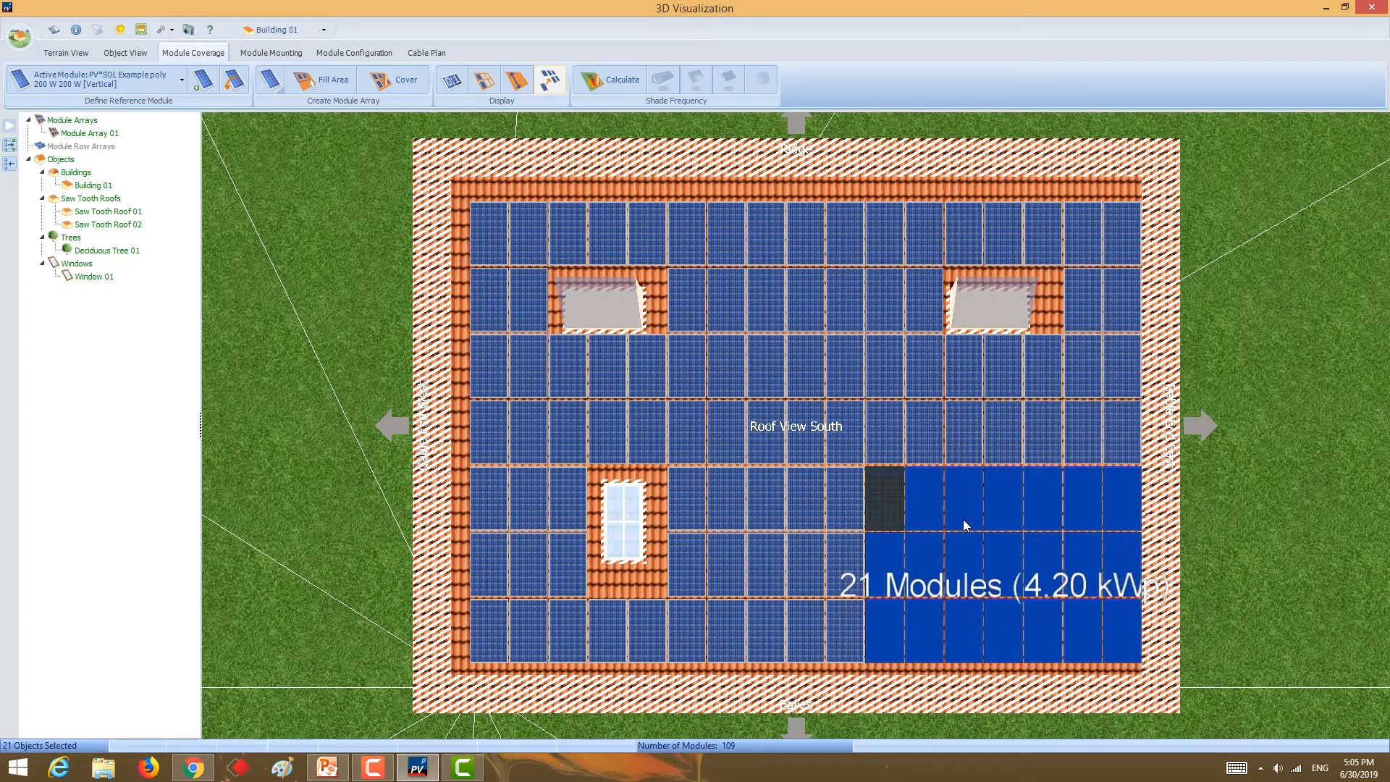
click(1161, 389)
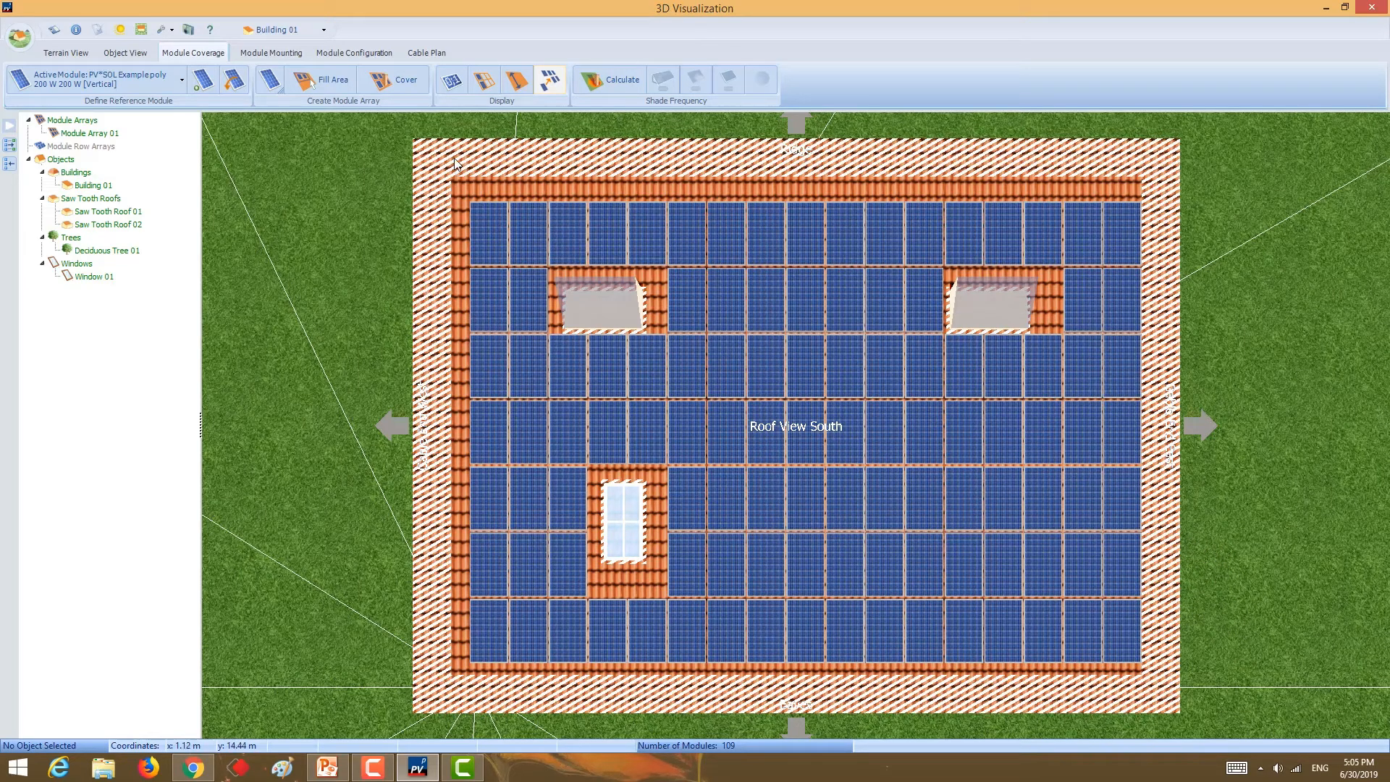
click(615, 80)
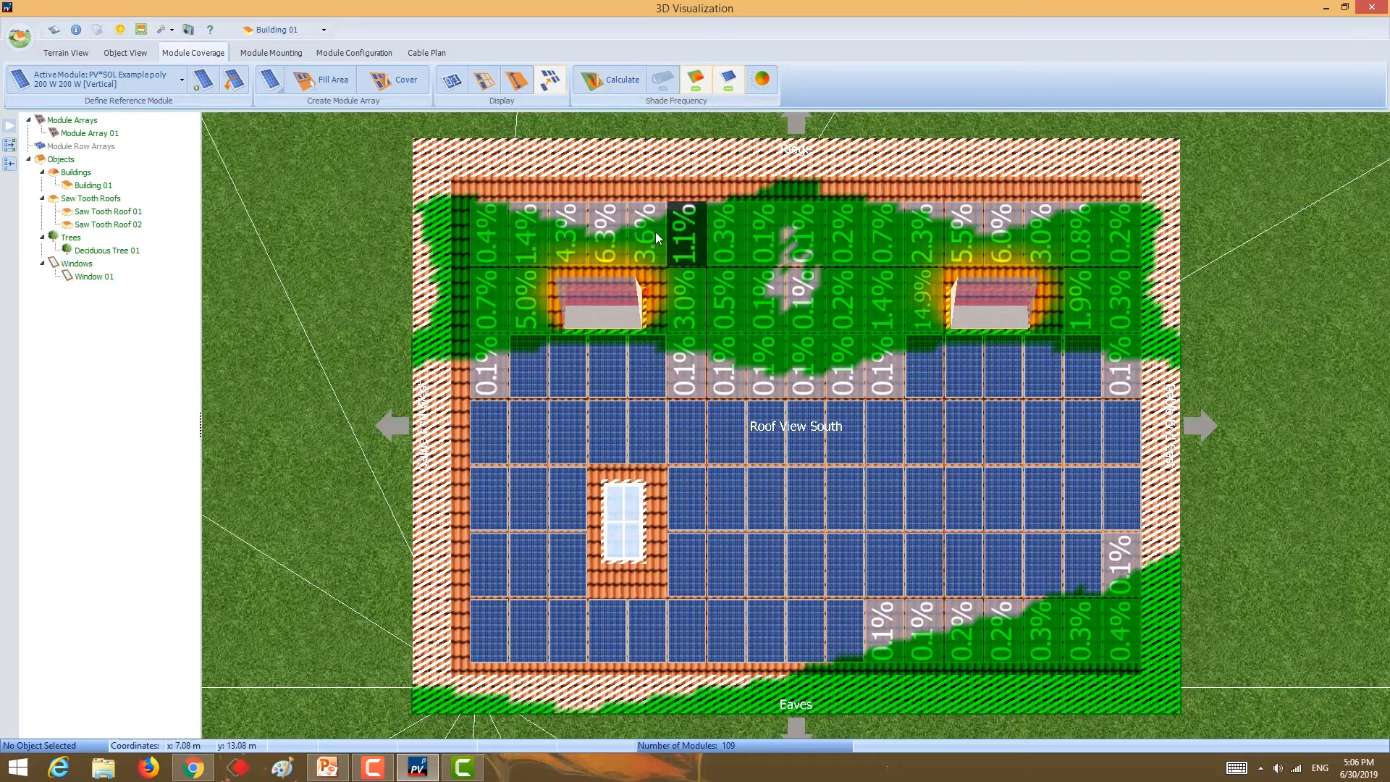
drag(480, 266, 1142, 687)
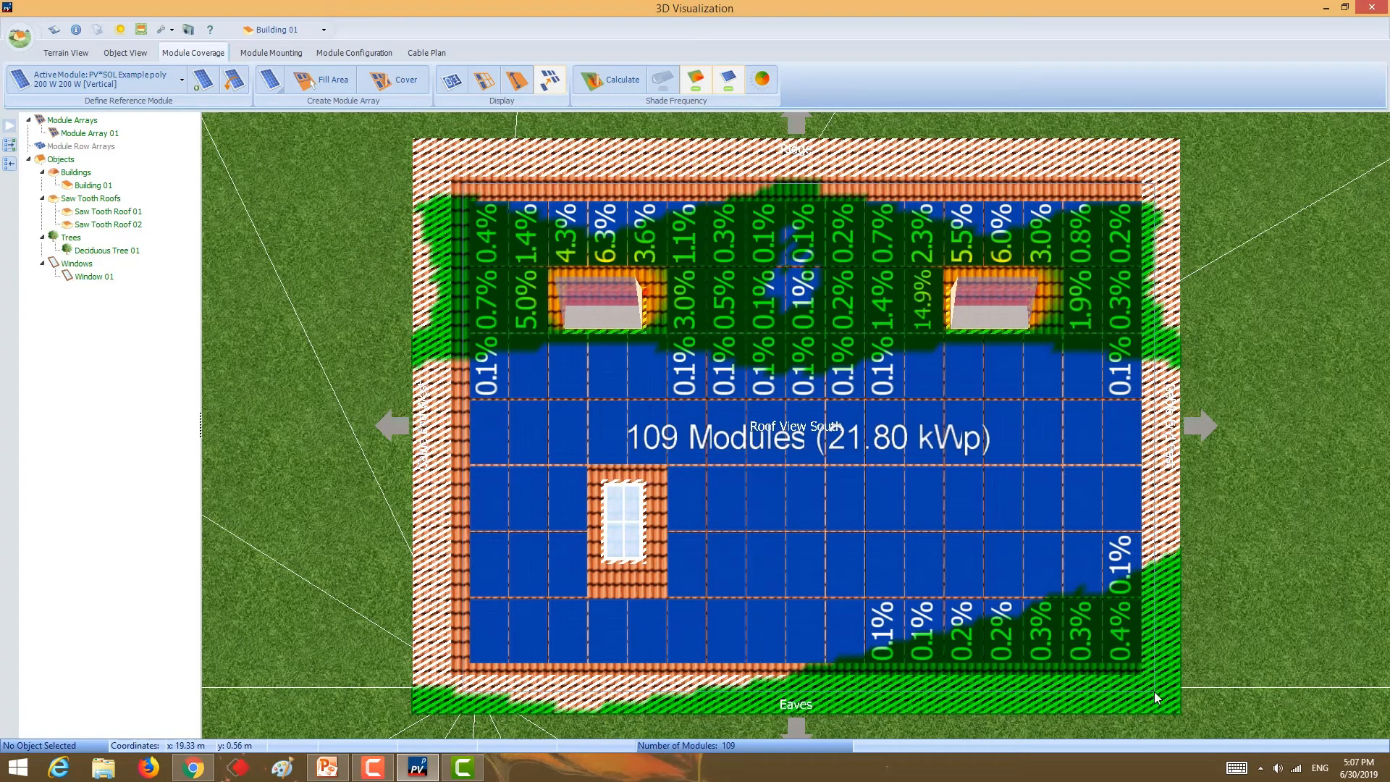
click(633, 588)
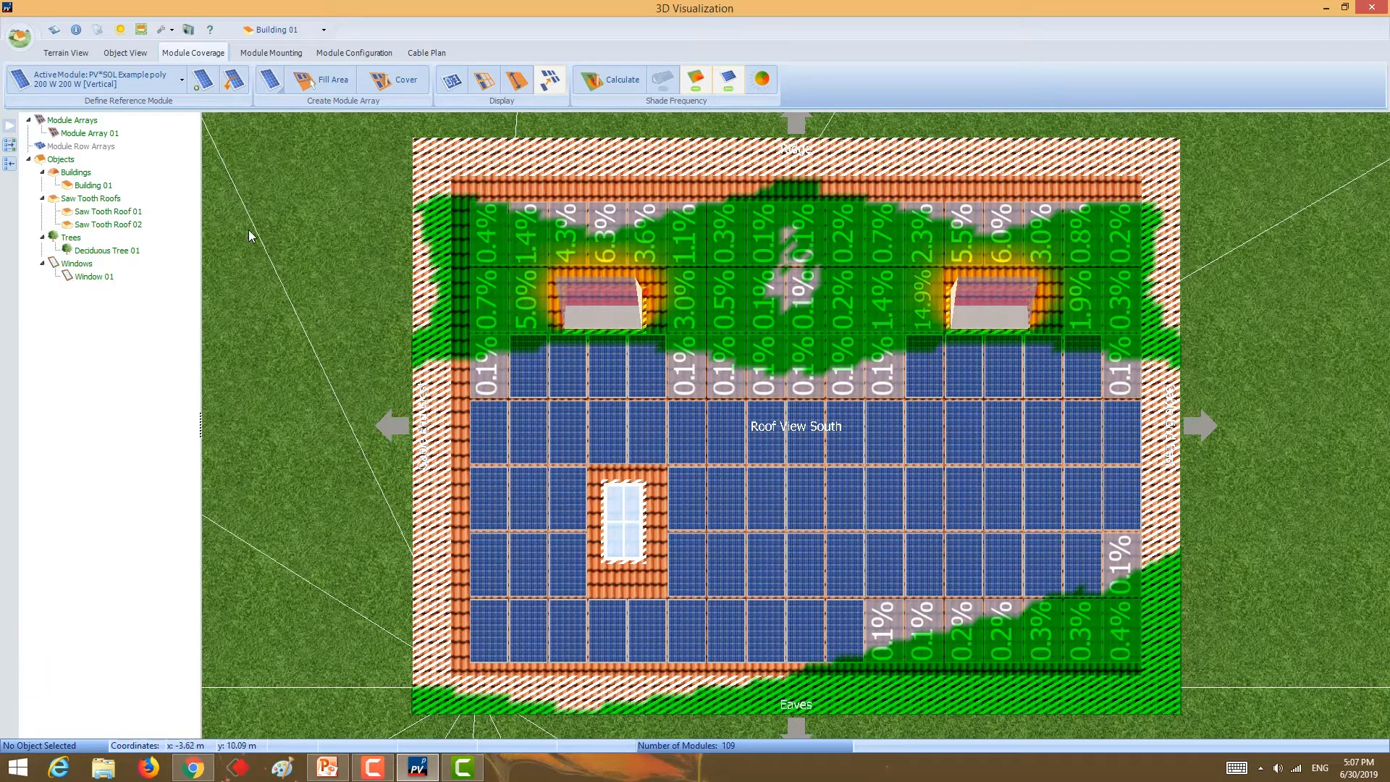
- View the building and the tree in the terrain from the south east to examine how they shade the roof
click(66, 53)
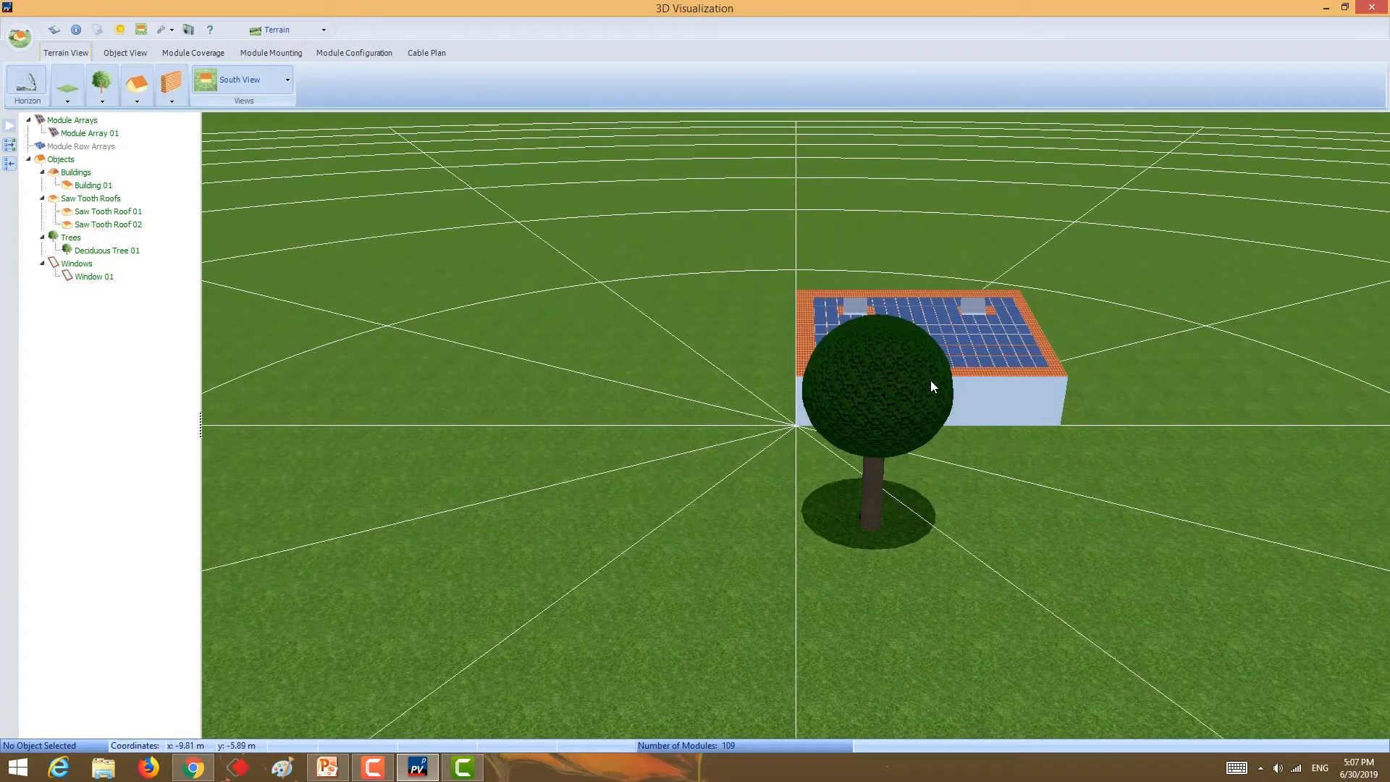
click(259, 93)
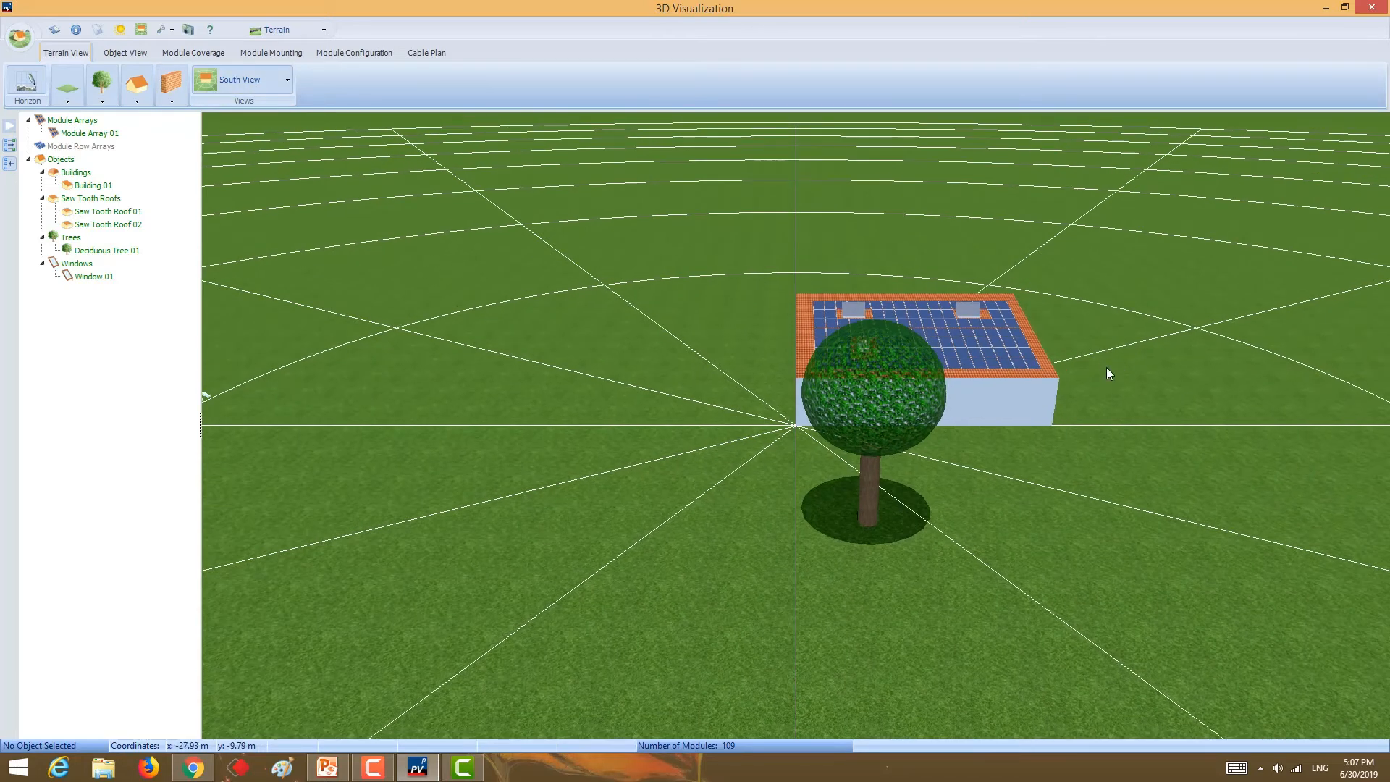
drag(1096, 389, 443, 225)
click(287, 79)
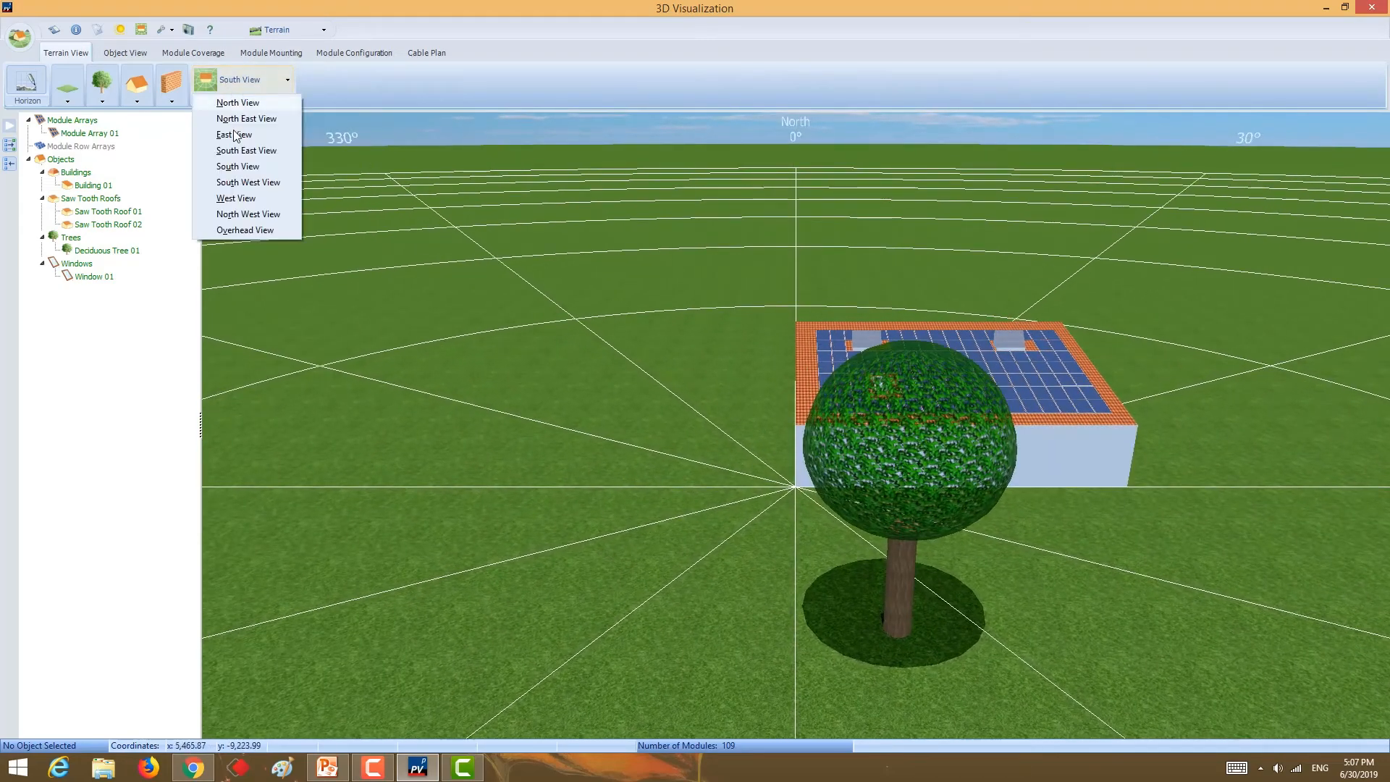
click(227, 152)
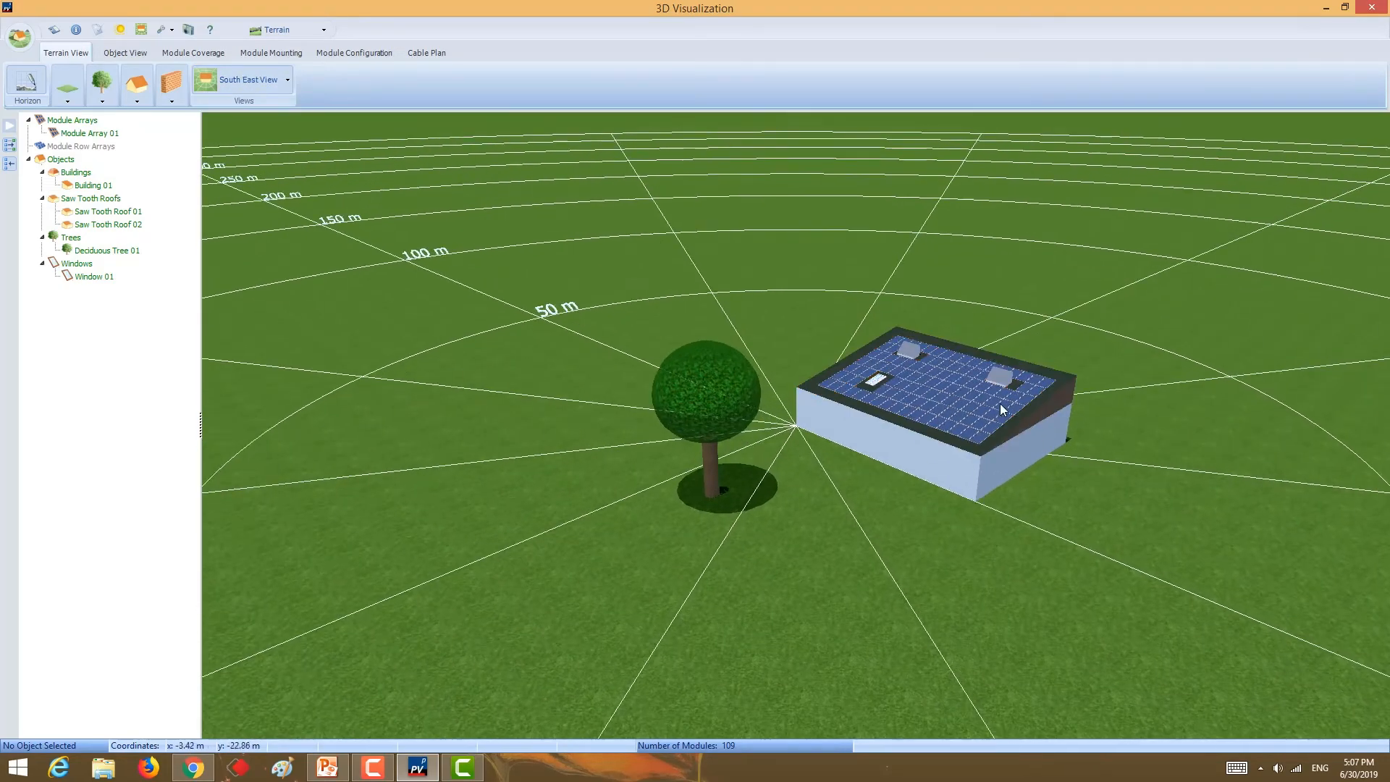
scroll(999, 458, up, 5)
scroll(992, 502, up, 3)
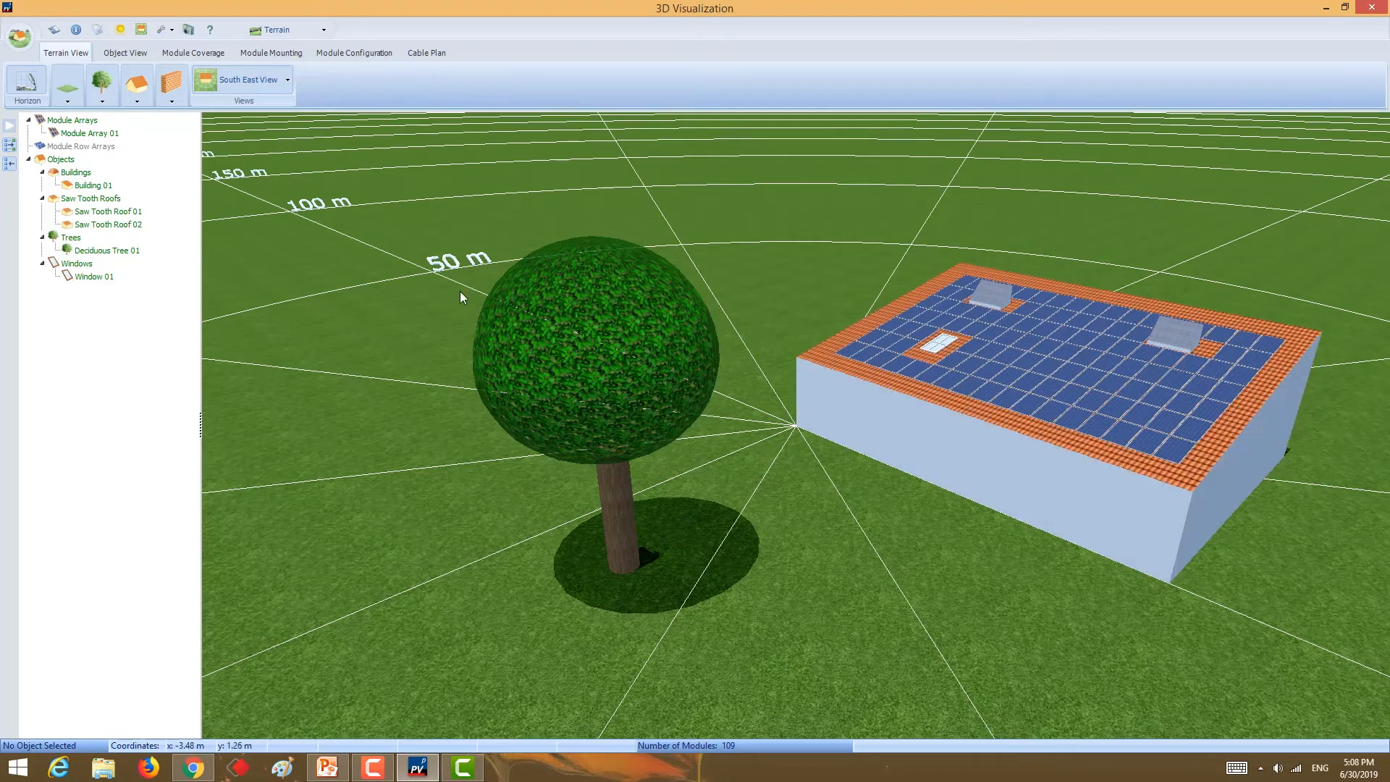
- Remove all modules from the south roof of Building 01
click(127, 54)
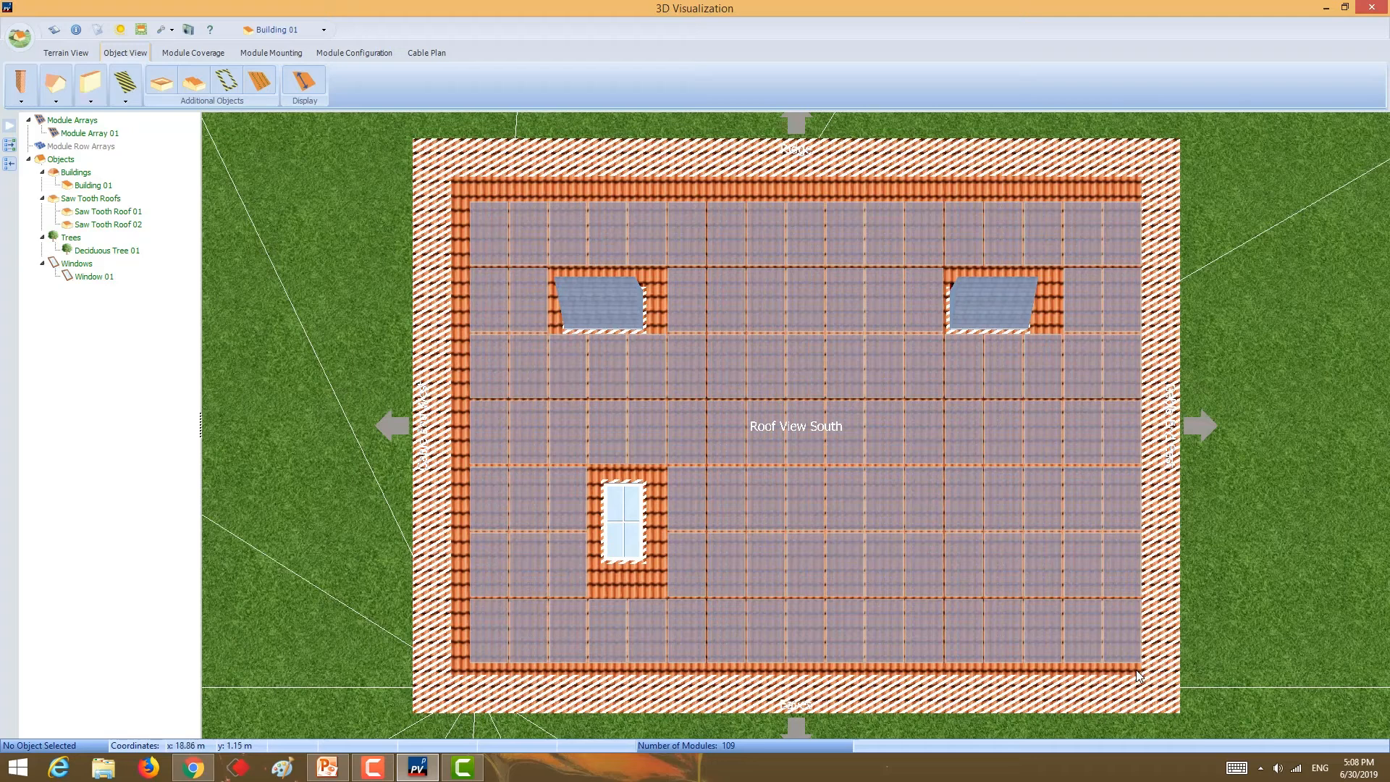
drag(1136, 670, 480, 197)
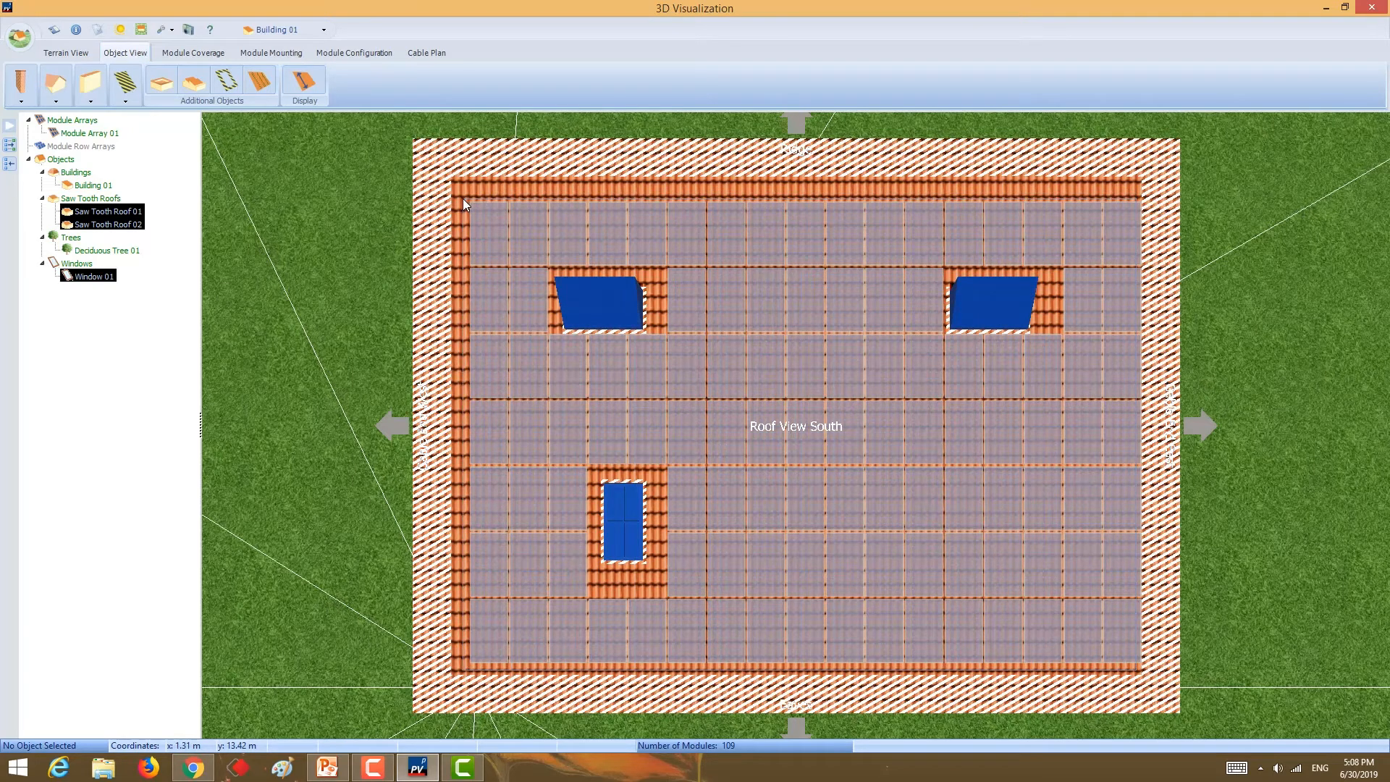
click(459, 187)
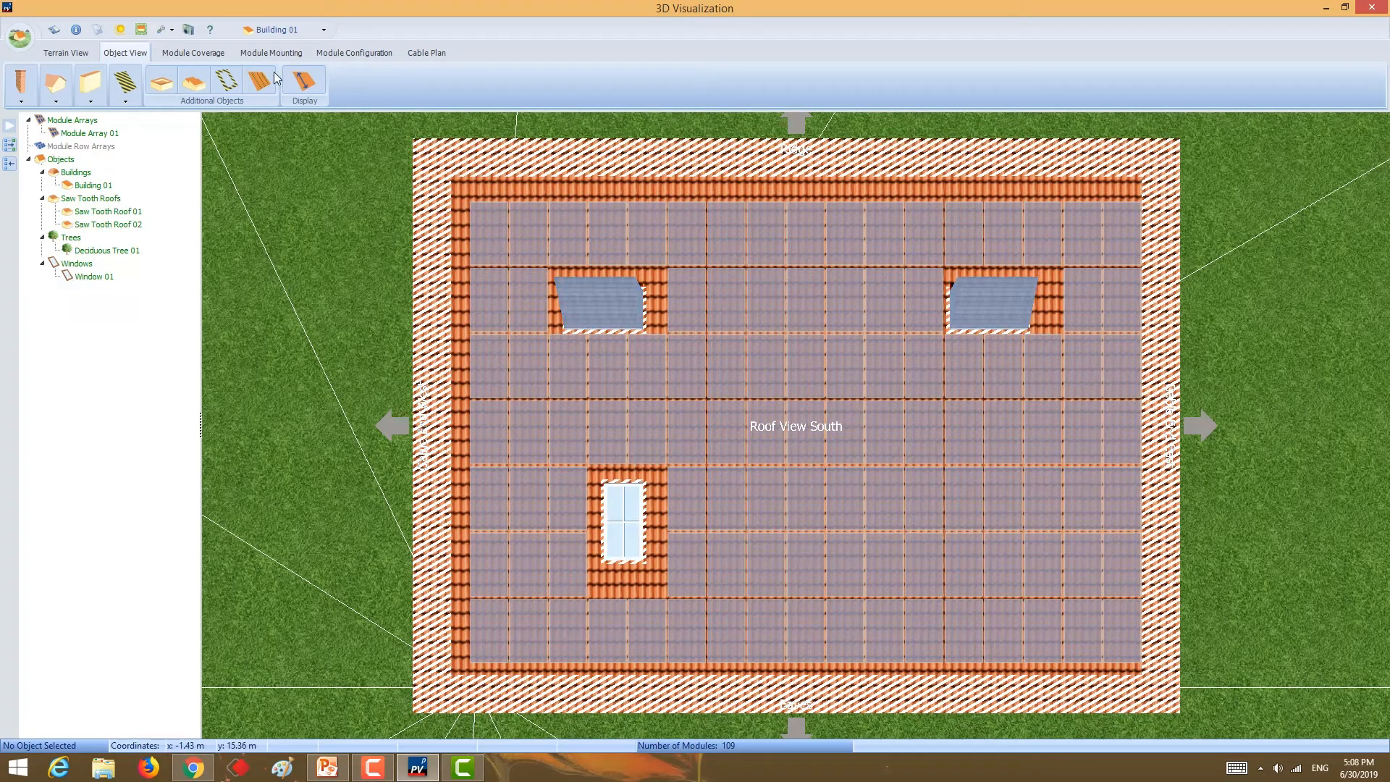
click(202, 53)
drag(454, 184, 1158, 688)
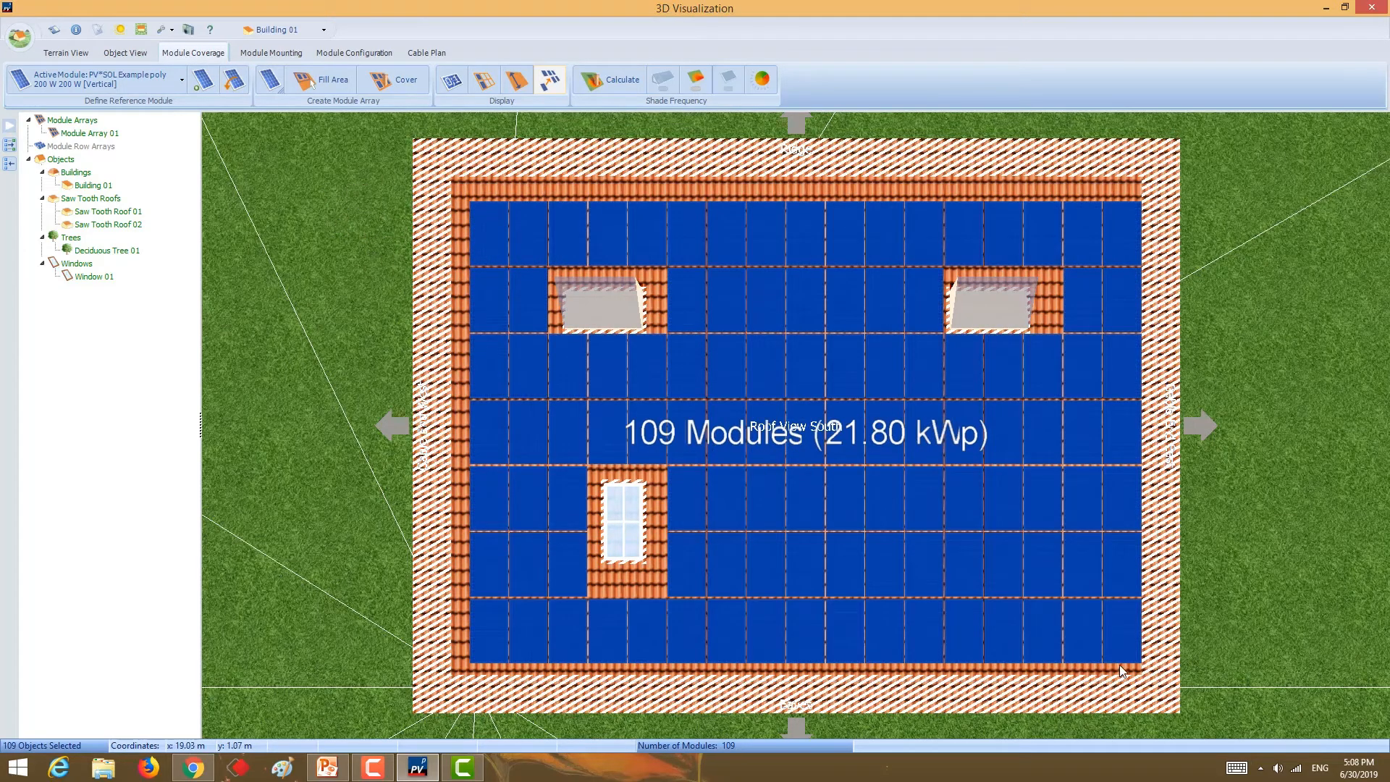
key(Delete)
click(664, 403)
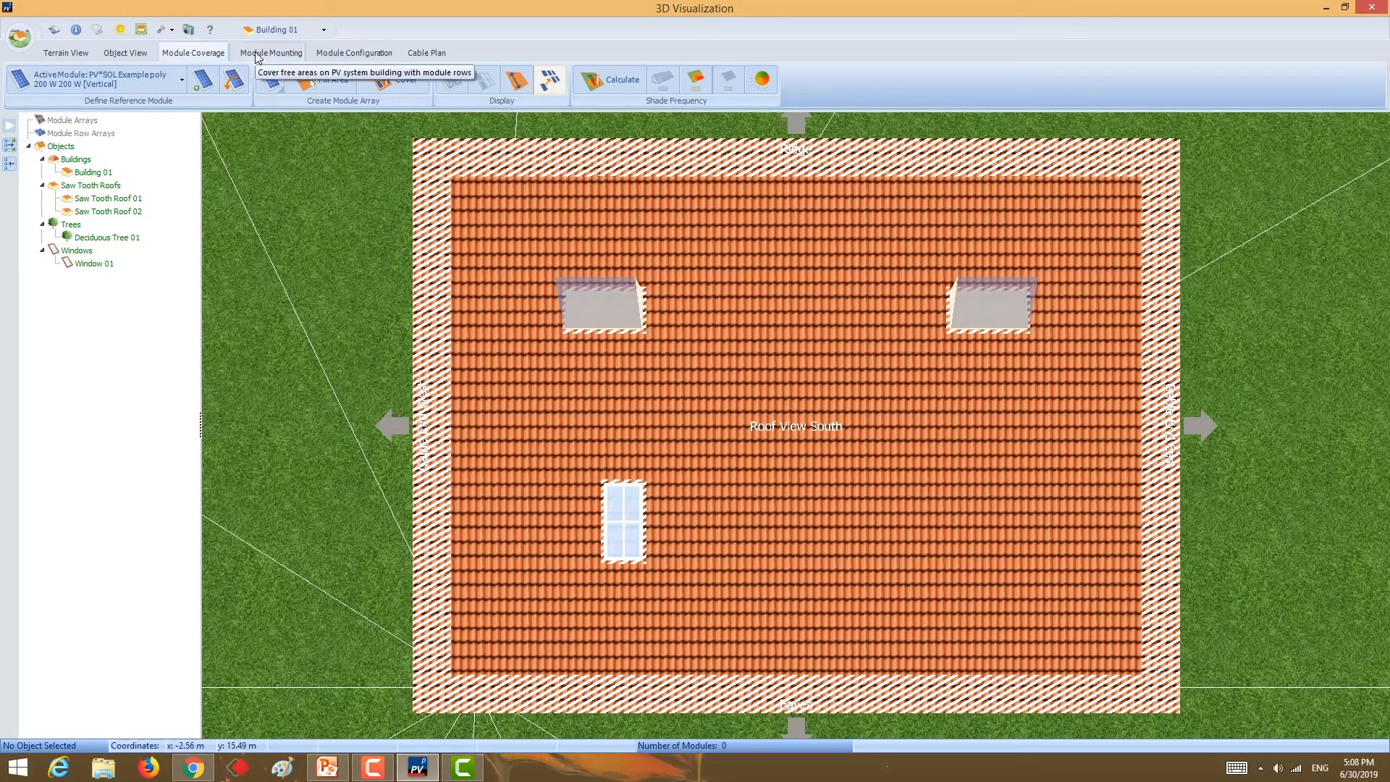
- Fill the strip between the saw tooth roofs and the window with an array of 2 rows by 17 columns, then check its power
click(327, 85)
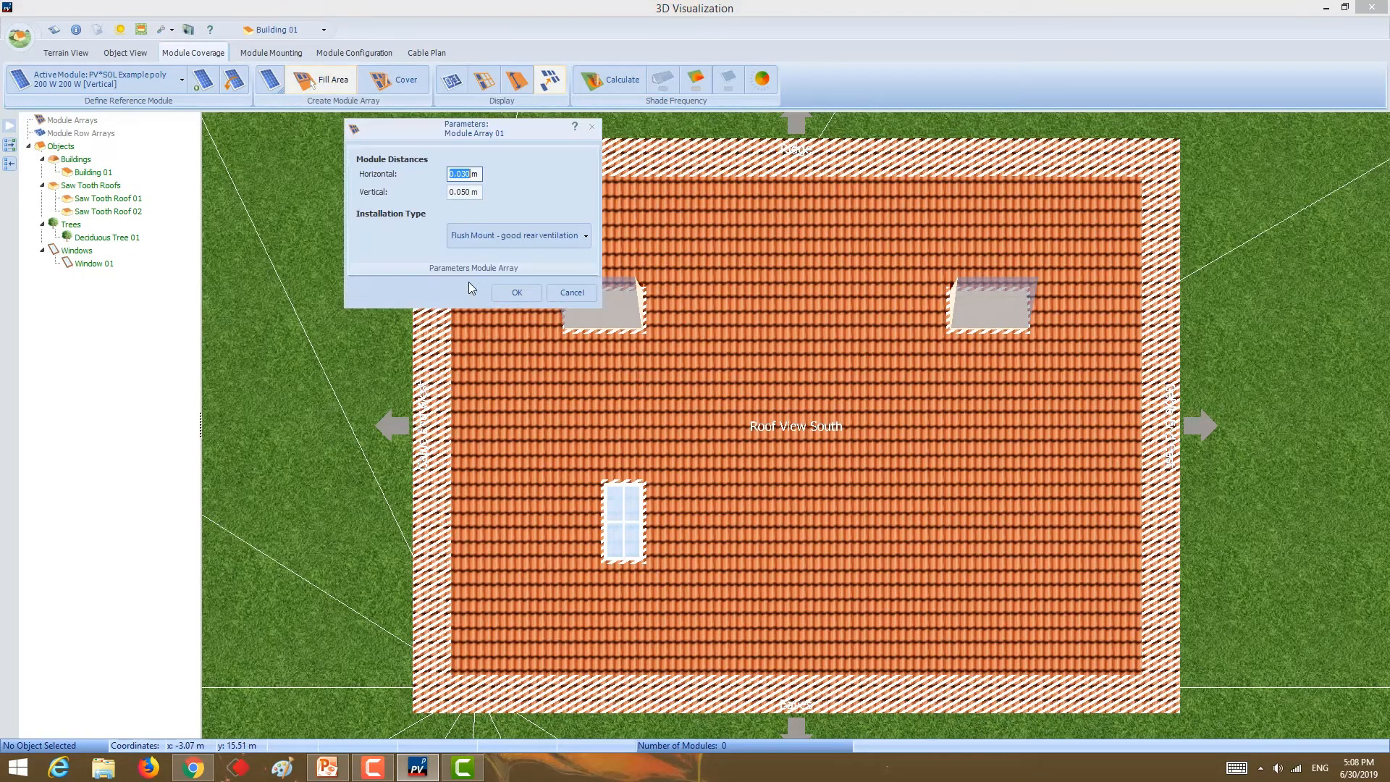
click(515, 294)
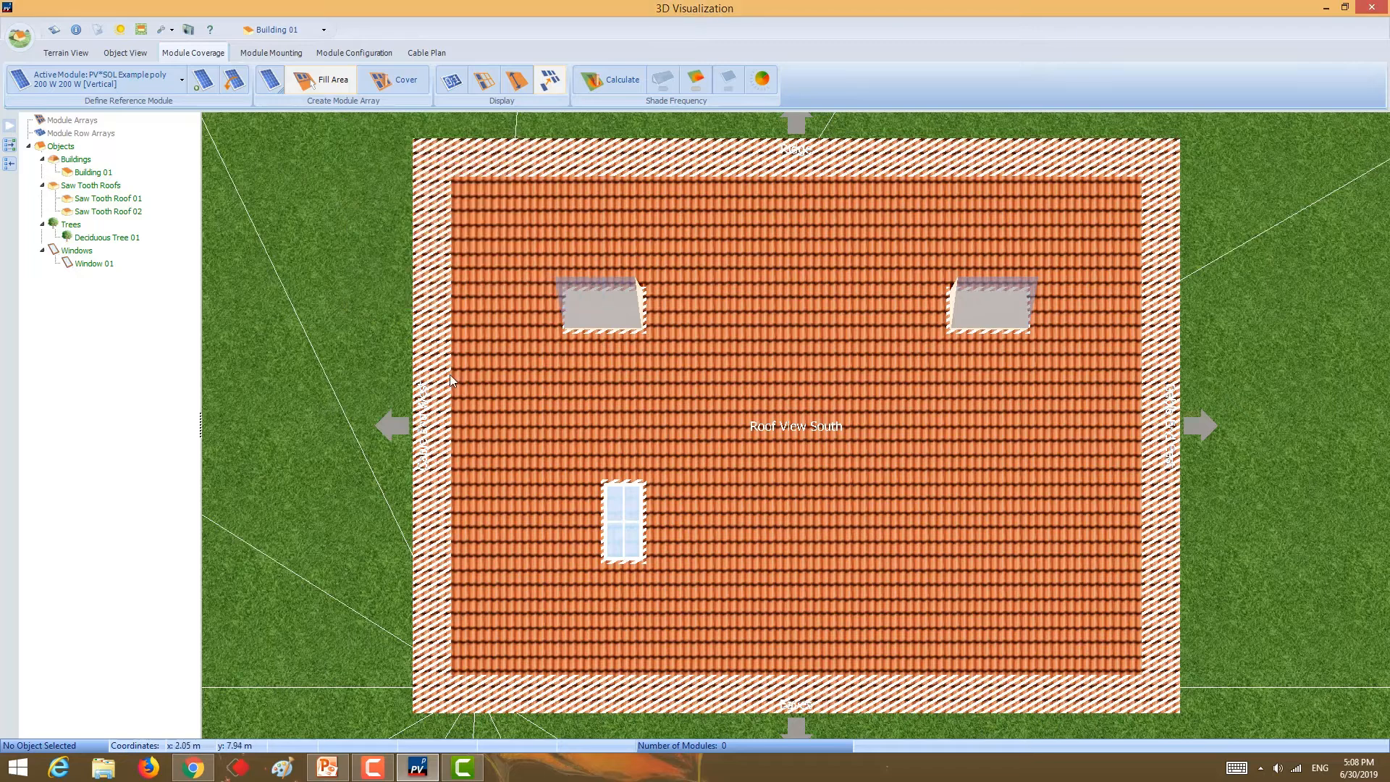
drag(459, 341, 1130, 509)
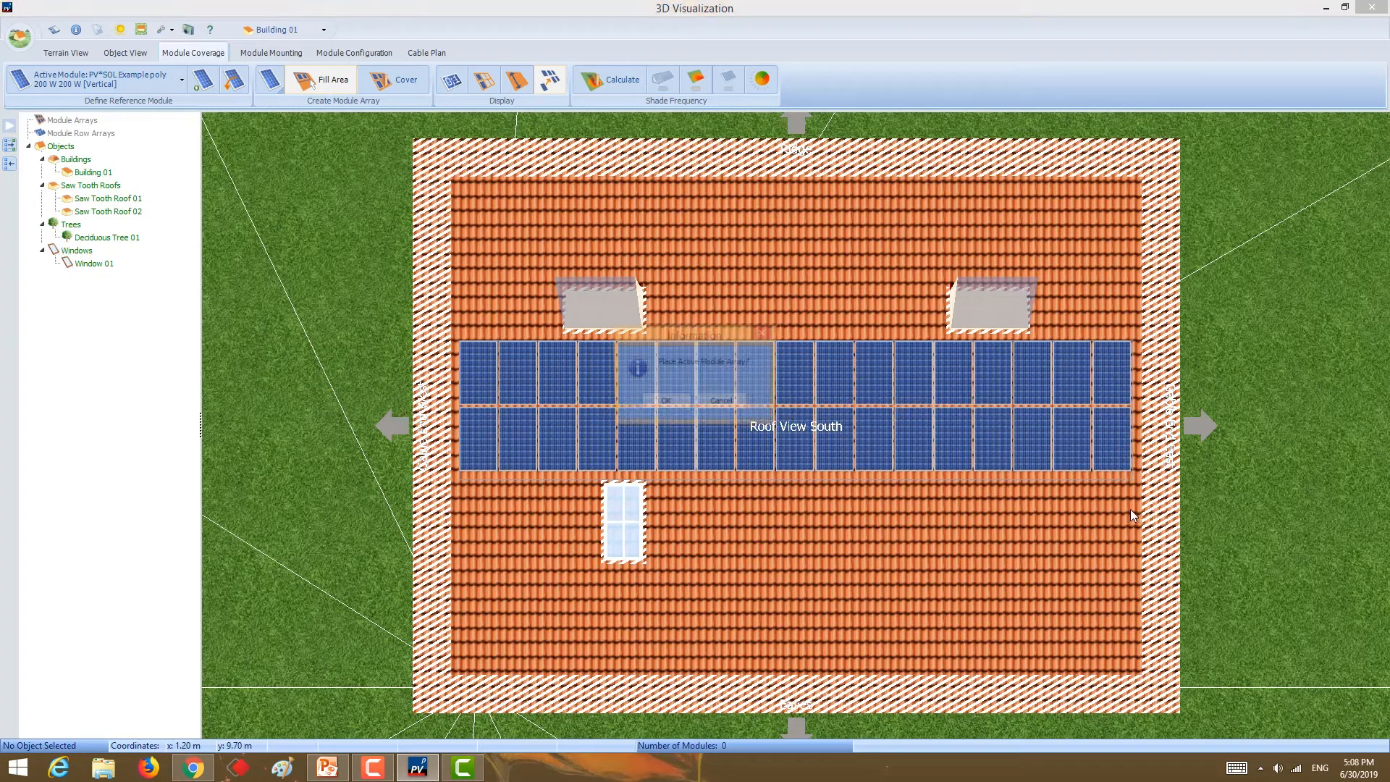
click(663, 405)
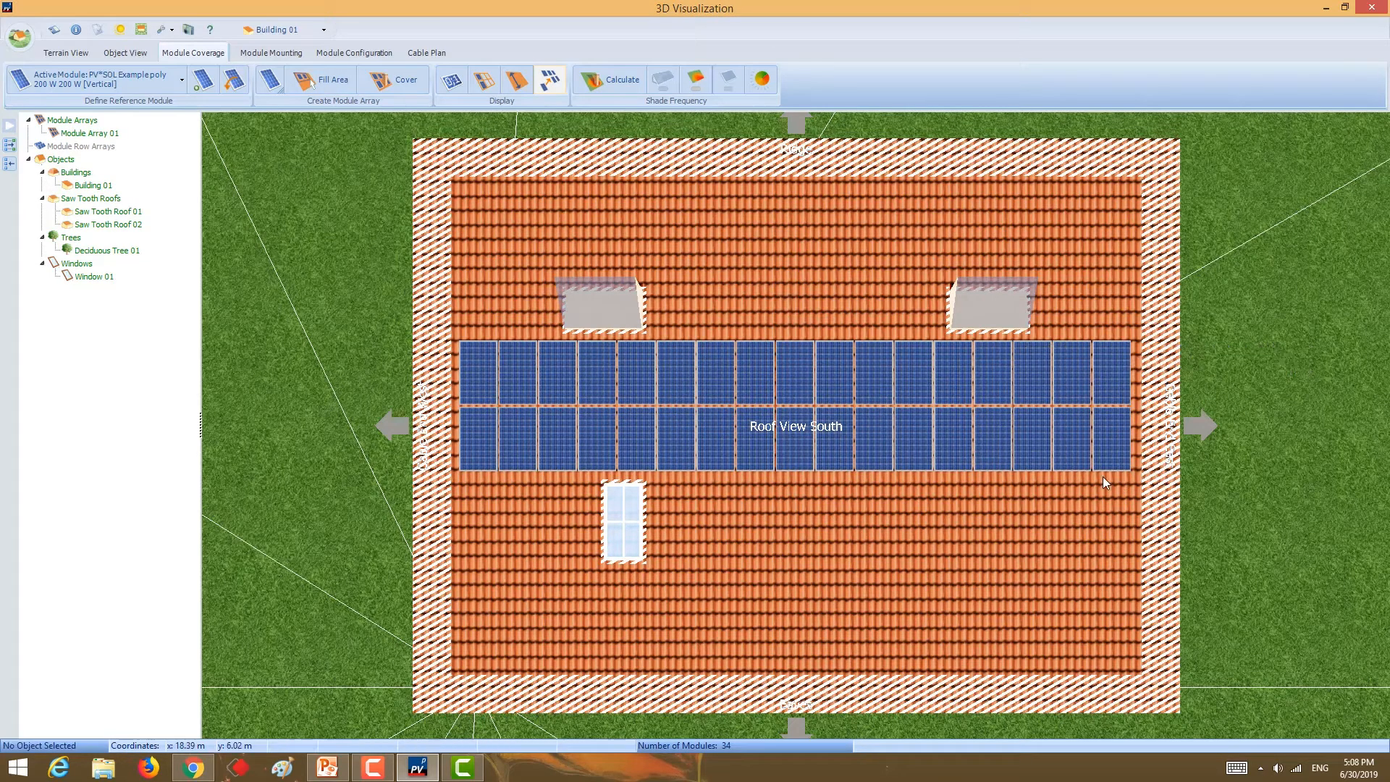
drag(1117, 479, 461, 352)
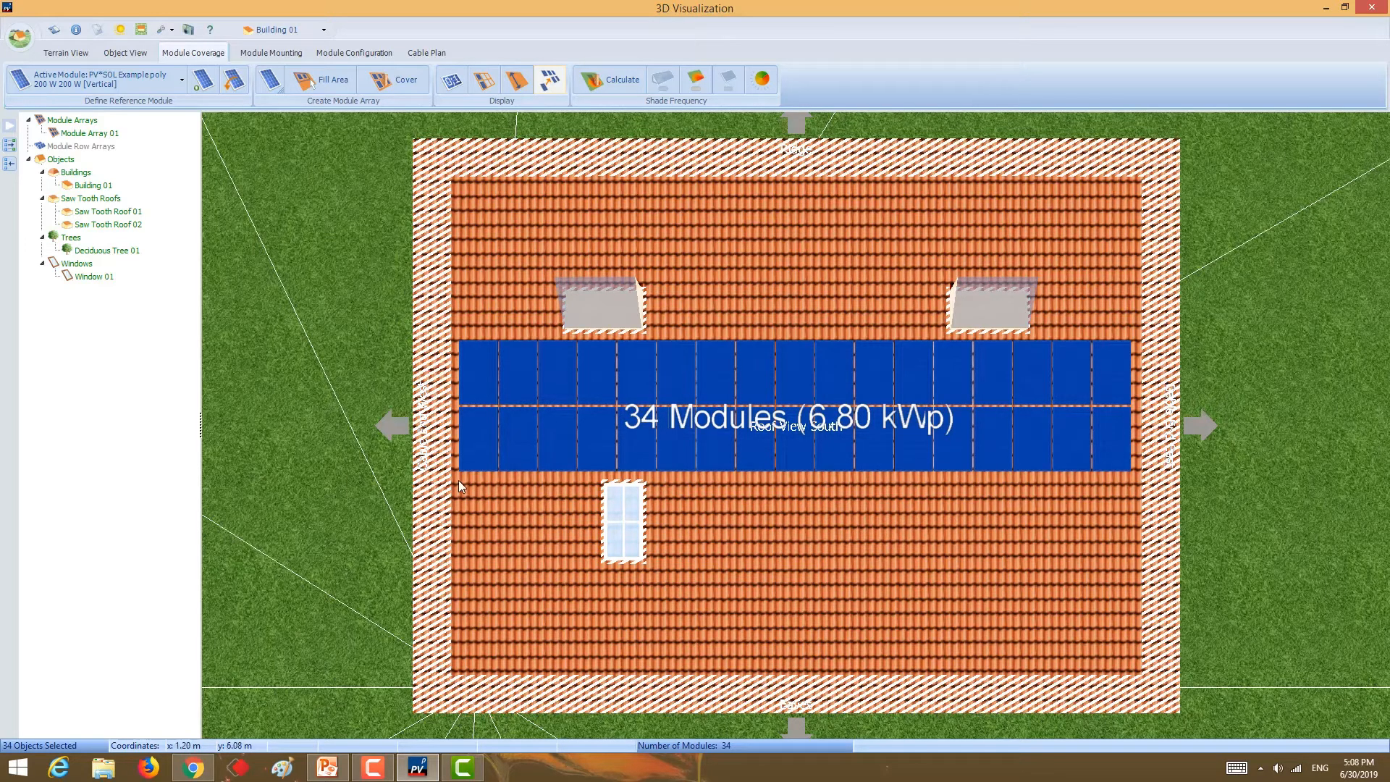
- Fill the area to the left of the window with a module array of 3 rows by 3 columns, keeping the default distances
drag(458, 479, 600, 667)
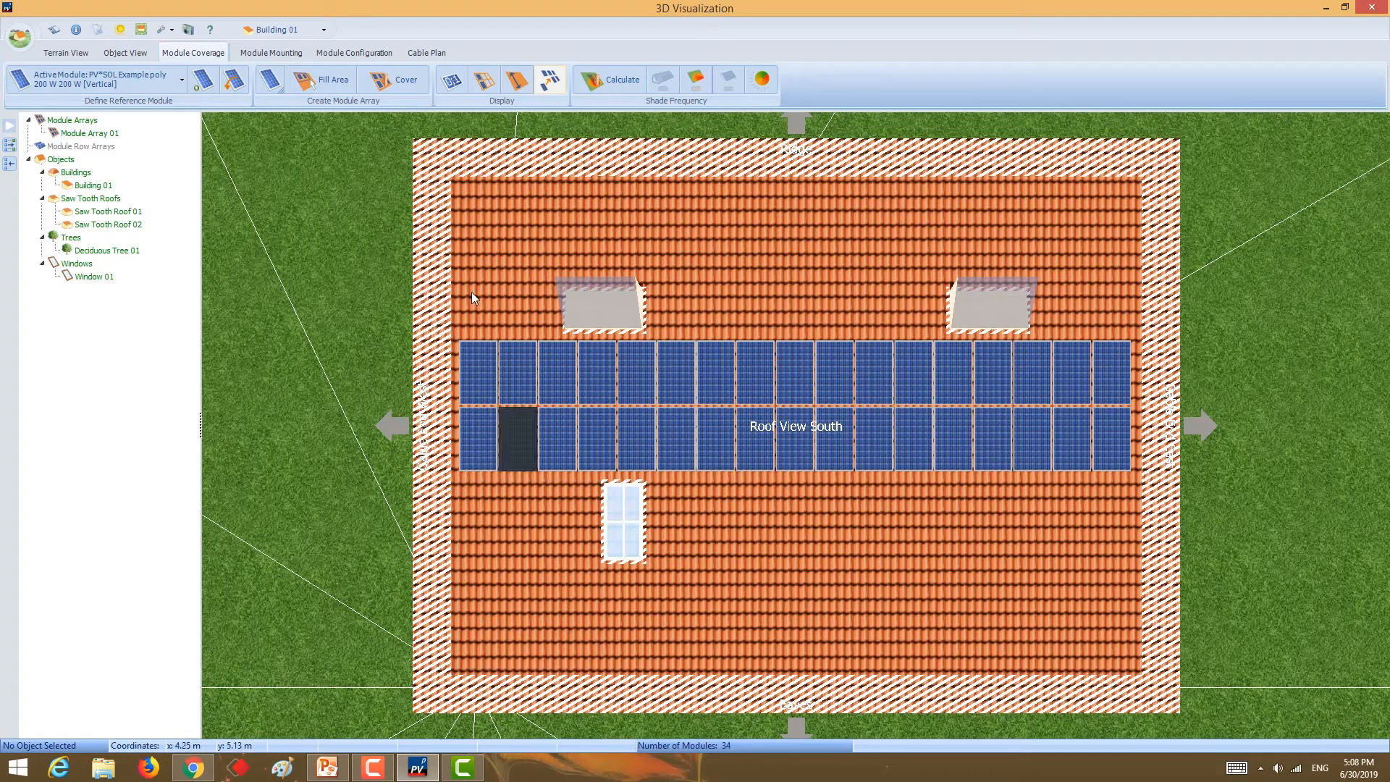
click(329, 85)
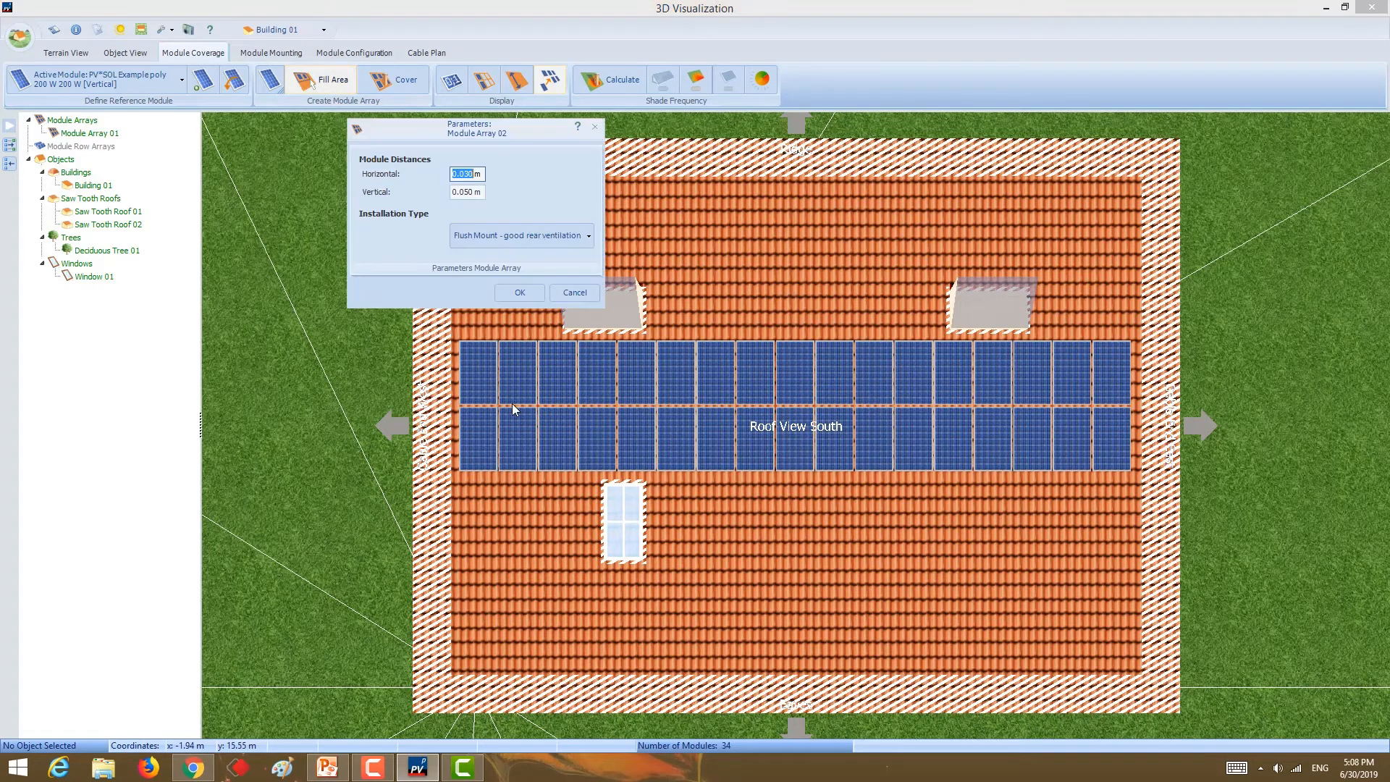
click(515, 292)
drag(453, 476, 618, 684)
click(658, 402)
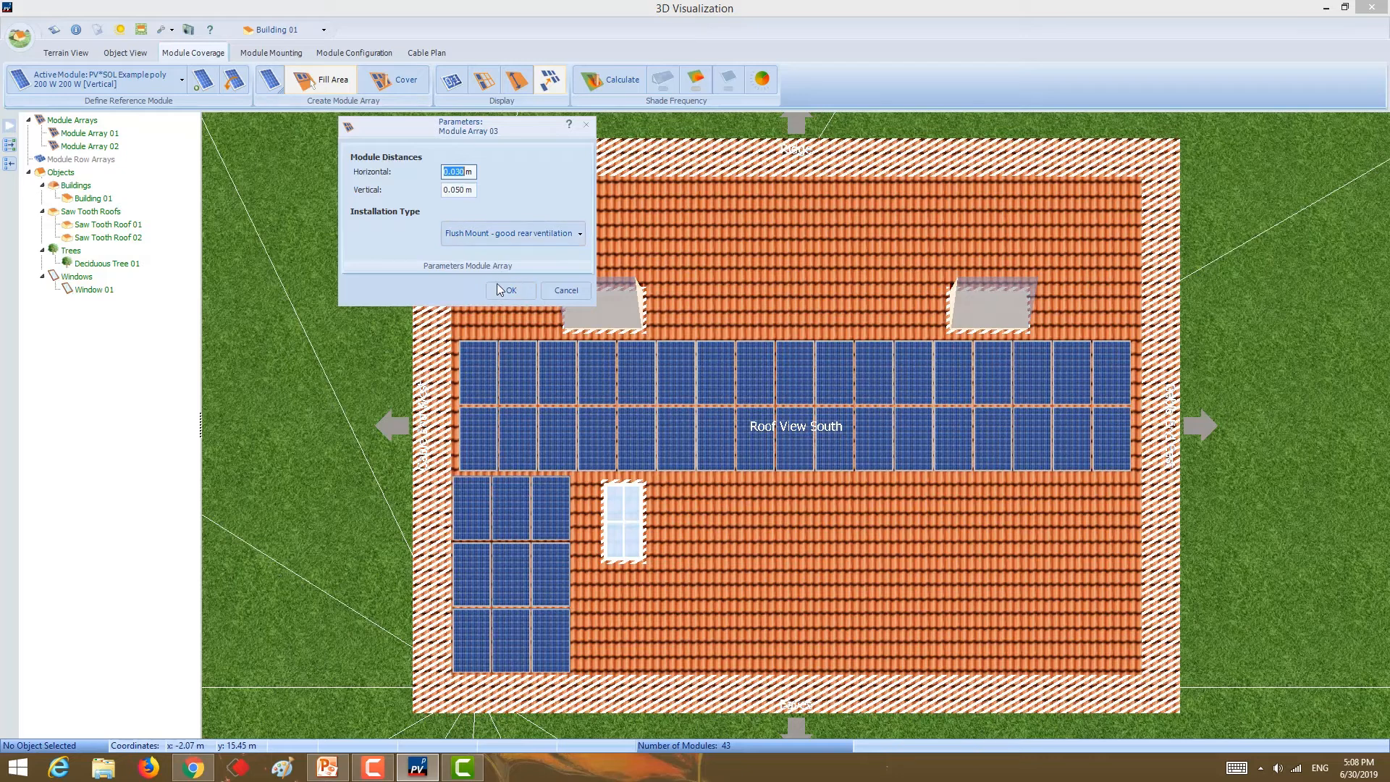
- Fill the area to the right of the window with a module array of 2 rows by 12 columns
click(498, 290)
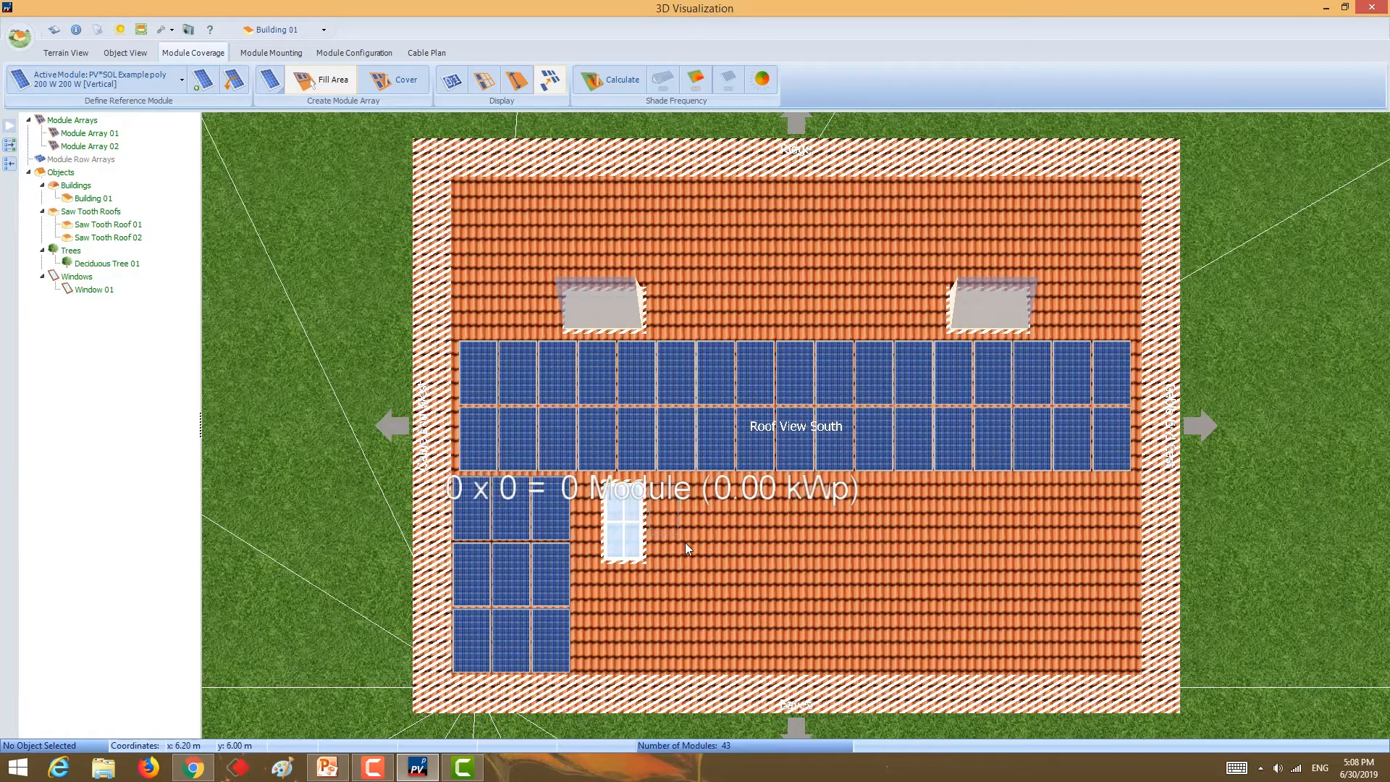
drag(687, 548, 1157, 637)
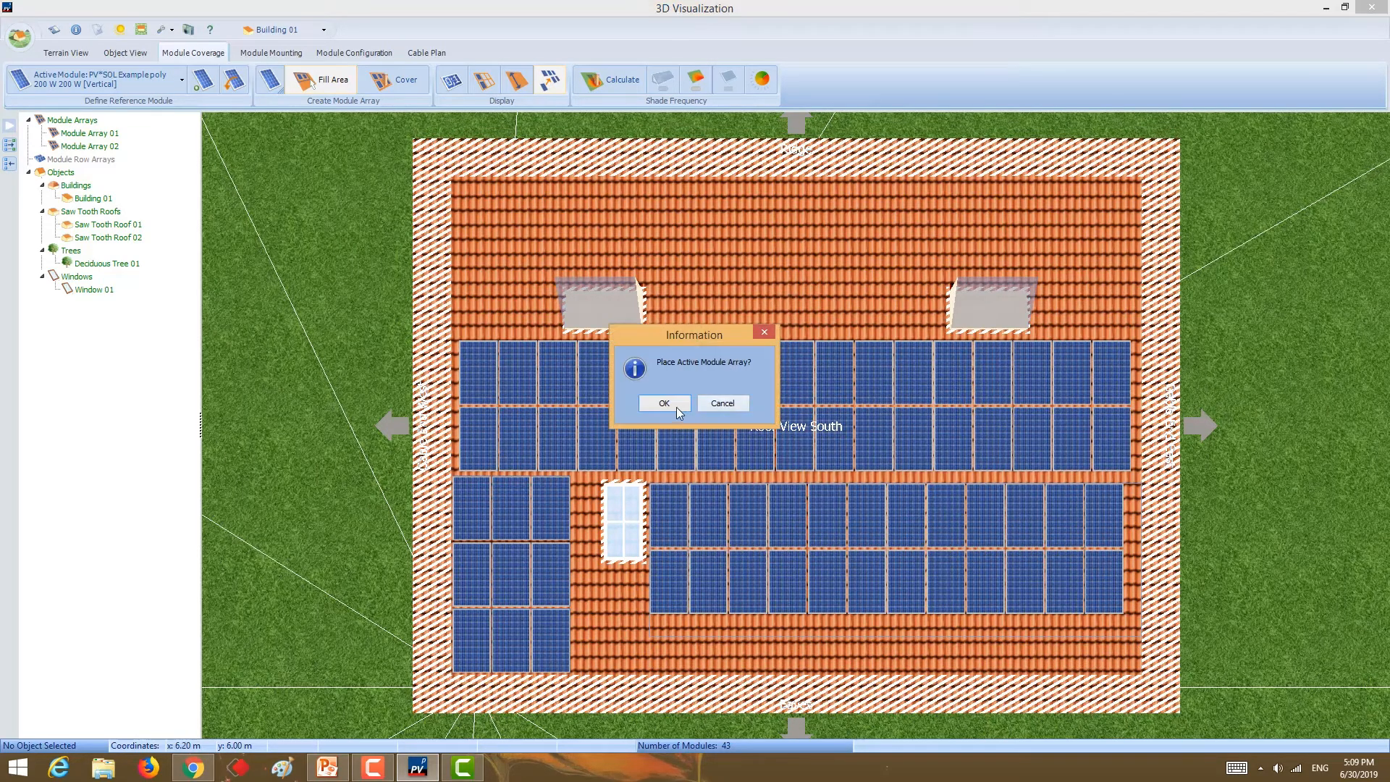
click(672, 405)
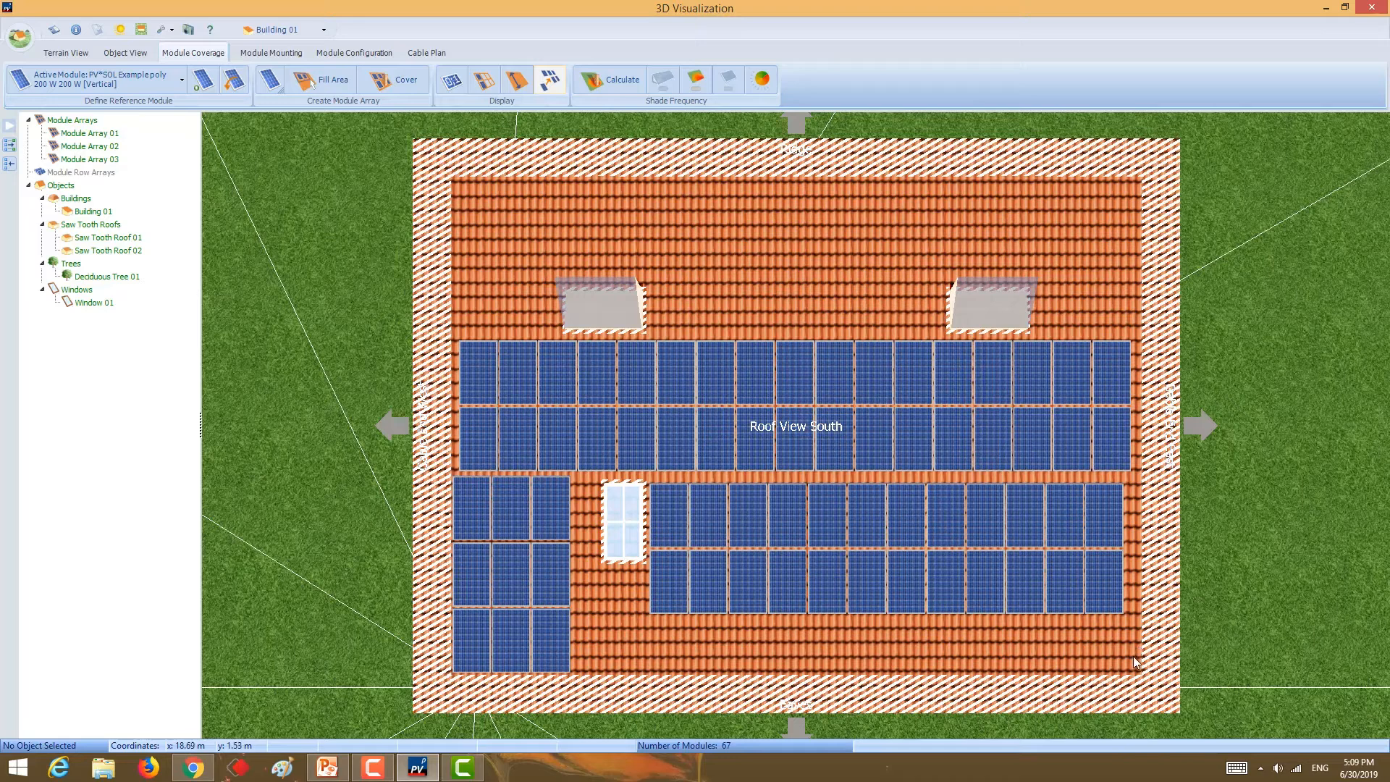
- Check the total power of all three module arrays and recalculate the shade frequency, replacing the earlier calculation
drag(1139, 666, 466, 346)
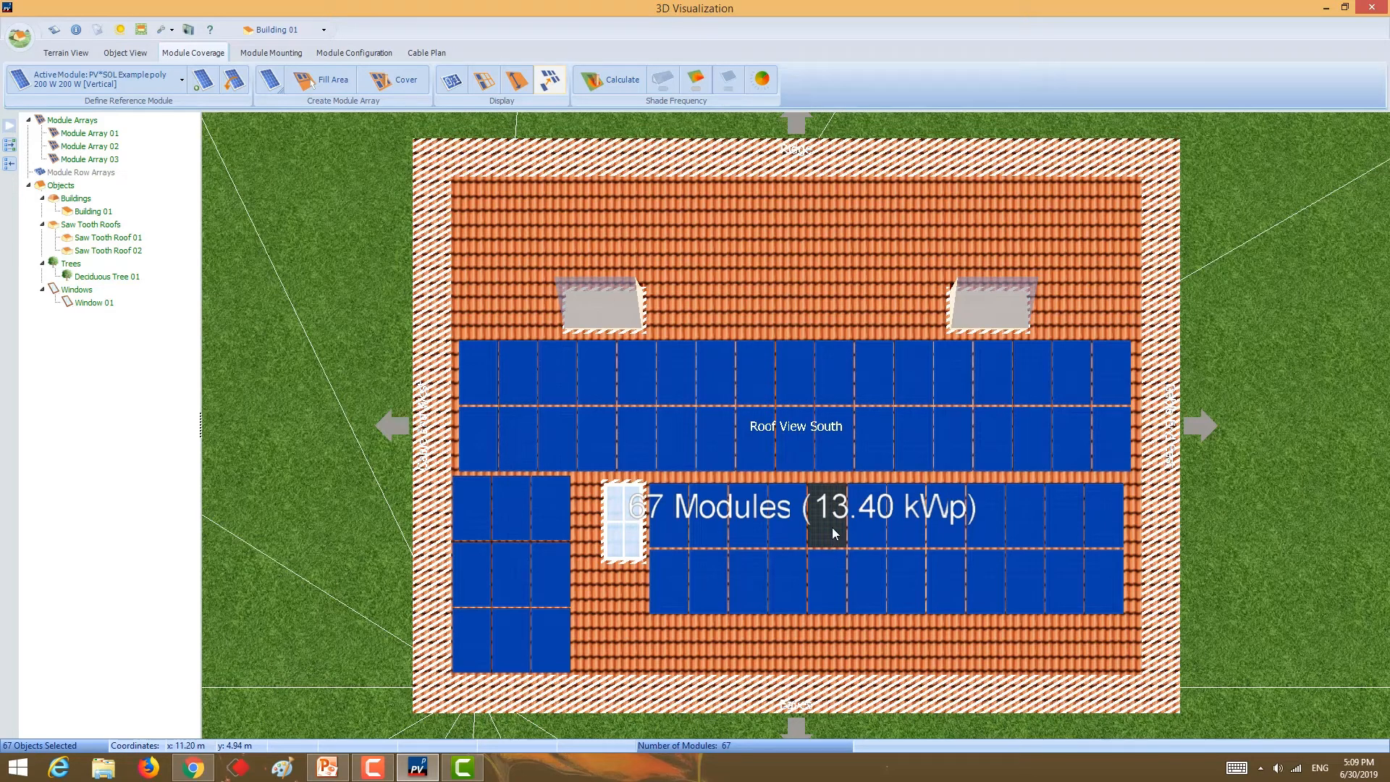
click(837, 635)
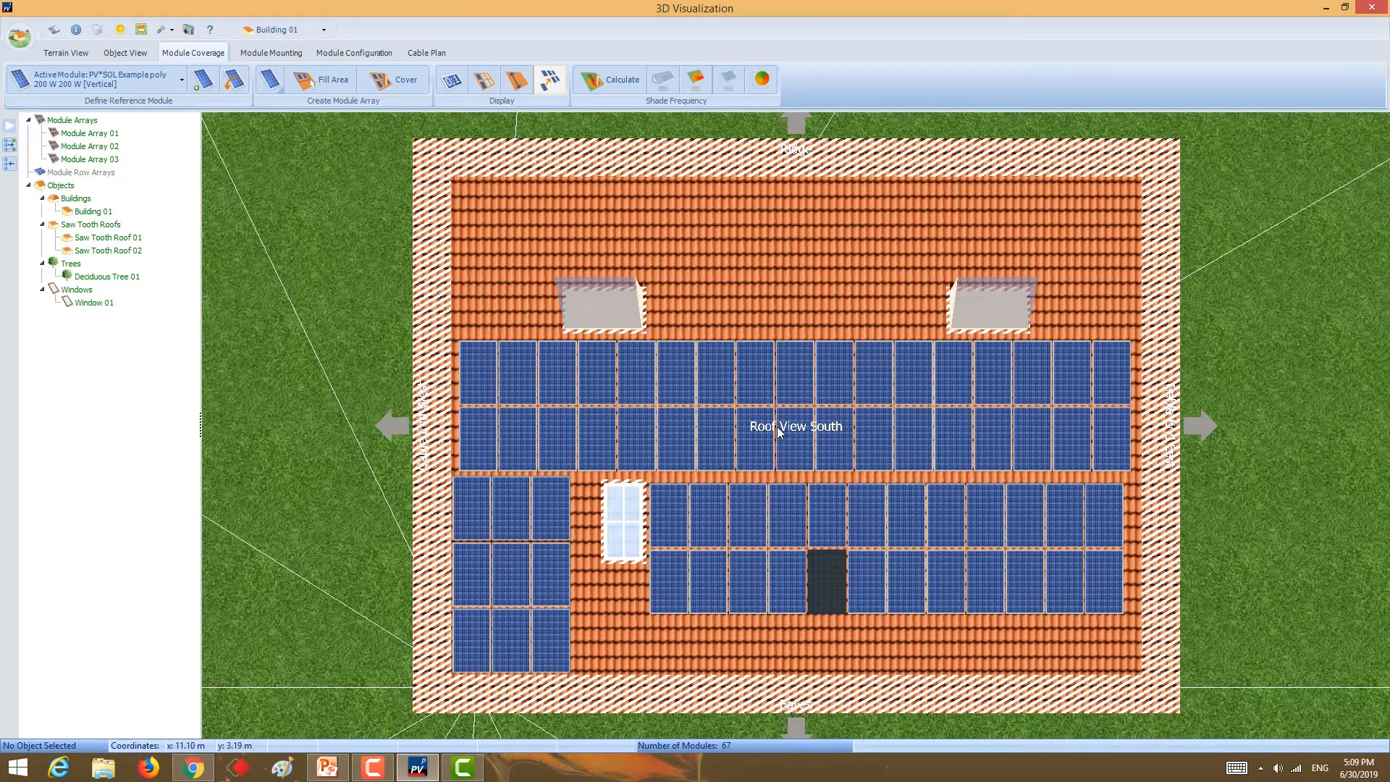
click(612, 81)
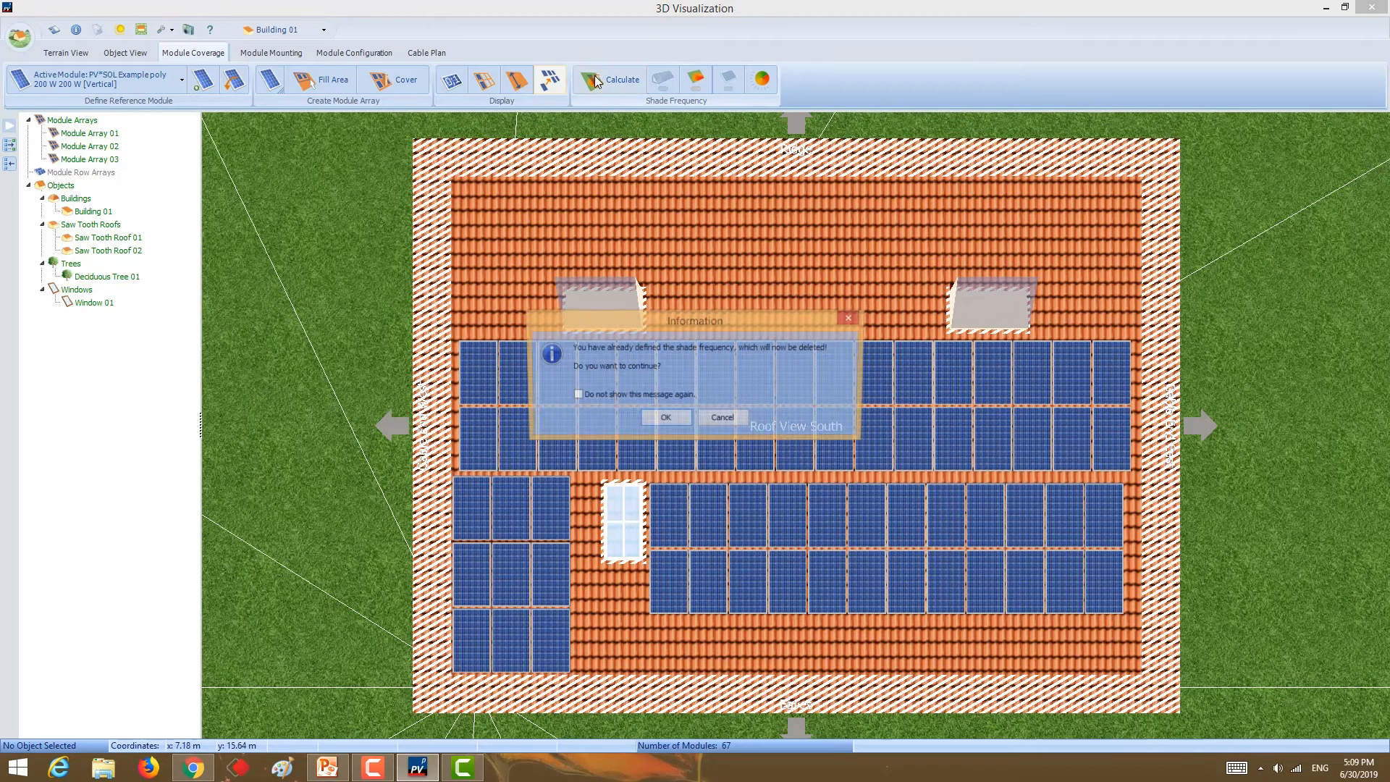
click(663, 420)
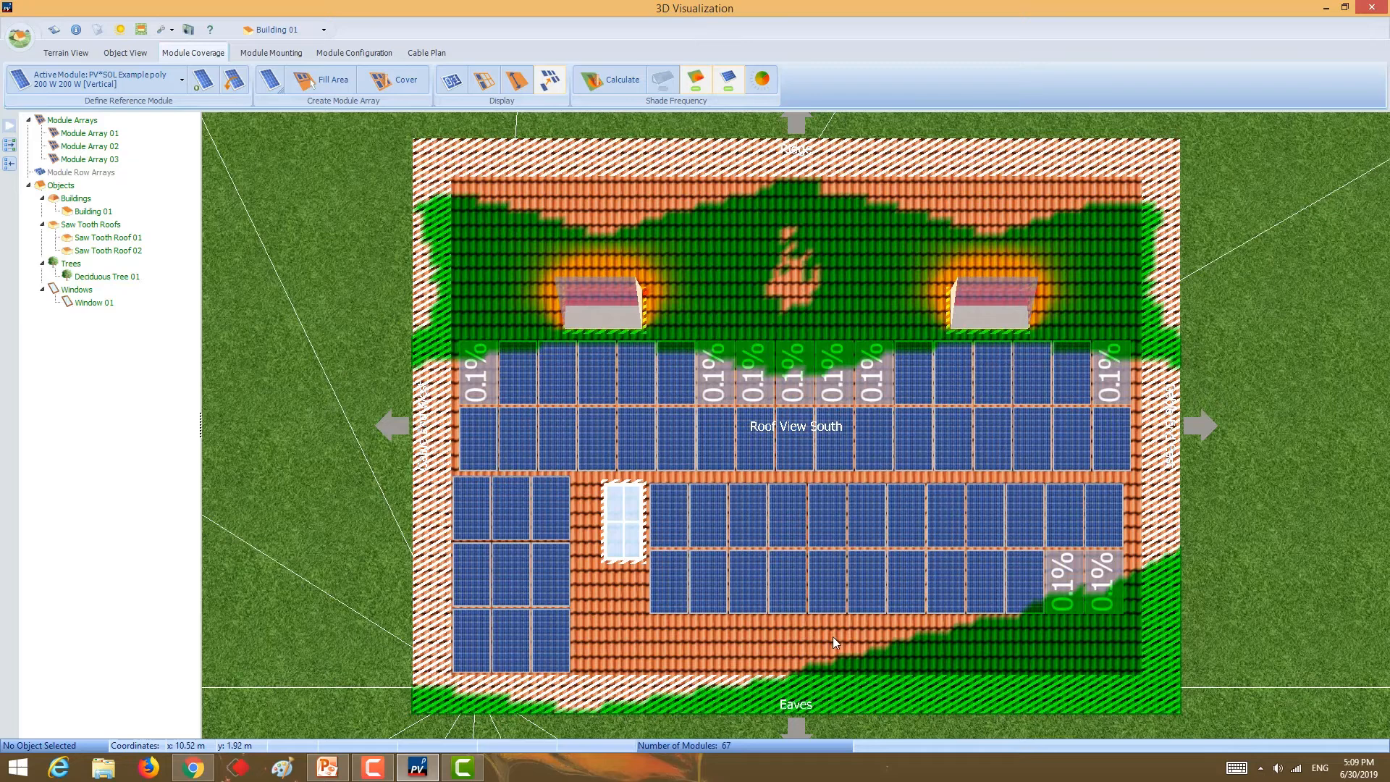
- Remove the seventh and eighth modules, both shaded, from the top row of the upper array
right_click(710, 378)
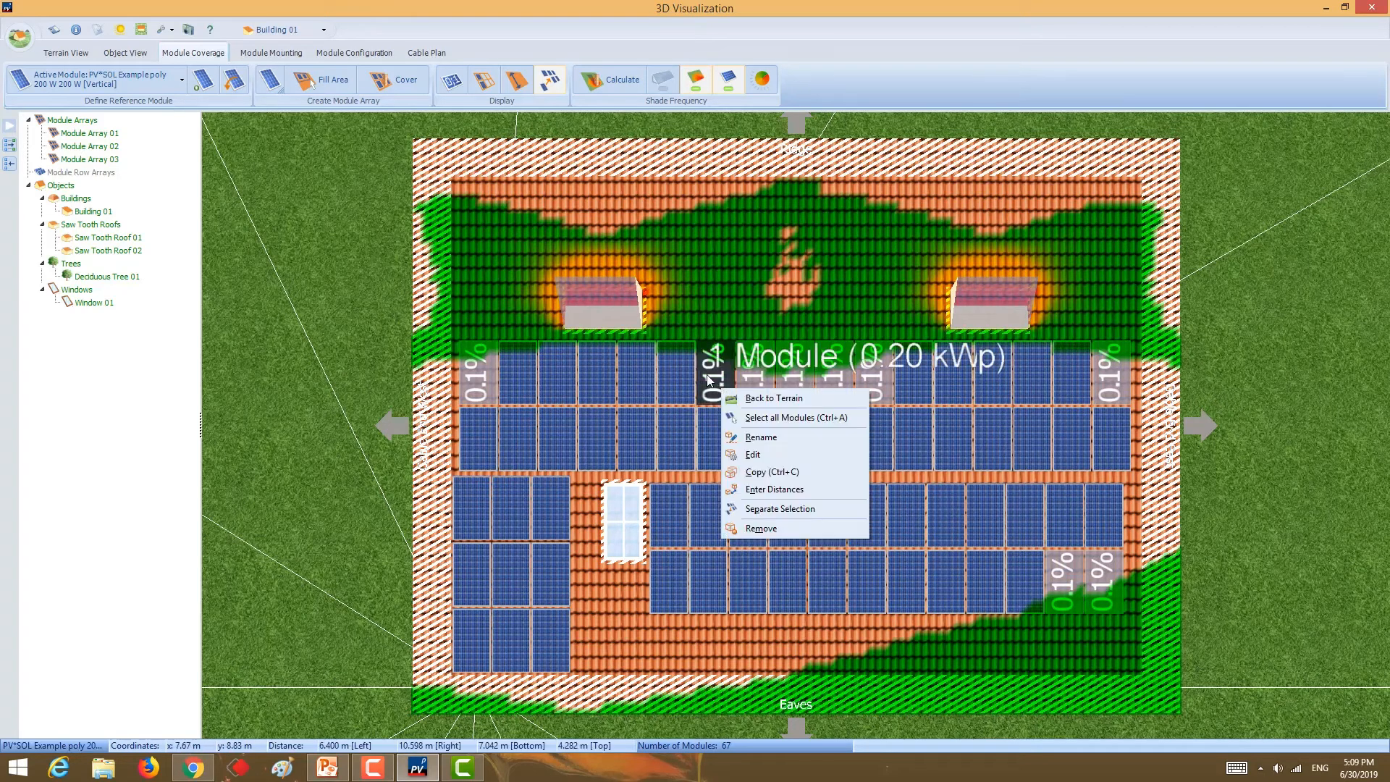
click(761, 528)
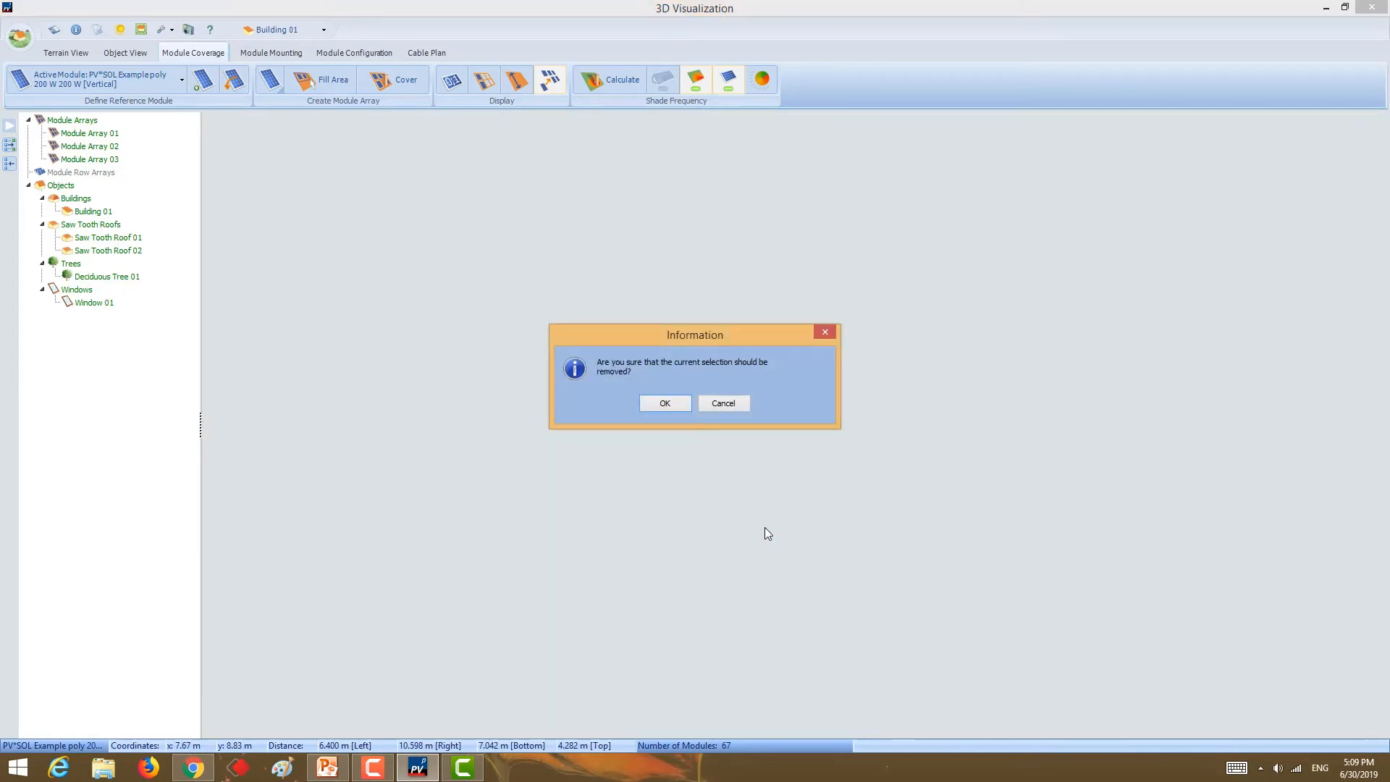
click(665, 403)
right_click(762, 388)
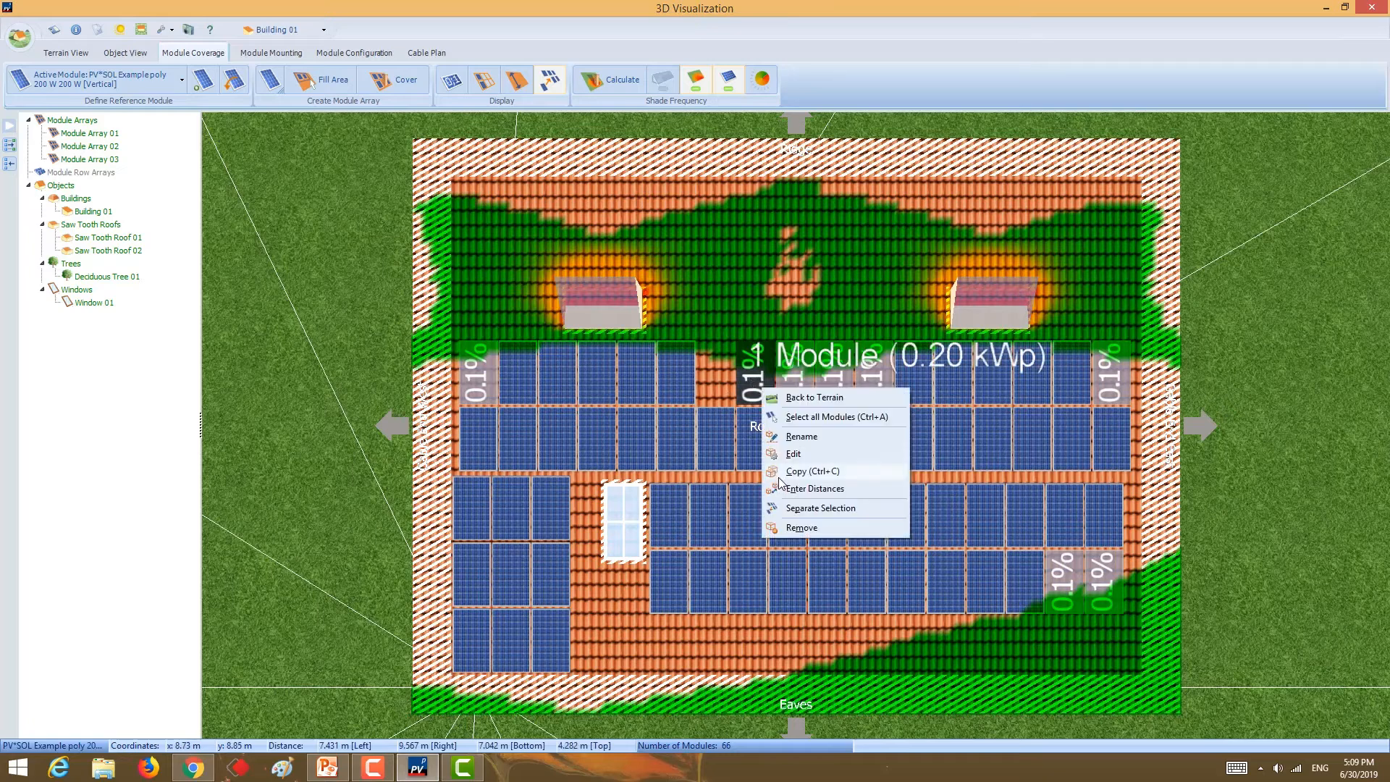
click(801, 527)
click(660, 402)
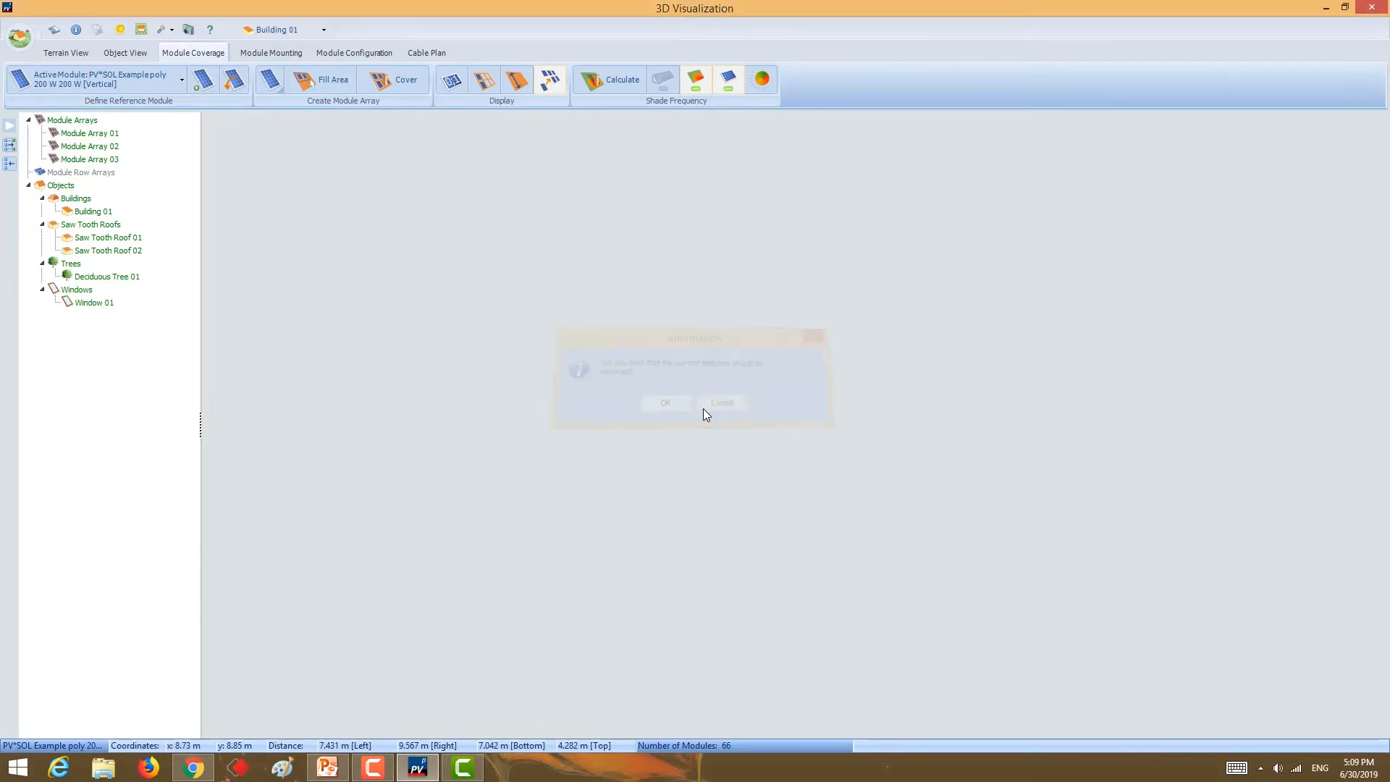
- Remove the three adjacent shaded modules in the middle of the upper array's top row
click(802, 394)
ctrl+click(834, 397)
ctrl+click(868, 399)
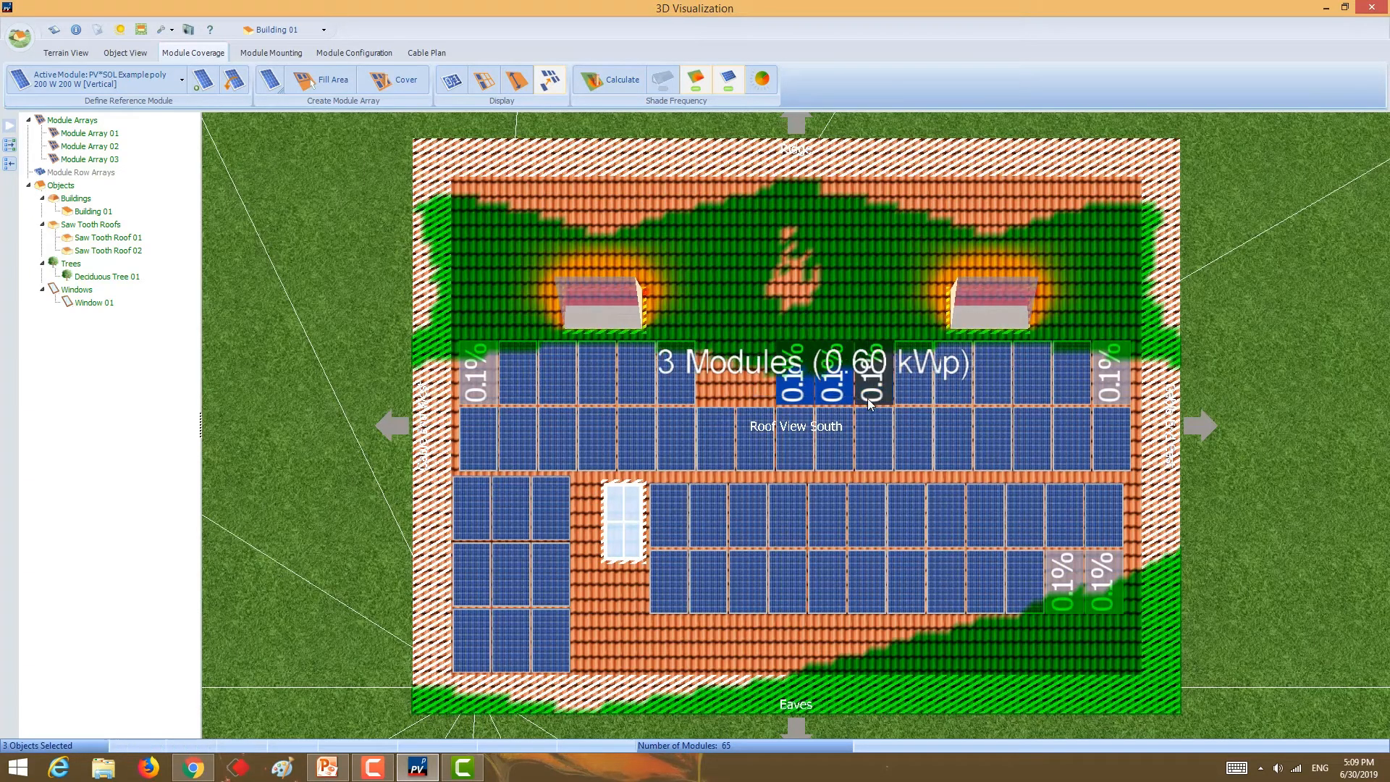
right_click(870, 404)
click(919, 521)
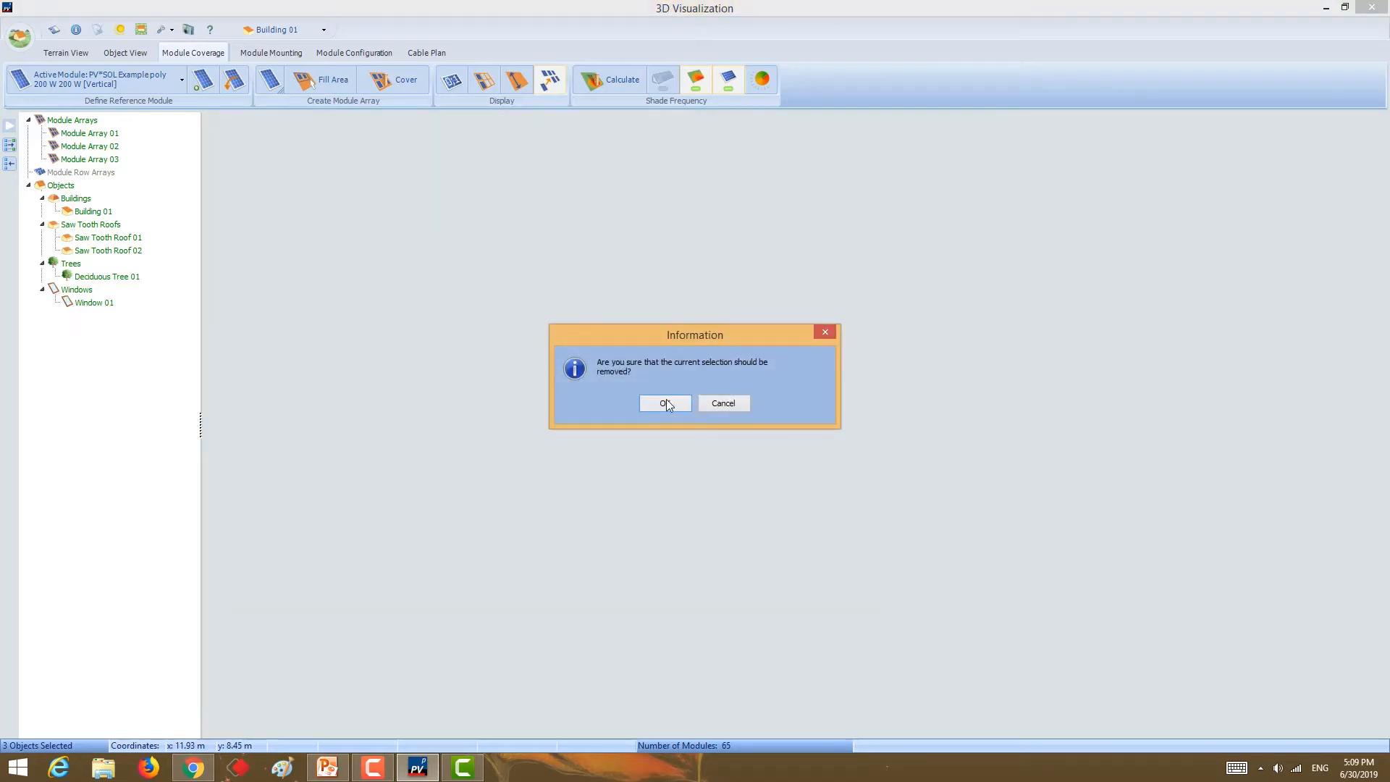
click(666, 404)
- Remove the shaded modules at both ends of the upper array's top row
right_click(1115, 391)
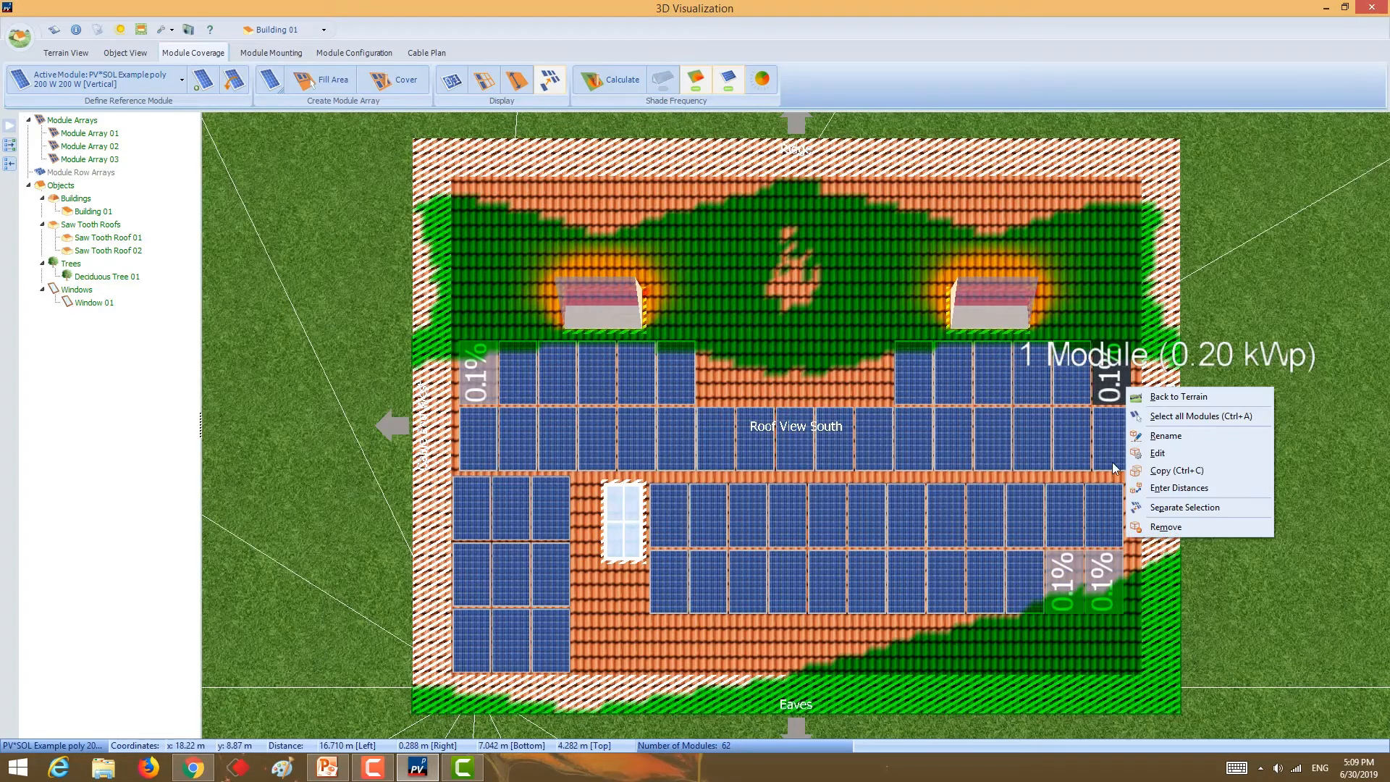
click(1166, 527)
click(661, 406)
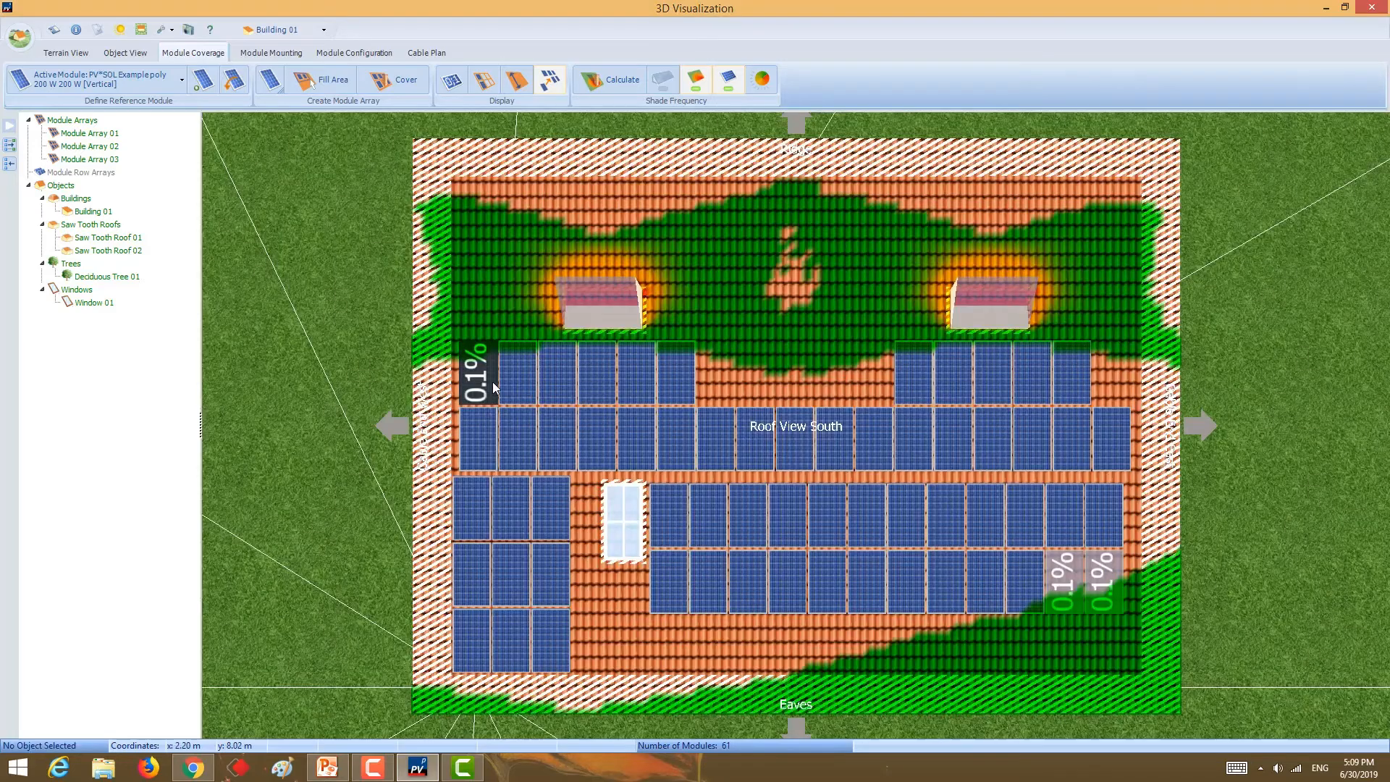
click(480, 377)
right_click(492, 387)
click(541, 527)
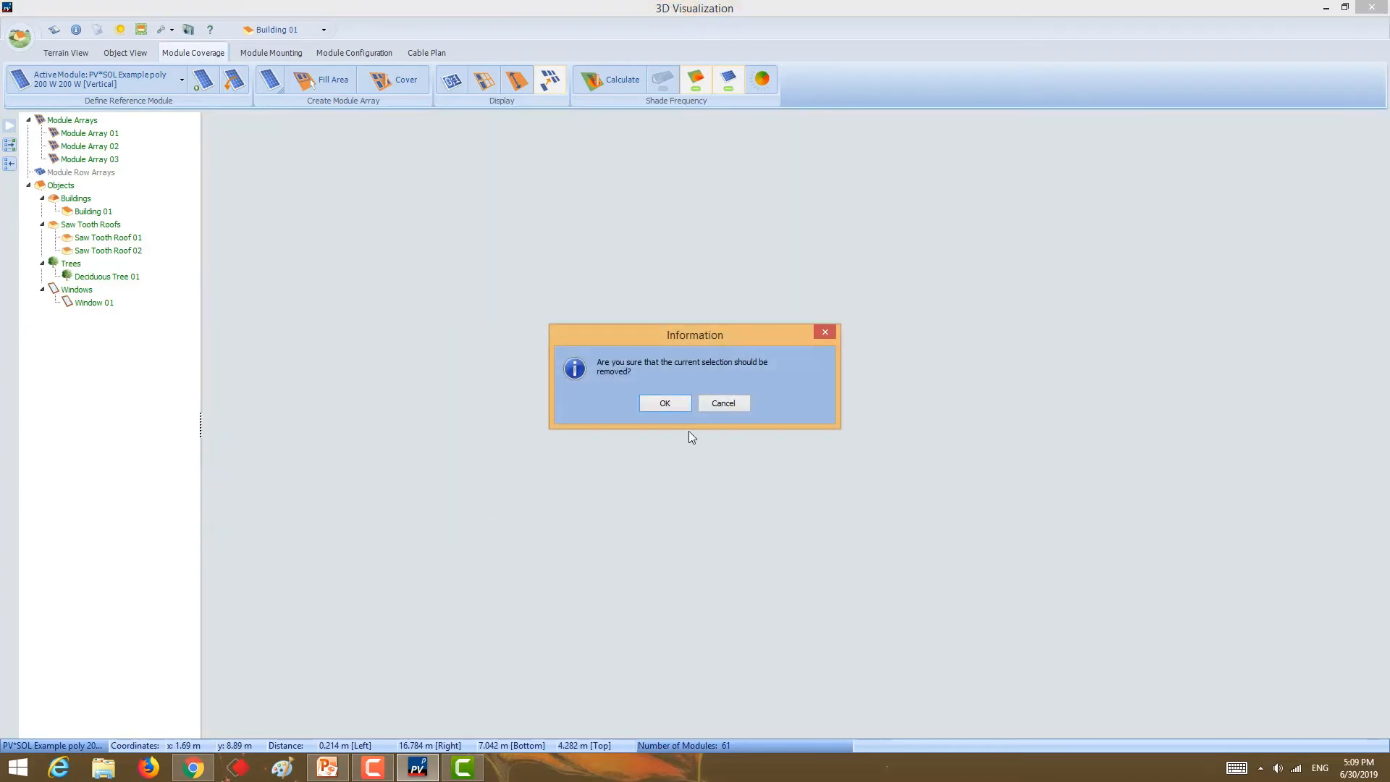
click(661, 404)
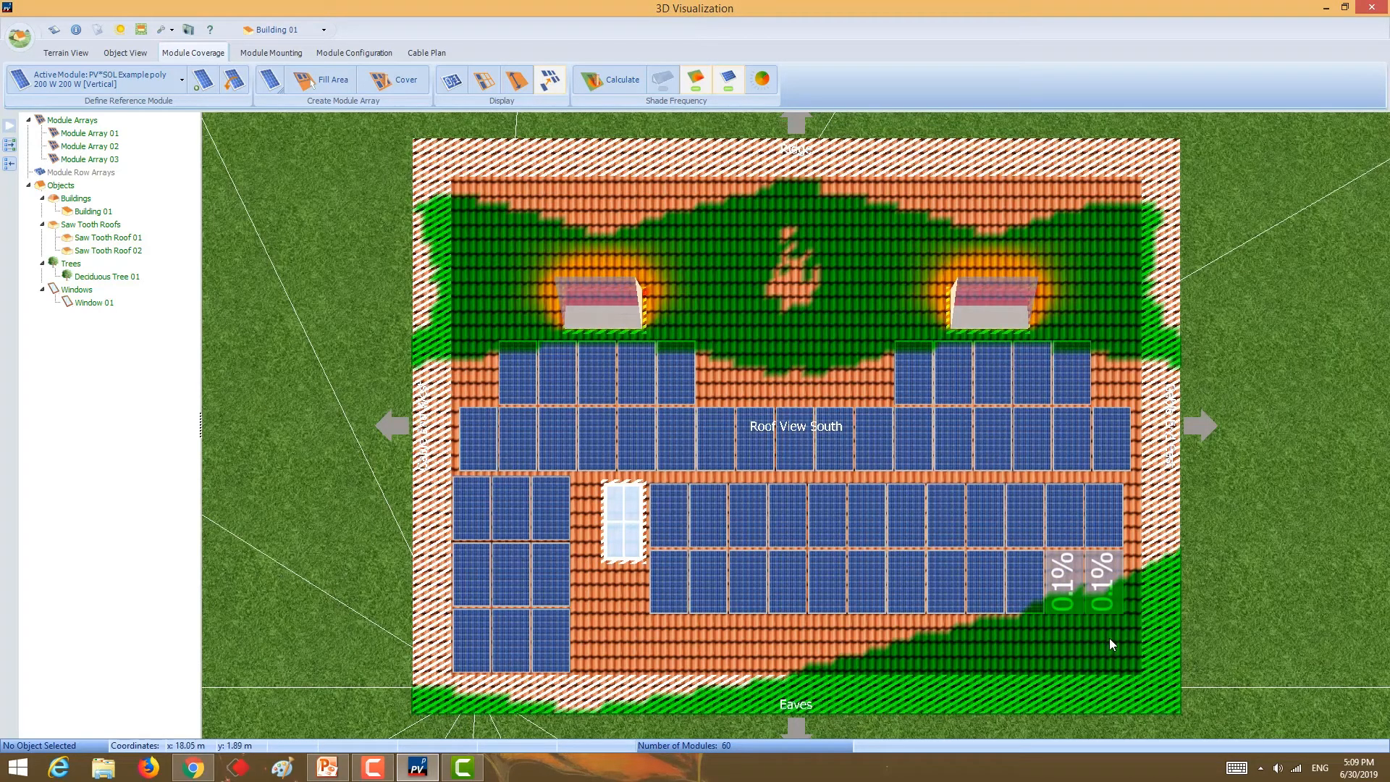
- Check the total power of all modules and remove the two shaded ones at the lower-right end of the array beside the window
drag(1125, 649, 414, 355)
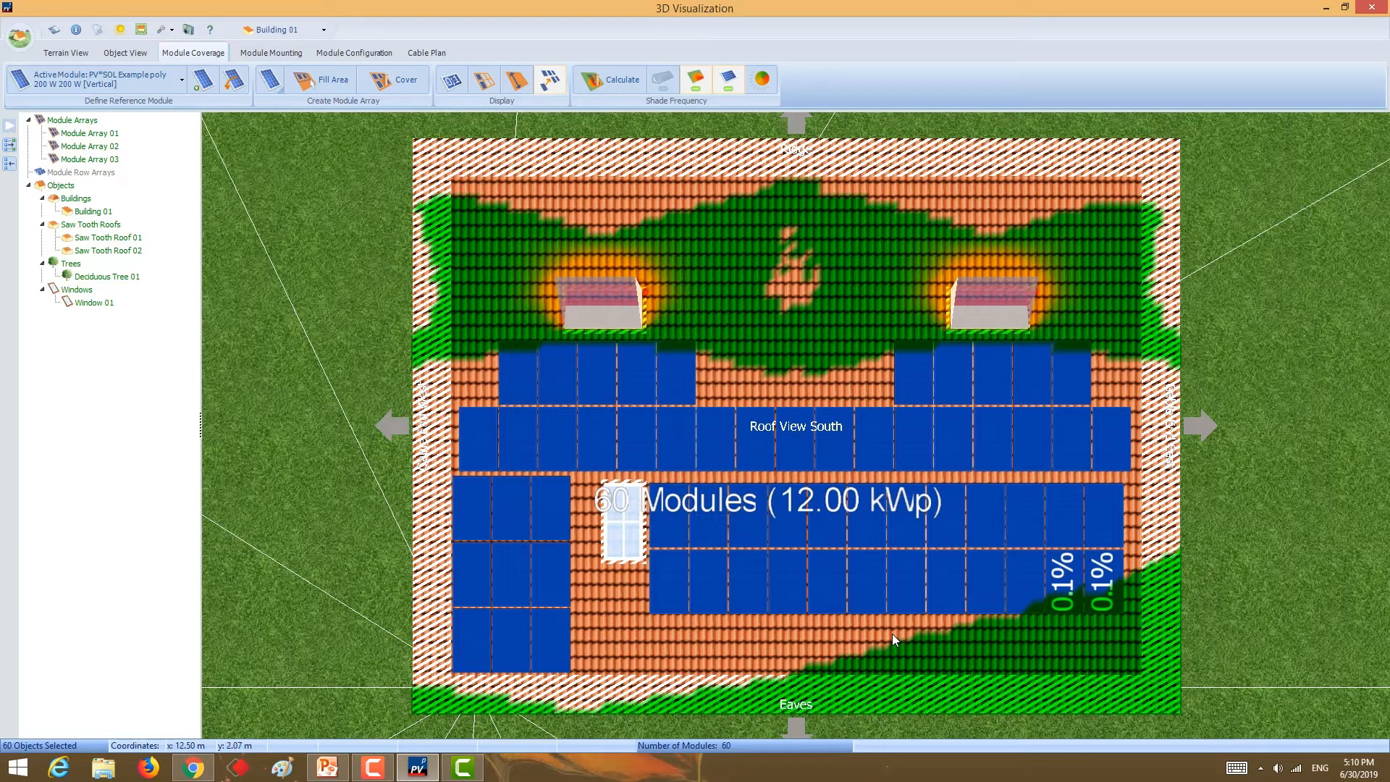
click(849, 632)
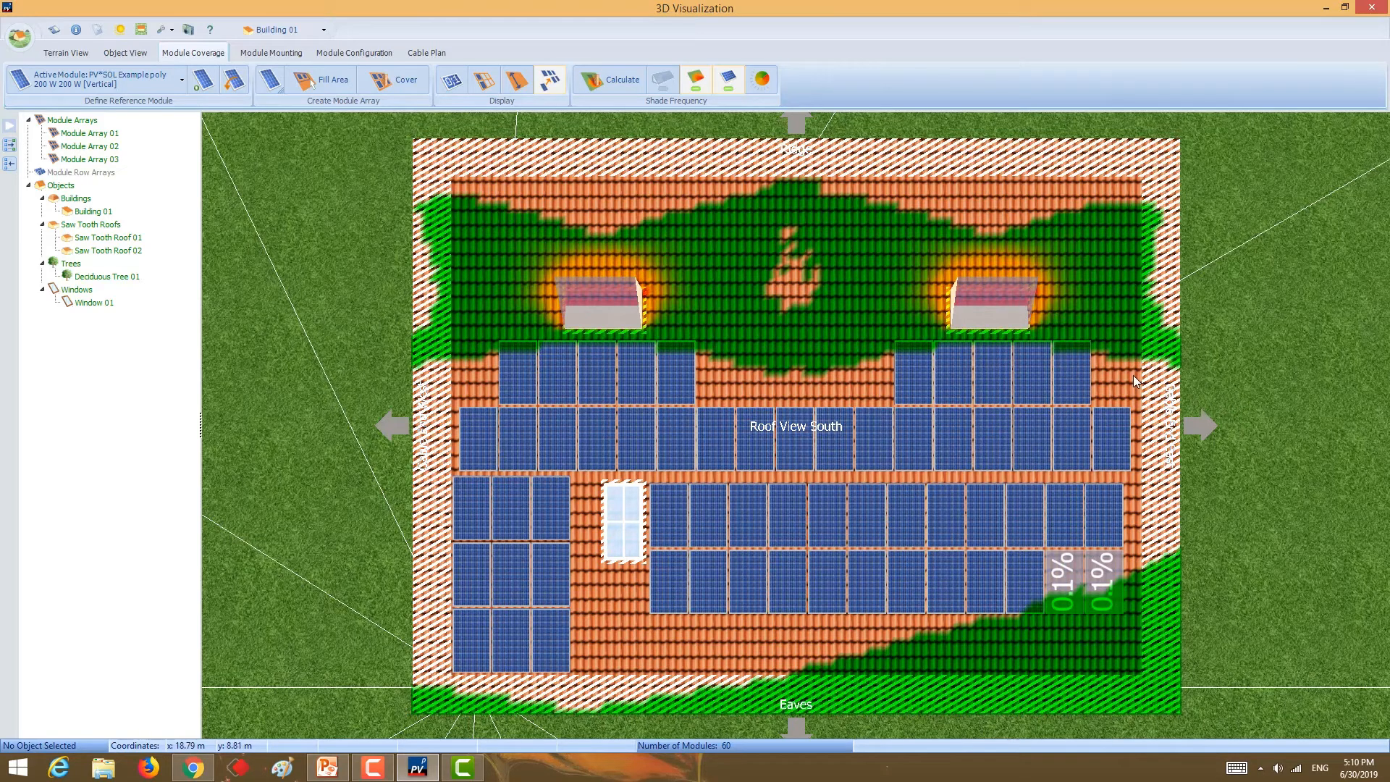
drag(1127, 640, 1046, 579)
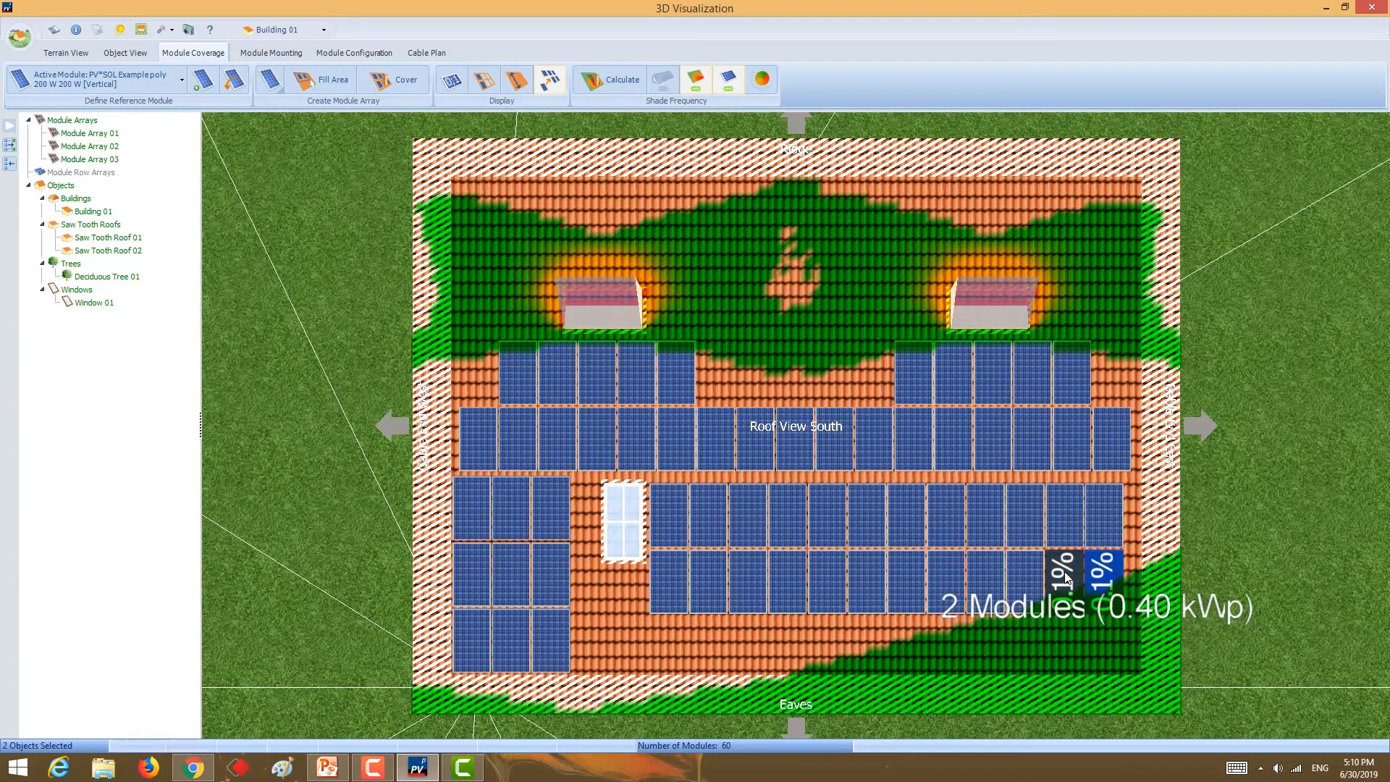
right_click(1079, 588)
click(1120, 705)
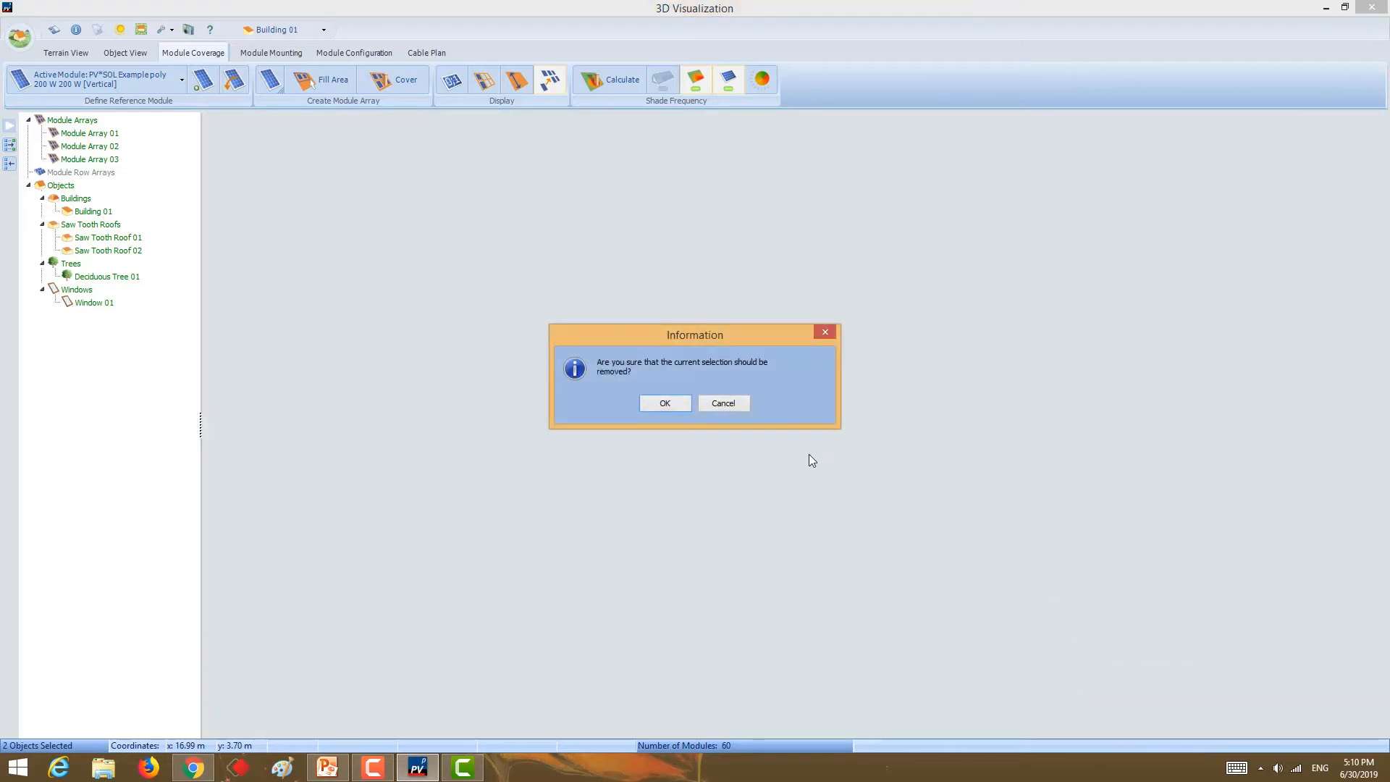
click(658, 406)
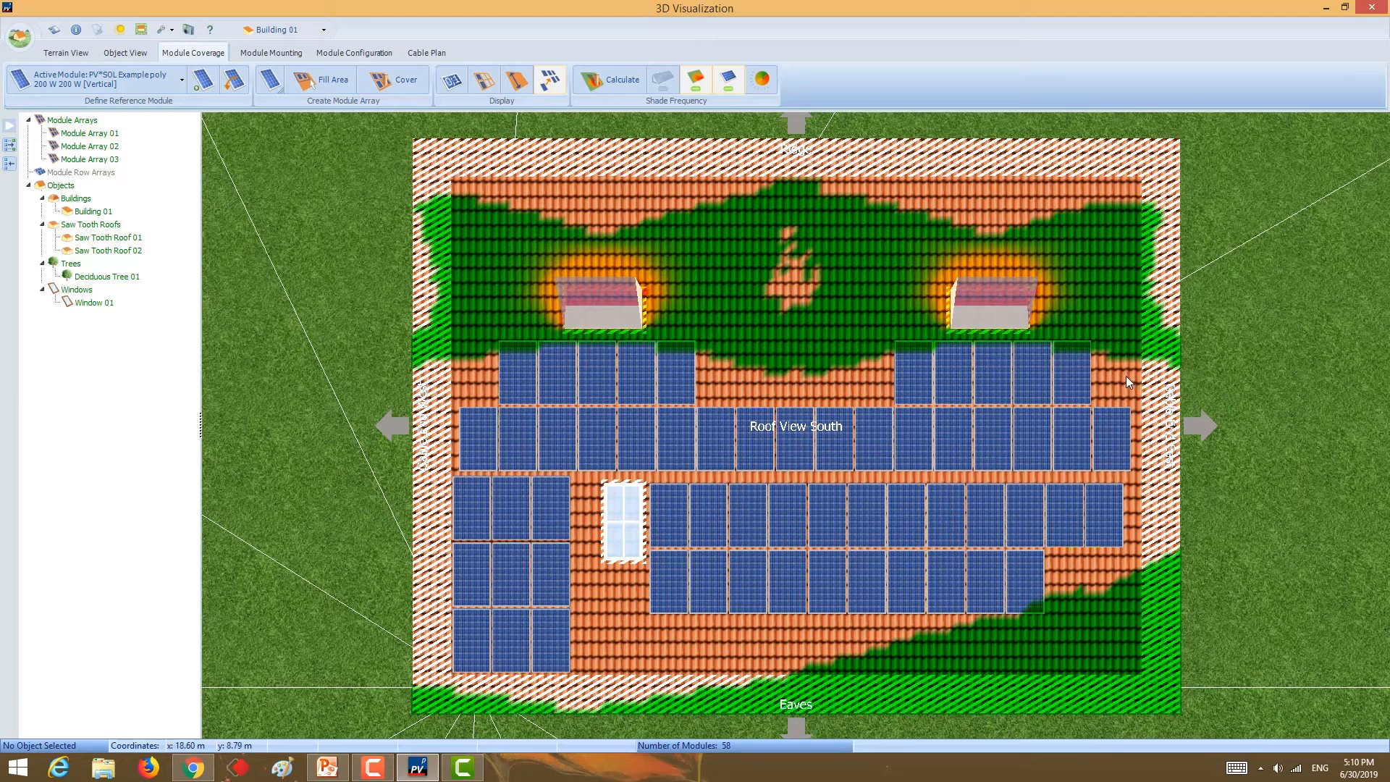
- Check the combined power of the modules left in the upper array's top row
drag(1122, 372, 475, 360)
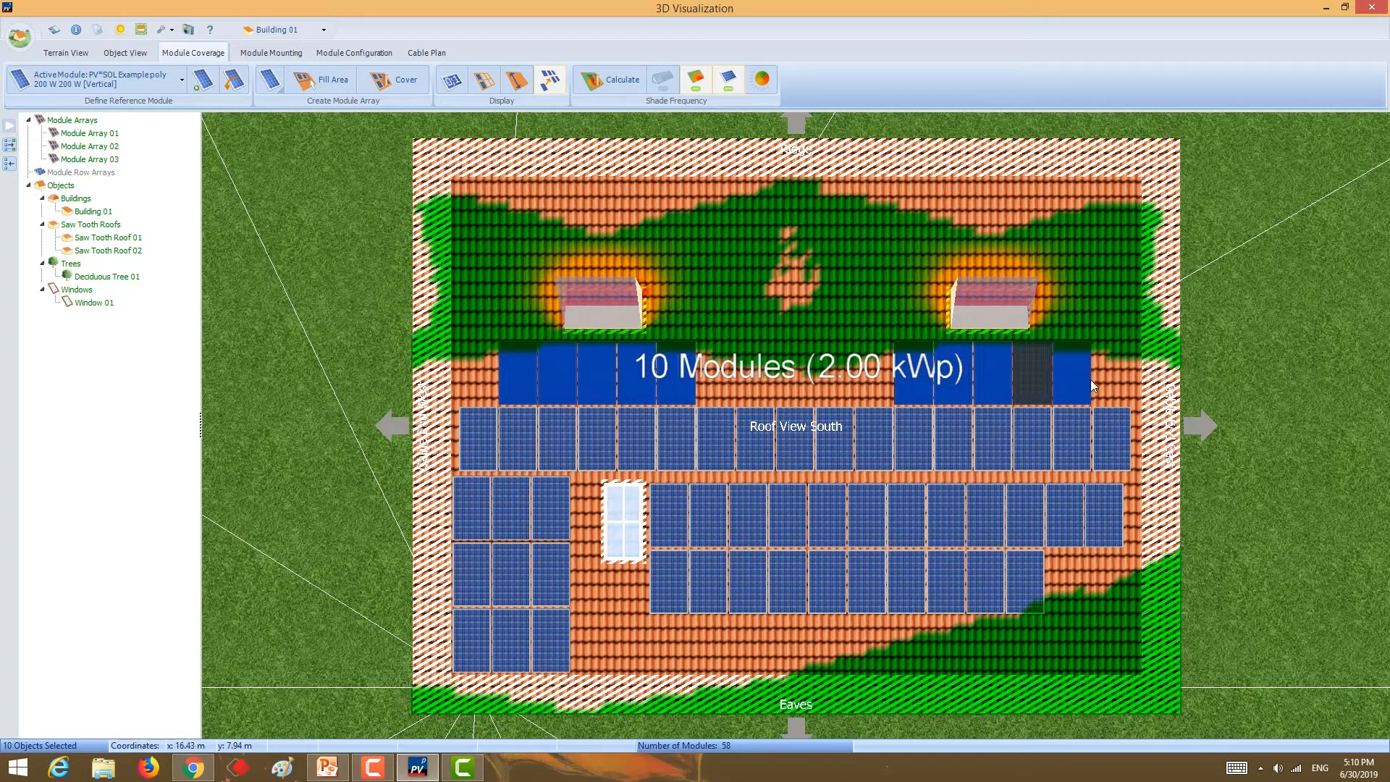
click(795, 390)
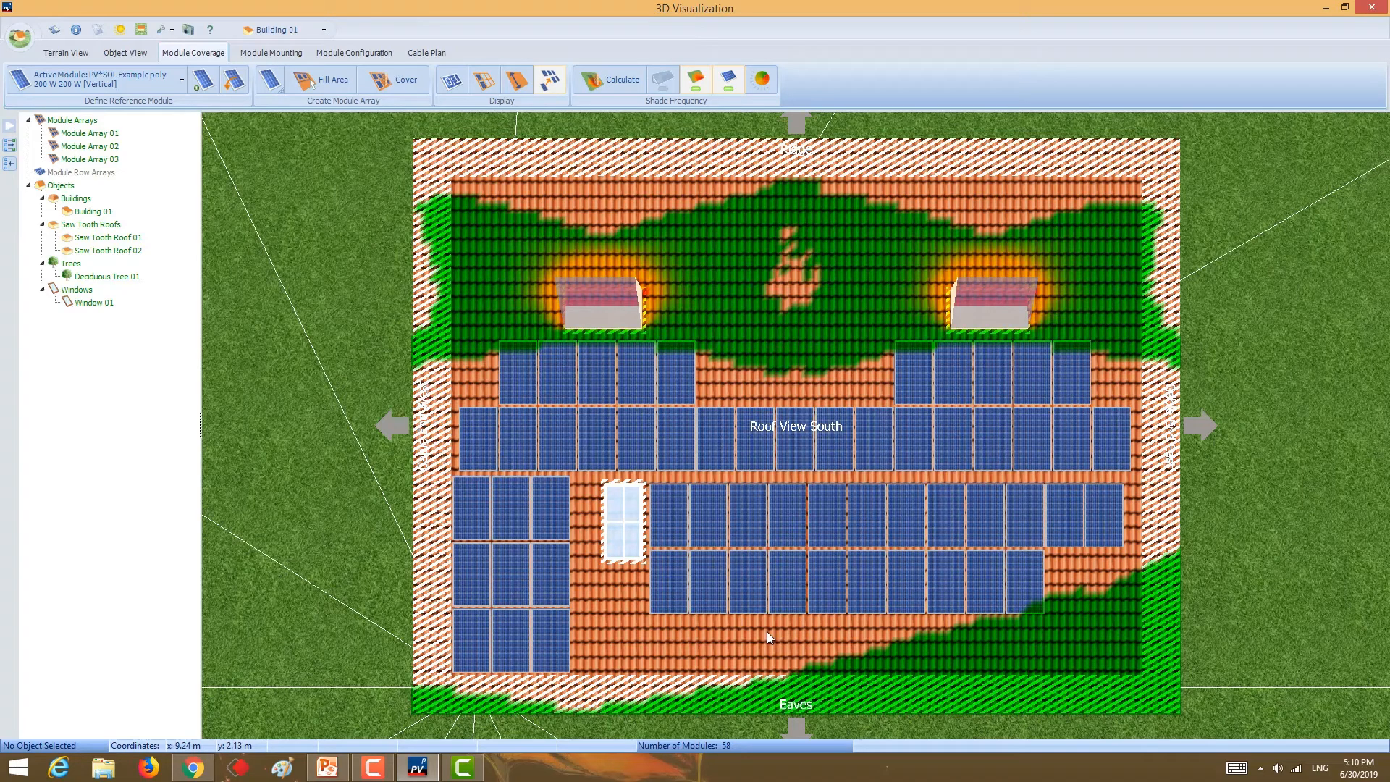
click(268, 85)
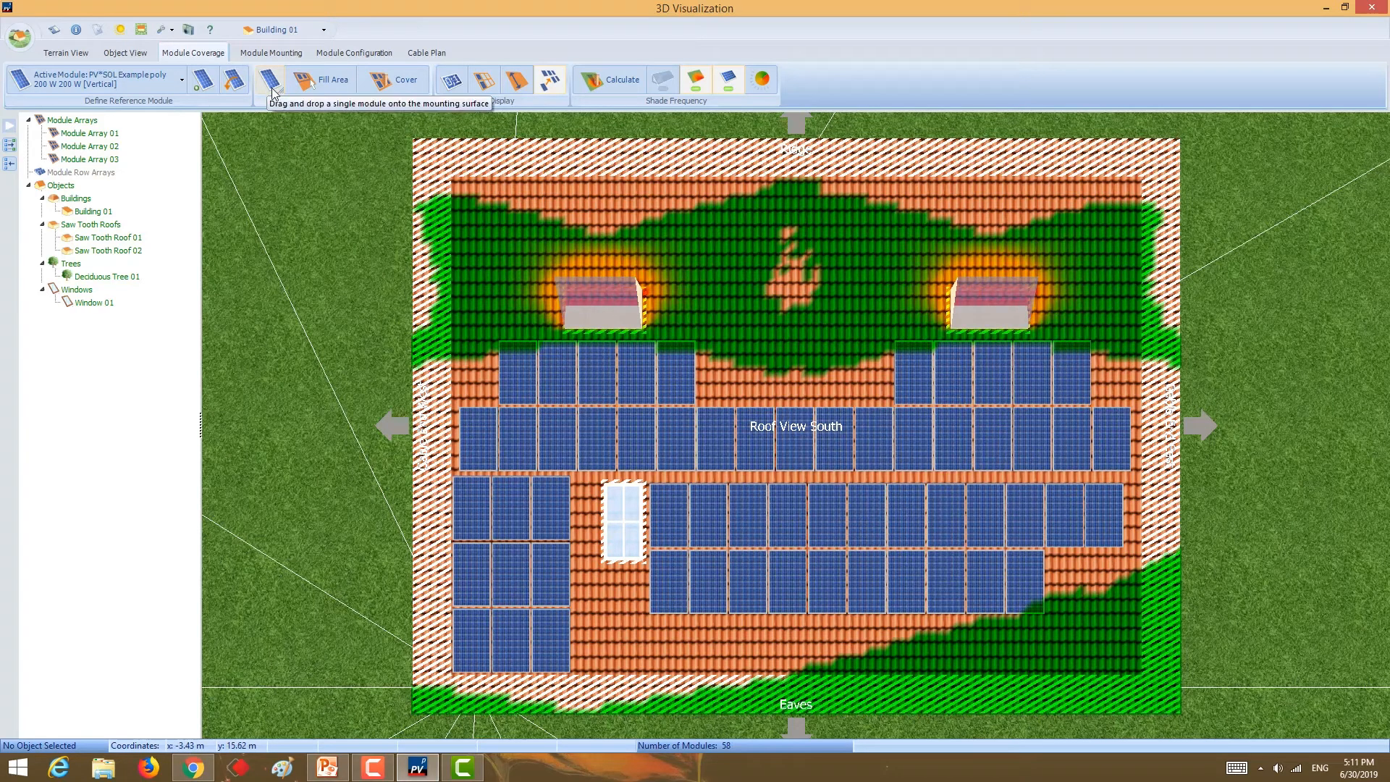
- Move the array to the right of the window up against the upper array and integrate it into that array
drag(665, 515, 1129, 636)
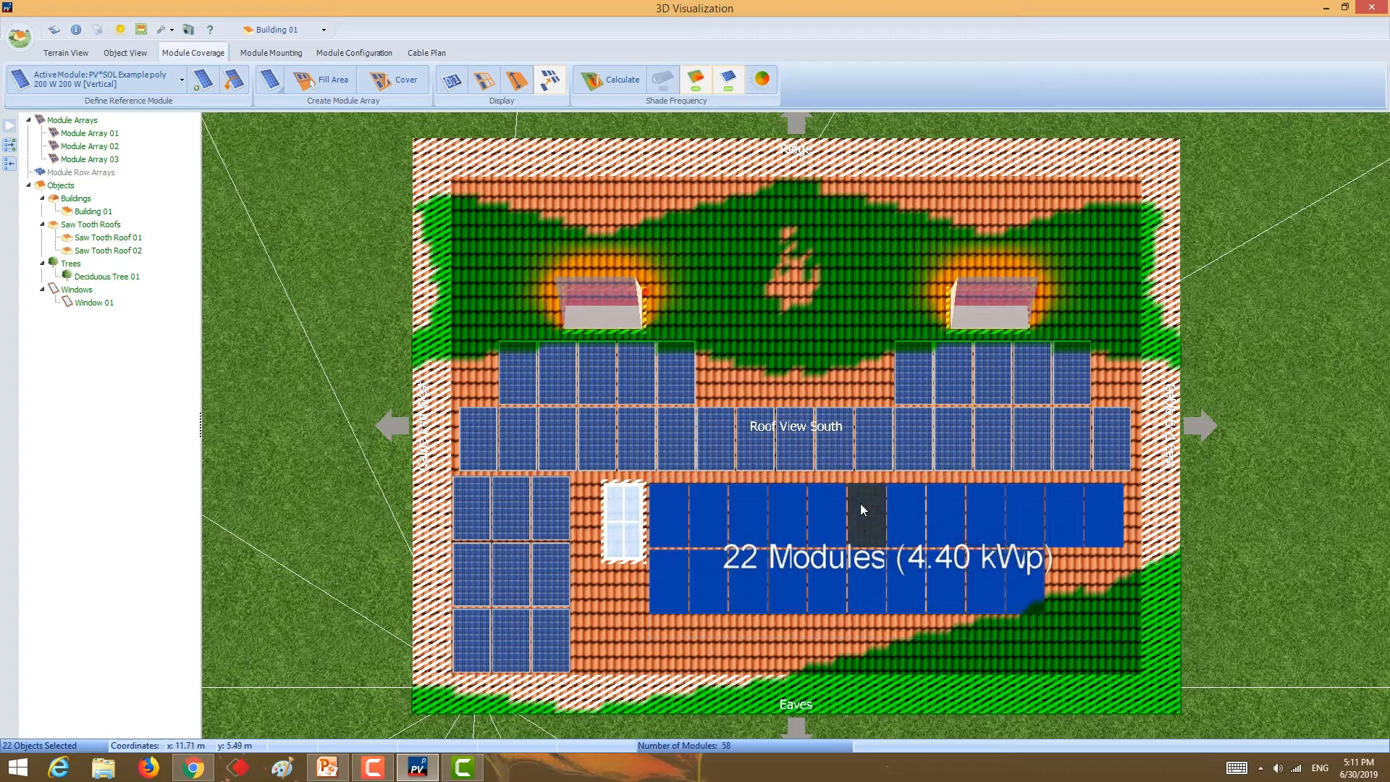
drag(859, 502, 657, 602)
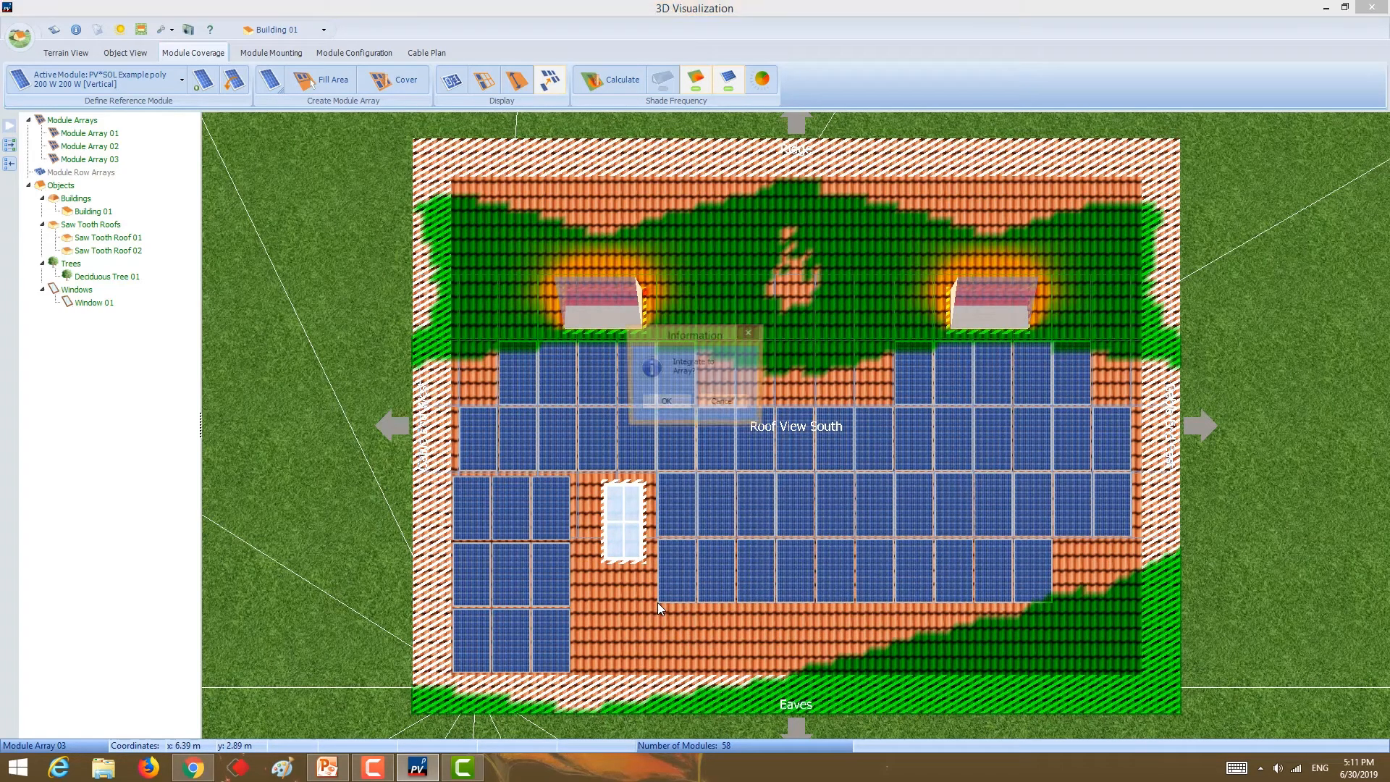
click(663, 406)
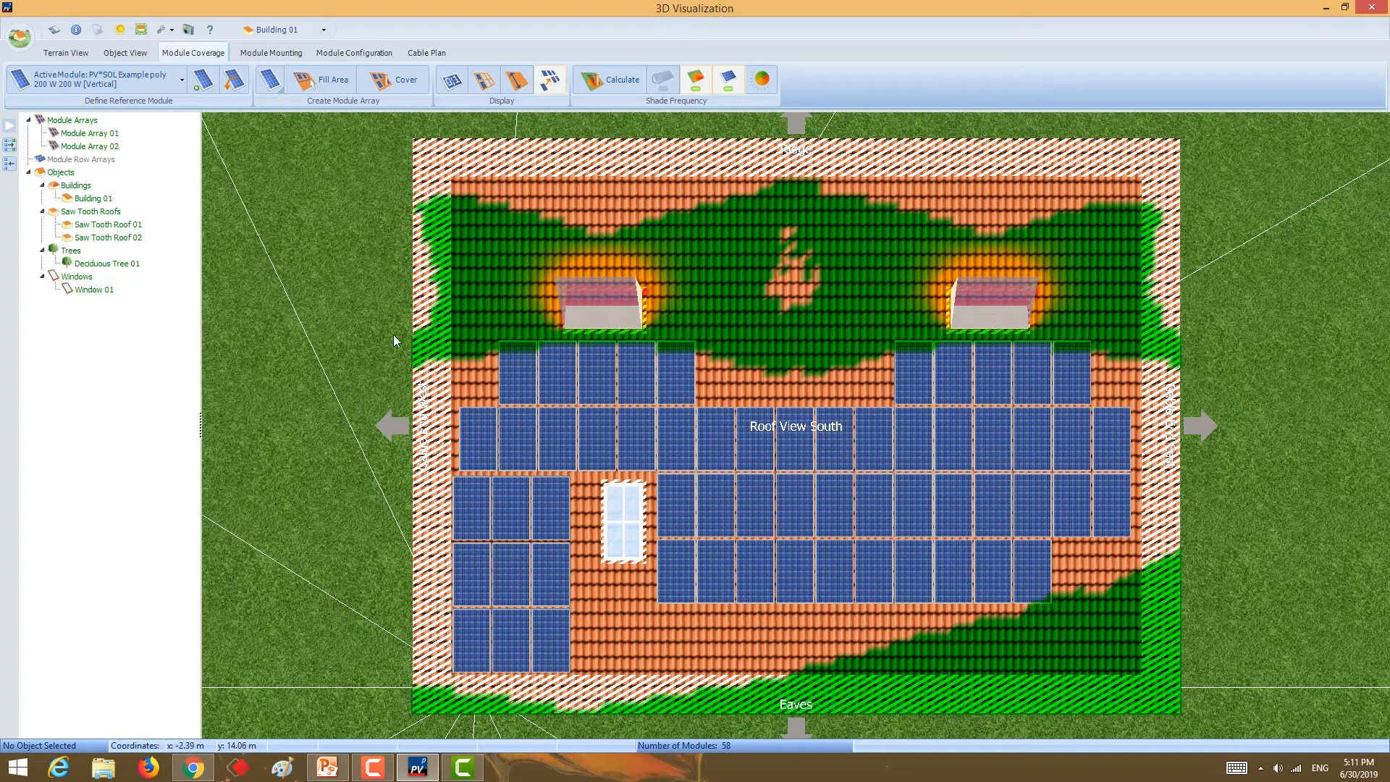
- Add two single modules to the right end of the lower-left array's bottom row, integrating each into the array
click(270, 83)
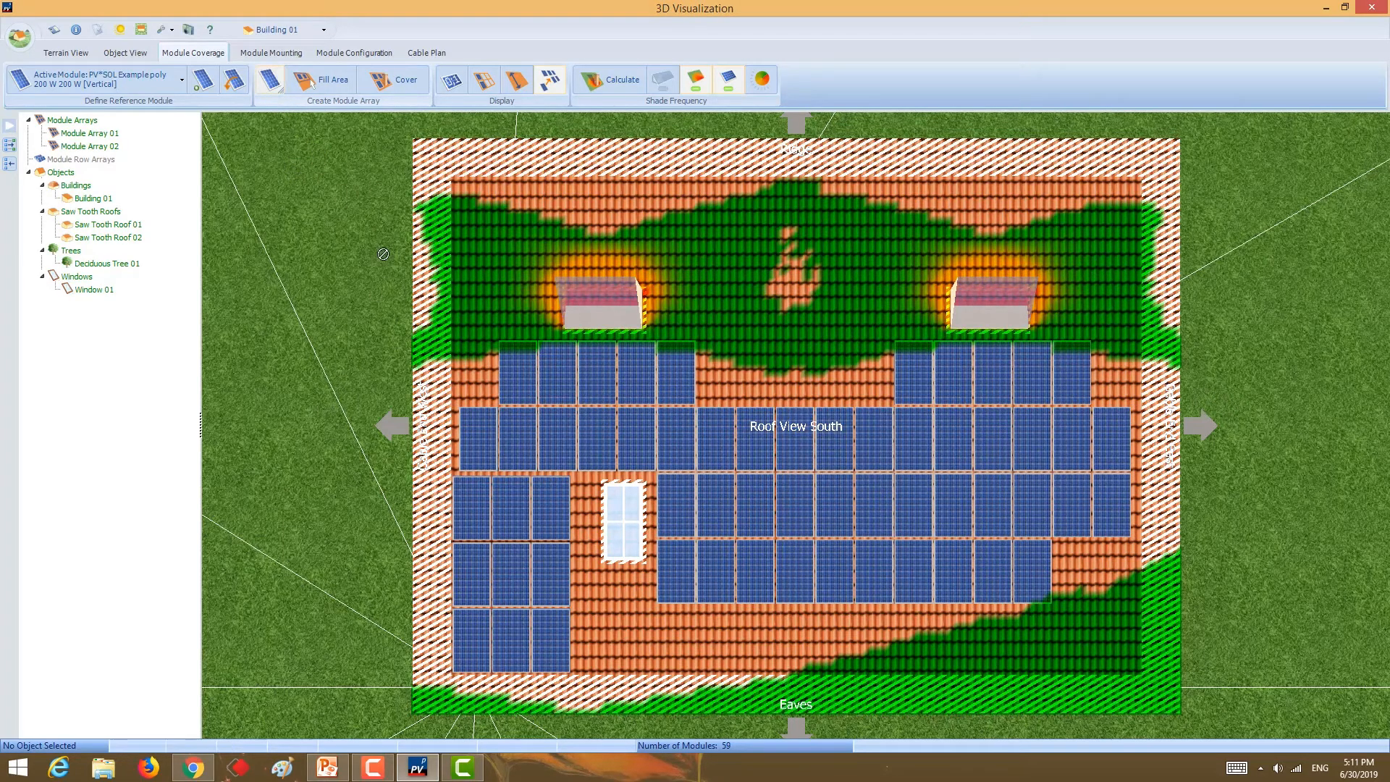
click(667, 674)
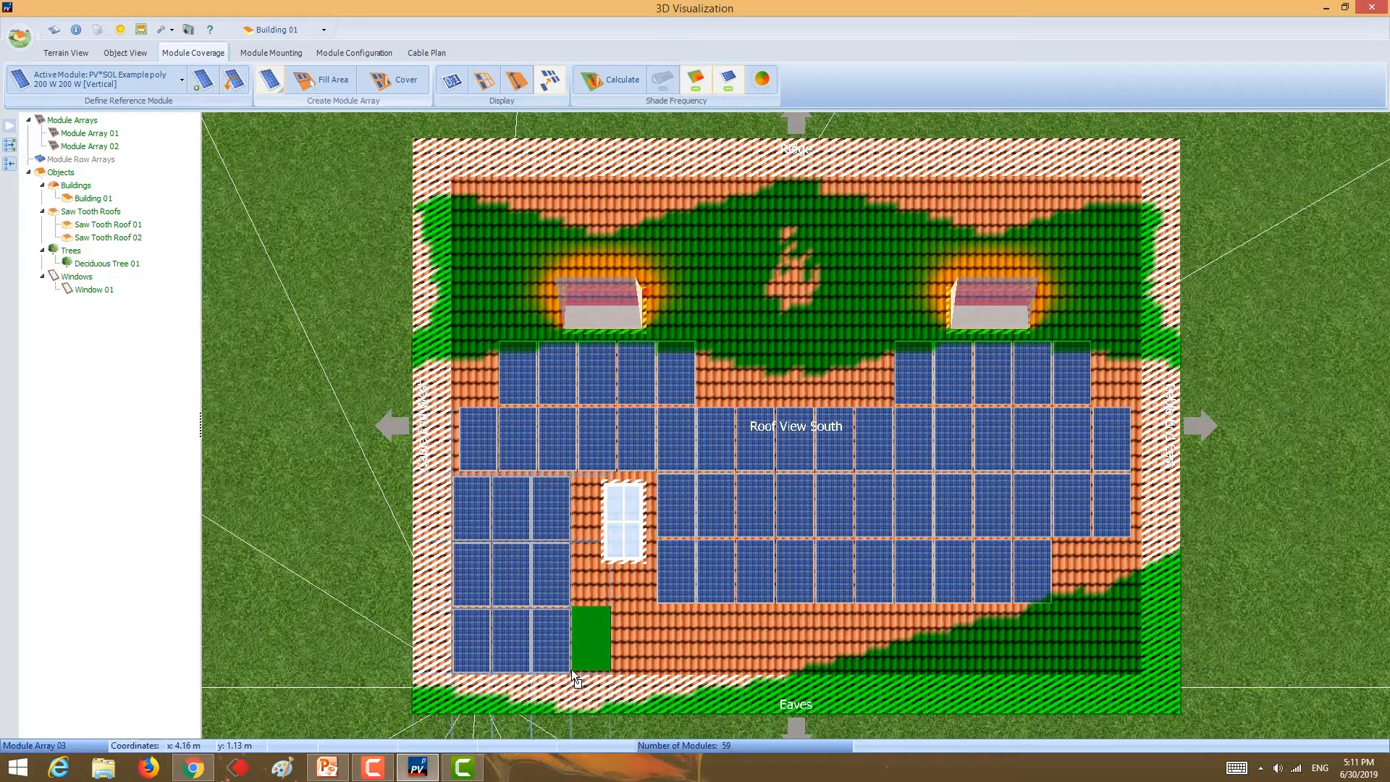
click(571, 670)
click(670, 399)
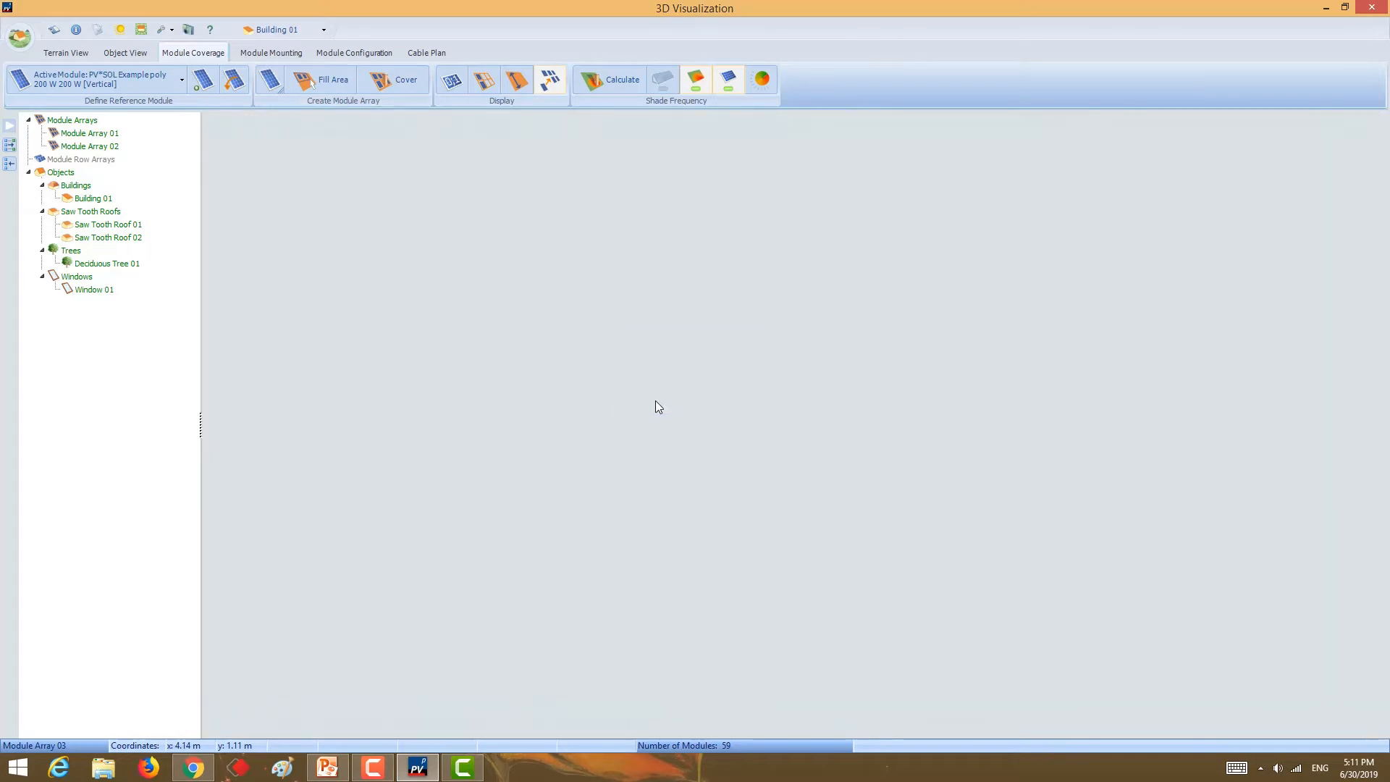
click(269, 80)
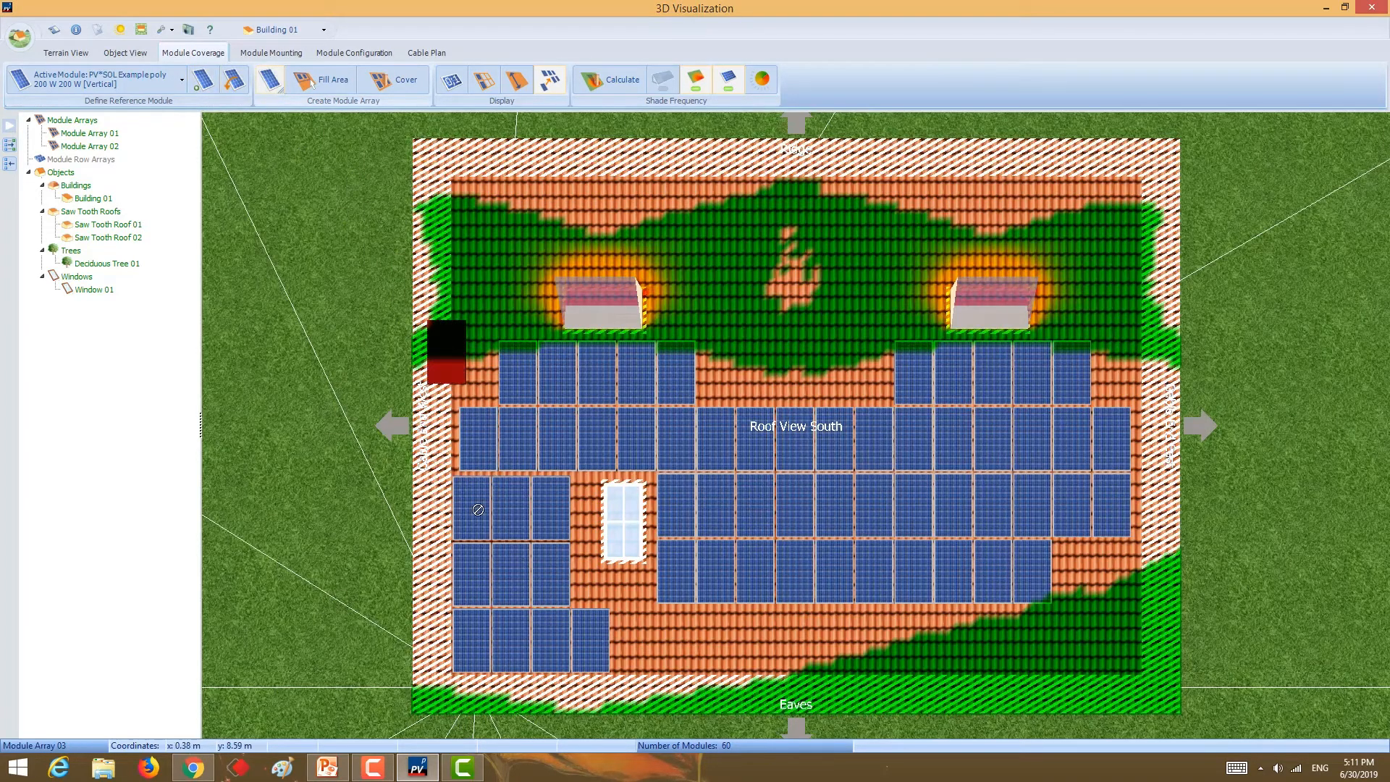
click(612, 670)
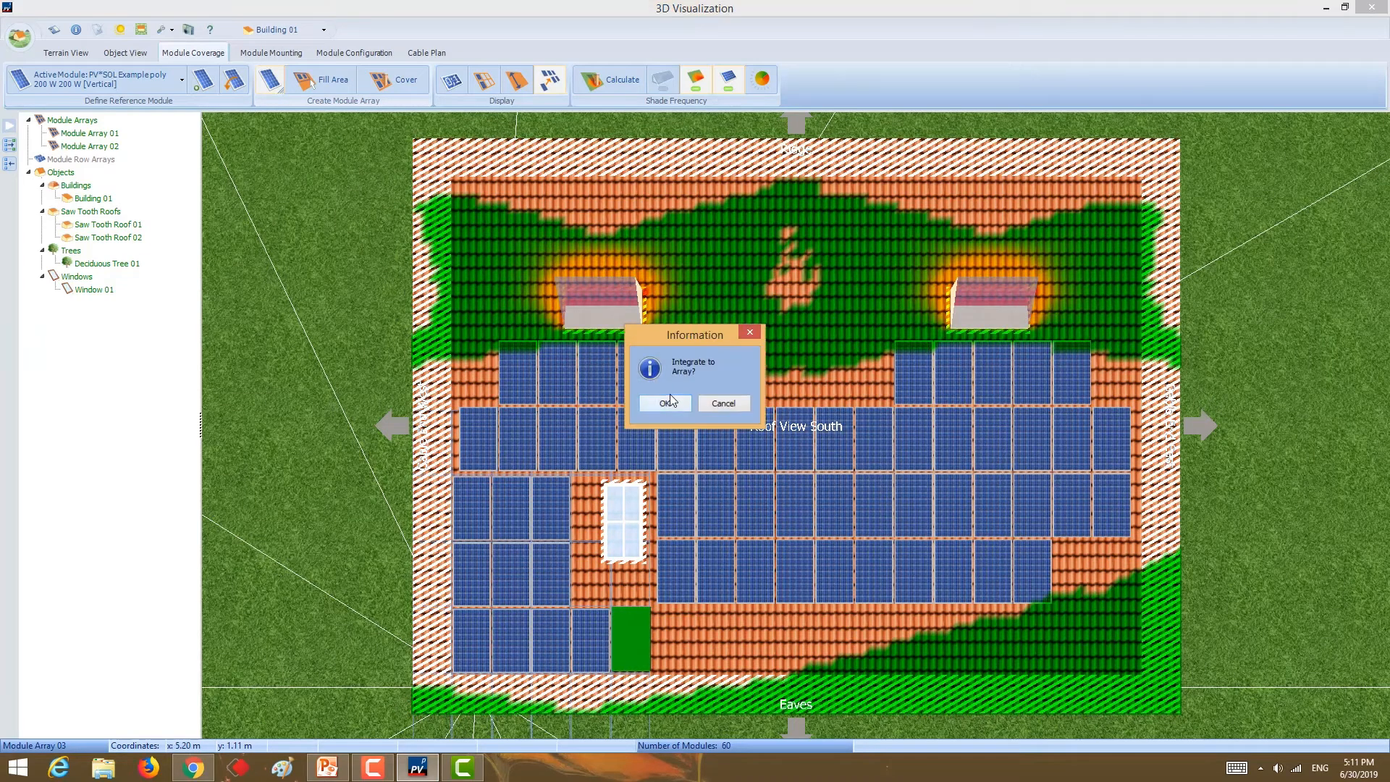
click(670, 398)
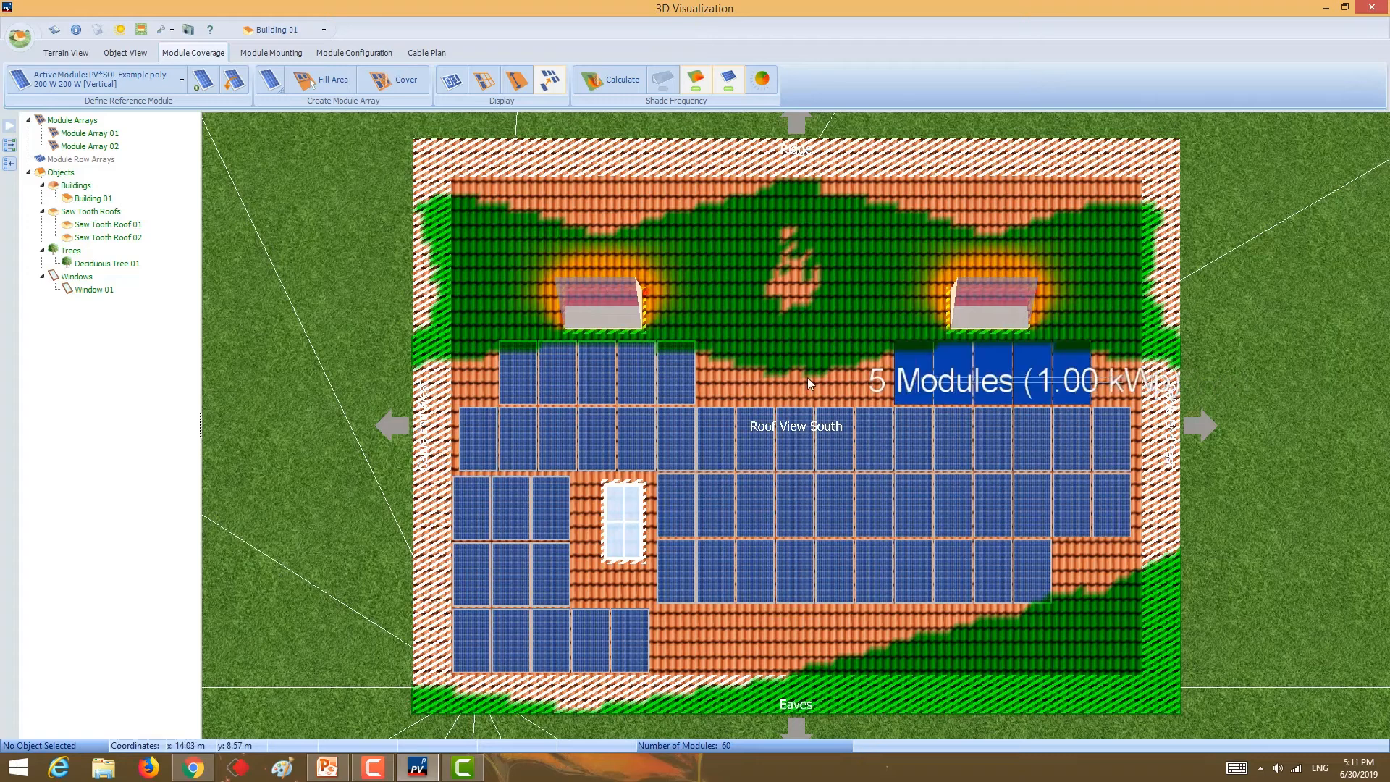
- Remove all ten modules from the upper array's top row and check the total power of the remaining layout
click(481, 362)
key(Delete)
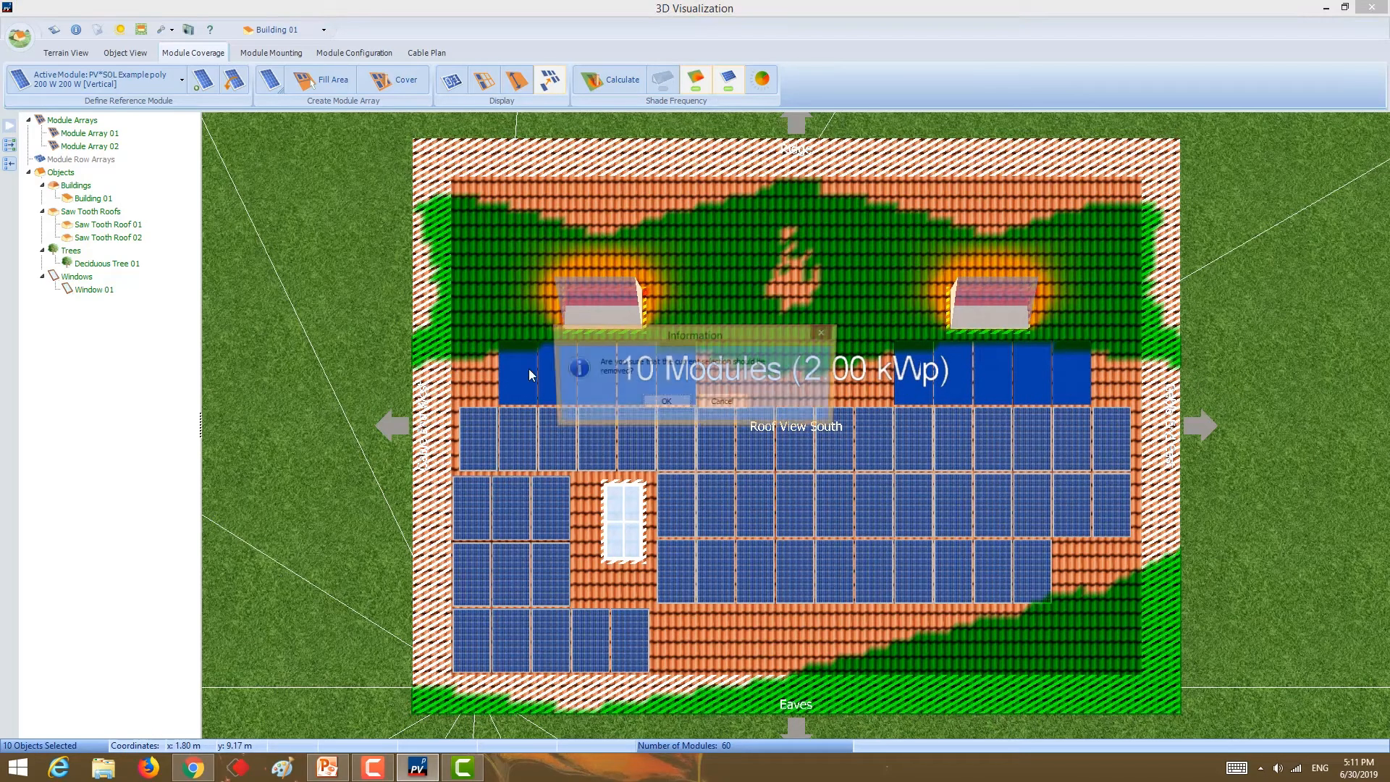
click(668, 403)
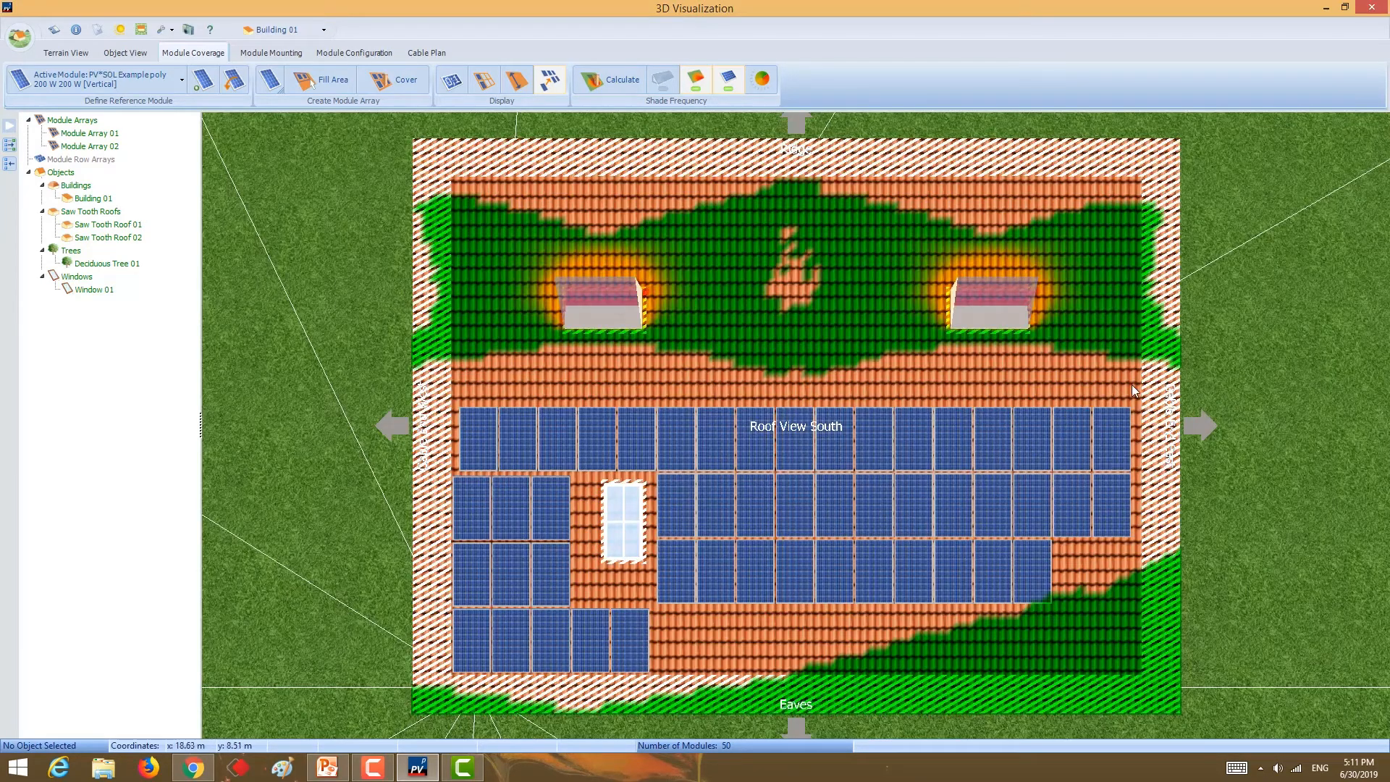
drag(1132, 386, 381, 705)
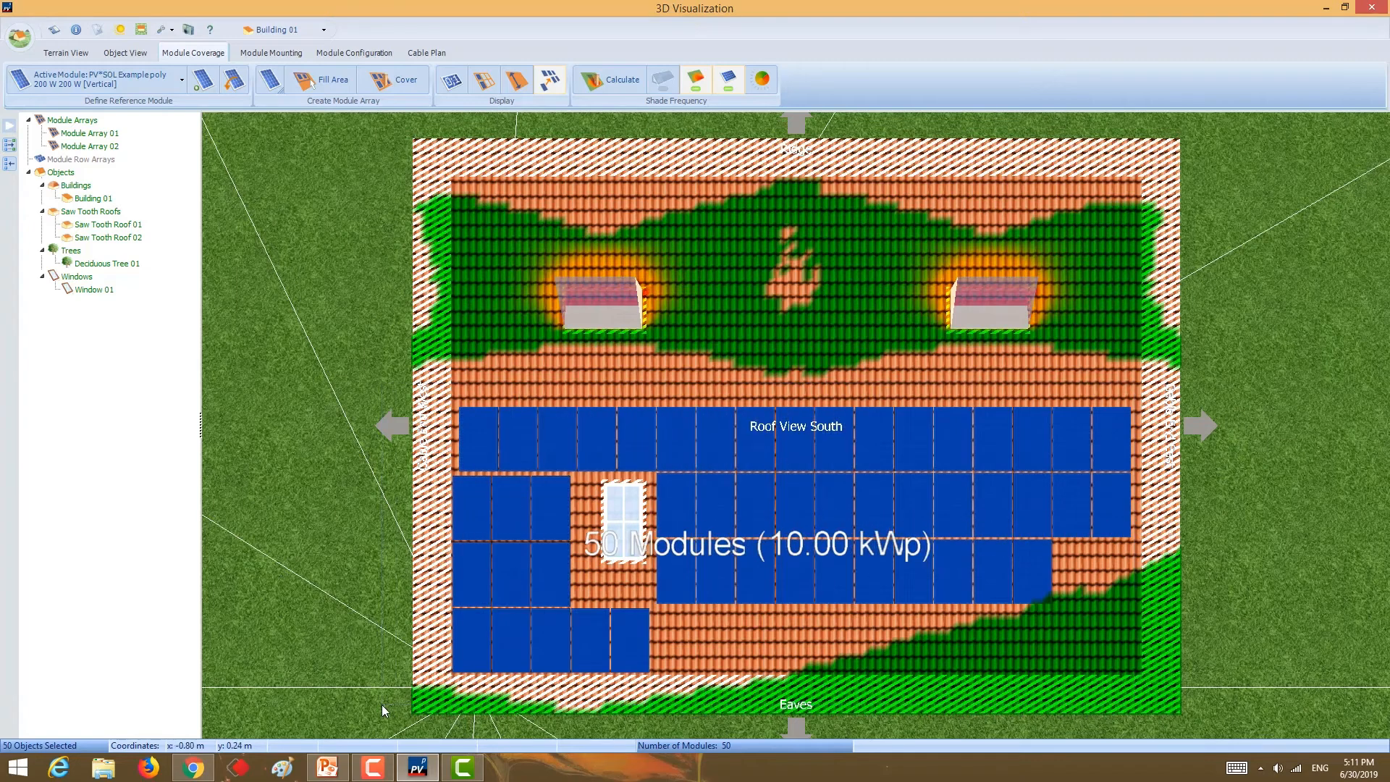
click(708, 637)
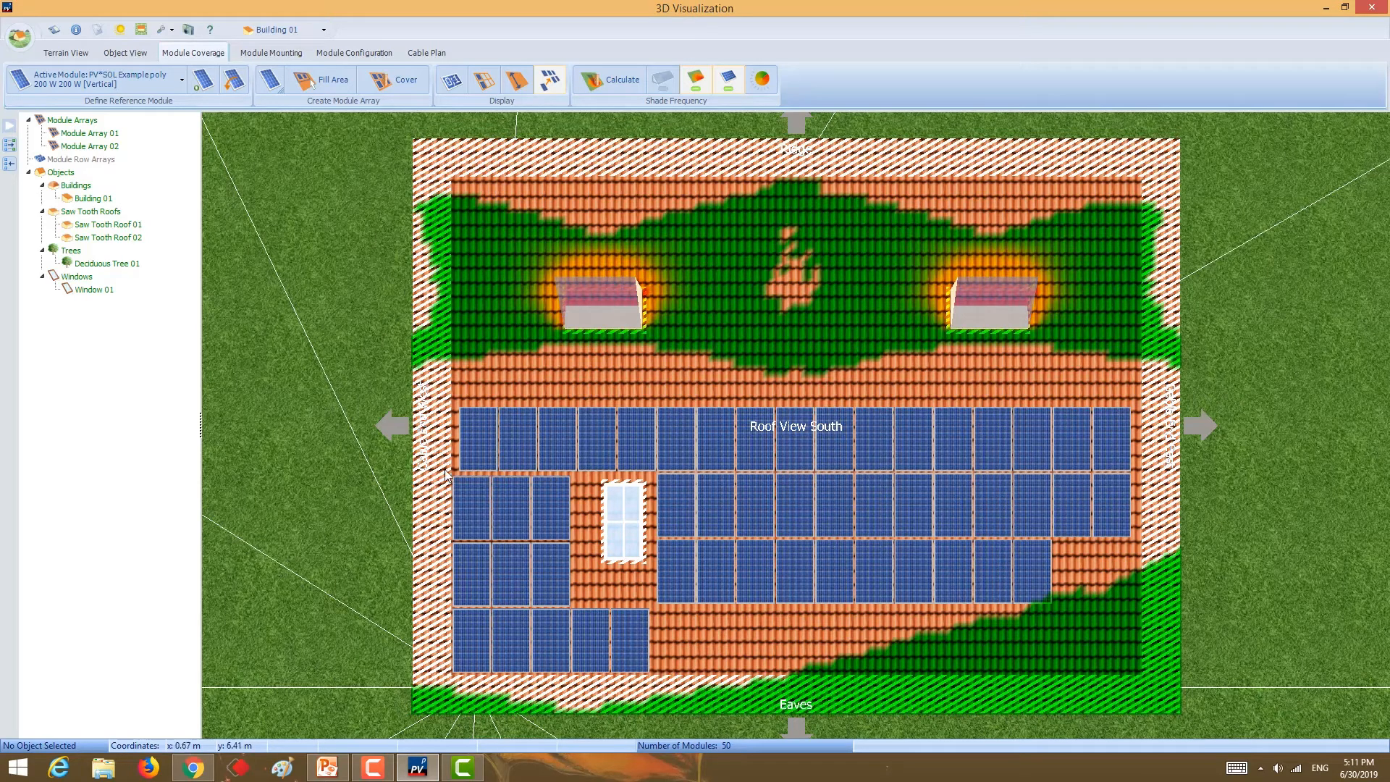
- Try to separate the eleven modules of the lower-left array as their own selection
drag(456, 472, 627, 664)
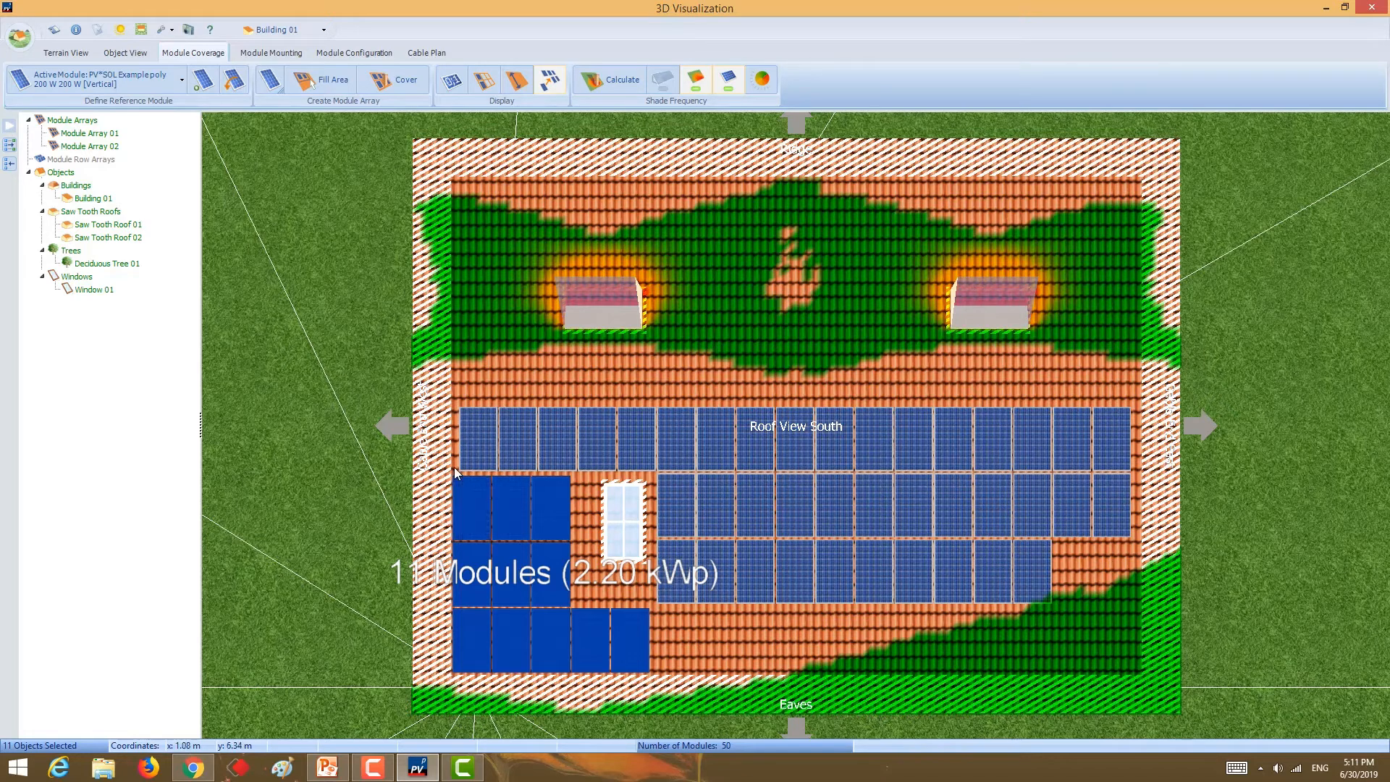
right_click(486, 510)
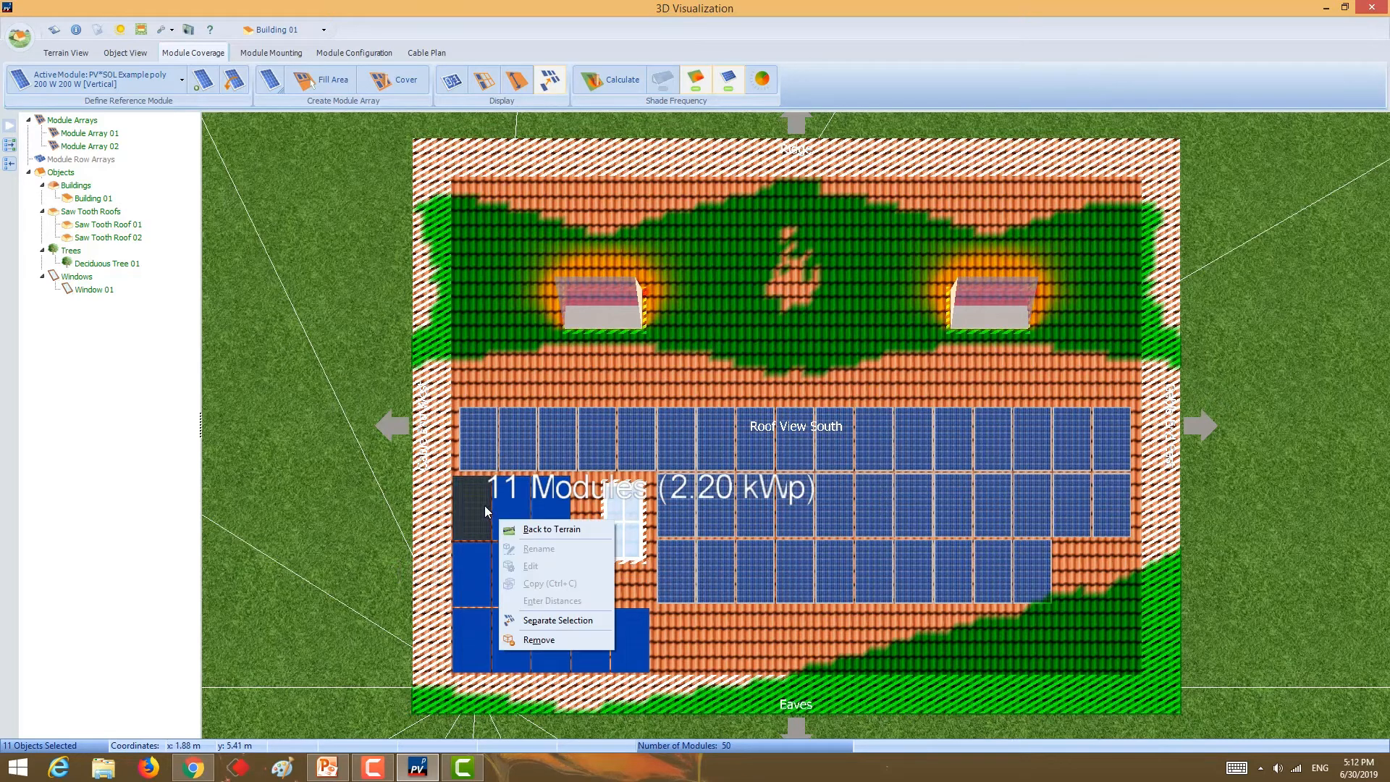
click(563, 621)
click(693, 403)
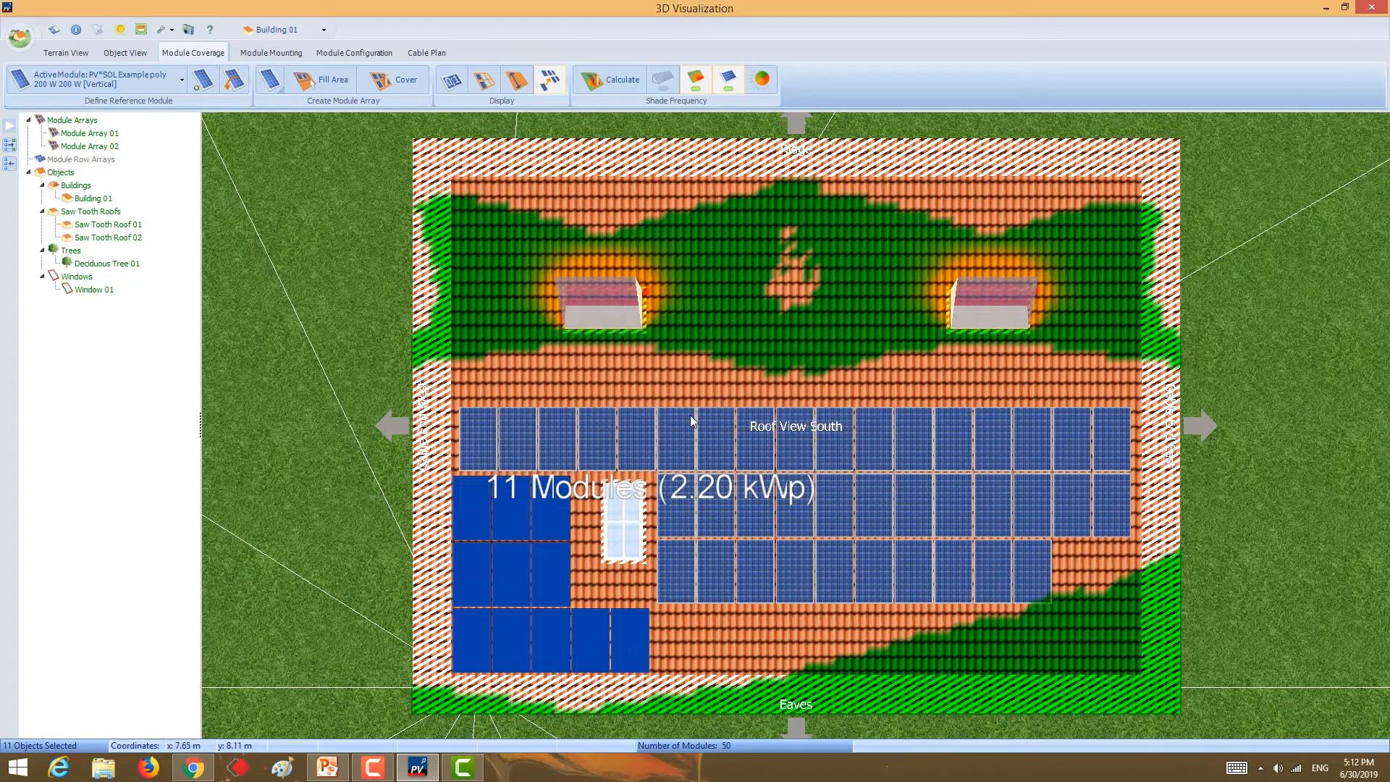
- Shift the lower-left array into line with the upper array's left edge, move it up against that array and integrate it
drag(477, 506, 483, 506)
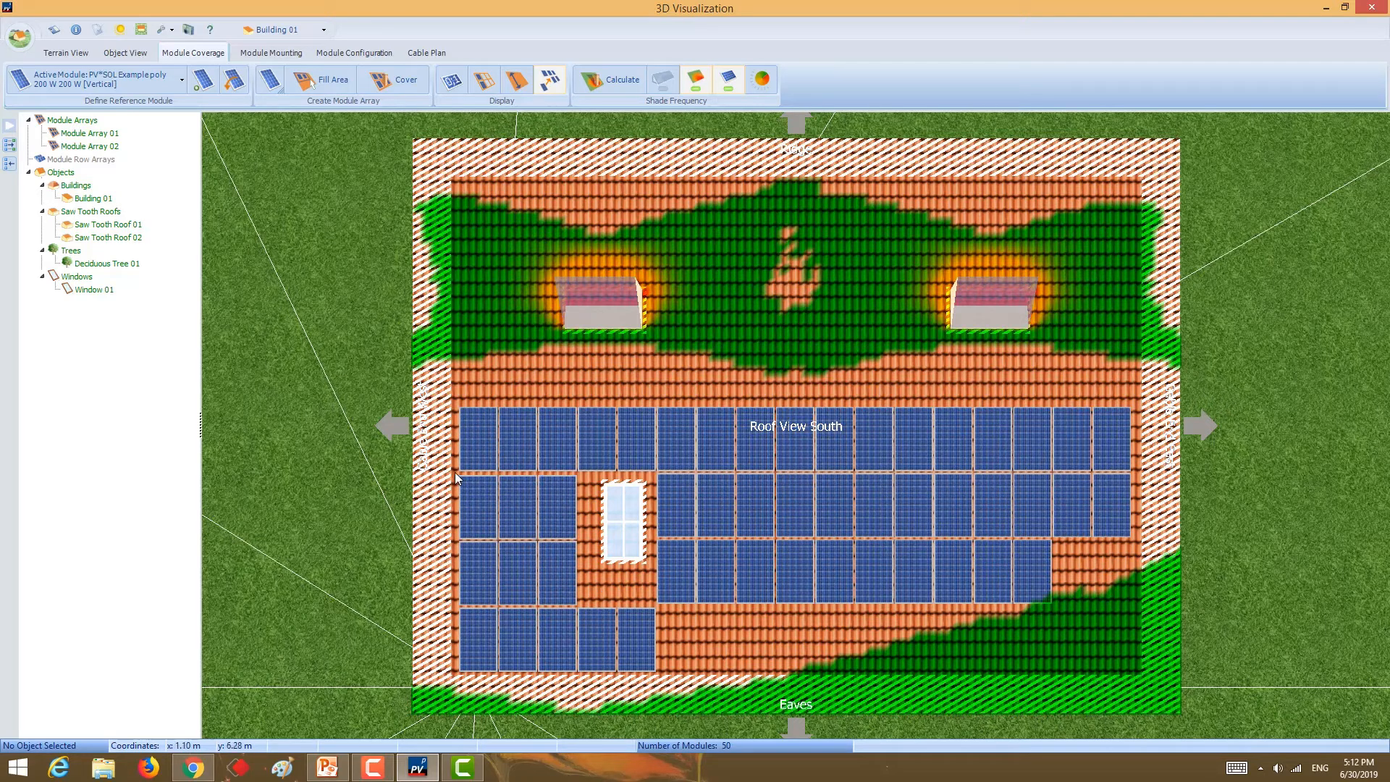
click(471, 501)
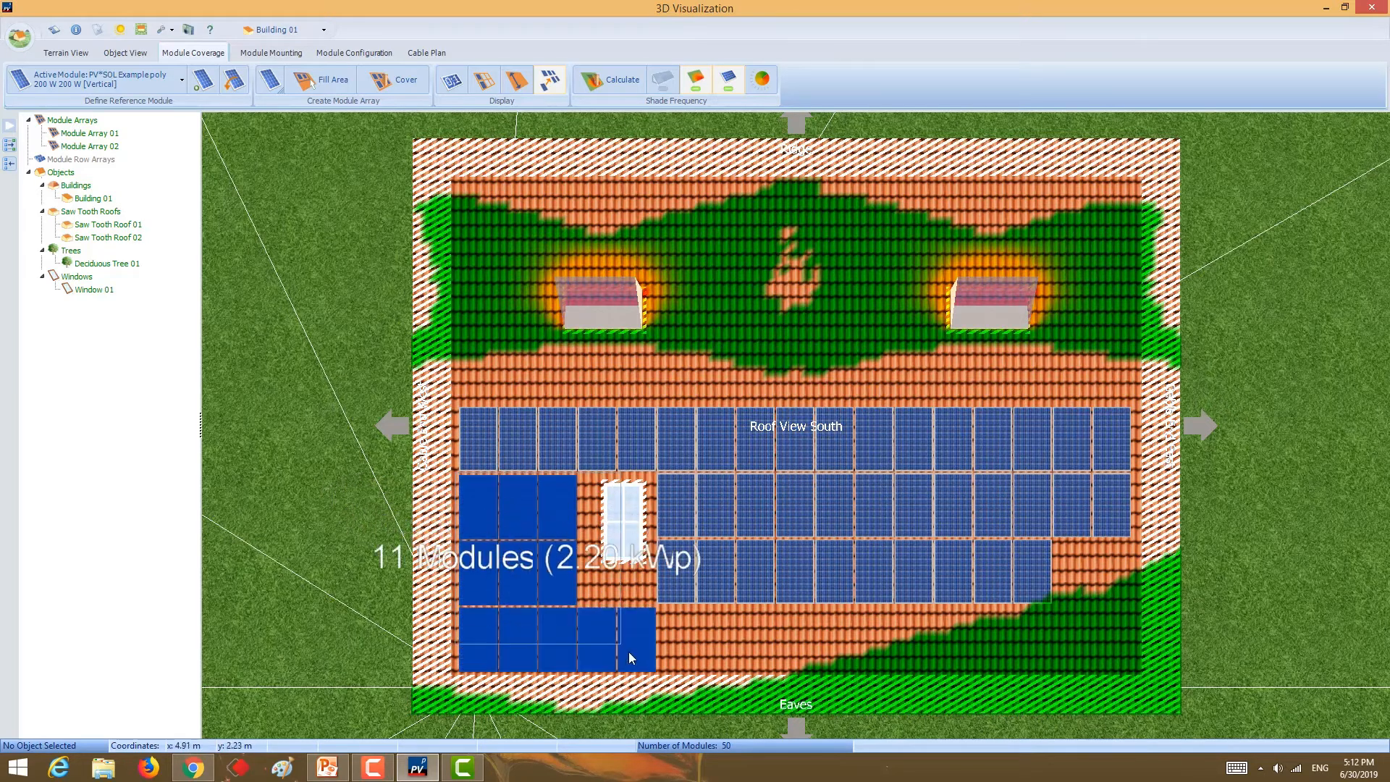
click(489, 502)
drag(489, 503, 459, 665)
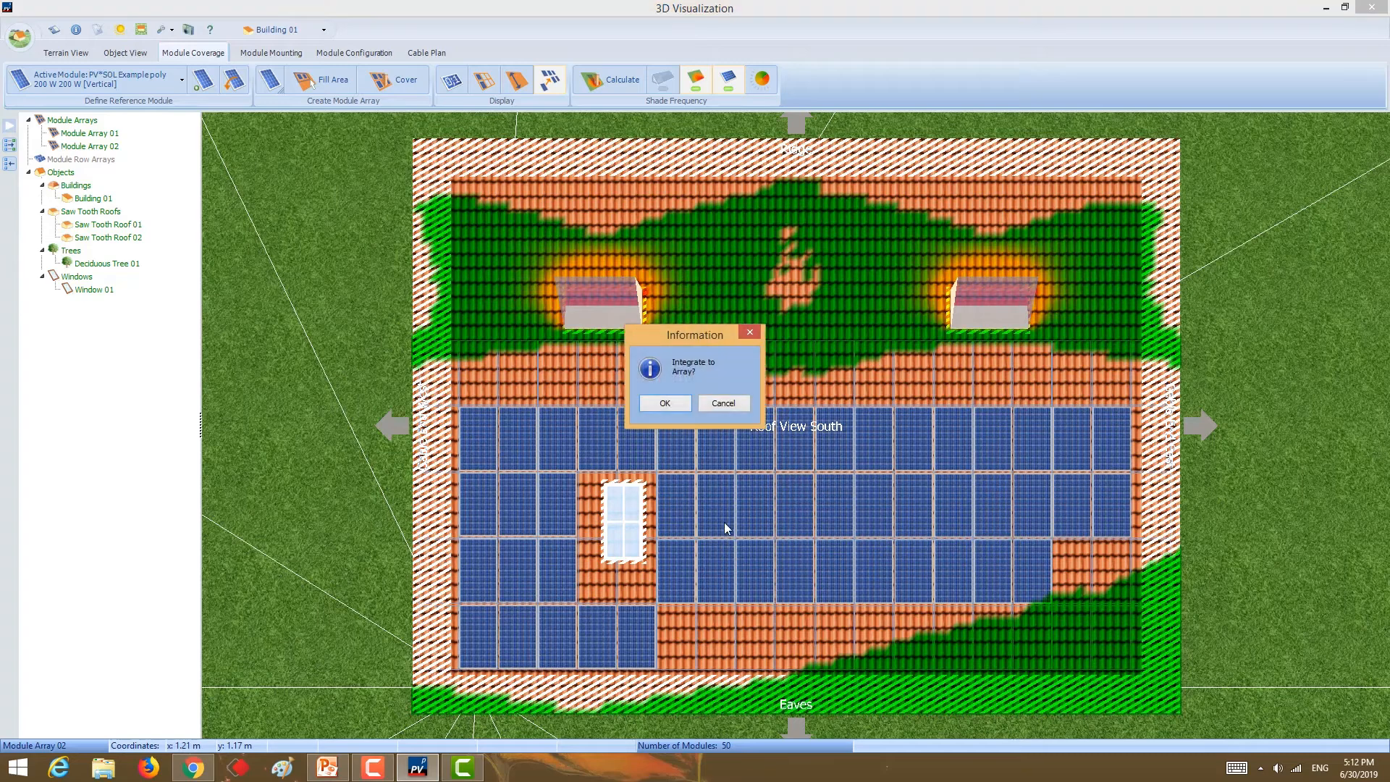
click(666, 407)
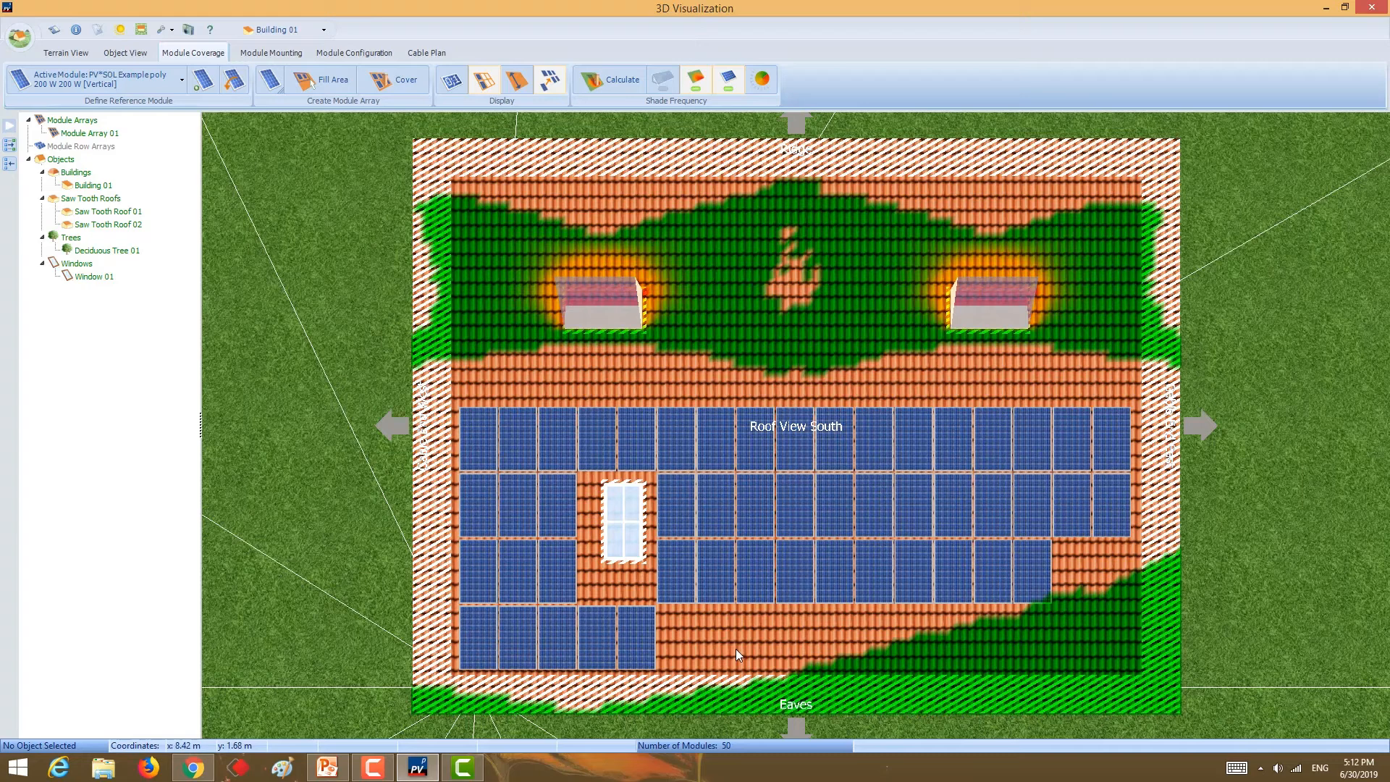
- Open the module mounting view of the south roof
click(255, 54)
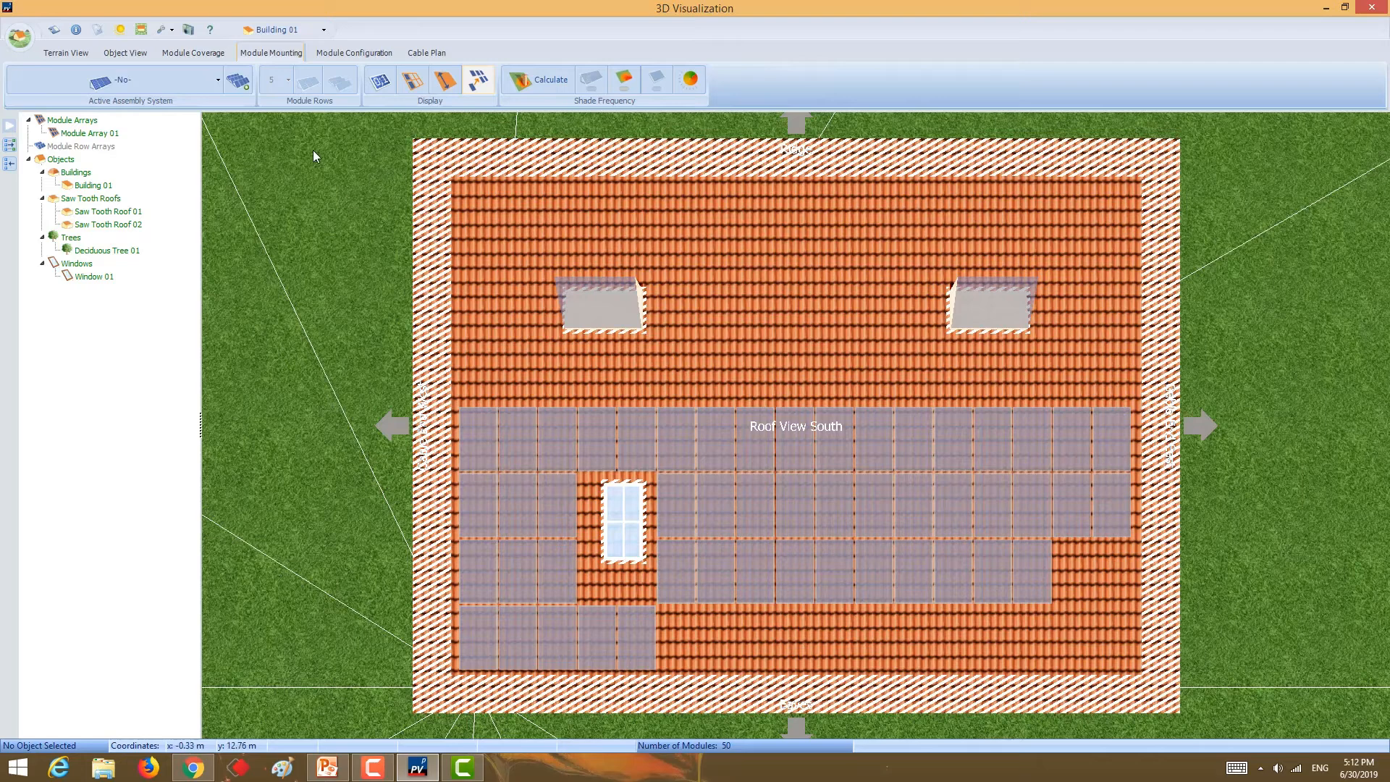
- Open the inverter configuration for the south roof's modules and try to have a configuration suggested automatically
click(216, 81)
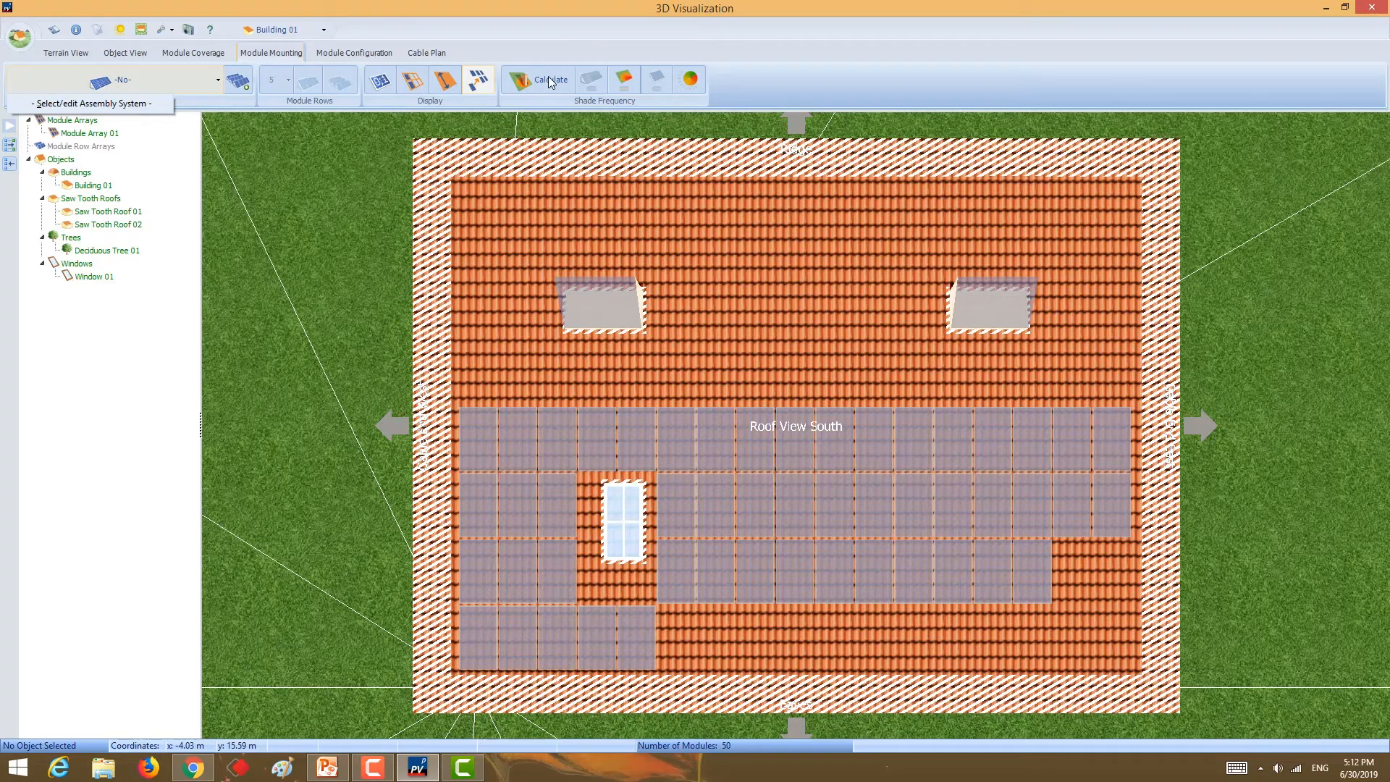
click(333, 53)
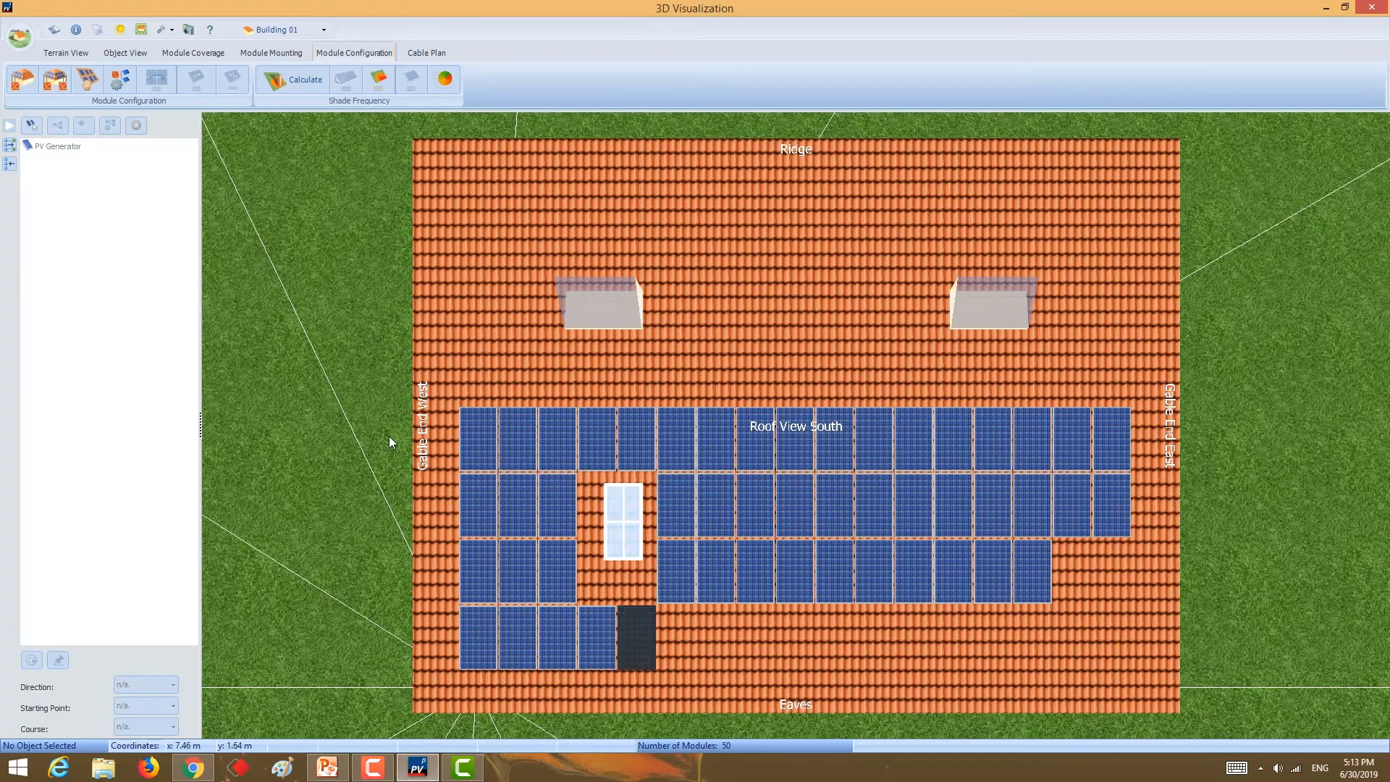
click(22, 89)
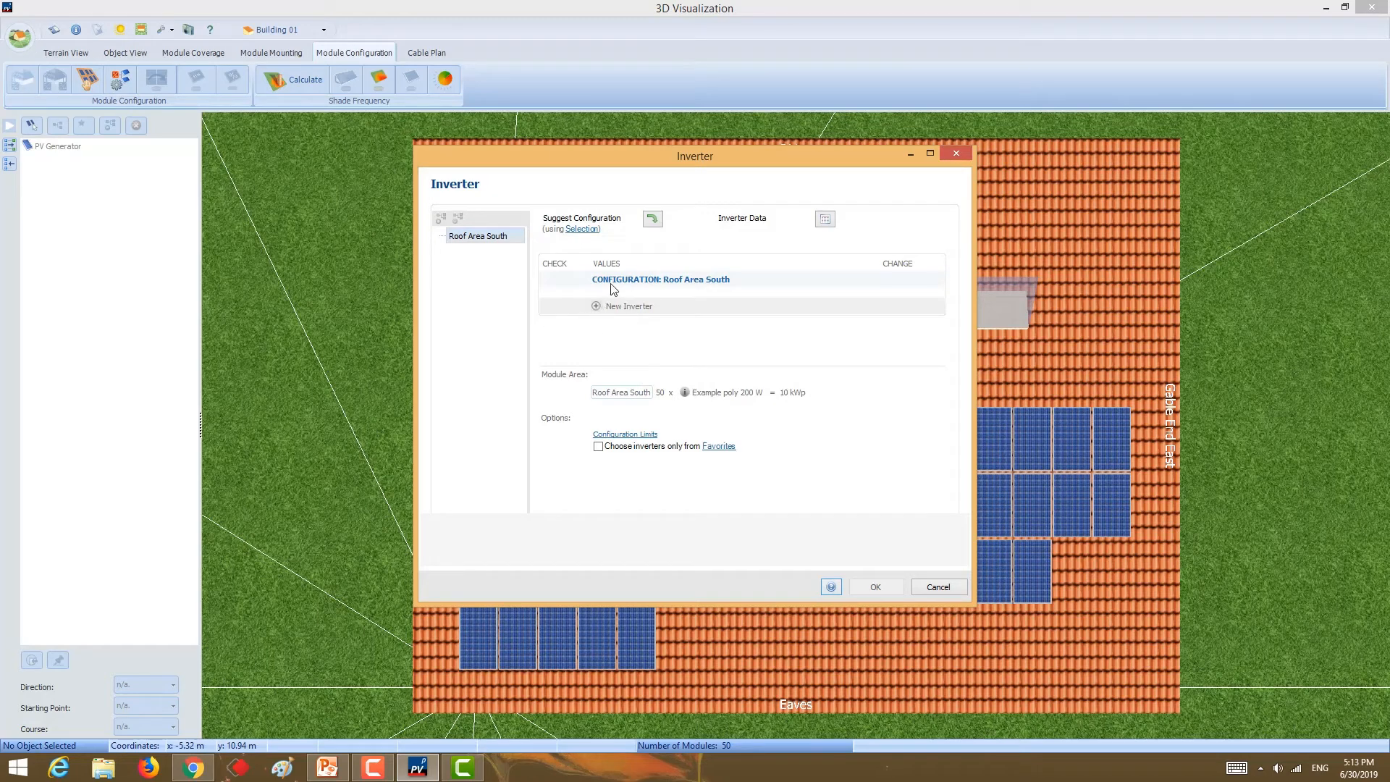
click(652, 219)
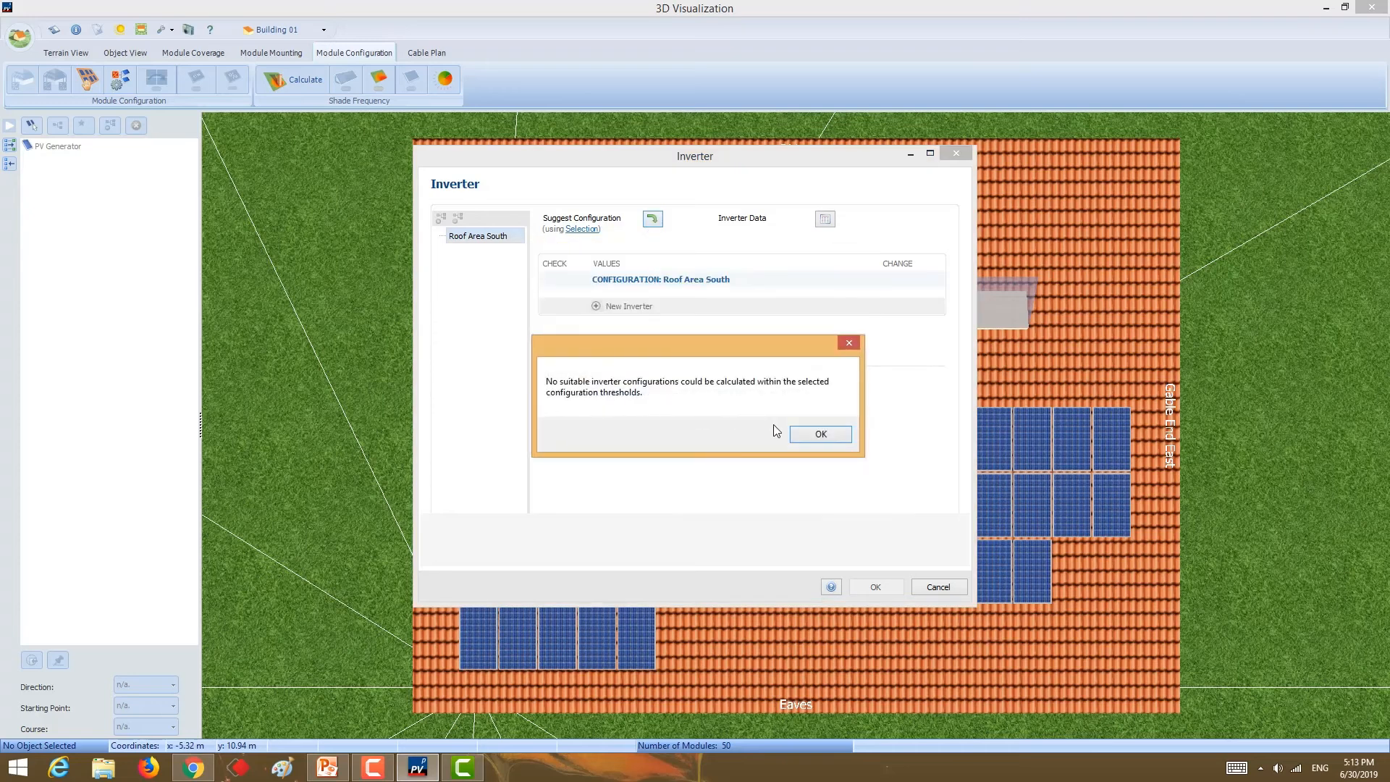
click(807, 437)
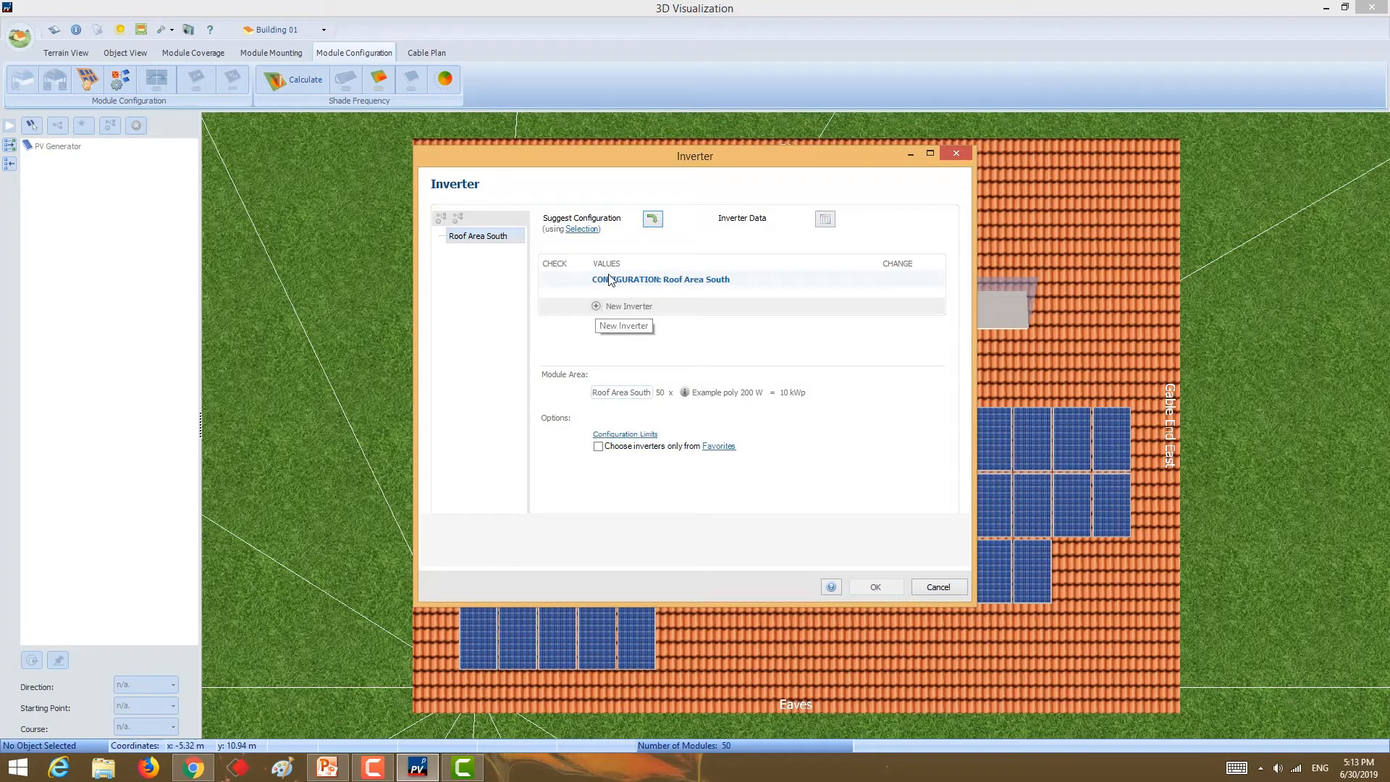
- Add a new inverter to the south roof configuration with a quantity of 1 and browse the PV*SOL example models
click(597, 309)
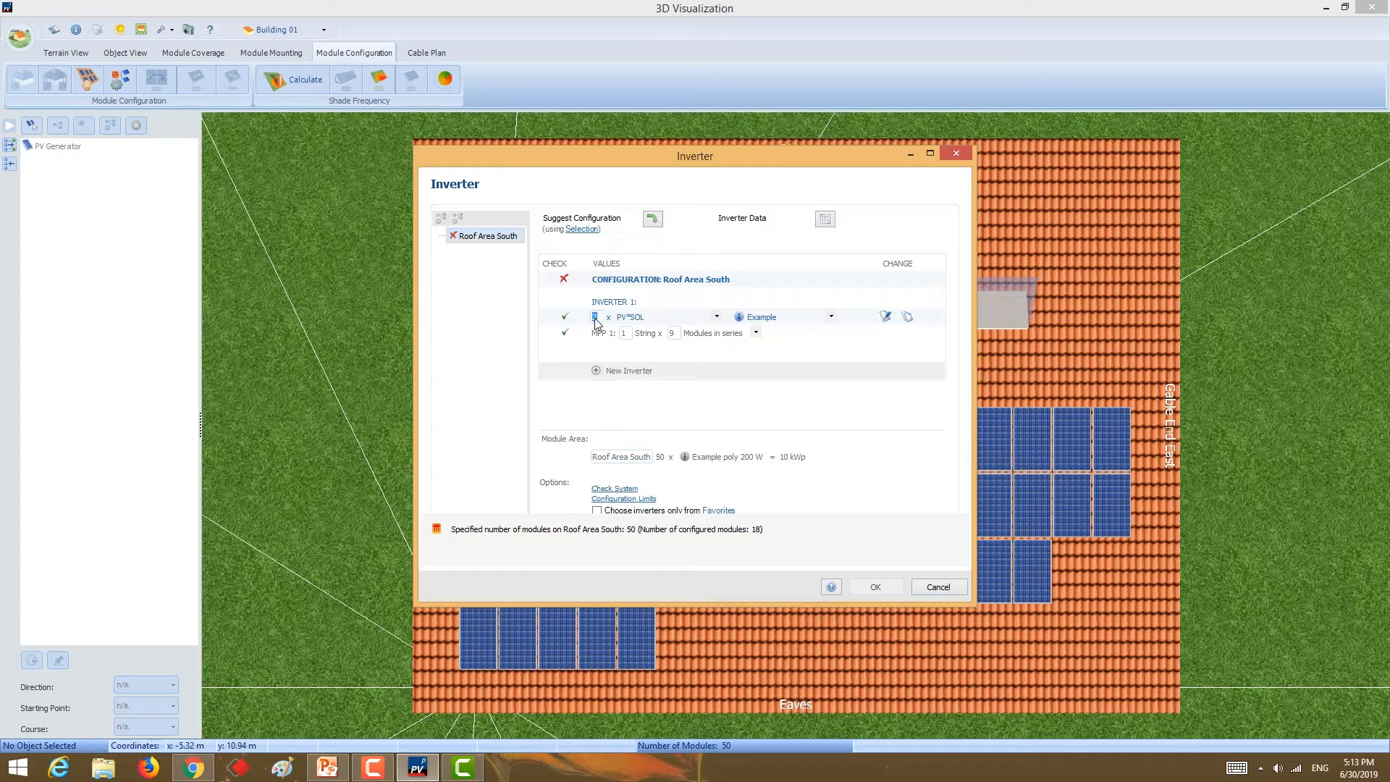
text(1)
click(788, 321)
click(831, 316)
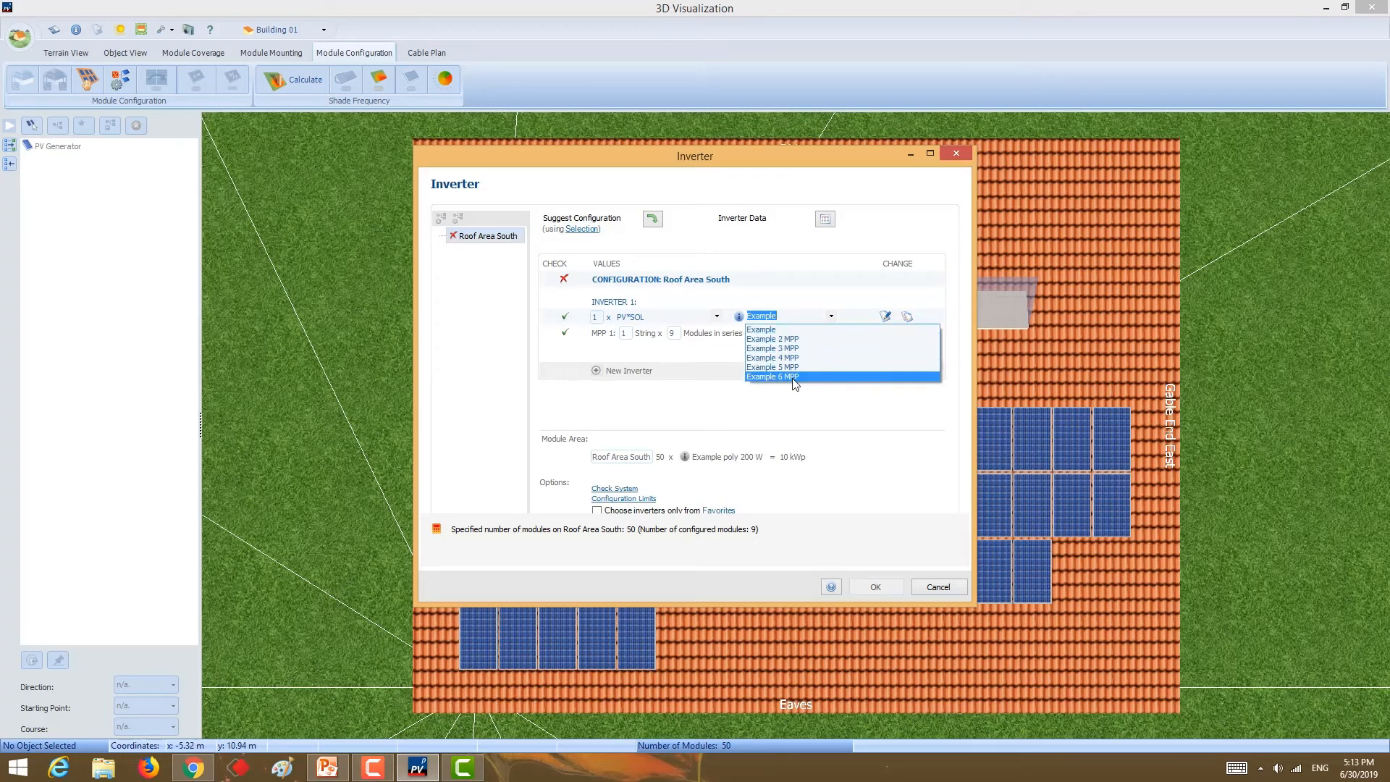
click(716, 359)
- Set Inverter 1 to the manufacturer SMA America, Inc. and the model Sunny Boy 10000TLUS-12 (240V)
click(657, 318)
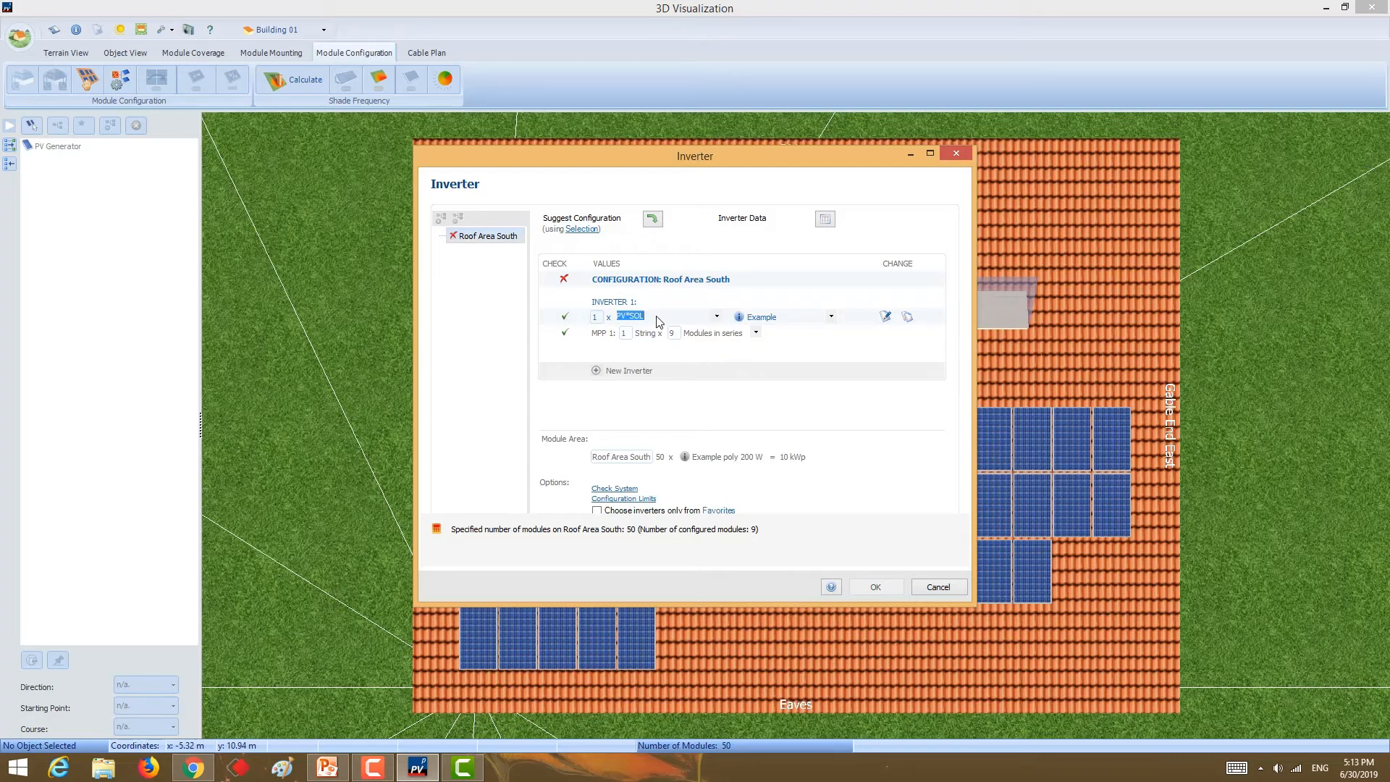
text(sma)
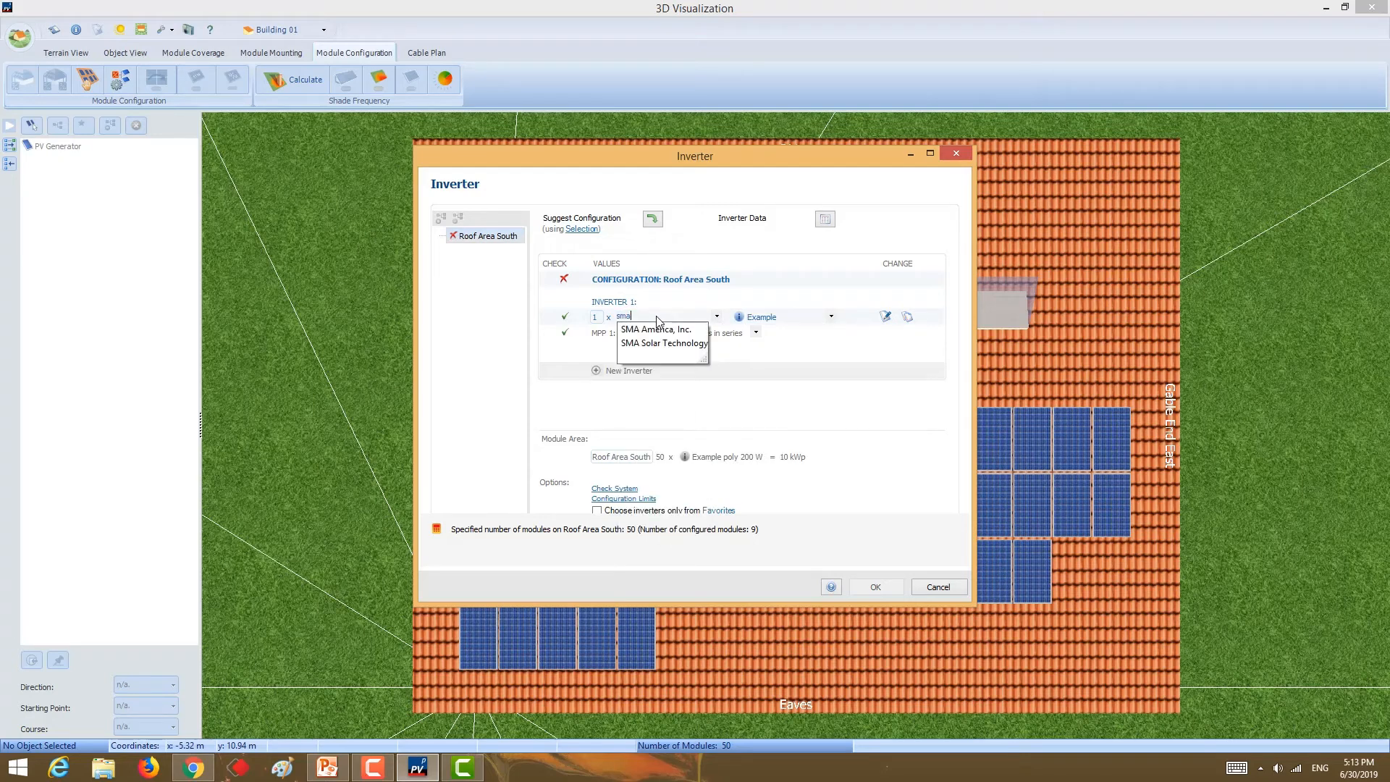
click(659, 329)
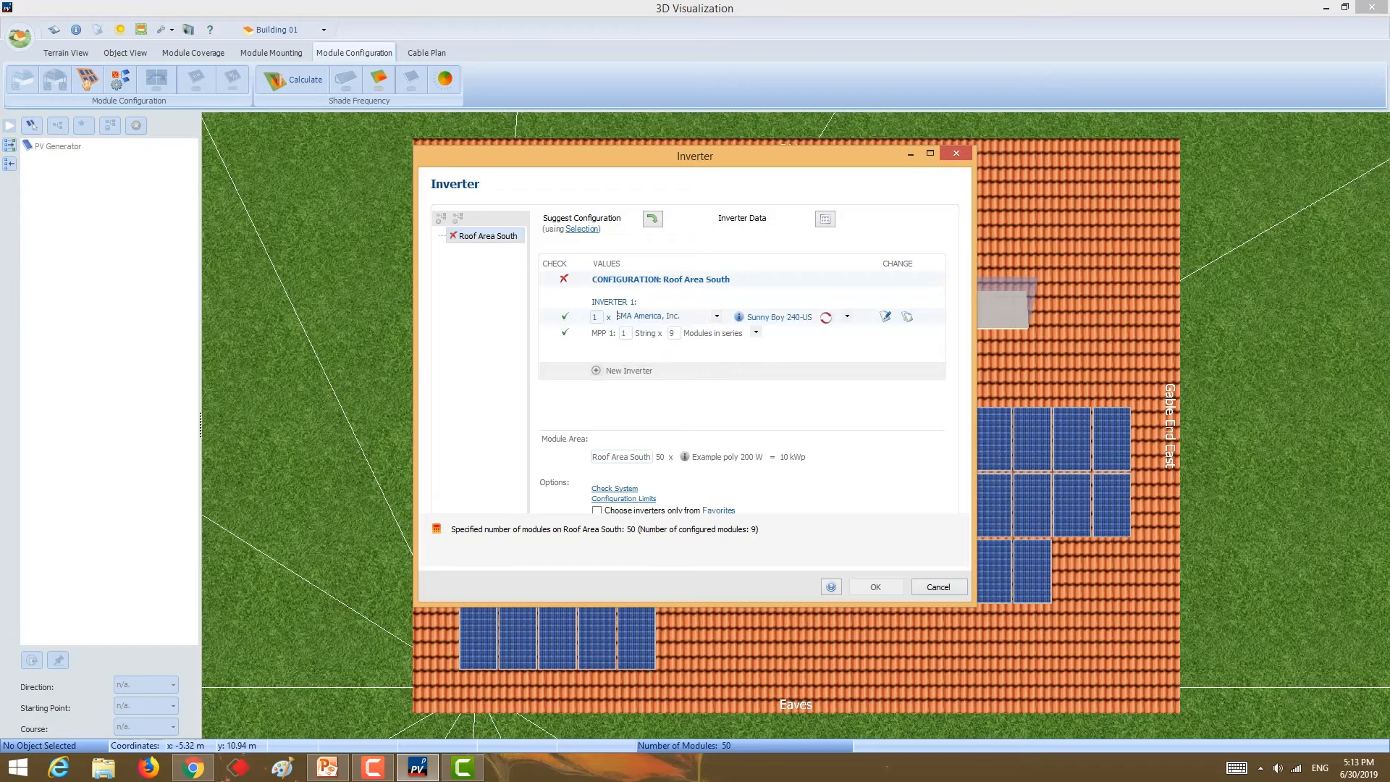
click(827, 319)
click(847, 316)
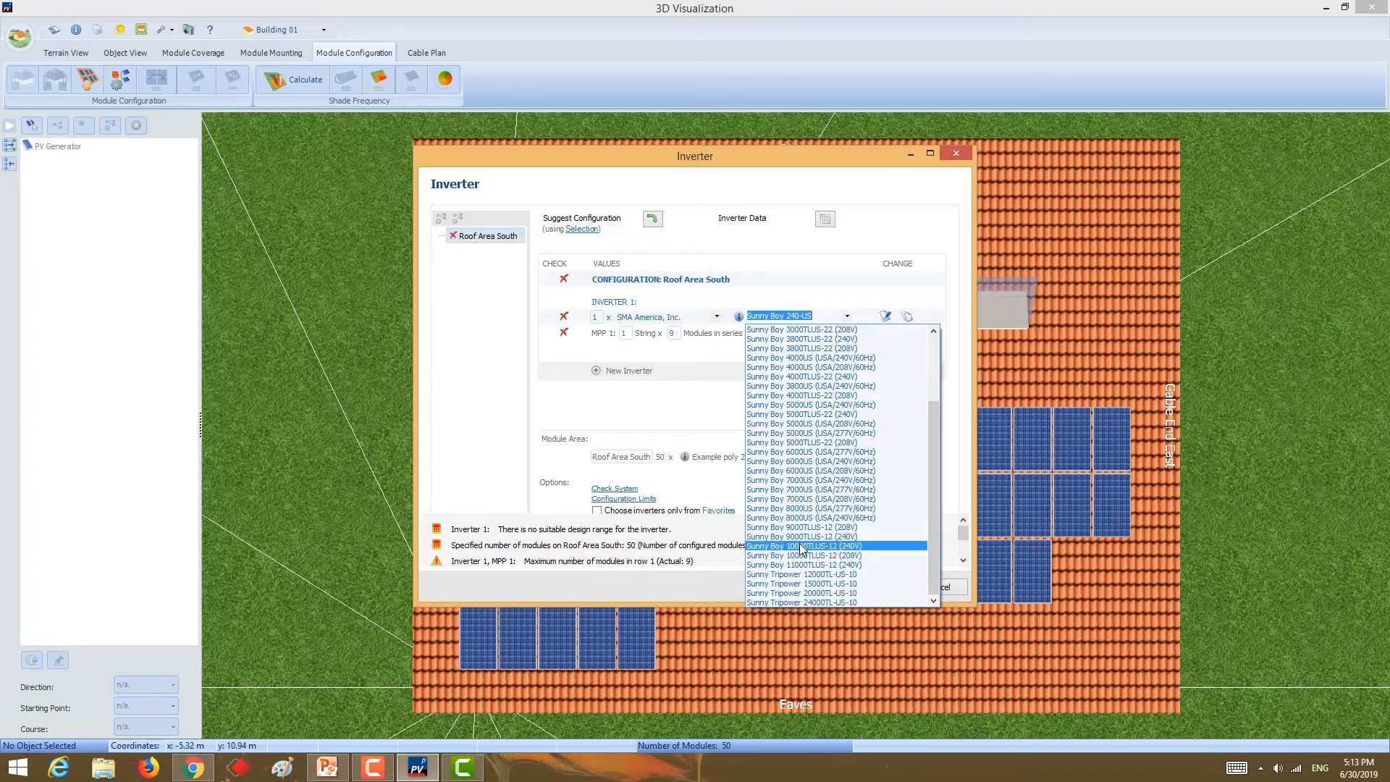
click(801, 546)
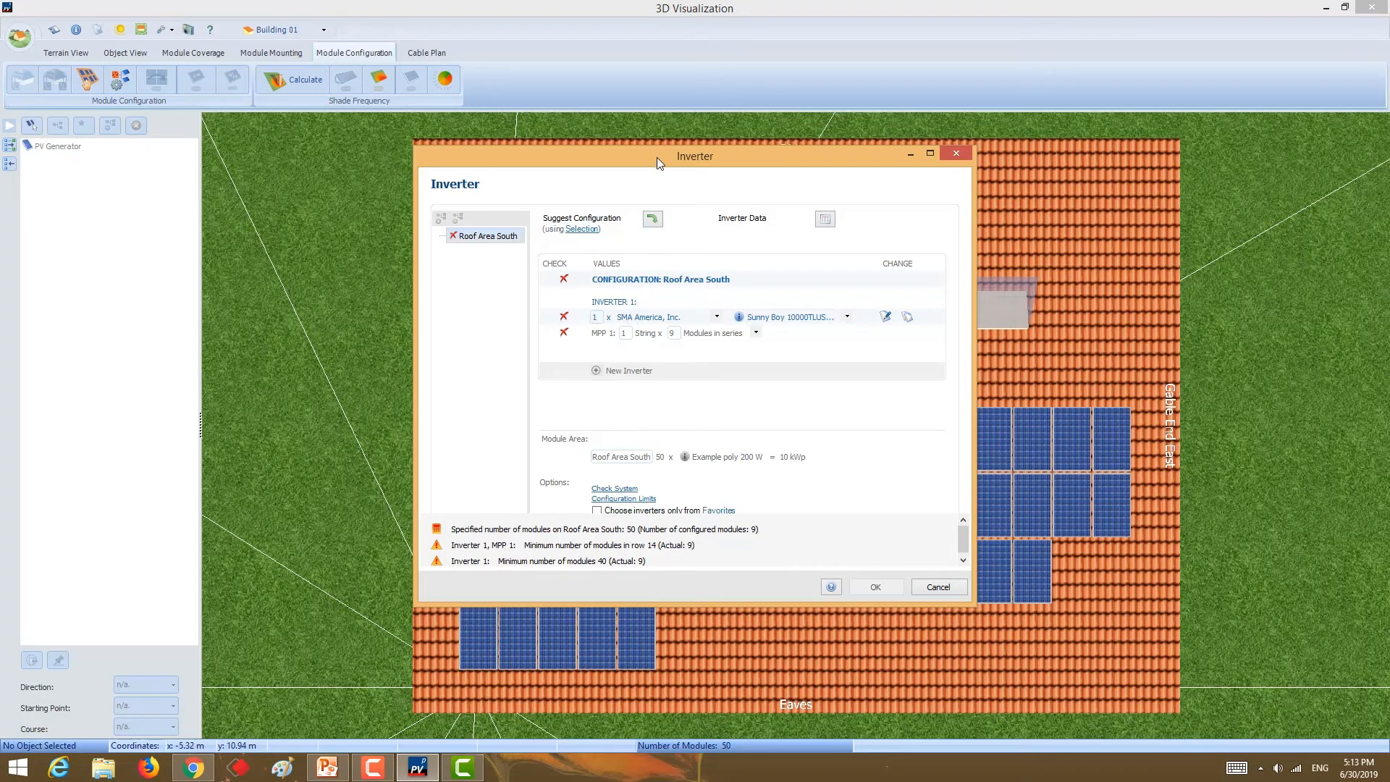
- Calculate possible inverter configurations for the south roof and examine the SMA America, Inc. models in the inverter database
drag(657, 155, 549, 81)
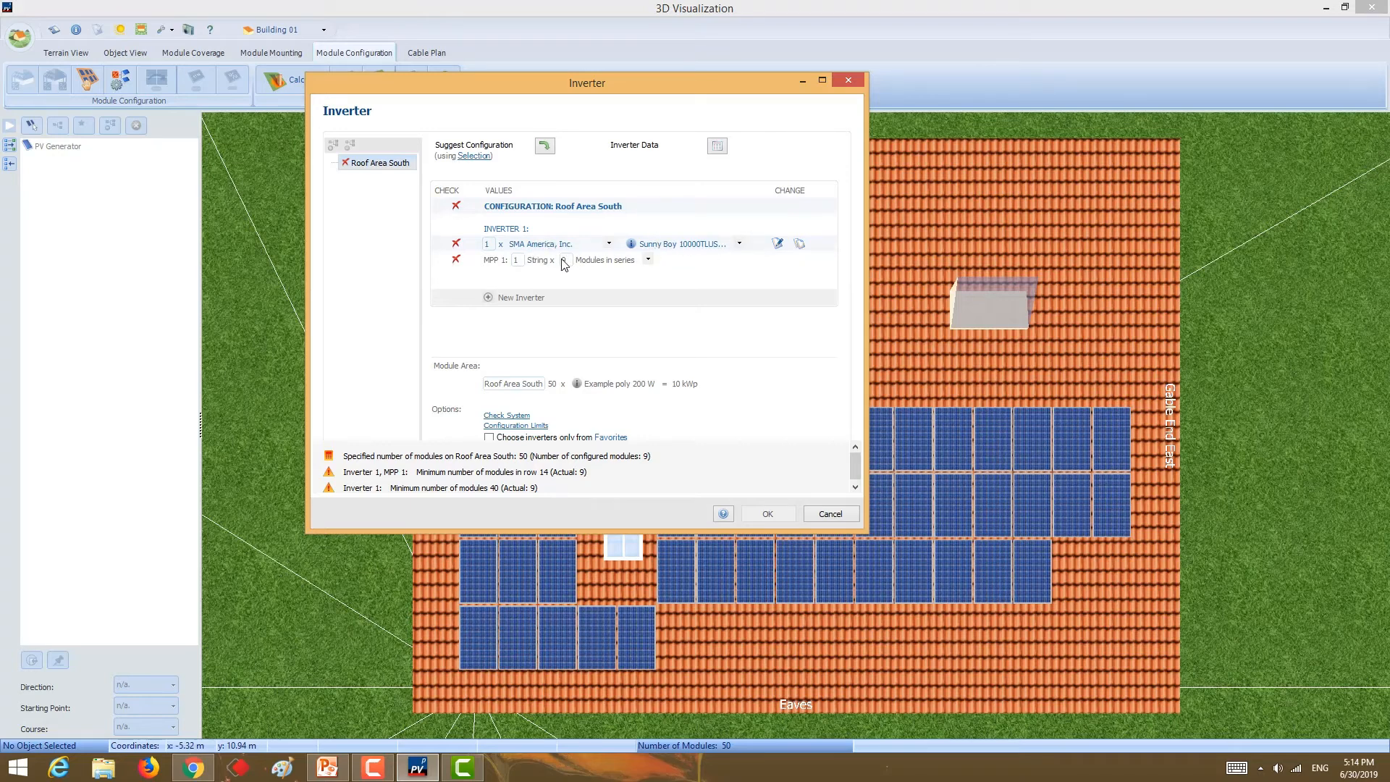
click(716, 146)
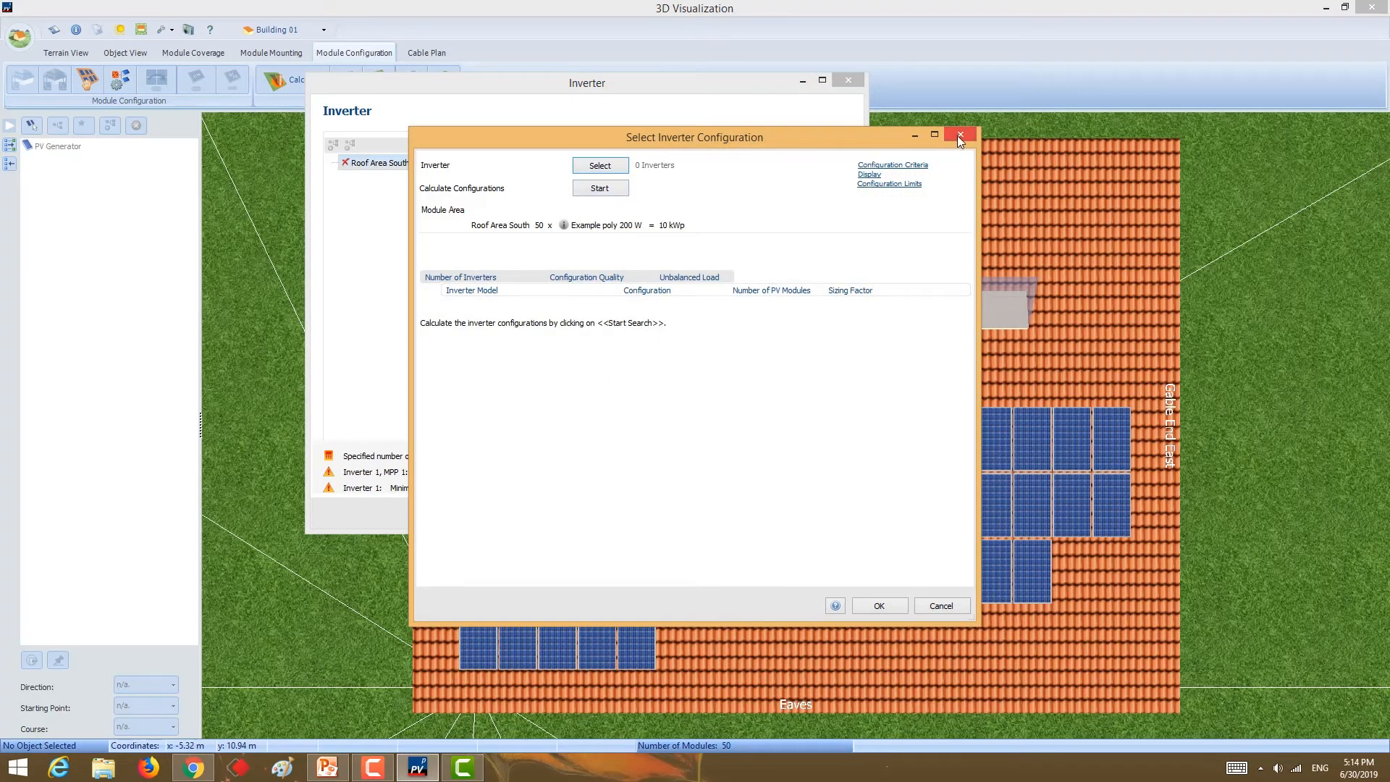
click(584, 194)
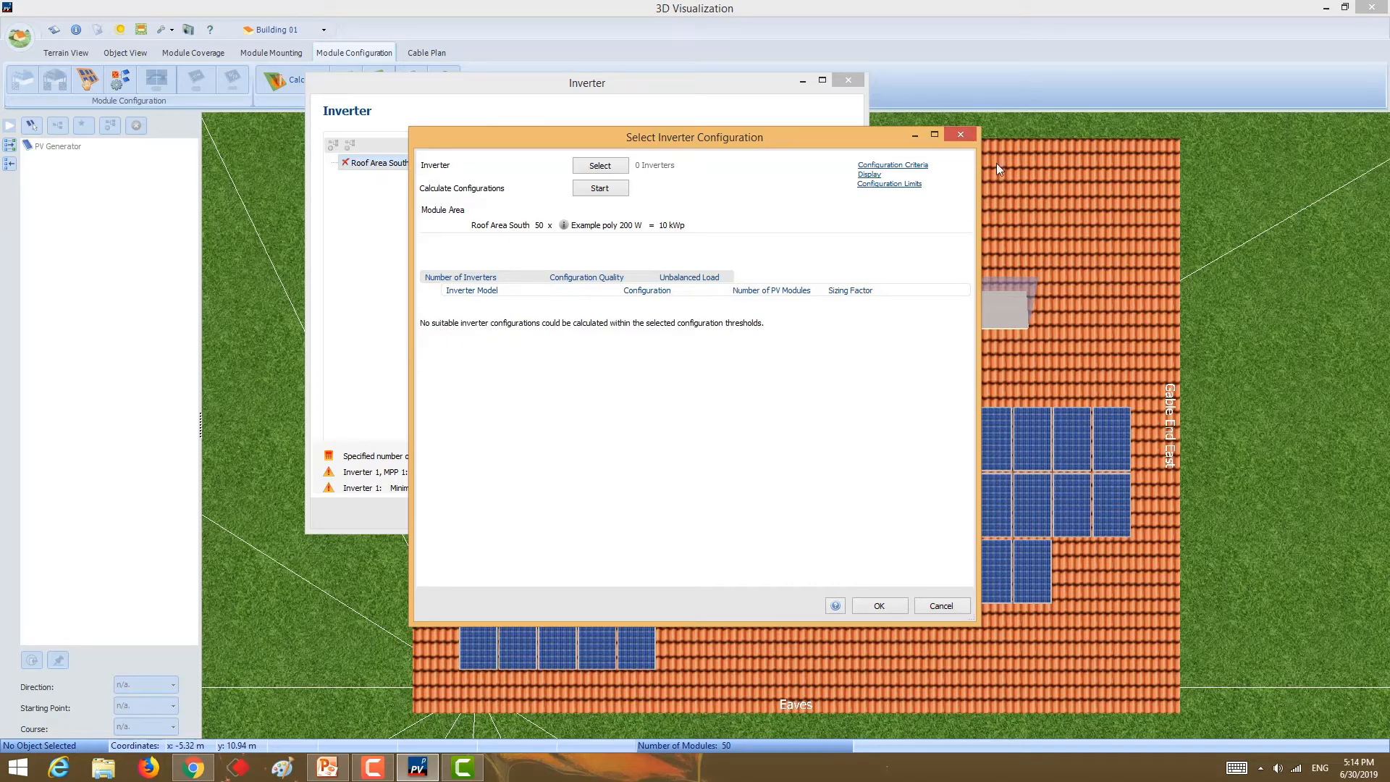
click(959, 136)
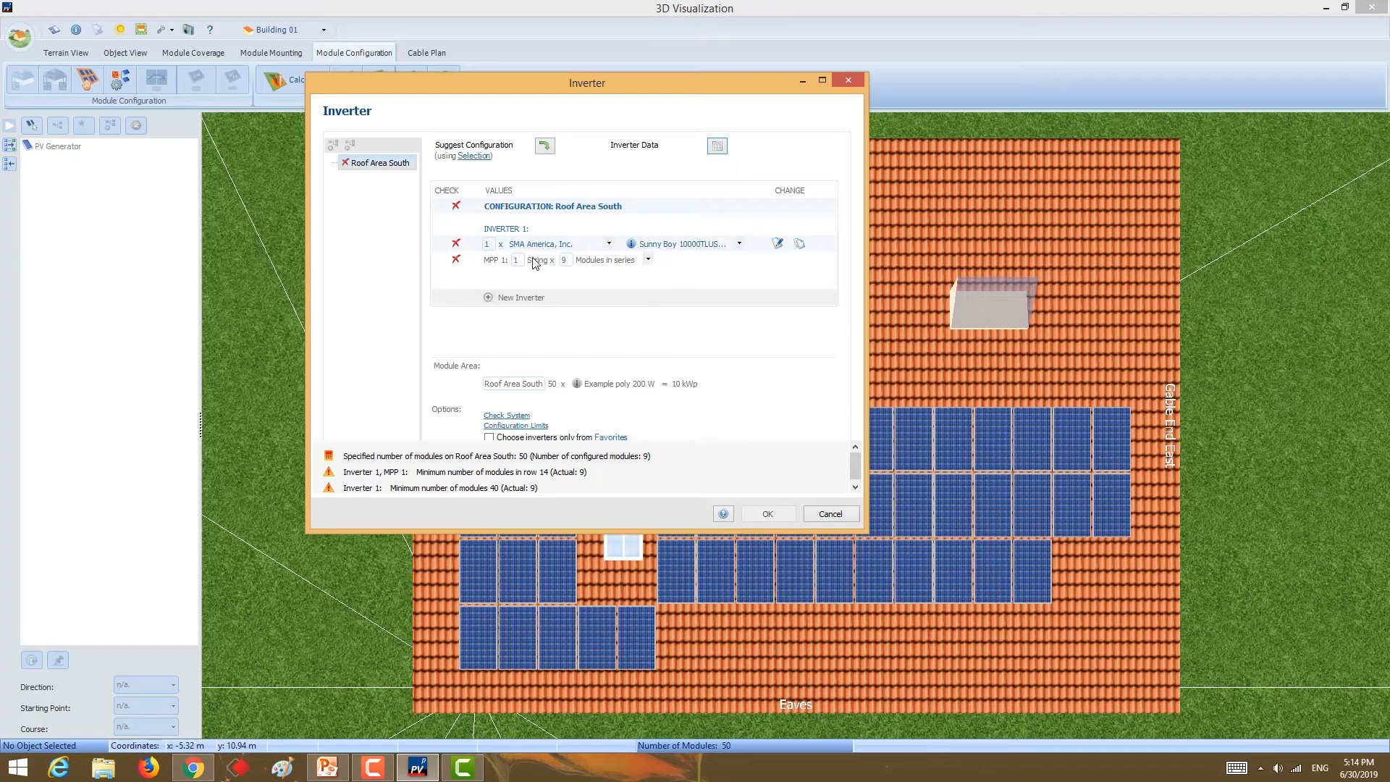
click(778, 245)
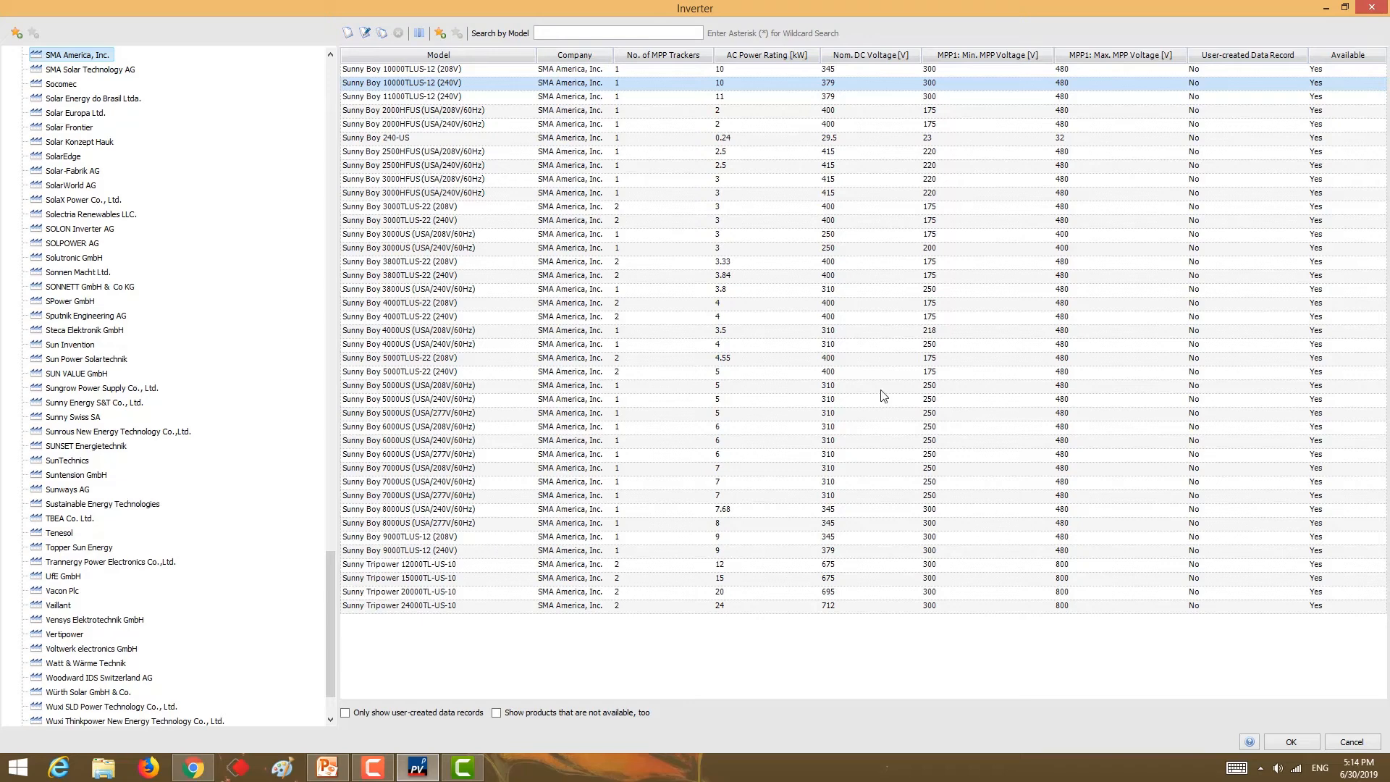
click(1383, 11)
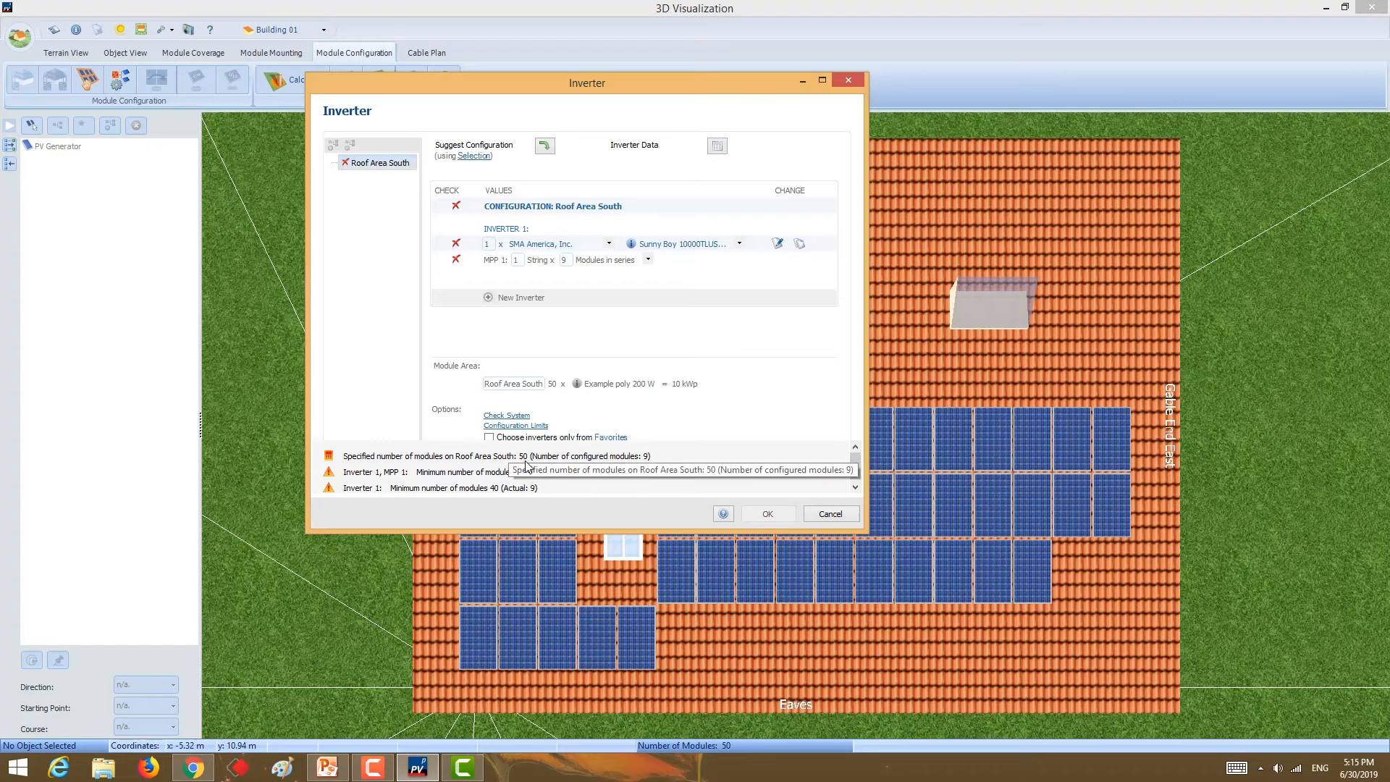
- Try 3 strings of 15 modules in series on MPP 1, and 5 strings of 10 as an alternative
double_click(517, 260)
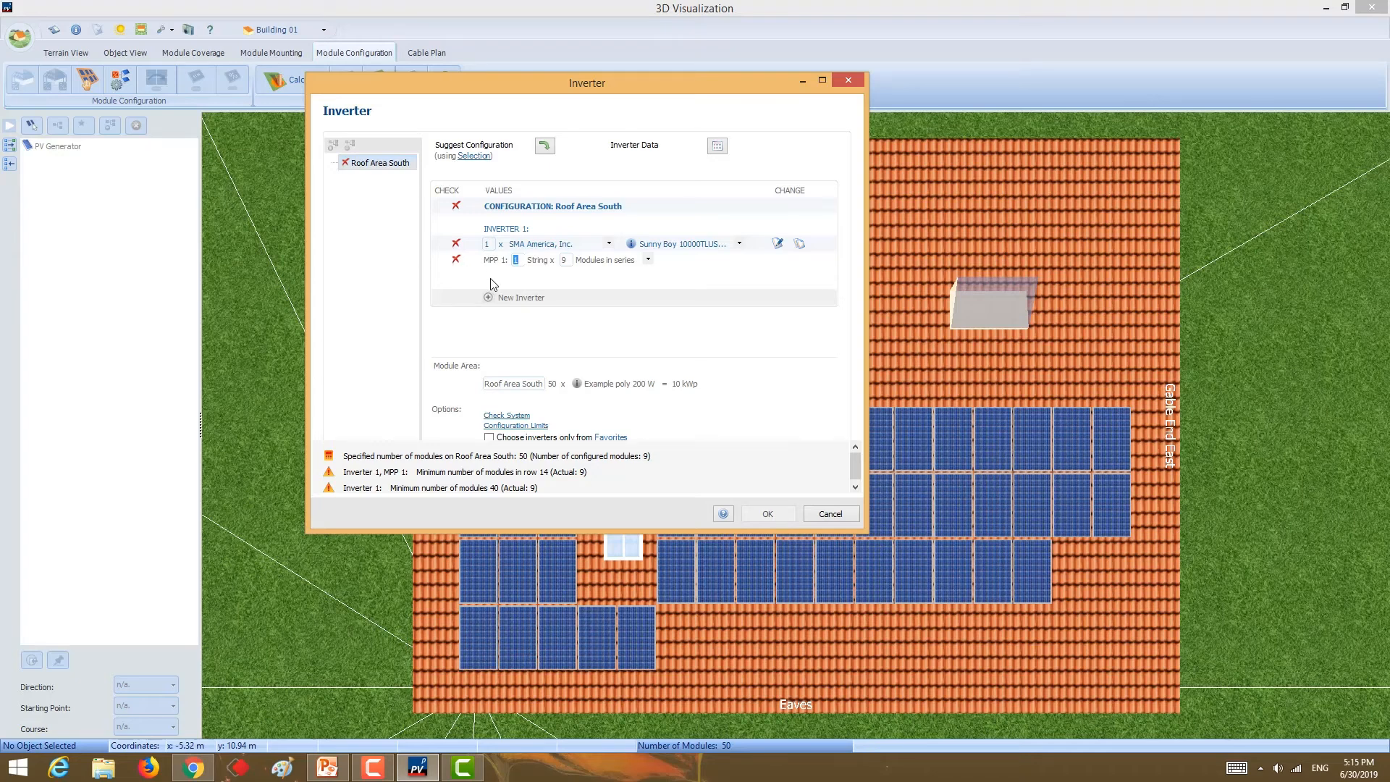
text(3)
double_click(565, 260)
text(15)
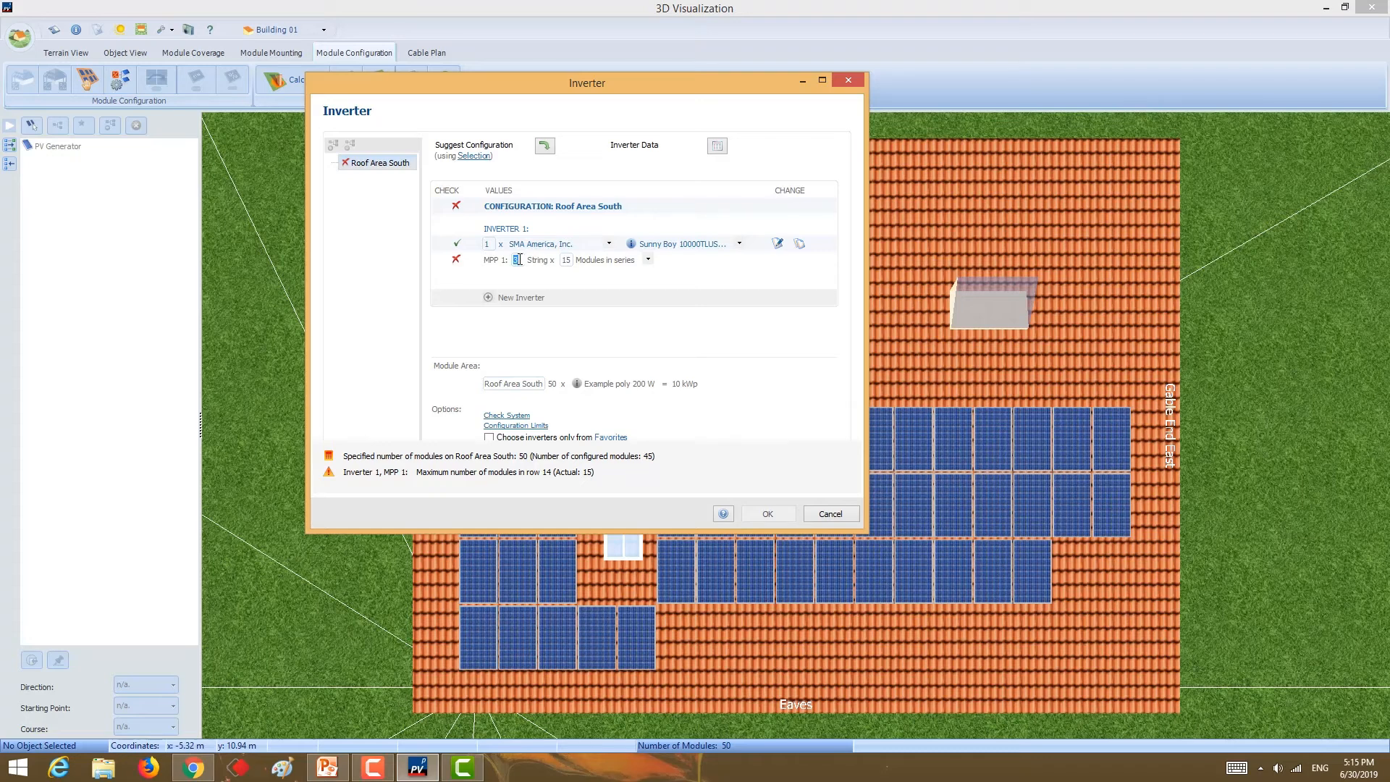
text(5)
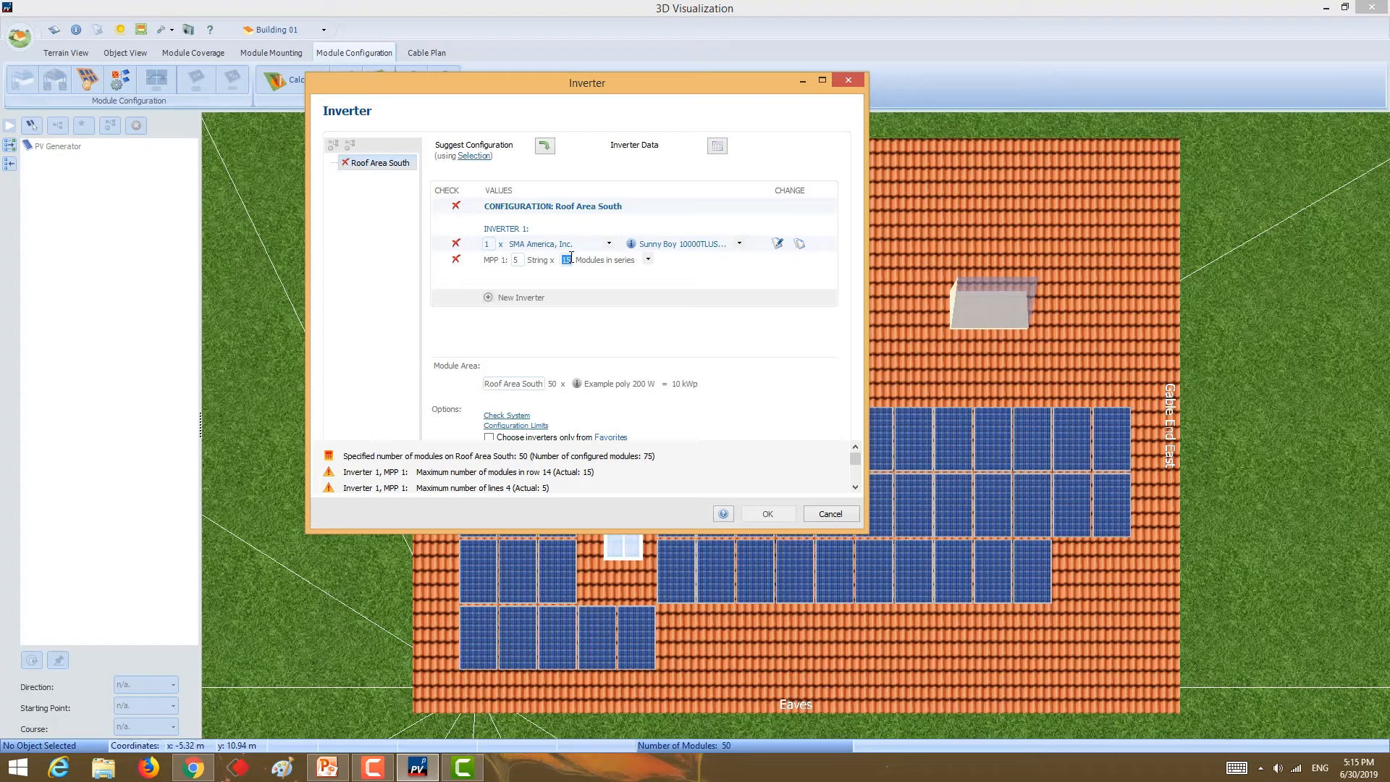
text(10)
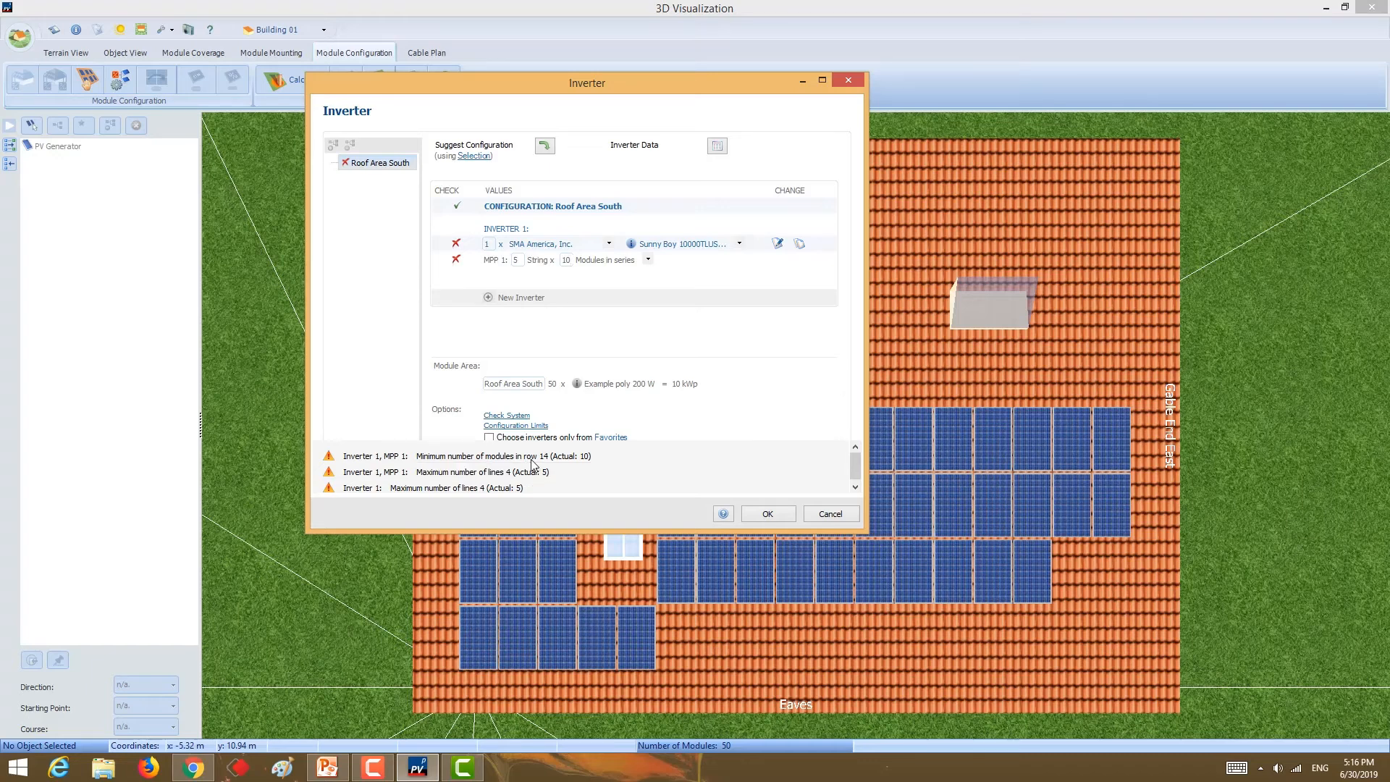
- Try 3 strings of 20 modules in series on MPP 1
double_click(568, 264)
text(20)
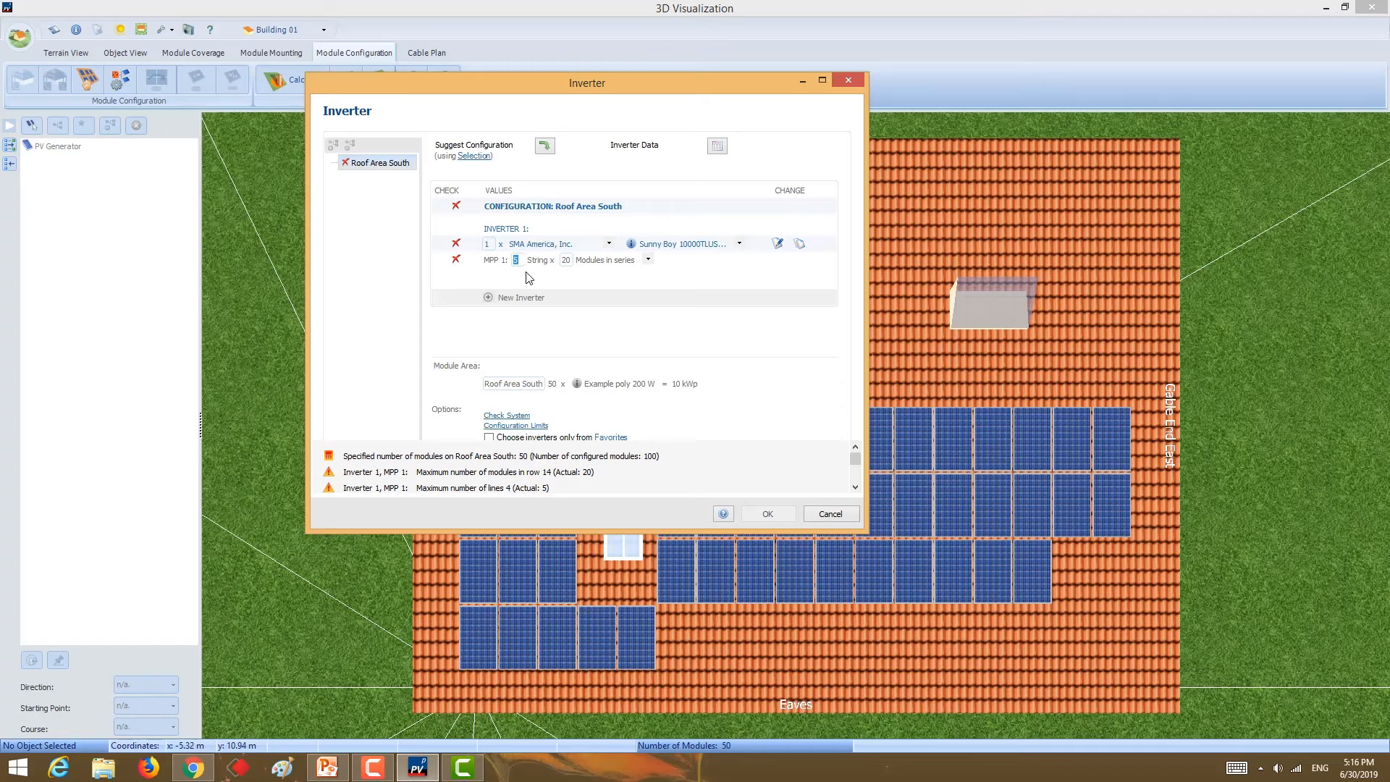
text(3)
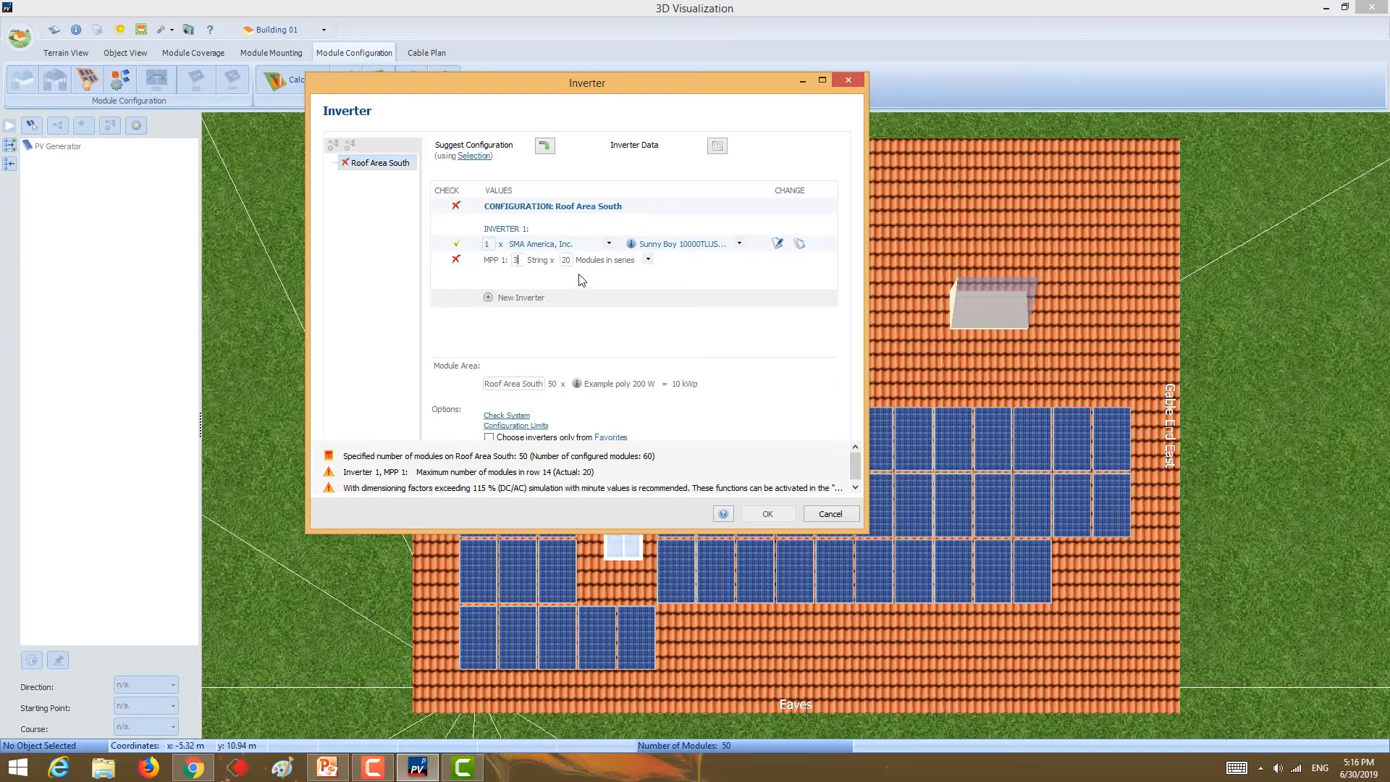
- Try the Sunny Boy 10000TLUS-12 (208V) and 11000TLUS-12 (240V), and settle on the Sunny Tripower 12000TL-US-10 for Inverter 1
click(739, 243)
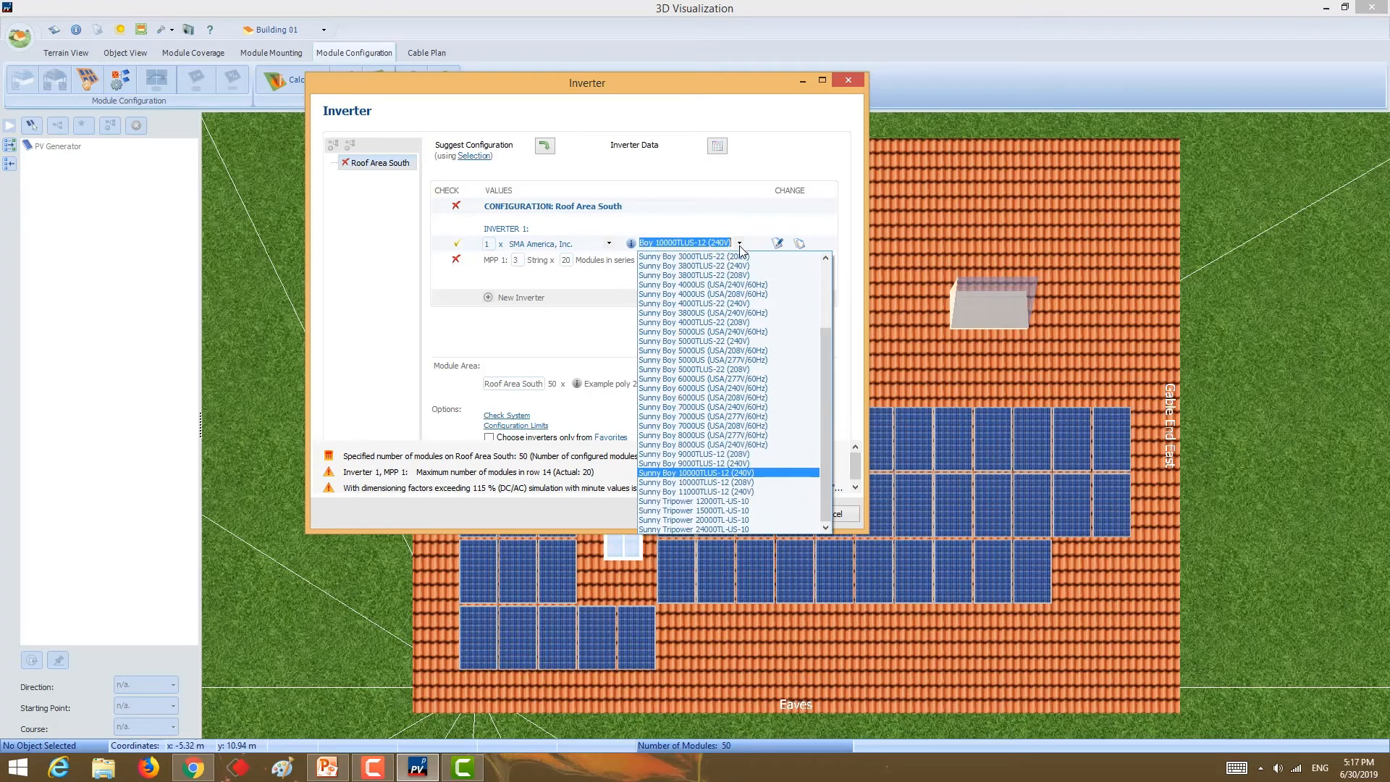
click(731, 484)
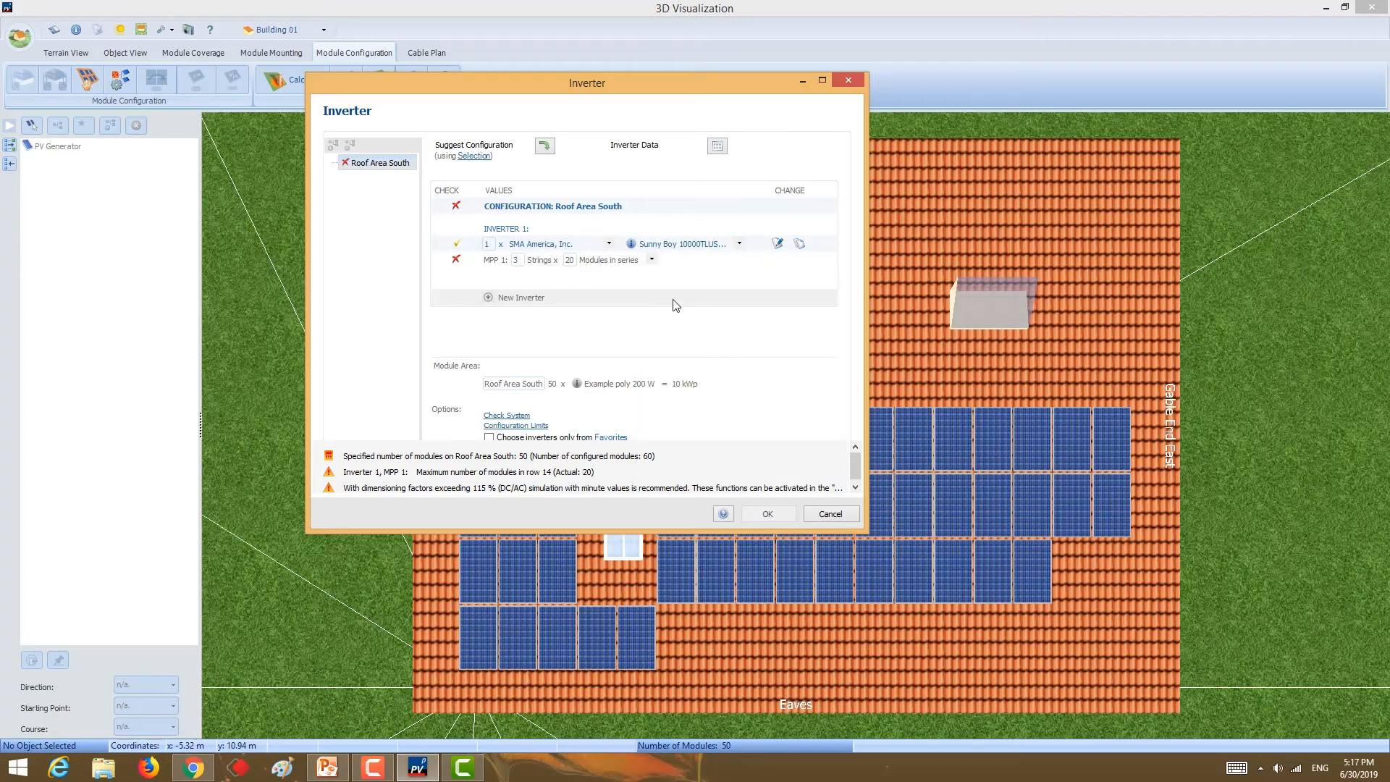
click(739, 243)
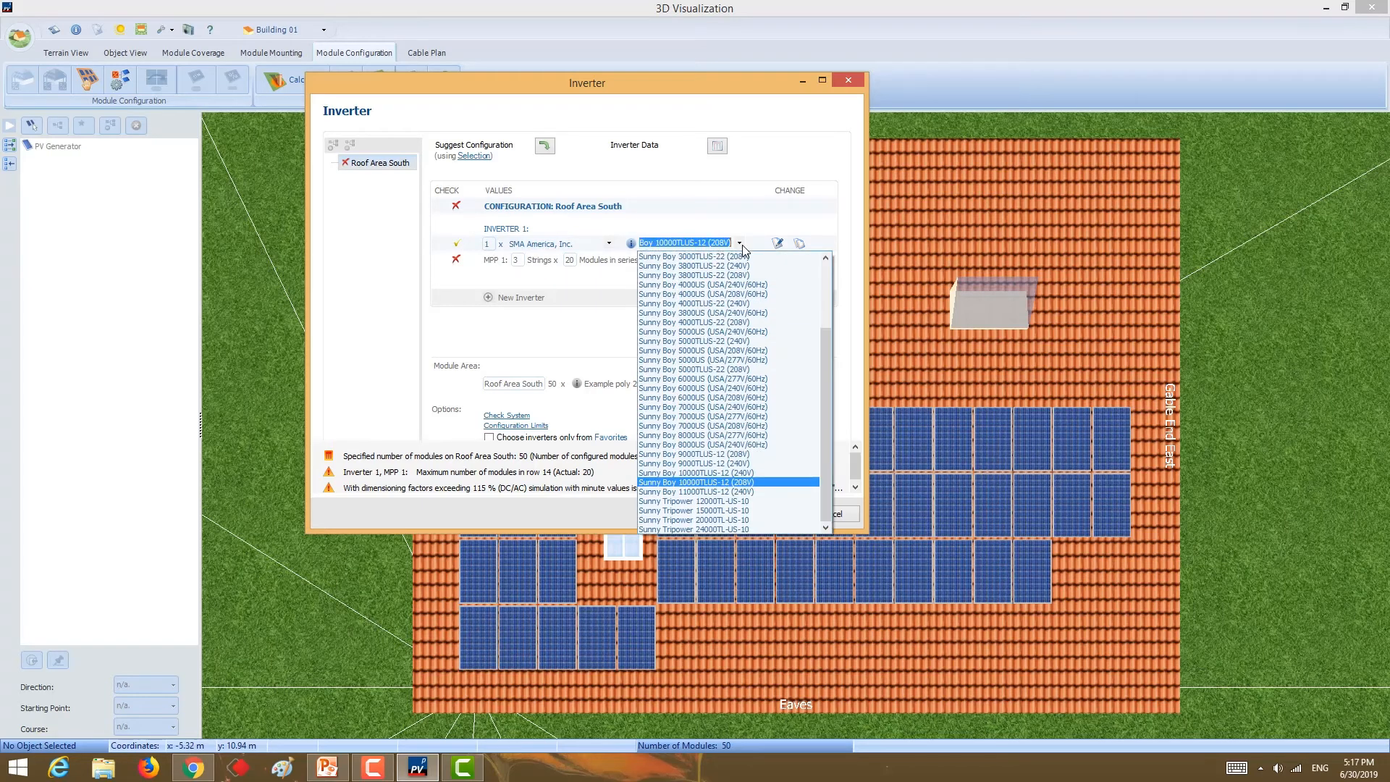
click(731, 492)
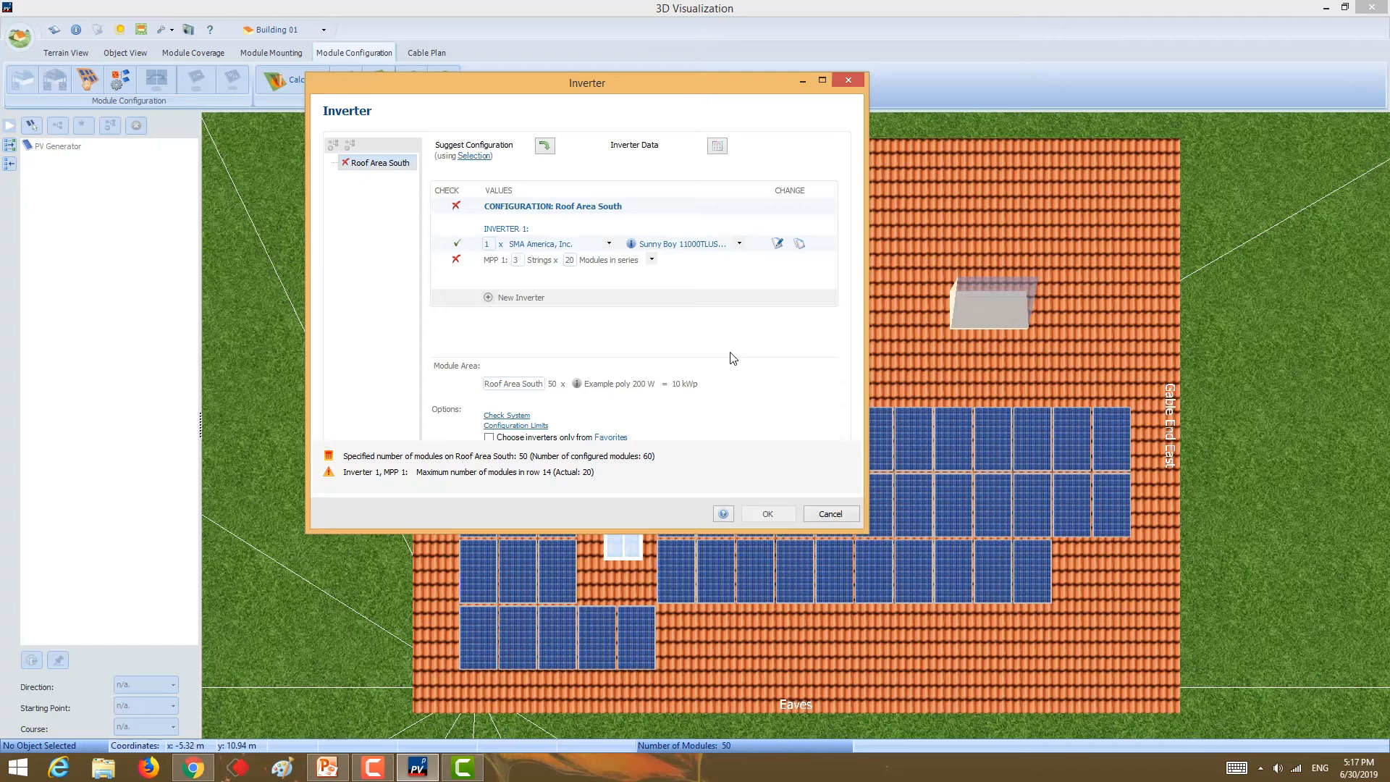
click(739, 243)
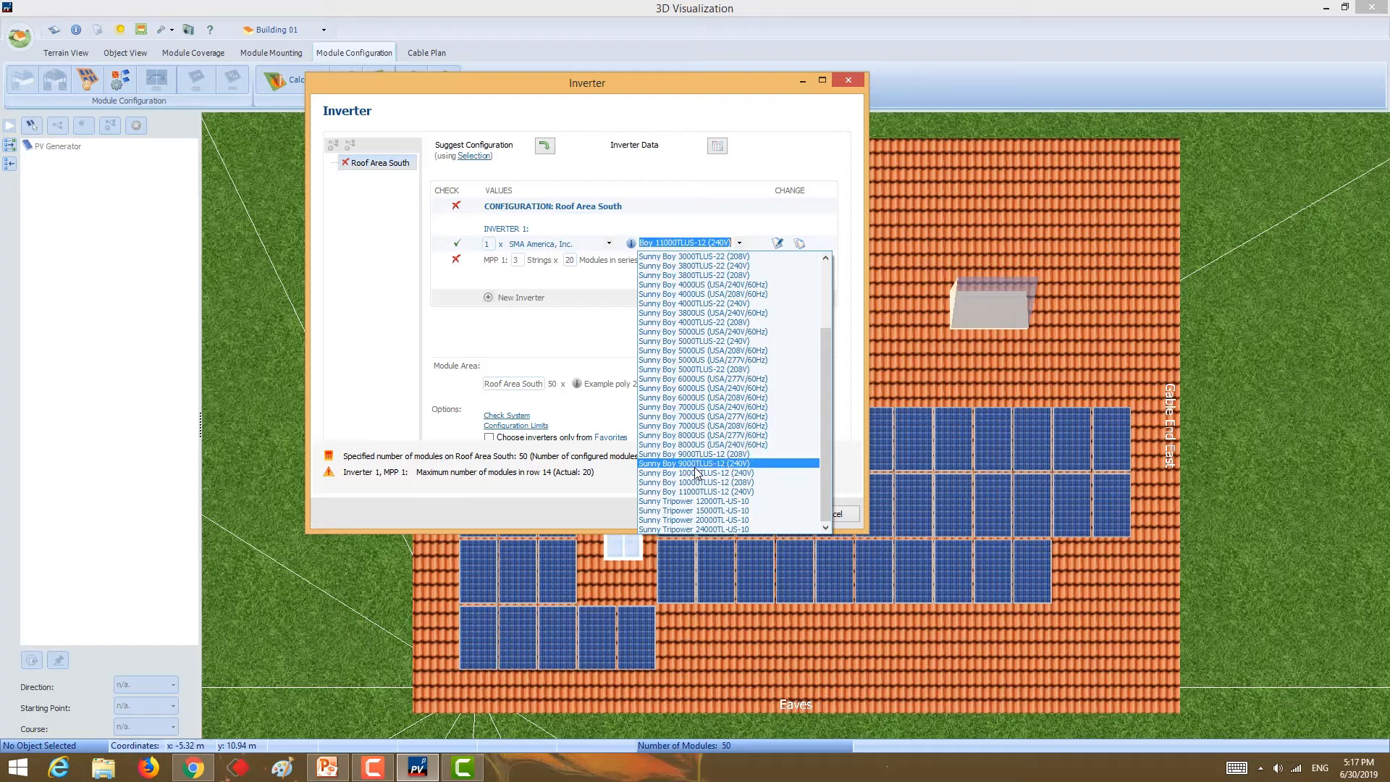
click(700, 501)
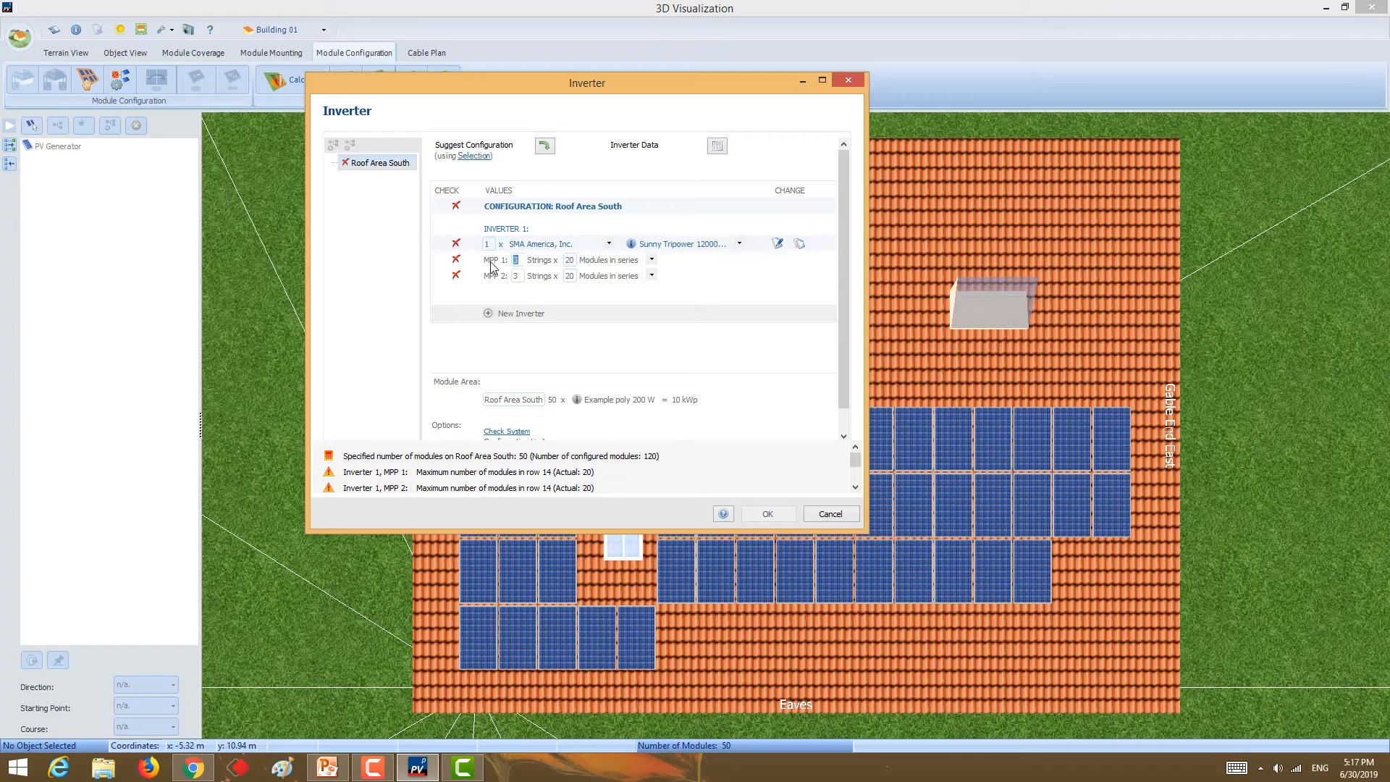
- Set MPP 1 to 14 modules in series per string and MPP 2 to 1 string of 8 modules
click(570, 260)
text(14)
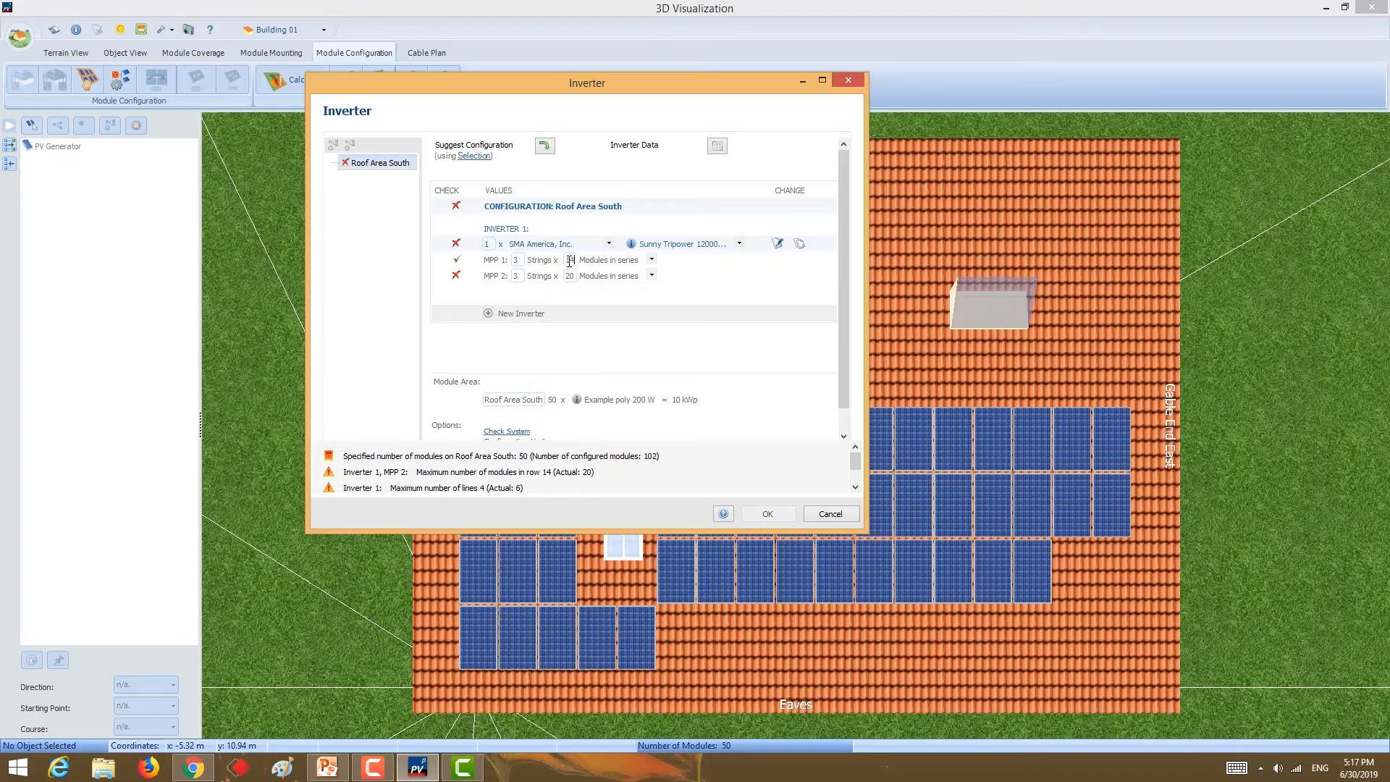
click(516, 275)
text(1)
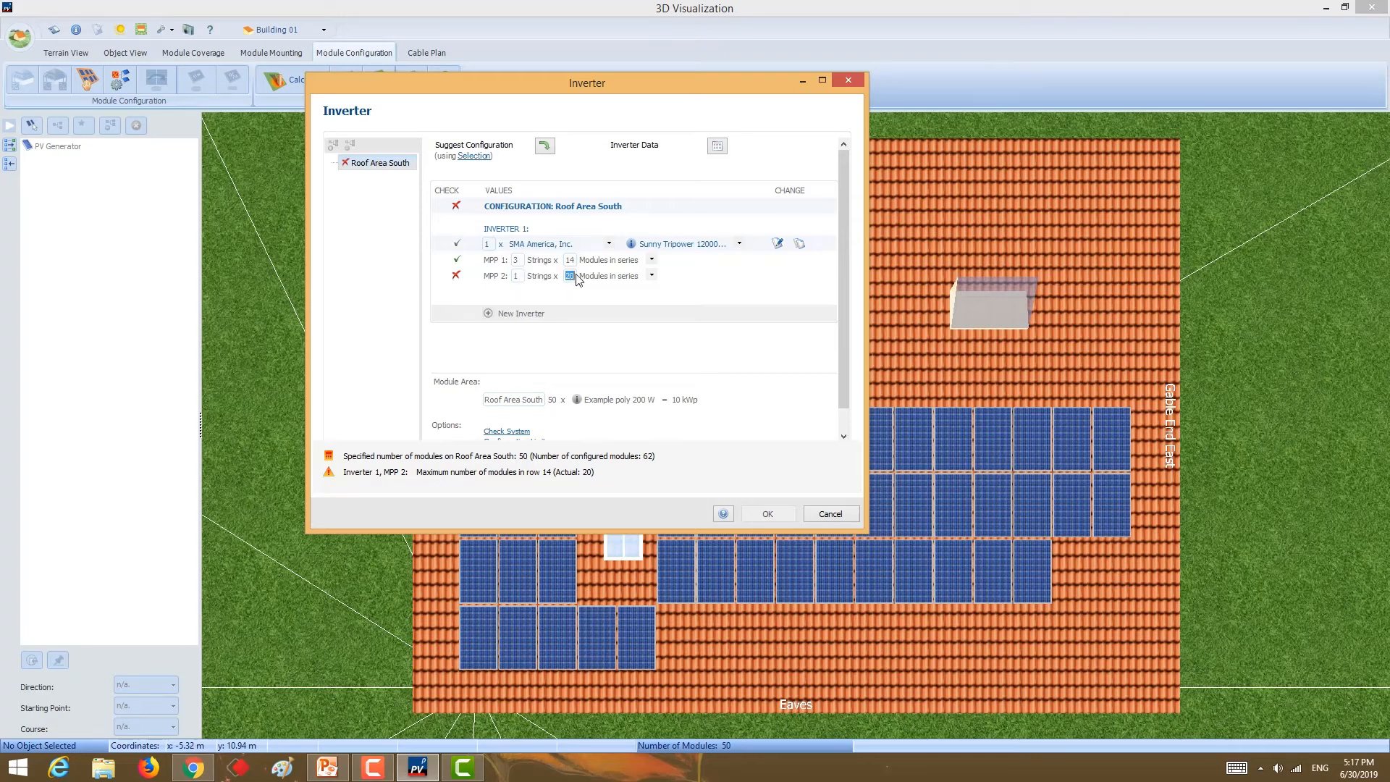
text(8)
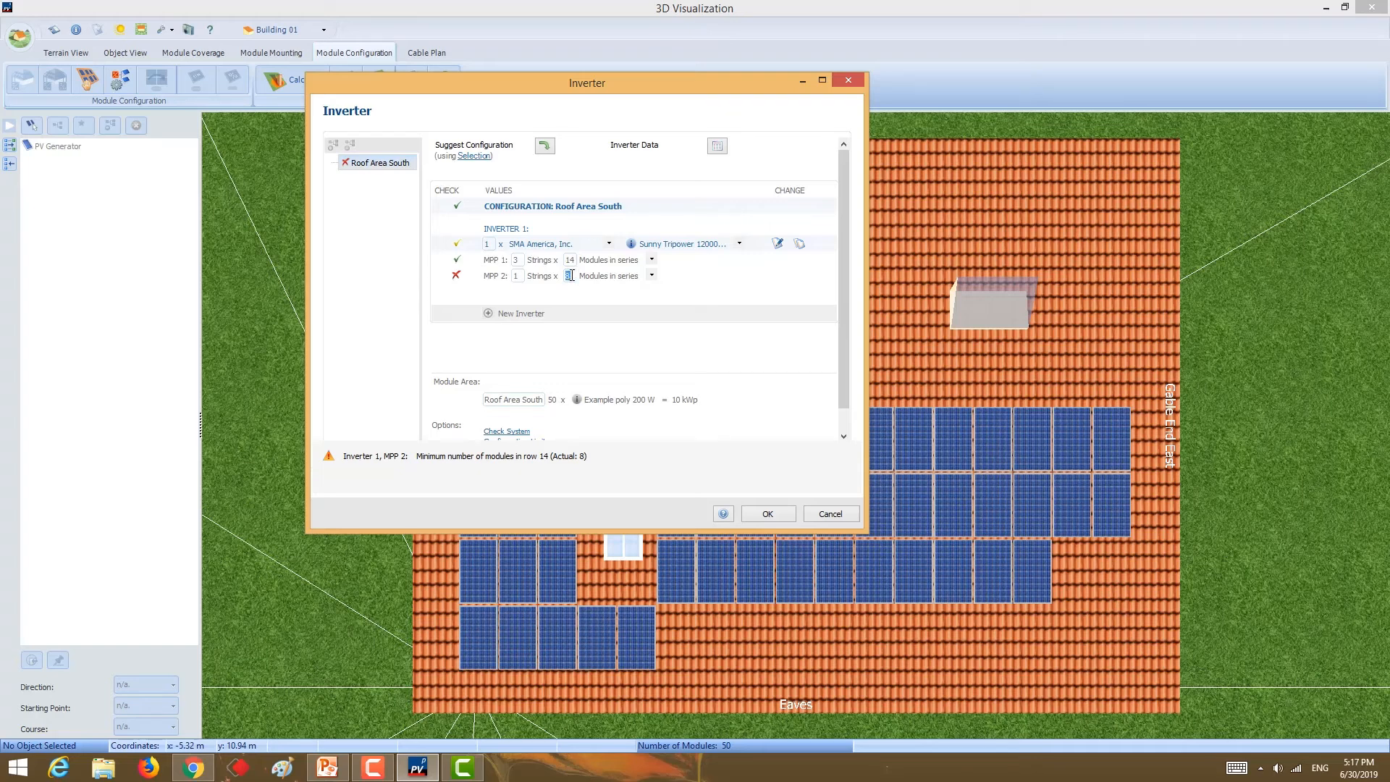
- Set MPP 1 to 2 strings of 18 modules in series
click(517, 260)
text(2)
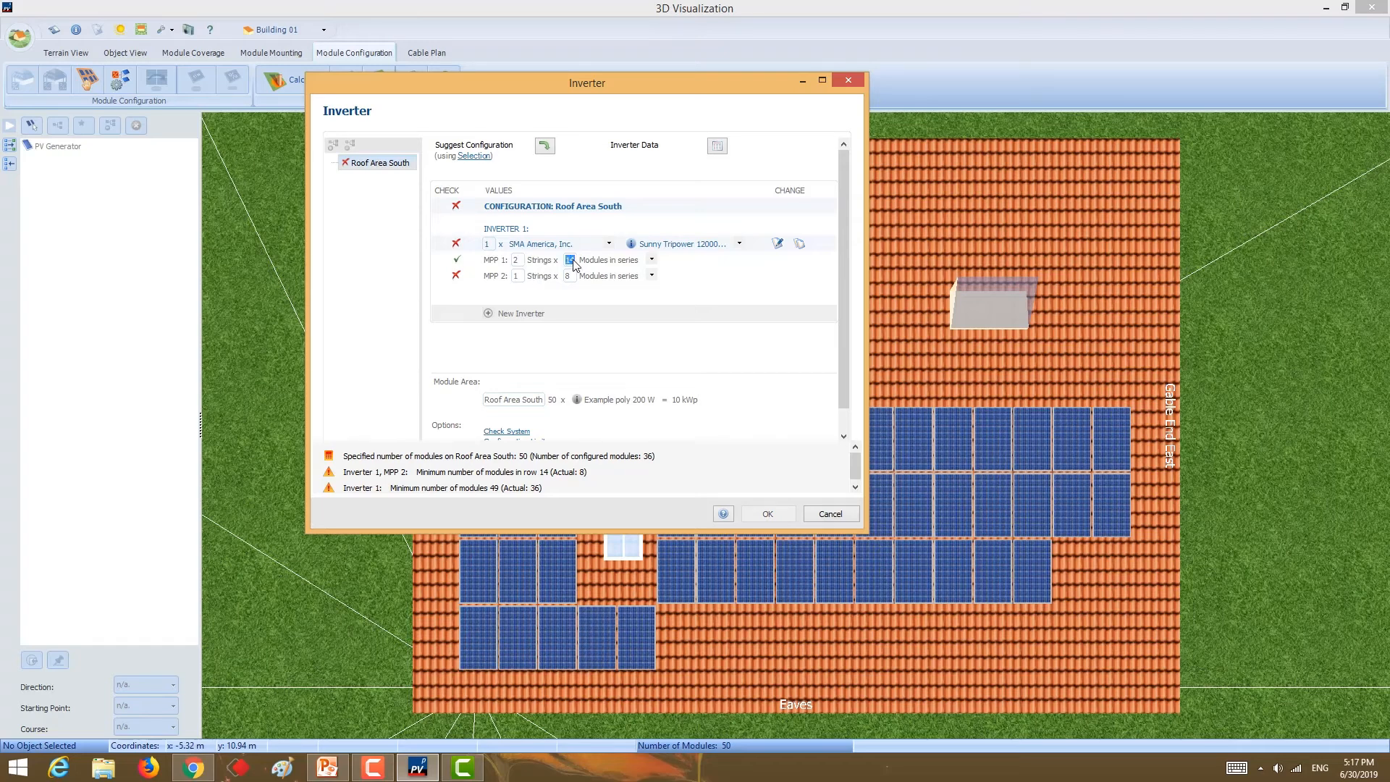
text(18)
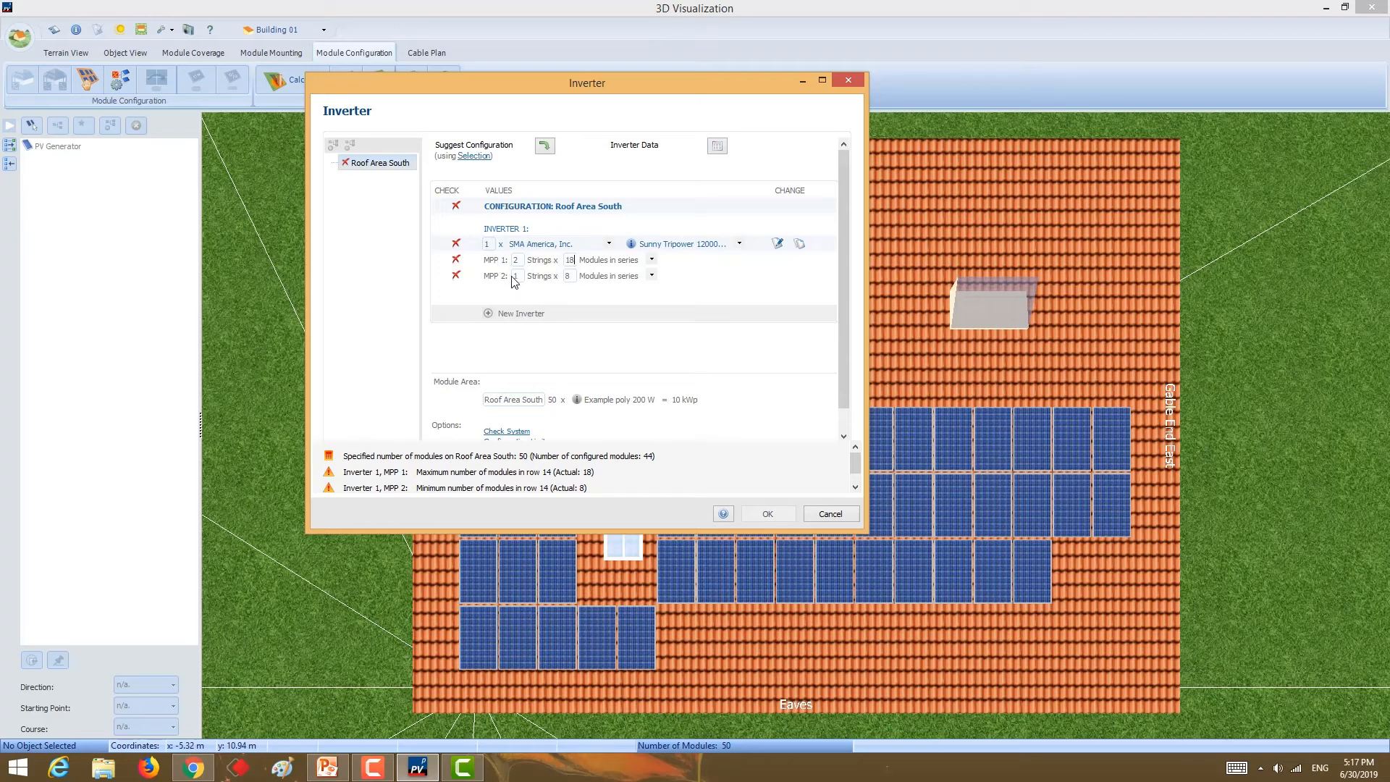
- Set MPP 2 to 14 modules in series, review the inverter's configuration check, and accept the configuration
text(14)
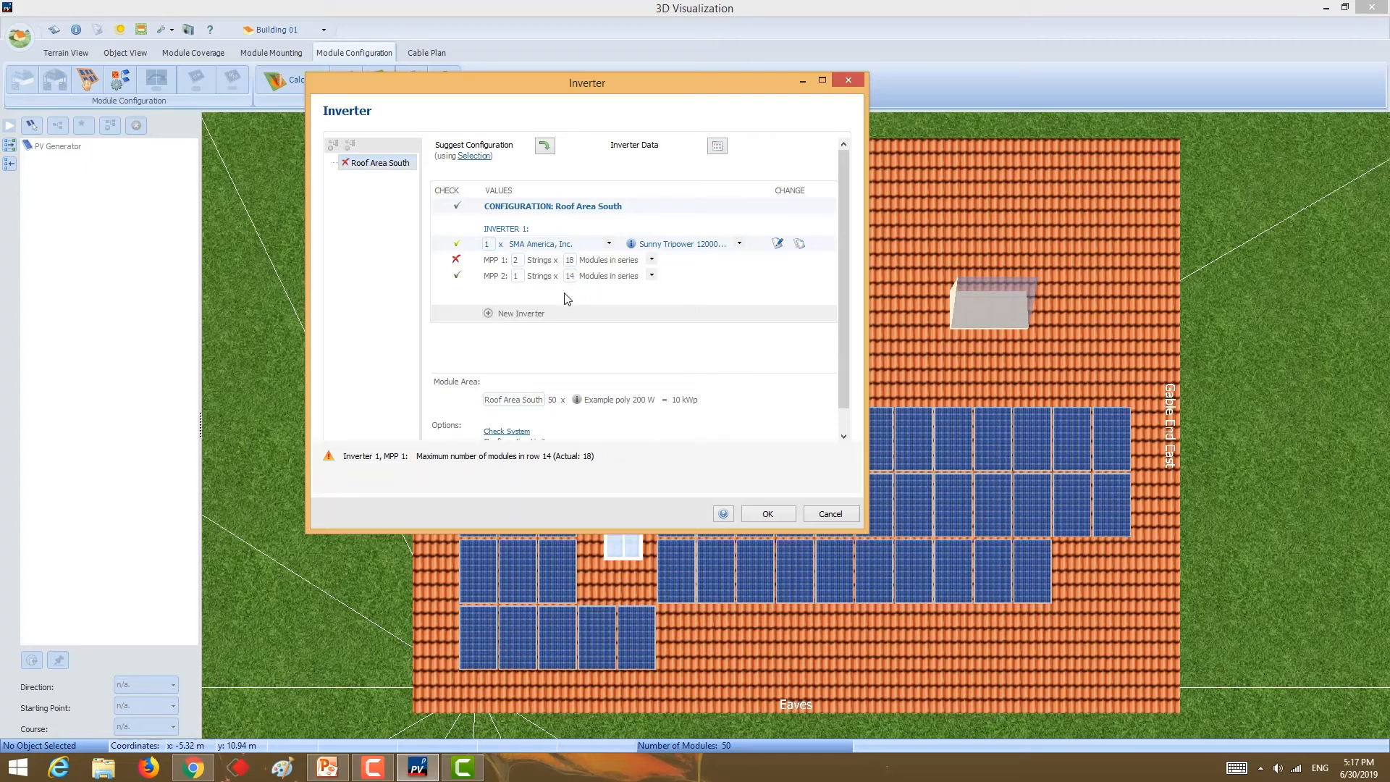
click(459, 259)
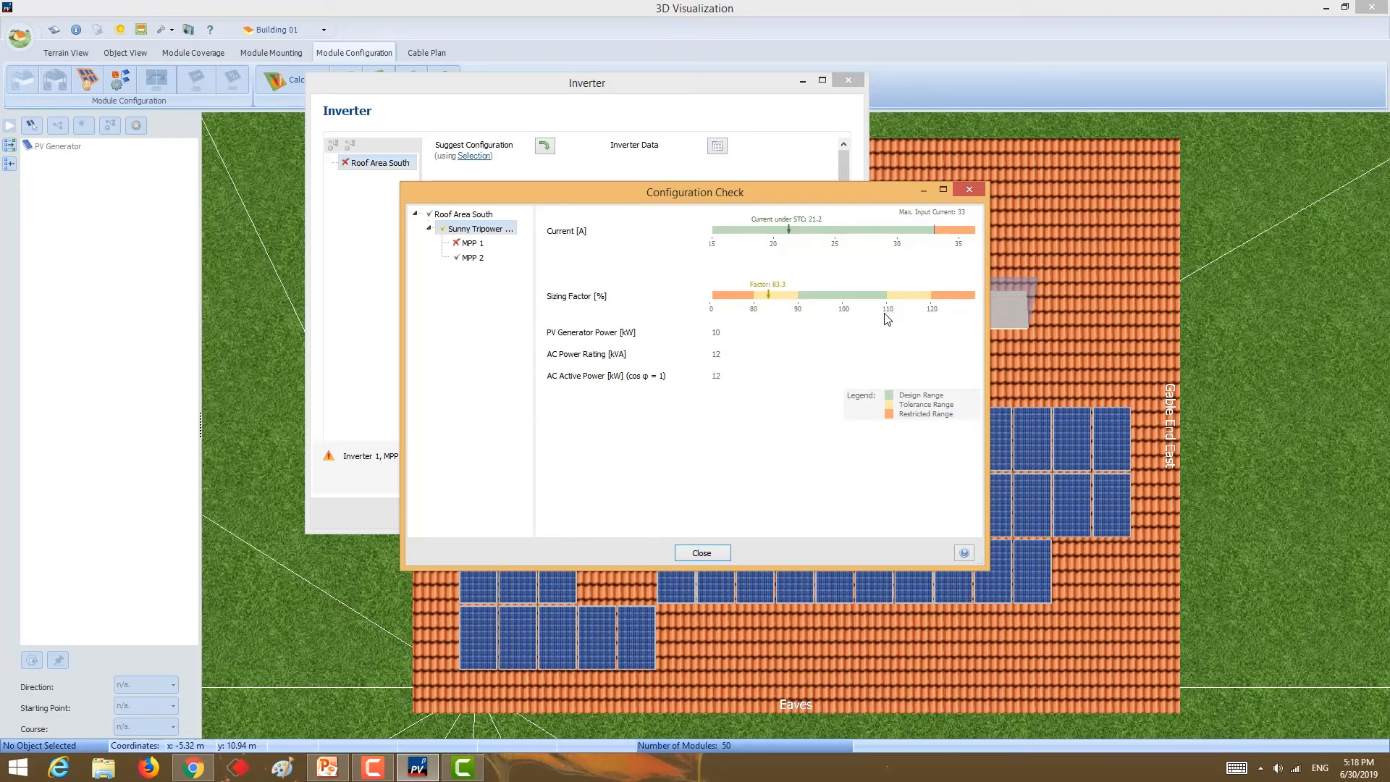
click(724, 553)
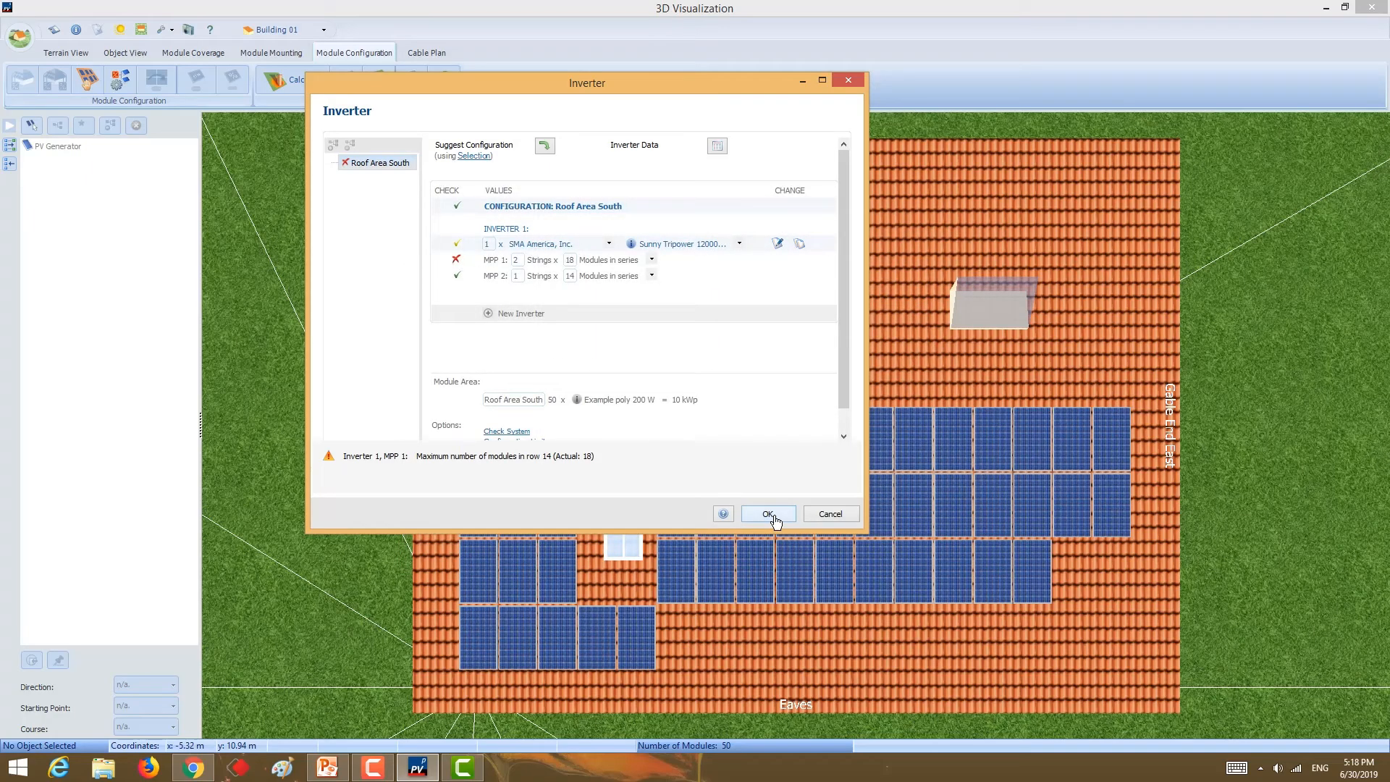
click(772, 515)
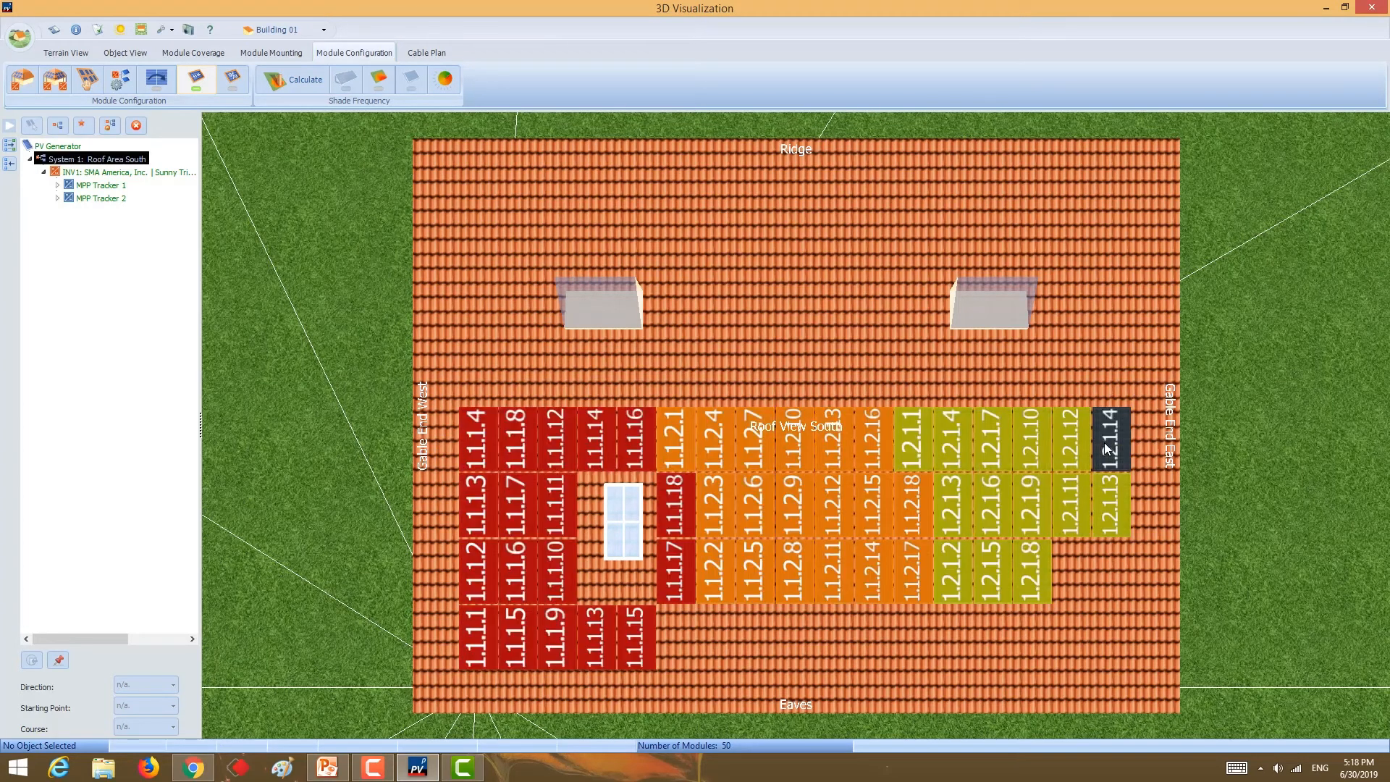
- Examine how the strings of MPP Tracker 1 and MPP Tracker 2 are laid out across the roof modules
click(96, 186)
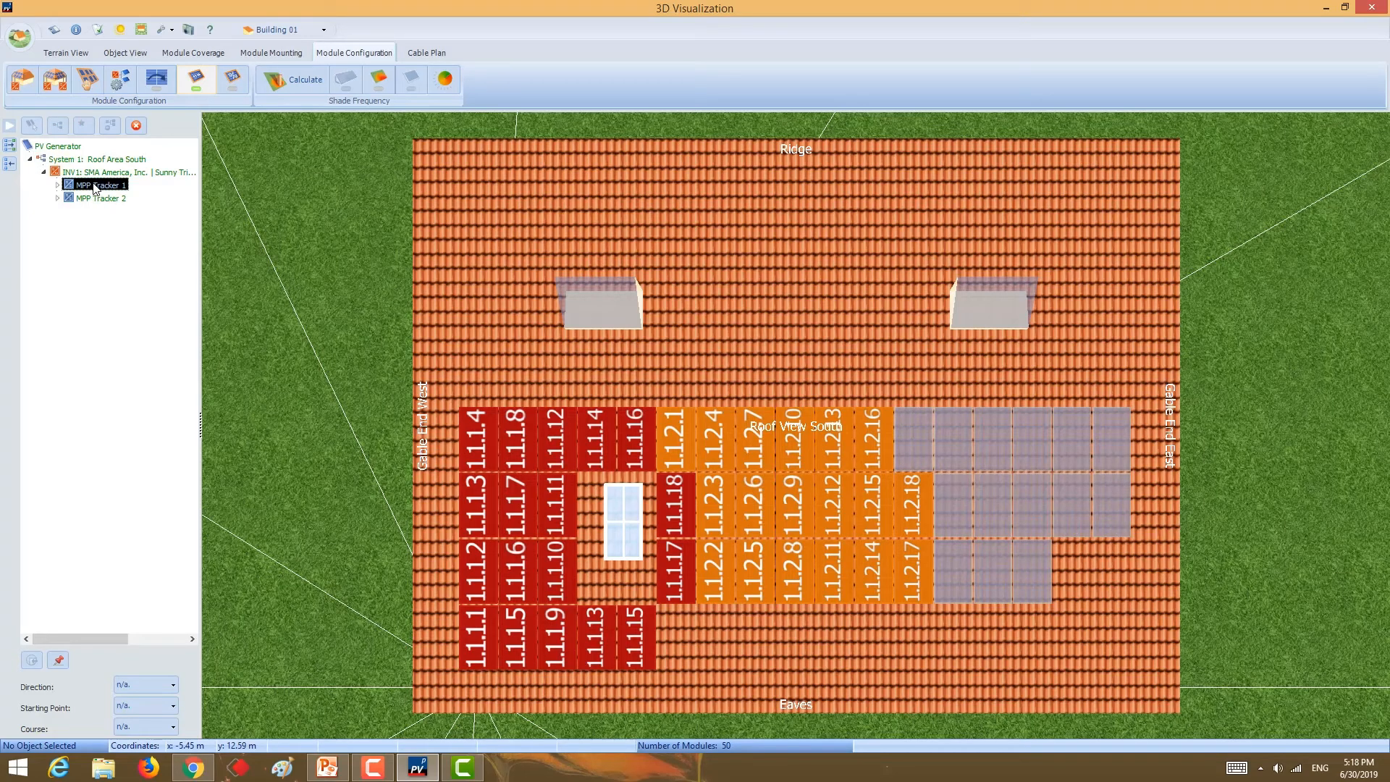
double_click(96, 187)
click(101, 199)
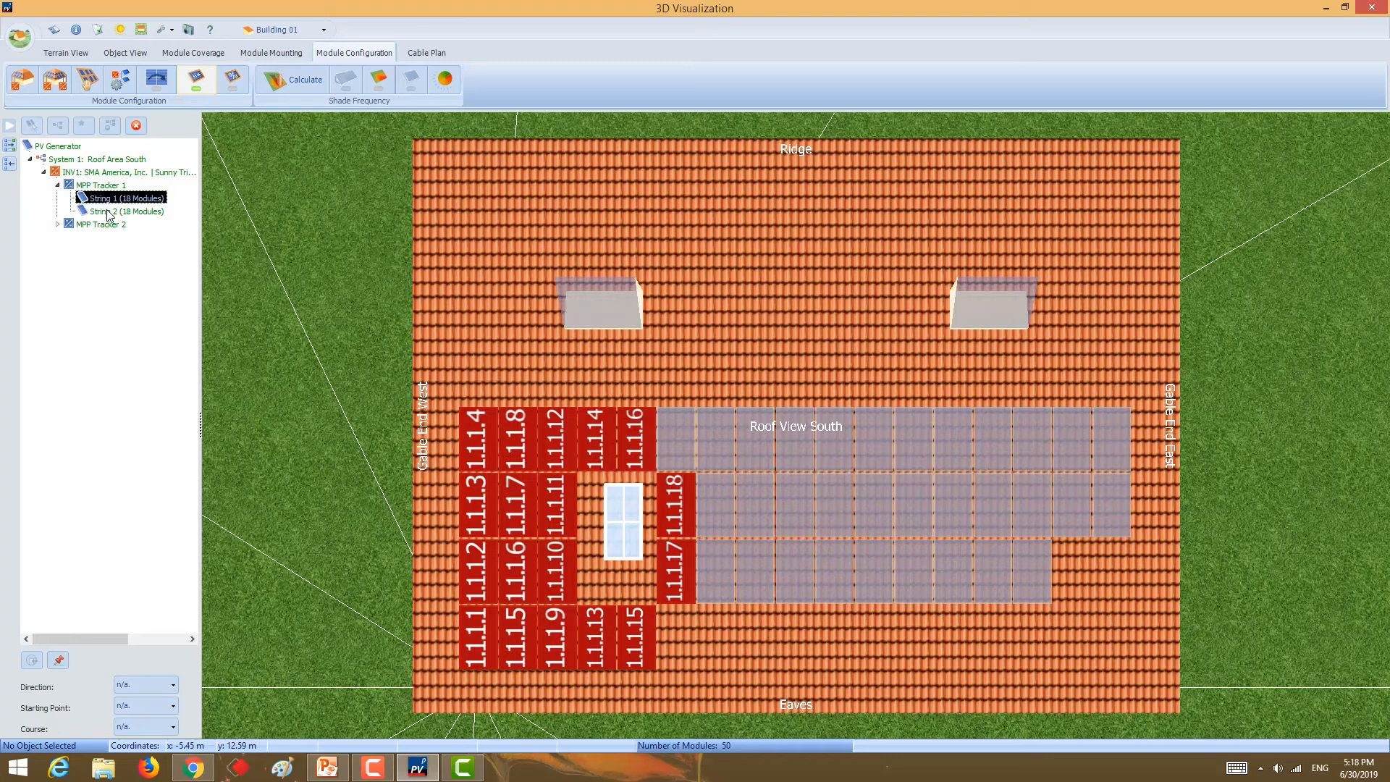
click(110, 213)
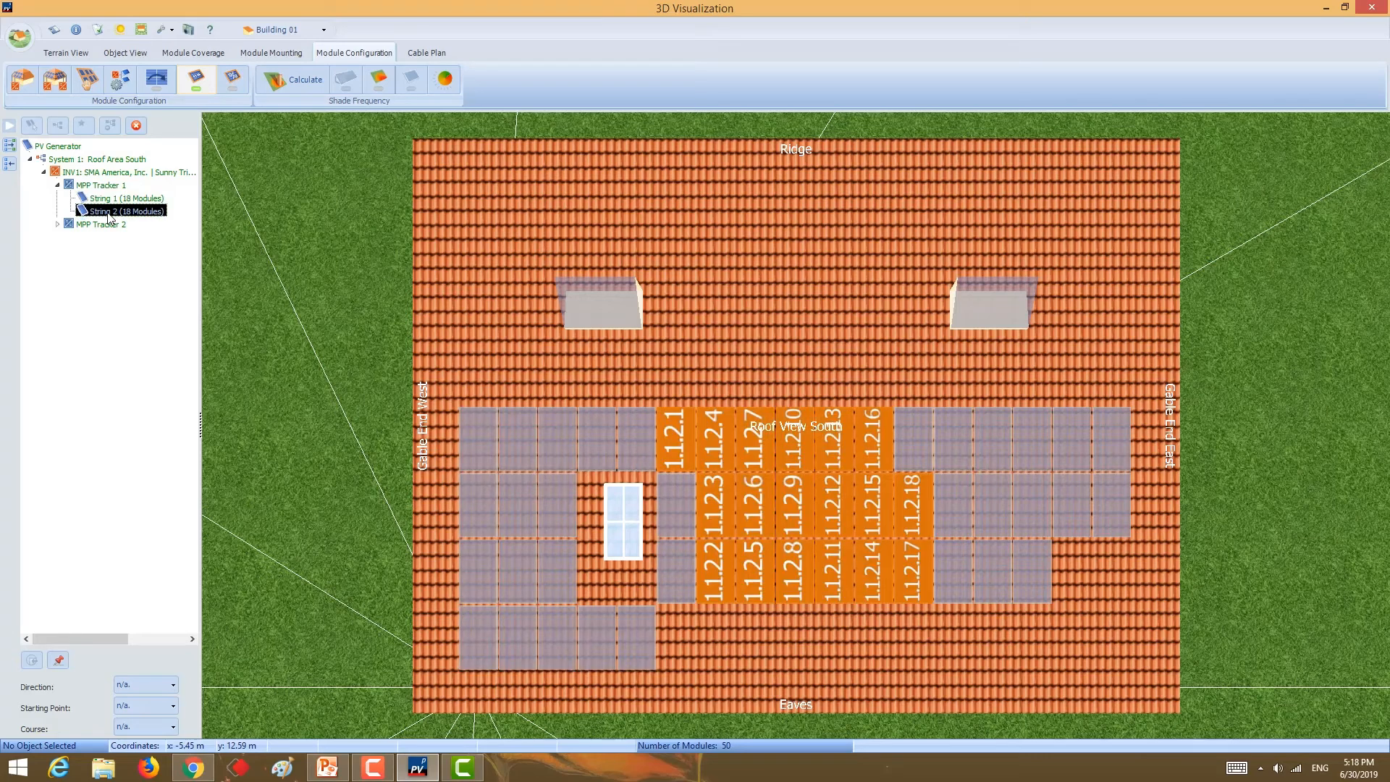
double_click(102, 226)
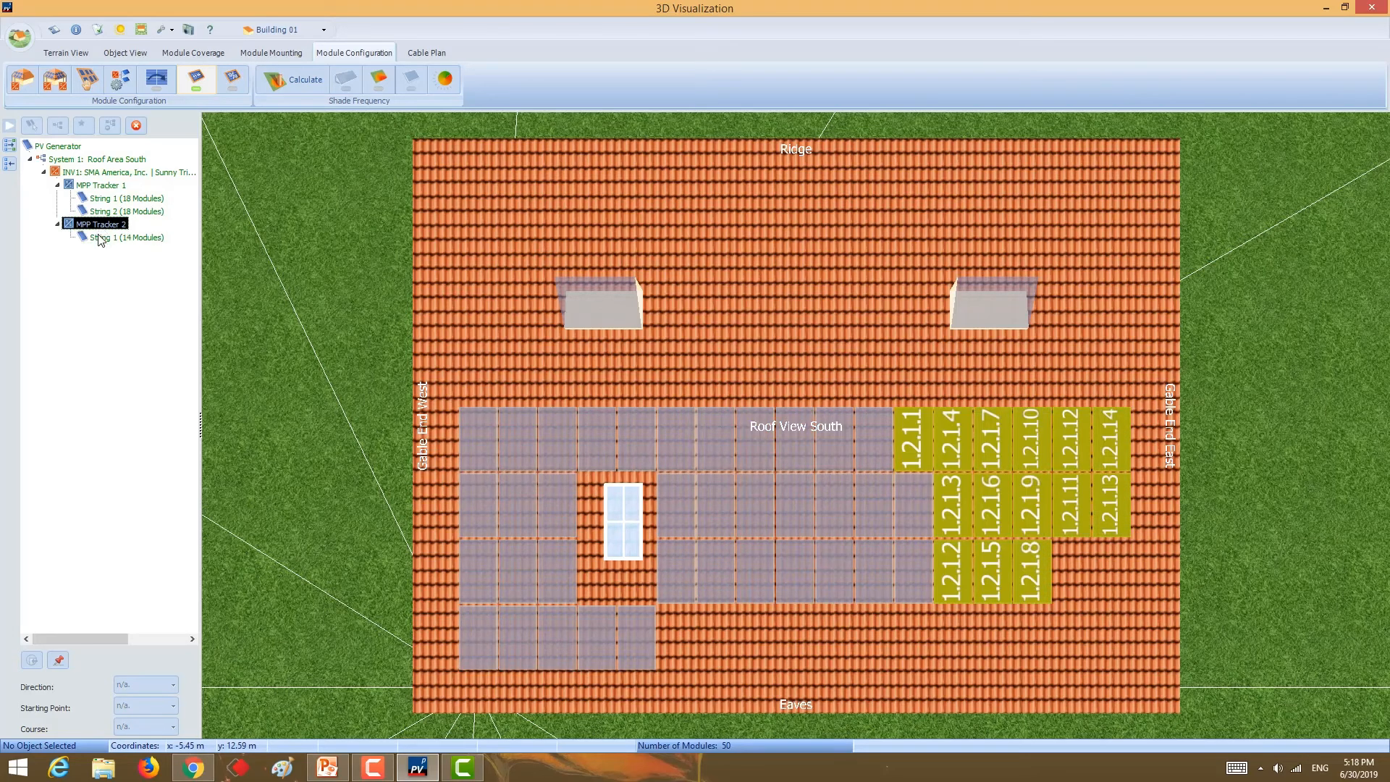
click(101, 238)
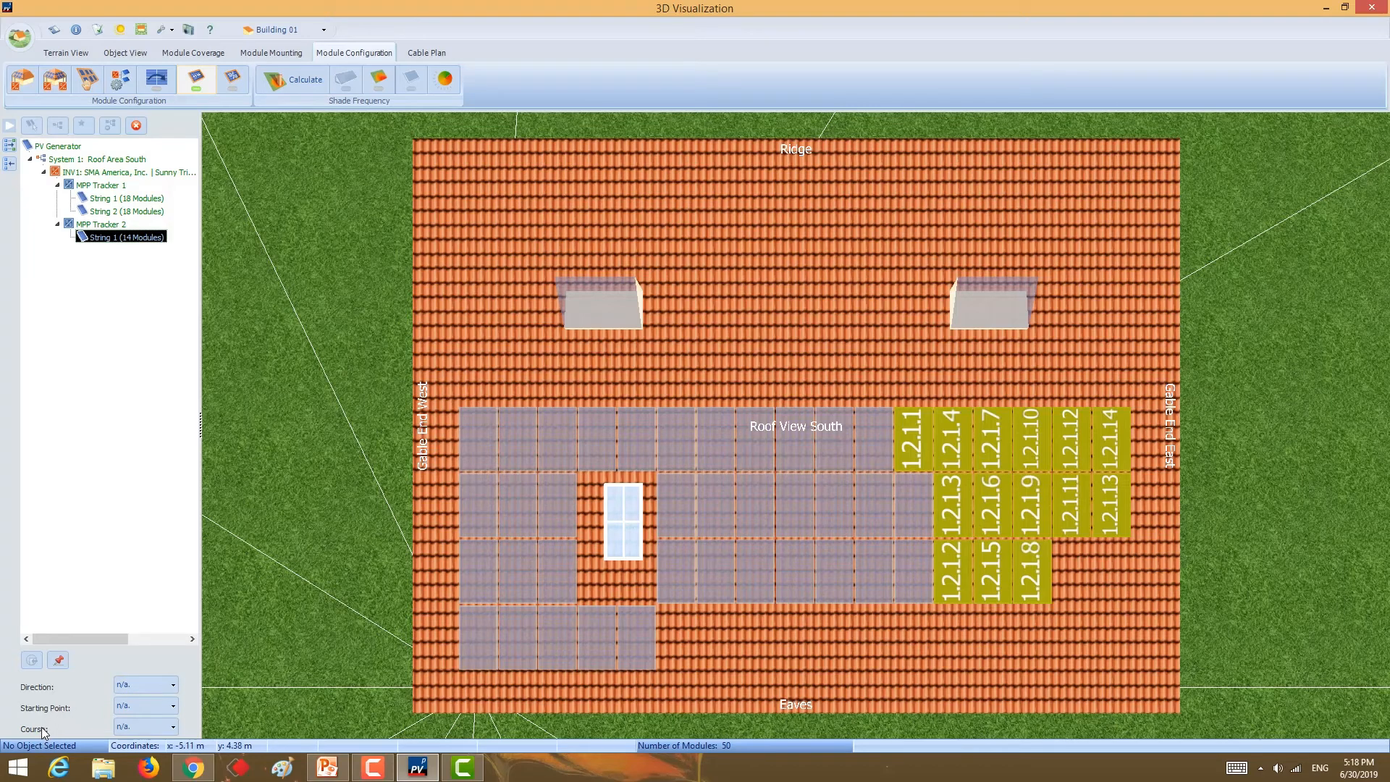
click(692, 610)
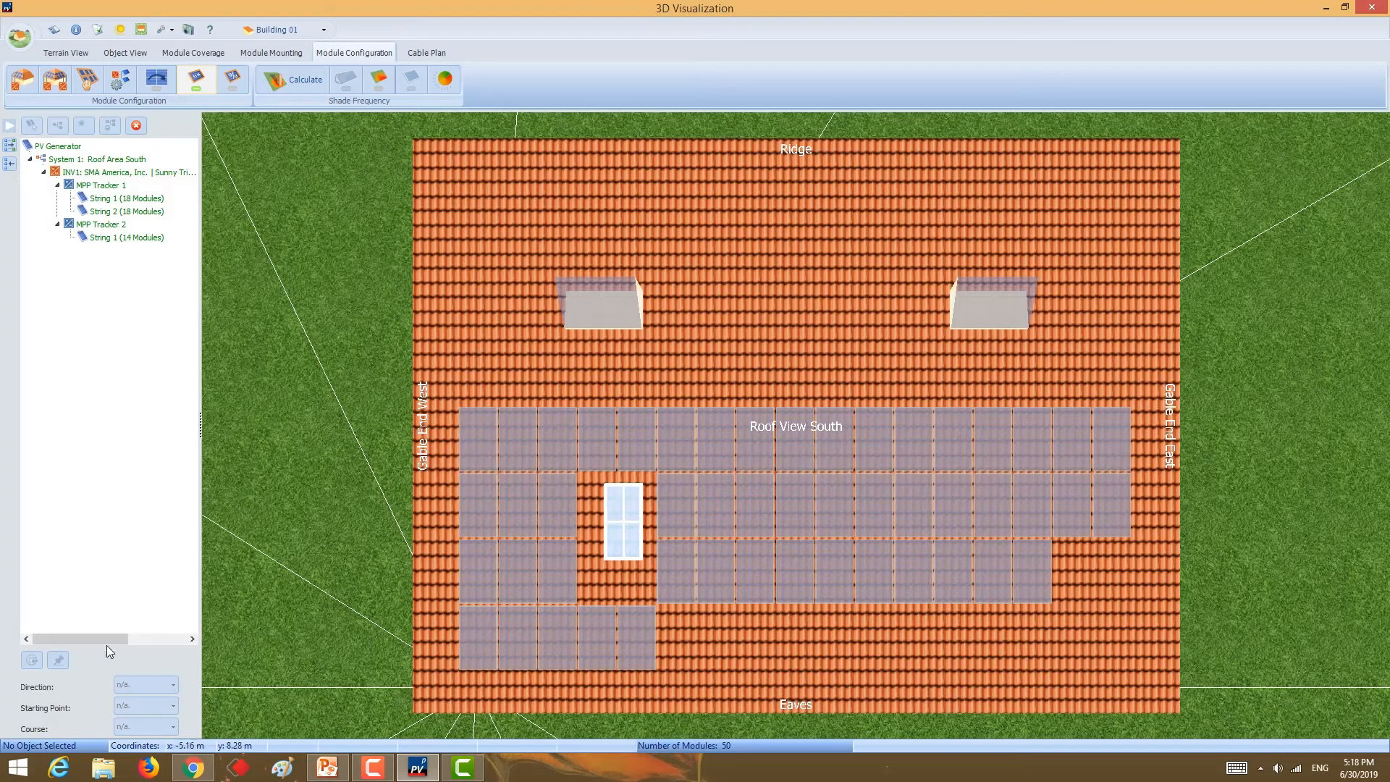
- Review the string direction, starting point and course settings for MPP Tracker 1
click(100, 185)
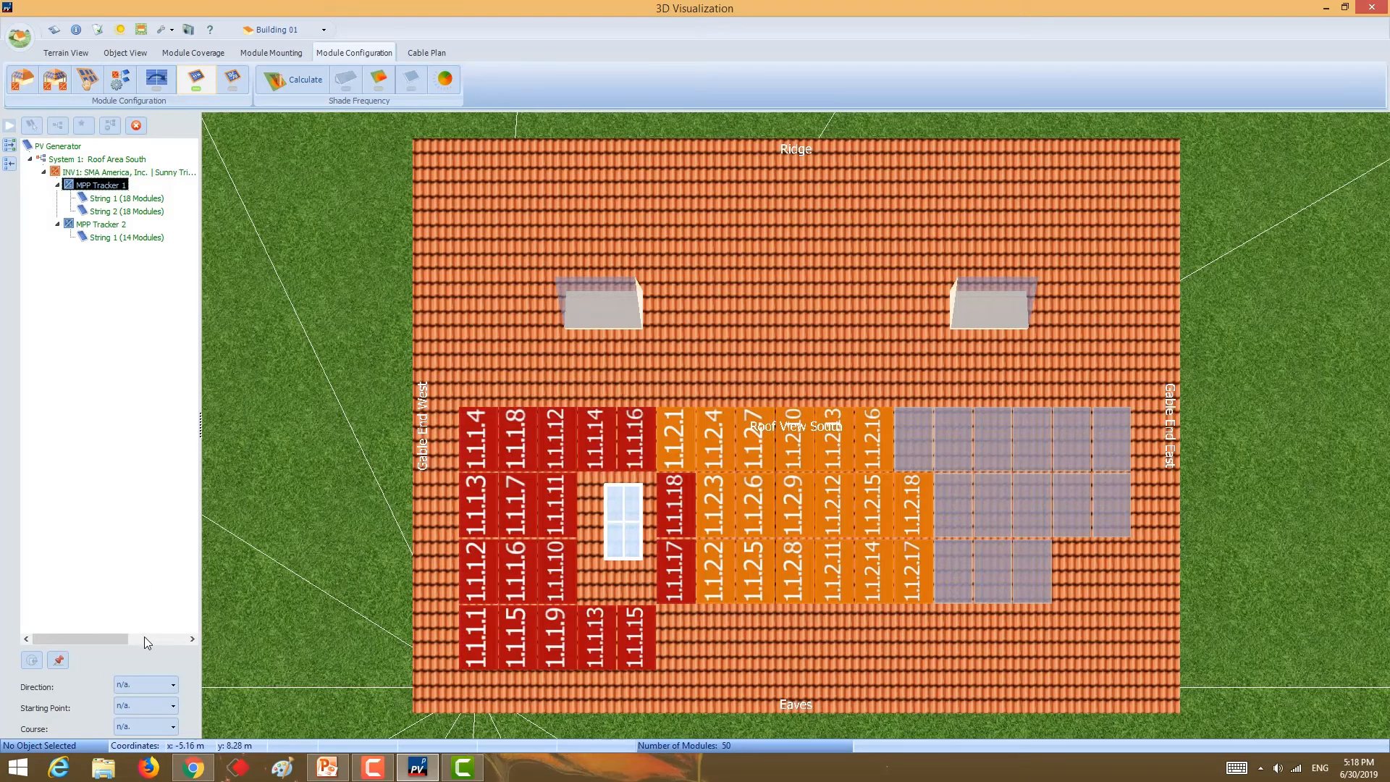
click(128, 687)
click(145, 719)
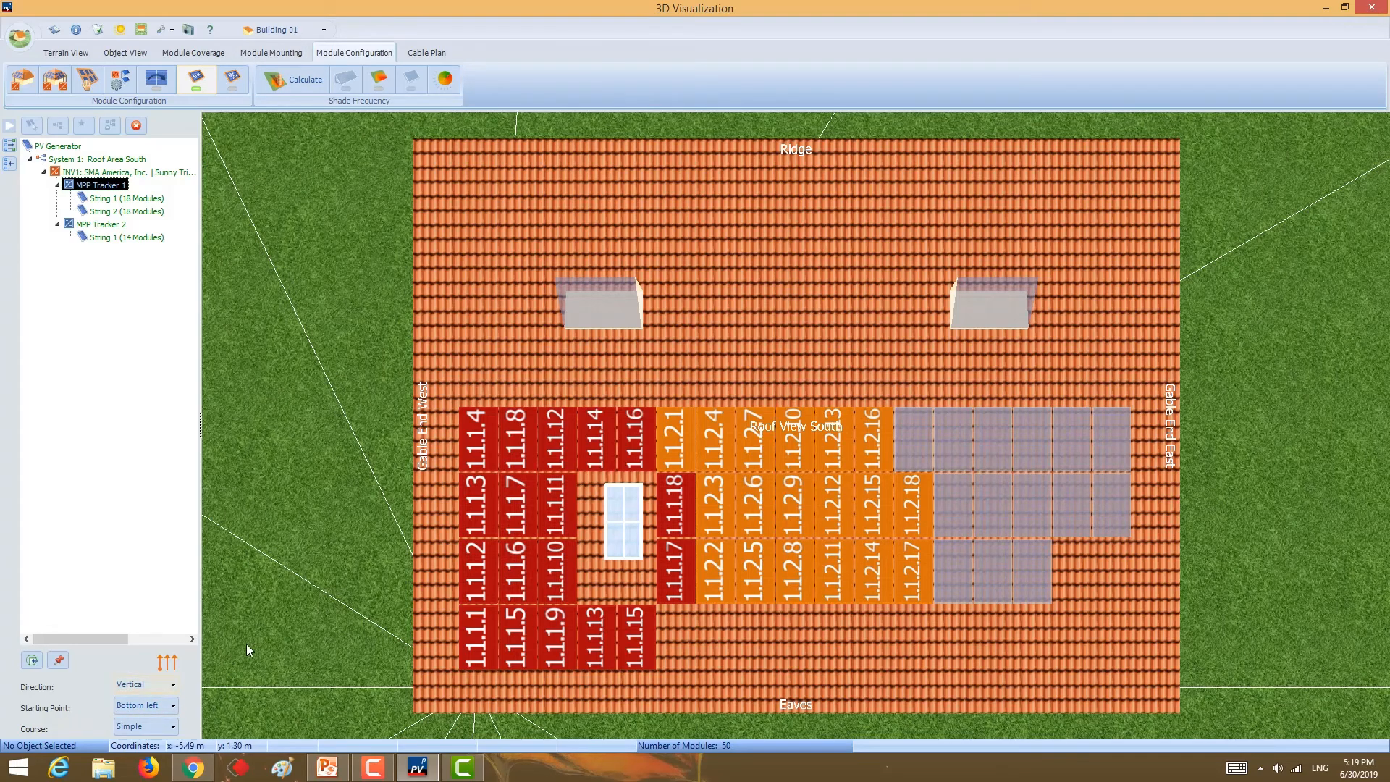
- Close the 3D visualization, adopting its data into PV*SOL and continuing with the definition of the module shading ratios
click(1371, 8)
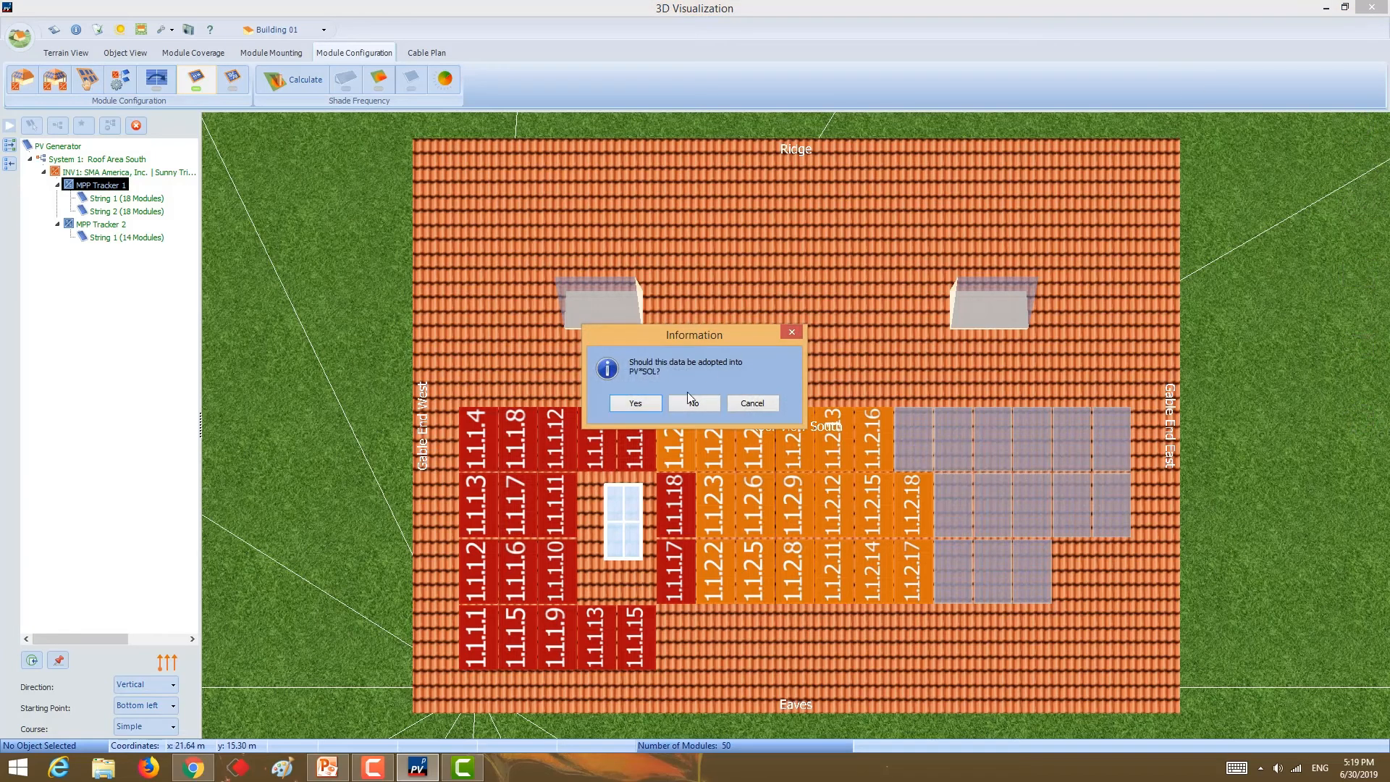
click(645, 406)
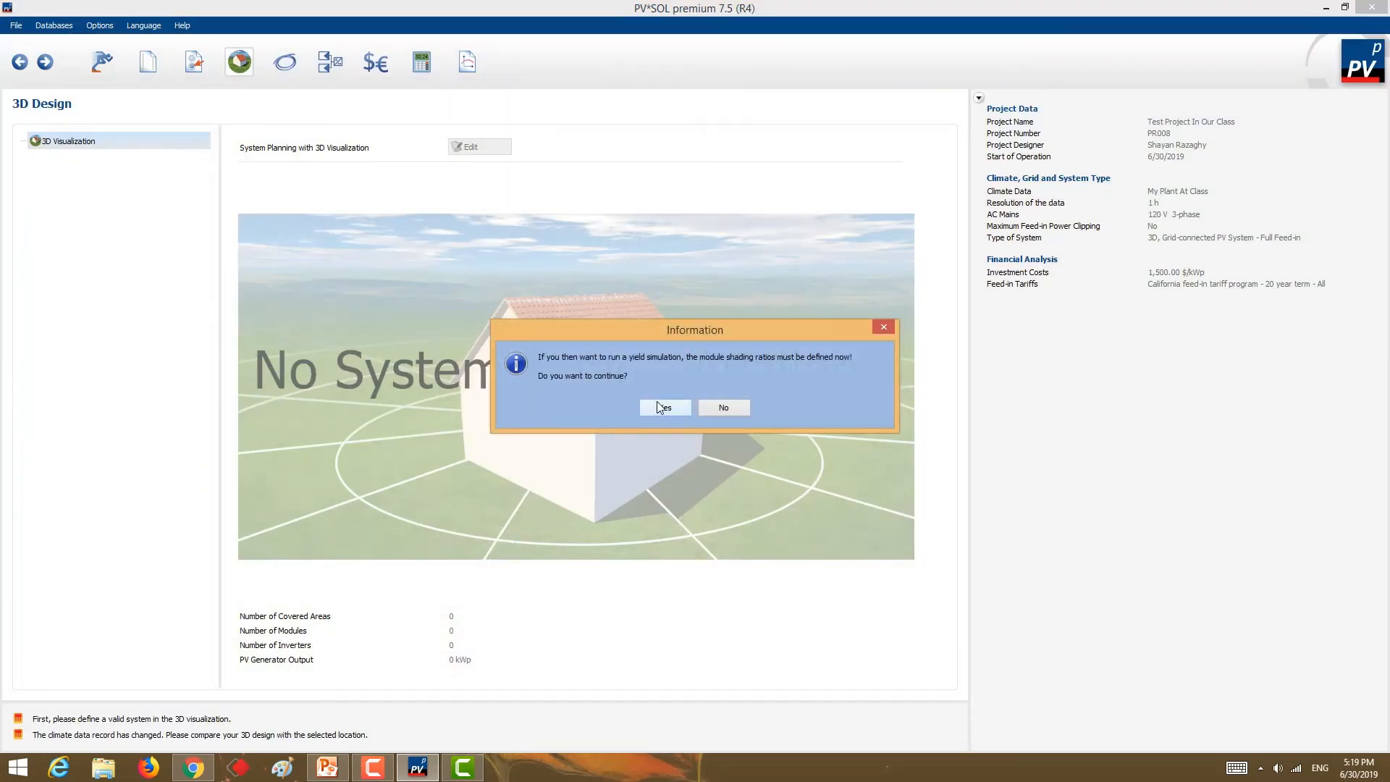
click(660, 407)
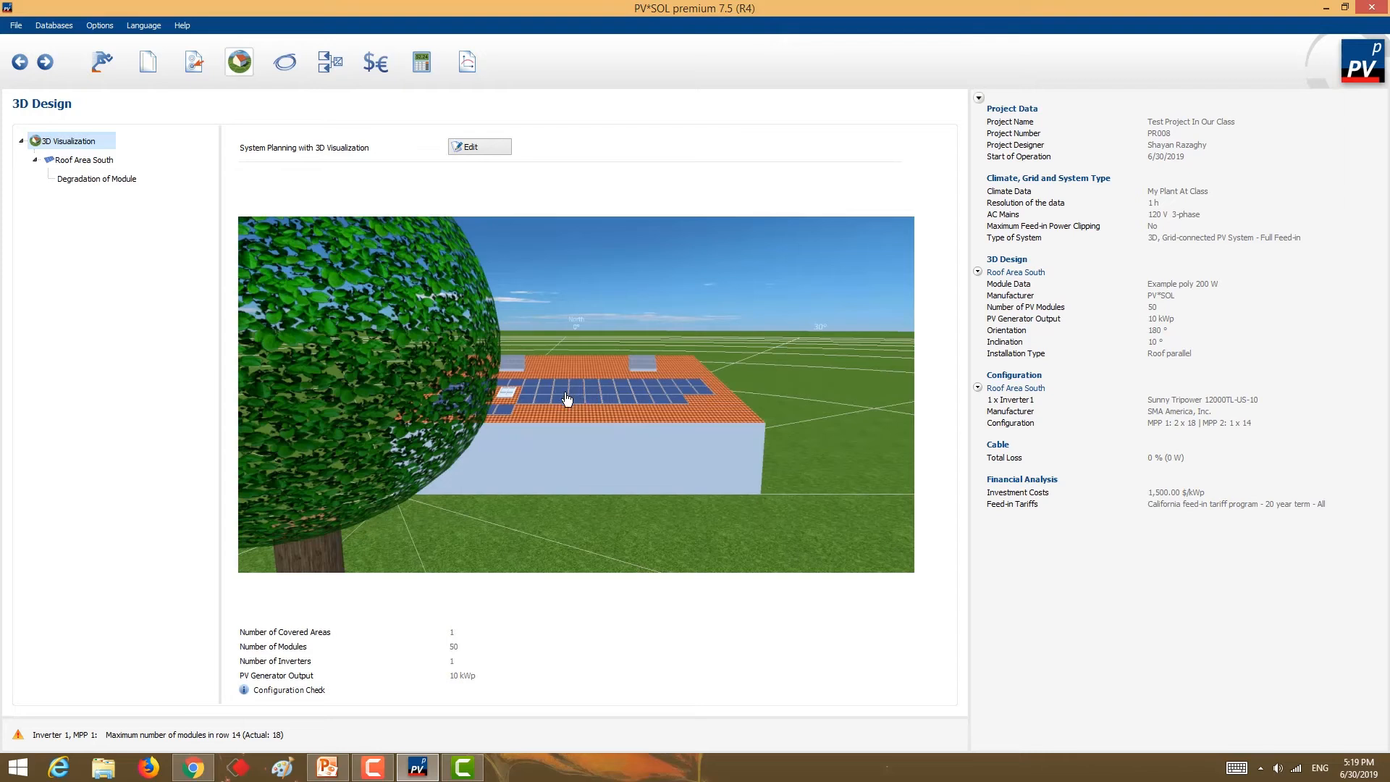
- Look at the detailed cable loss entry, and set the cable losses as a total loss of 1 %
click(284, 64)
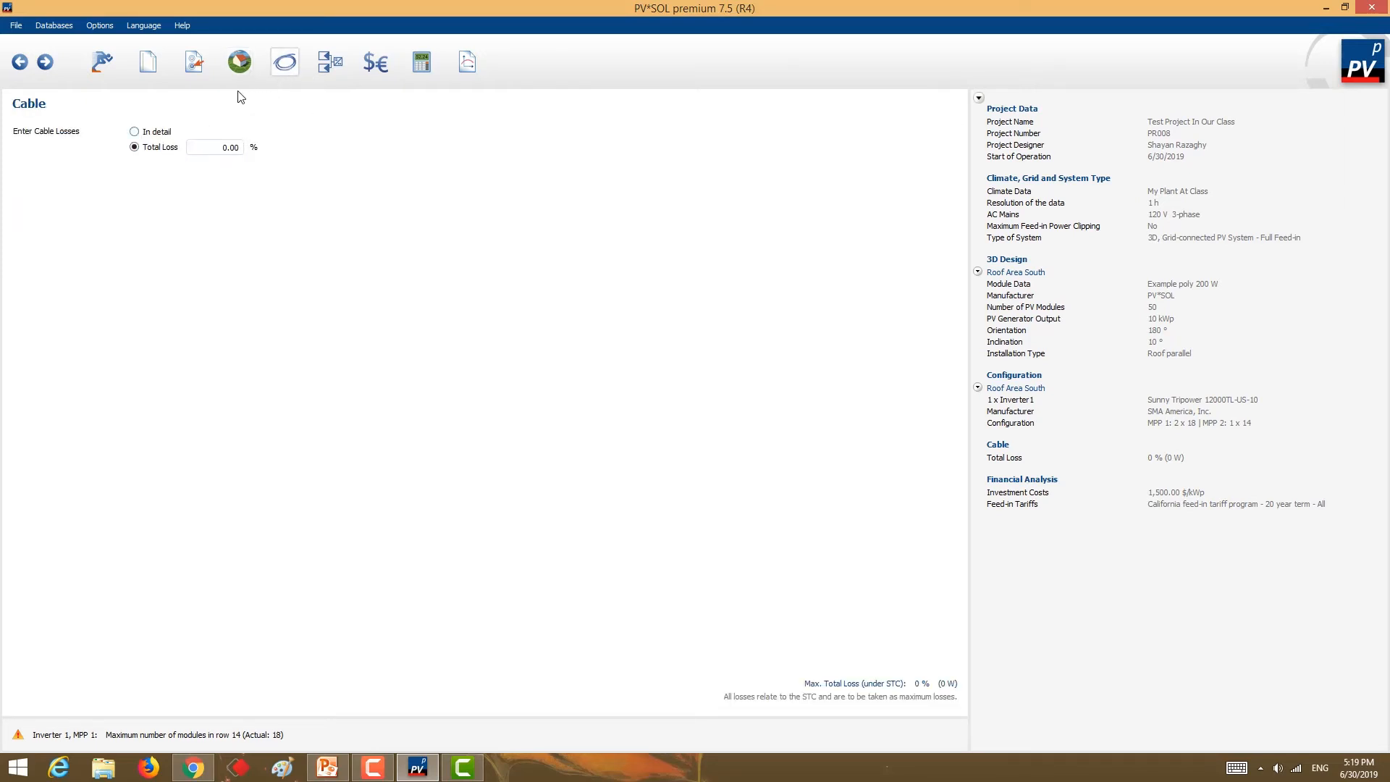
click(134, 131)
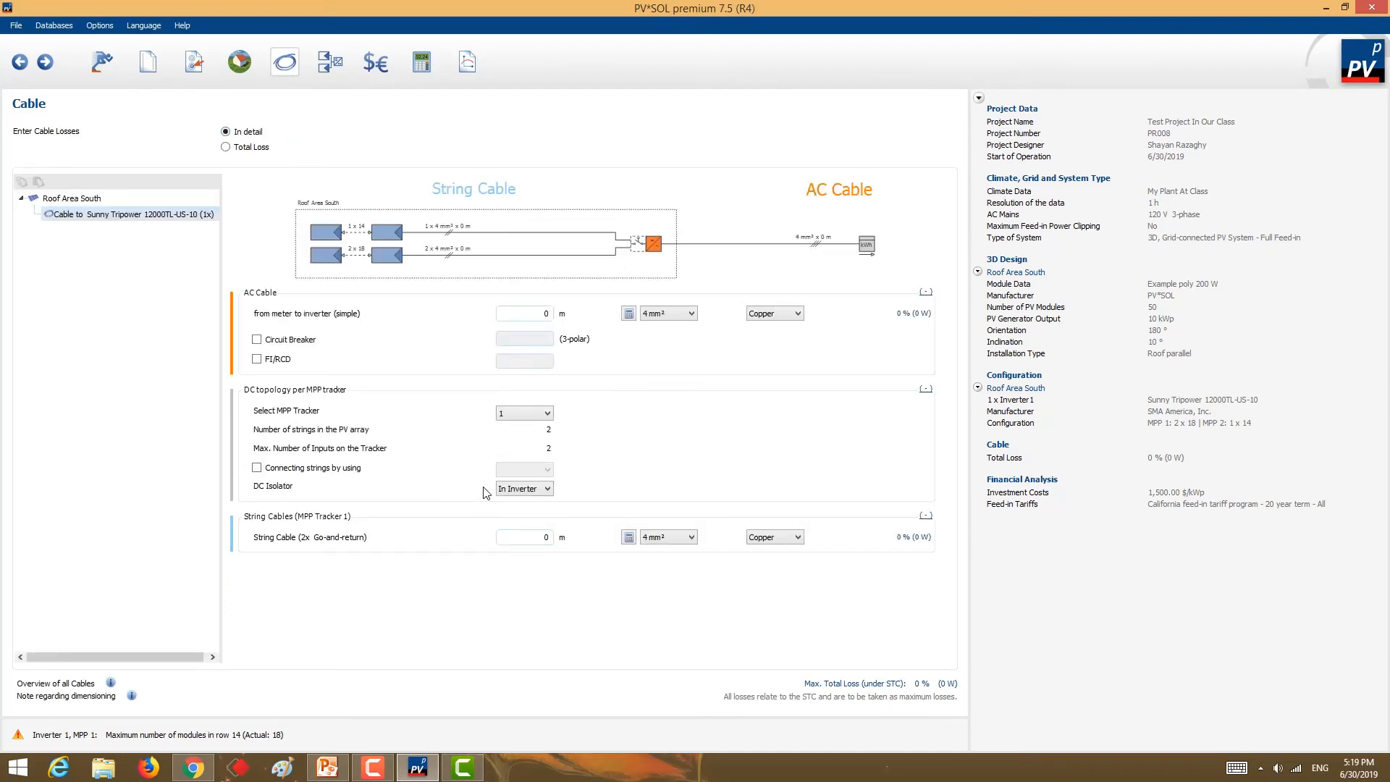
click(226, 147)
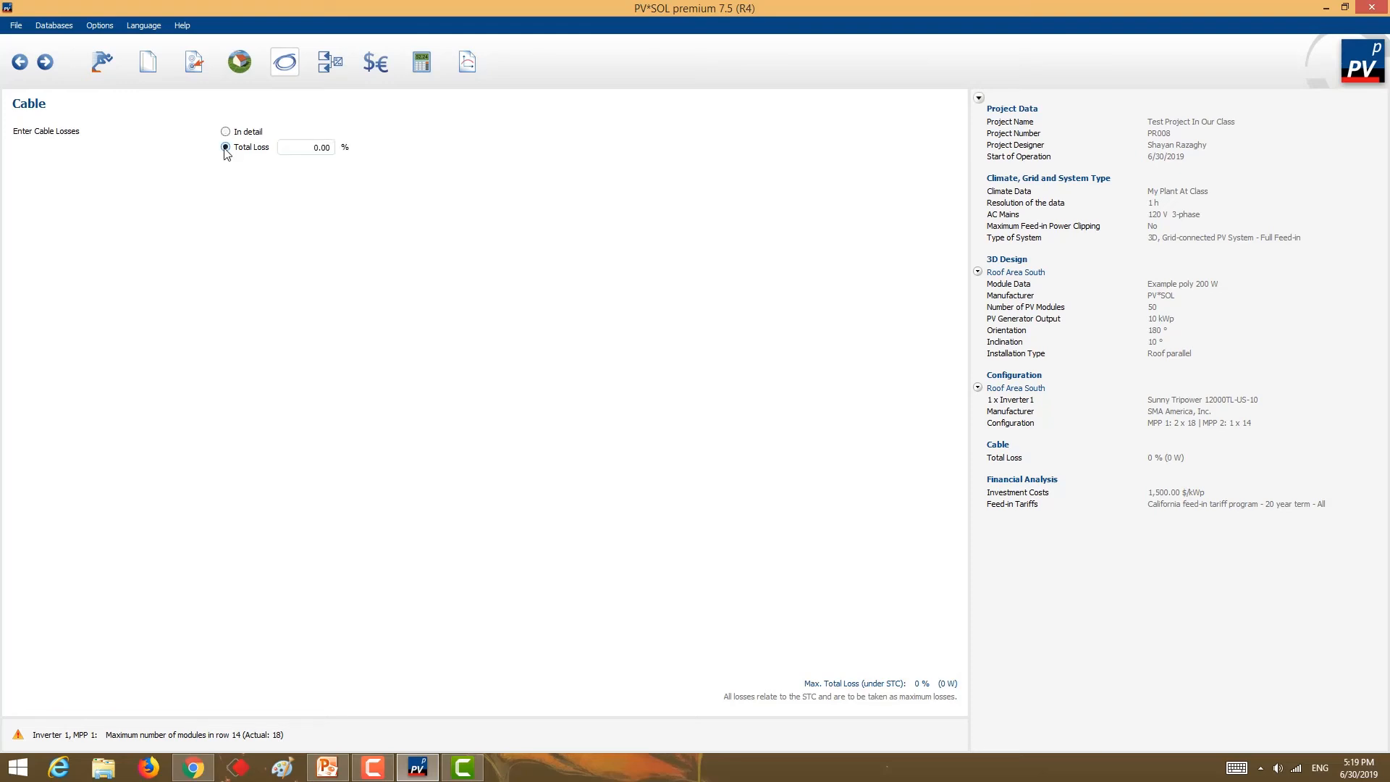
click(312, 149)
text(1.)
- Check the circuit diagram and financial analysis pages, and run the simulation with its shading loss calculation
click(333, 70)
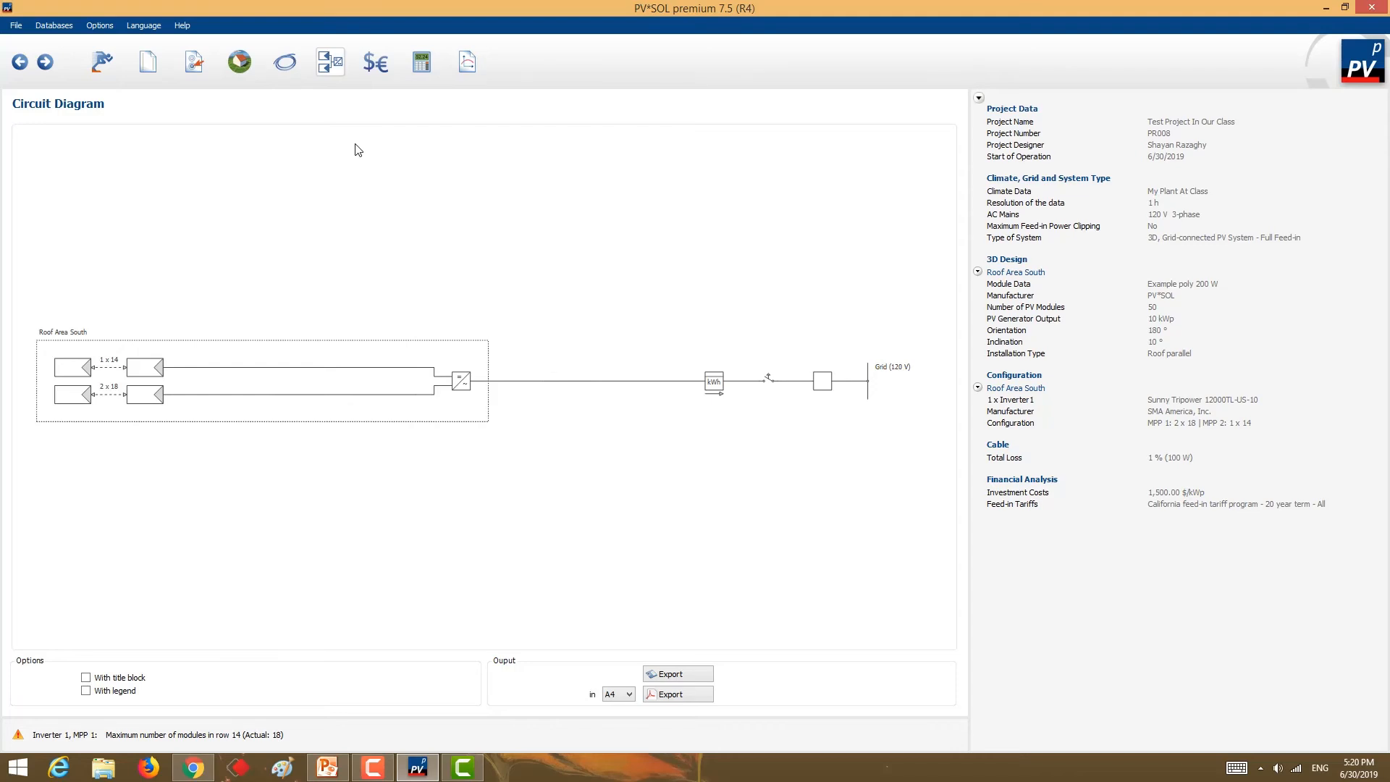
click(378, 70)
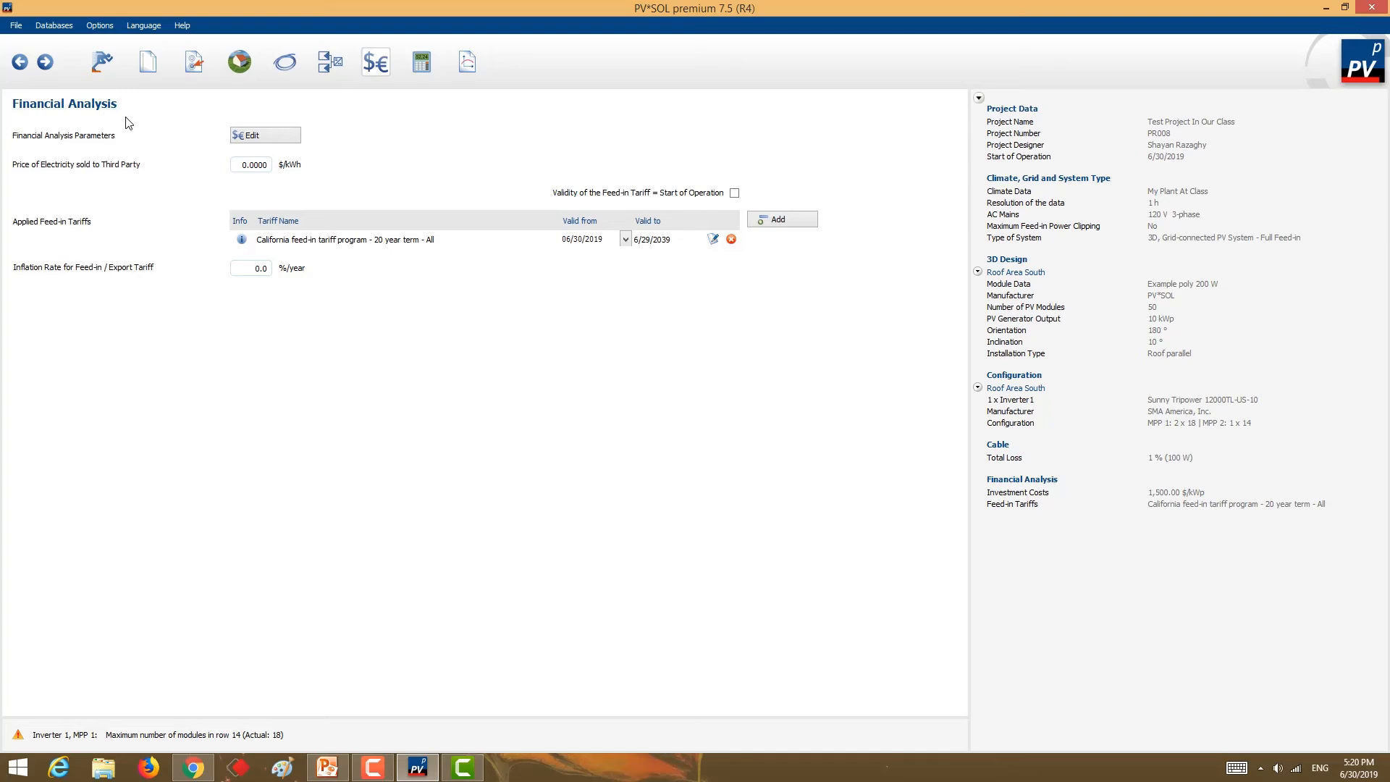
click(422, 68)
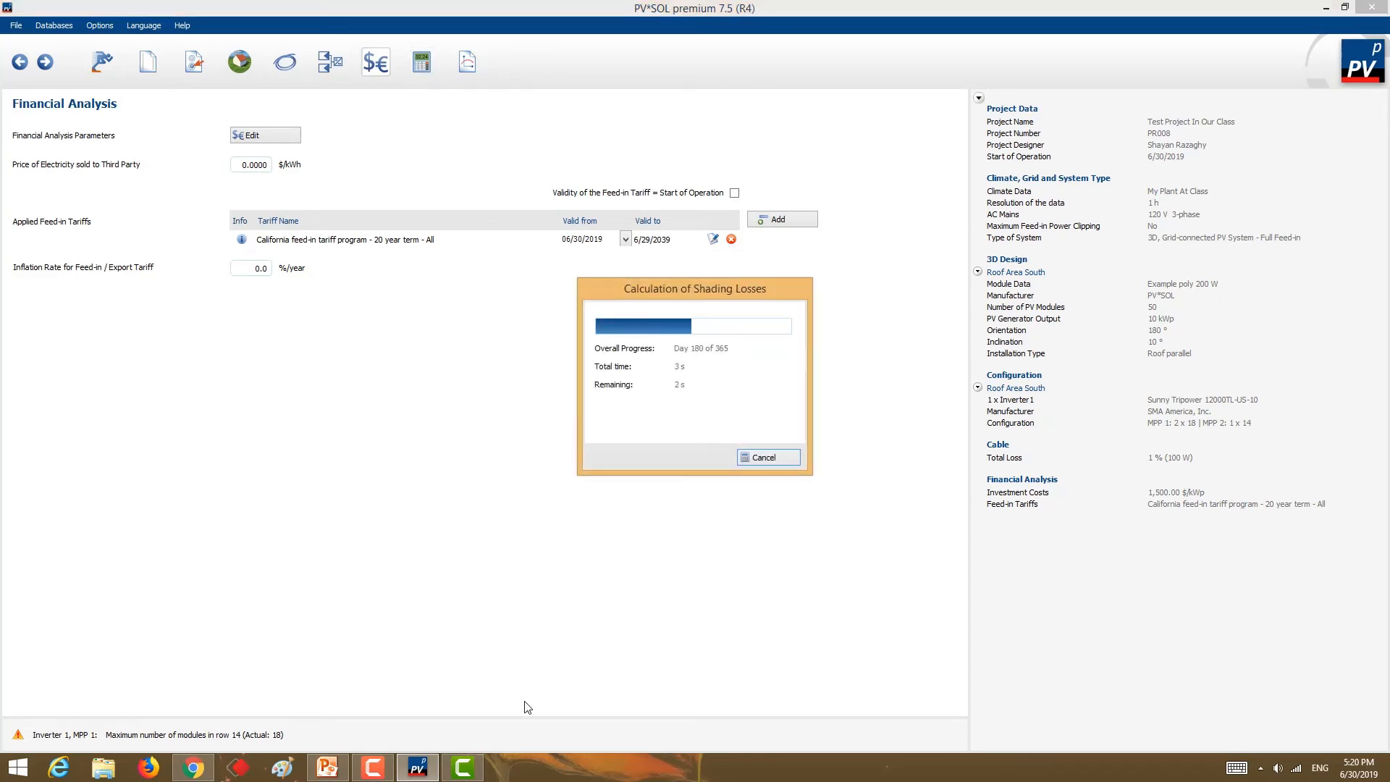
click(471, 773)
click(1322, 704)
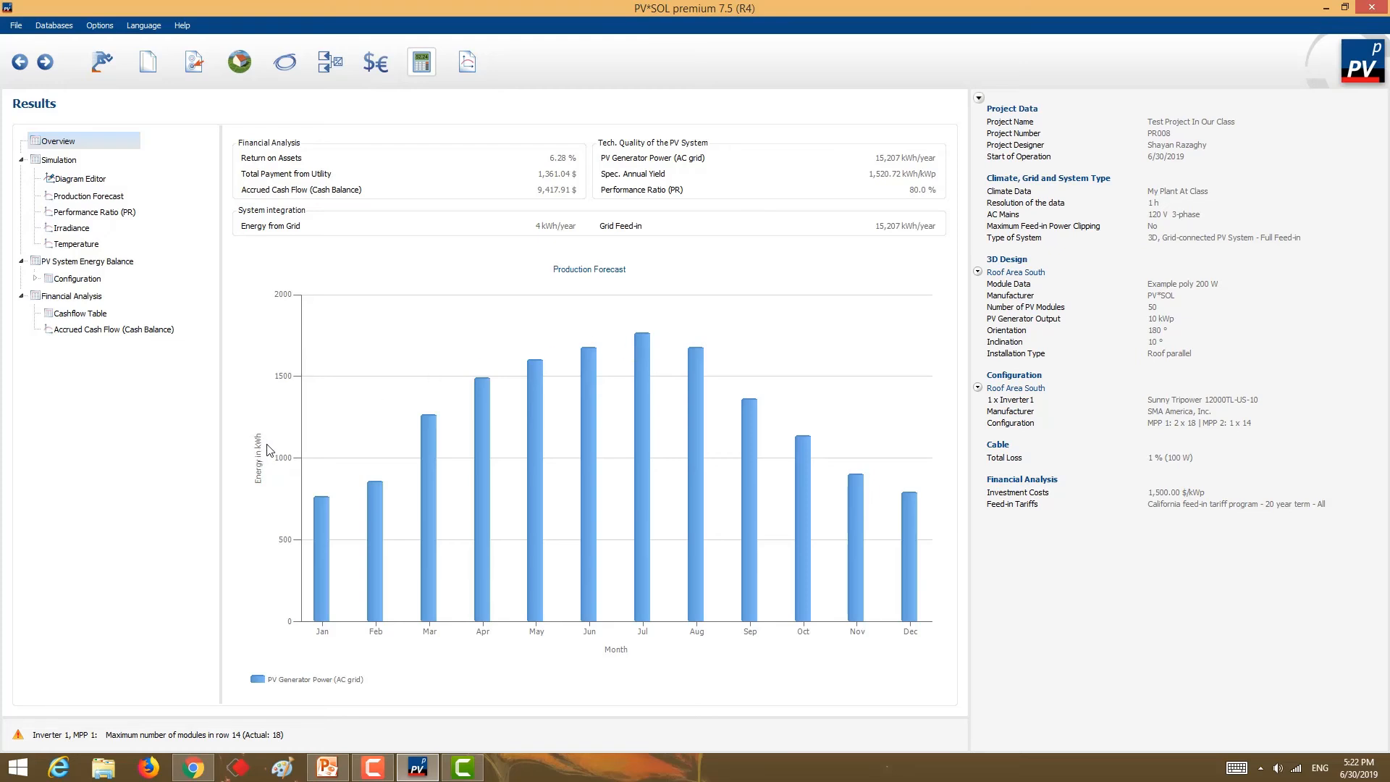
- Copy the Production Forecast chart from the results overview and paste it into a new Microsoft Excel 2010 workbook
right_click(616, 354)
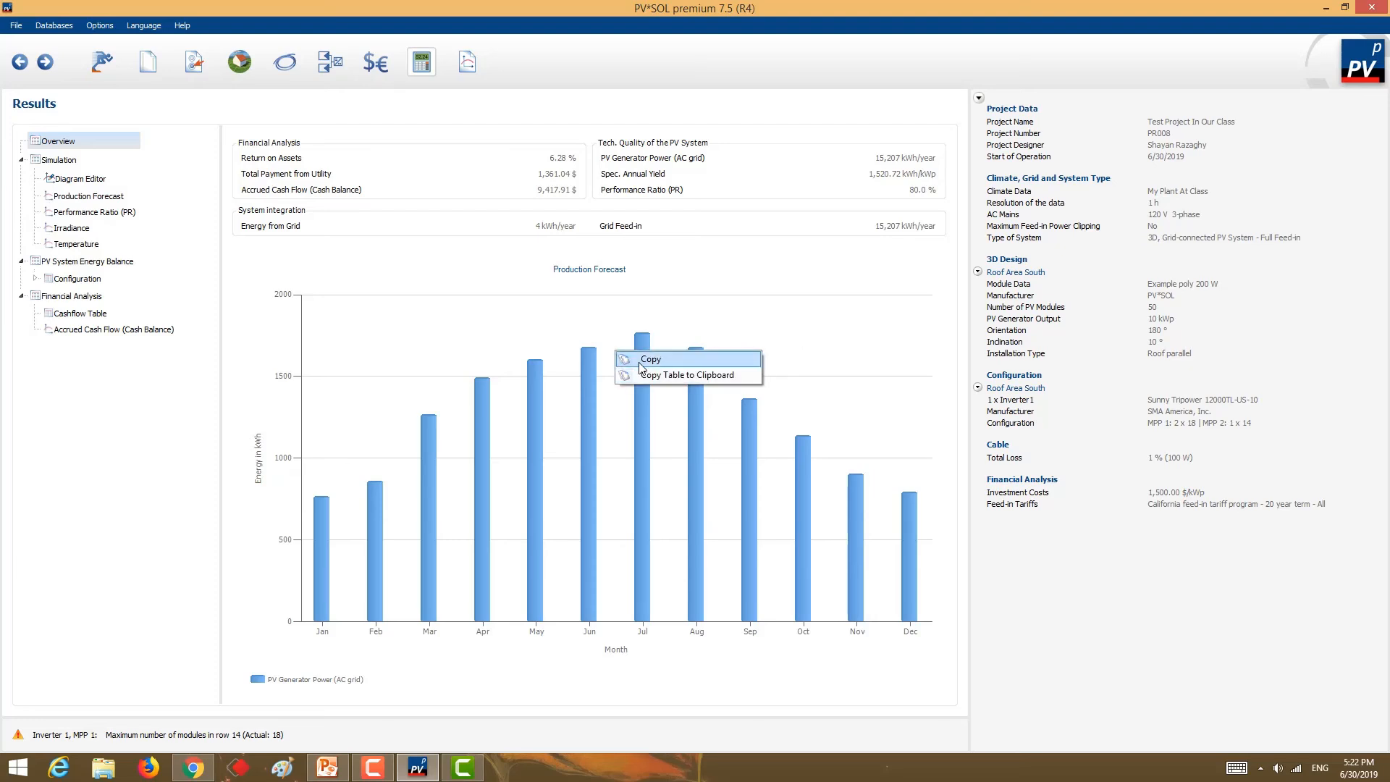
click(640, 361)
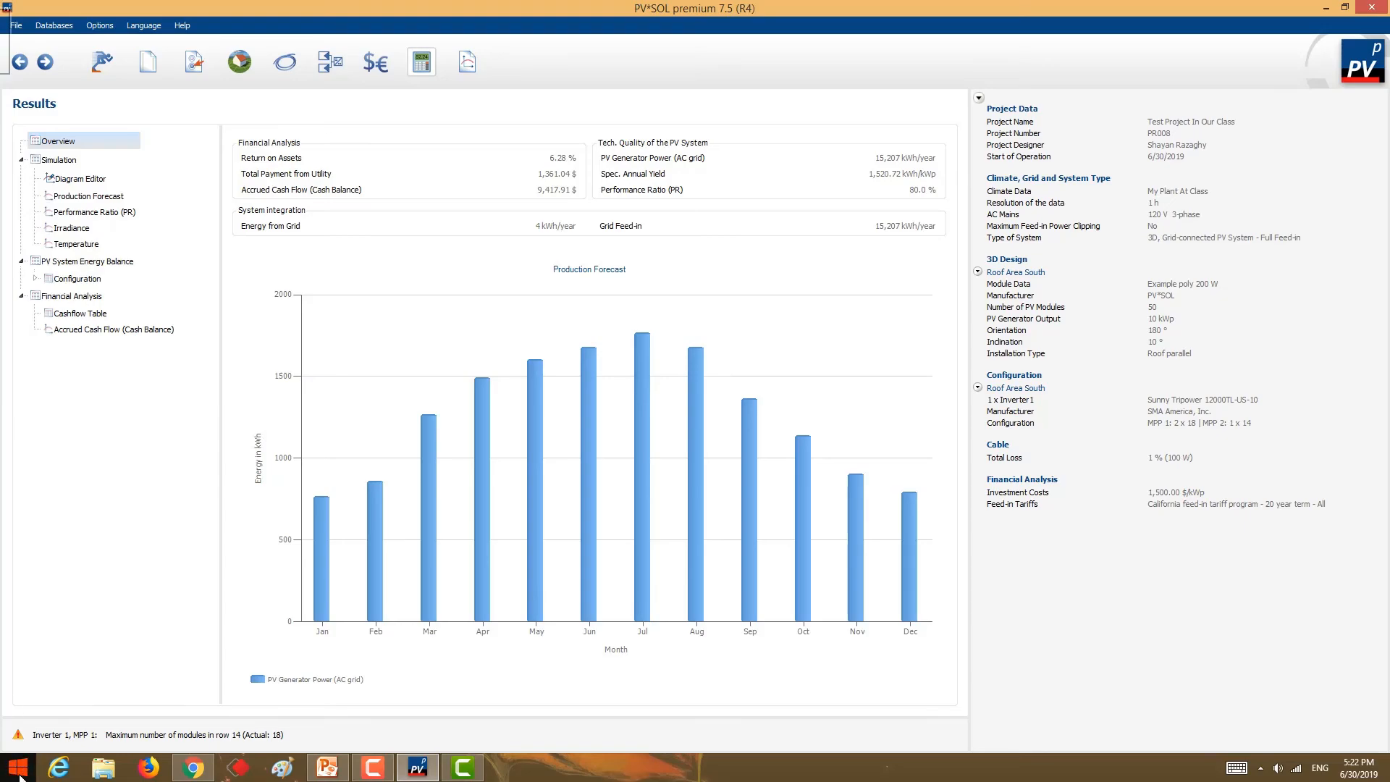
click(19, 771)
click(1340, 59)
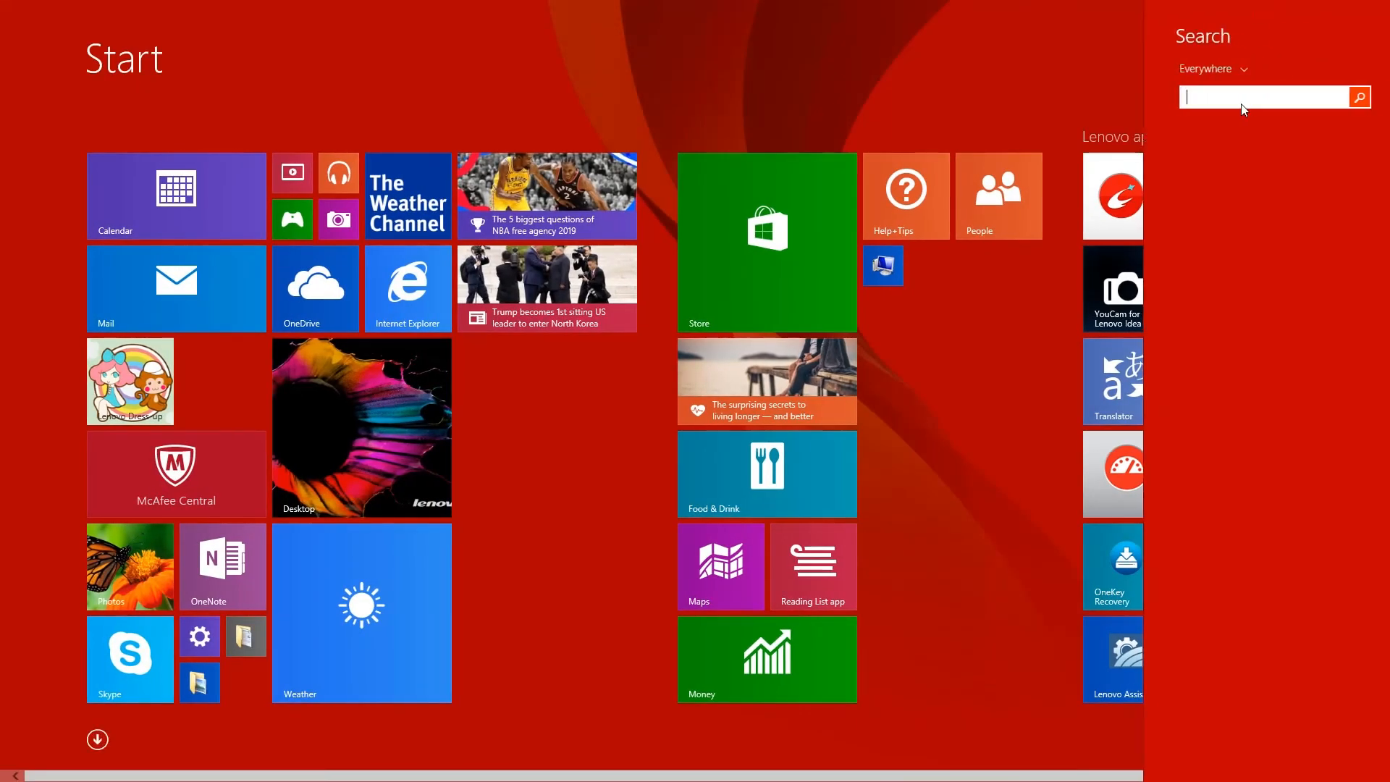
text(excel 2010)
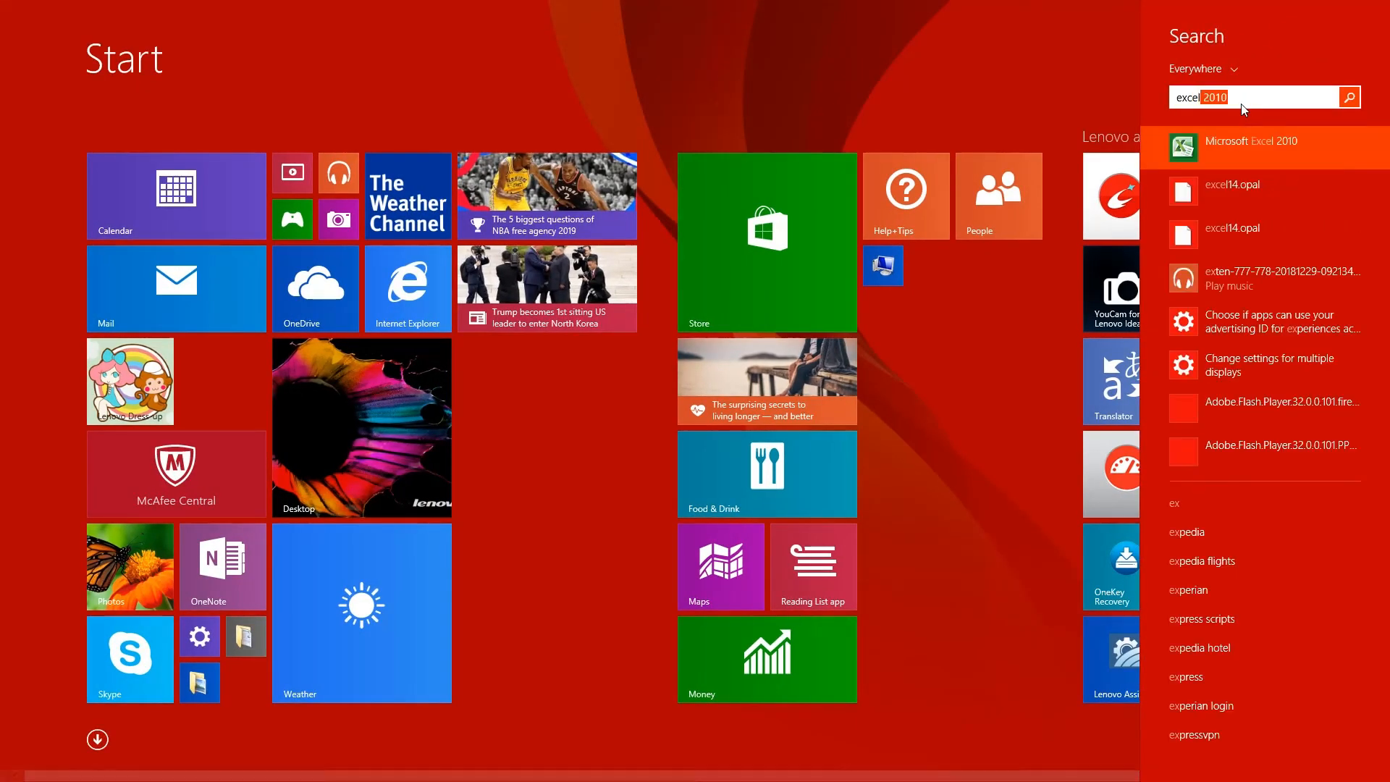
click(1242, 138)
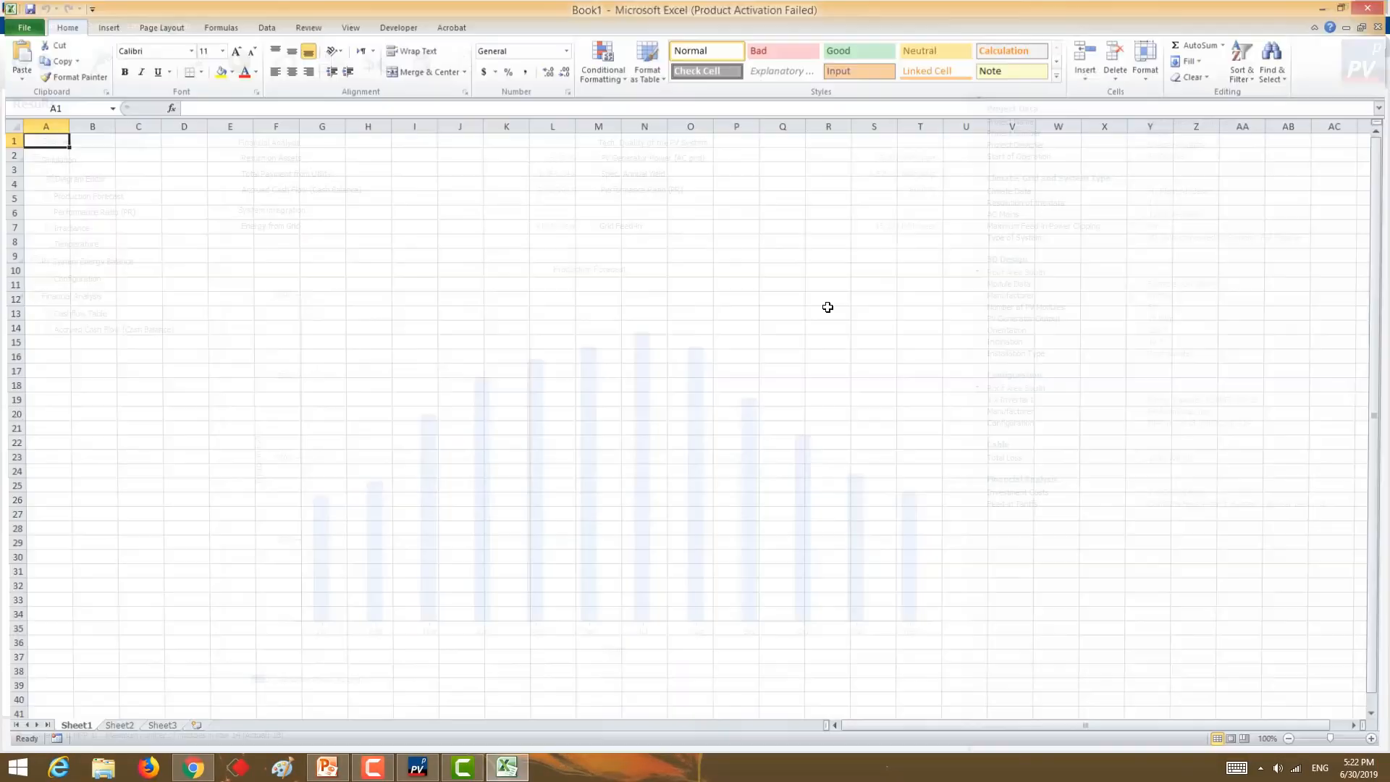
key(ctrl+v)
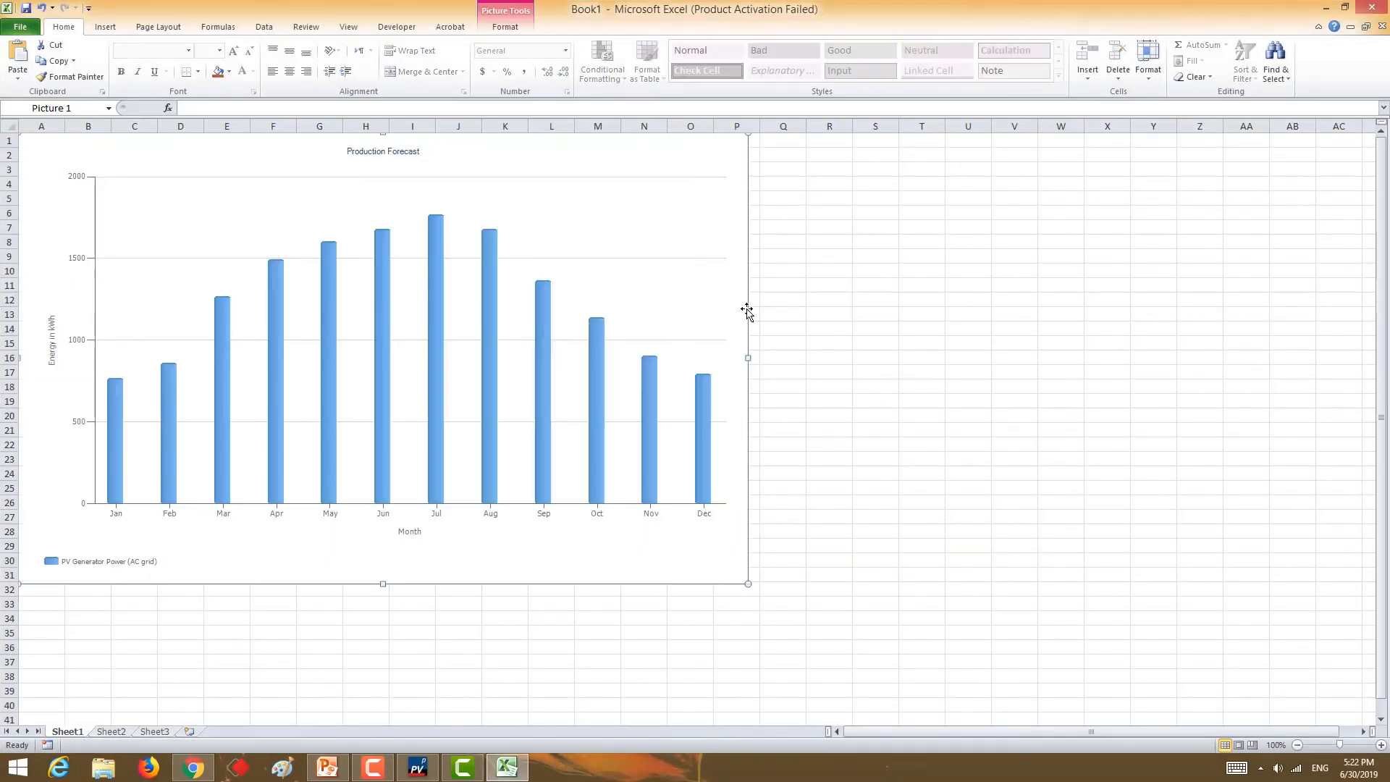
click(841, 521)
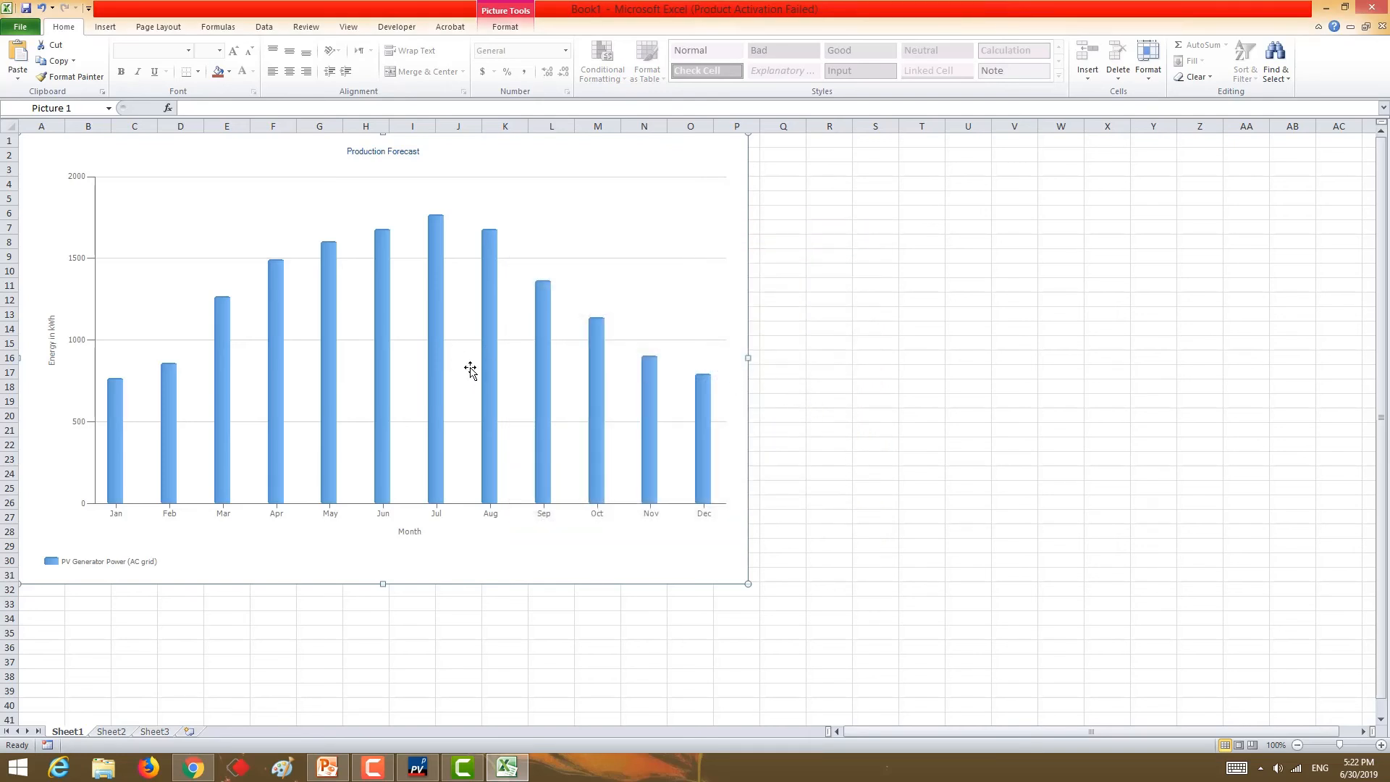
- Copy the Production Forecast data table from PV*SOL into the Excel sheet at cell R1, and switch back to PV*SOL
click(827, 142)
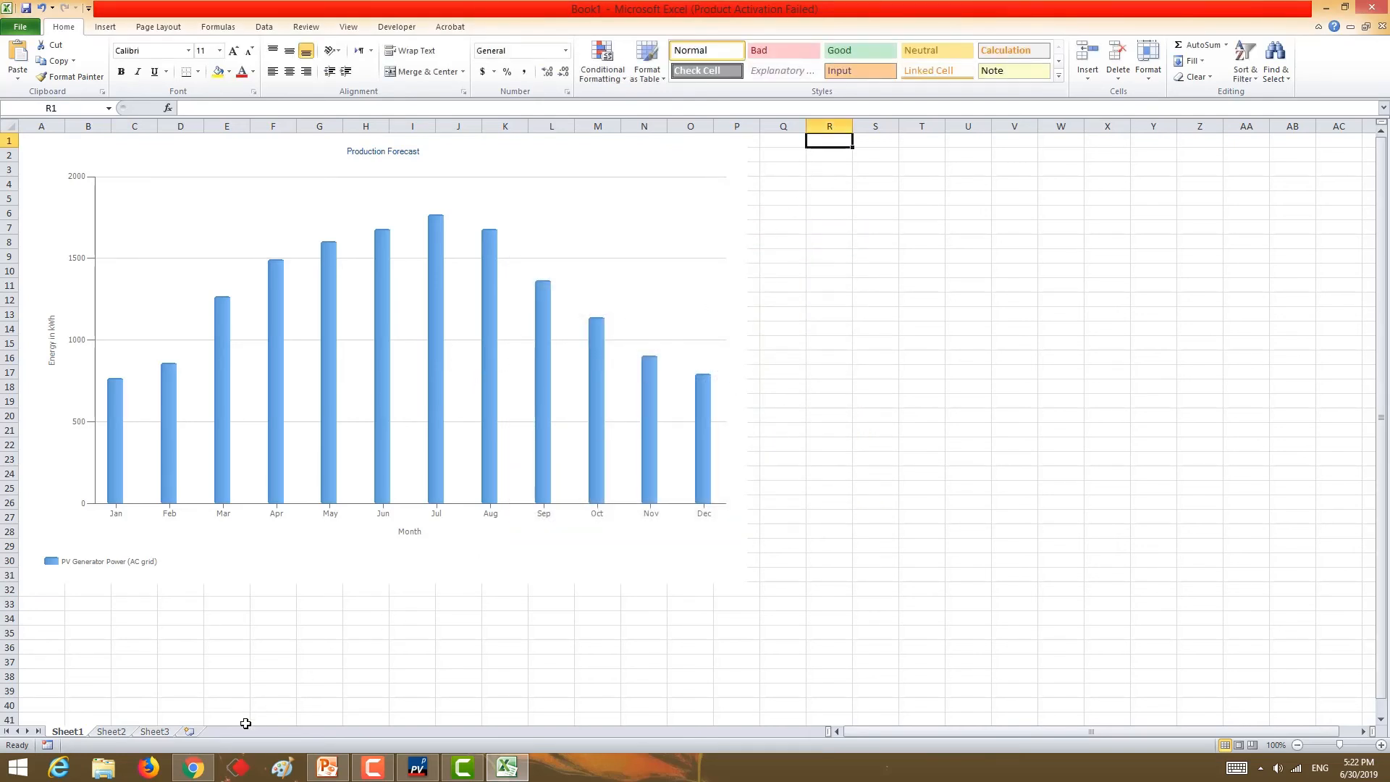
click(433, 770)
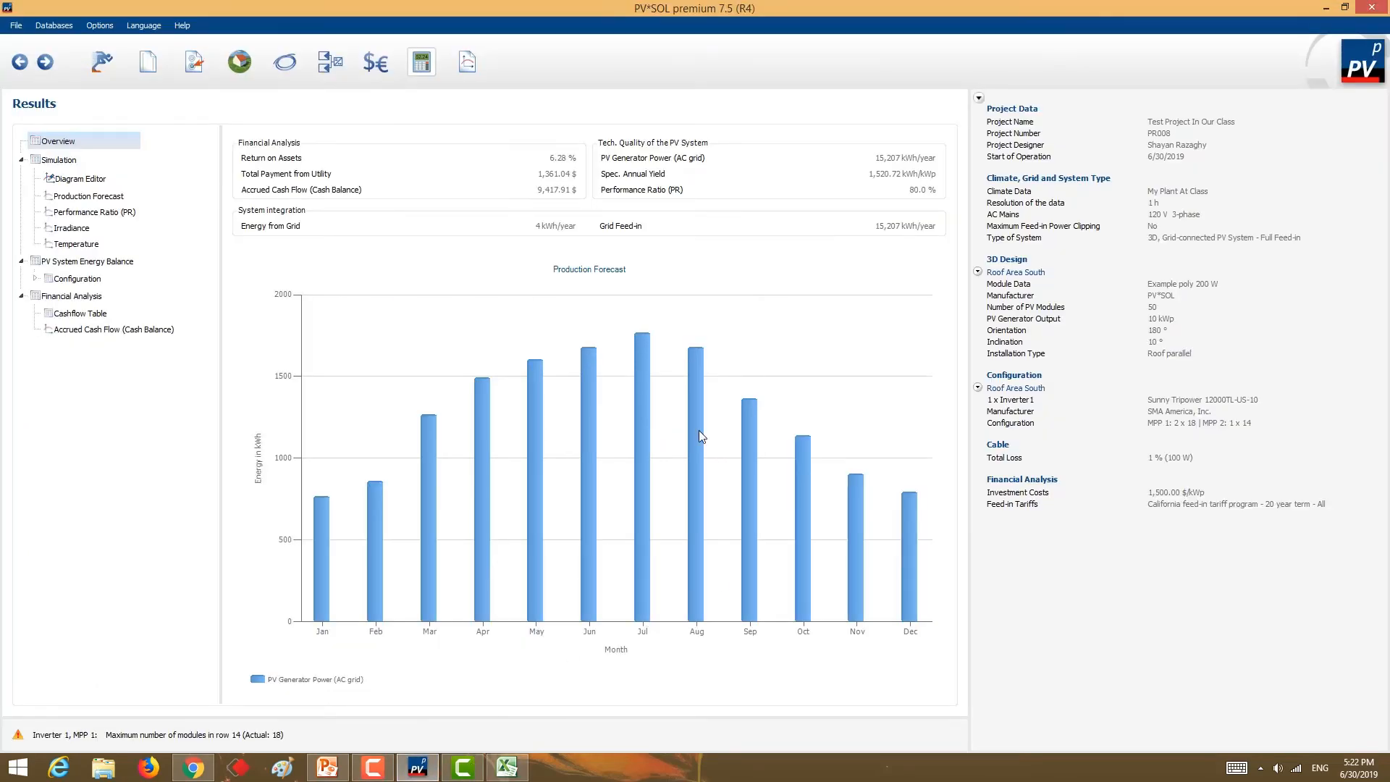
right_click(592, 345)
click(637, 359)
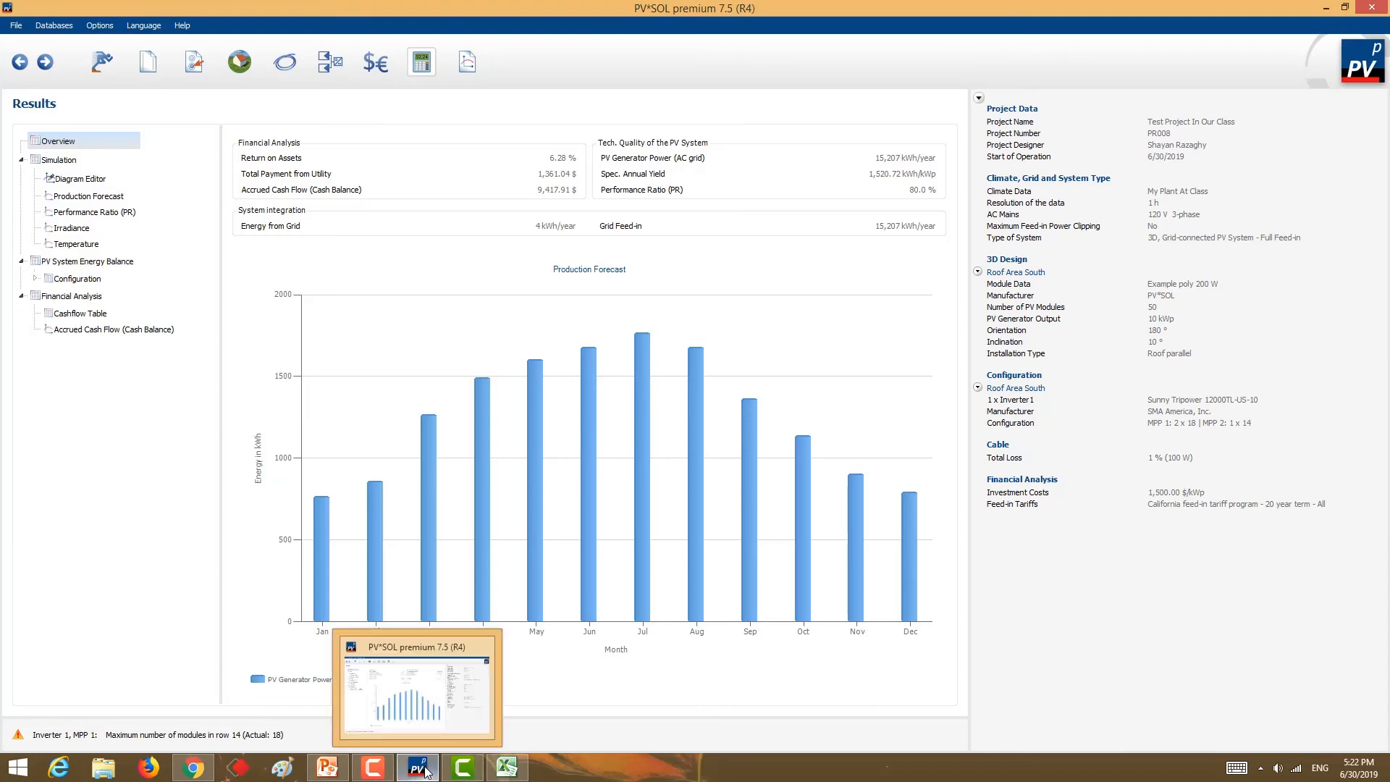
click(492, 770)
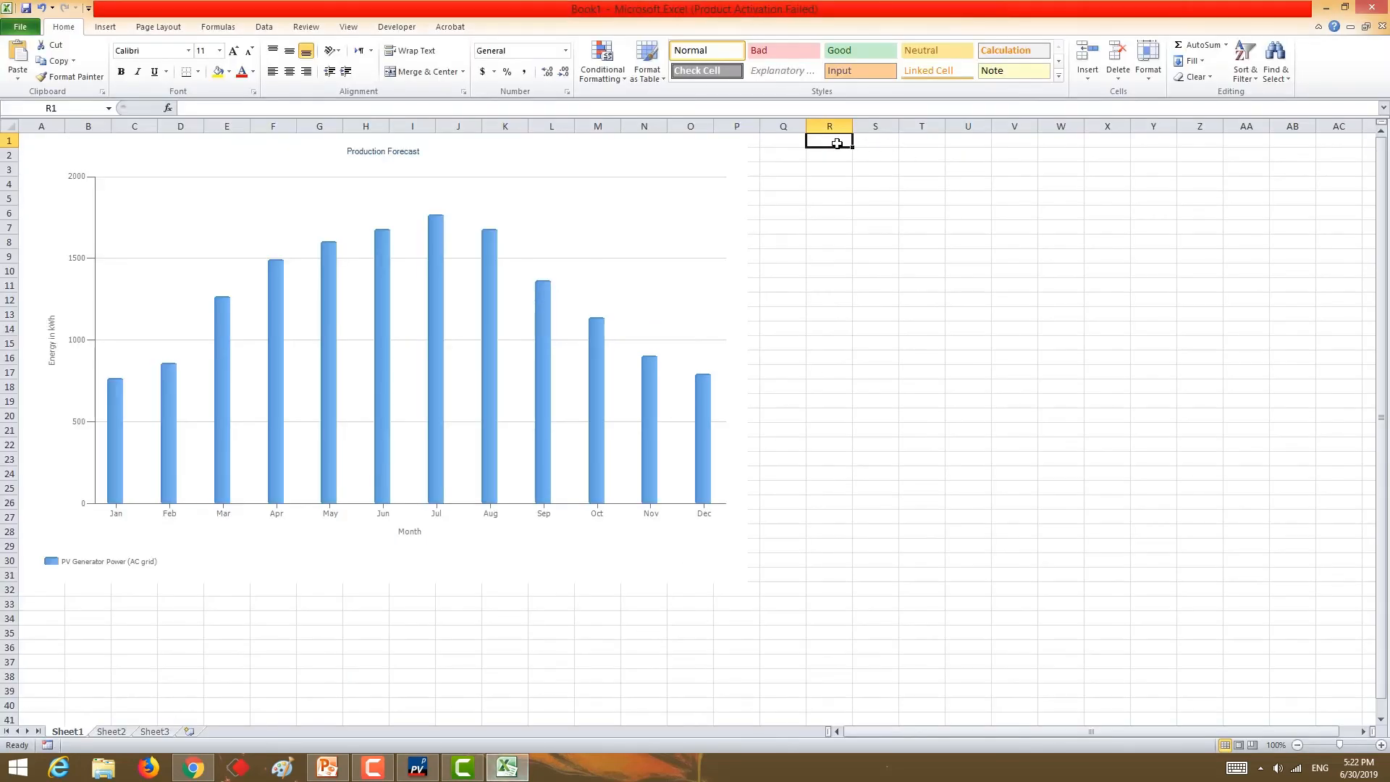
key(ctrl+v)
click(894, 399)
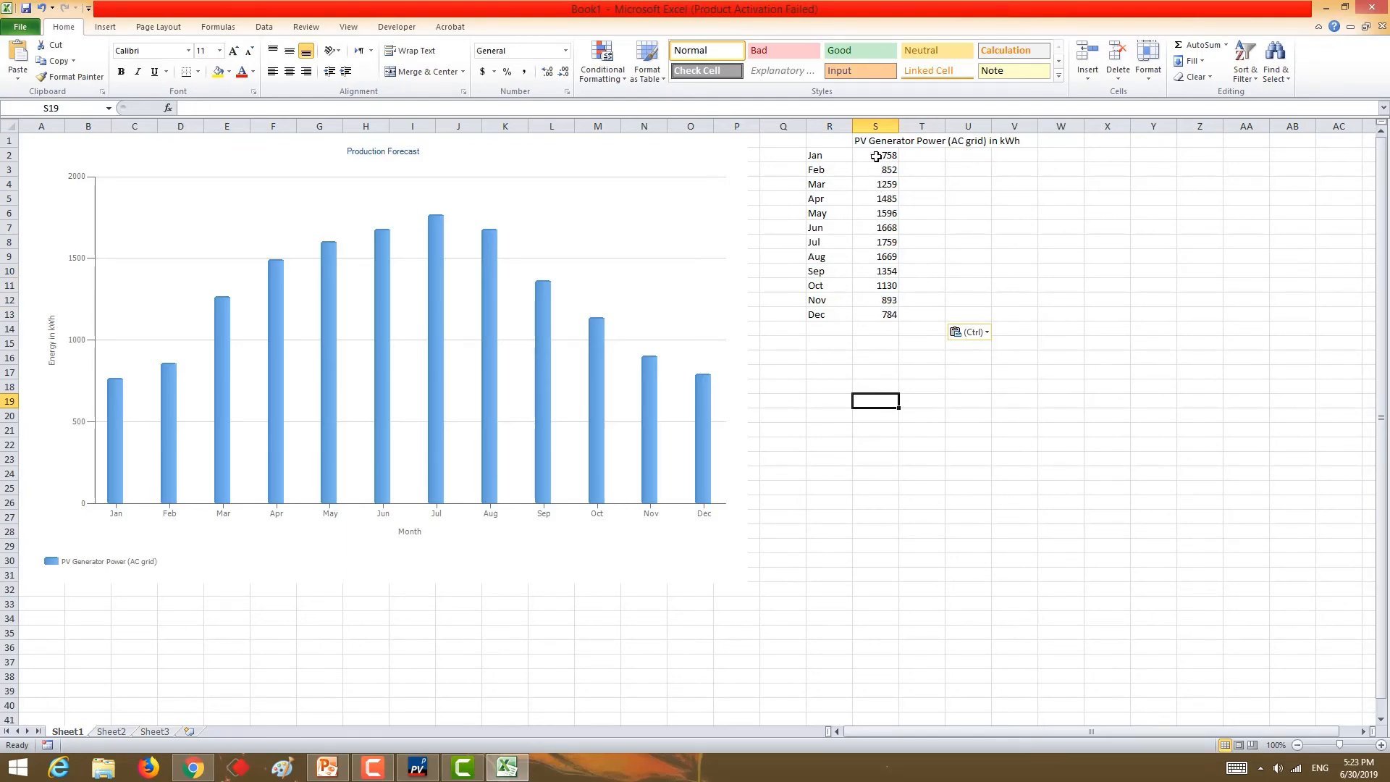
click(418, 767)
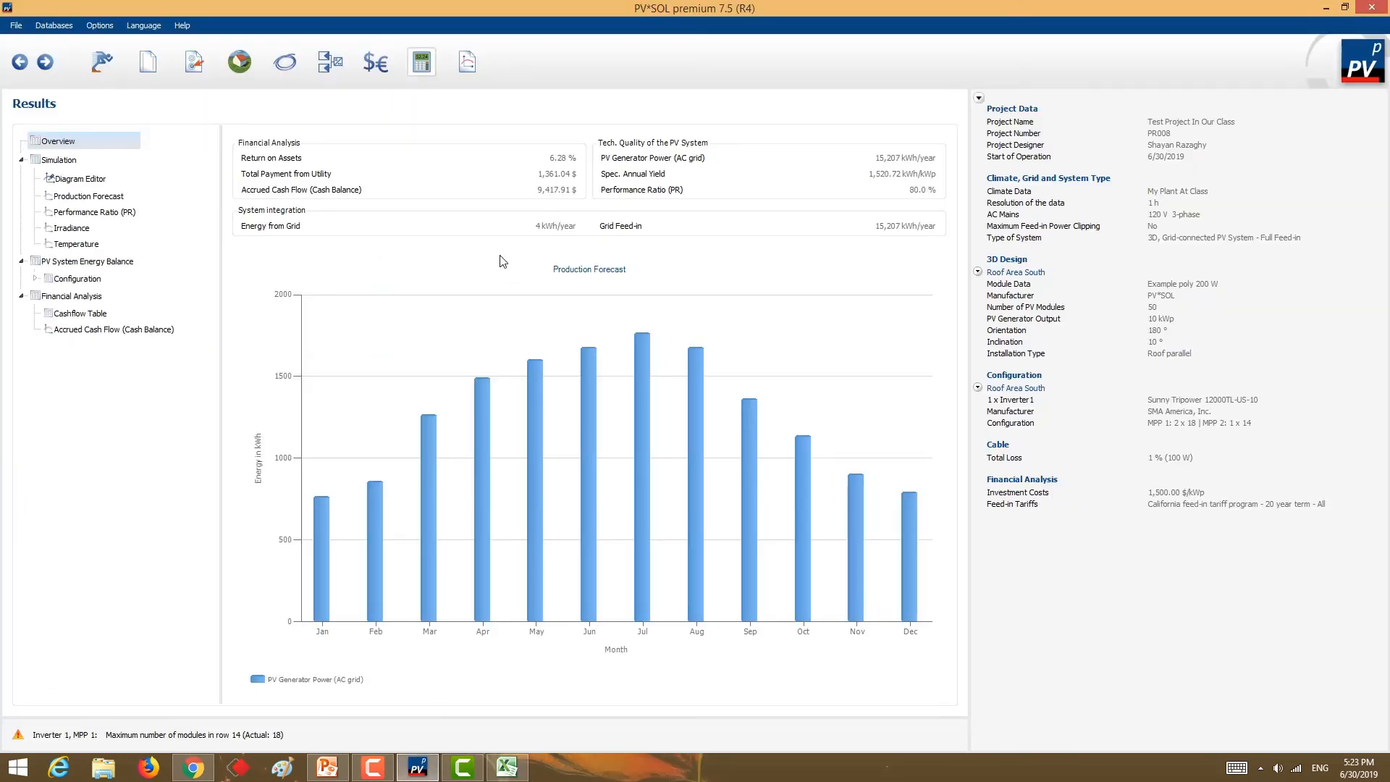
- Export the project presentation as a PDF named Test Project In Our Class.pdf to the Desktop
click(467, 64)
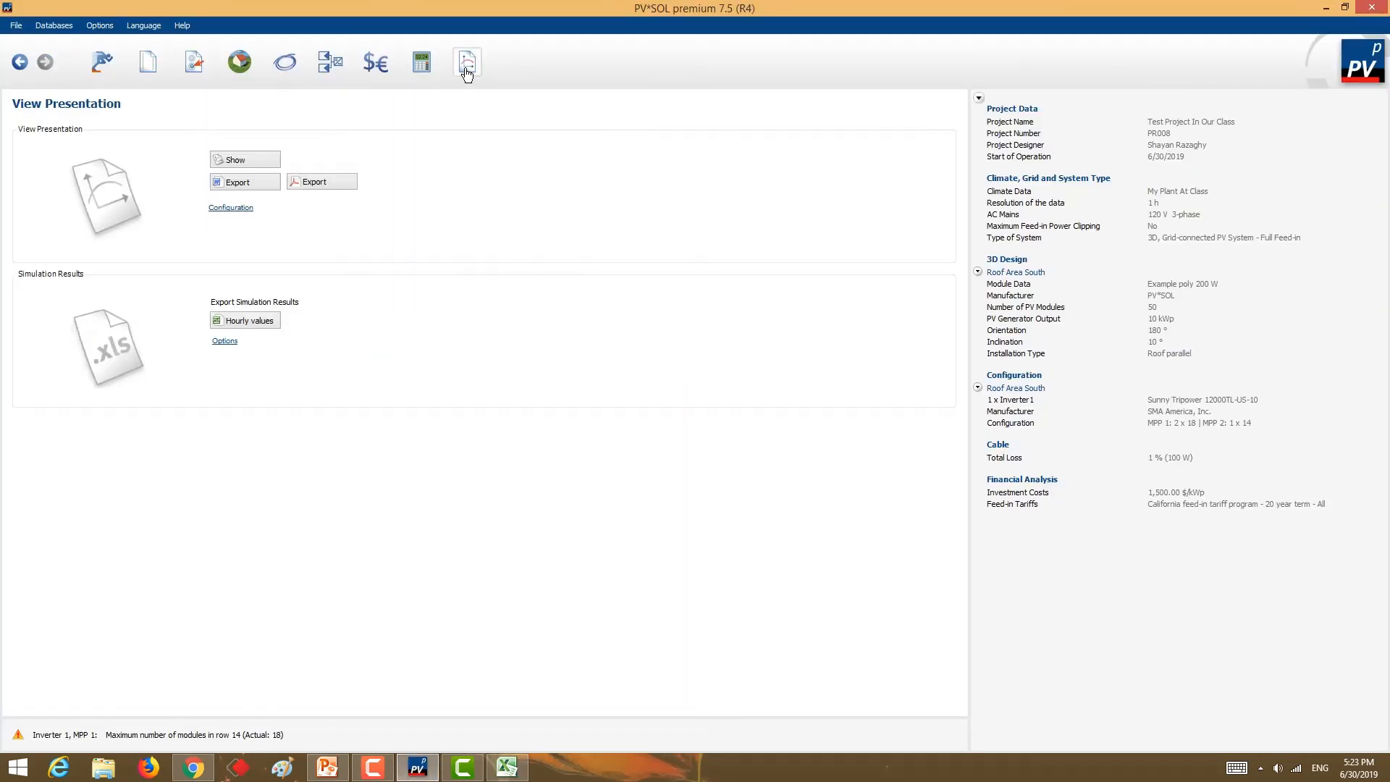
click(317, 192)
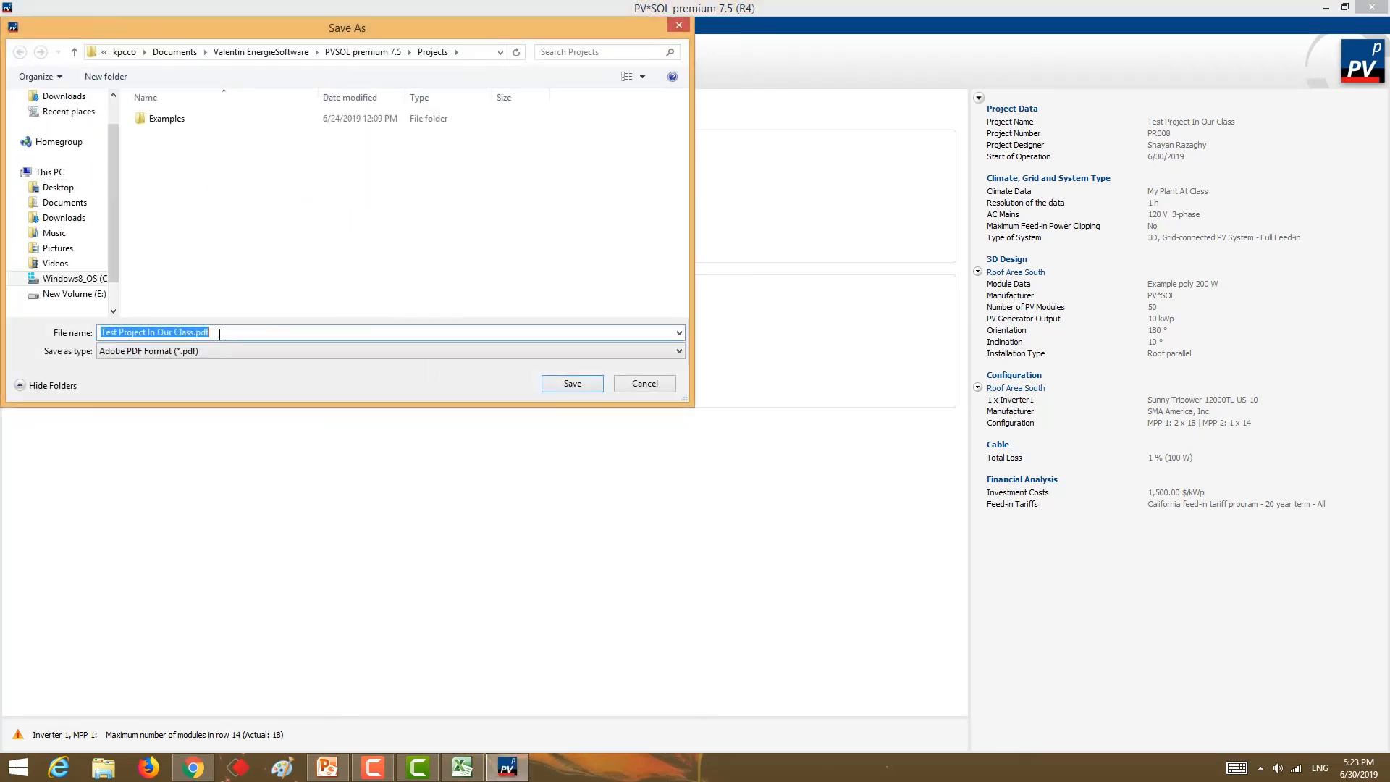
click(59, 187)
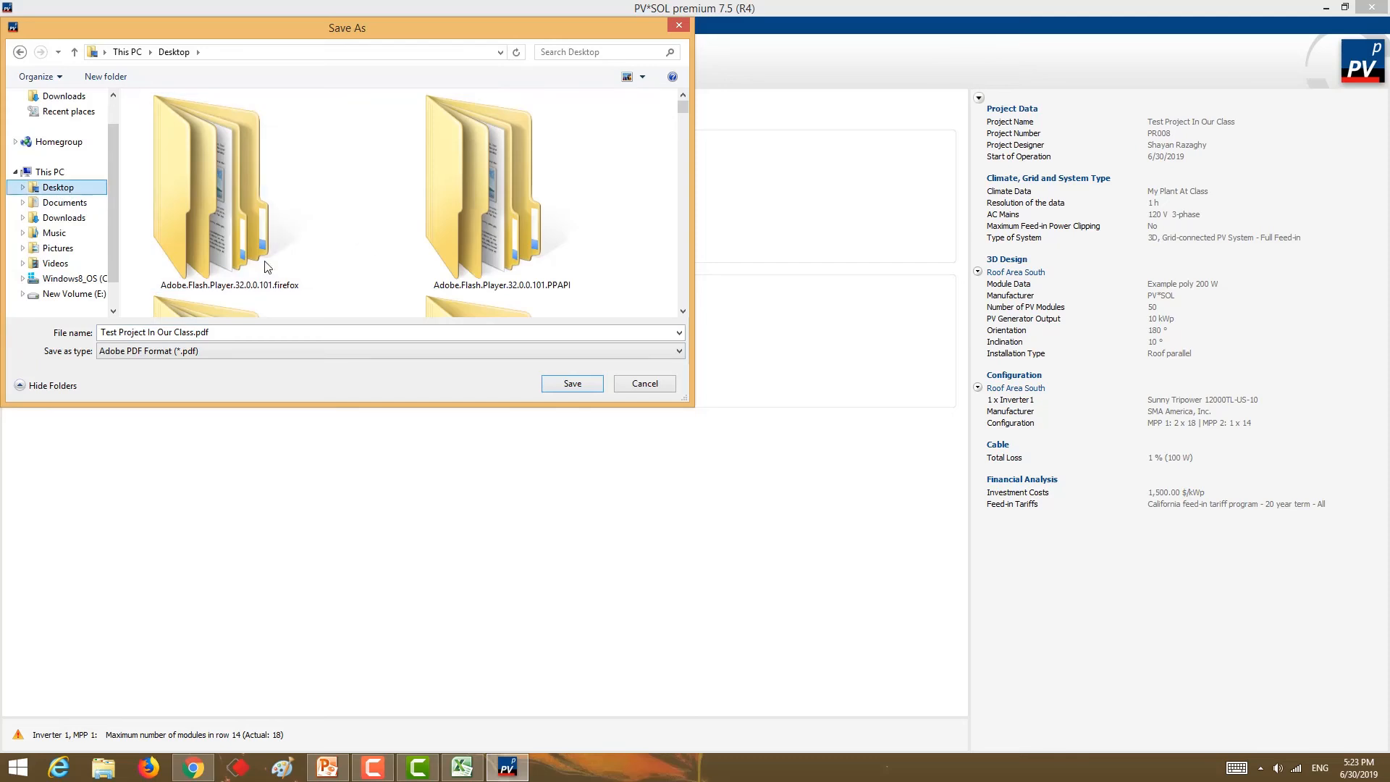
click(572, 390)
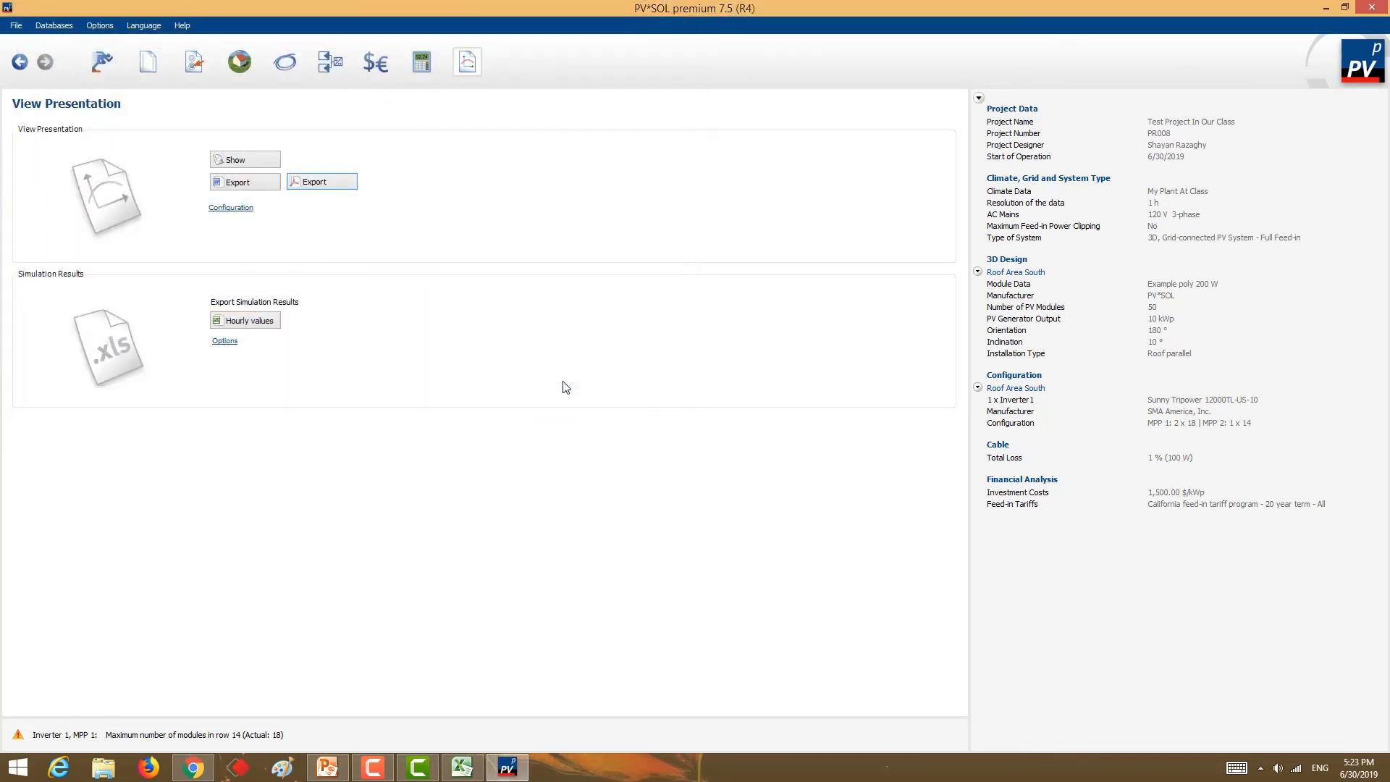
click(418, 767)
click(375, 767)
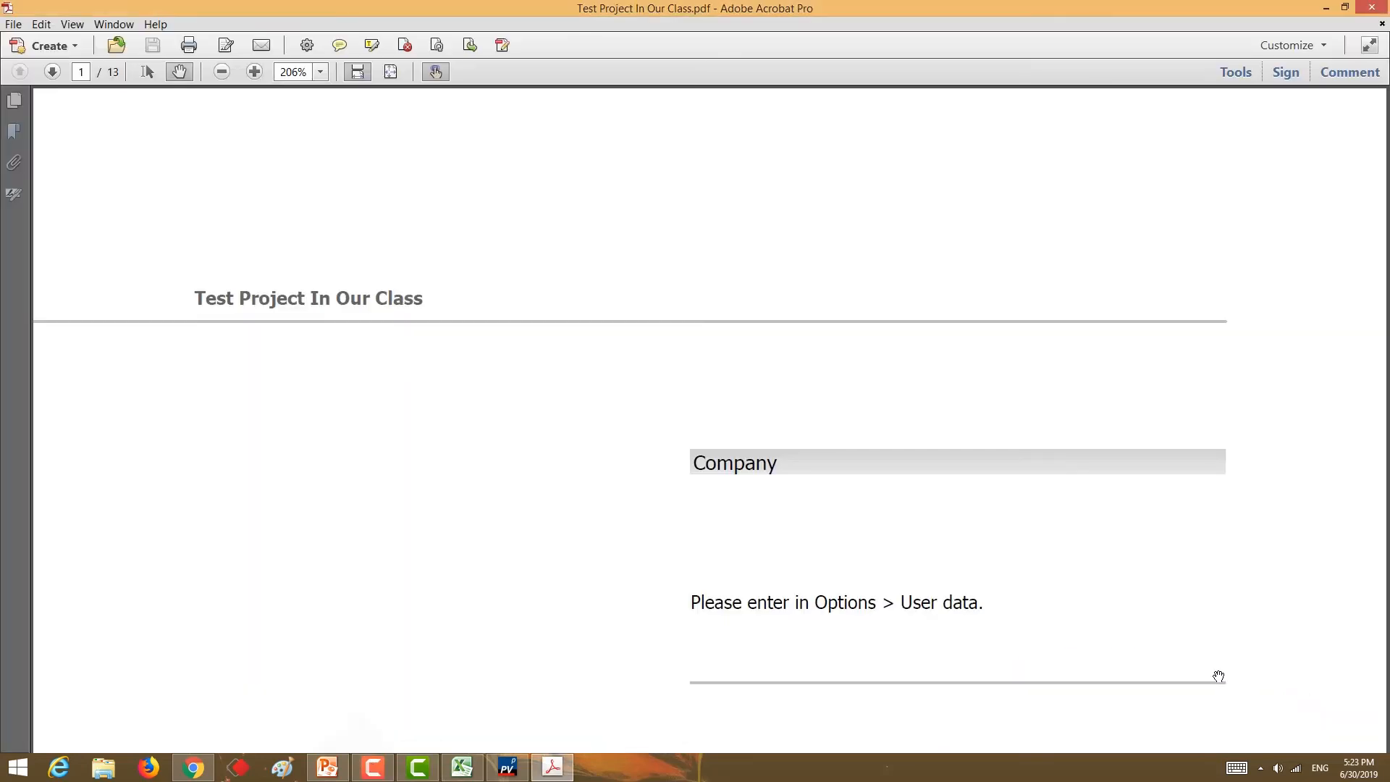
scroll(1140, 640, down, 5)
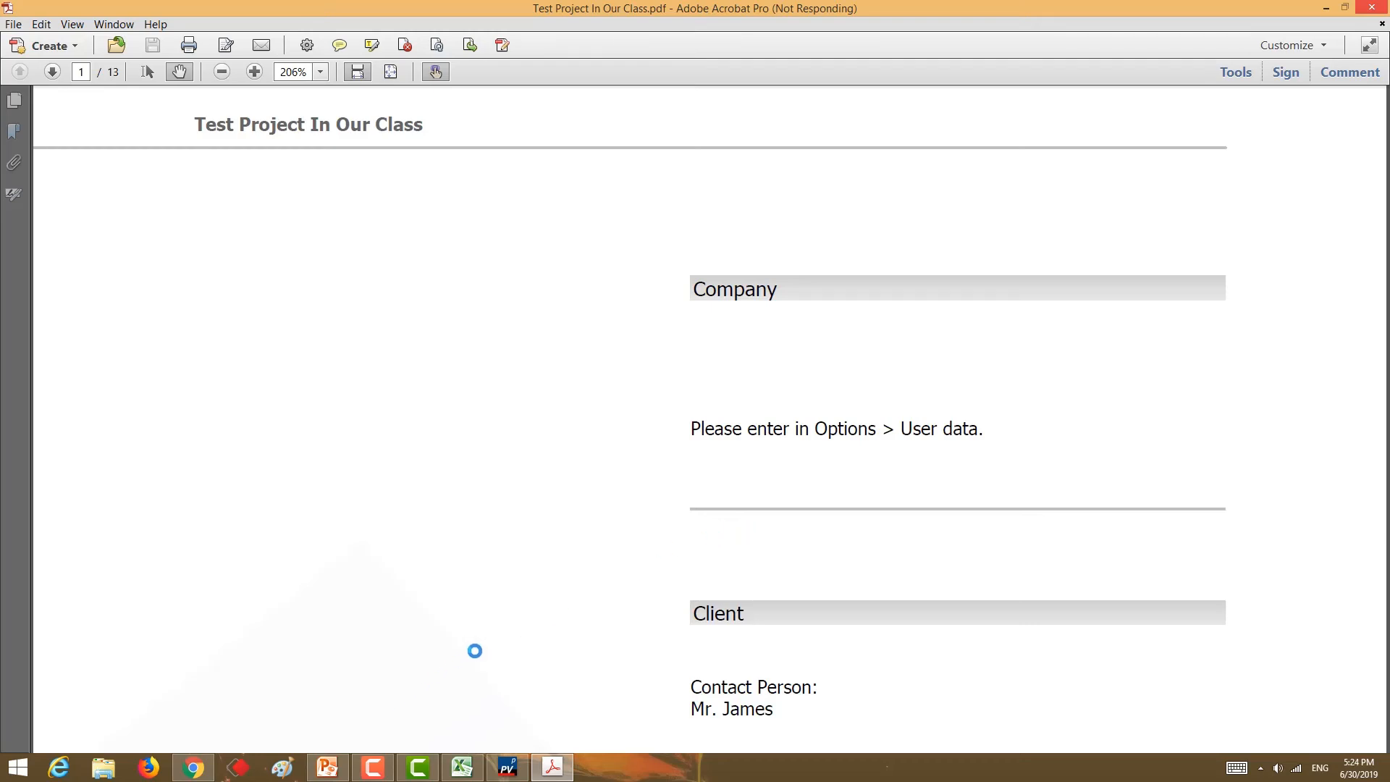
click(373, 766)
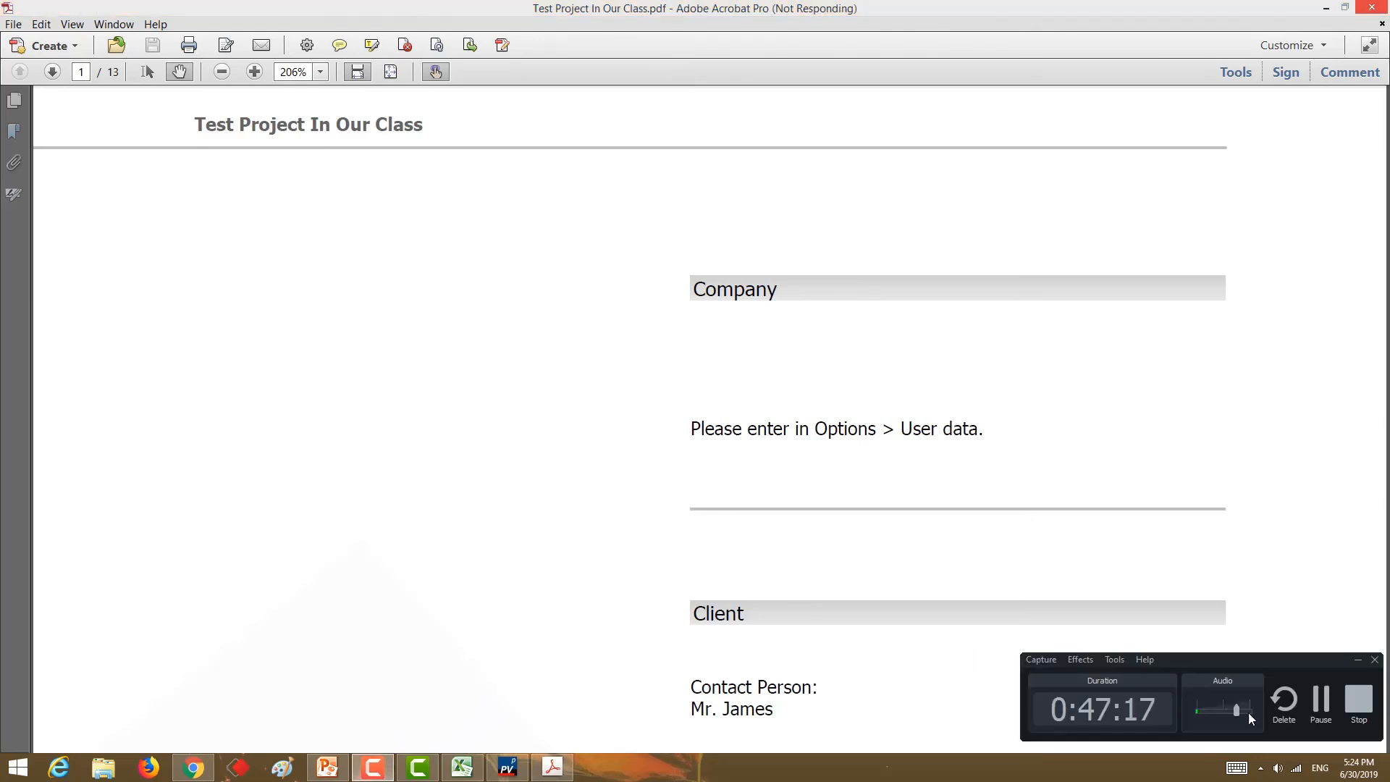
click(1328, 708)
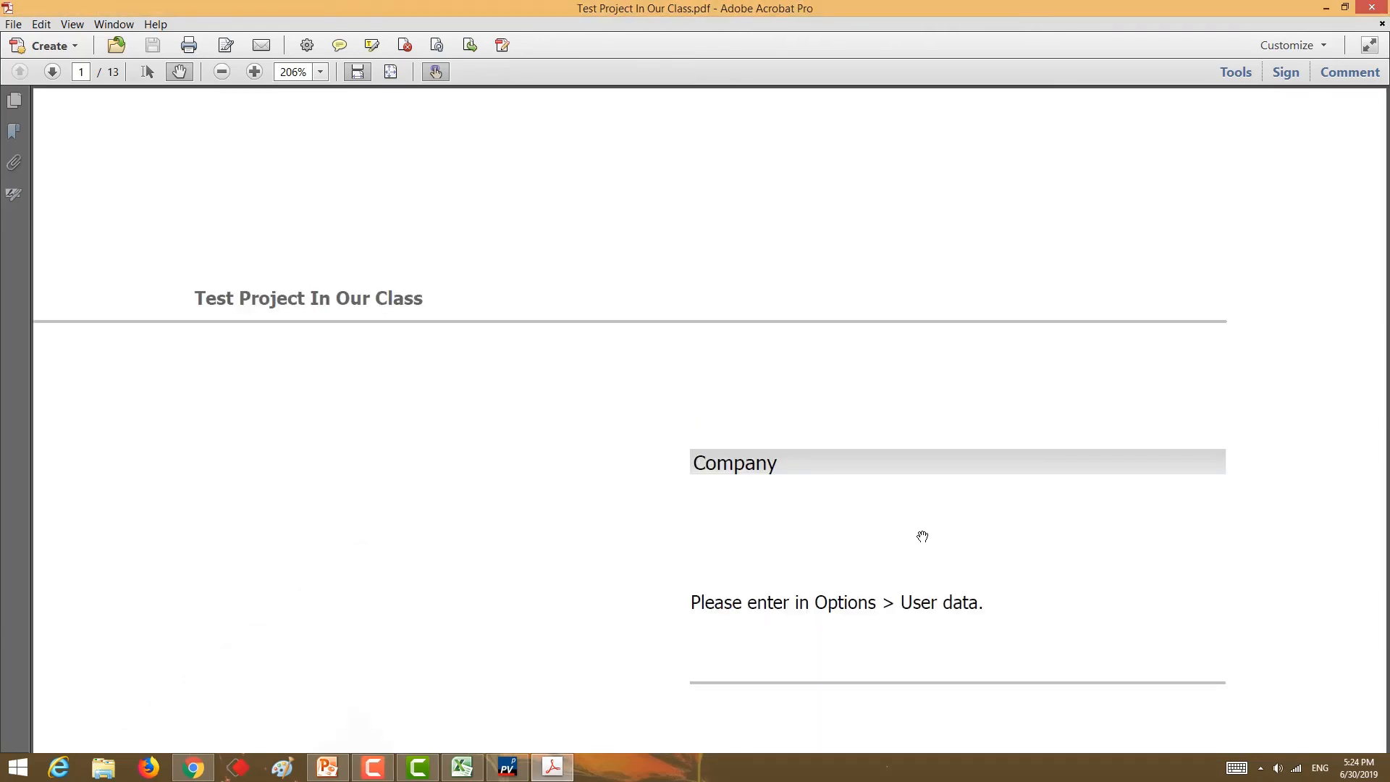
- Set the exported PDF report's zoom to 150% and look over its cover page
click(320, 72)
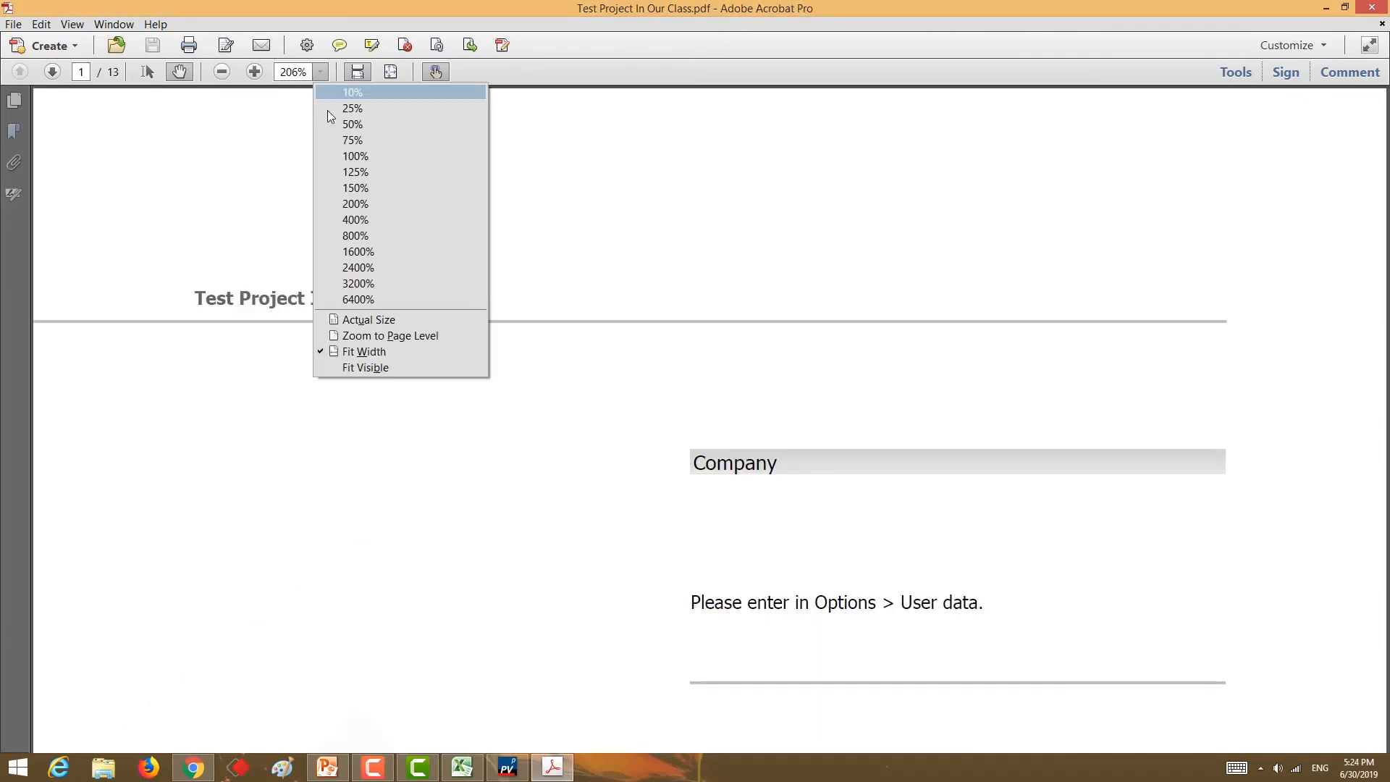
click(356, 187)
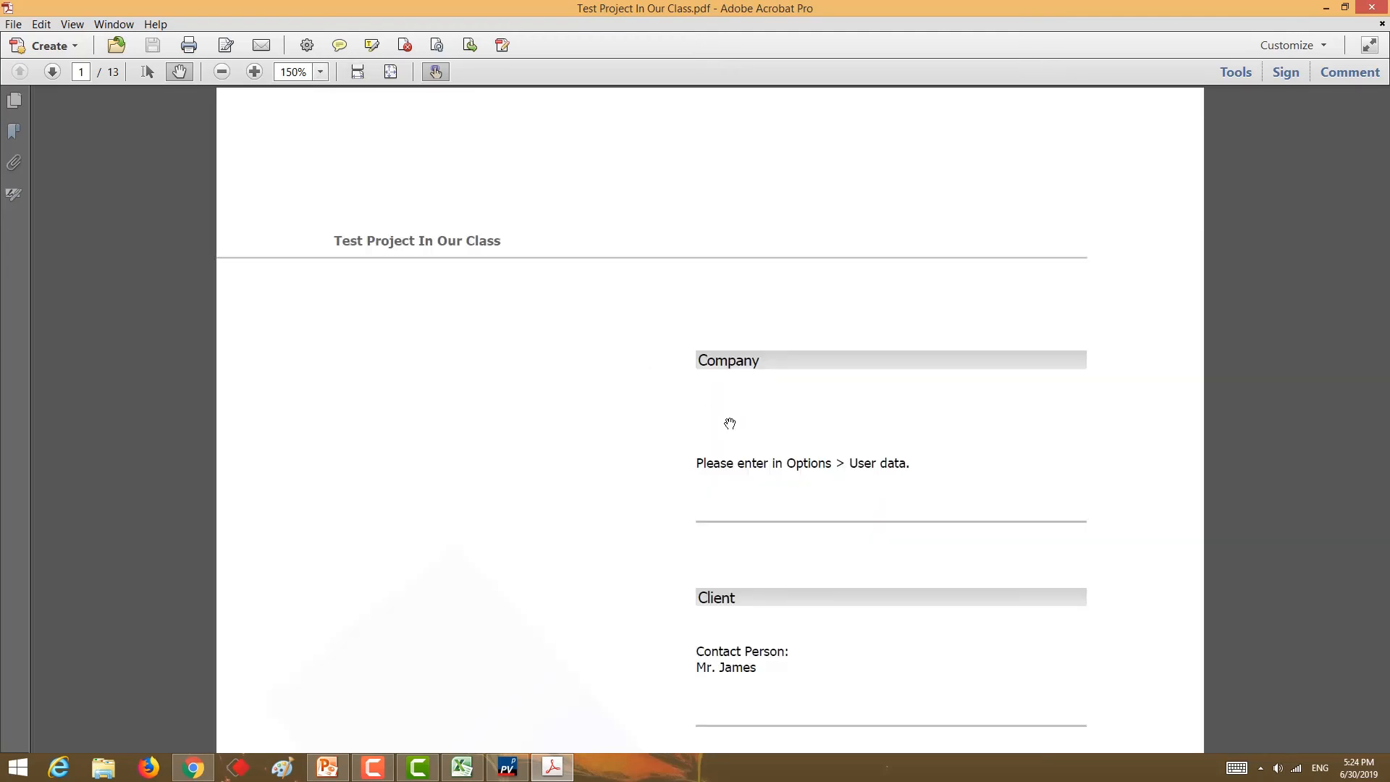
scroll(743, 430, down, 3)
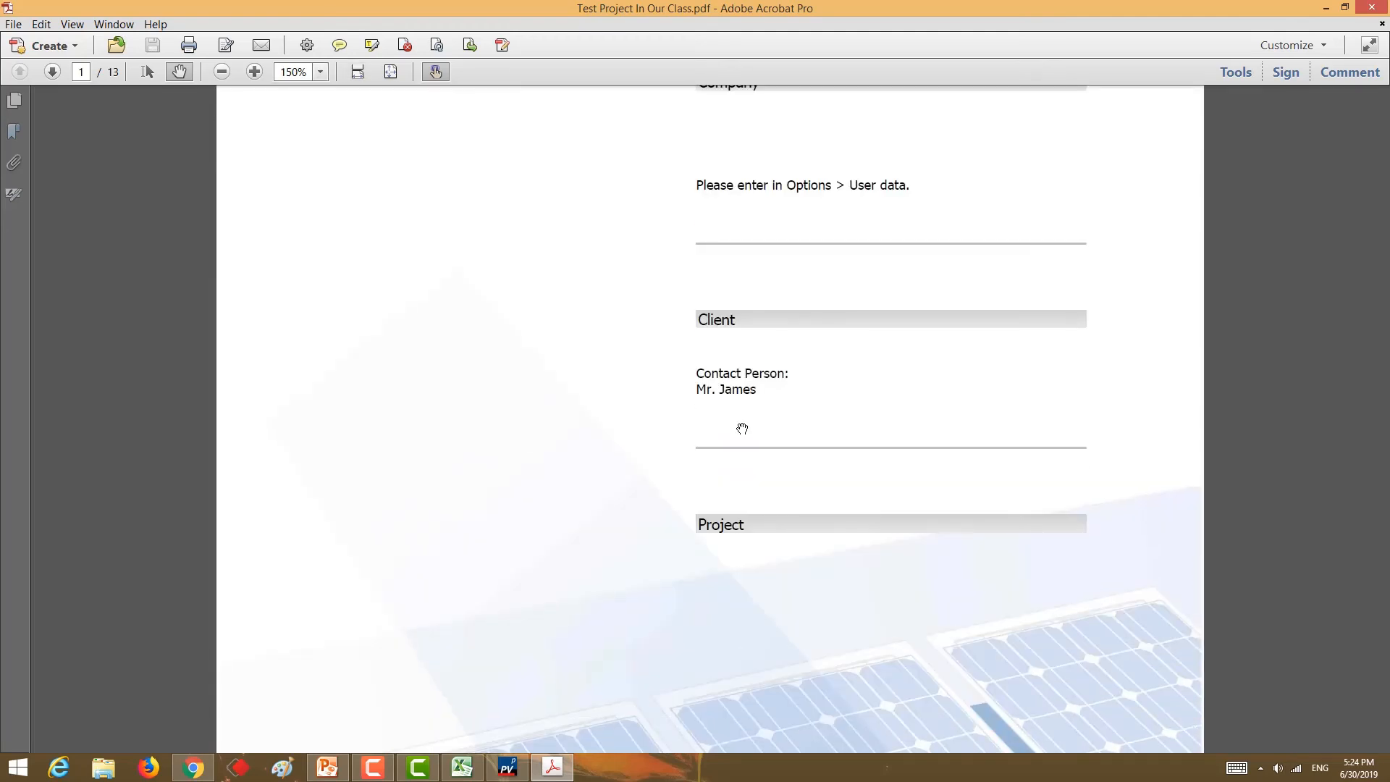
scroll(742, 429, up, 3)
scroll(736, 403, down, 20)
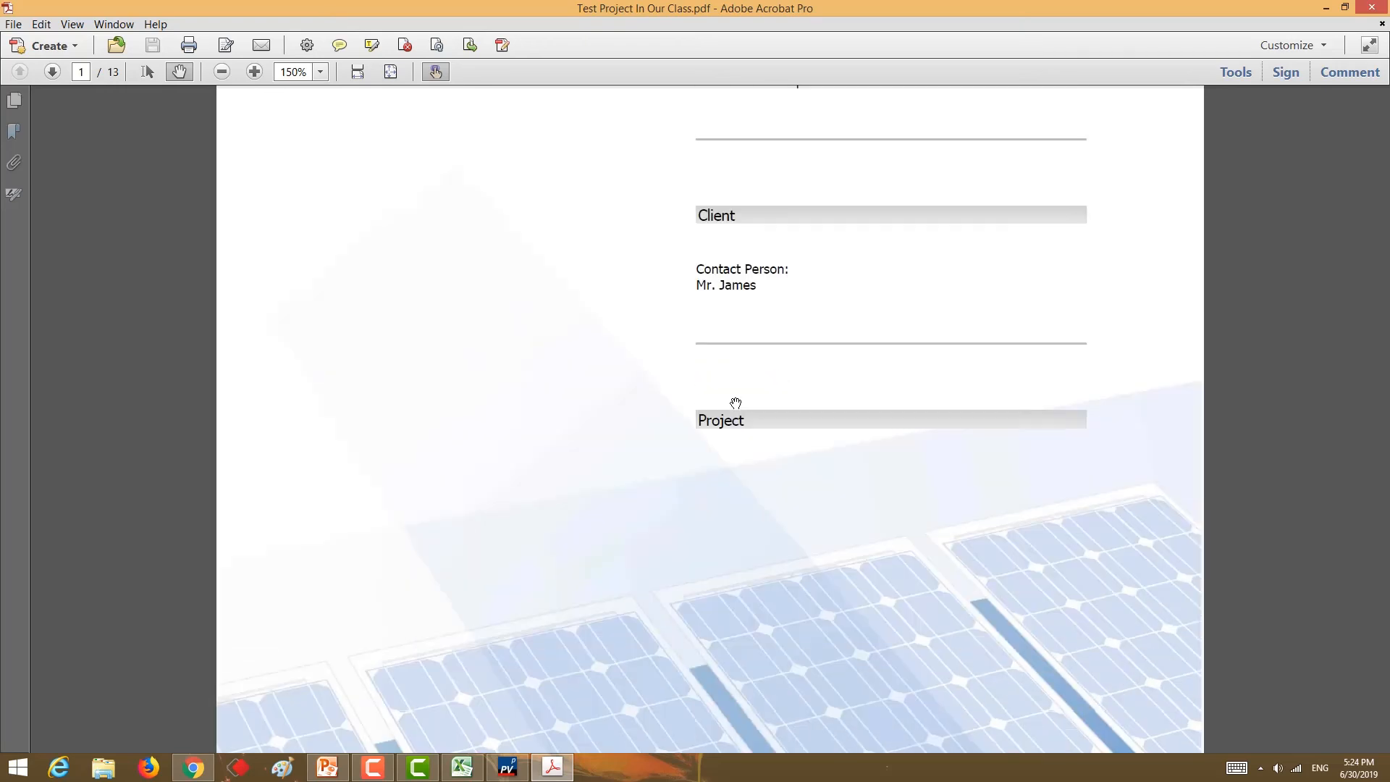
- Examine page 2 of the report with the 3D roof view, the system data and the circuit diagram
scroll(702, 433, down, 5)
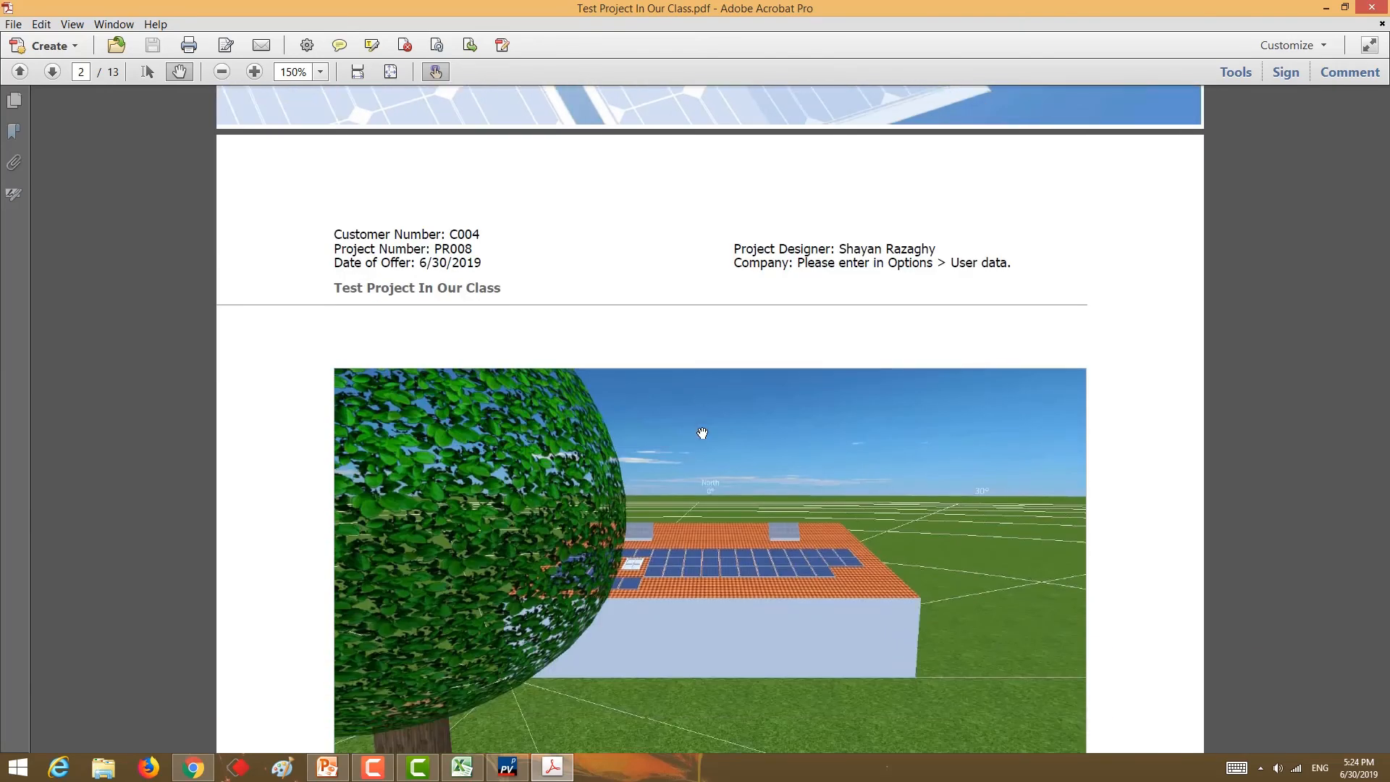
scroll(697, 431, up, 1)
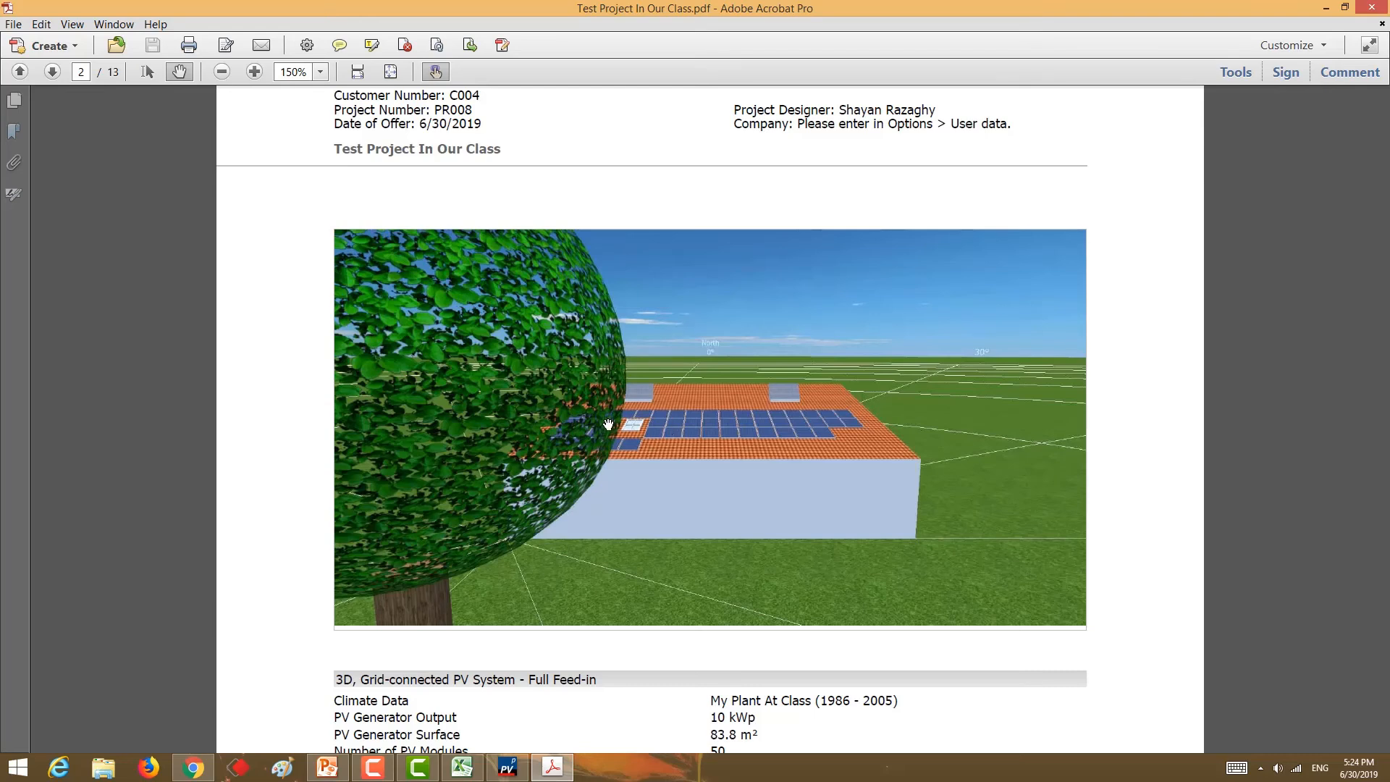
scroll(608, 425, down, 1)
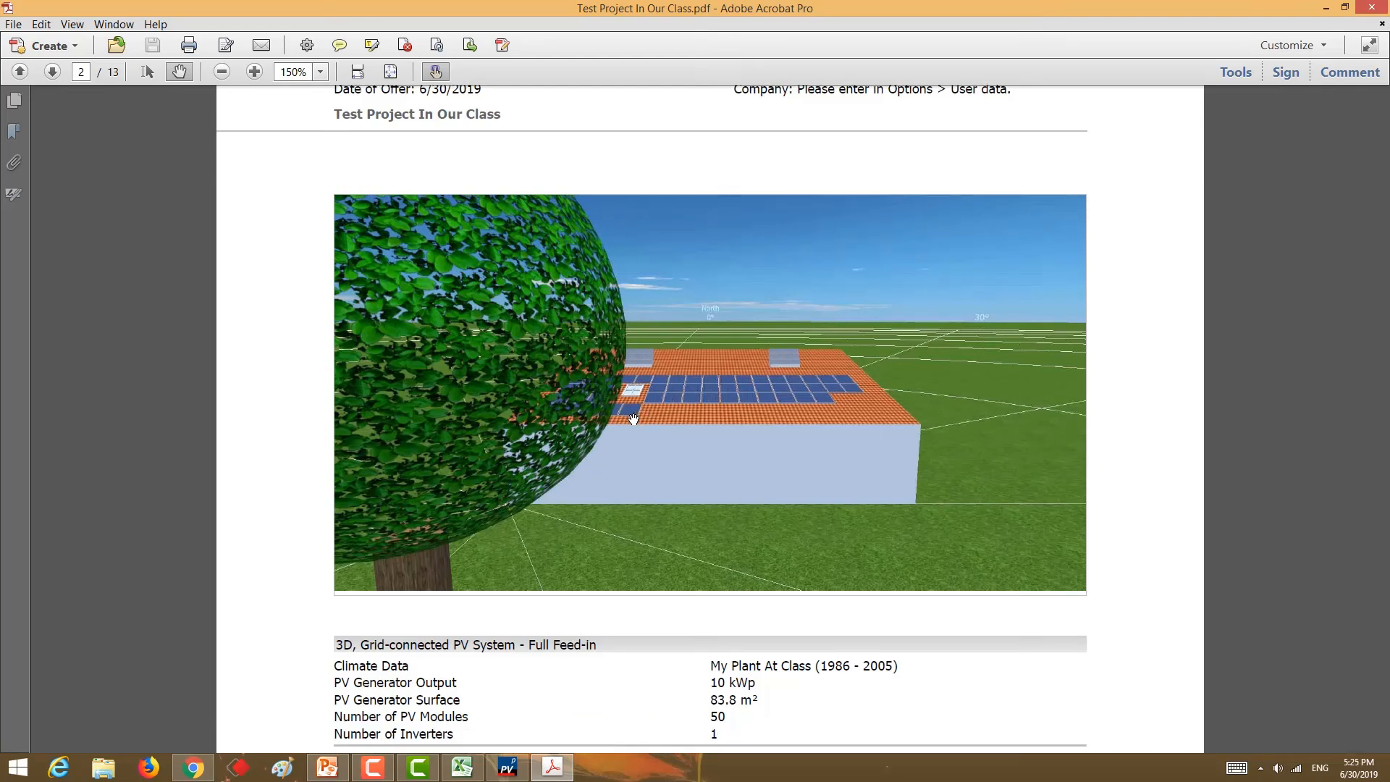
scroll(633, 418, down, 2)
scroll(633, 419, down, 2)
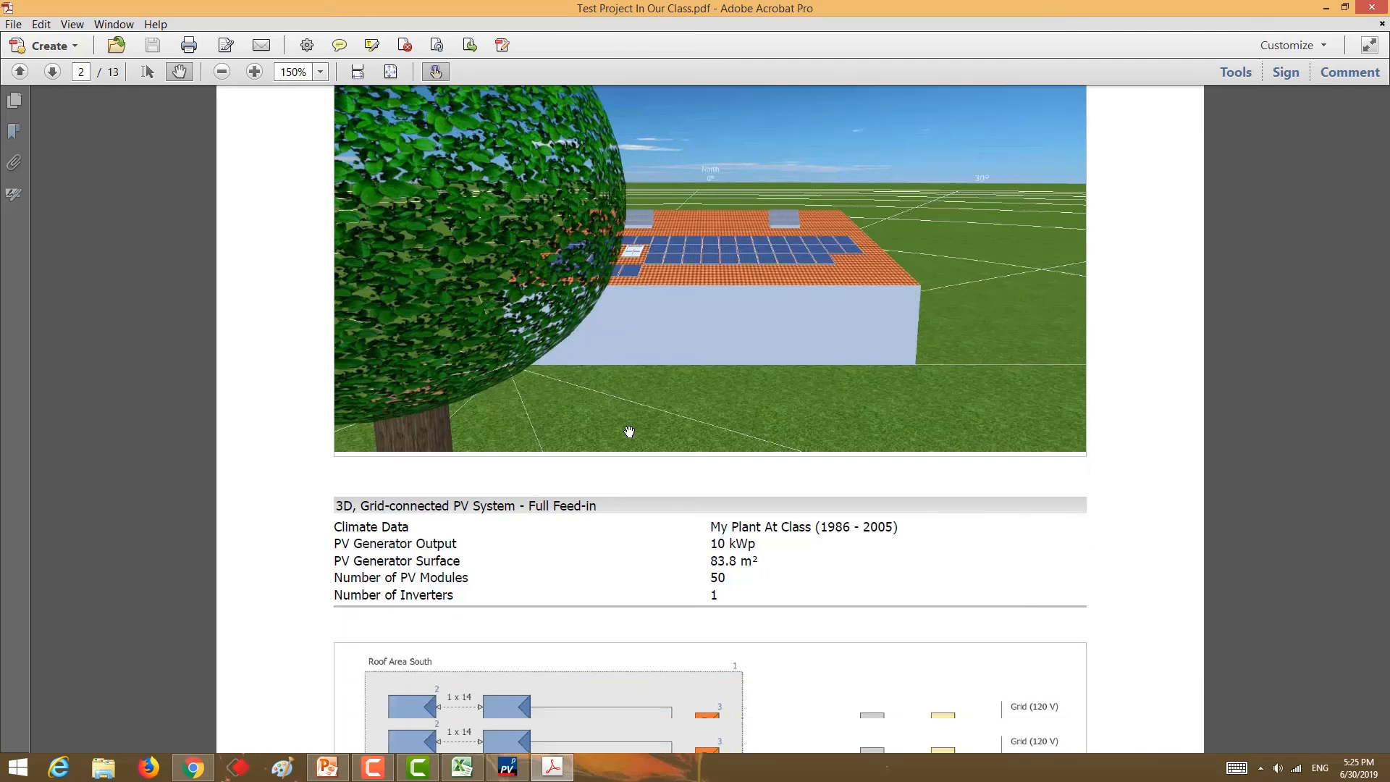
scroll(630, 351, down, 3)
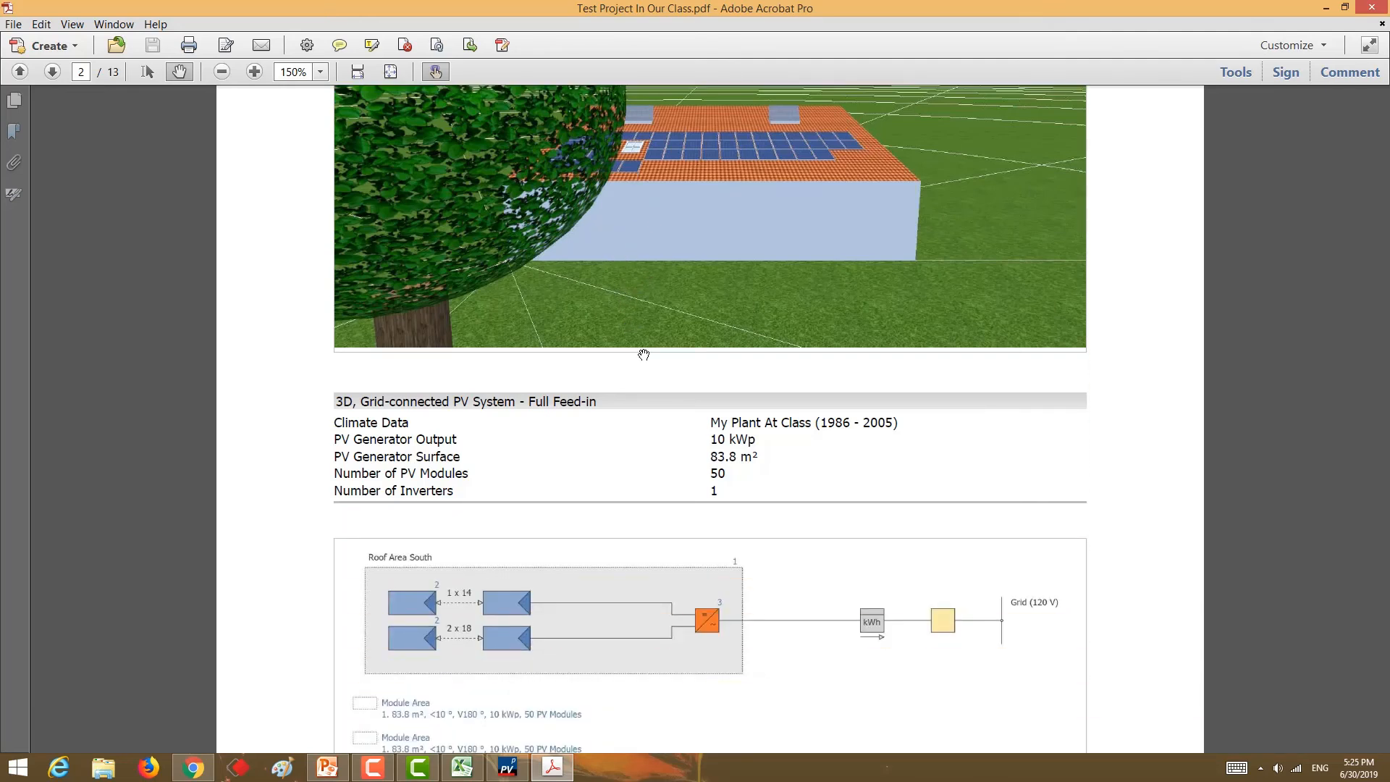
scroll(688, 463, down, 2)
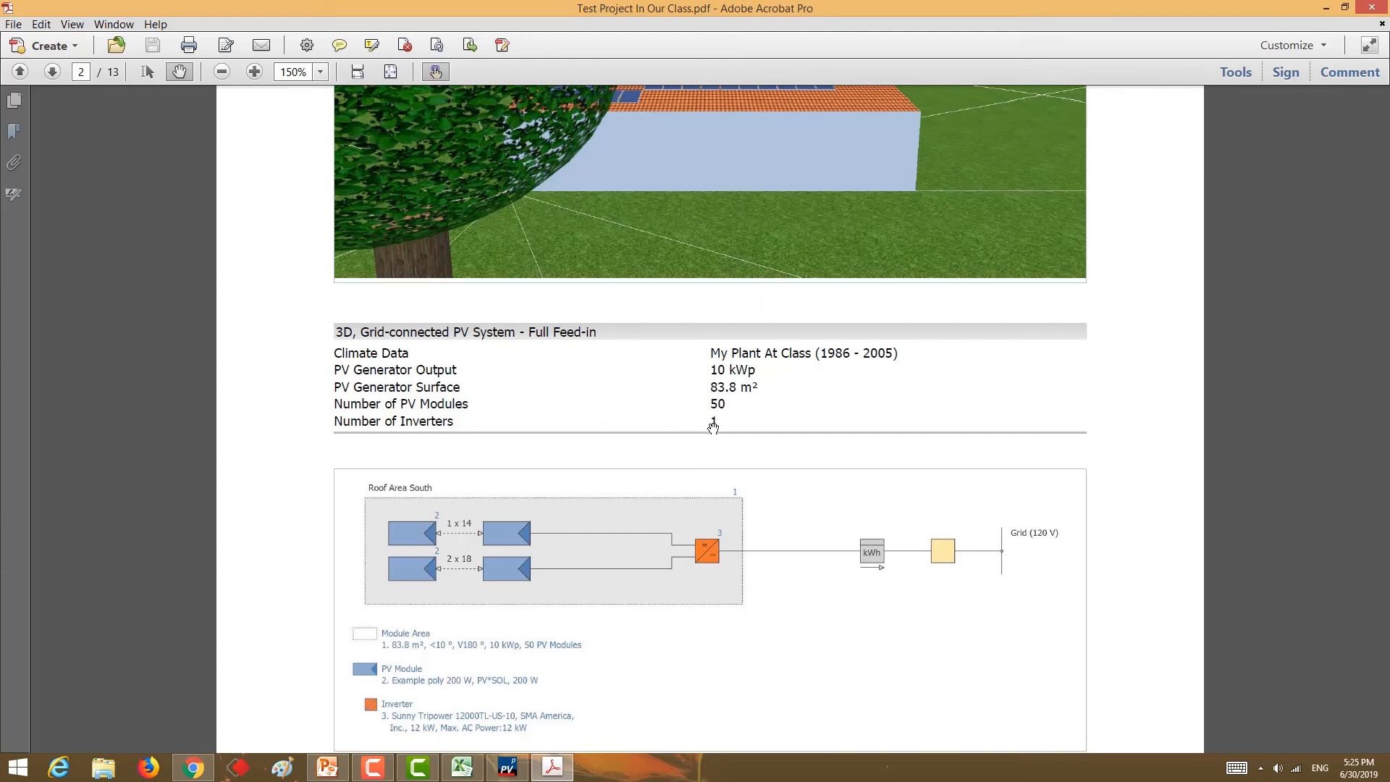
scroll(711, 430, down, 5)
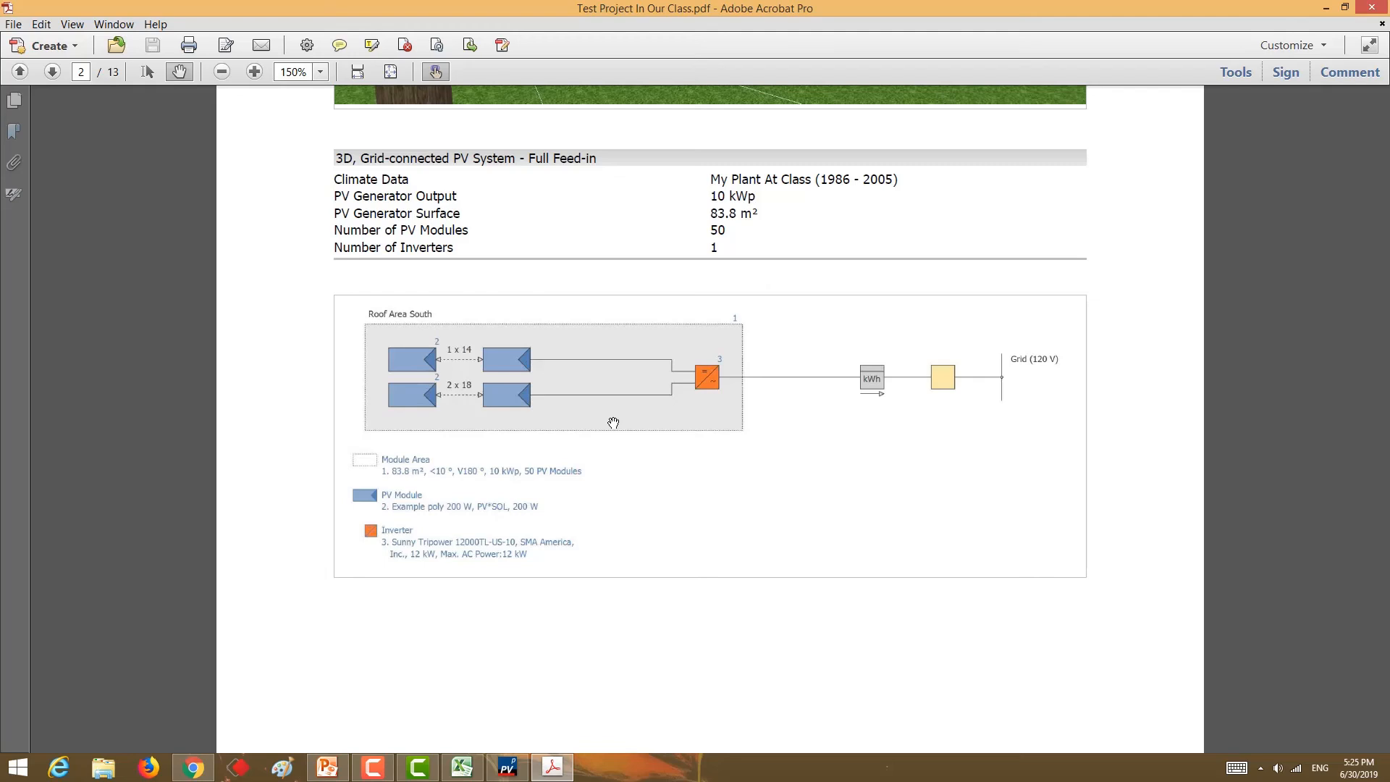
scroll(613, 427, down, 3)
- Review the report's yield and gain figures and the system set-up with module area, inverter and AC mains data
scroll(623, 443, down, 20)
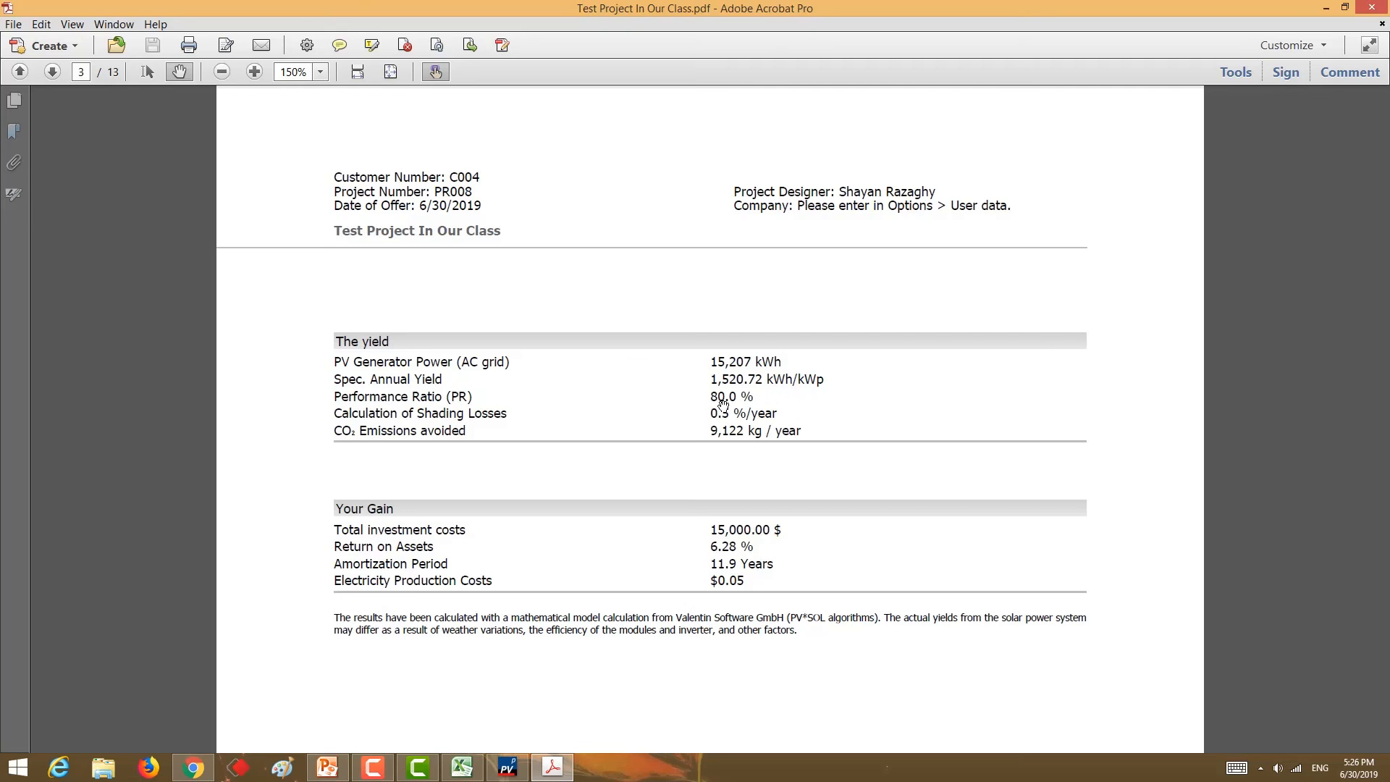
scroll(641, 441, down, 1)
scroll(641, 441, down, 2)
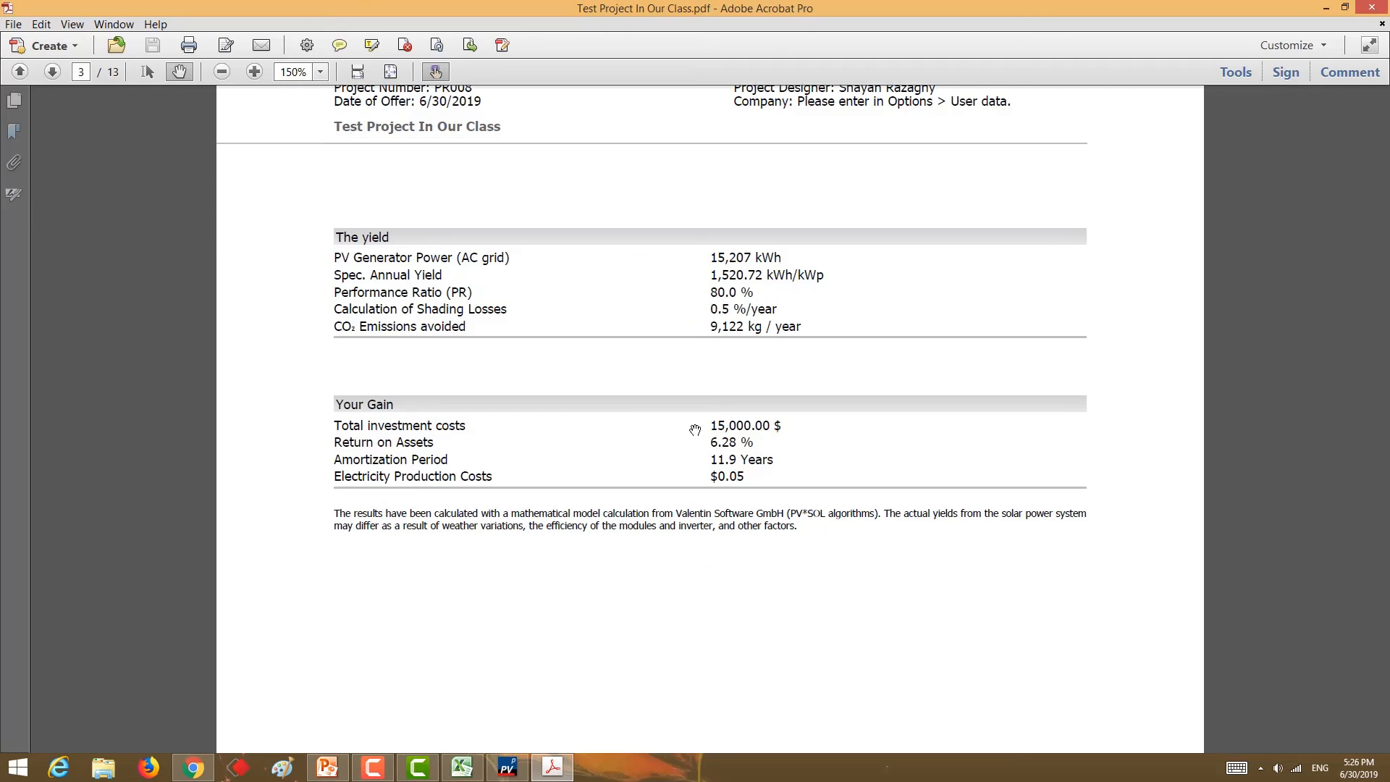
scroll(701, 414, down, 20)
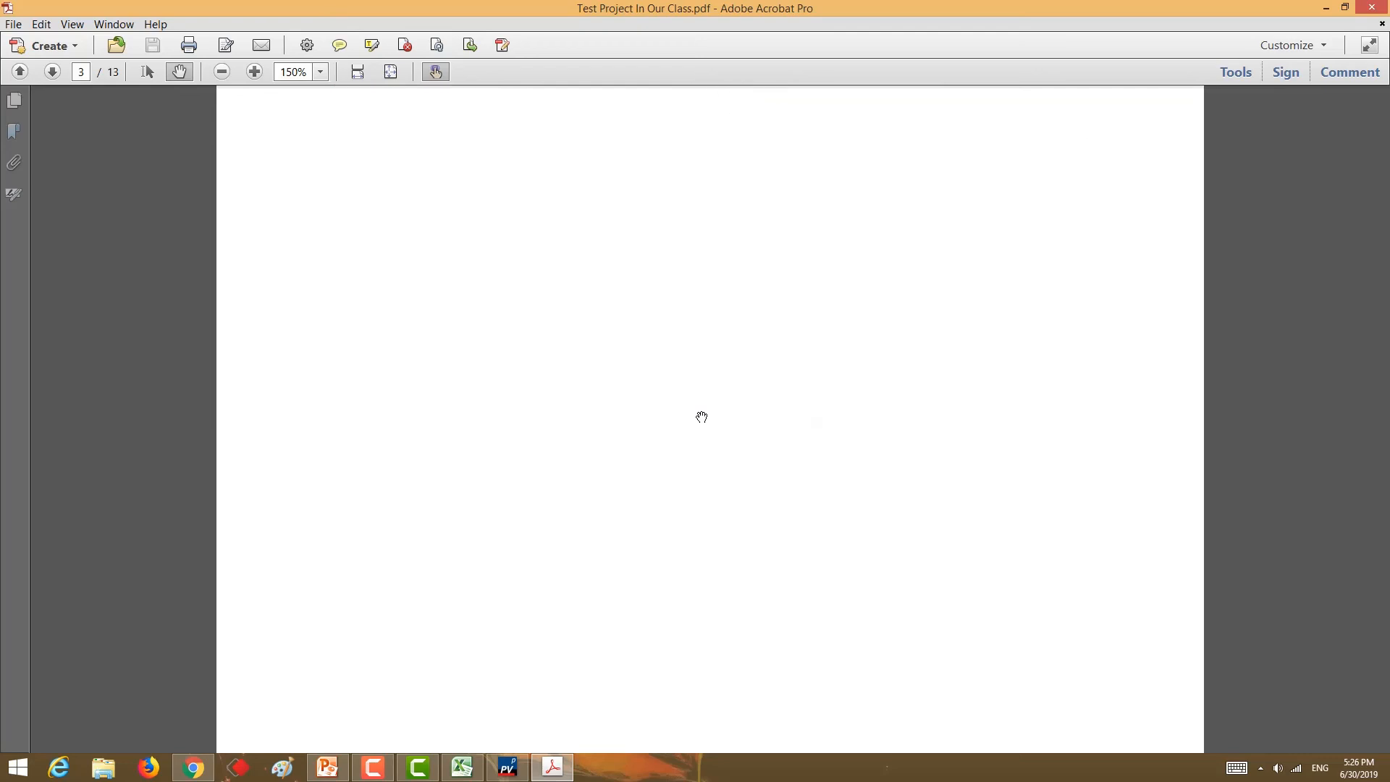
scroll(700, 442, down, 16)
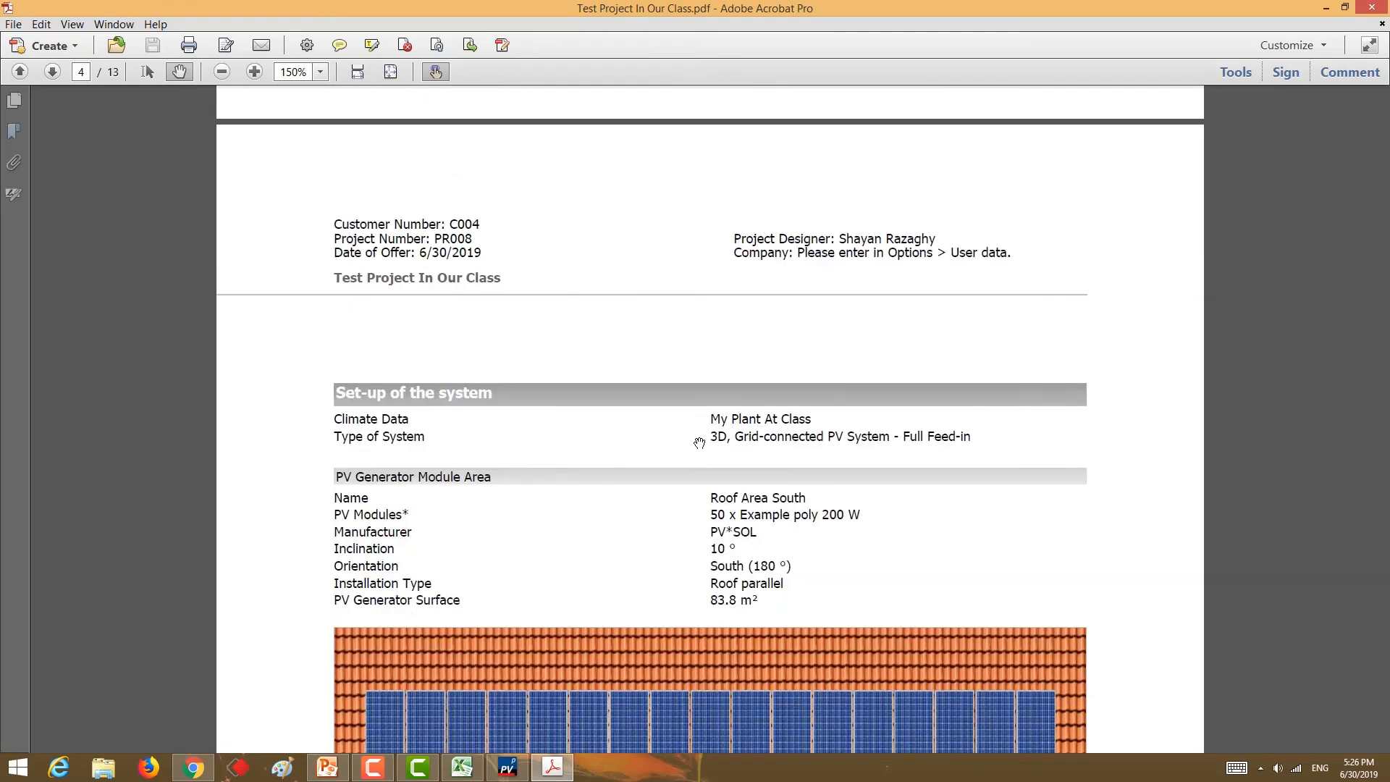
scroll(700, 443, down, 7)
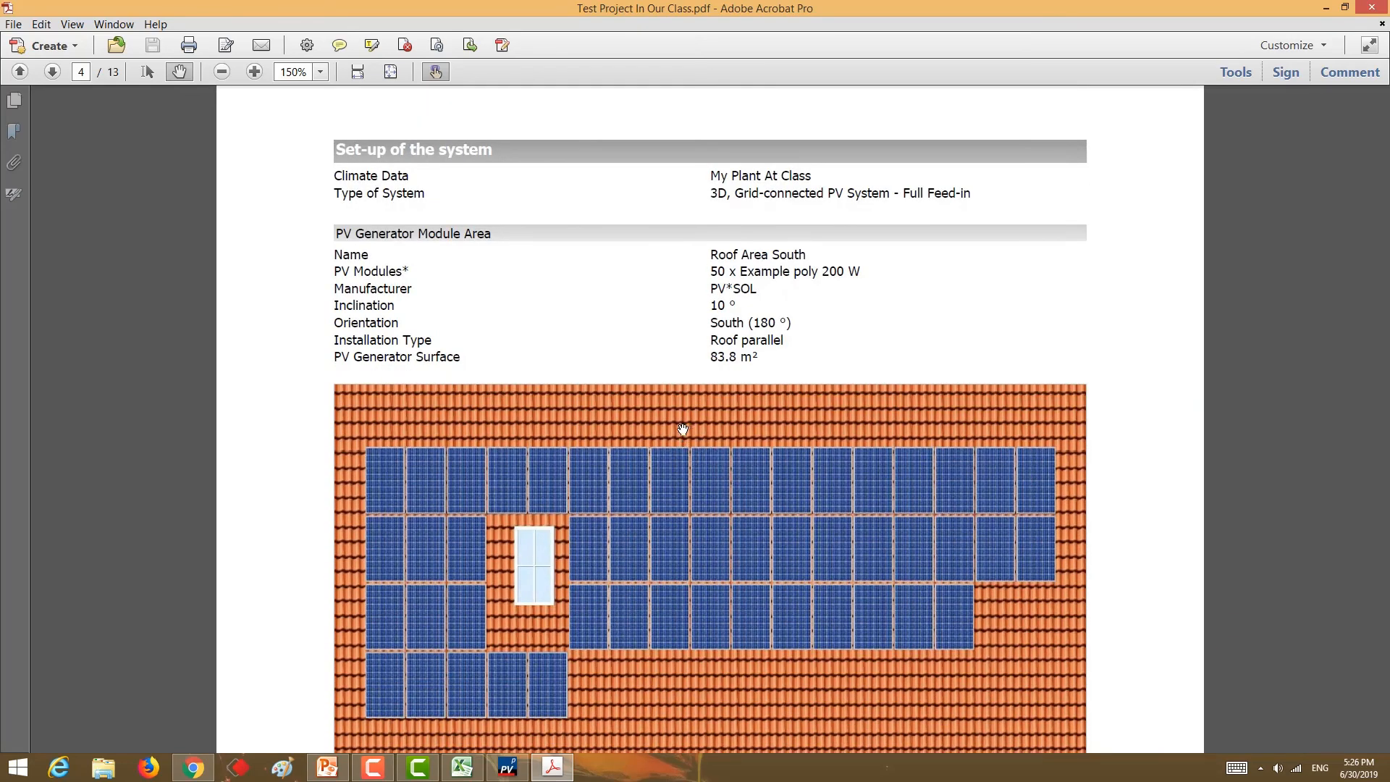
scroll(724, 424, down, 9)
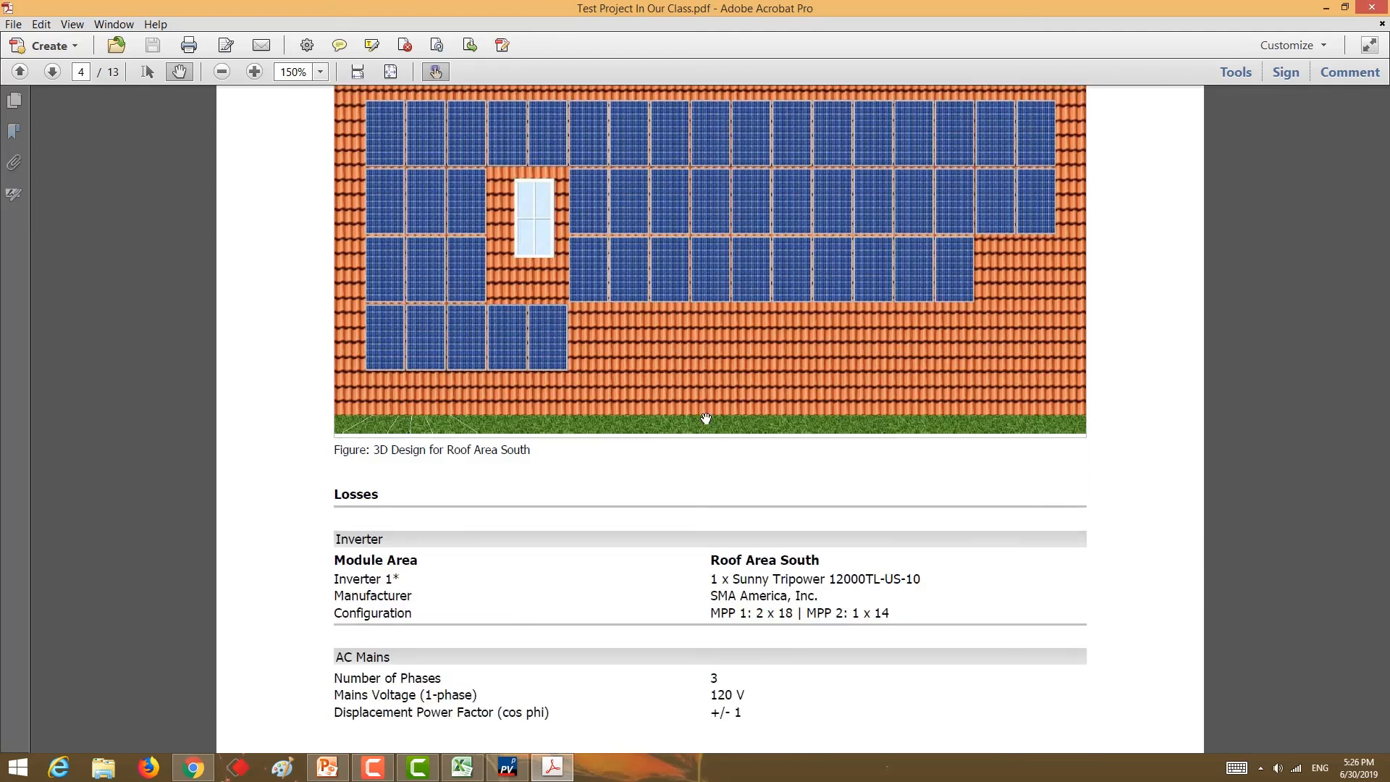
scroll(699, 410, down, 3)
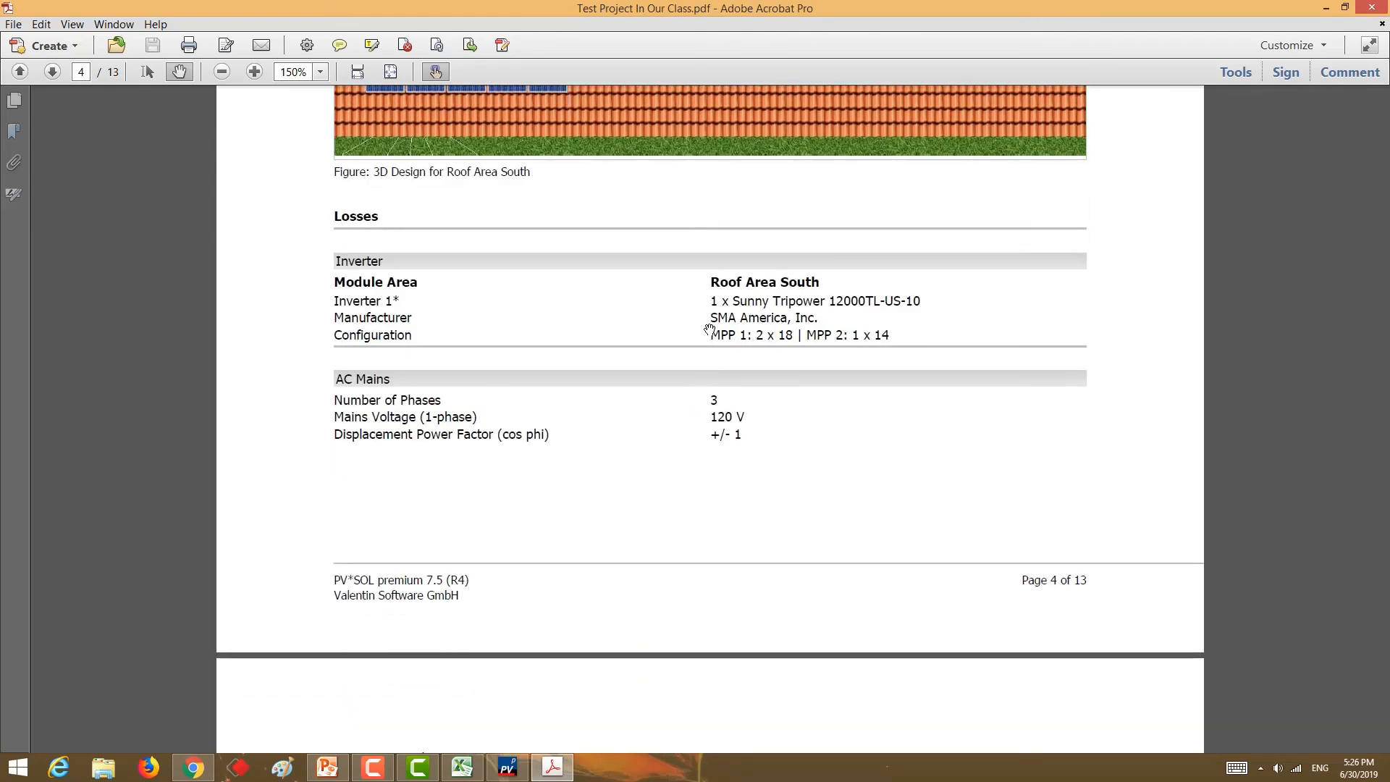
scroll(667, 372, down, 18)
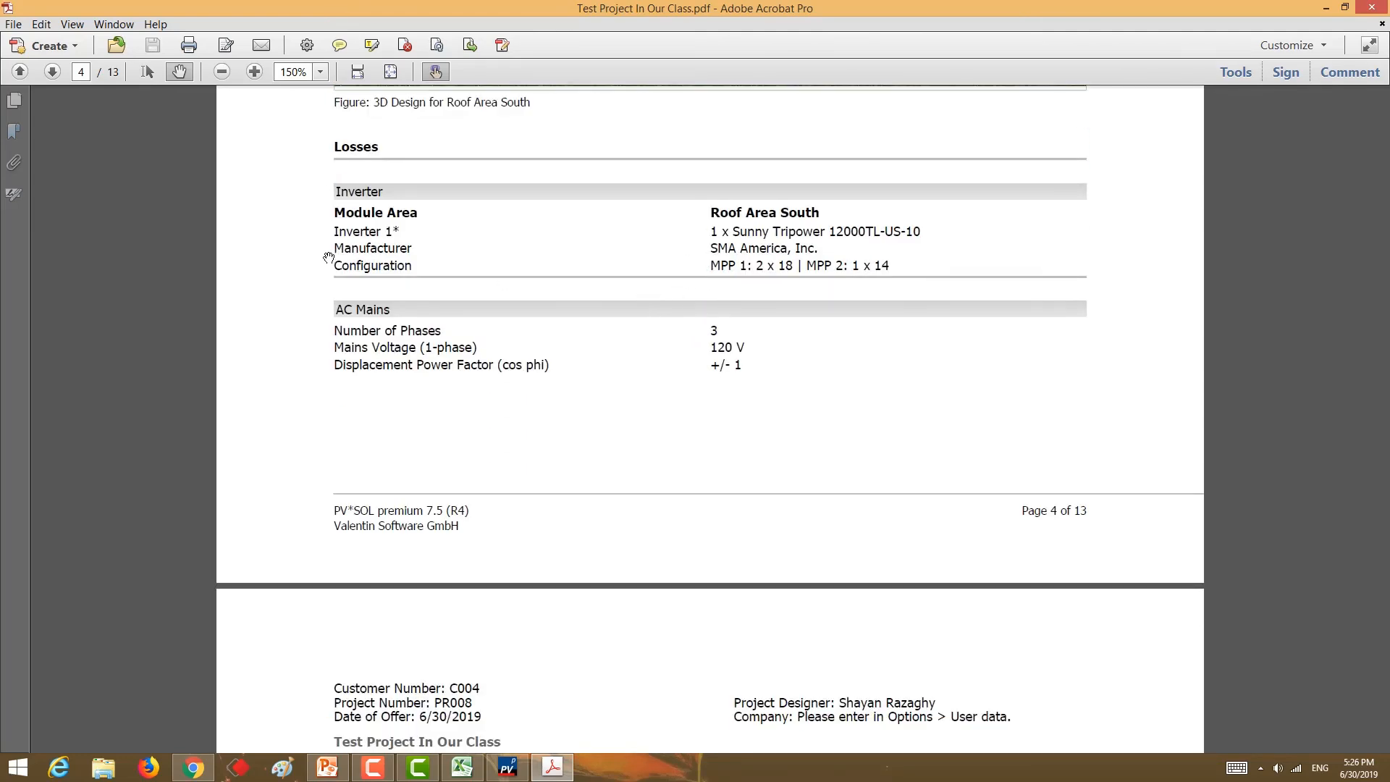
scroll(722, 292, down, 10)
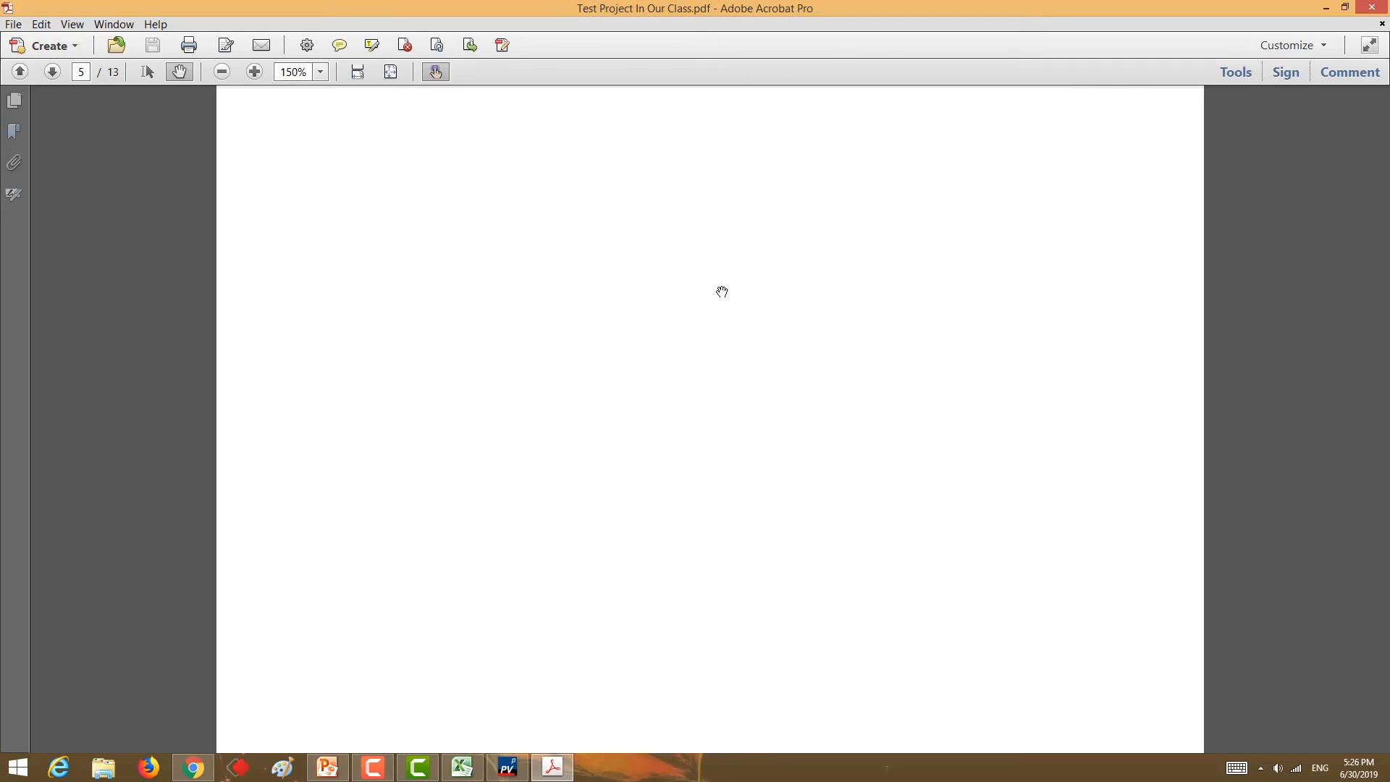
- Examine the report's Simulation Results page with the PV system figures and the monthly Production Forecast chart
scroll(683, 352, down, 20)
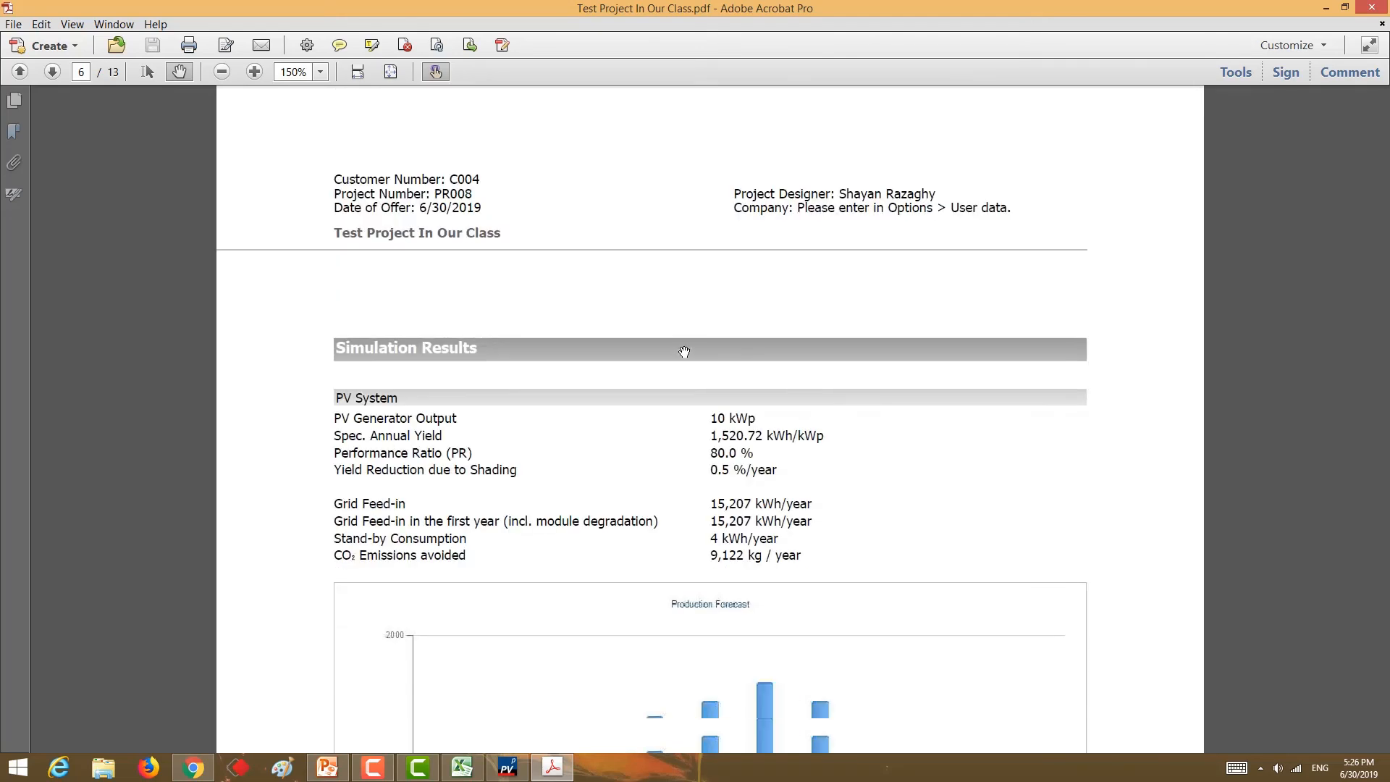
scroll(684, 352, down, 3)
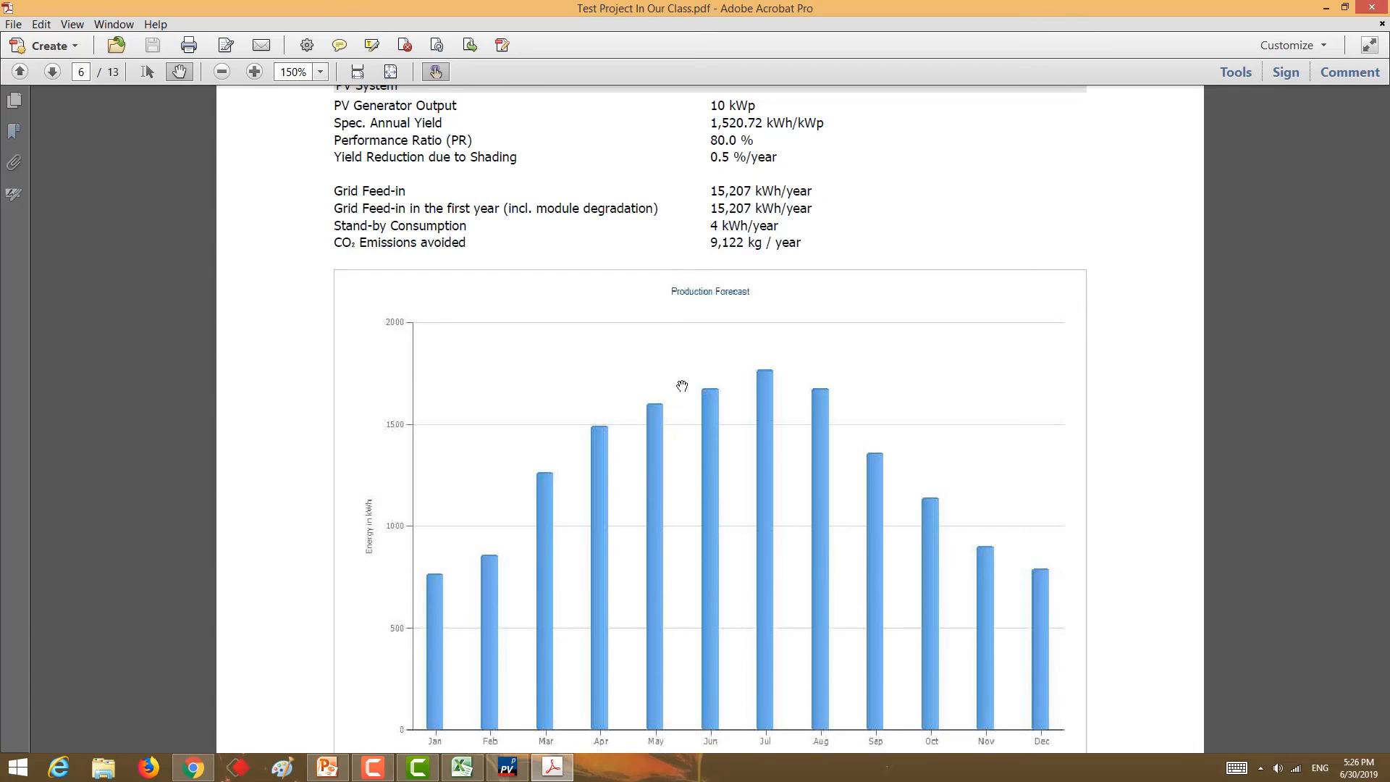
scroll(688, 333, down, 4)
scroll(632, 398, up, 6)
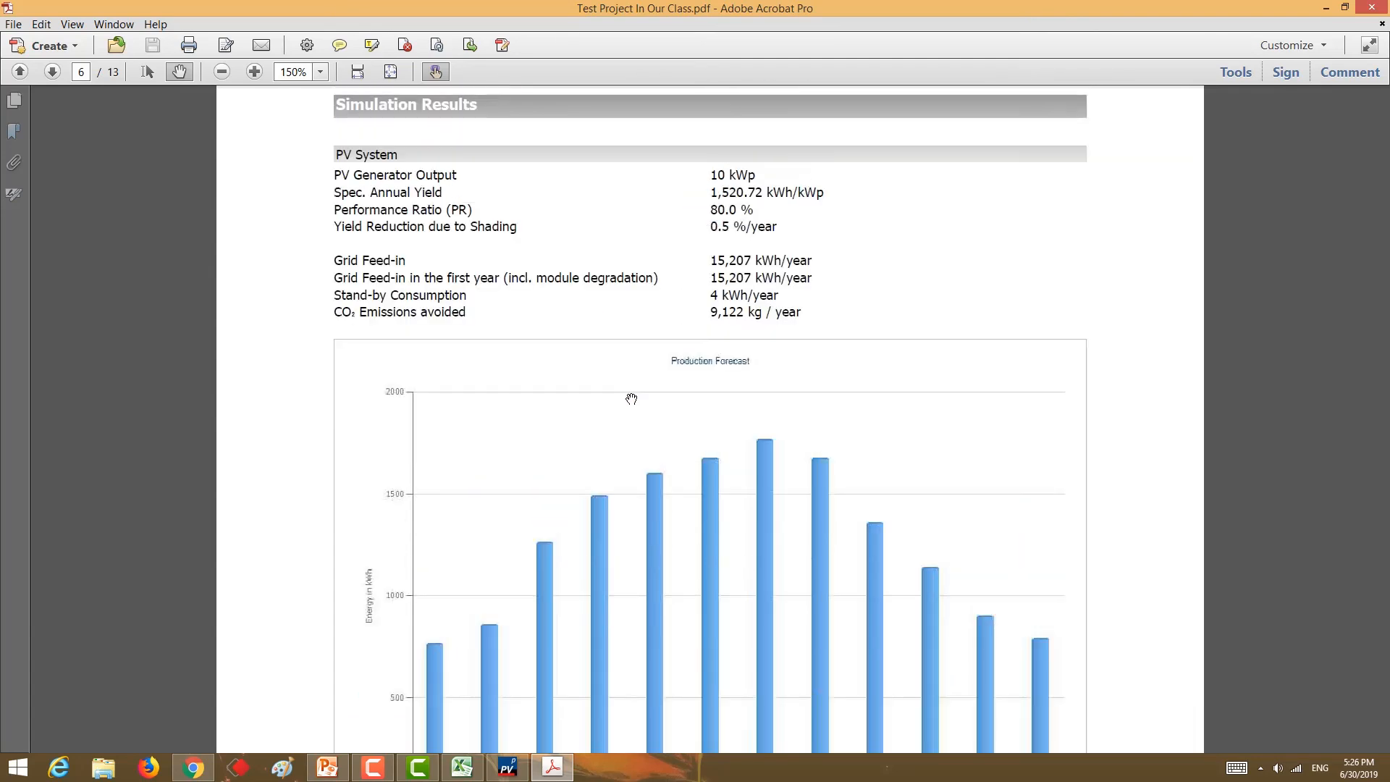
scroll(631, 399, down, 18)
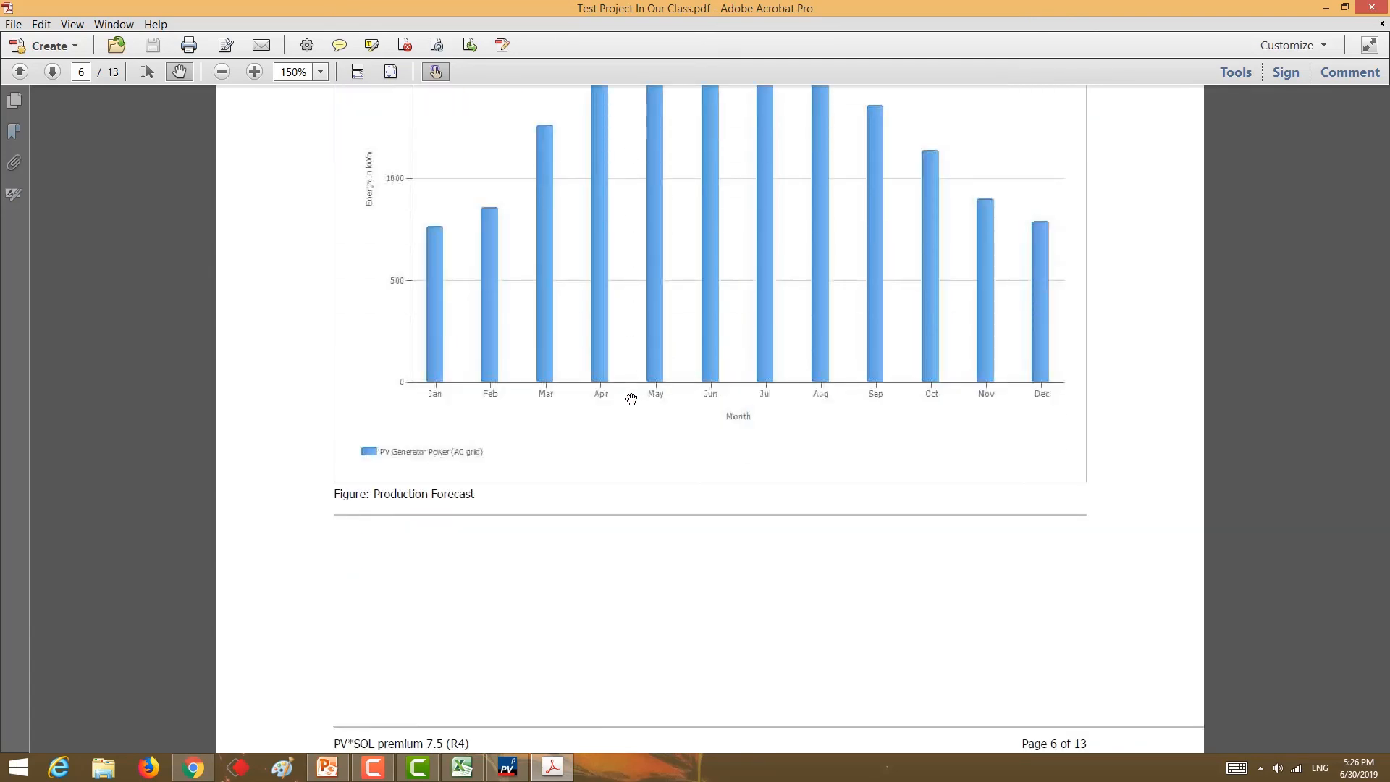
- Review the PV System Energy Balance from the horizontal global radiation through the DC and inverter losses to the grid feed-in
scroll(632, 398, down, 20)
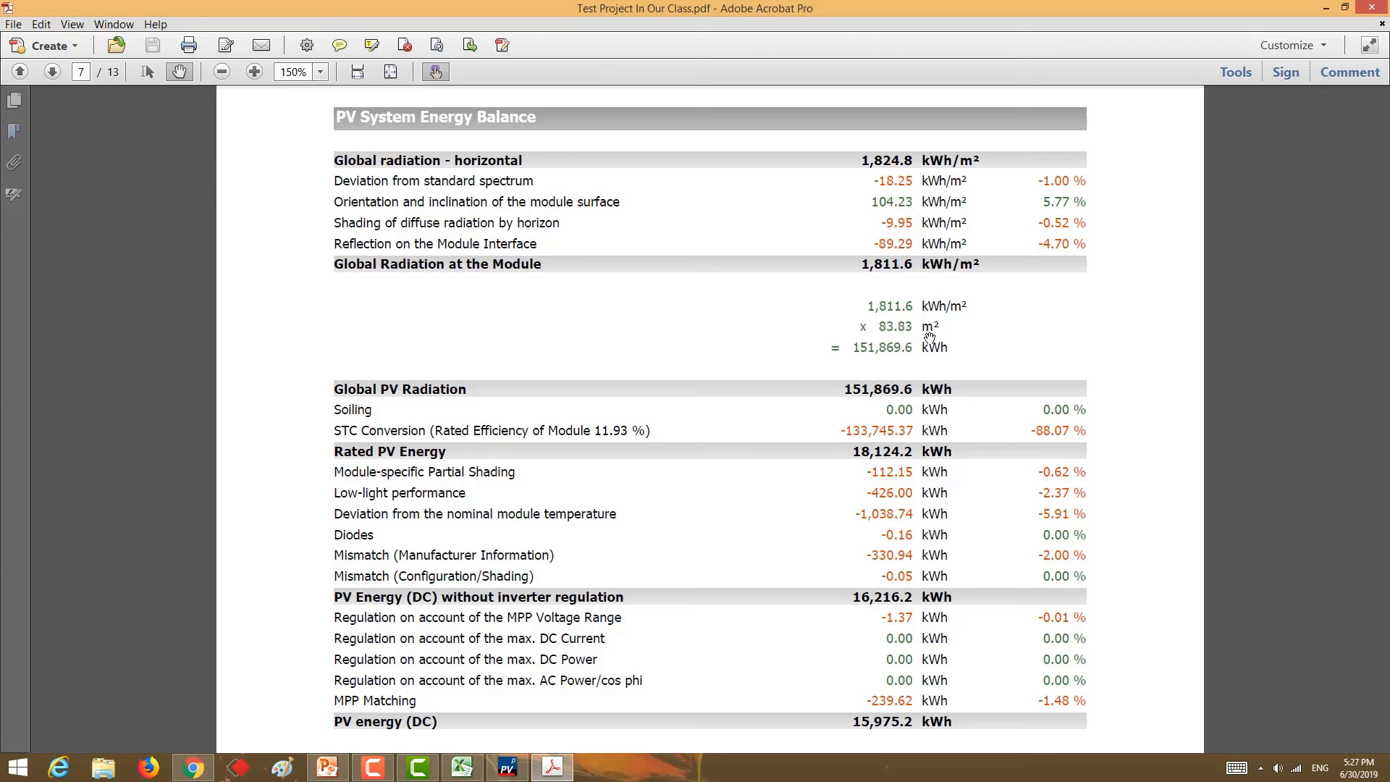
scroll(873, 384, down, 1)
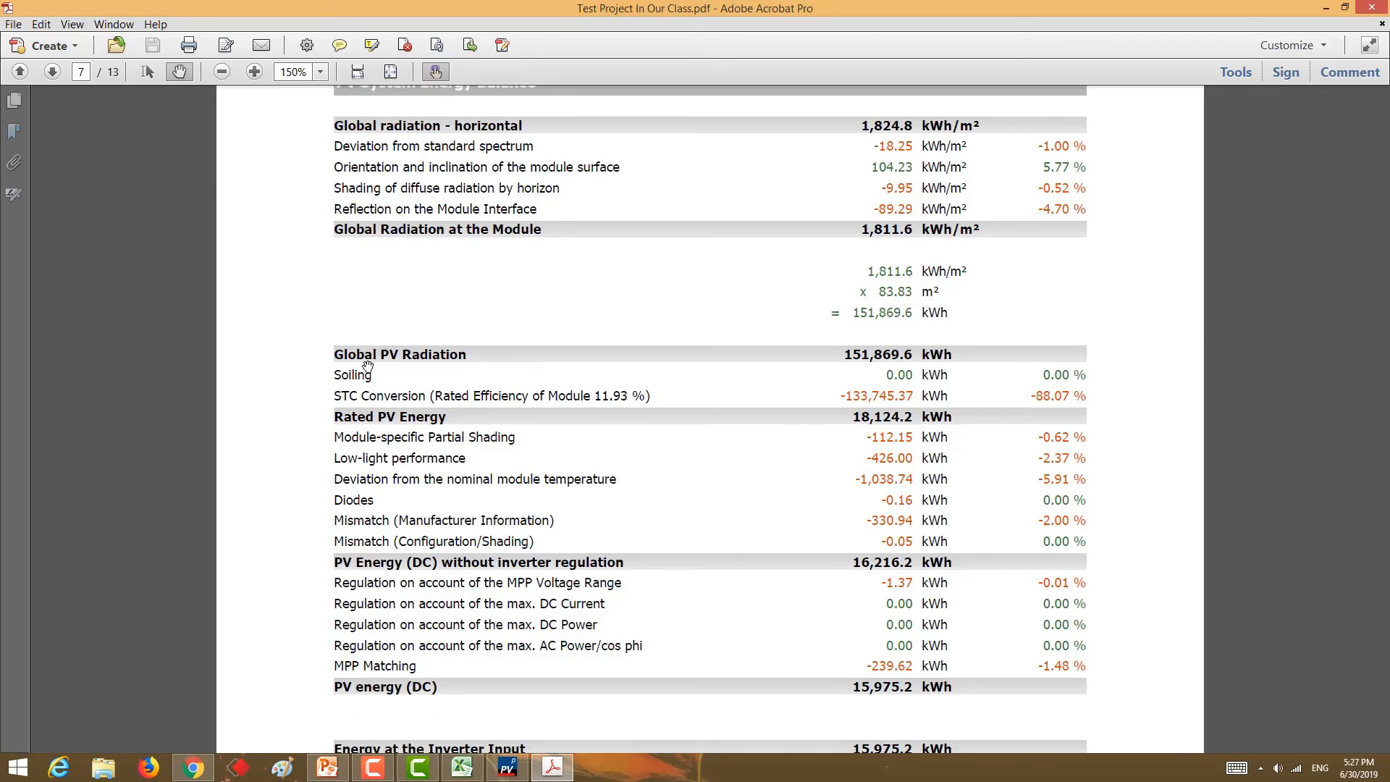
scroll(841, 382, down, 2)
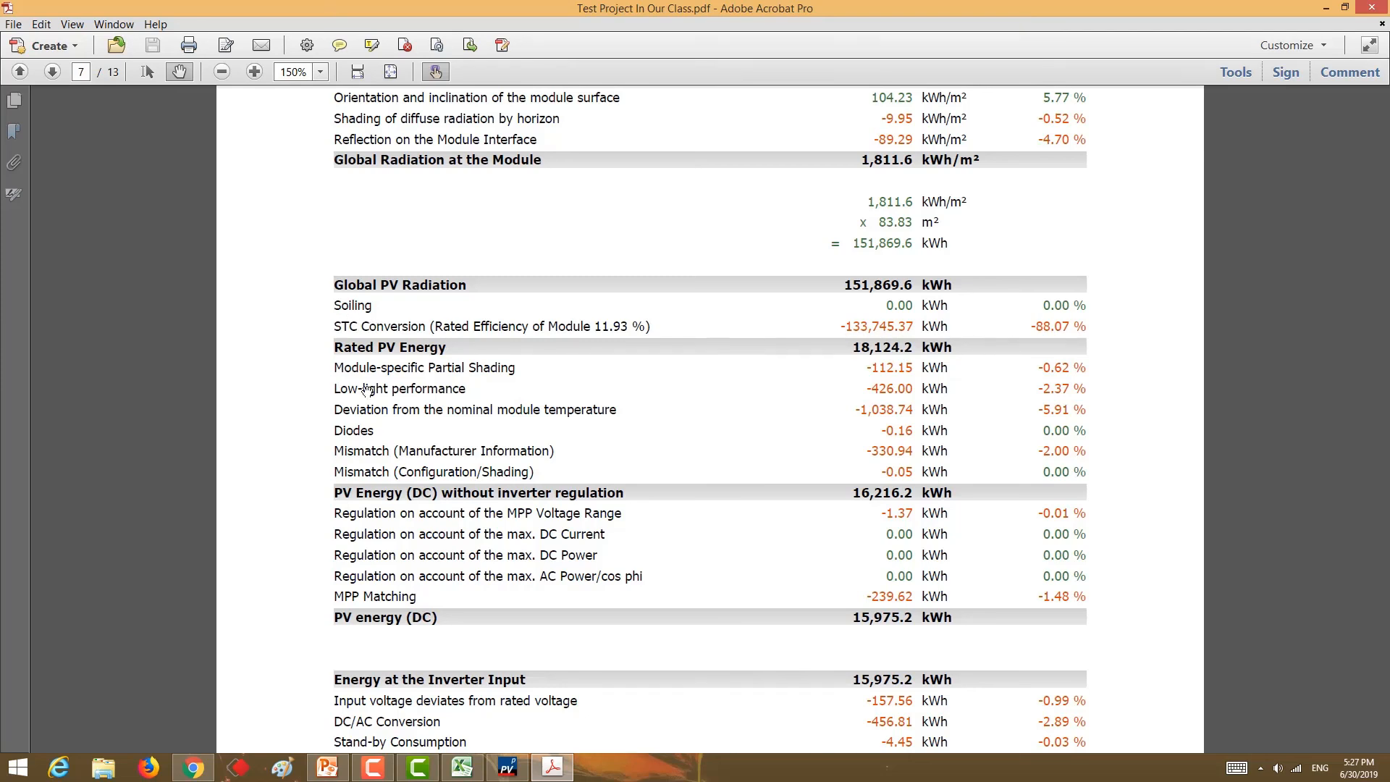
scroll(373, 403, down, 3)
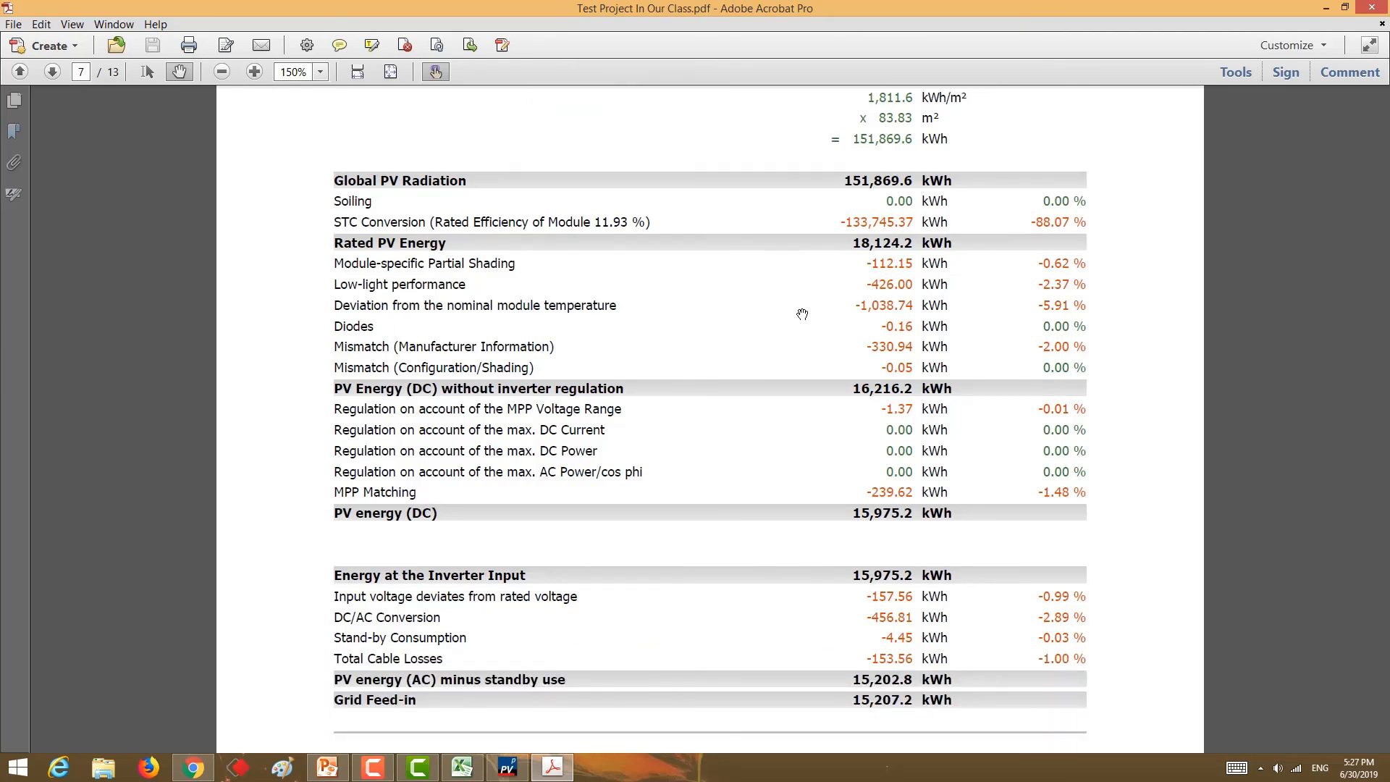
scroll(479, 399, down, 4)
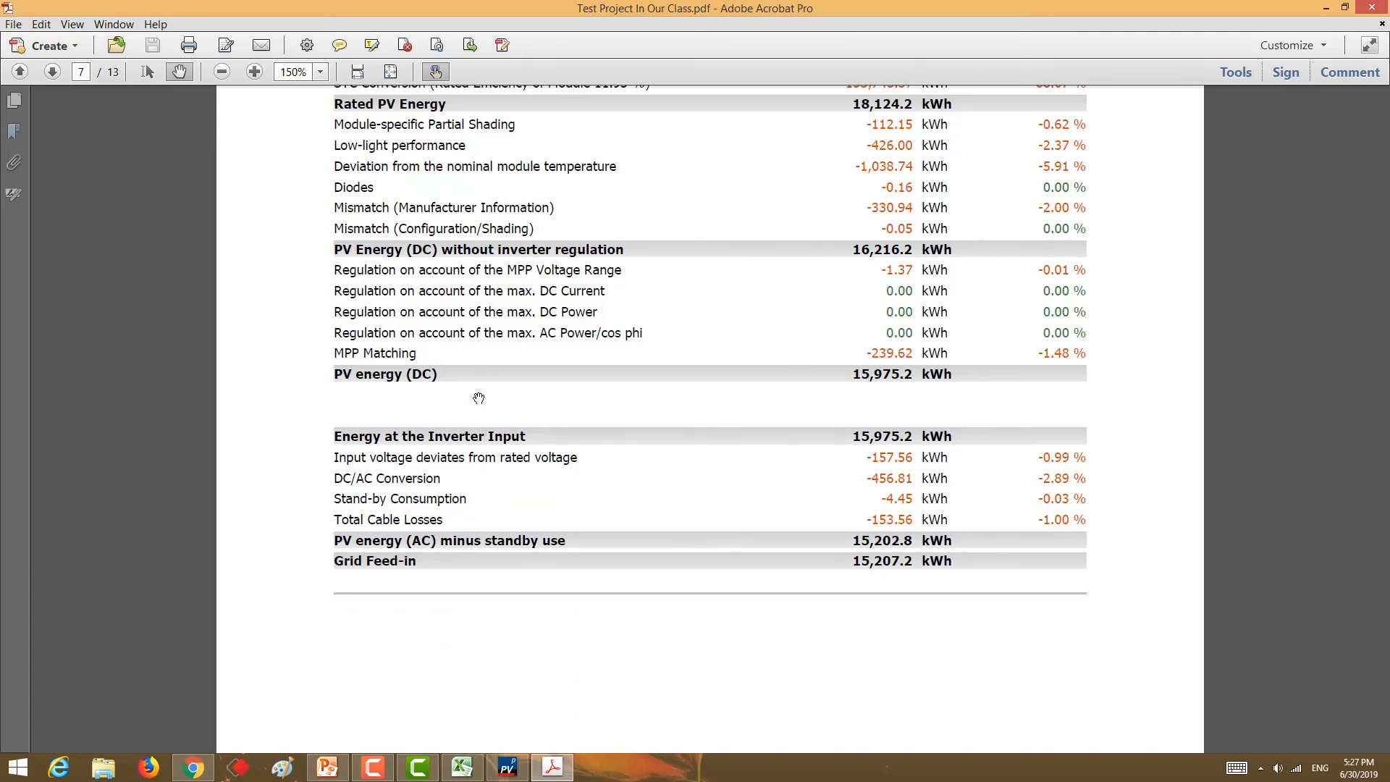
scroll(889, 443, down, 11)
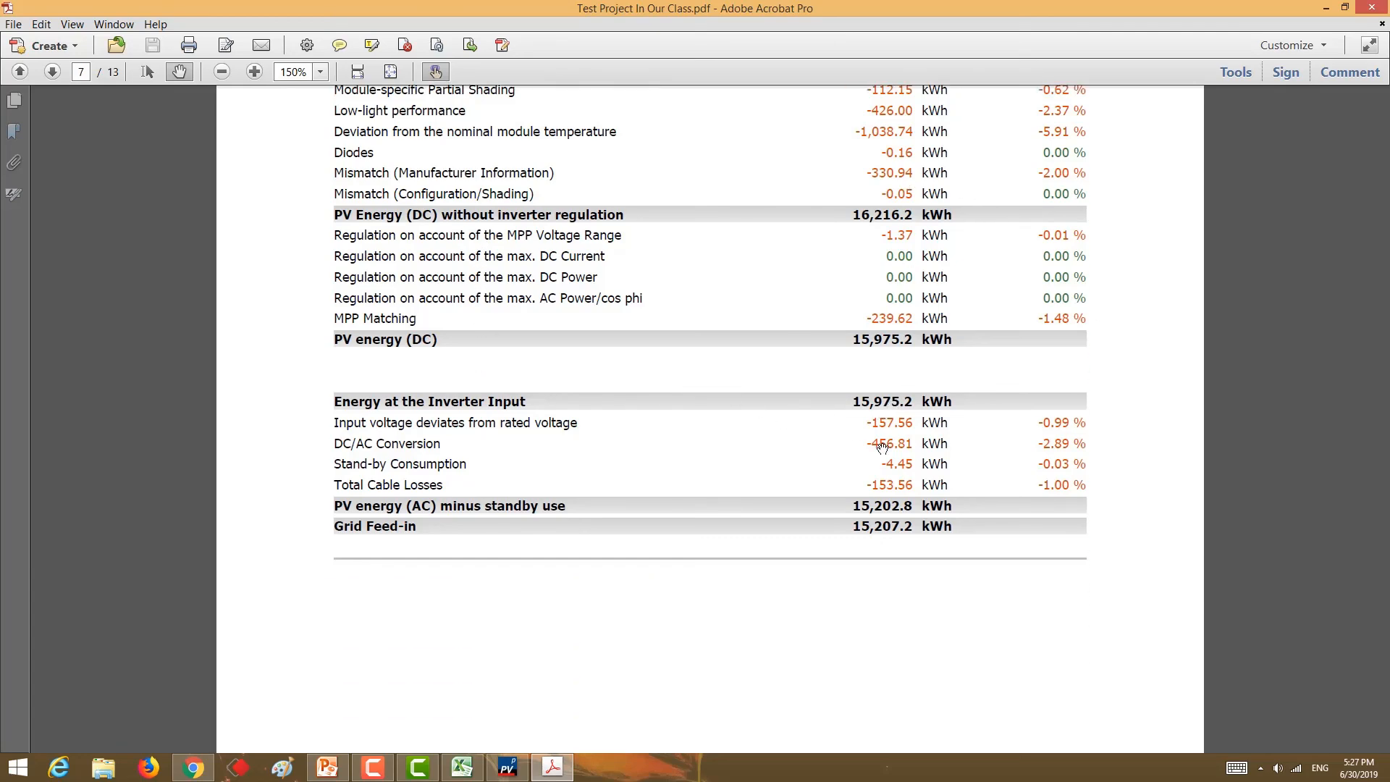
scroll(881, 450, up, 4)
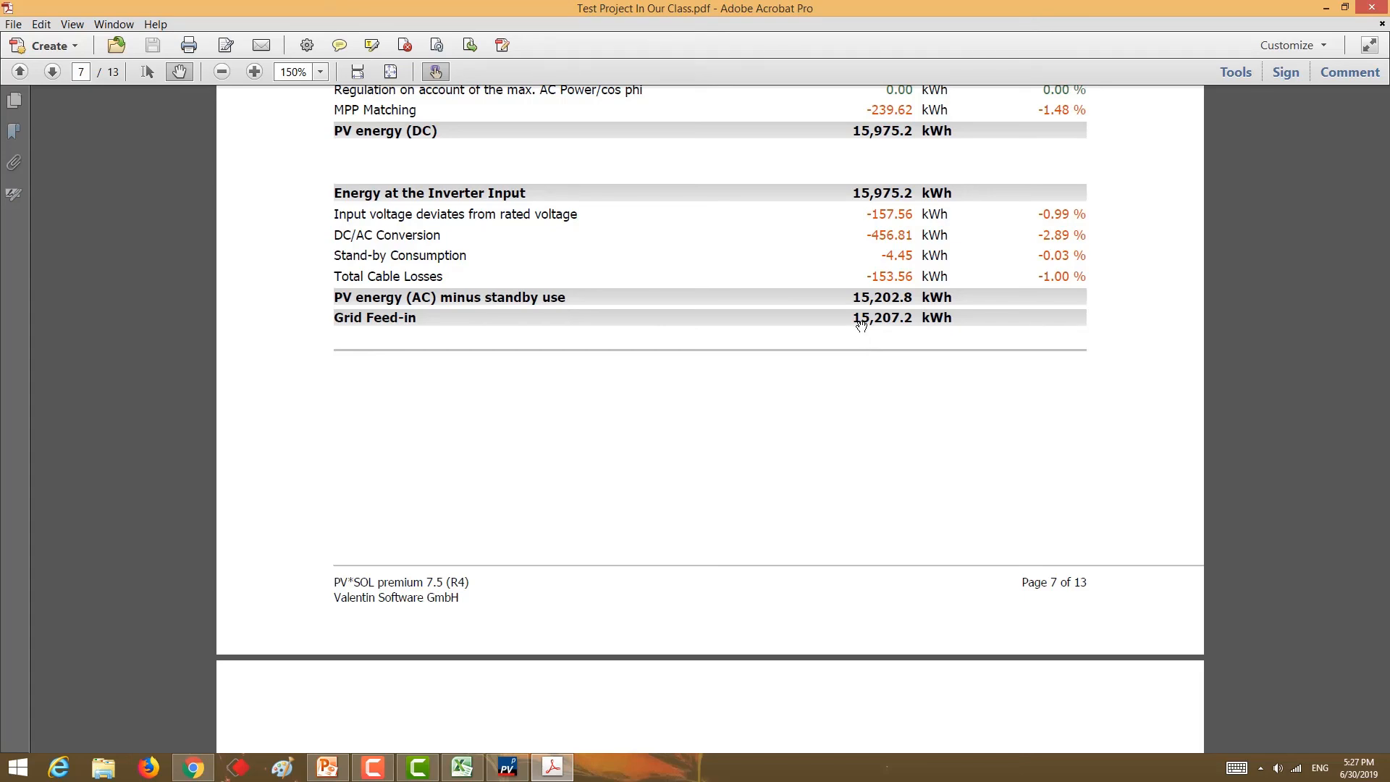
- Review the report's Financial Analysis, the Accrued Cash Flow chart and the yearly Cashflow Table
scroll(861, 323, down, 10)
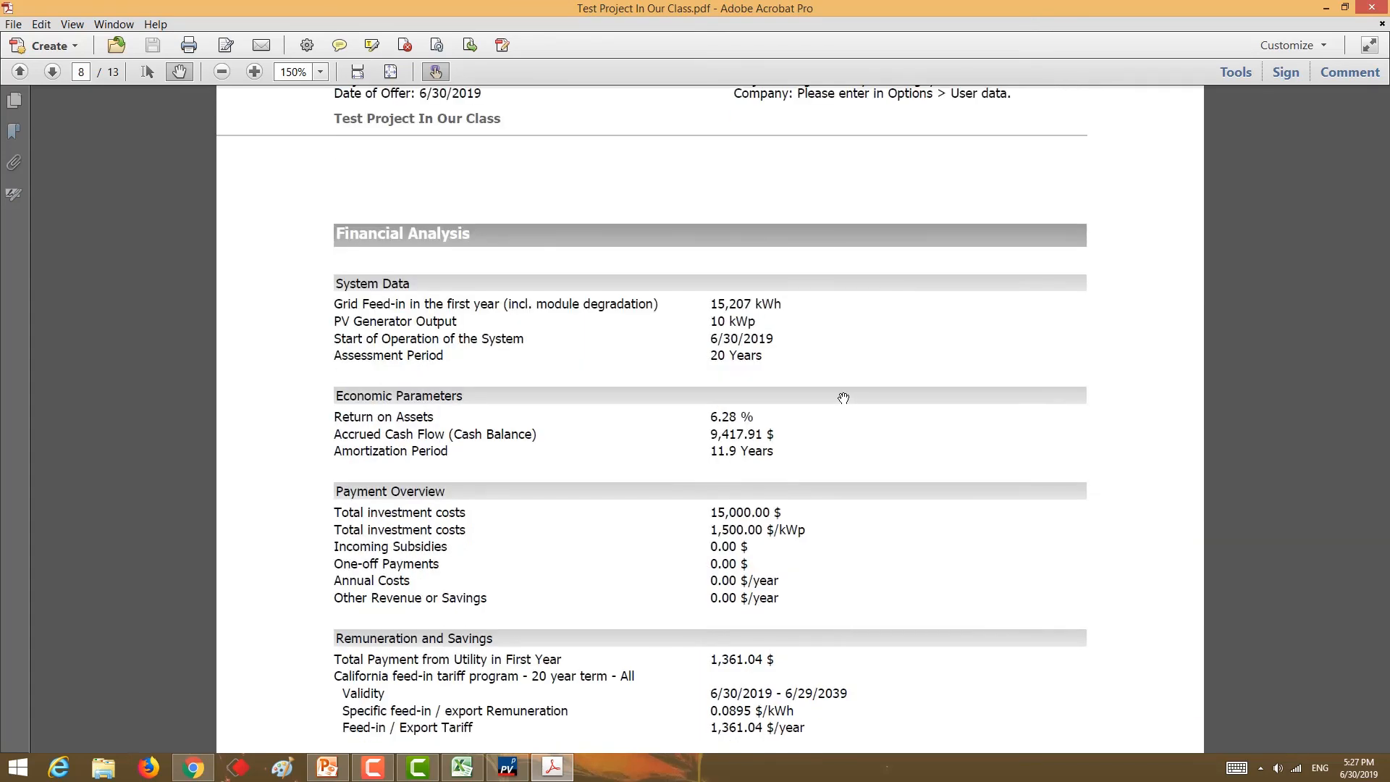
scroll(843, 396, down, 3)
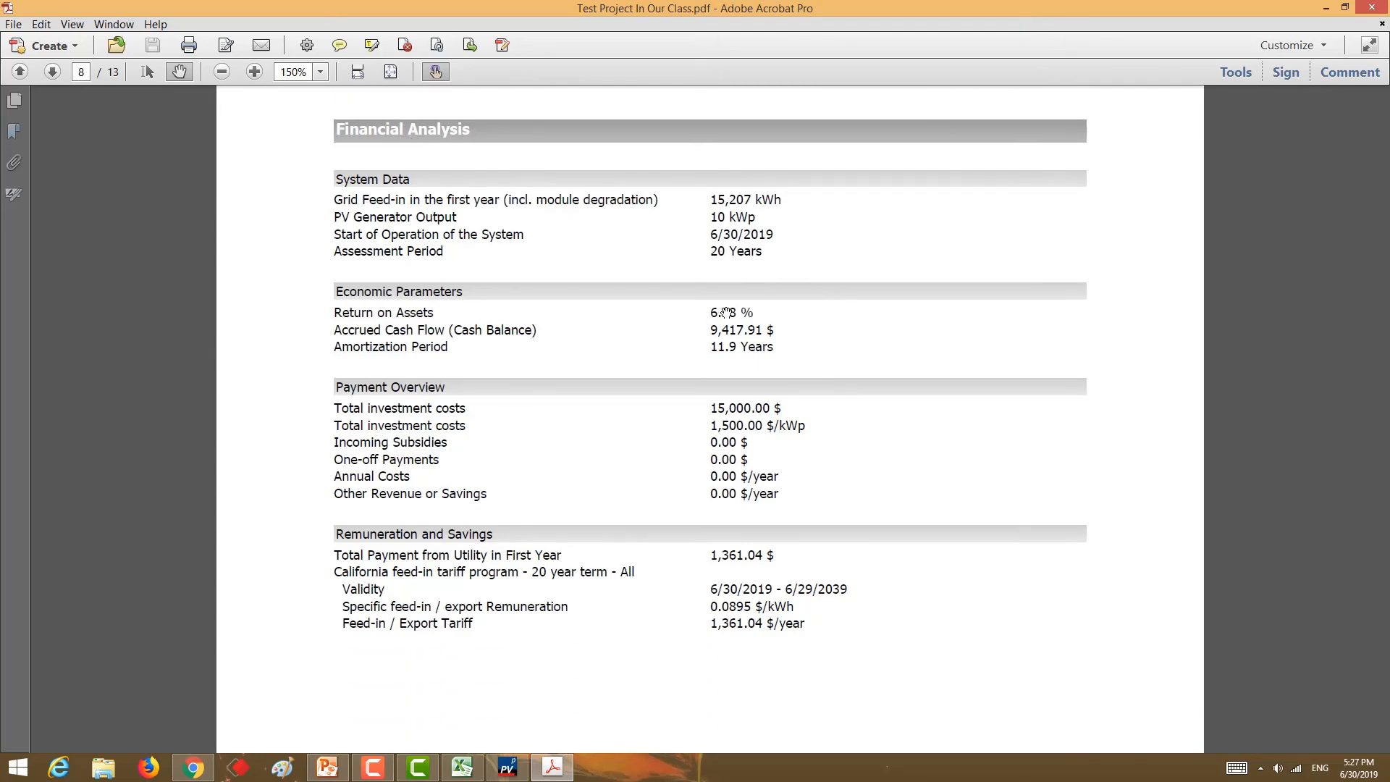
scroll(668, 322, down, 20)
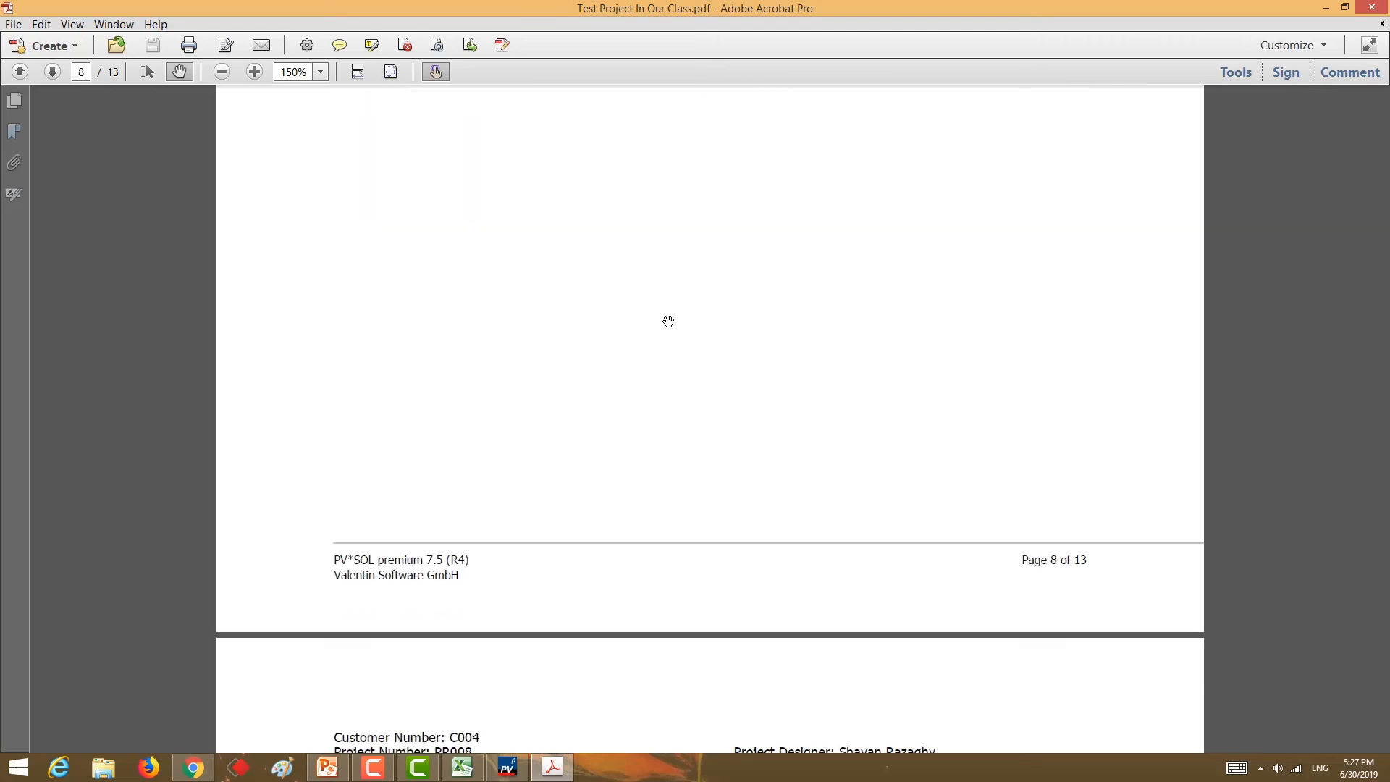
scroll(668, 322, down, 6)
scroll(668, 322, down, 17)
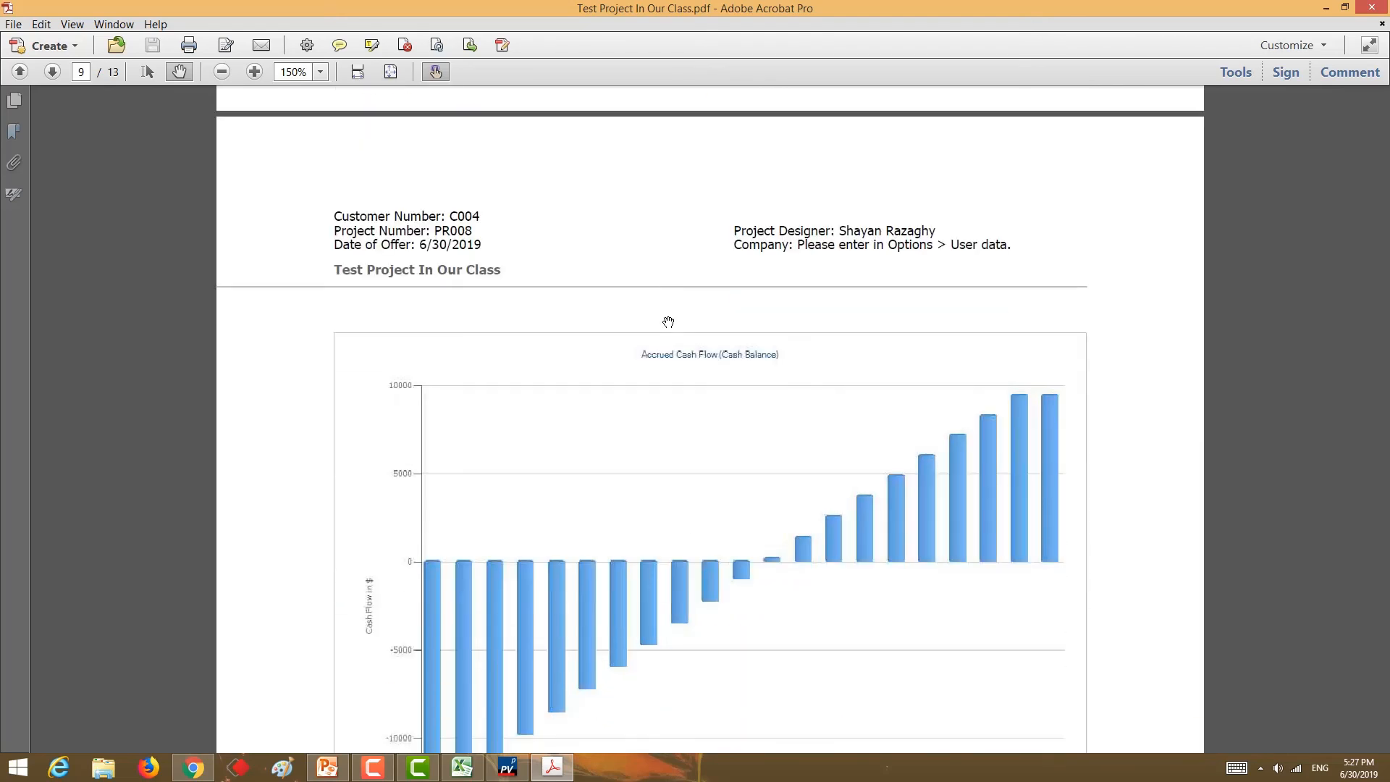
scroll(669, 321, down, 20)
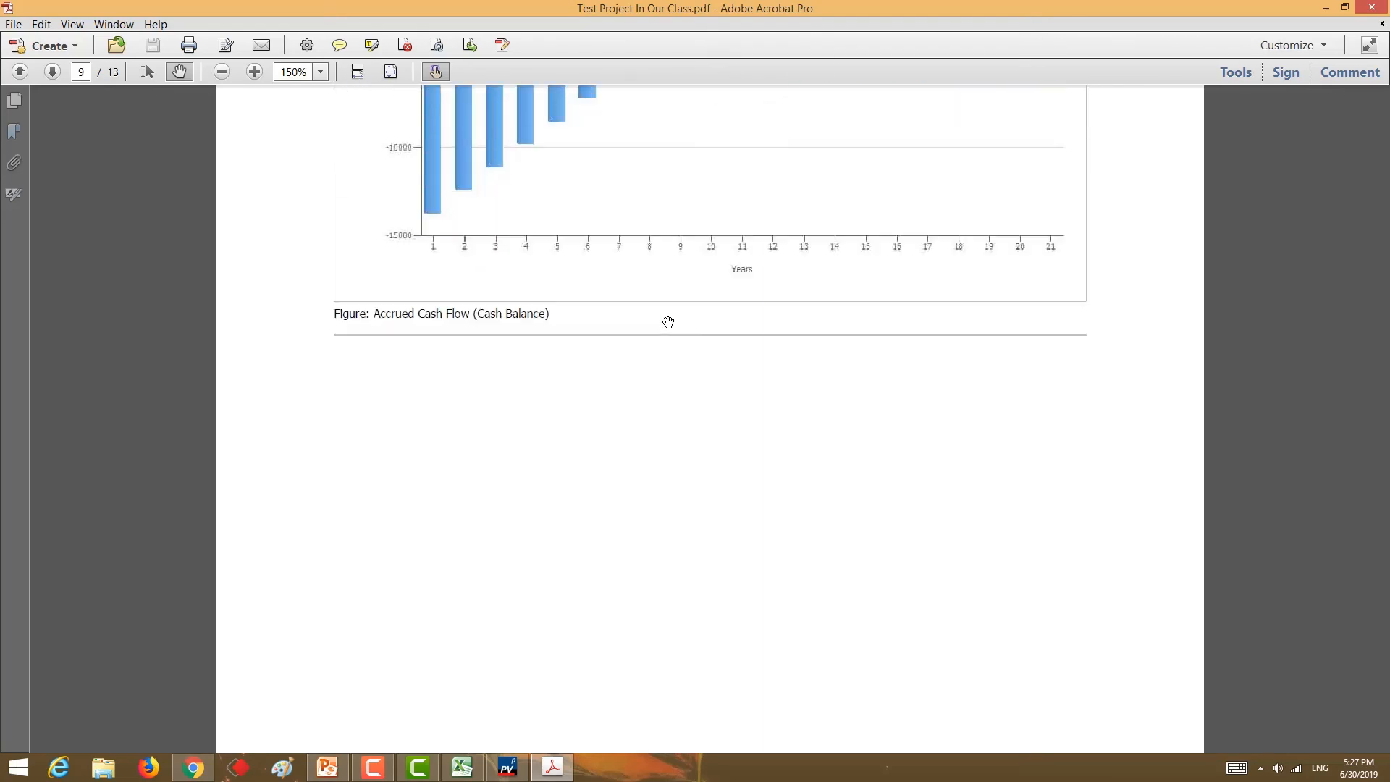
scroll(668, 321, down, 20)
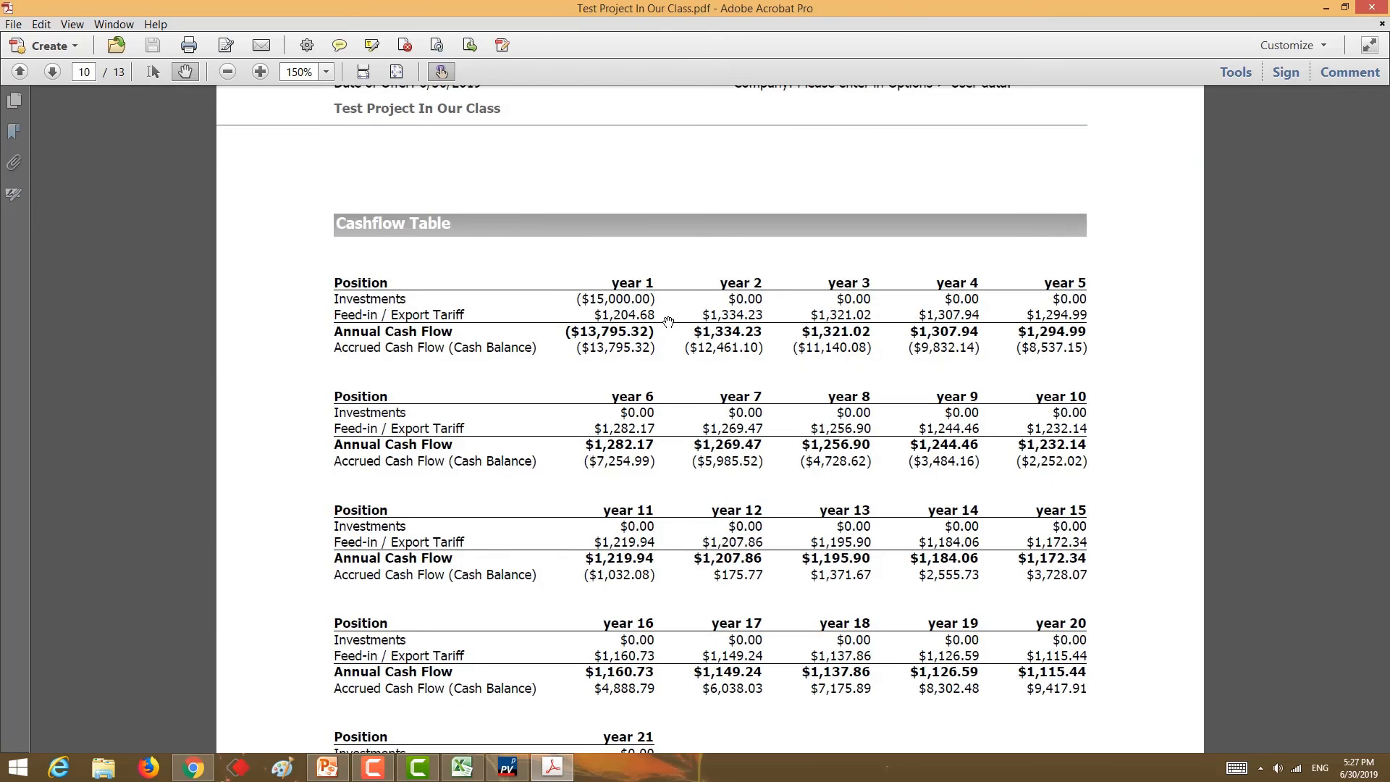
- Examine the data sheets of the Example poly 200 W module and the Sunny Tripower 12000TL-US-10 inverter
scroll(668, 321, down, 20)
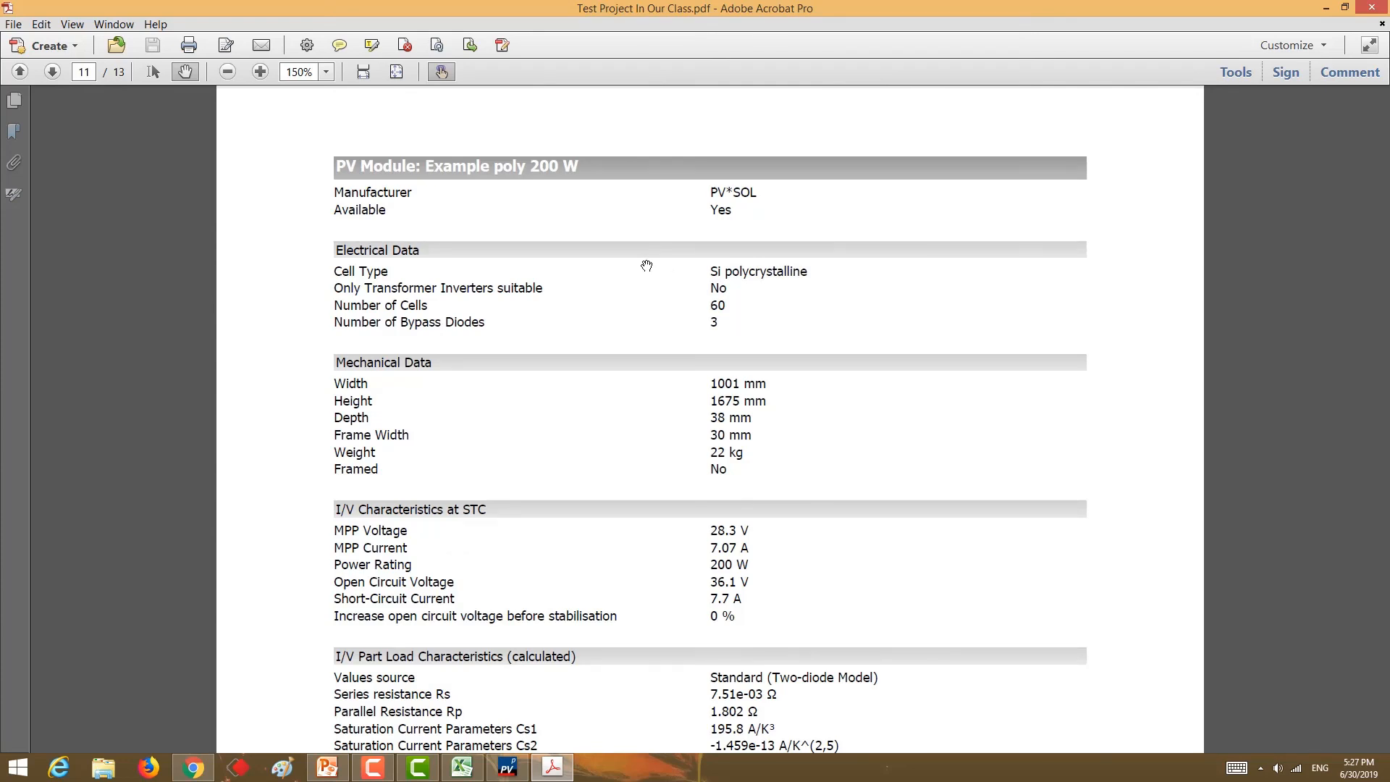
scroll(646, 266, down, 1)
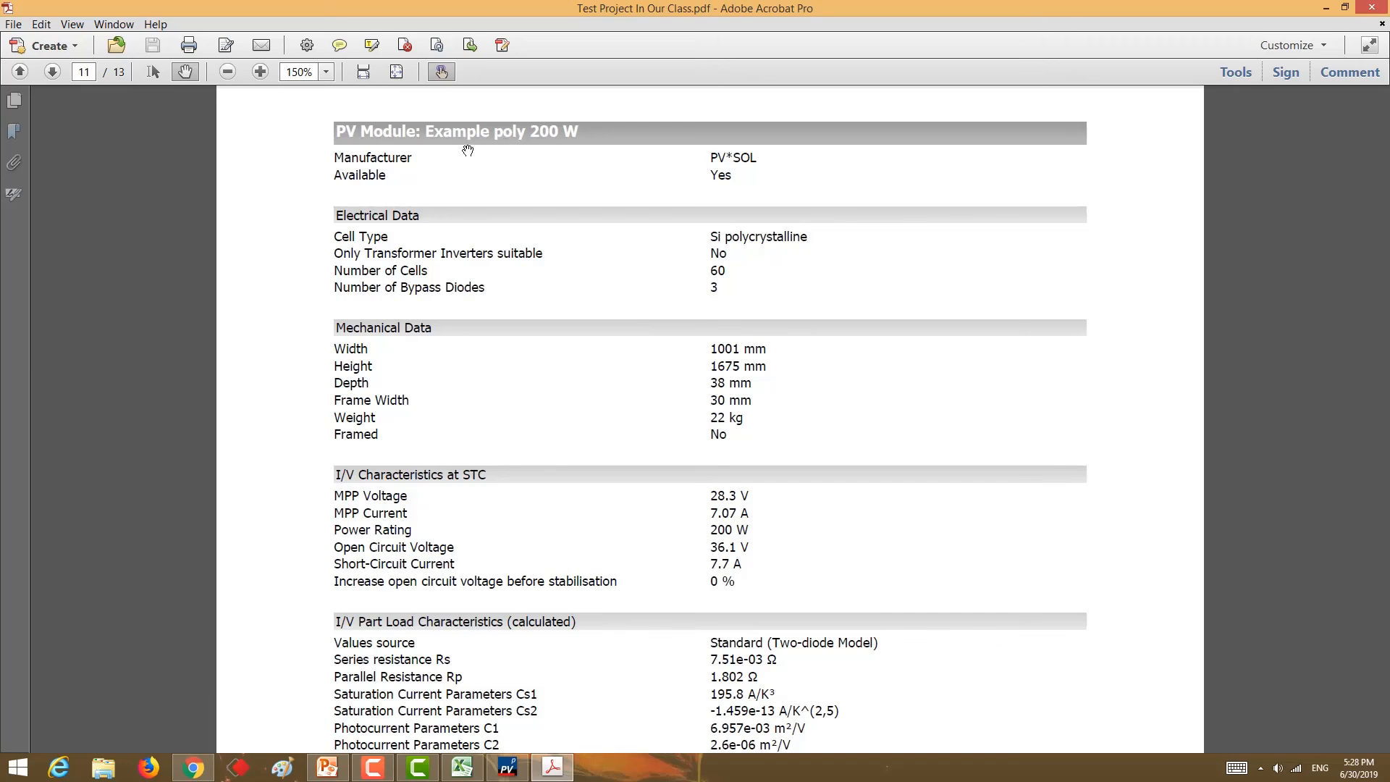
scroll(678, 324, down, 20)
scroll(666, 349, down, 16)
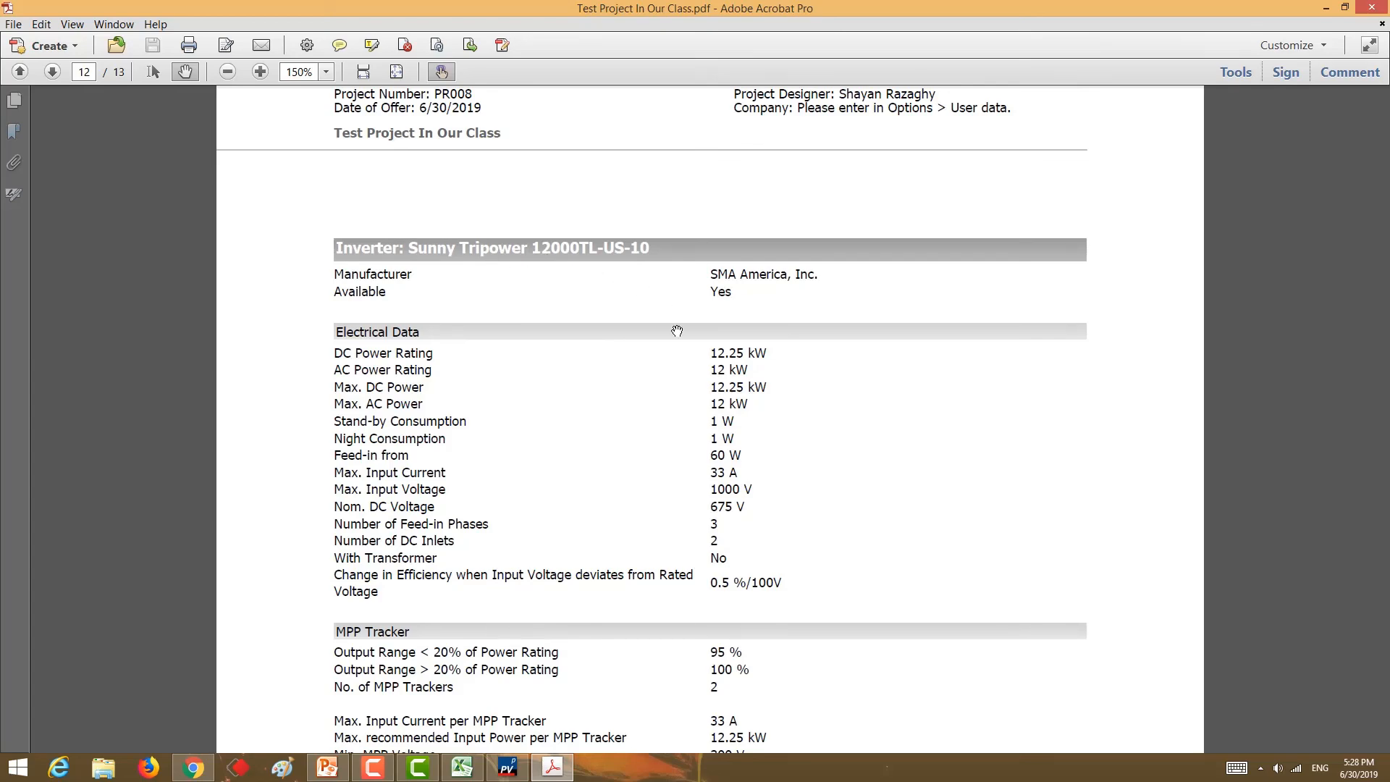
scroll(547, 258, down, 8)
scroll(706, 406, down, 3)
scroll(673, 372, up, 6)
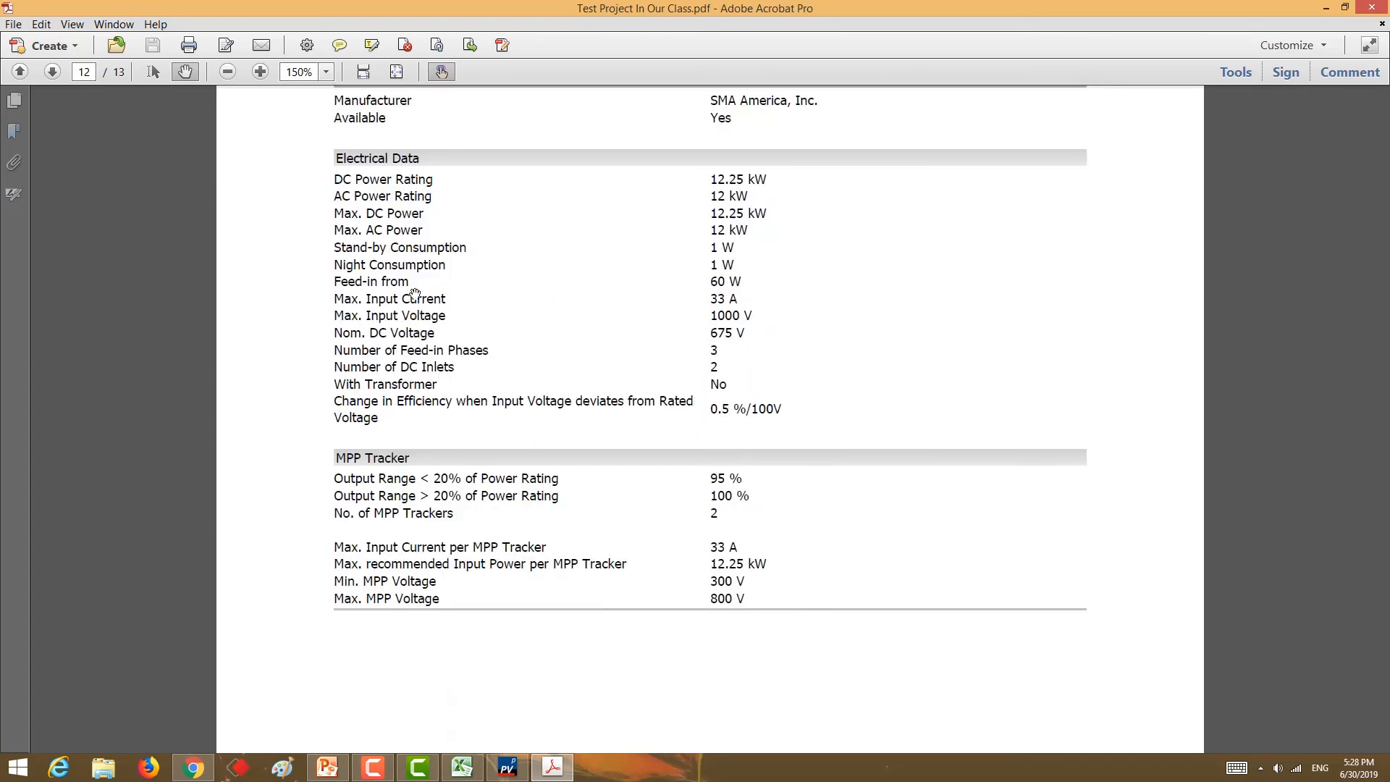
scroll(441, 296, down, 15)
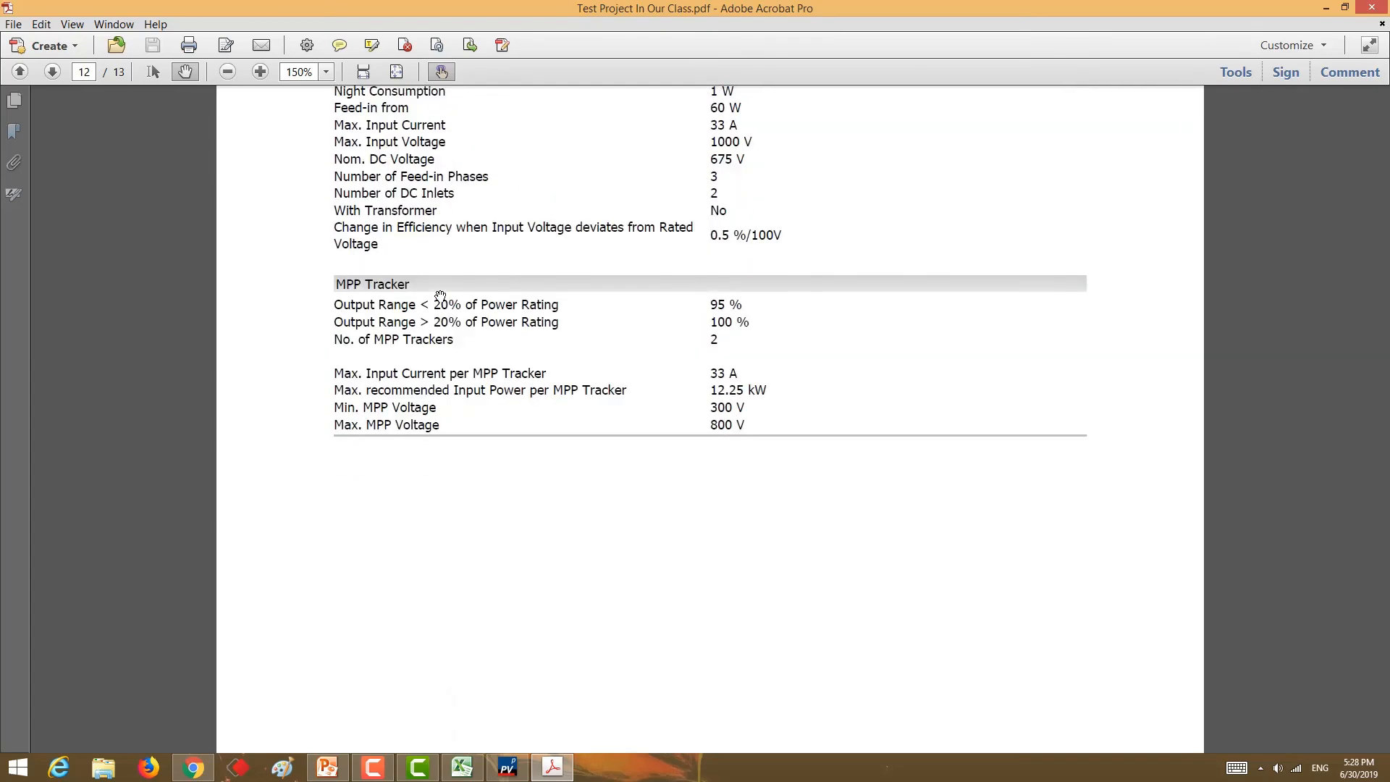
- Examine the circuit diagram on the report's last page, from the grid connection to the Roof Area South module strings
scroll(552, 363, down, 20)
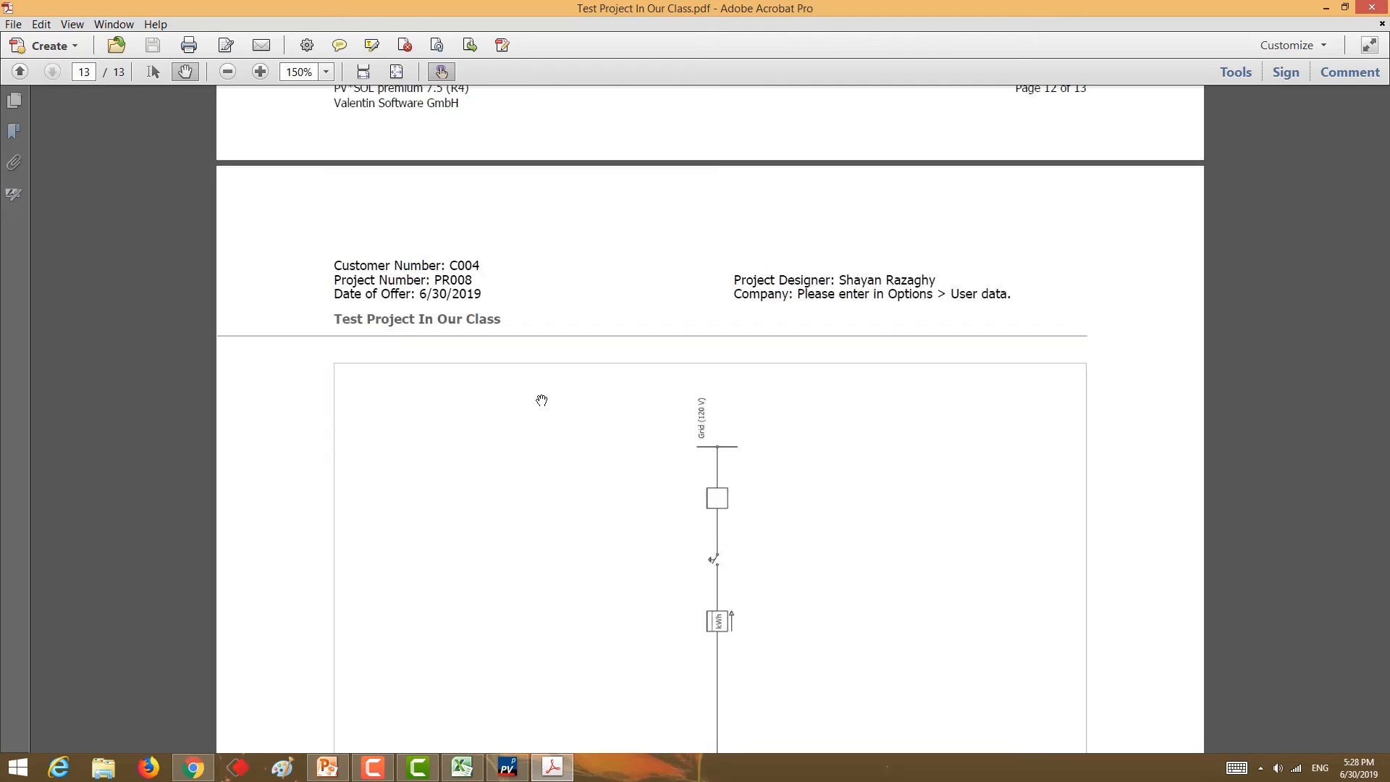
scroll(586, 375, down, 3)
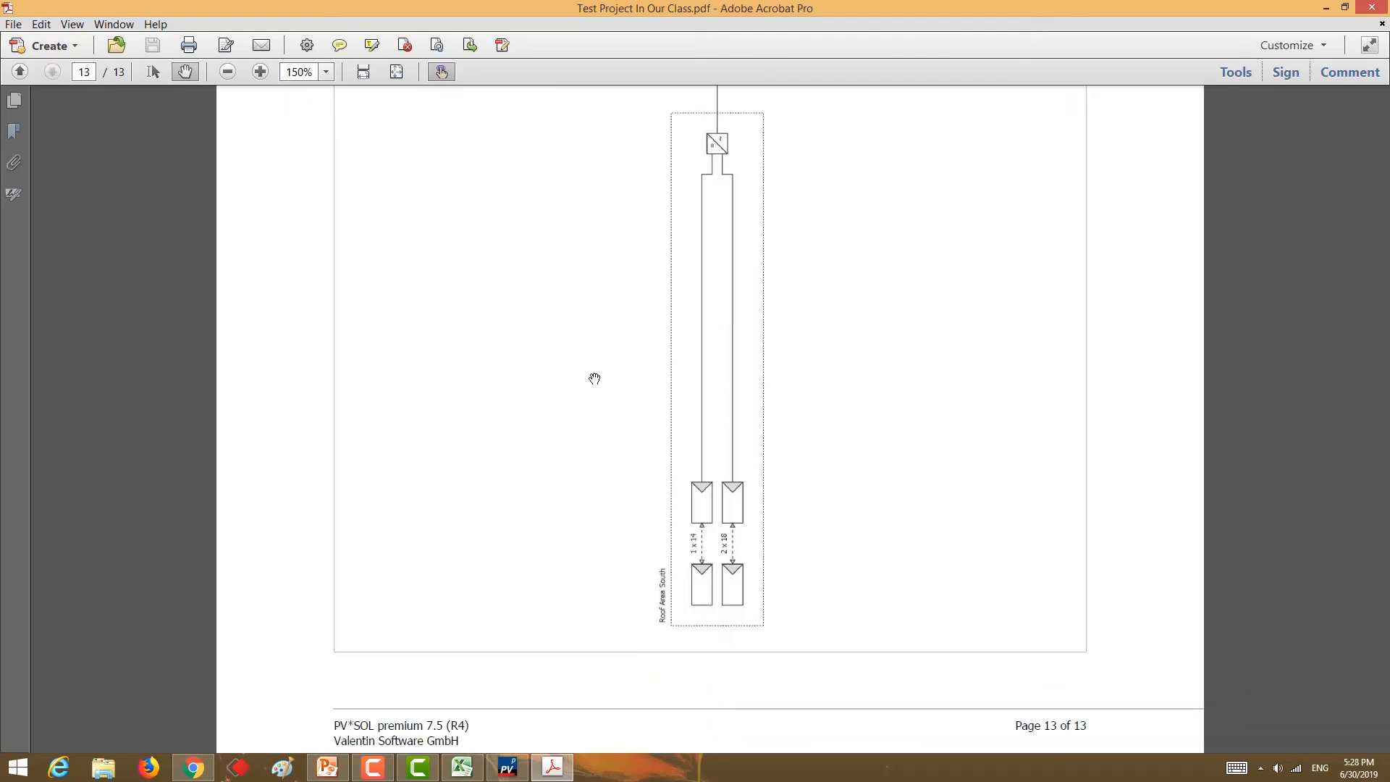
scroll(598, 394, up, 15)
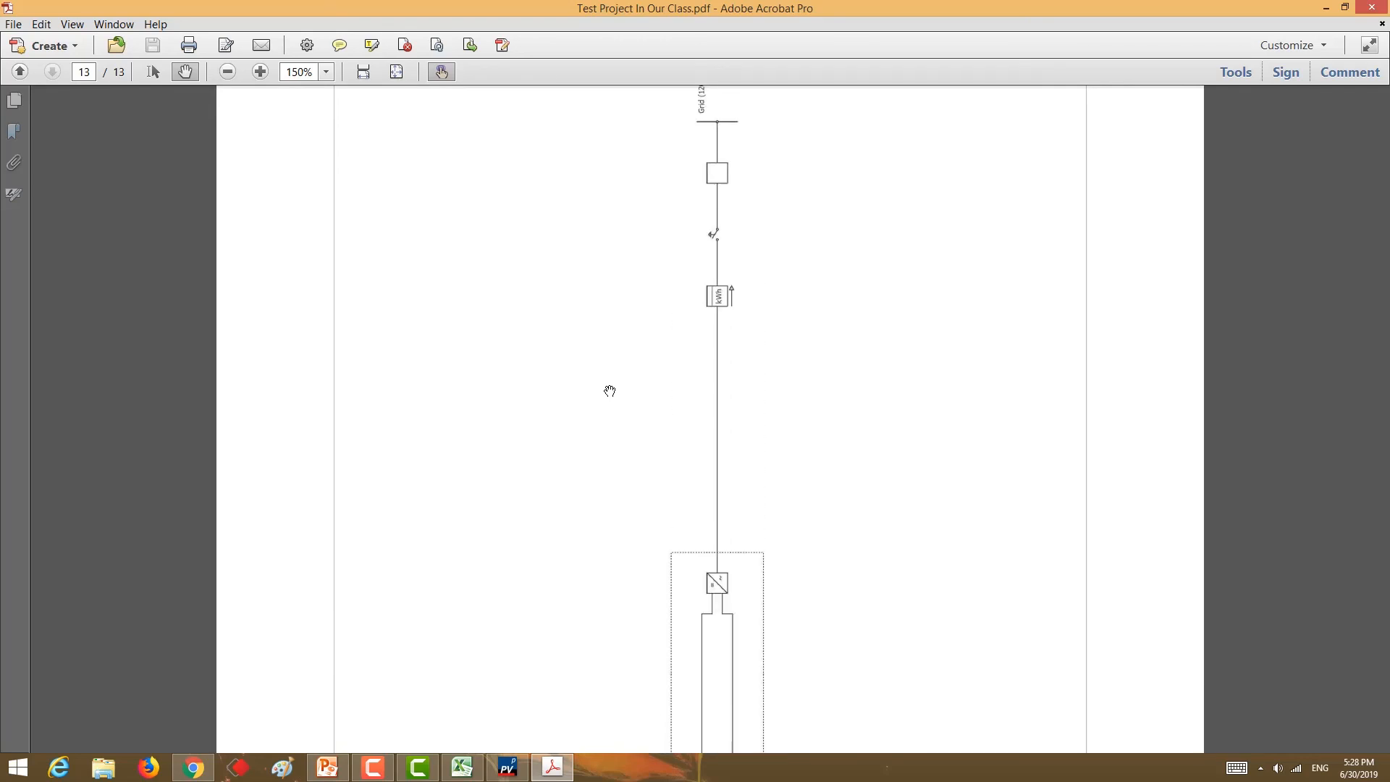
scroll(610, 391, down, 17)
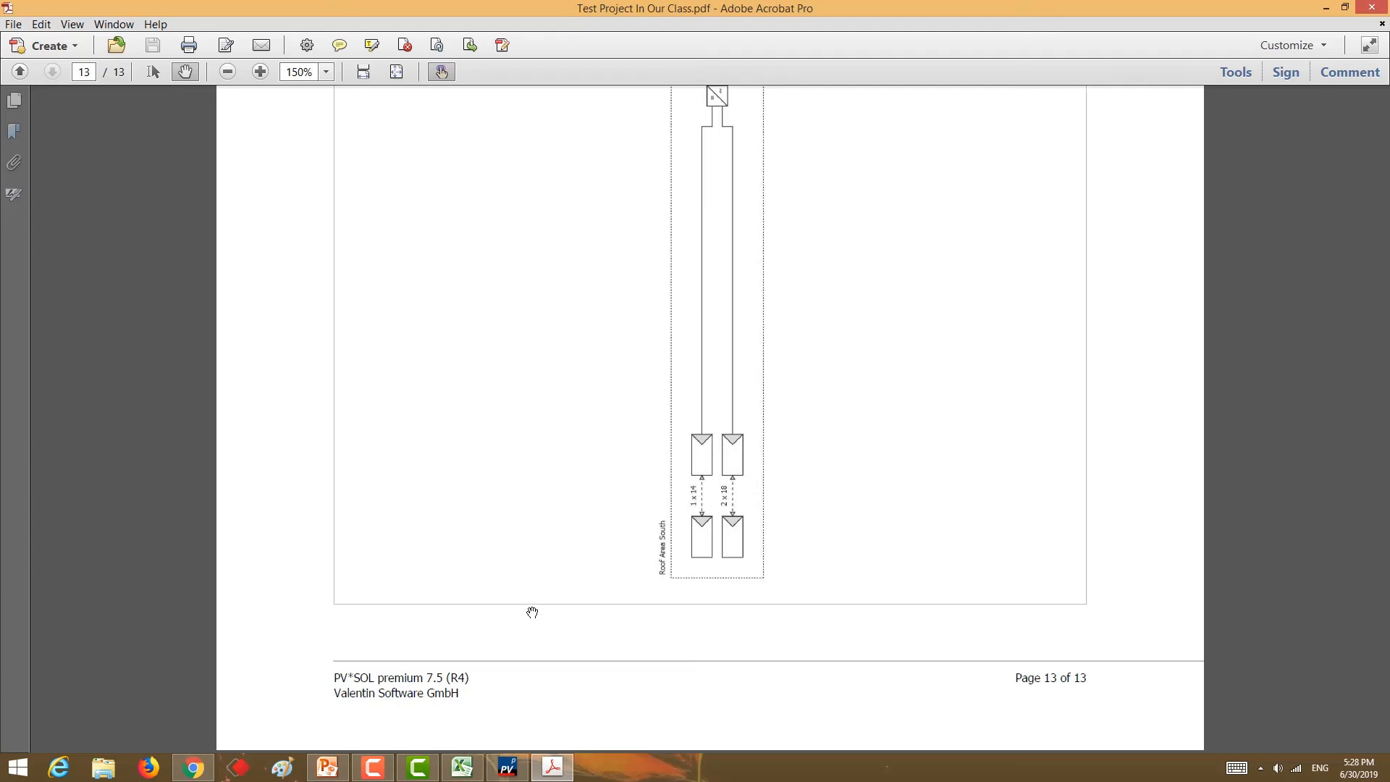
- Switch back to the View Presentation page of the project in PV*SOL
mouse_move(509, 770)
click(514, 770)
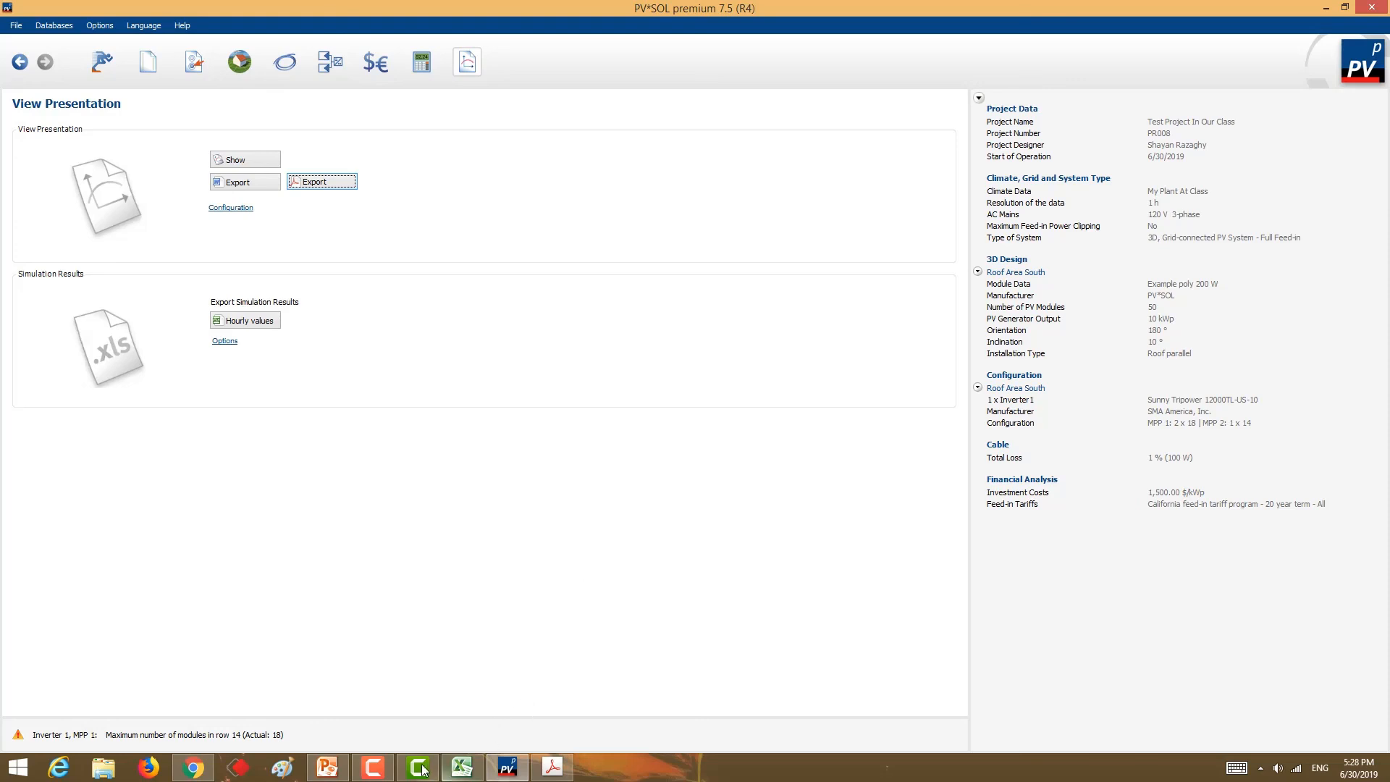
click(373, 767)
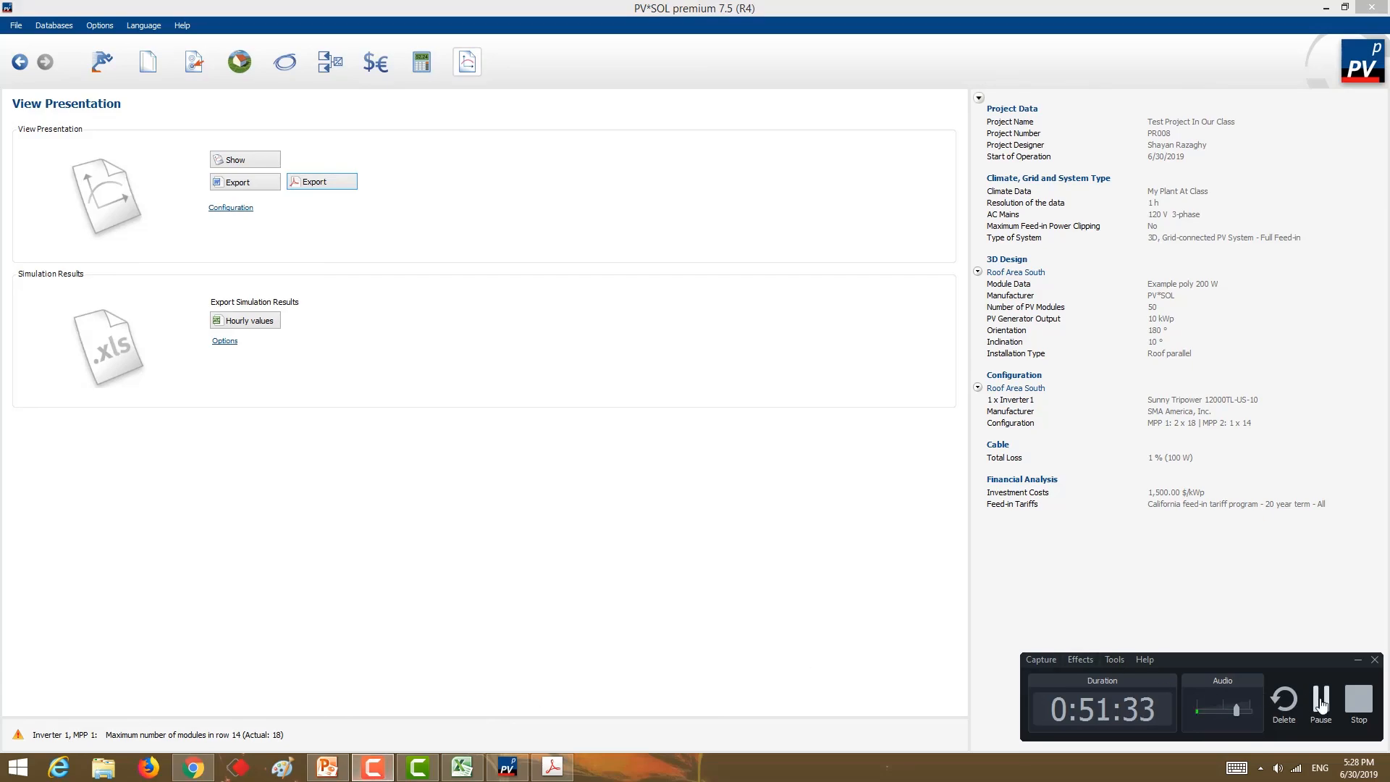